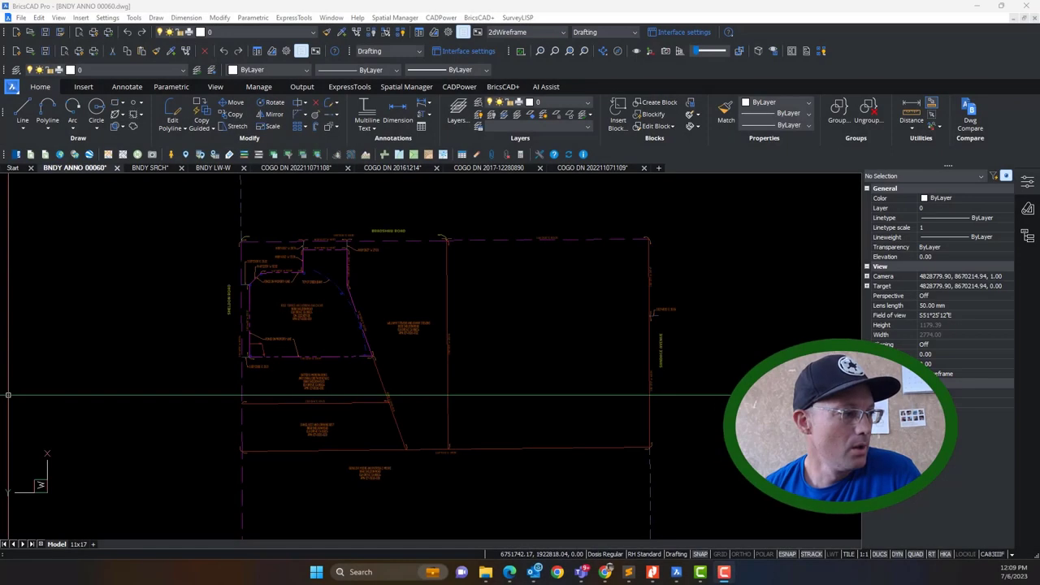
Step: Examine the overall parcel layout of the boundary annotation drawing between Sheldon Road, Bradshaw Road and Sandage Avenue
left_click(530, 368)
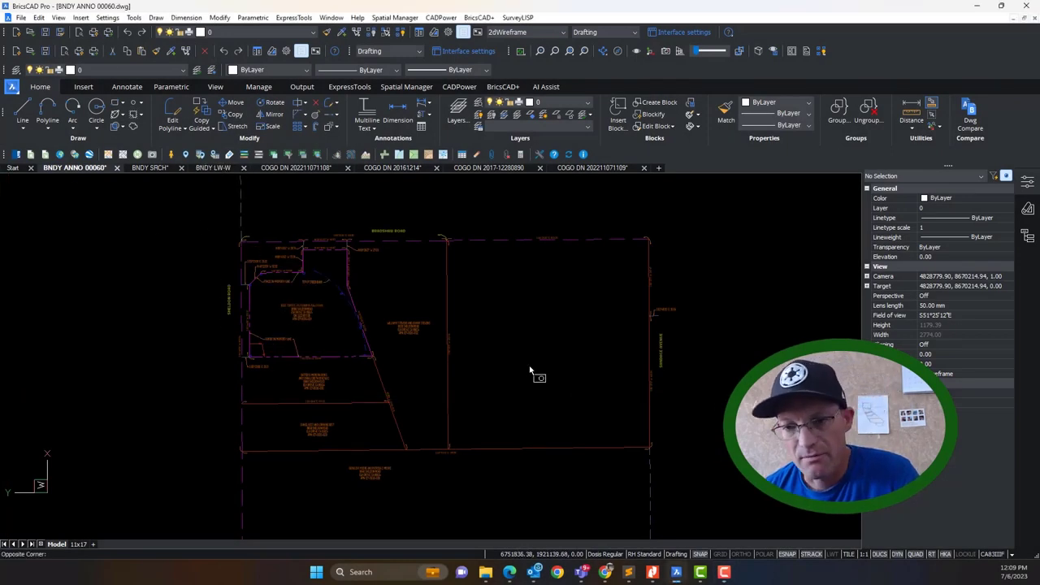
middle_click_drag(287, 331, 323, 336)
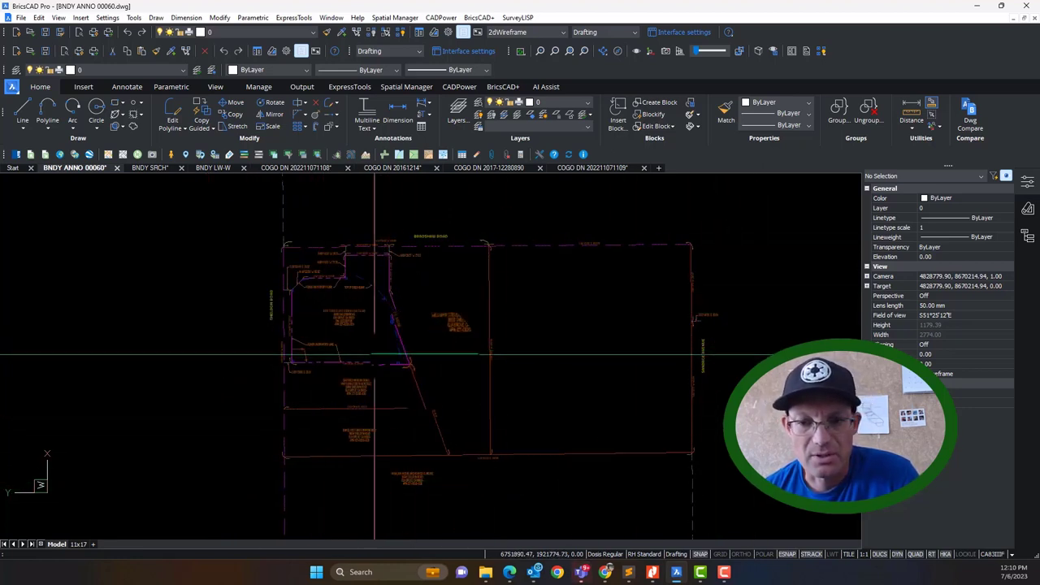
mouse_move(568, 394)
middle_mouse_down()
mouse_move(556, 374)
mouse_move(567, 385)
mouse_move(609, 380)
middle_mouse_up()
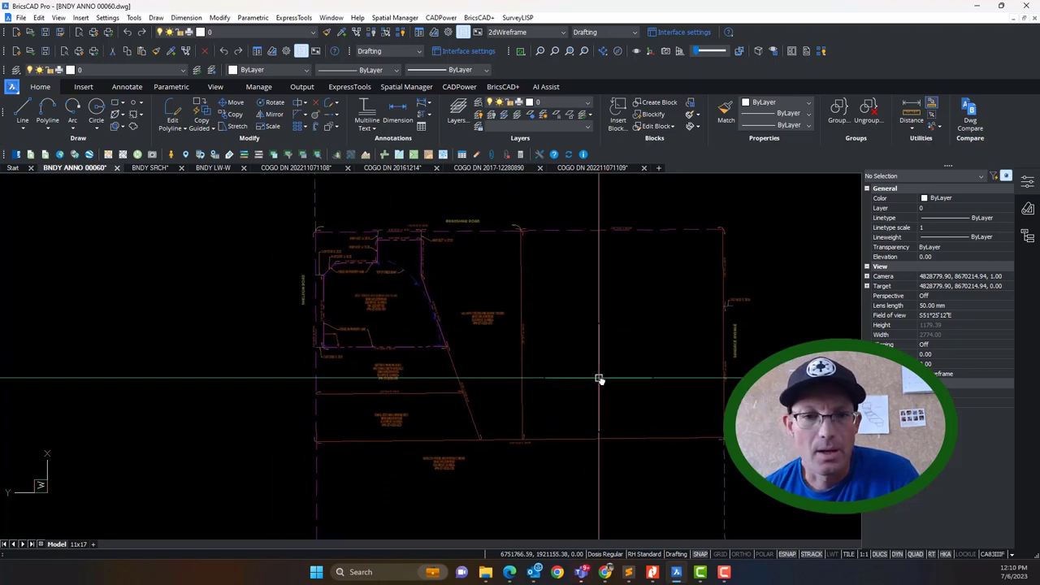
scroll(393, 315, "up", 1)
mouse_move(449, 346)
middle_mouse_down()
mouse_move(408, 377)
mouse_move(389, 338)
middle_mouse_up()
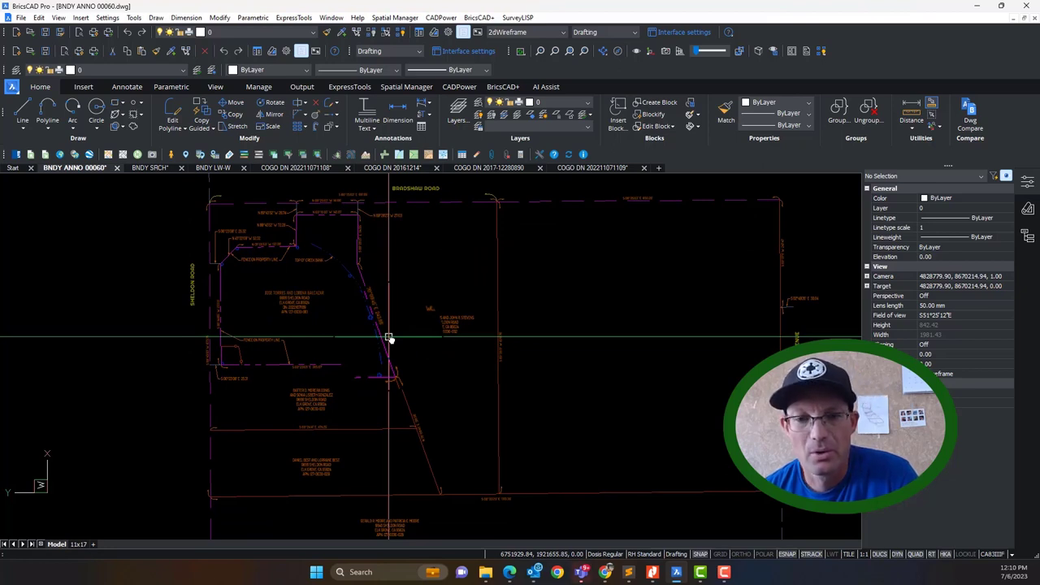
scroll(389, 336, "down", 1)
mouse_move(527, 428)
middle_mouse_down()
mouse_move(518, 390)
mouse_move(507, 437)
middle_mouse_up()
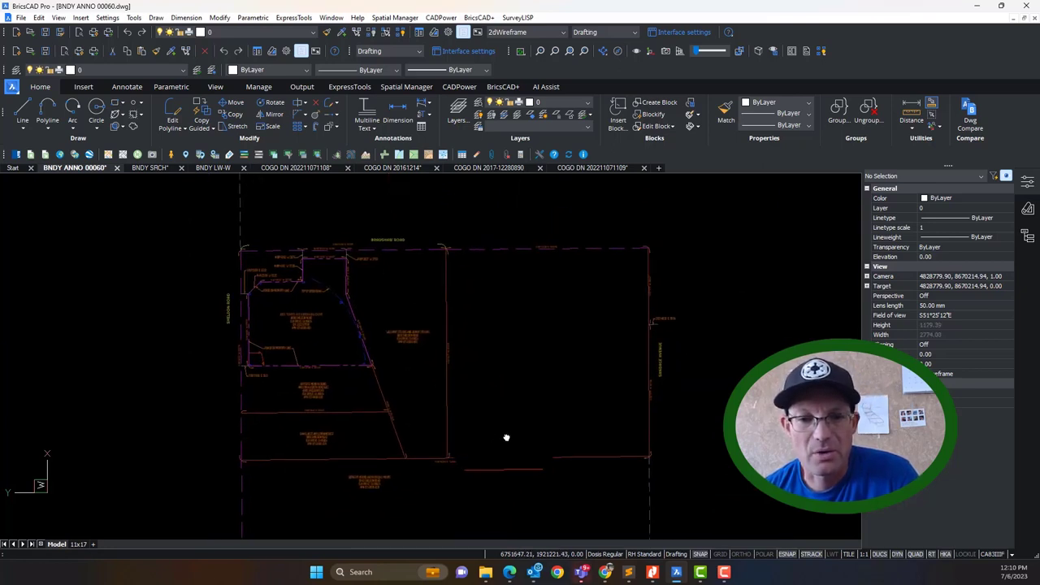
Step: Examine the bearing and distance labels along the corner parcel's Bradshaw Road frontage in relation to the whole boundary
scroll(353, 267, "up", 6)
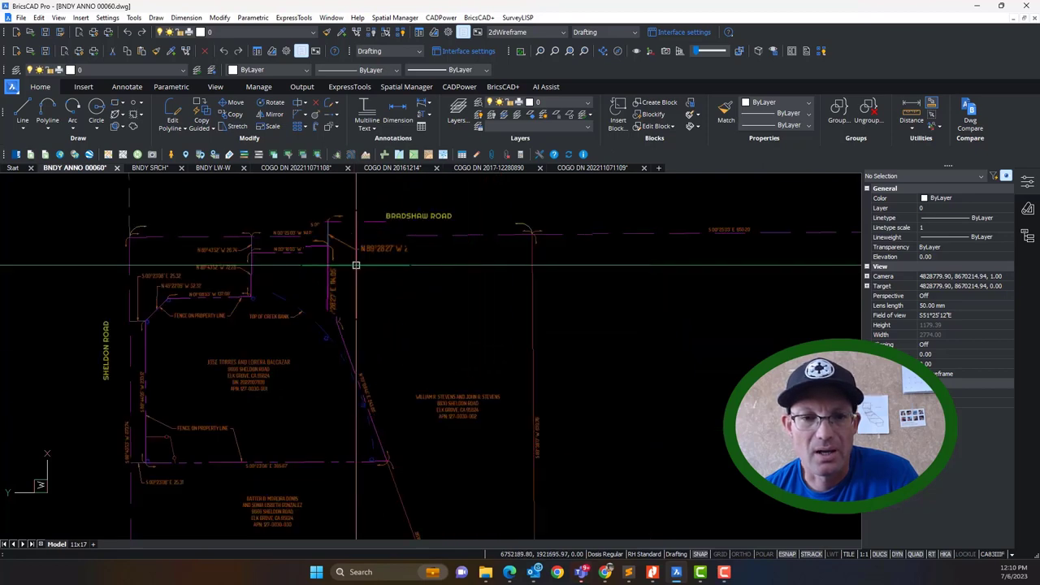
middle_click_drag(279, 262, 443, 330)
scroll(455, 321, "up", 6)
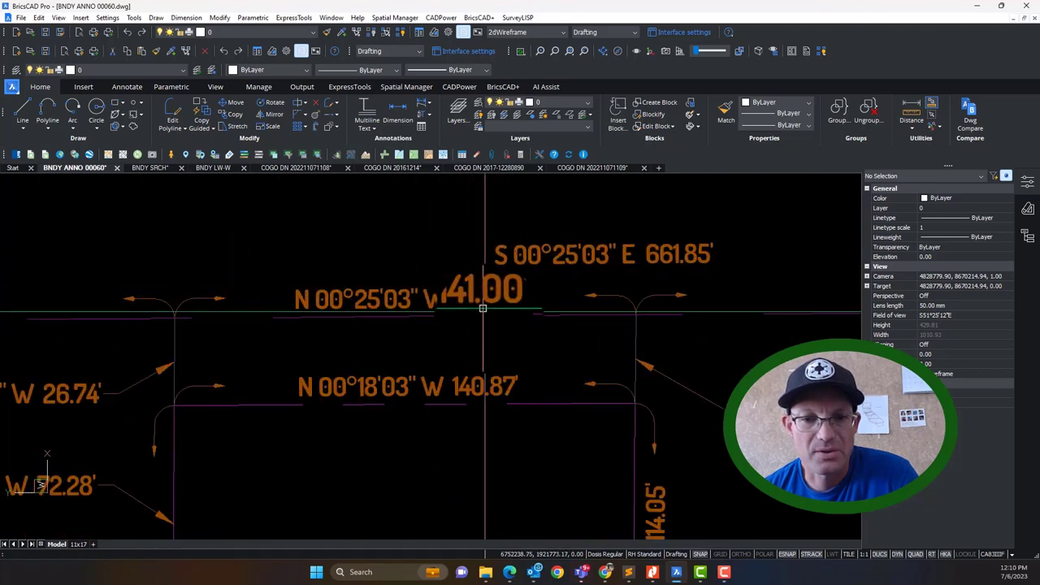
scroll(475, 298, "down", 10)
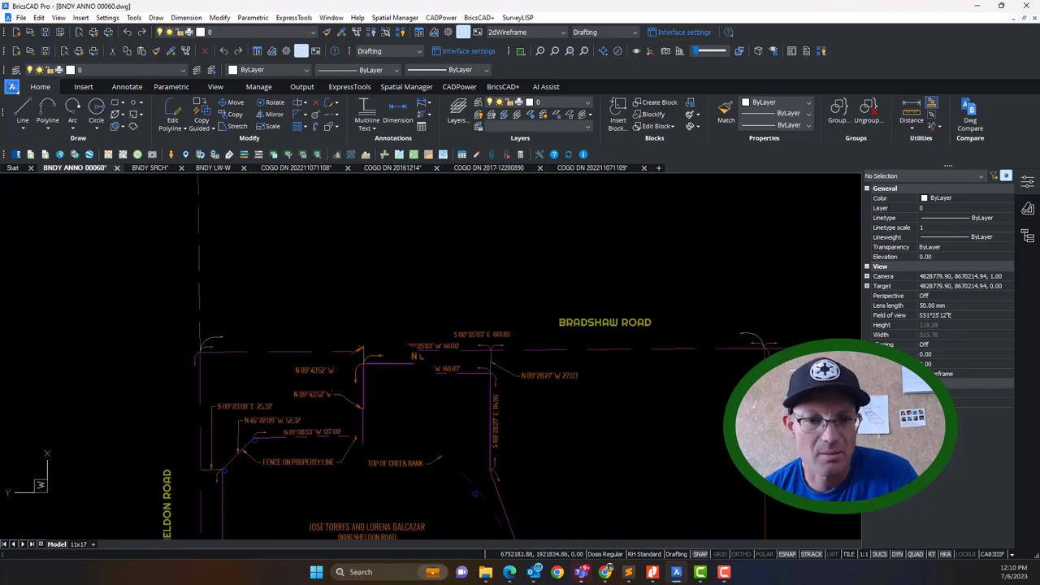
mouse_move(434, 404)
middle_mouse_down()
mouse_move(395, 323)
mouse_move(346, 320)
middle_mouse_up()
scroll(341, 307, "down", 3)
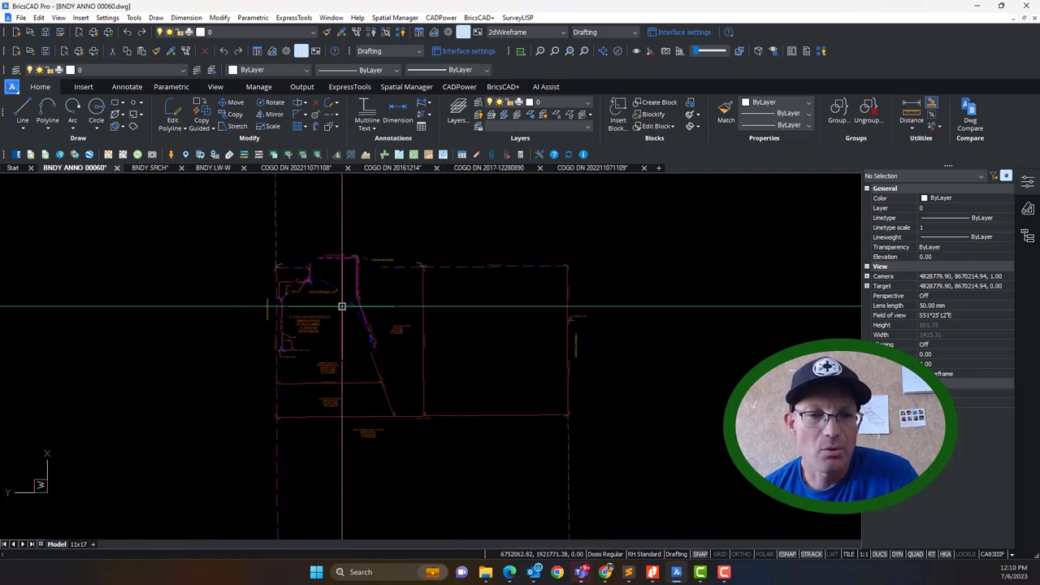
scroll(414, 354, "up", 1)
scroll(414, 354, "up", 2)
scroll(415, 355, "down", 2)
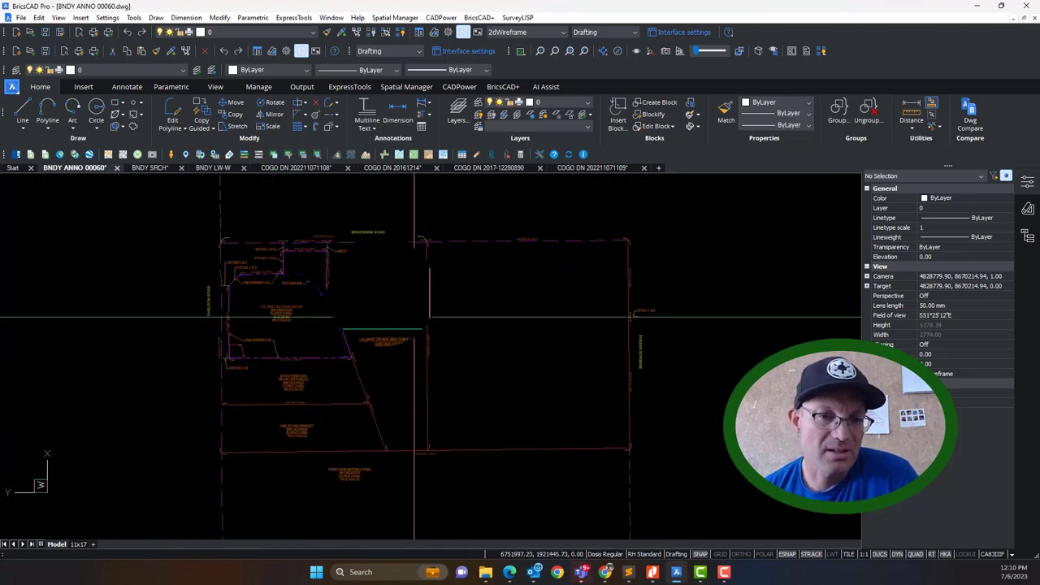
scroll(292, 211, "up", 4)
middle_click_drag(337, 403, 457, 359)
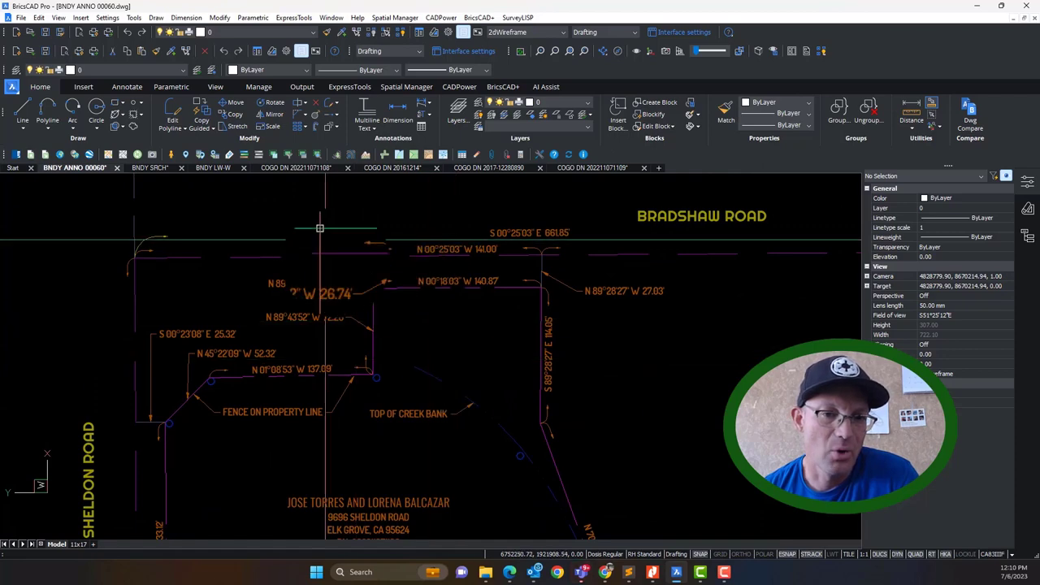
mouse_move(533, 339)
middle_mouse_down()
mouse_move(350, 308)
mouse_move(344, 291)
middle_mouse_up()
scroll(345, 378, "down", 3)
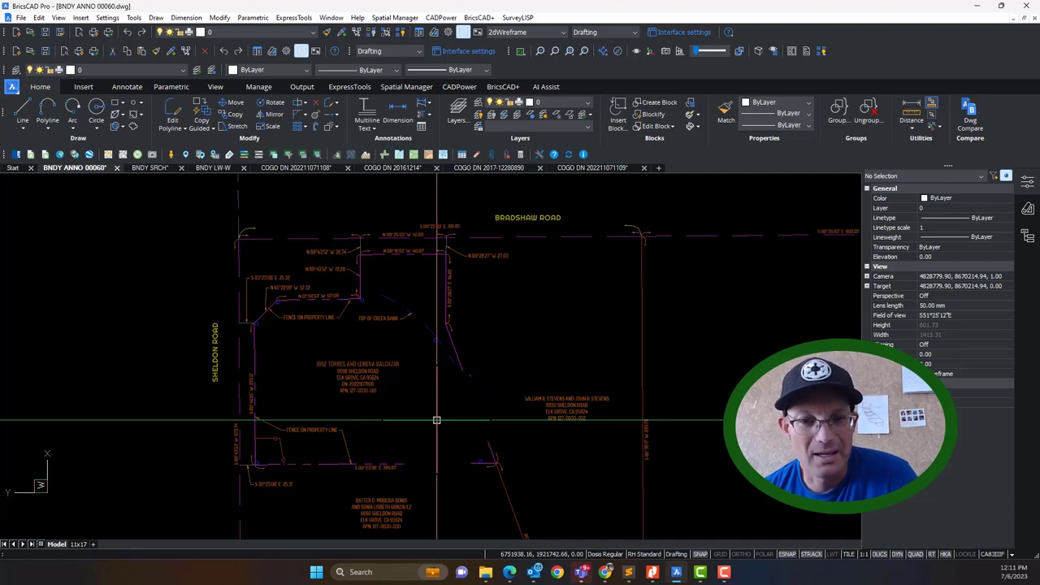
Step: Examine the corner parcel's boundary calls, fence-on-property-line notes and top of creek bank line up close
scroll(437, 259, "up", 5)
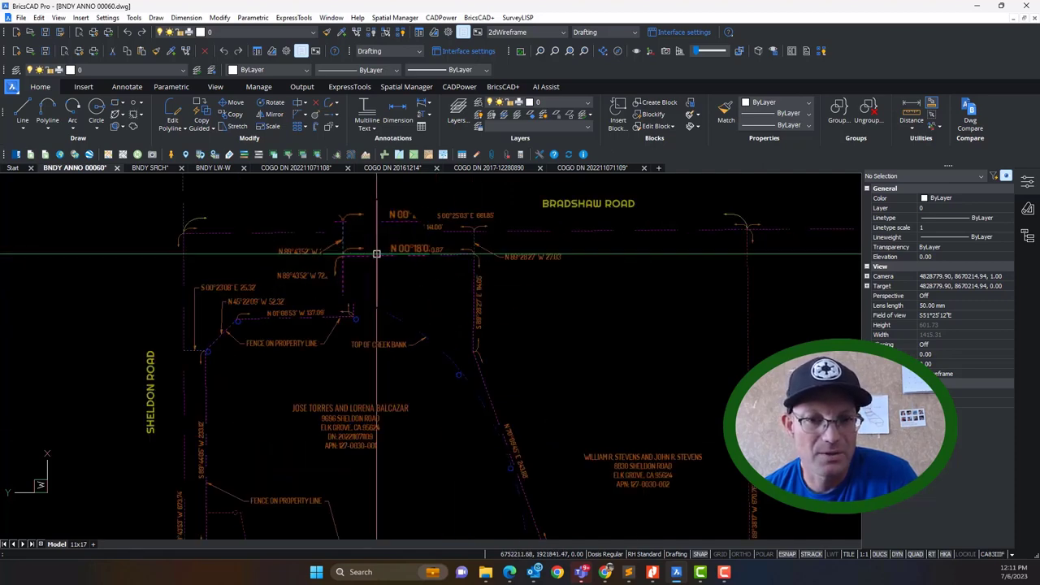
scroll(283, 236, "down", 5)
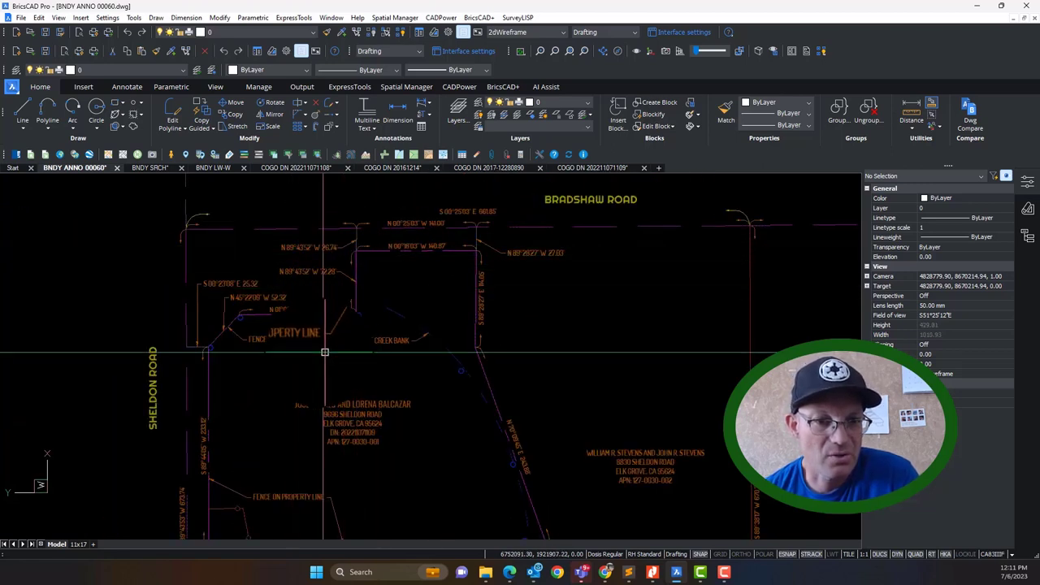
middle_click_drag(323, 352, 318, 279)
scroll(455, 341, "up", 1)
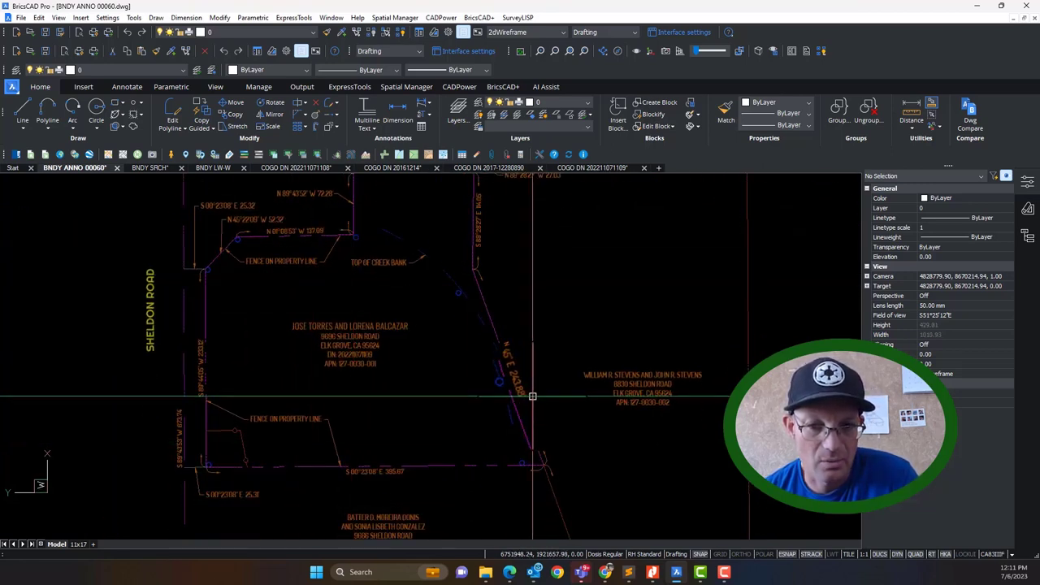
scroll(532, 395, "up", 3)
scroll(521, 388, "down", 4)
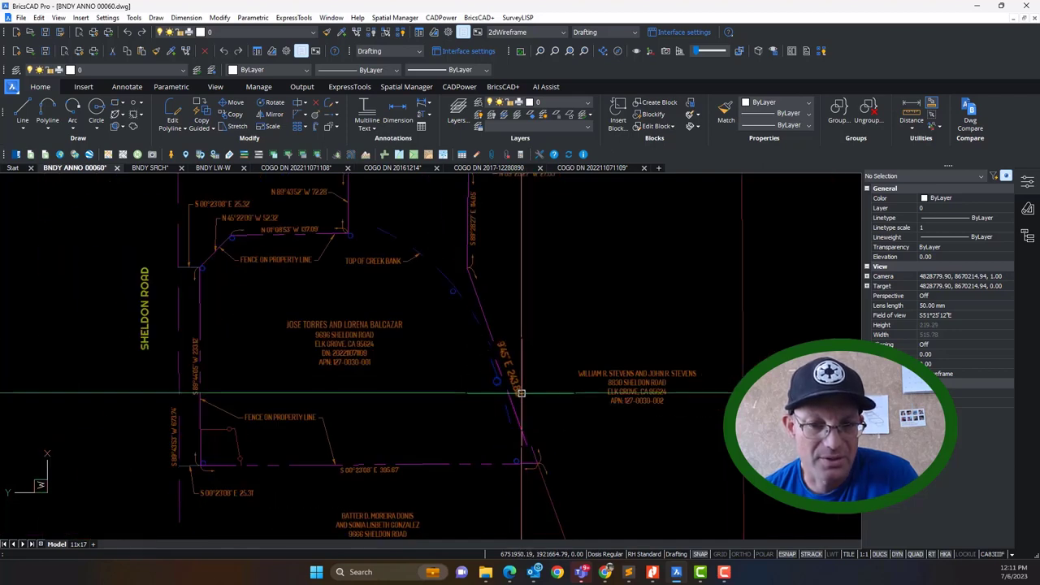
mouse_move(378, 352)
middle_mouse_down()
mouse_move(376, 416)
mouse_move(275, 374)
middle_mouse_up()
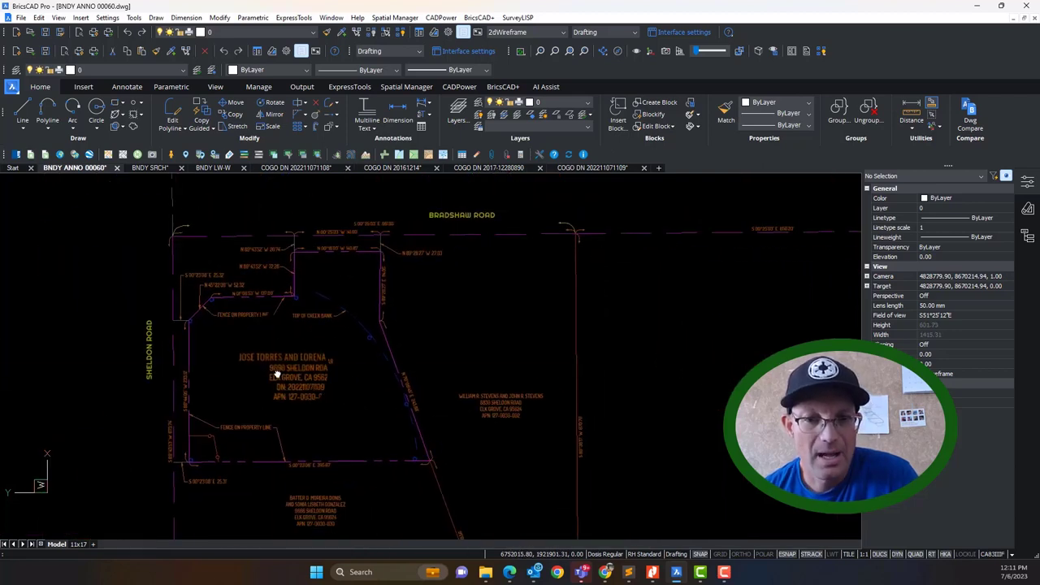
mouse_move(282, 282)
middle_mouse_down()
mouse_move(389, 274)
mouse_move(365, 300)
mouse_move(333, 279)
mouse_move(268, 276)
middle_mouse_up()
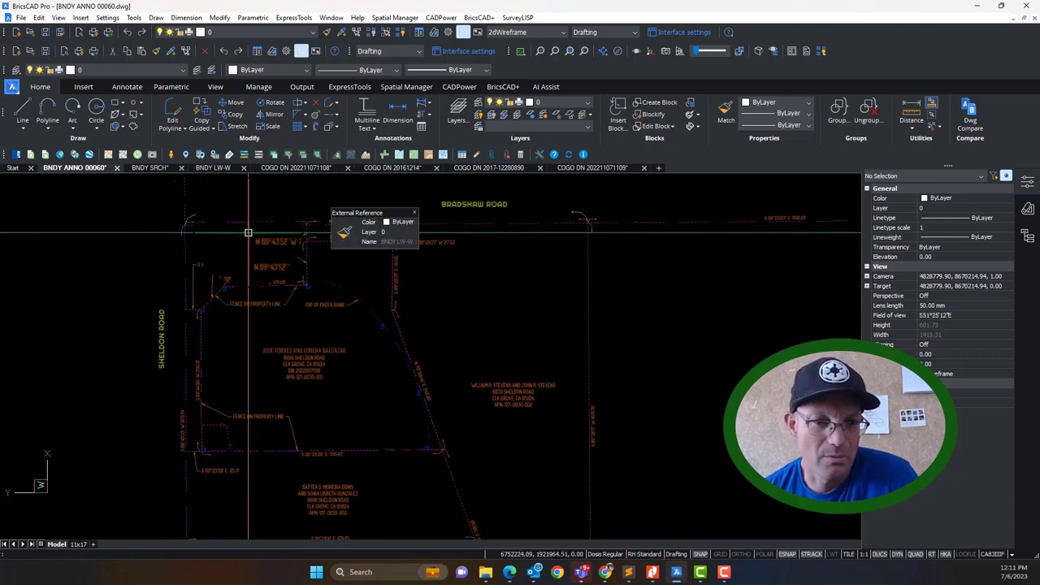
scroll(350, 268, "down", 3)
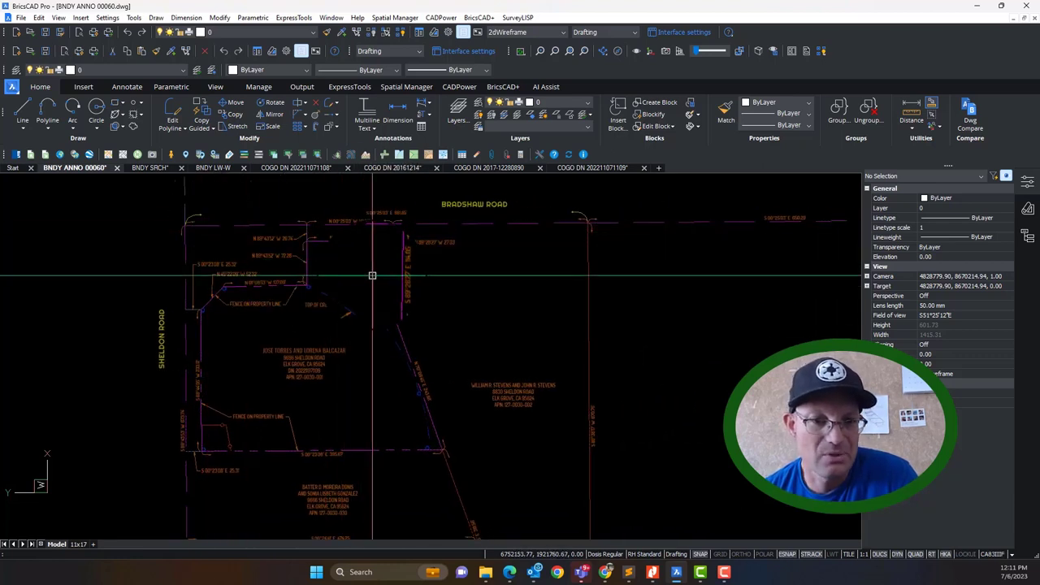
mouse_move(326, 267)
middle_mouse_down()
mouse_move(203, 246)
mouse_move(221, 226)
mouse_move(226, 250)
middle_mouse_up()
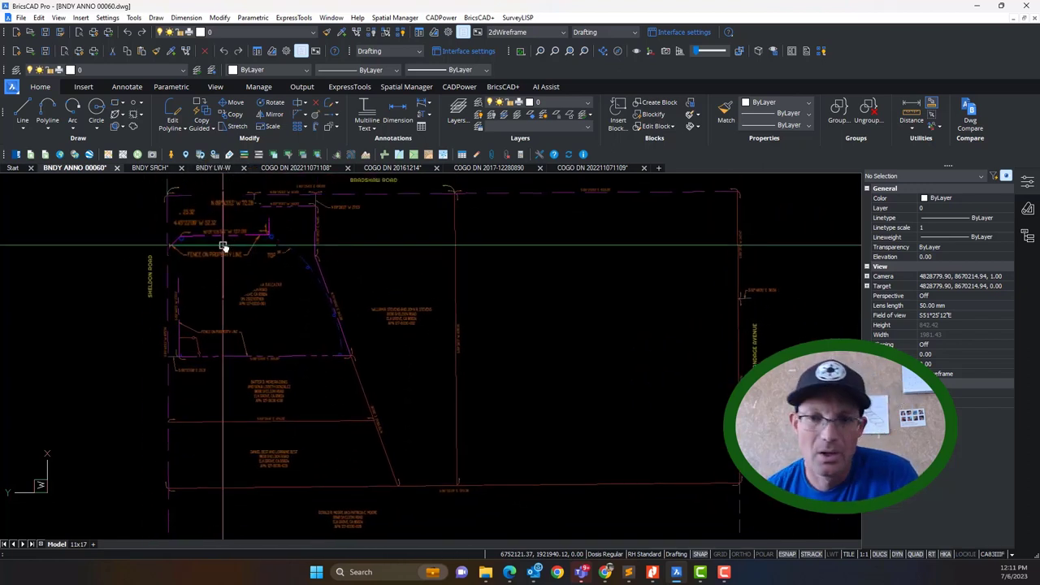
Step: Examine the corner parcel together with the adjoining parcels across the full extent of the annotated boundary
mouse_move(266, 388)
middle_mouse_down()
mouse_move(434, 427)
mouse_move(344, 382)
mouse_move(284, 373)
mouse_move(278, 384)
middle_mouse_up()
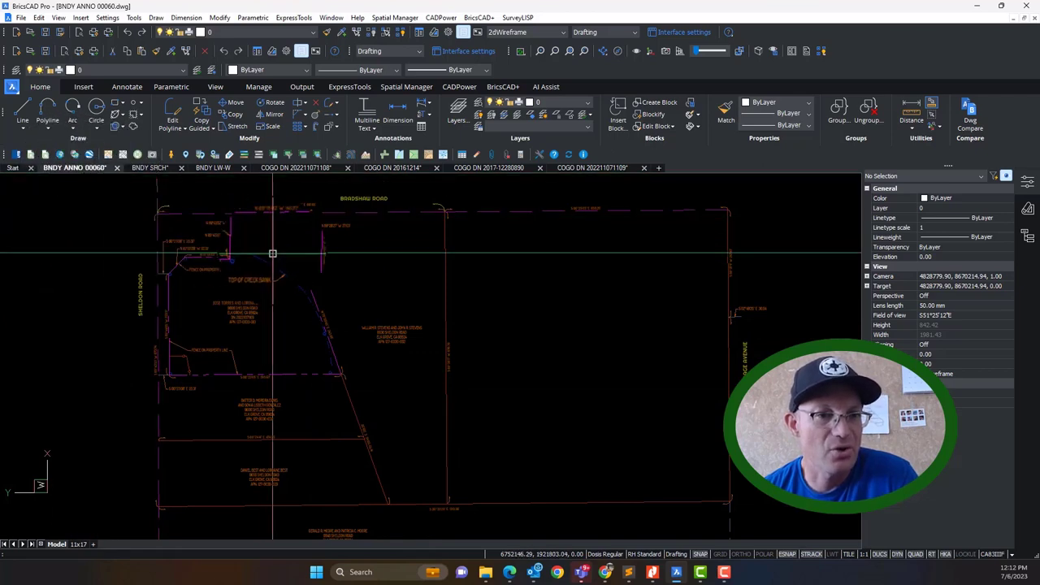
scroll(266, 236, "up", 5)
scroll(266, 236, "down", 6)
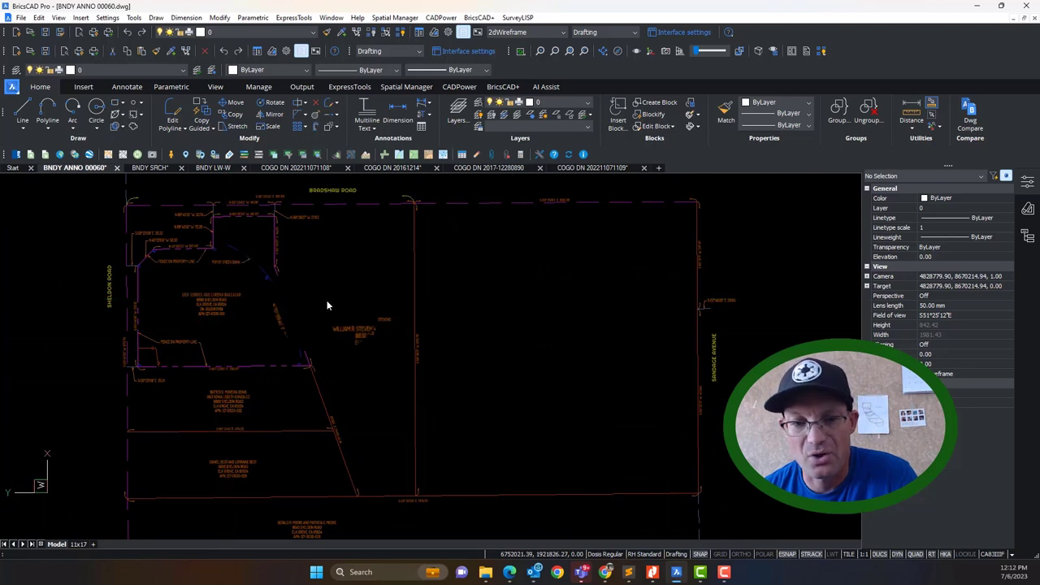
middle_click_drag(327, 304, 331, 317)
mouse_move(184, 326)
middle_mouse_down()
mouse_move(312, 328)
mouse_move(139, 281)
mouse_move(154, 316)
middle_mouse_up()
middle_click_drag(323, 427, 324, 418)
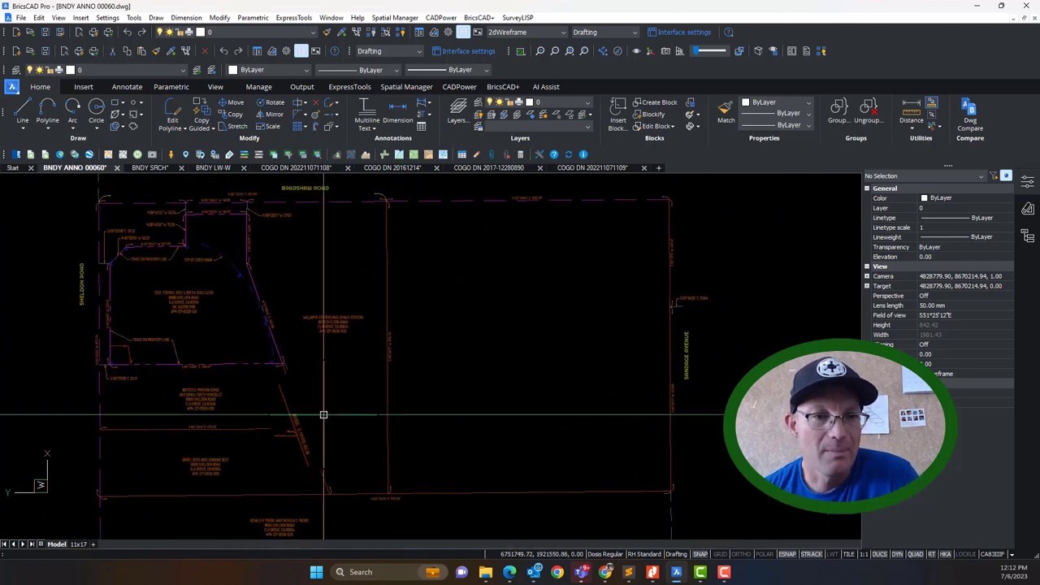
Step: Bring up the BNDY LW-W drawing and inspect its boundary linework
left_click(208, 168)
middle_click_drag(545, 298, 592, 350)
scroll(565, 278, "up", 5)
scroll(464, 289, "down", 2)
mouse_move(485, 359)
middle_mouse_down()
mouse_move(431, 357)
mouse_move(433, 373)
middle_mouse_up()
left_click(148, 168)
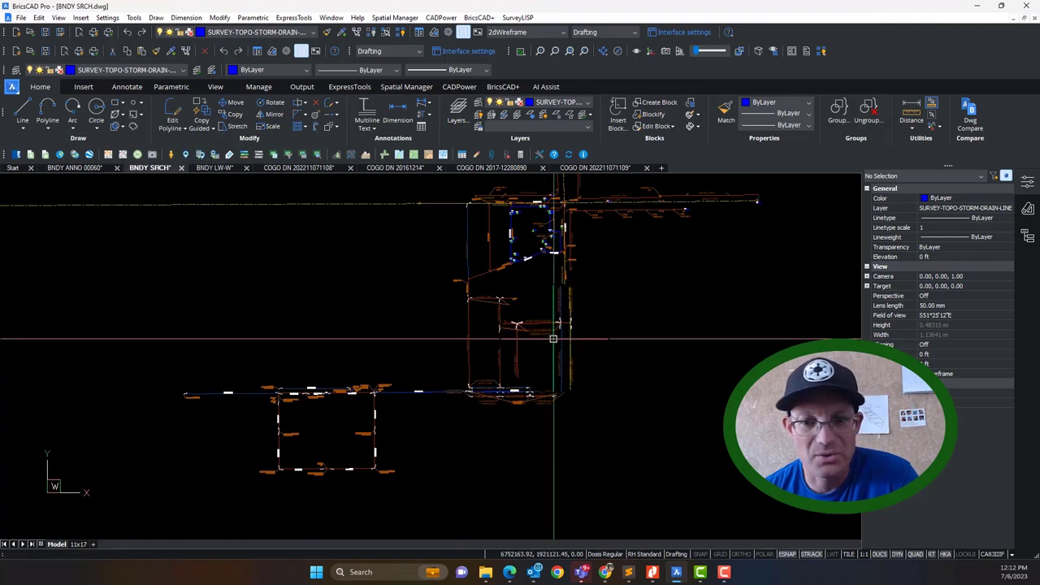
middle_click_drag(552, 339, 459, 351)
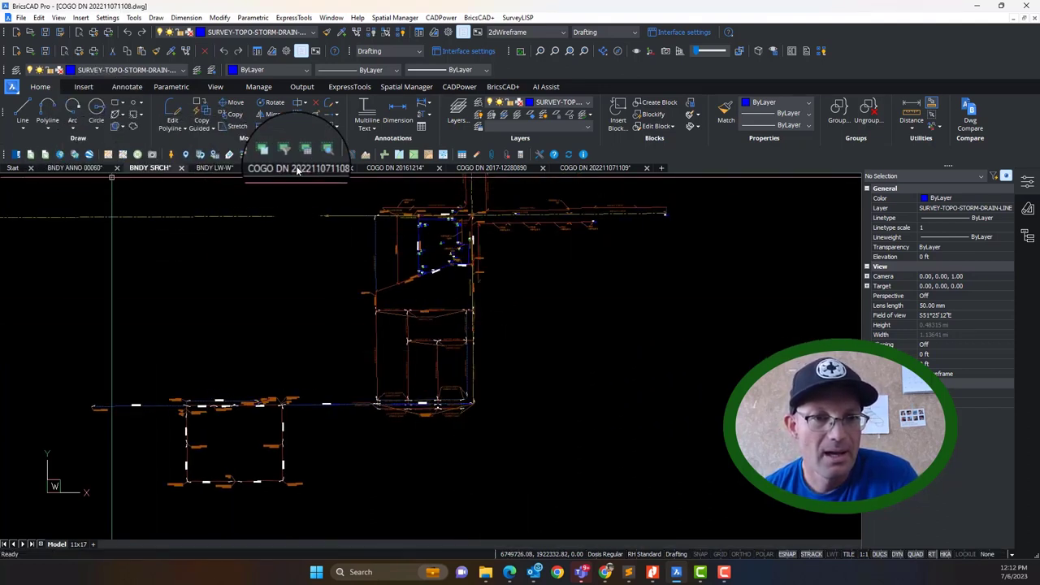
left_click(392, 168)
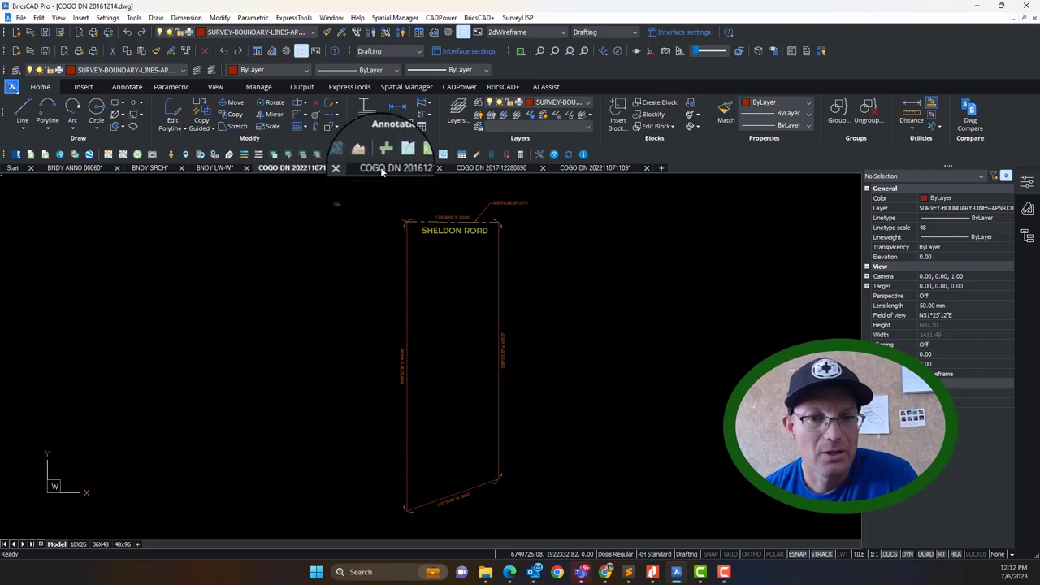
left_click(492, 167)
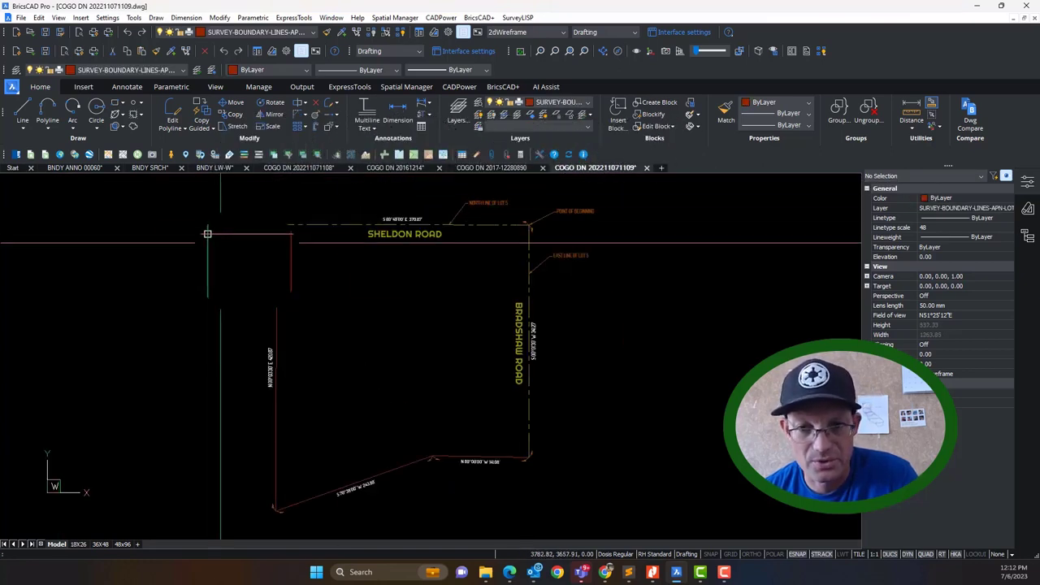
Step: Switch to Nitro Pro and look through the recorded maps, record of survey and grant deed PDFs, returning to the COGO drawing
left_click(652, 573)
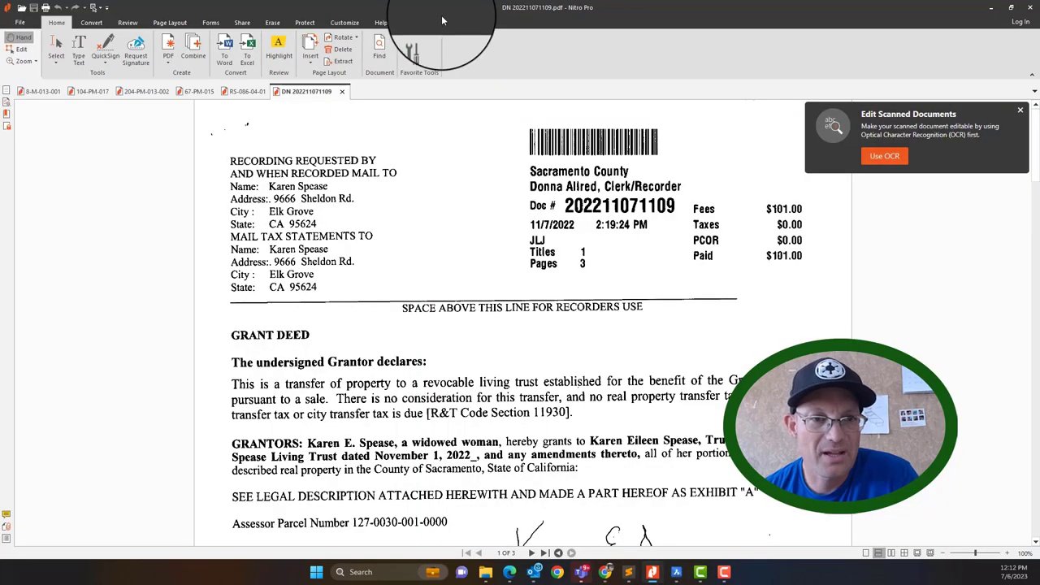
left_click(41, 94)
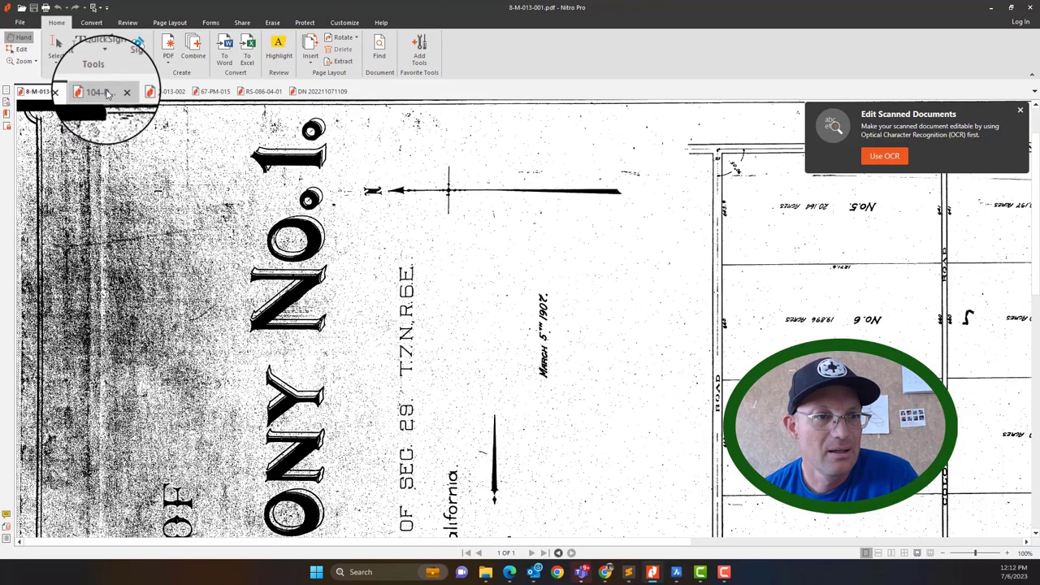
left_click(100, 91)
left_click(165, 93)
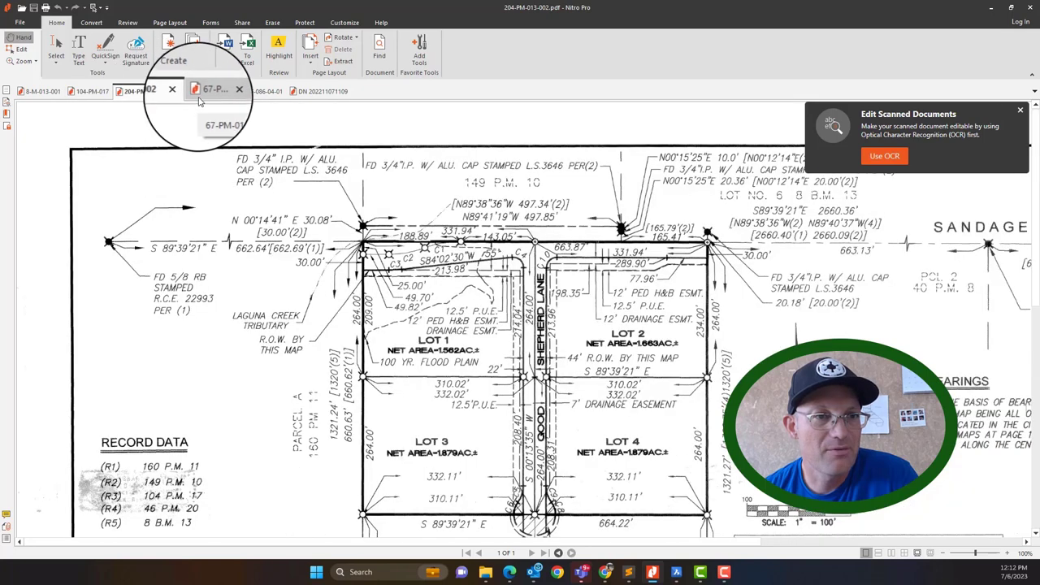
left_click(205, 91)
left_click(258, 93)
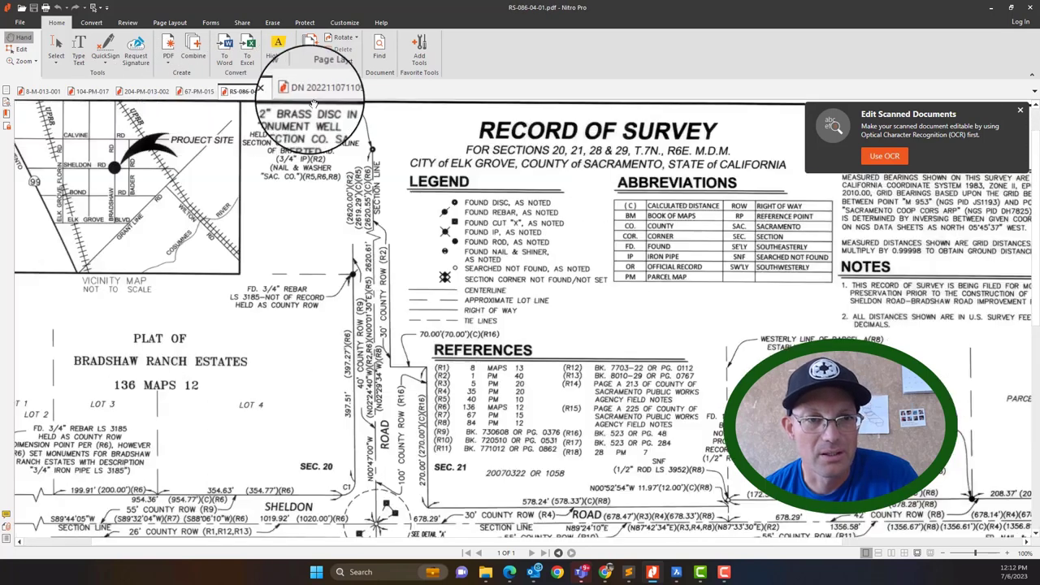
left_click(322, 91)
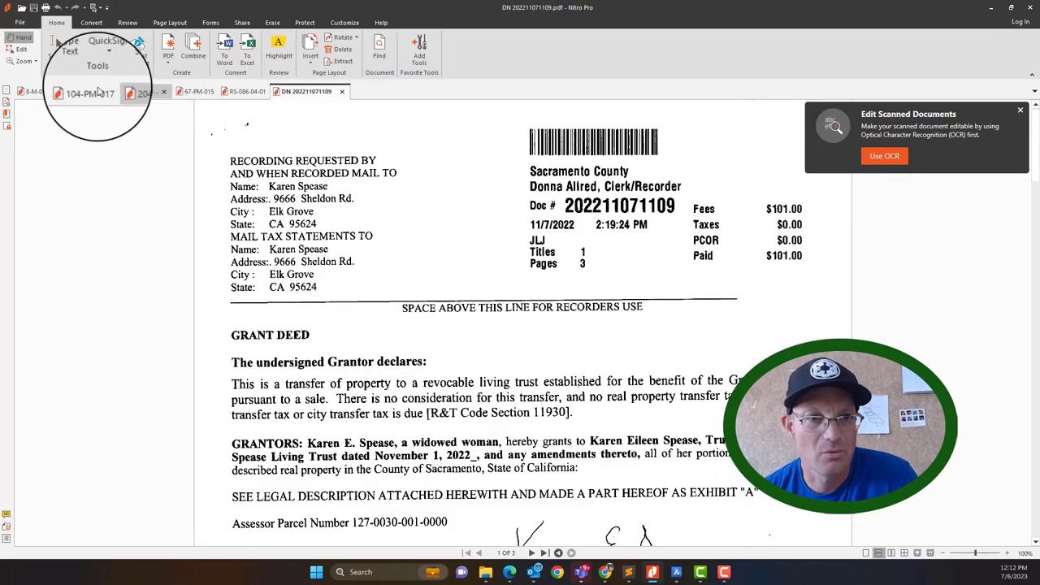
left_click(37, 91)
left_click(995, 8)
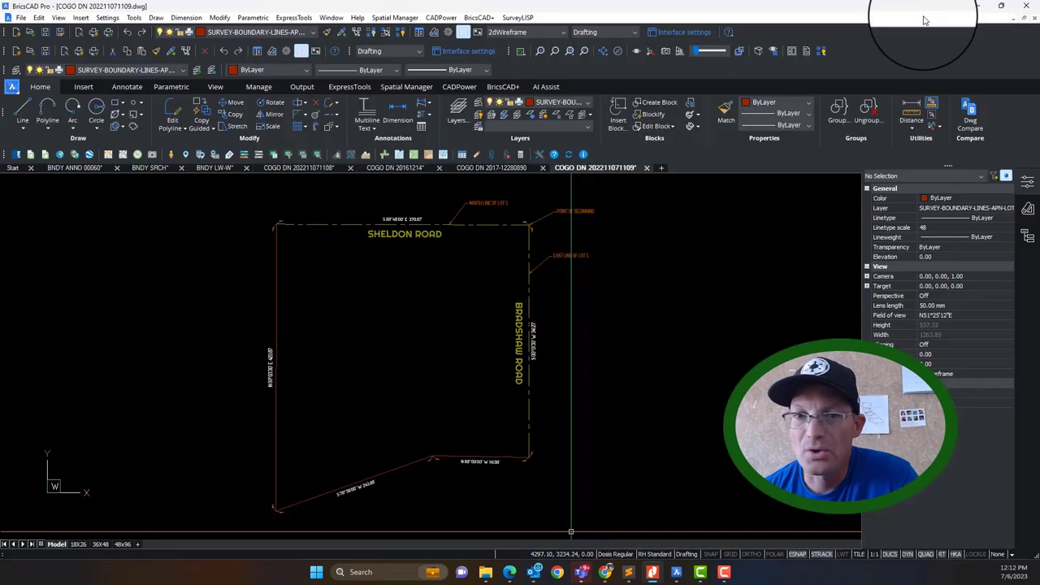
left_click(356, 315)
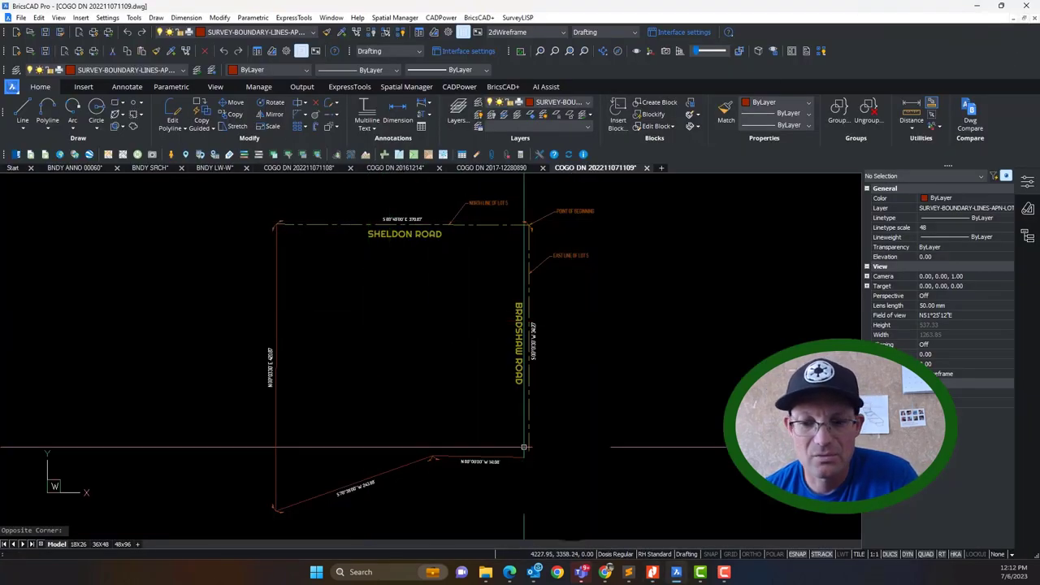
left_click(627, 580)
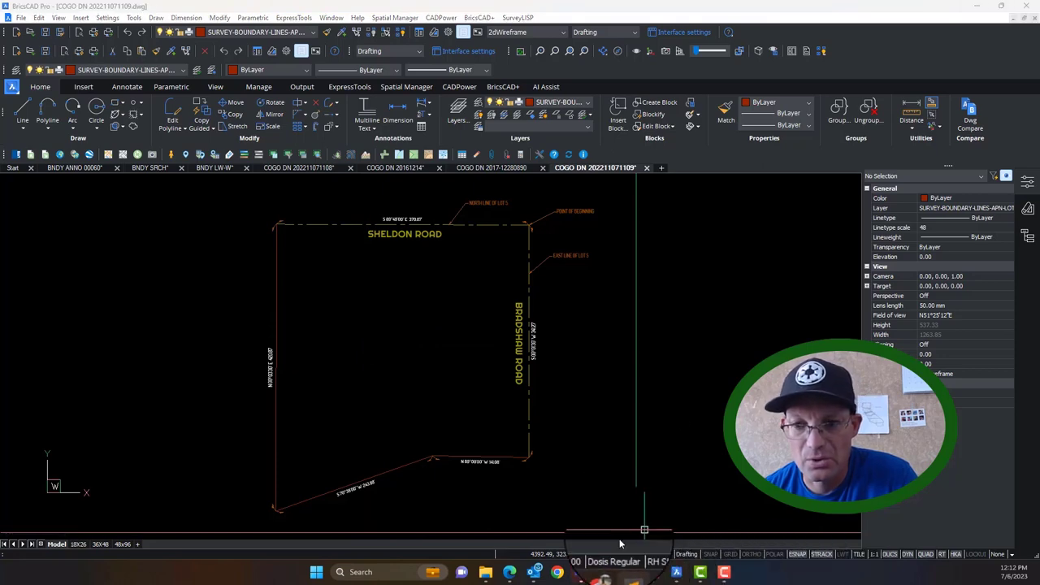
left_click_drag(1039, 123, 1039, 95)
left_click(373, 281)
scroll(356, 349, "down", 2)
middle_click_drag(356, 350, 407, 325)
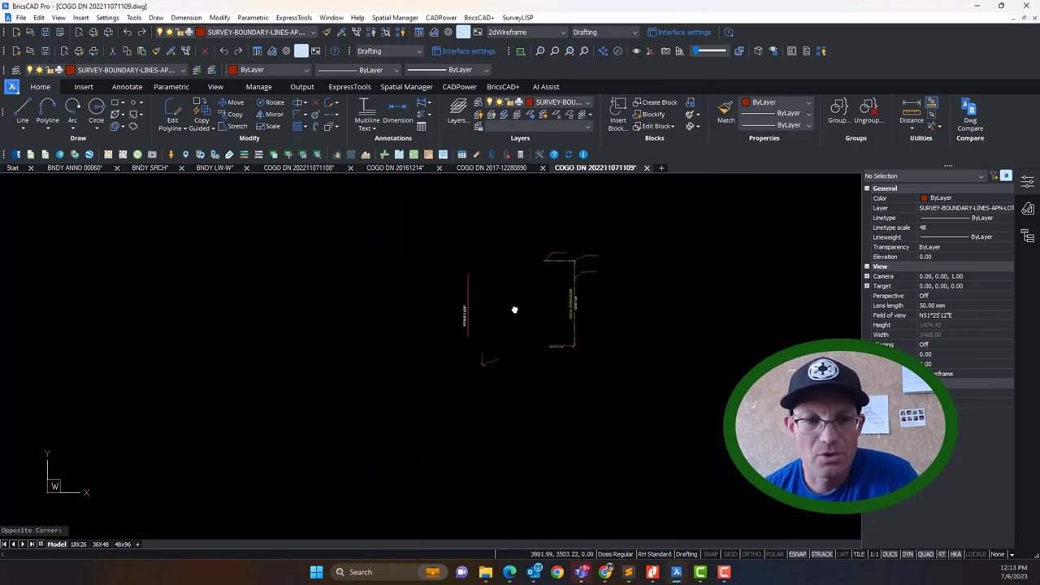
Step: Return to the BNDY ANNO 00060 drawing and examine the subject parcel's bearing and distance labels along Sheldon Road
left_click(68, 168)
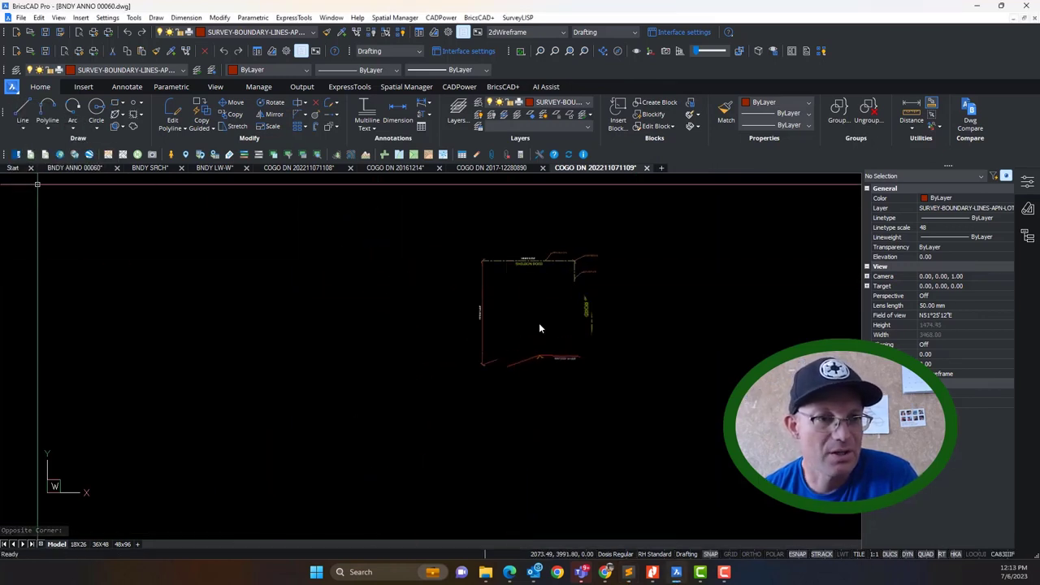
middle_click_drag(296, 315, 567, 325)
scroll(571, 301, "up", 6)
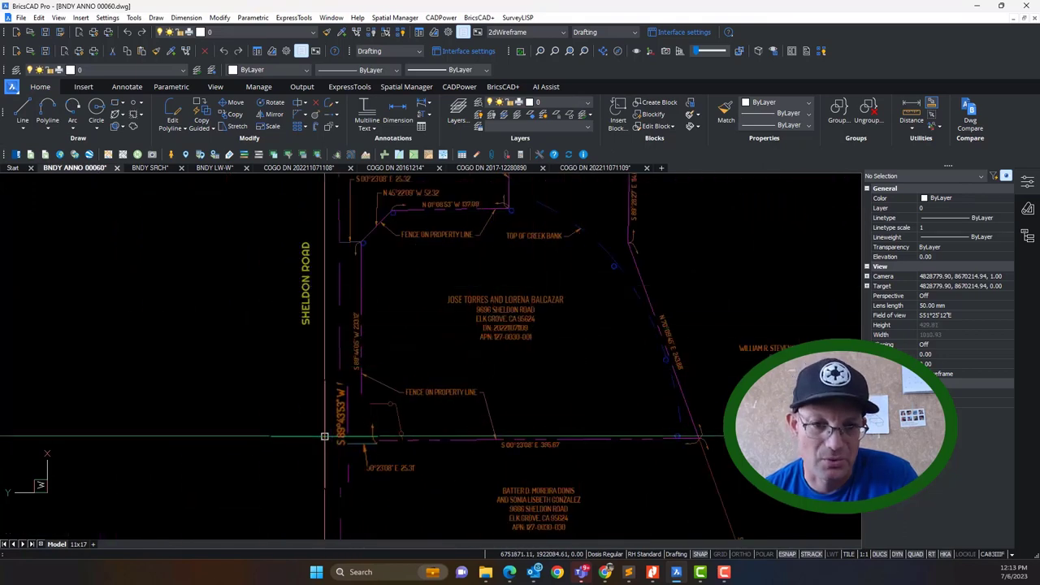
scroll(325, 434, "up", 4)
middle_click_drag(390, 374, 323, 389)
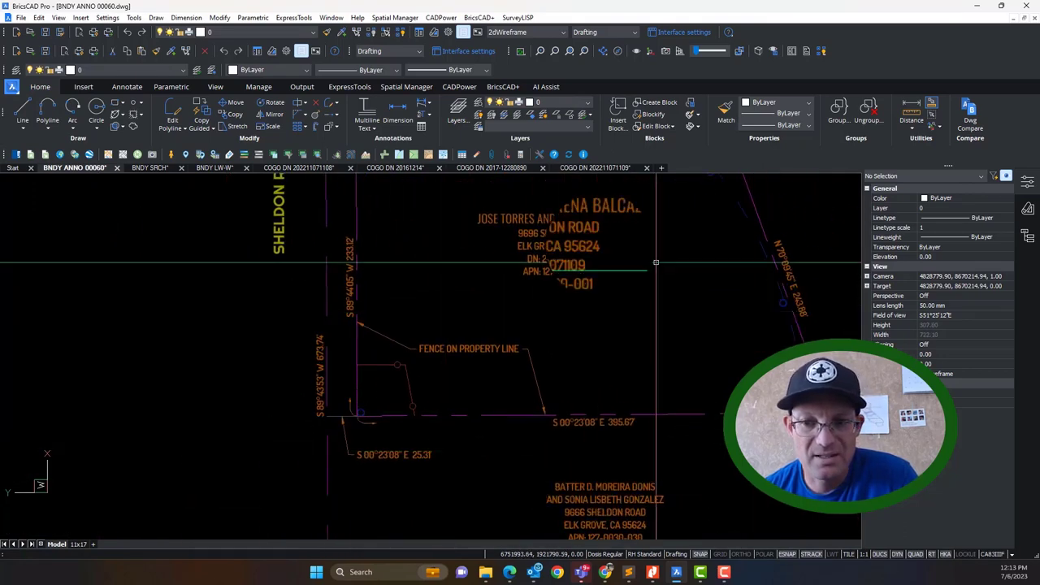
middle_click_drag(392, 336, 441, 407)
scroll(378, 342, "up", 3)
scroll(564, 409, "down", 6)
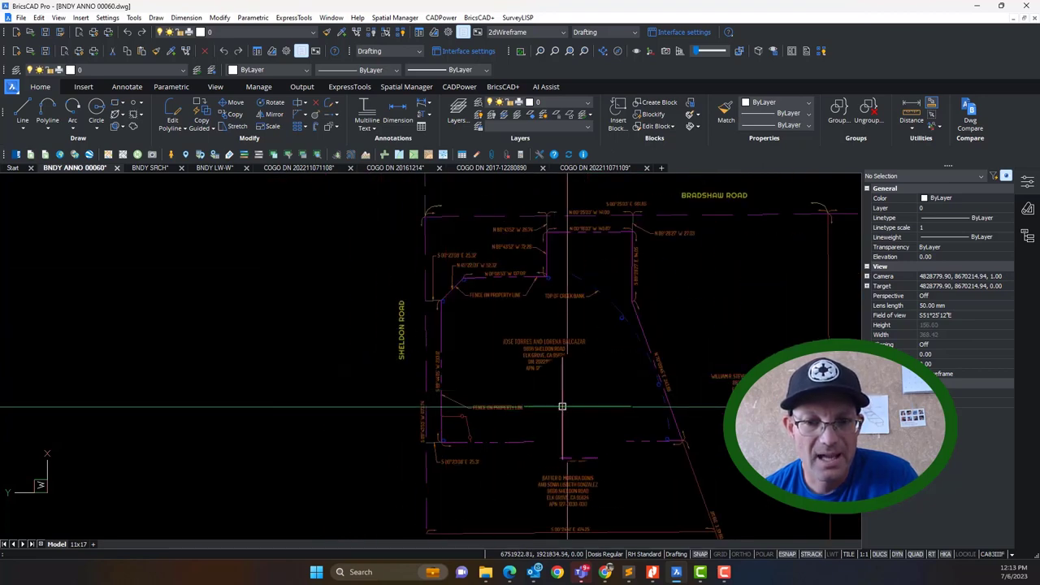
scroll(325, 309, "up", 4)
scroll(259, 317, "up", 5)
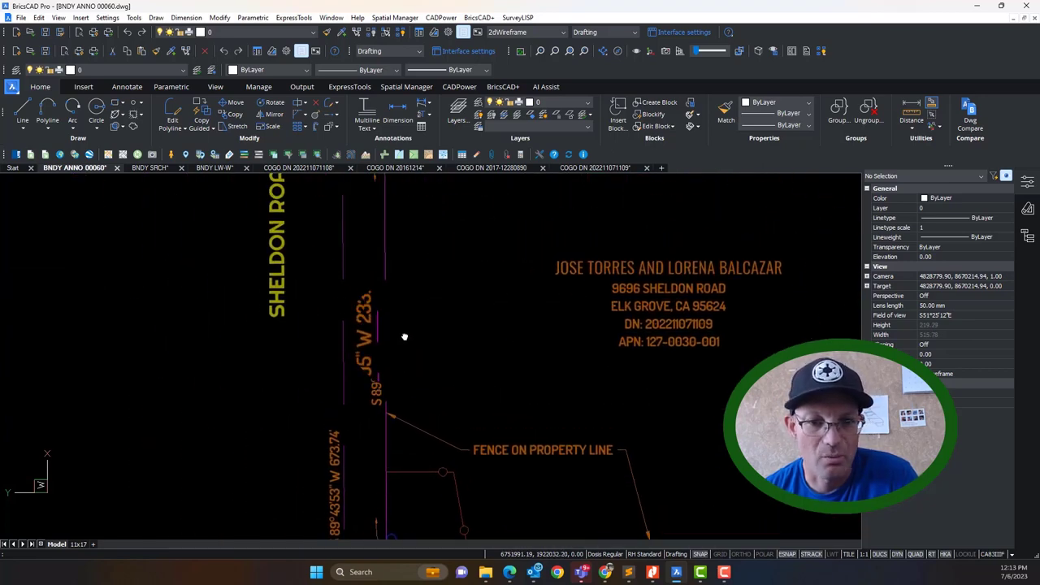
Step: Append " (C)" to the S 89°44'05" W 233.12' label on the parcel's Sheldon Road line
scroll(337, 303, "down", 2)
double_click(340, 306)
left_click(442, 352)
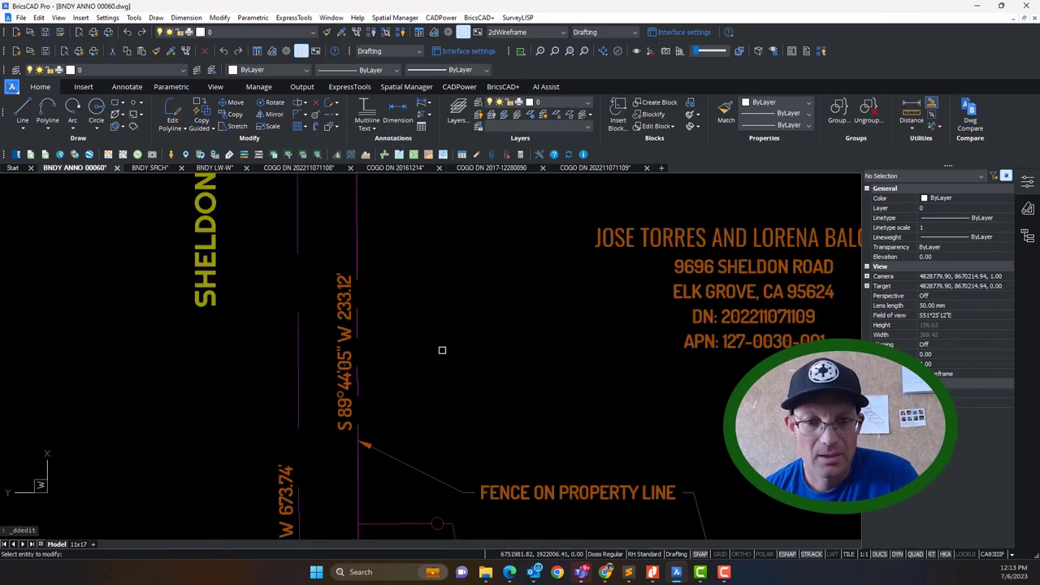
left_click(348, 316)
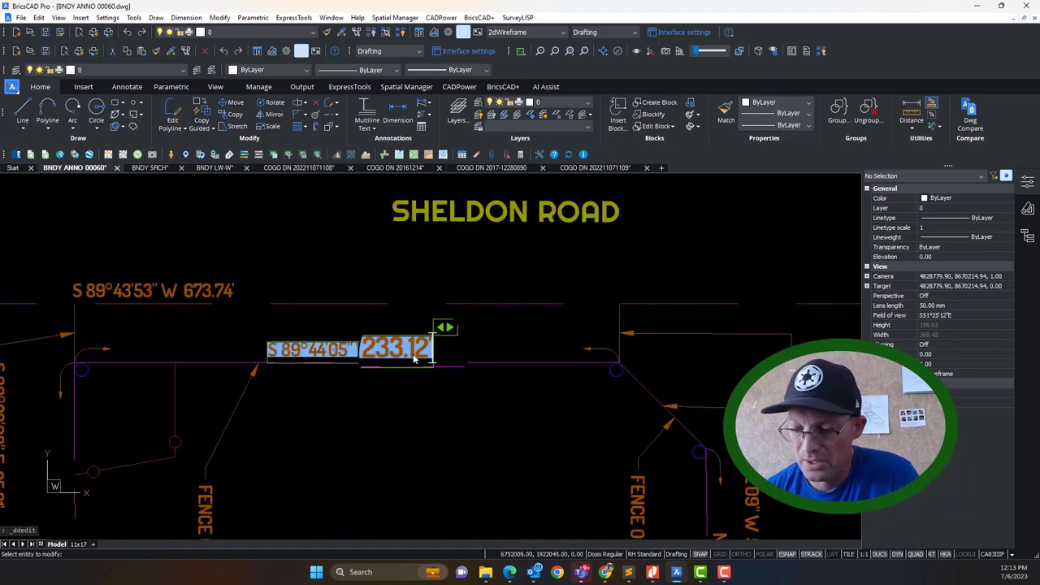
key("End")
type("(C)")
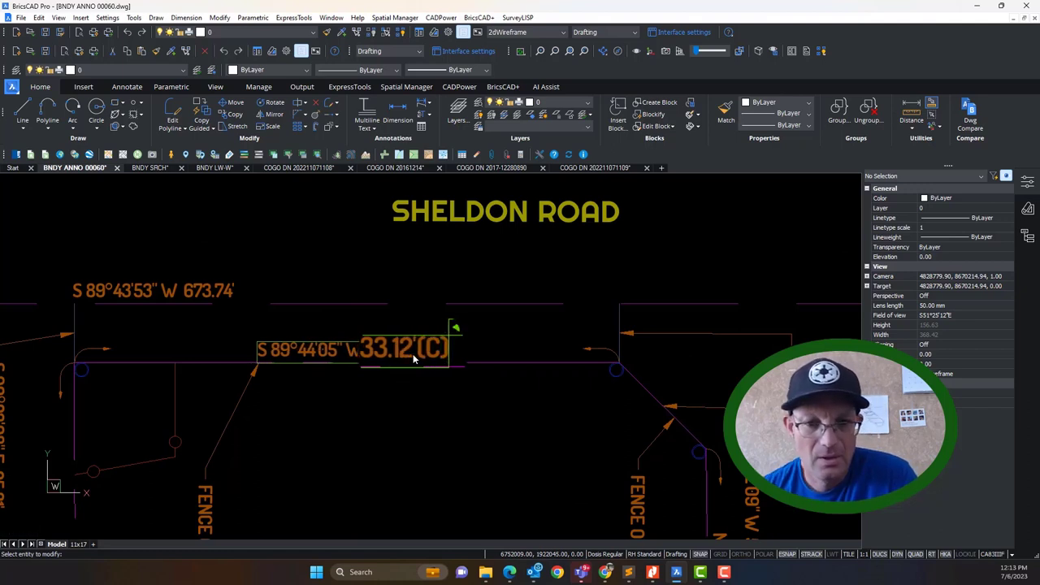
left_click(413, 358)
key("BackSpace")
key("Right")
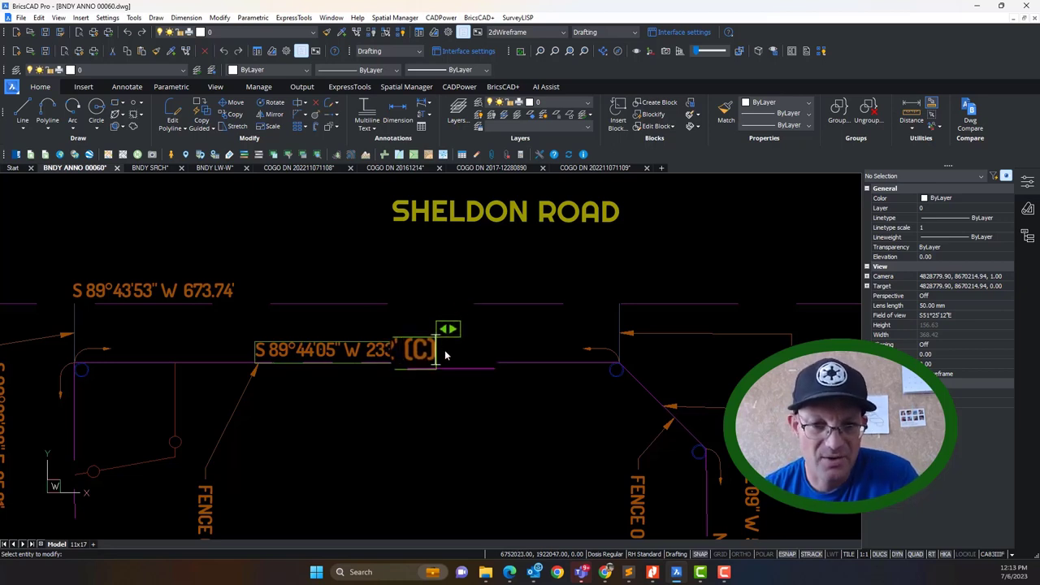
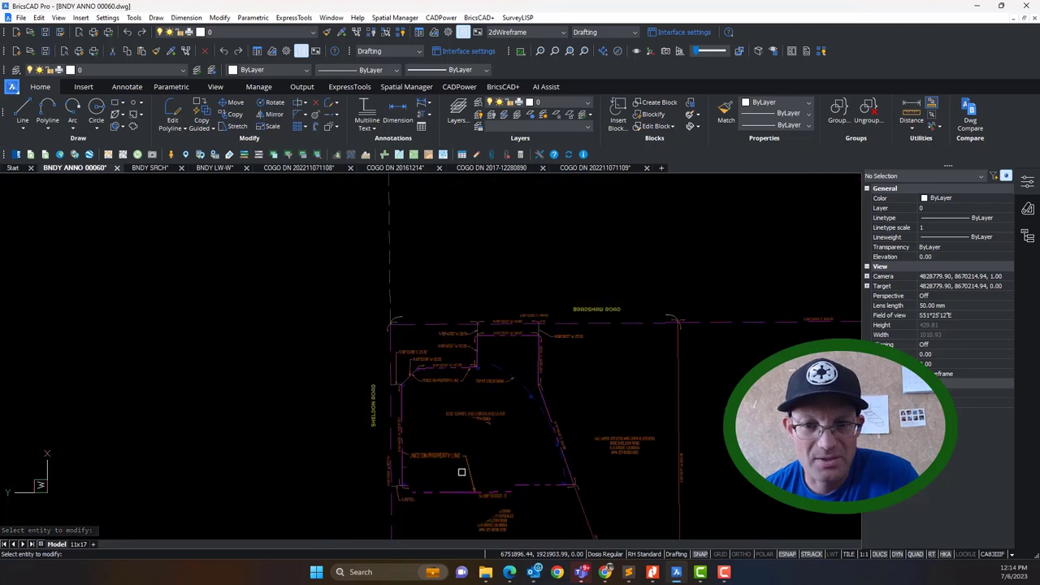
left_click(582, 168)
scroll(529, 276, "up", 5)
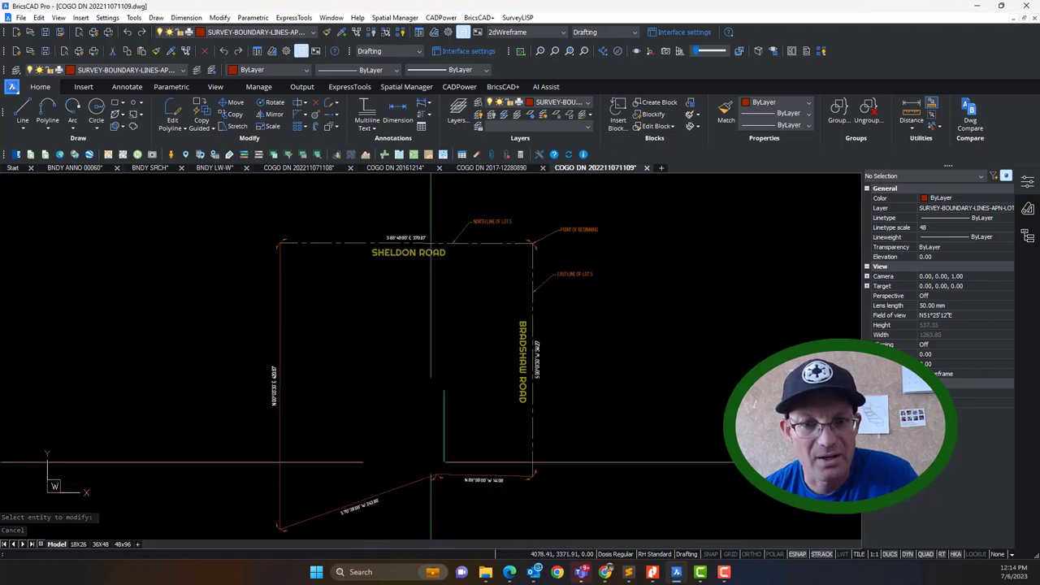
scroll(267, 266, "up", 3)
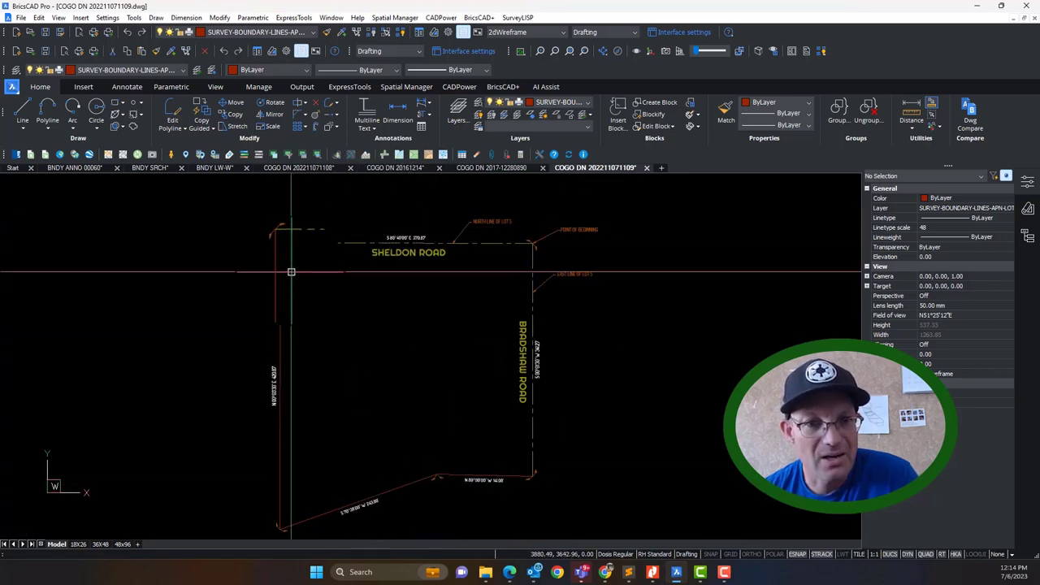
left_click(502, 168)
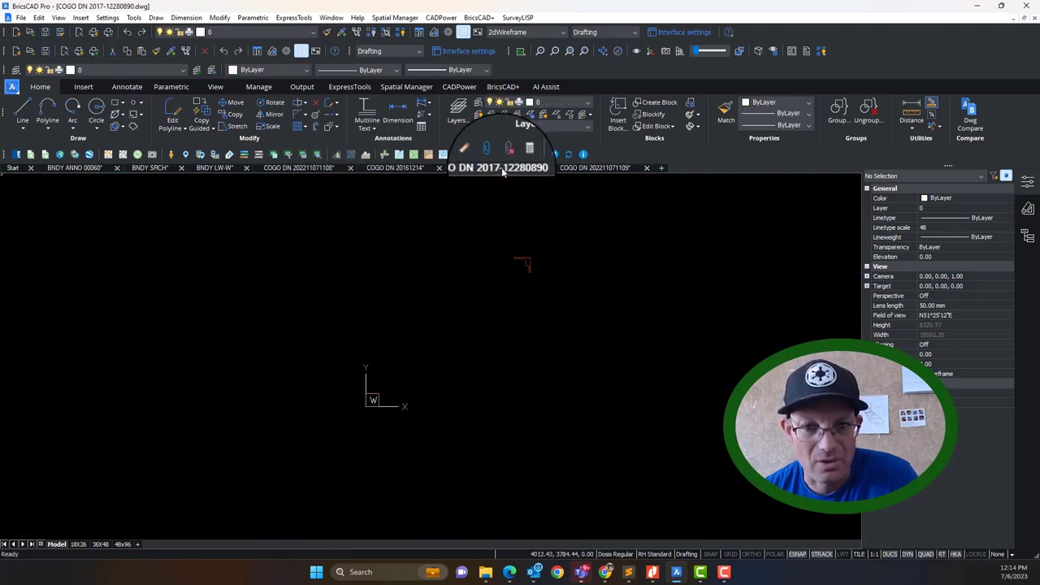
scroll(542, 360, "up", 2)
scroll(546, 396, "down", 2)
mouse_move(483, 336)
middle_mouse_down()
mouse_move(483, 351)
mouse_move(425, 398)
mouse_move(468, 388)
middle_mouse_up()
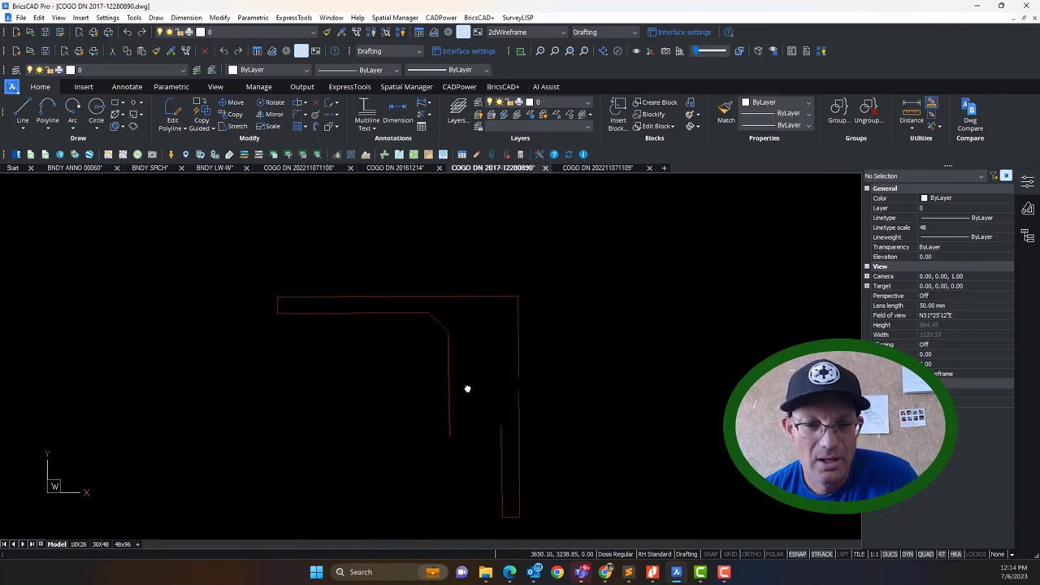
Step: Return to BNDY ANNO 00060 and examine the subject parcel's lines along Sheldon Road and its angled corner
left_click(65, 169)
mouse_move(414, 308)
middle_mouse_down()
mouse_move(376, 314)
mouse_move(421, 255)
middle_mouse_up()
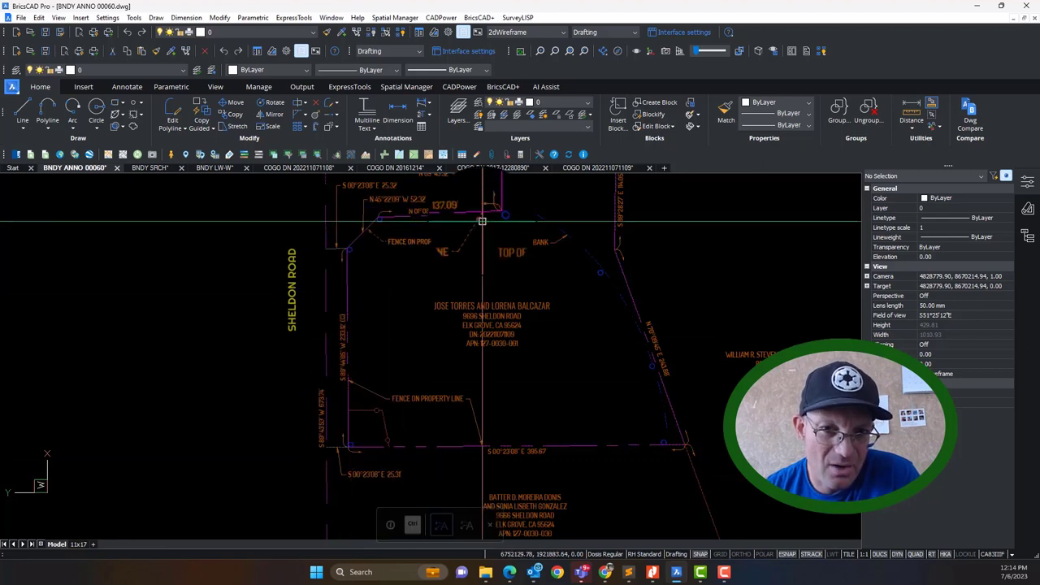
middle_click_drag(393, 282, 409, 311)
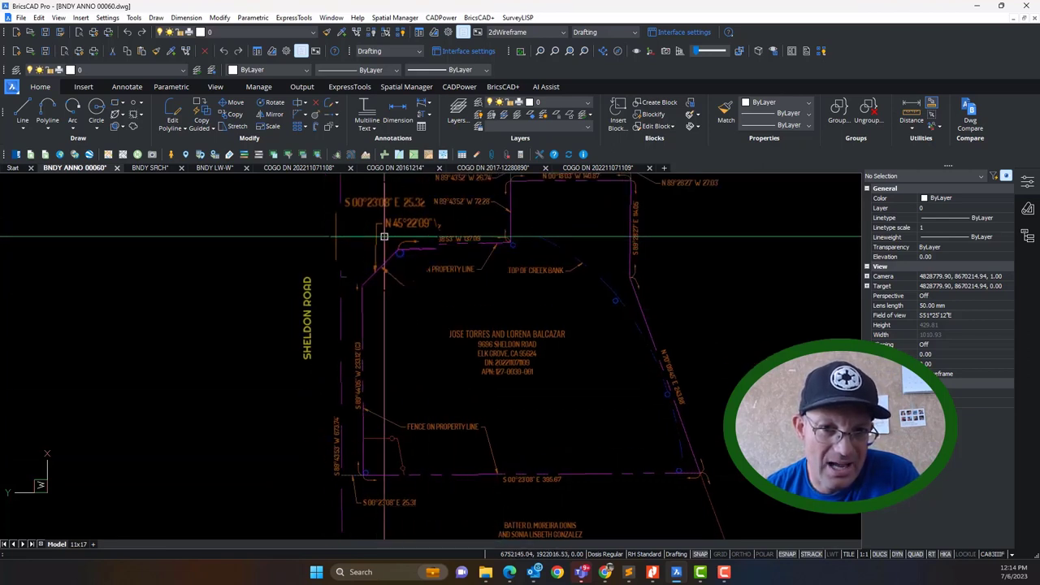
middle_click_drag(361, 428, 356, 452)
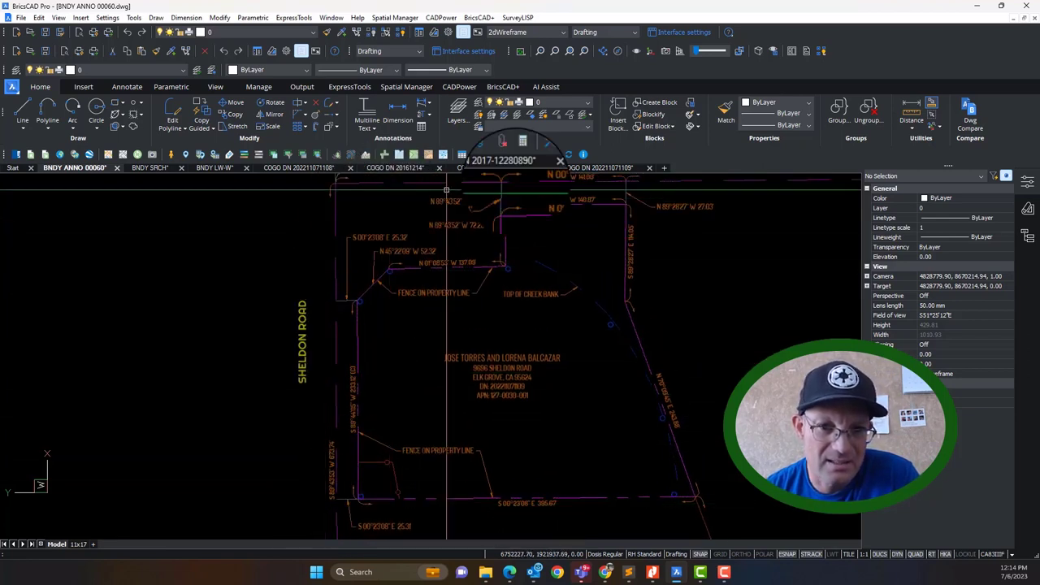
left_click(523, 169)
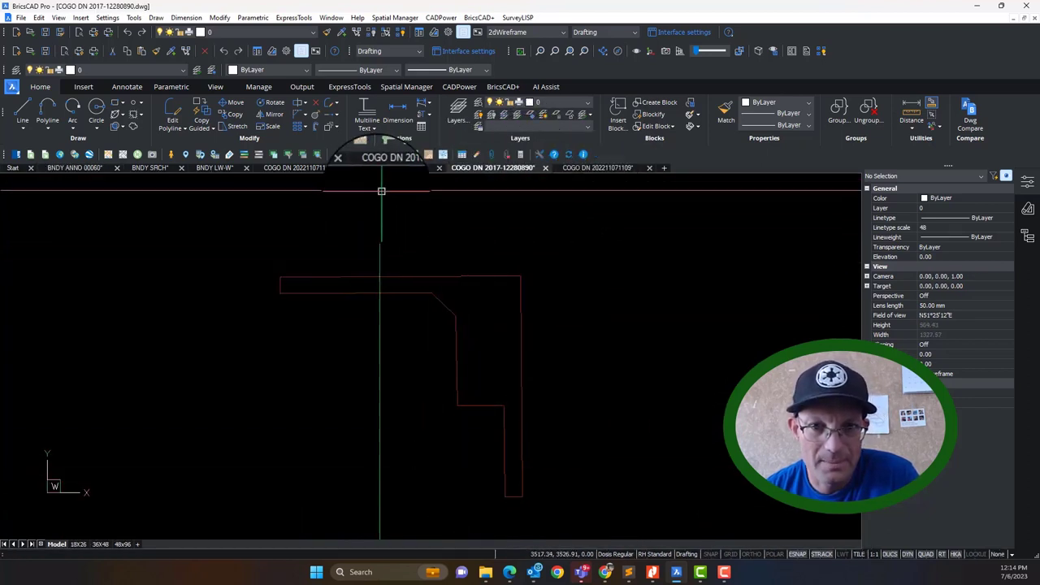
left_click(615, 169)
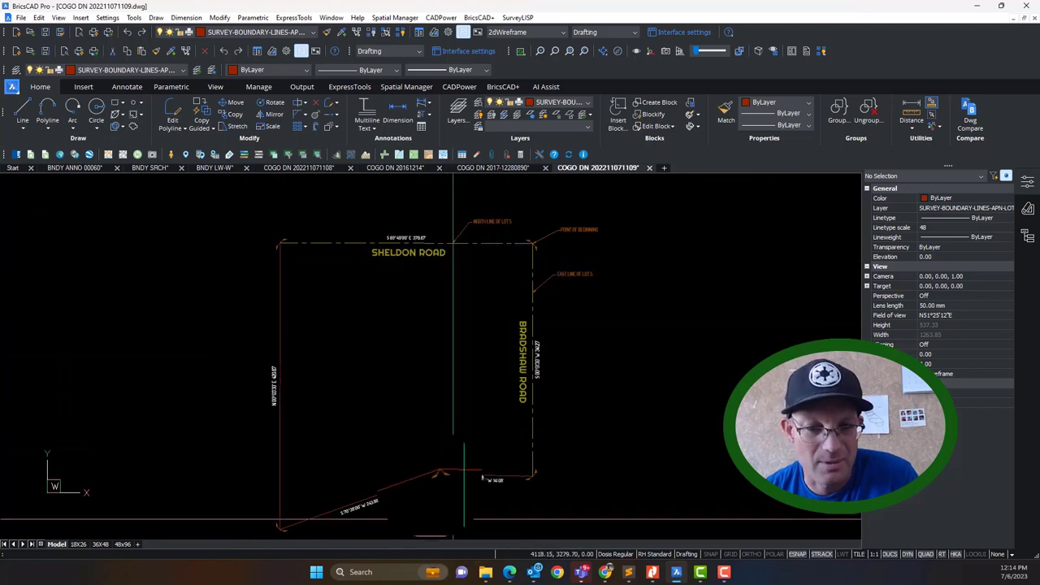
left_click(86, 169)
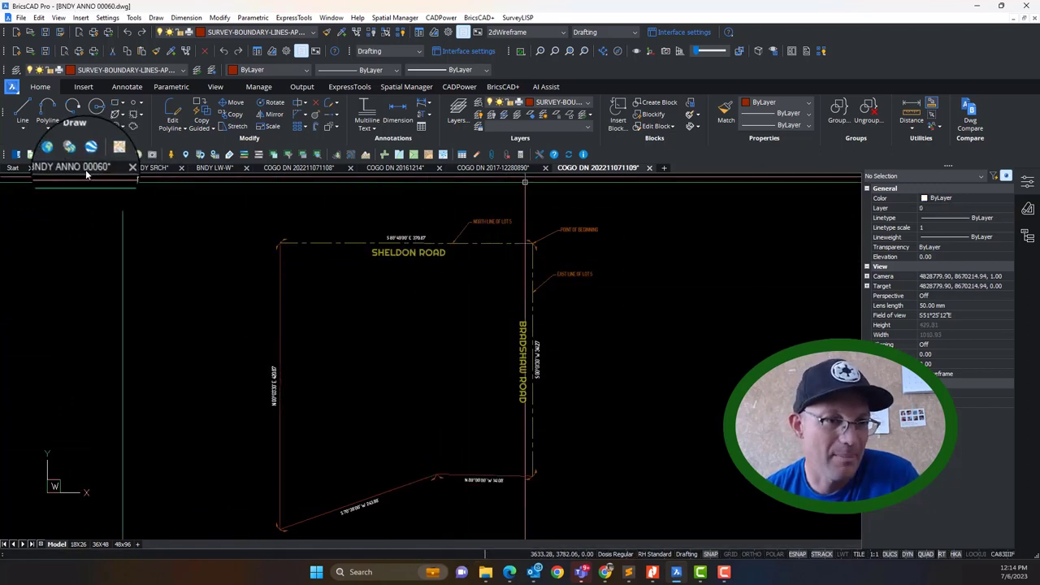
mouse_move(523, 412)
middle_mouse_down()
mouse_move(484, 388)
mouse_move(458, 410)
mouse_move(463, 436)
middle_mouse_up()
scroll(363, 341, "up", 5)
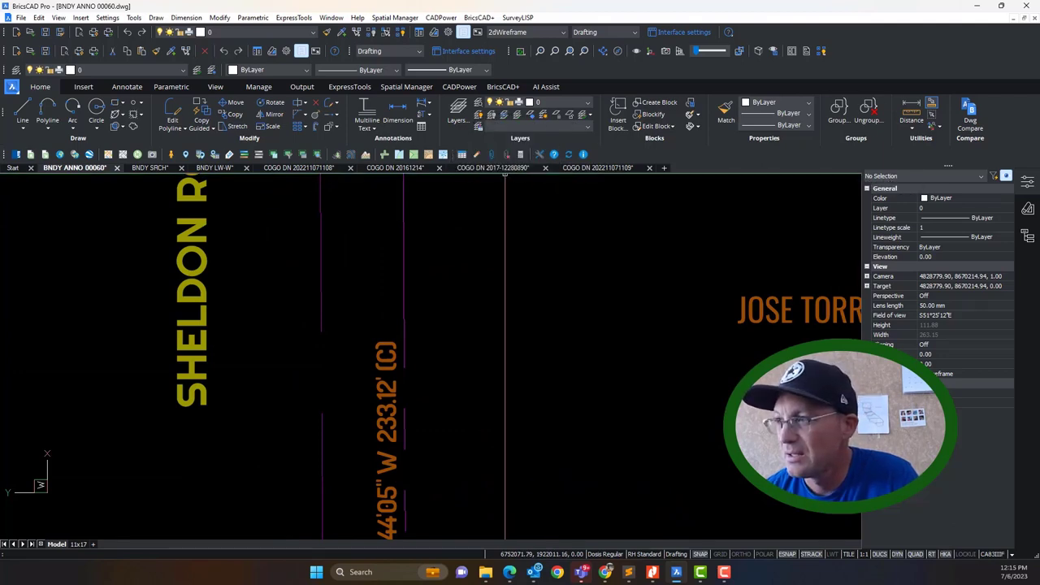
Step: Consult the R1 to R8 record reference list in Sublime Text and move its window back out of the way
left_click_drag(1039, 216, 827, 130)
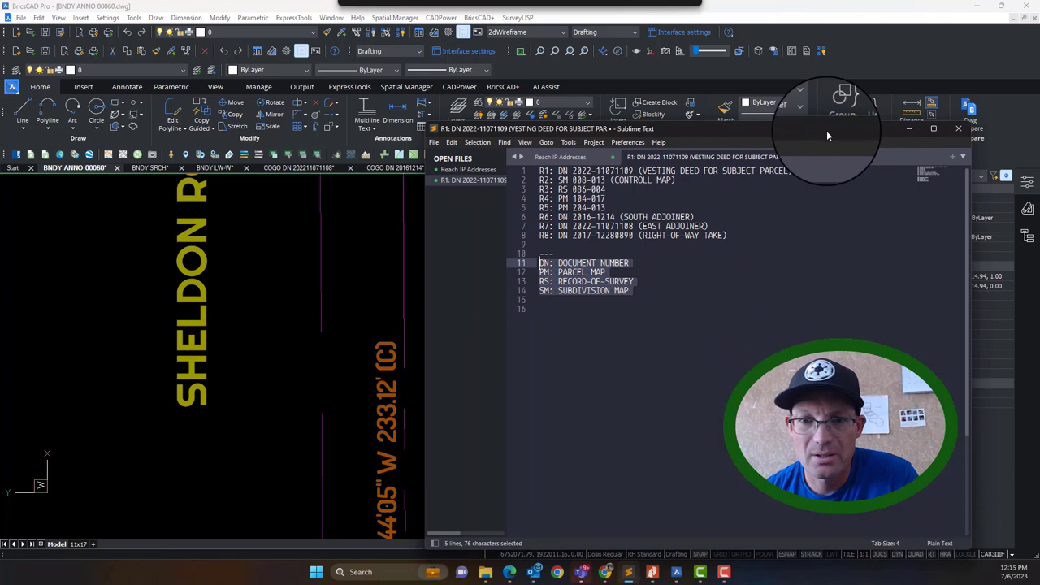
left_click(653, 200)
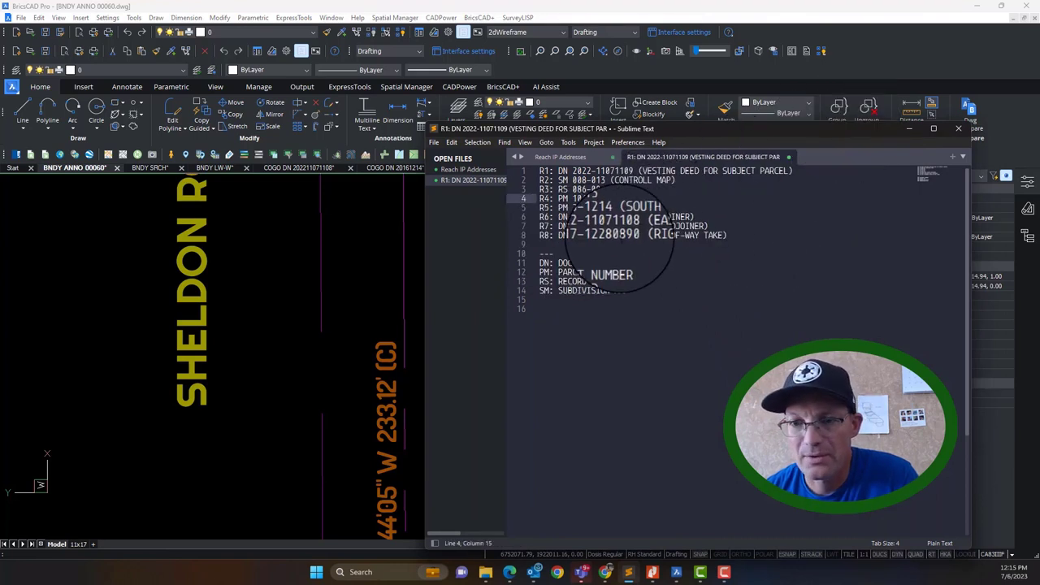
left_click_drag(835, 129, 1039, 111)
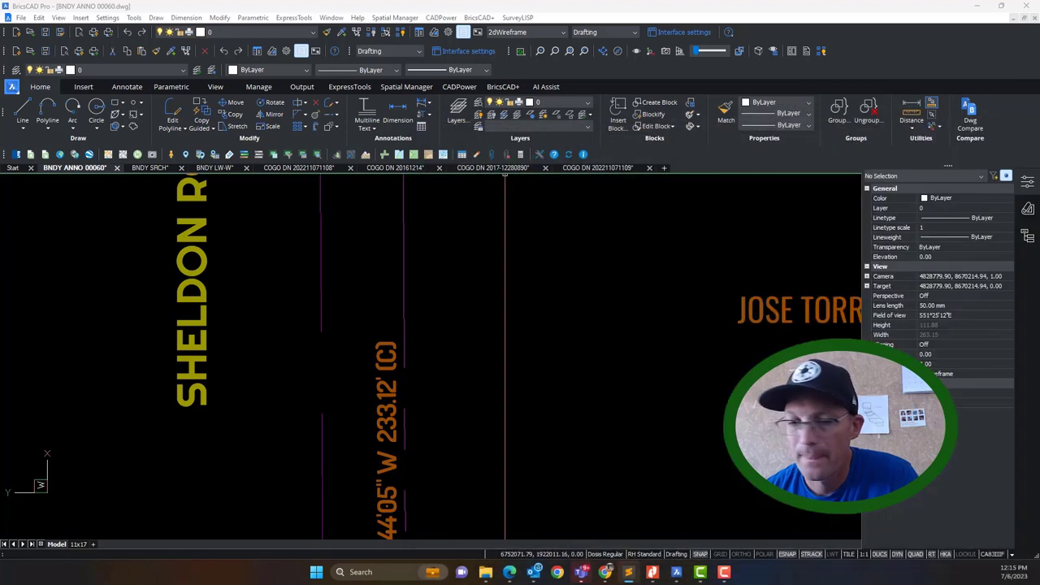
Step: Append "(R8)" after the (C) in the S 89°44'05" W 233.12' label along Sheldon Road
left_click_drag(444, 348, 406, 353)
scroll(526, 298, "down", 5)
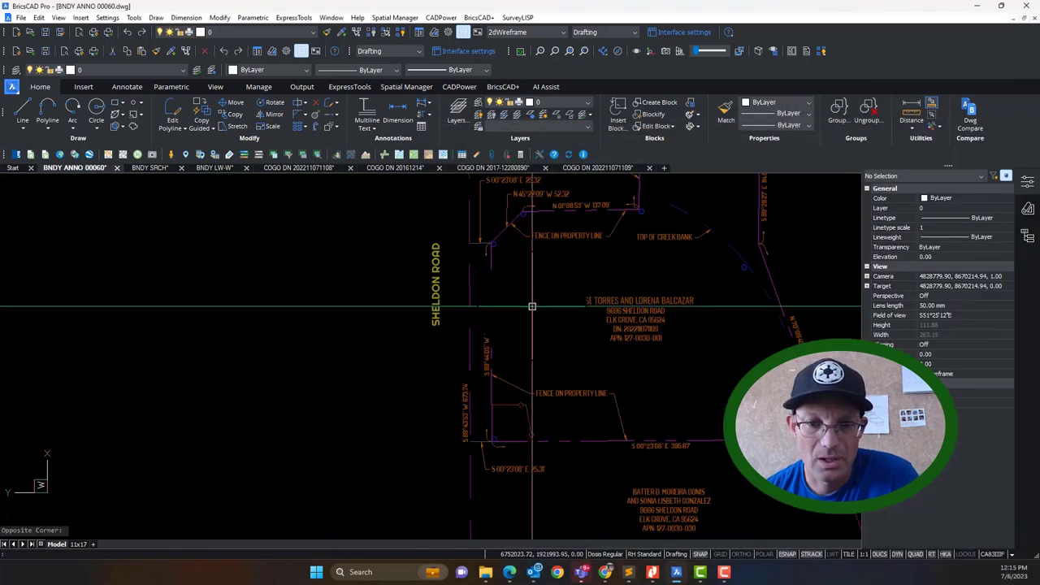
scroll(512, 317, "up", 3)
double_click(476, 302)
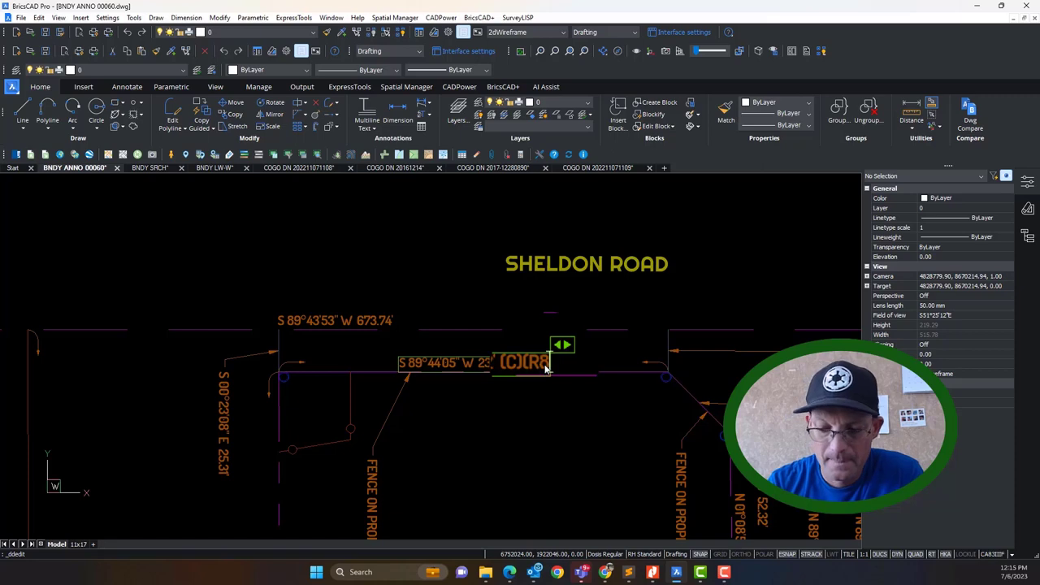
left_click(608, 437)
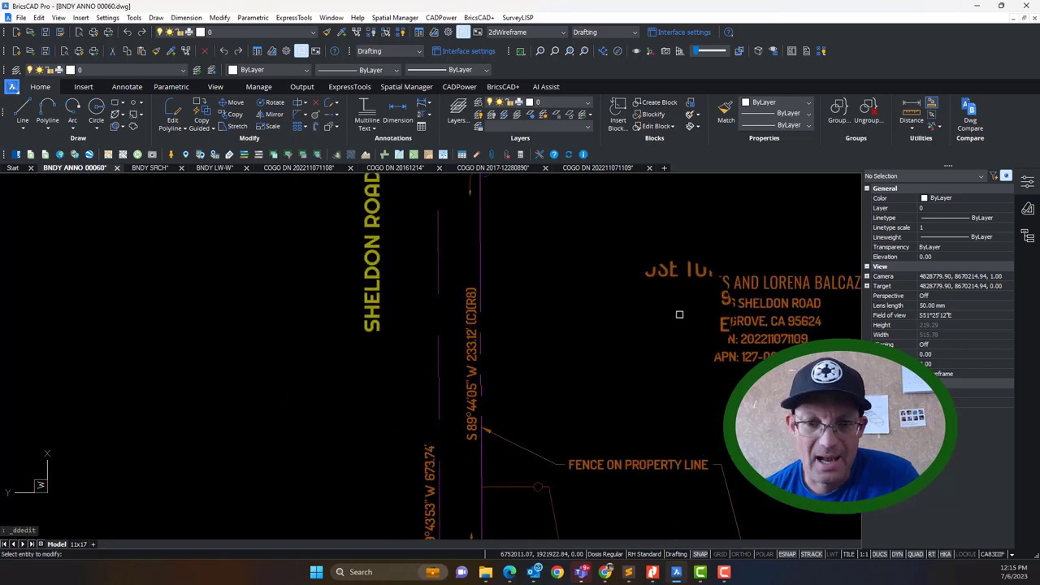
Step: Examine the 233.12' (C)(R8) label and the neighbouring bearing and distance labels around the parcel's angled corner
scroll(518, 301, "down", 3)
middle_click_drag(555, 270, 510, 344)
scroll(443, 408, "up", 3)
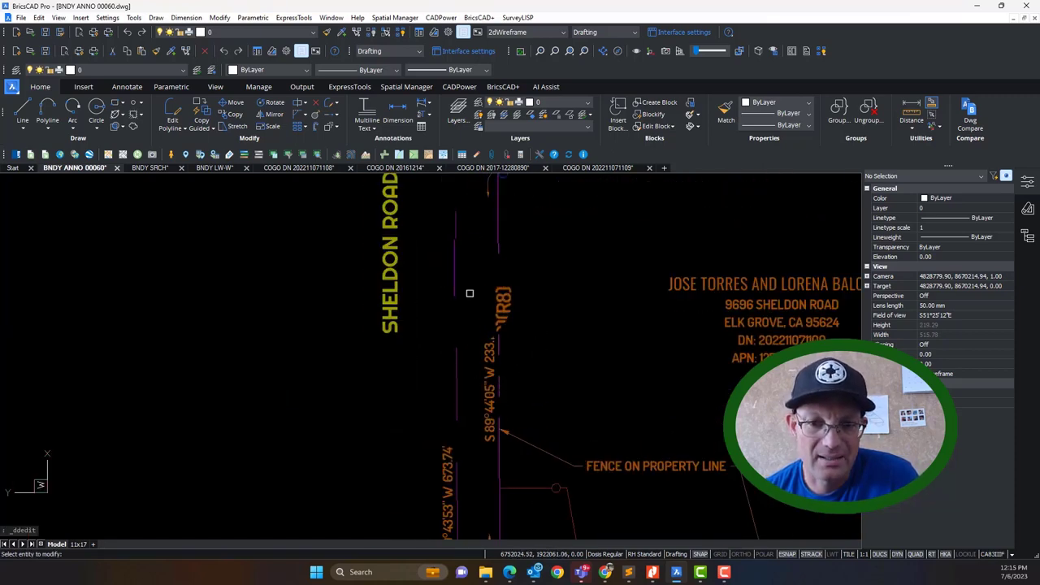
scroll(594, 399, "up", 3)
scroll(594, 399, "down", 4)
scroll(544, 443, "up", 5)
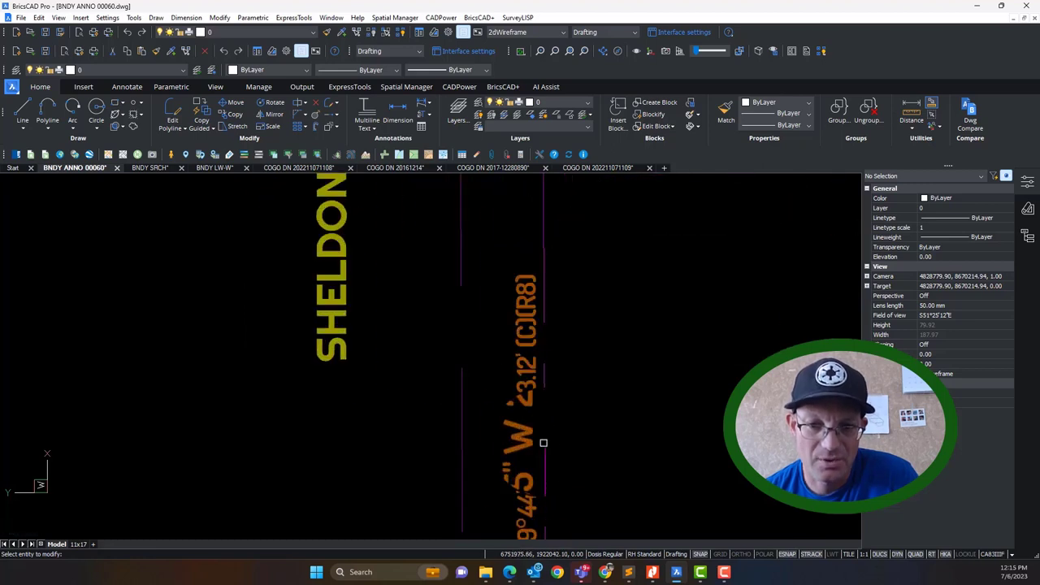
scroll(543, 443, "down", 1)
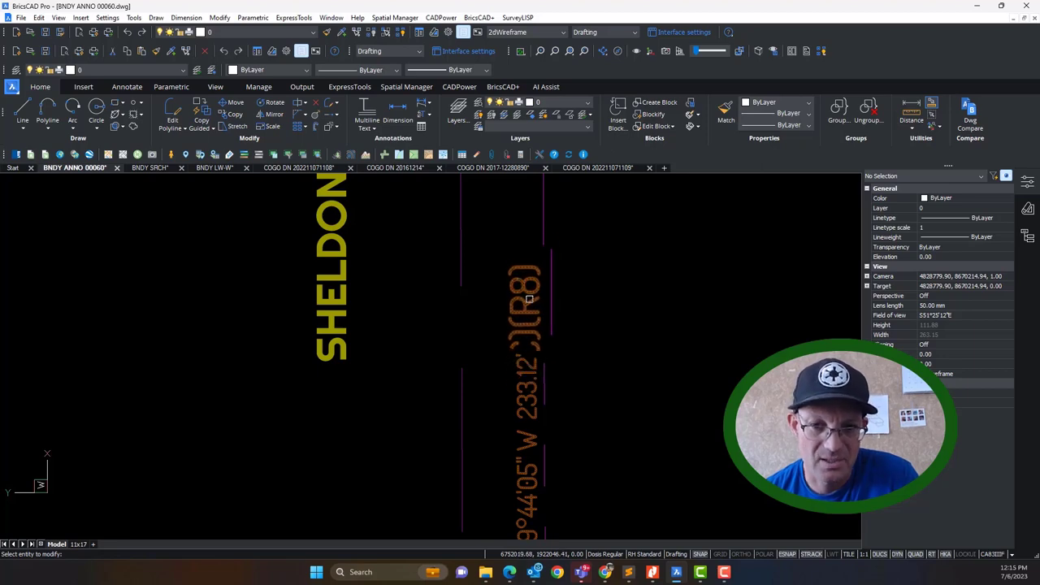
scroll(520, 317, "down", 3)
middle_click_drag(596, 274, 529, 406)
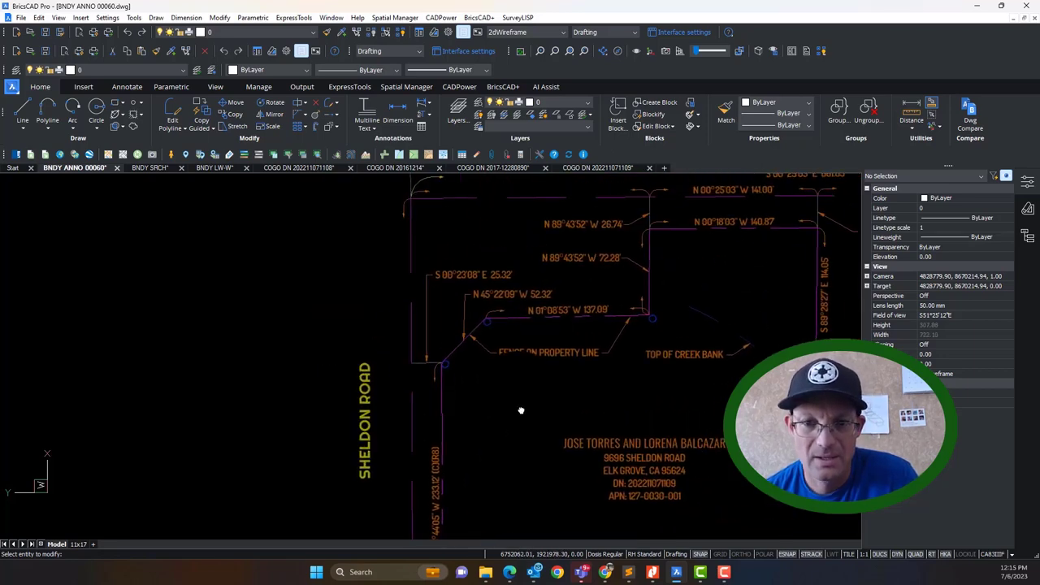
scroll(558, 400, "up", 5)
scroll(608, 387, "down", 4)
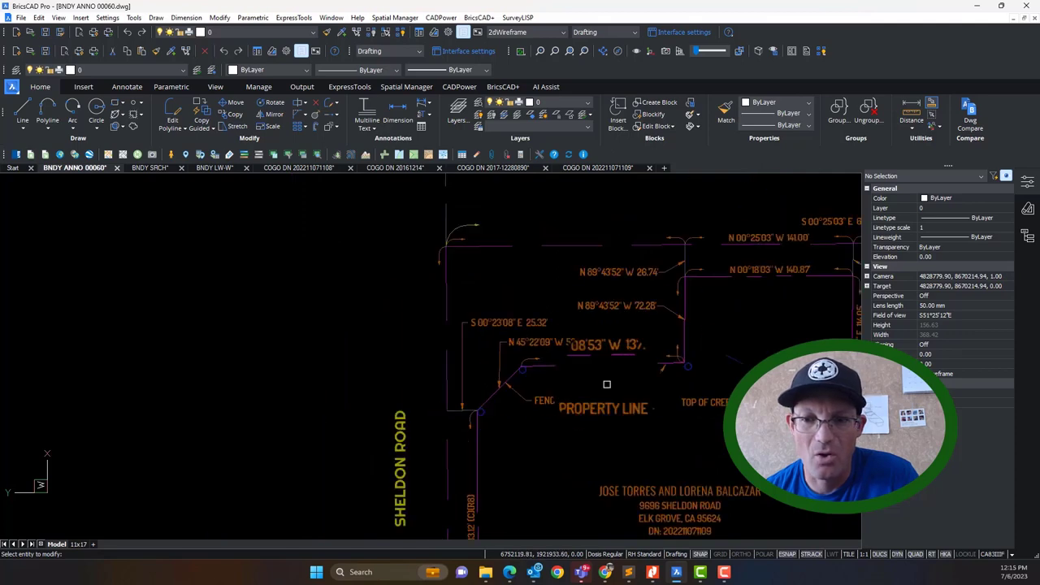
Step: Append "(C)(R8)" to the N 45°22'09" W 52.32' leader label at the parcel's angled corner
scroll(518, 349, "up", 4)
scroll(628, 358, "down", 2)
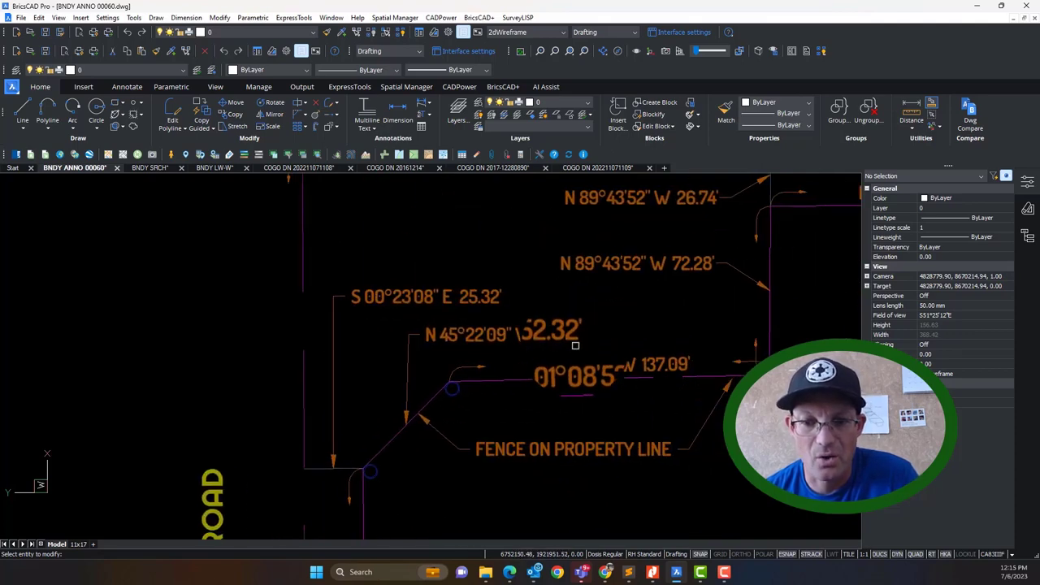
double_click(580, 339)
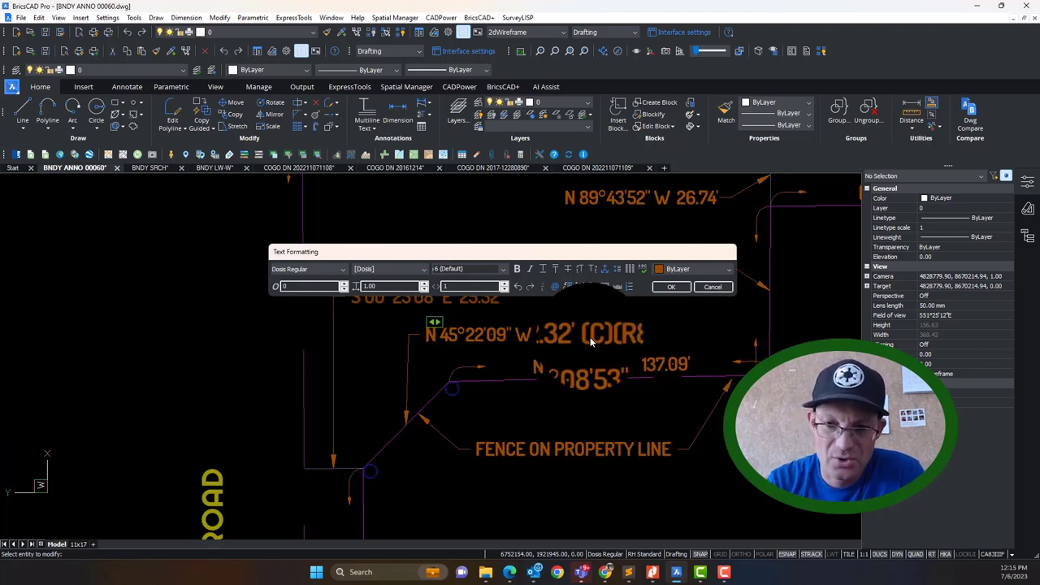
left_click(678, 339)
Step: Append "(C)(R8)" to the N 01°08'53" W 137.09' label above the fence on property line note
middle_click_drag(703, 365, 624, 365)
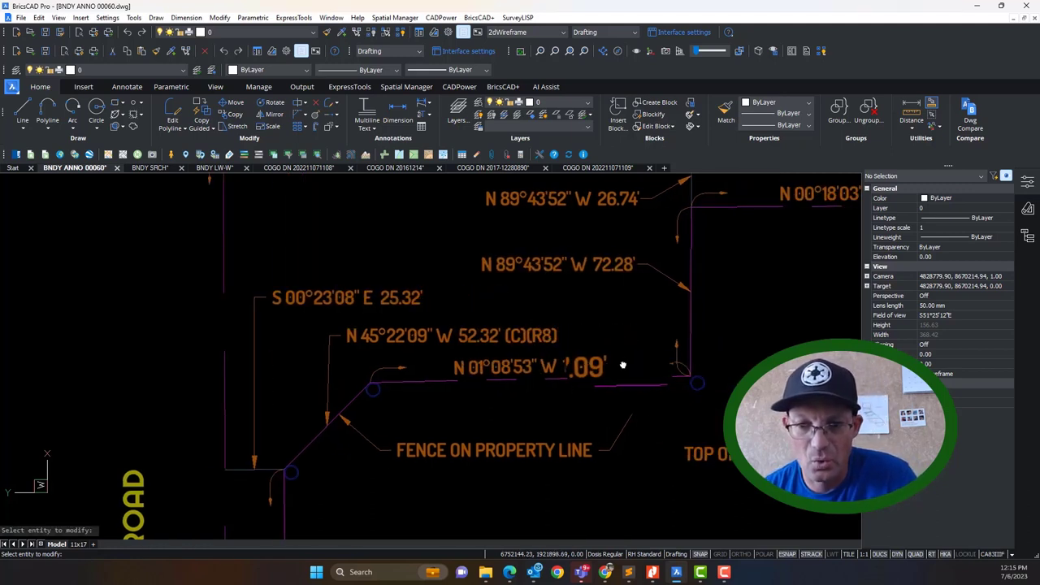
left_click(607, 369)
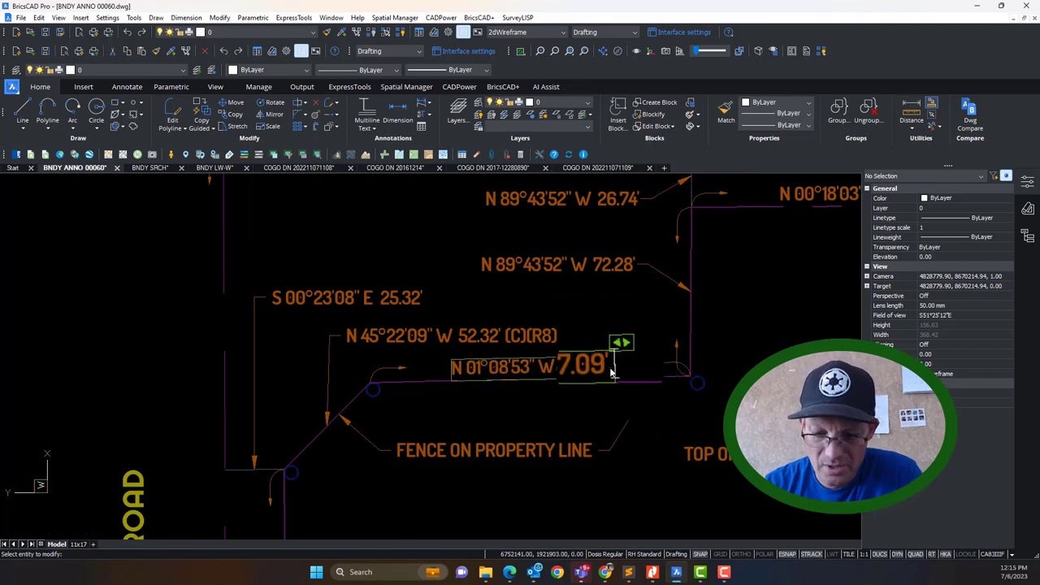
type("(")
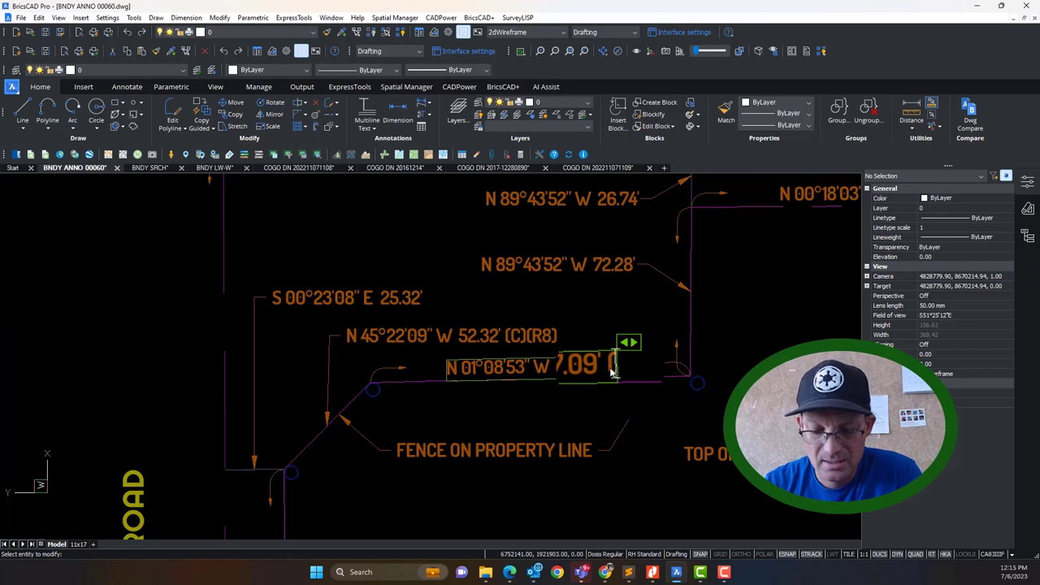
type("C)(R")
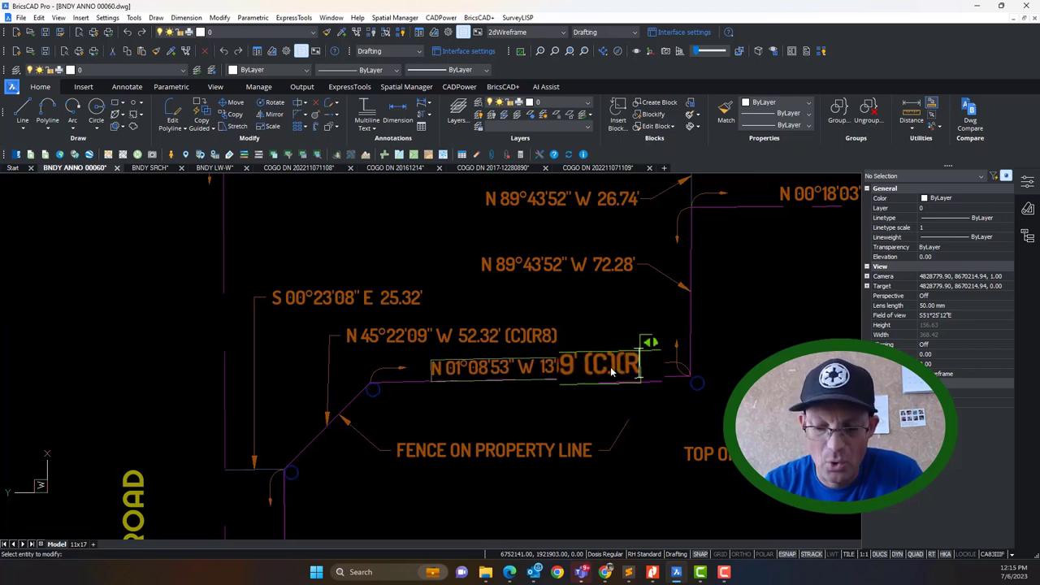
type("7")
key("Delete")
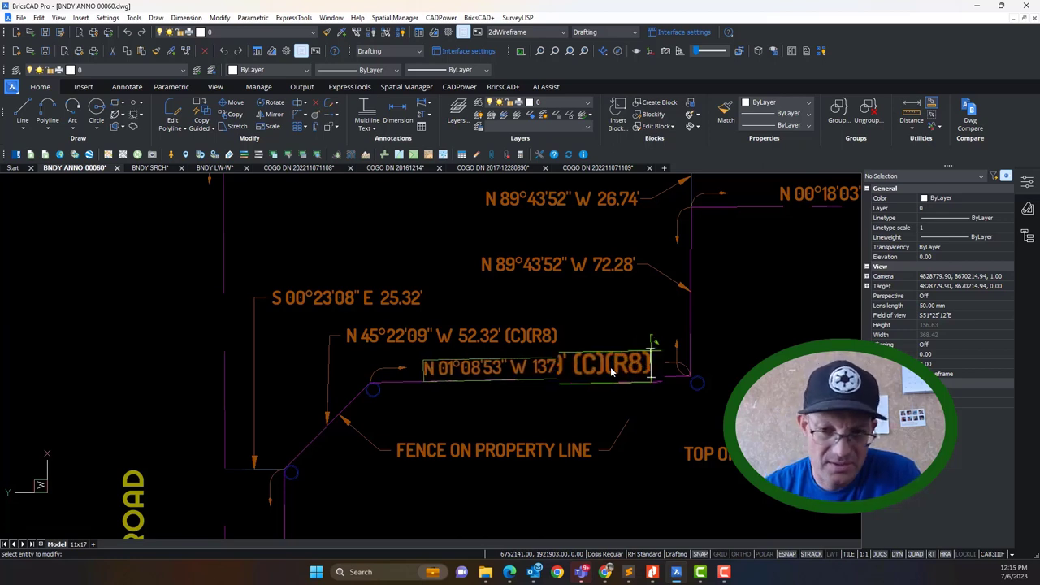
left_click(575, 332)
Step: Append "(C)(R8)" to the N 89°43'52" W 72.28' leader label
middle_click_drag(728, 287, 666, 326)
left_click(571, 309)
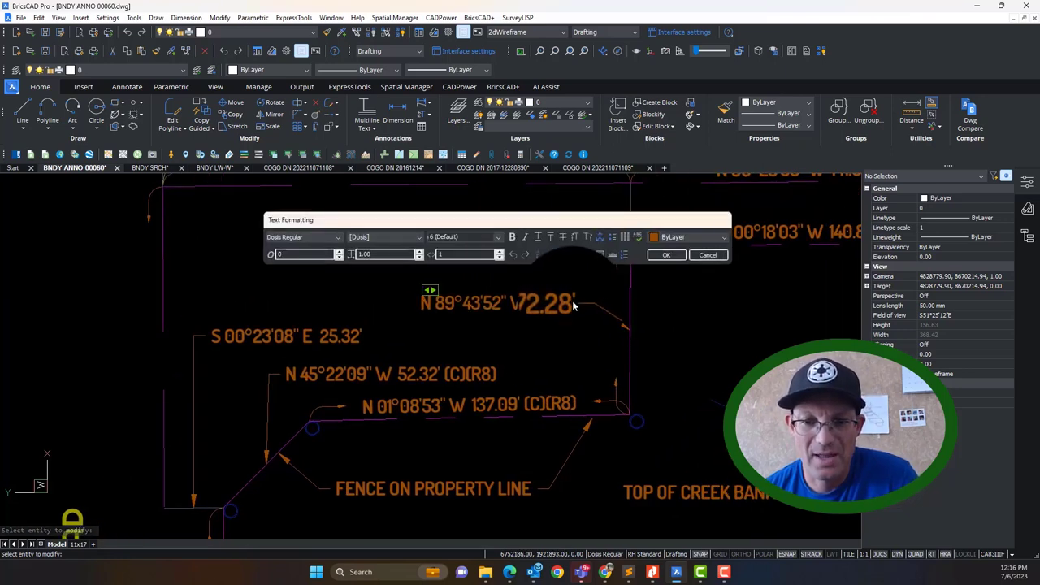
type("(C)")
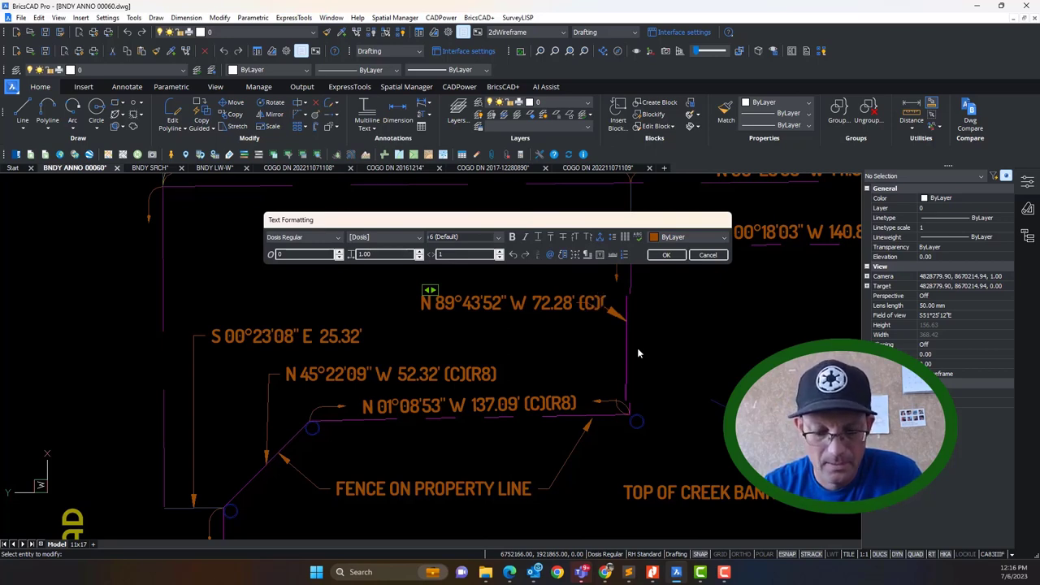
type("(")
type("R8)")
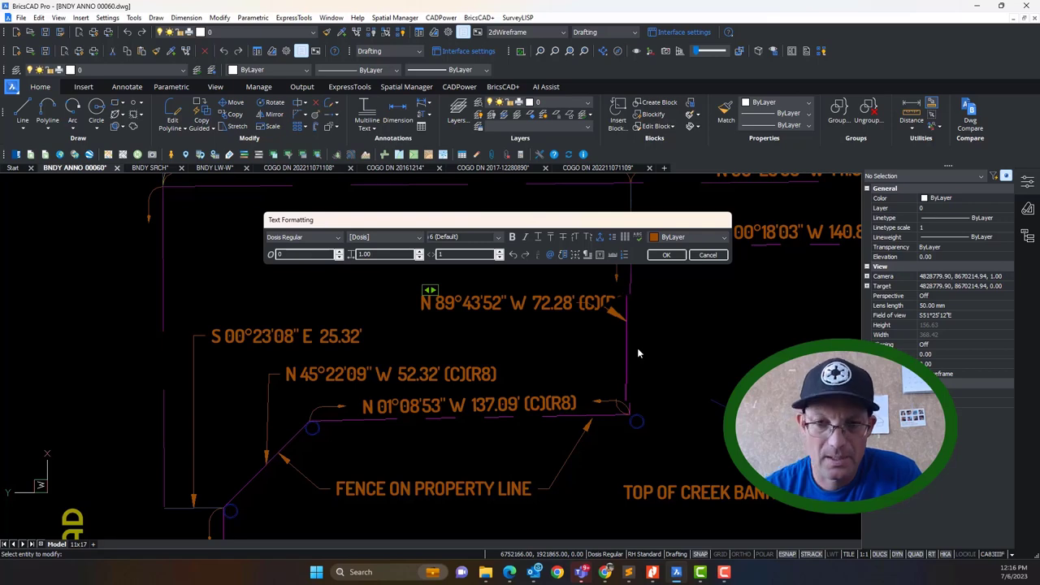
left_click(696, 347)
Step: Append "(C)" to the N 89°43'52" W 26.74' leader label between the parcel corner and Bradshaw Road's centerline
mouse_move(614, 291)
middle_mouse_down()
mouse_move(561, 346)
mouse_move(441, 353)
mouse_move(569, 352)
middle_mouse_up()
middle_click_drag(417, 275, 501, 280)
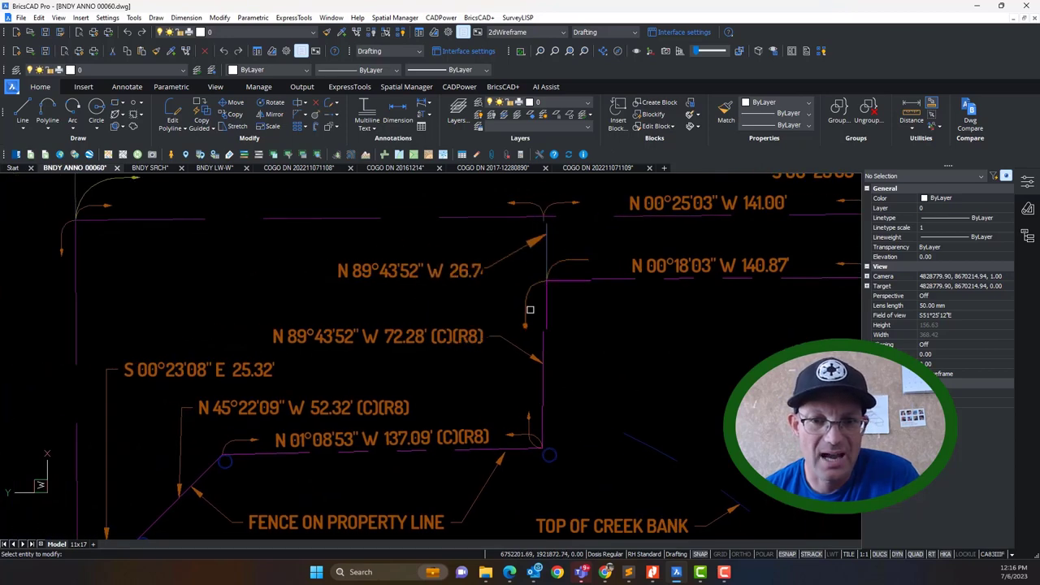
scroll(475, 288, "down", 5)
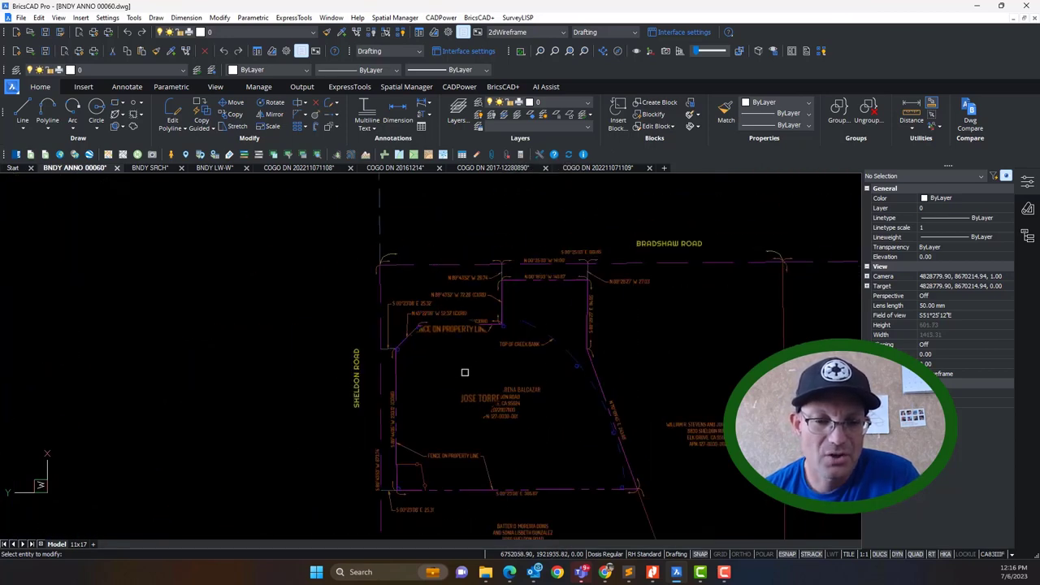
scroll(386, 383, "up", 3)
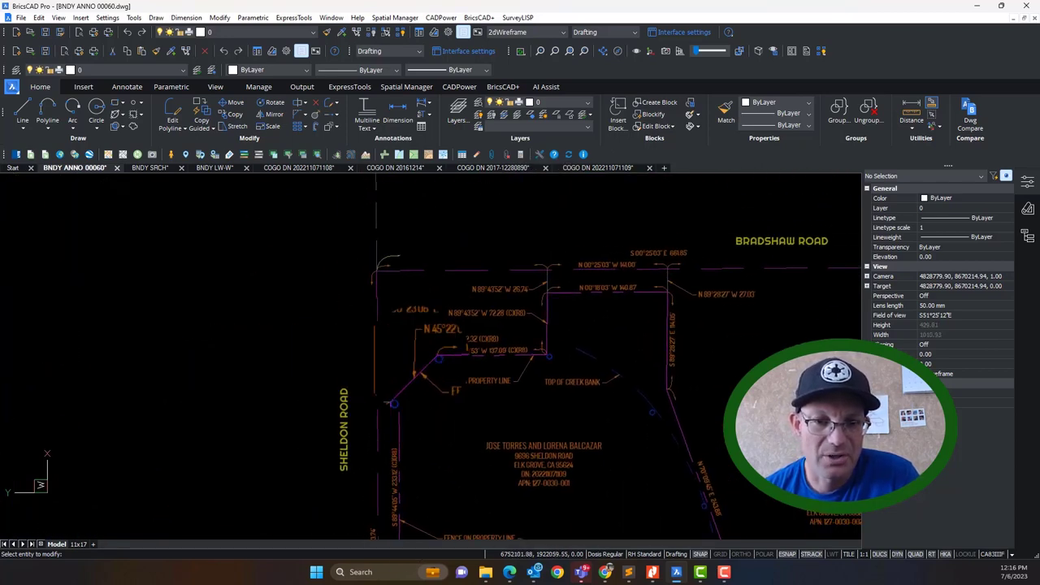
scroll(545, 278, "up", 3)
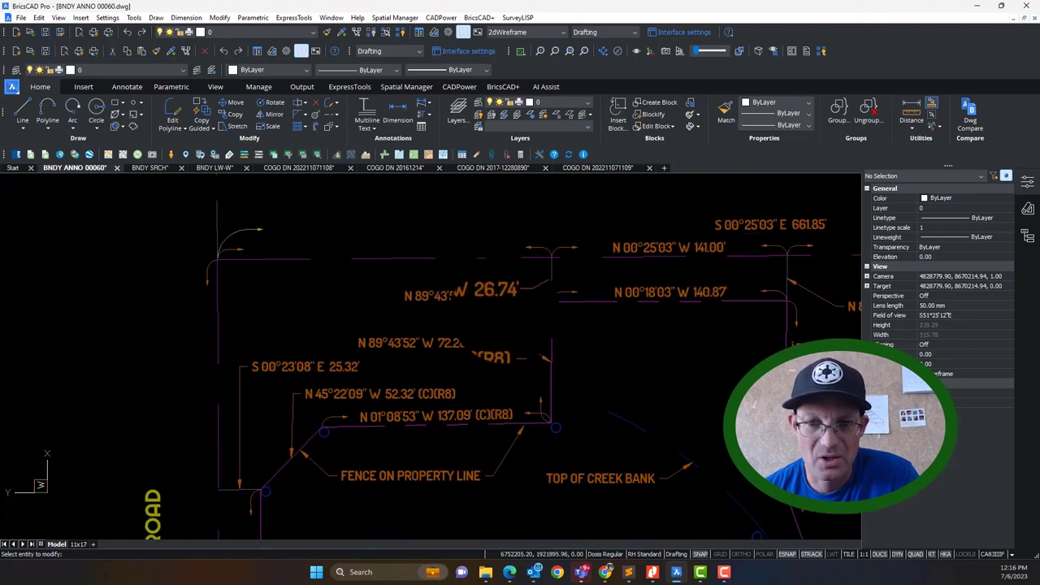
scroll(500, 325, "up", 2)
scroll(504, 321, "down", 7)
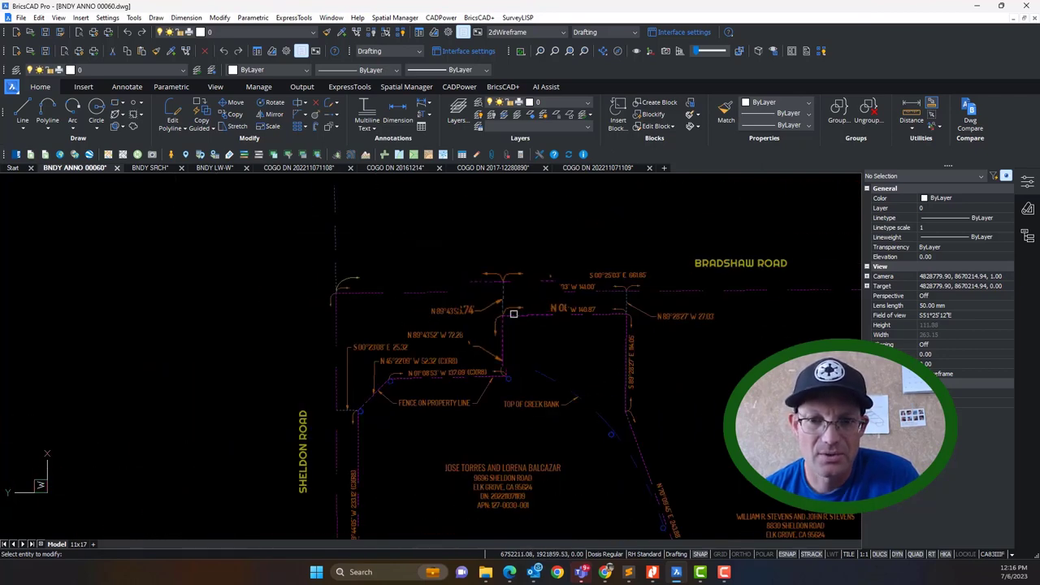
mouse_move(542, 374)
middle_mouse_down()
mouse_move(504, 305)
mouse_move(504, 223)
mouse_move(501, 316)
middle_mouse_up()
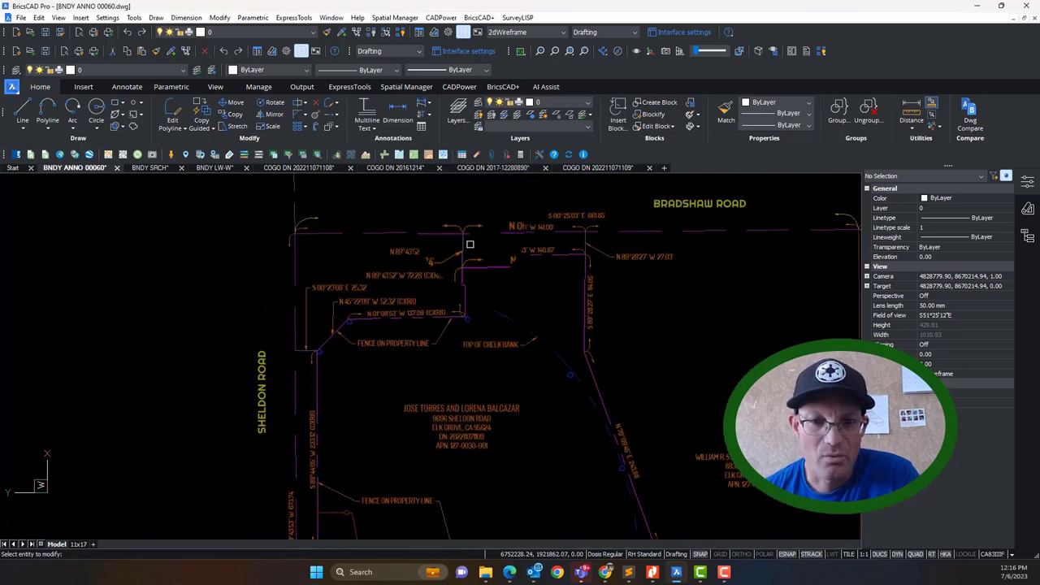
scroll(464, 237, "up", 5)
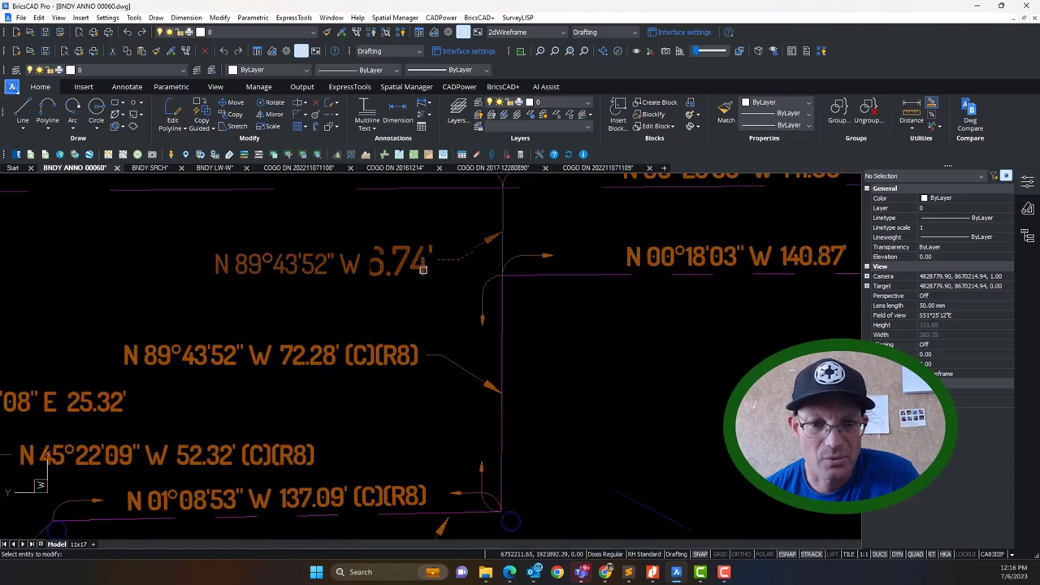
double_click(462, 254)
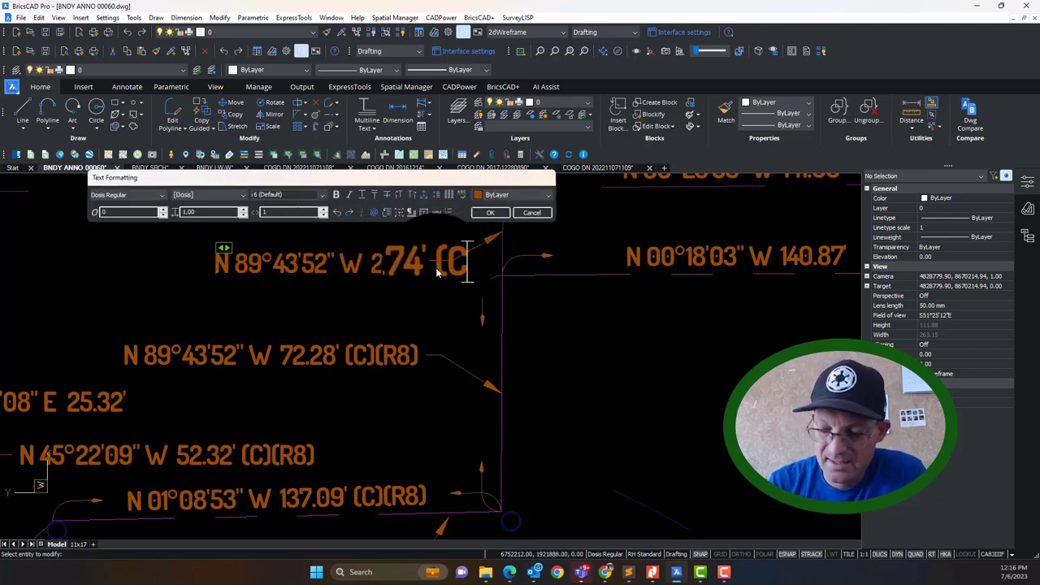
left_click(440, 312)
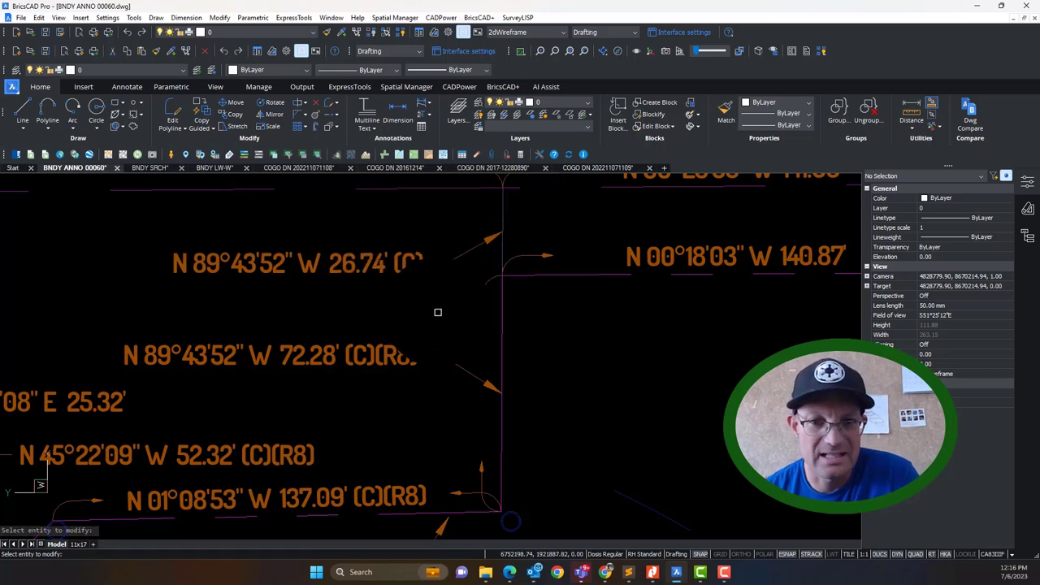
Step: Append "(C)" to the N 89°28'27" W 27.03' leader label on the other side of the parcel's Bradshaw Road frontage
scroll(394, 282, "down", 3)
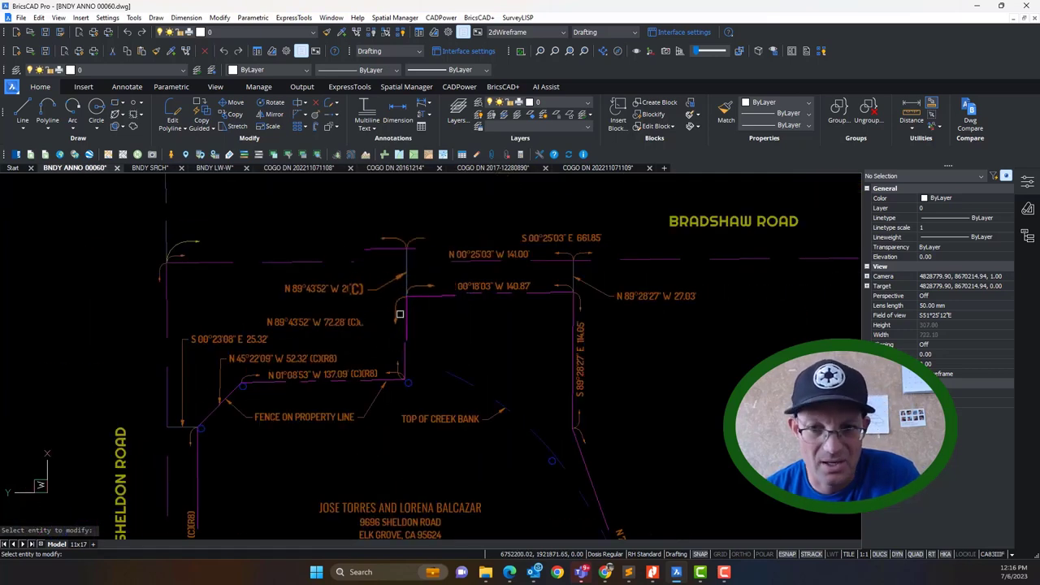
scroll(399, 314, "up", 4)
scroll(406, 298, "down", 6)
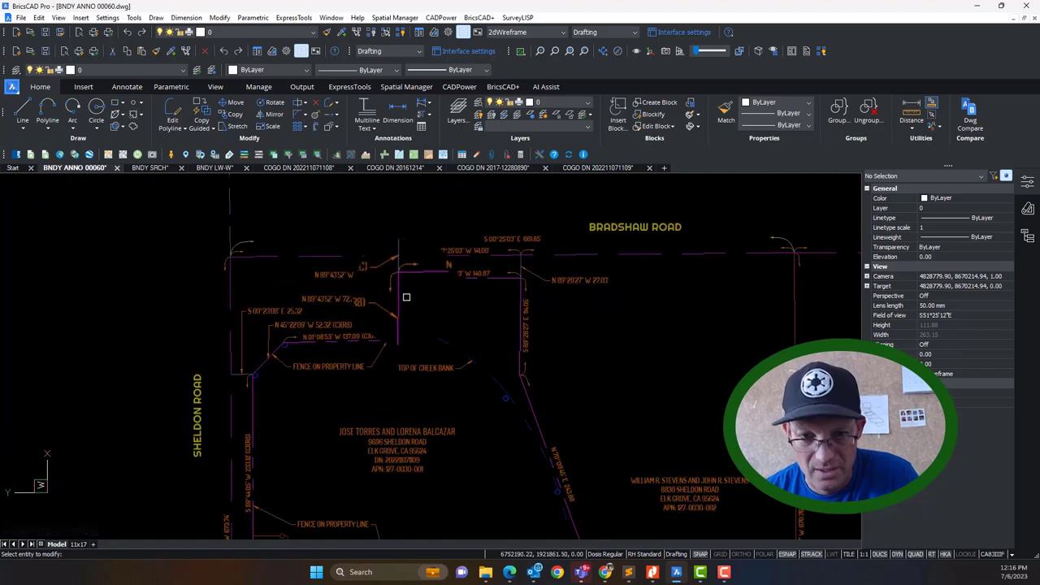
scroll(402, 276, "up", 4)
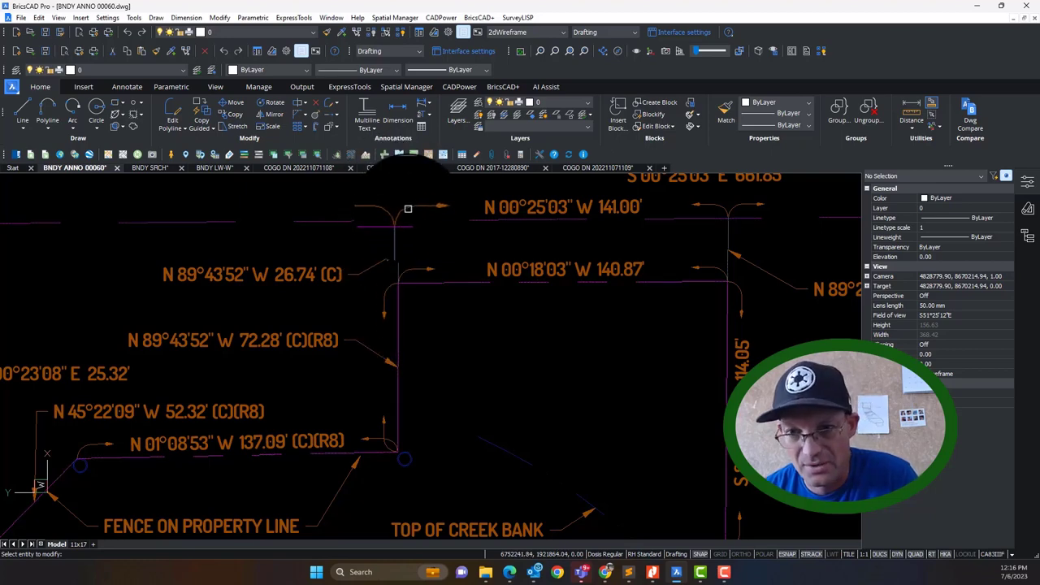
middle_click_drag(545, 241, 334, 244)
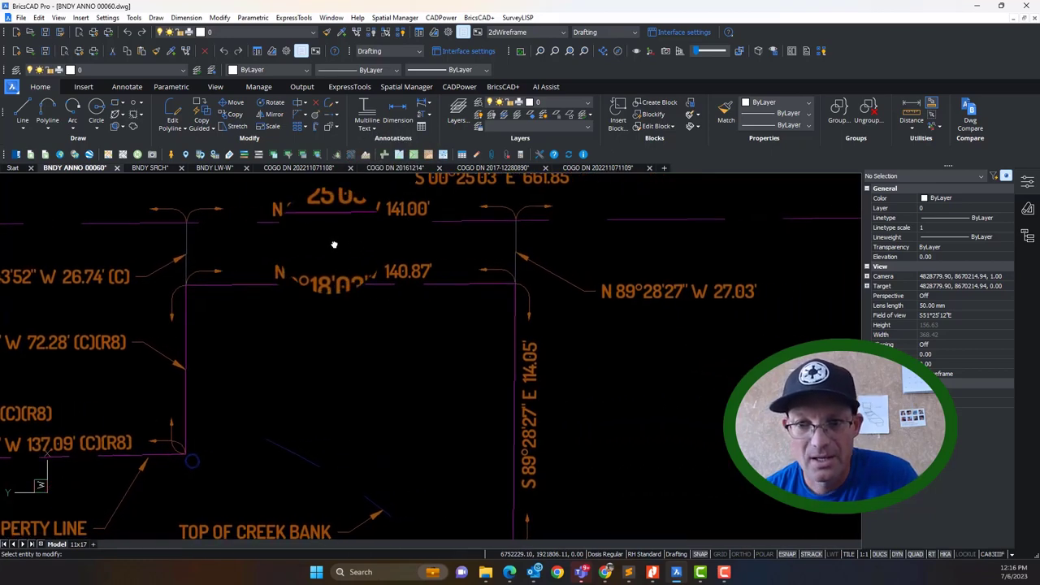
double_click(737, 290)
key("Right")
key("Right")
key("Right")
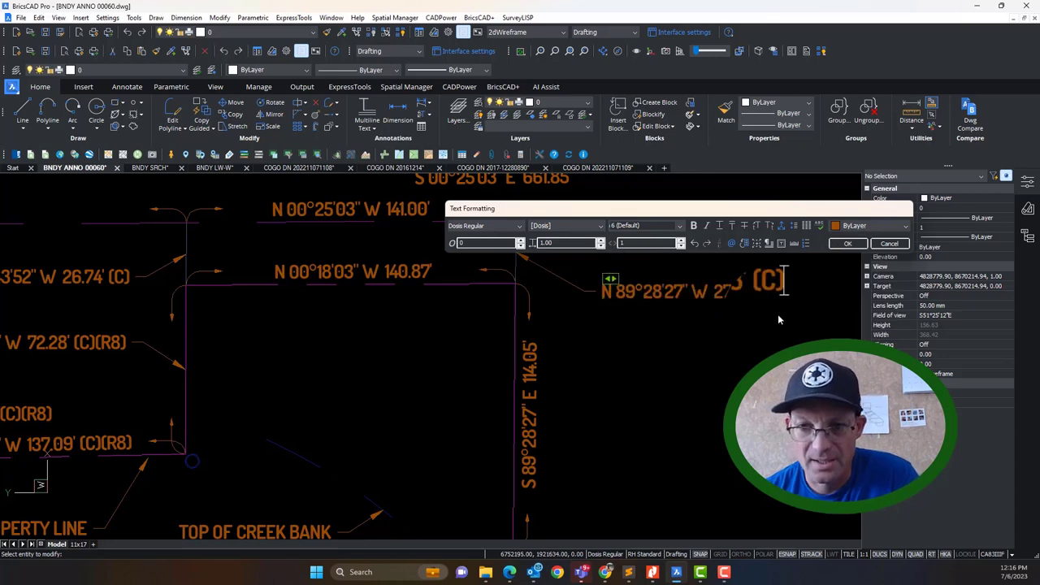
left_click(711, 363)
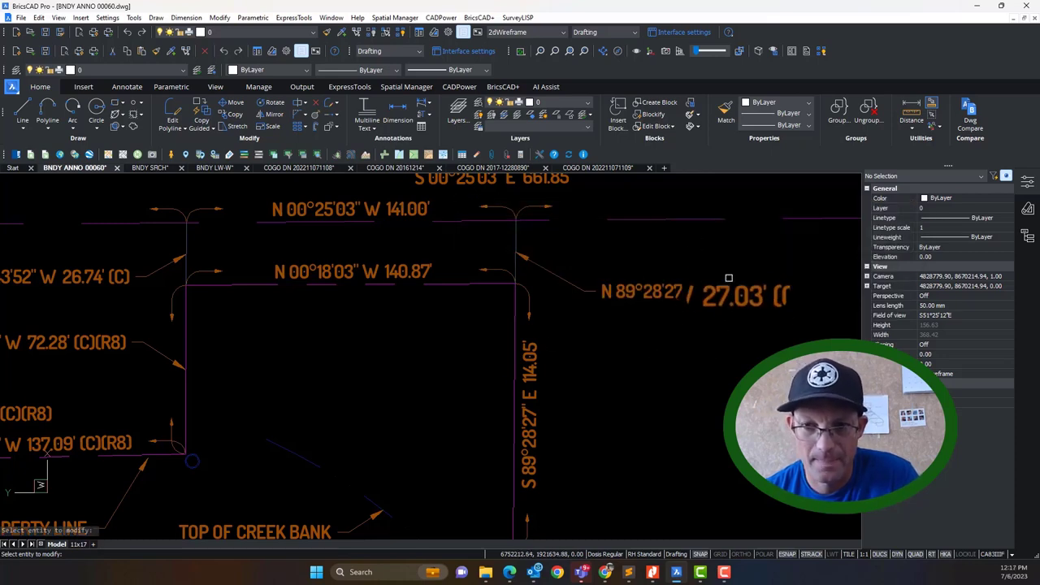
Step: Examine the tagged 26.74' and 27.03' ties and the untagged bearing and distance labels along Bradshaw Road and the Sheldon Road intersection
mouse_move(353, 246)
middle_mouse_down()
mouse_move(558, 236)
mouse_move(360, 236)
mouse_move(453, 270)
middle_mouse_up()
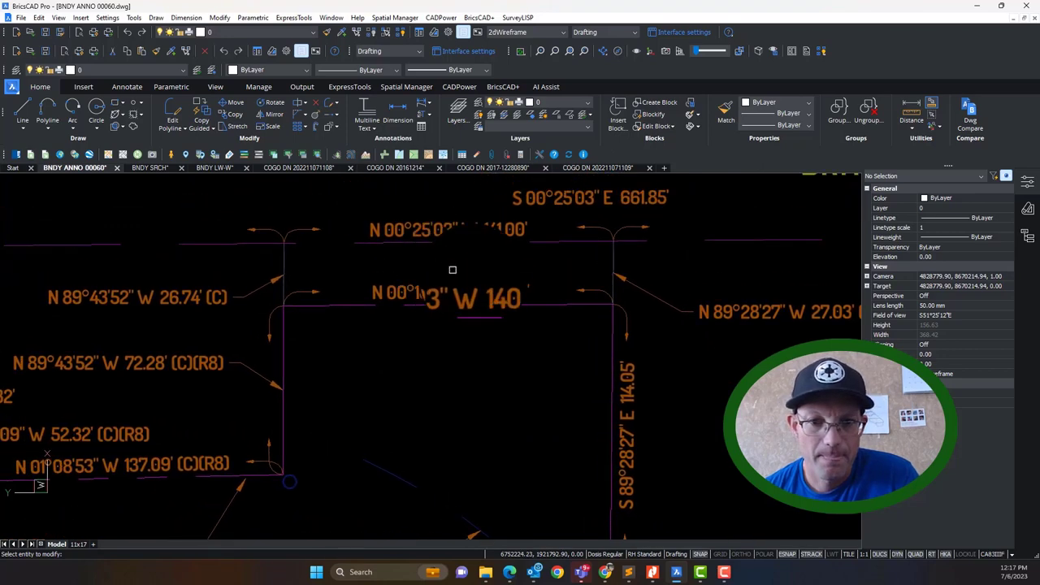
scroll(453, 270, "down", 5)
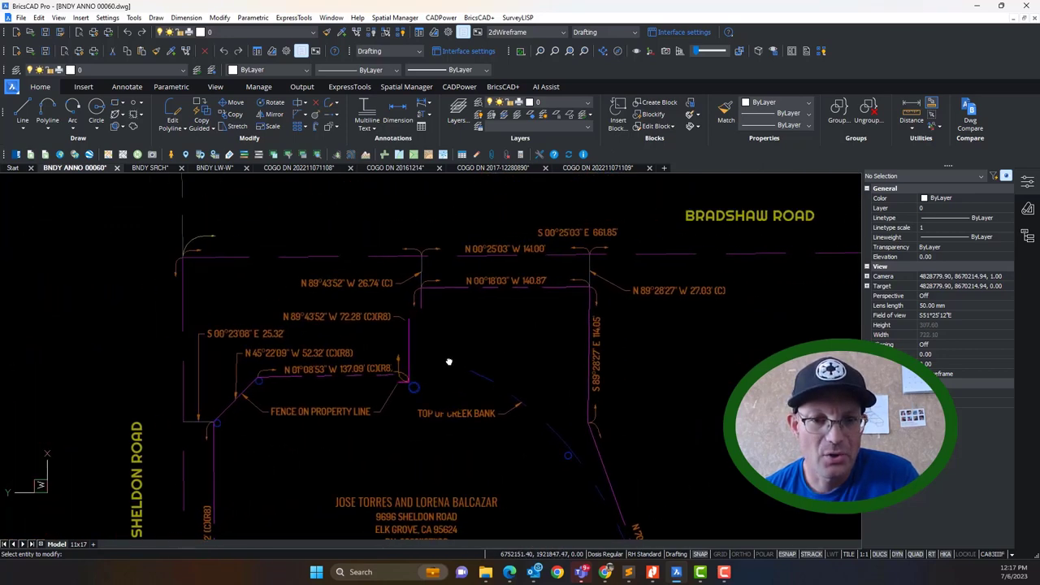
scroll(449, 362, "up", 4)
mouse_move(208, 277)
middle_mouse_down()
mouse_move(302, 298)
mouse_move(516, 251)
middle_mouse_up()
scroll(504, 276, "down", 5)
middle_click_drag(708, 272, 572, 289)
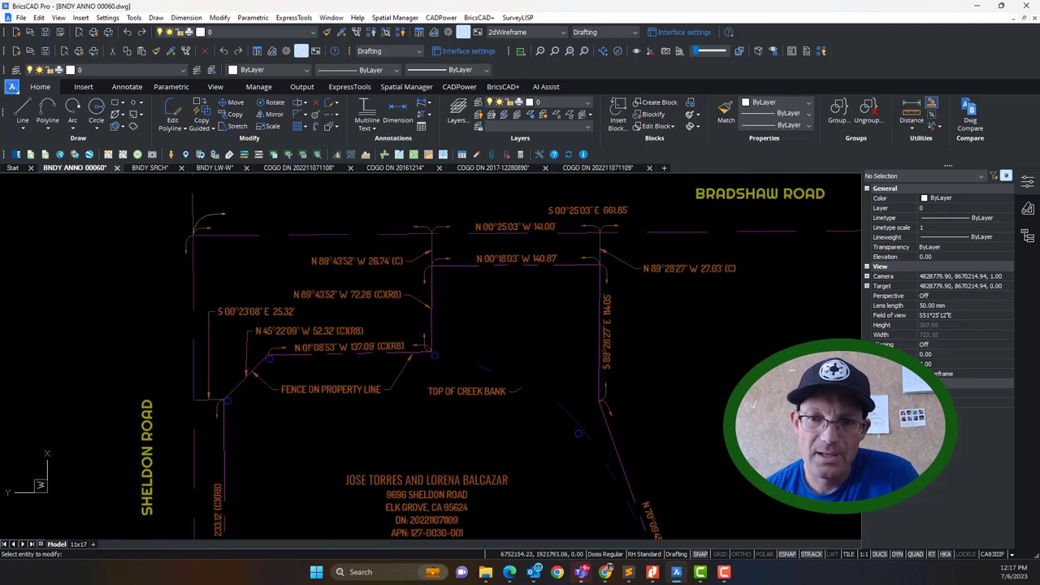
scroll(572, 289, "up", 1)
scroll(426, 214, "up", 2)
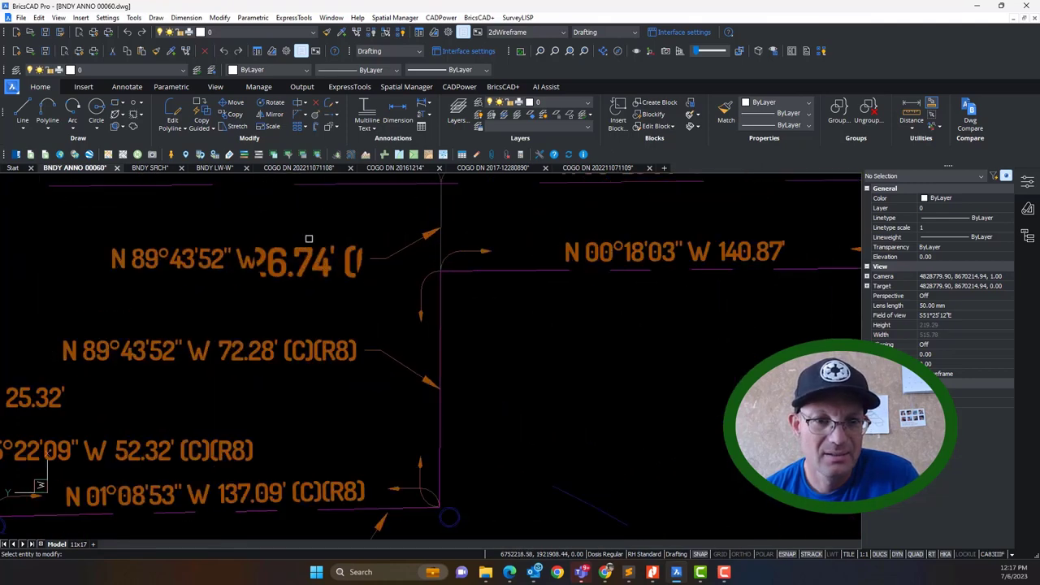
scroll(583, 296, "down", 4)
scroll(583, 295, "up", 3)
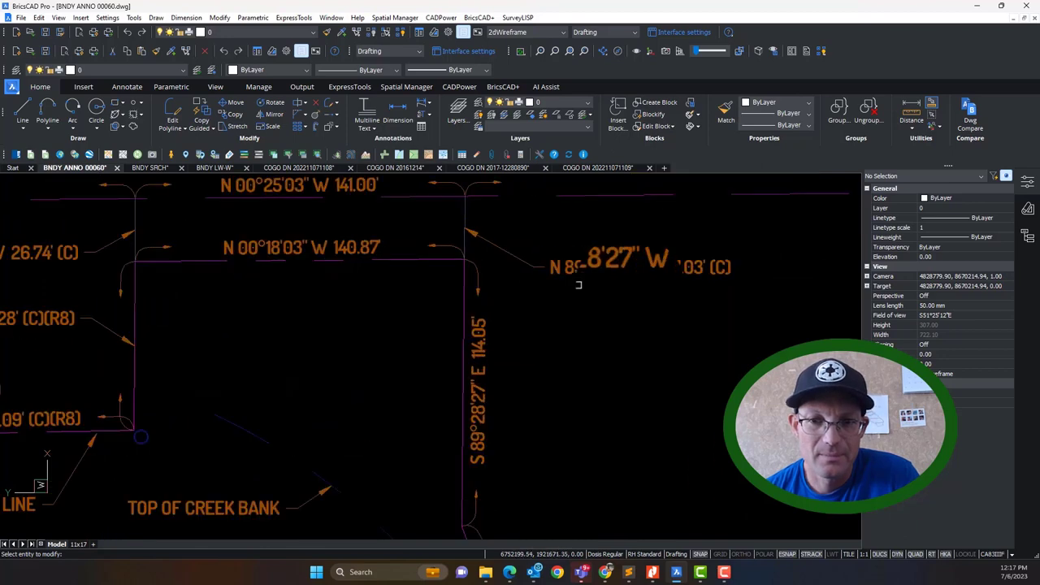
middle_click_drag(723, 282, 829, 303)
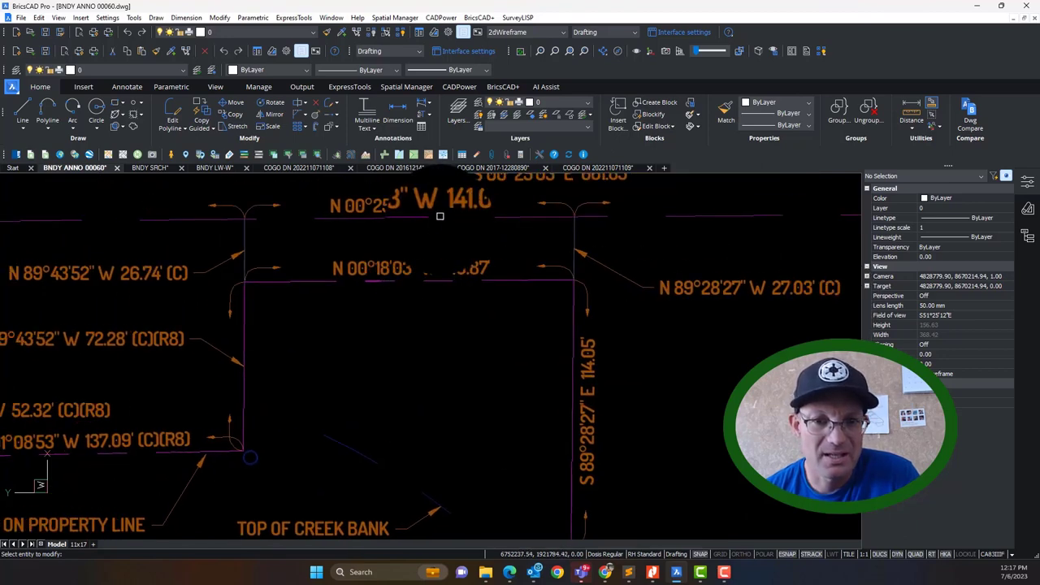
scroll(351, 276, "down", 3)
scroll(298, 256, "up", 3)
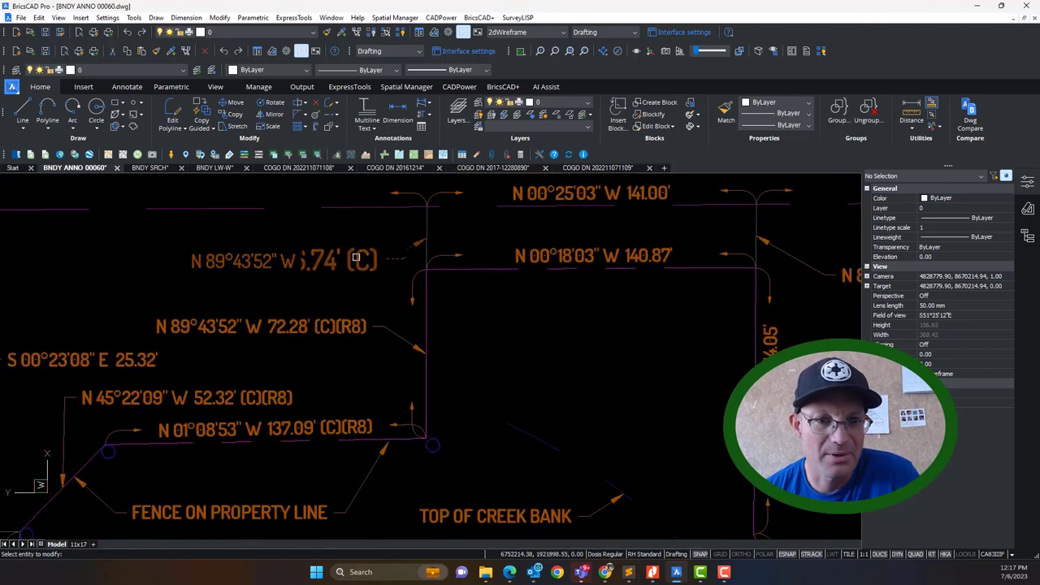
scroll(423, 263, "down", 3)
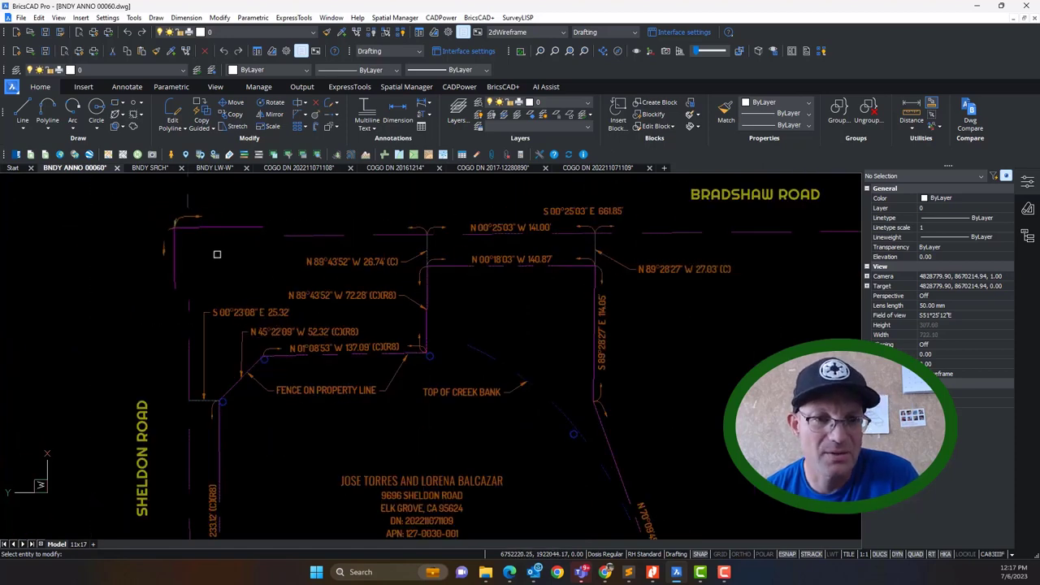
middle_click_drag(359, 306, 346, 315)
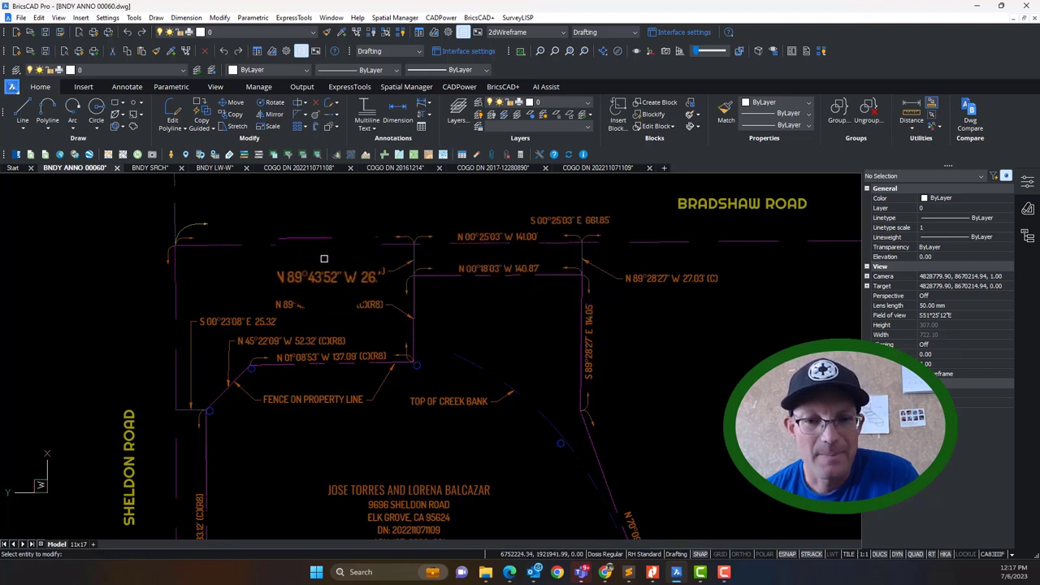
scroll(180, 250, "down", 2)
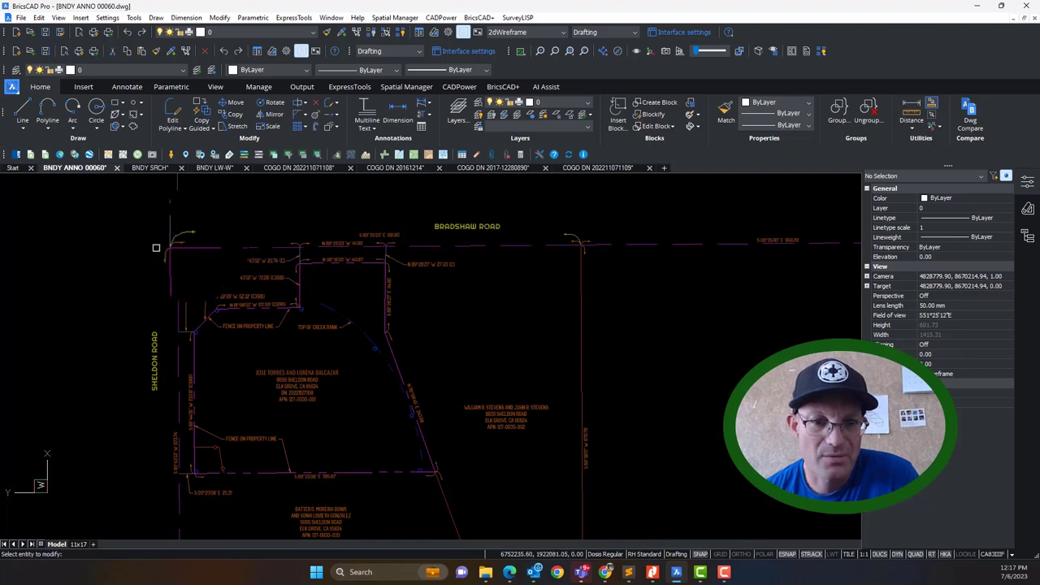
Step: Compare the 26.74' and 27.03' ties with the 141.00' and 140.87' lines across the parcel's Bradshaw Road frontage
scroll(398, 248, "up", 1)
scroll(319, 263, "up", 4)
scroll(314, 263, "down", 1)
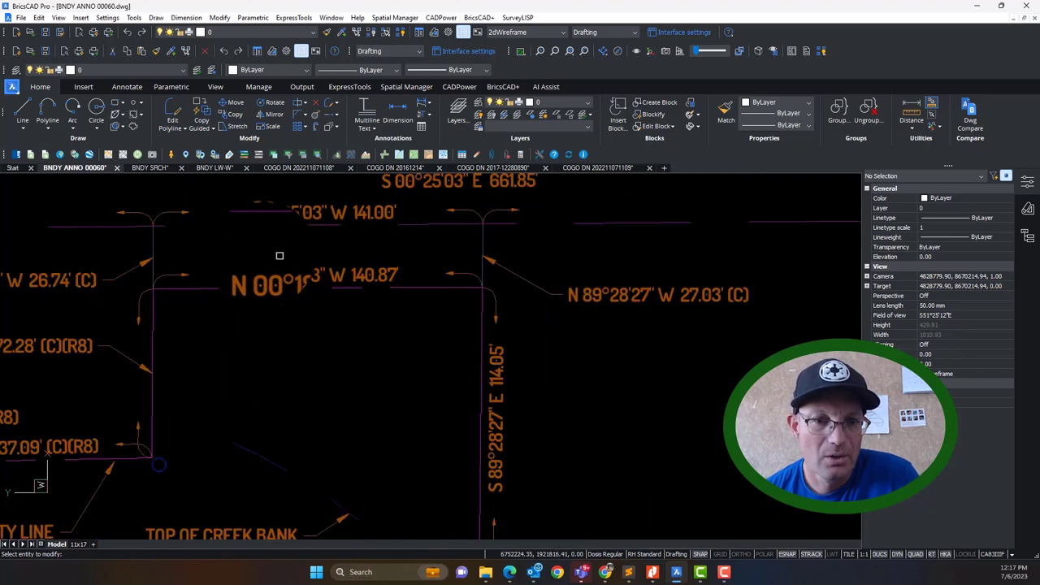
mouse_move(252, 239)
middle_mouse_down()
mouse_move(292, 252)
mouse_move(368, 243)
middle_mouse_up()
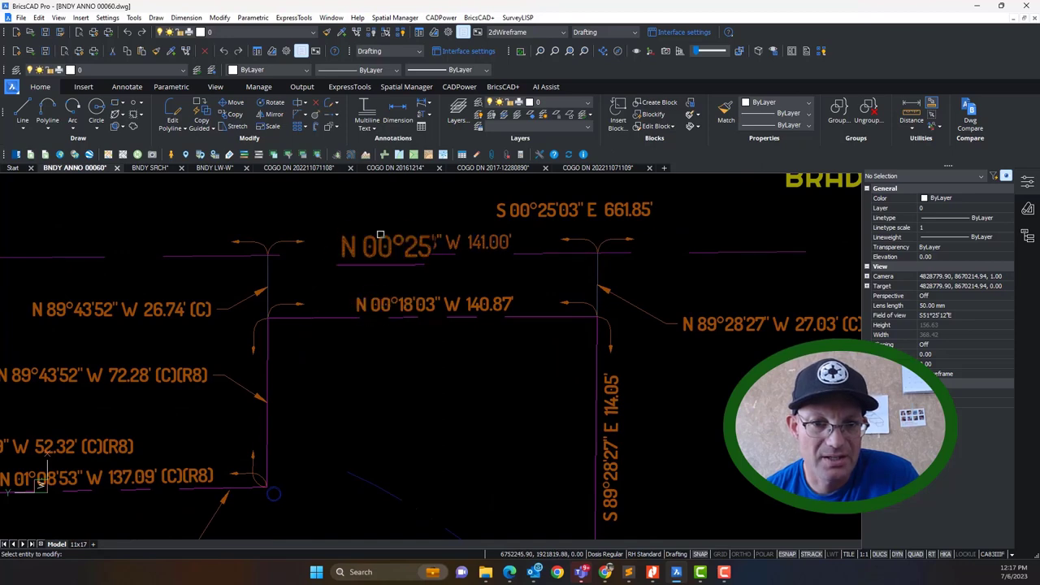
scroll(413, 256, "down", 8)
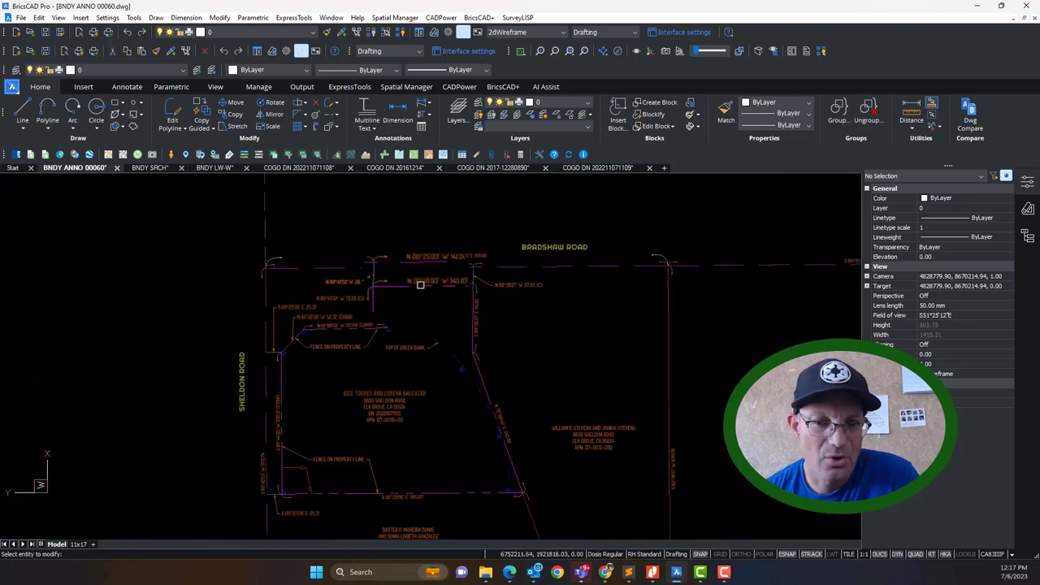
scroll(419, 278, "up", 4)
scroll(400, 301, "up", 4)
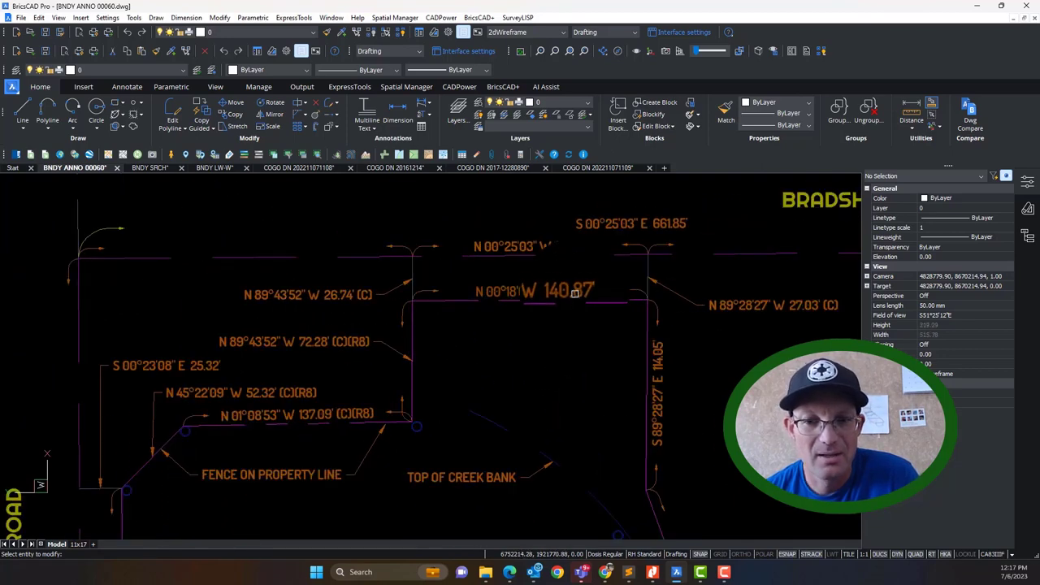
scroll(575, 294, "down", 2)
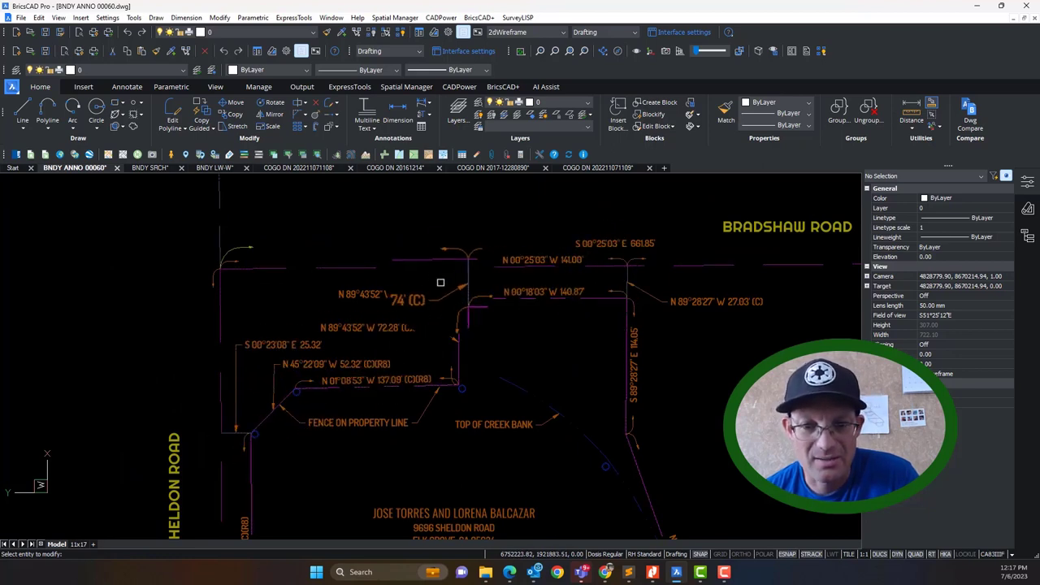
scroll(400, 304, "down", 3)
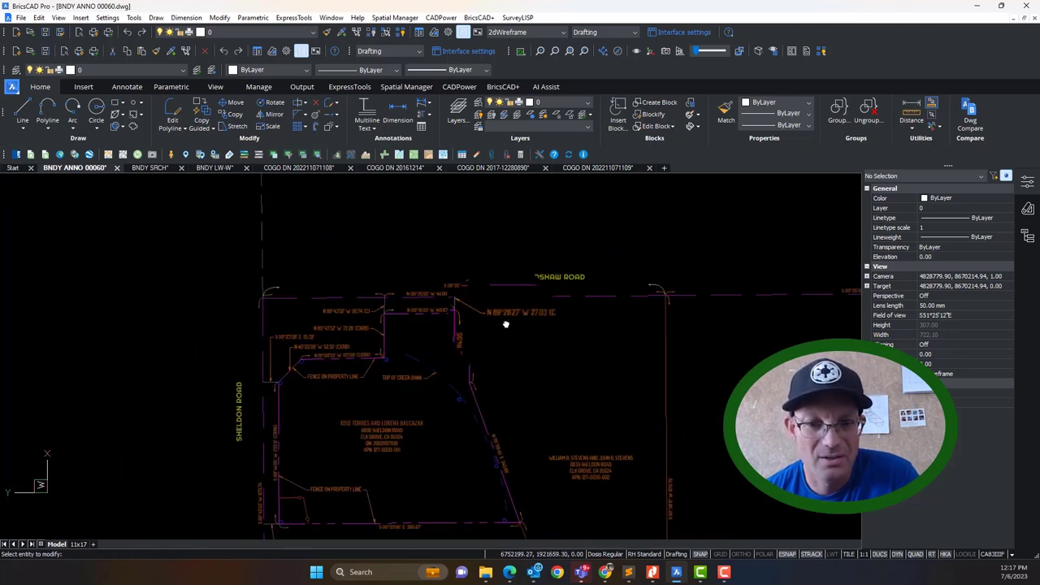
scroll(423, 325, "up", 4)
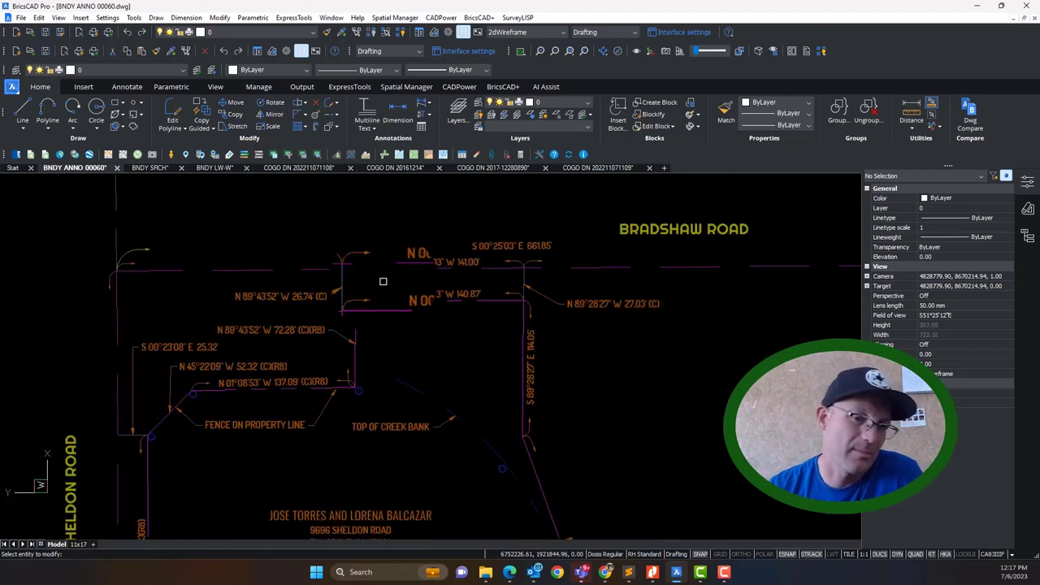
scroll(511, 282, "down", 2)
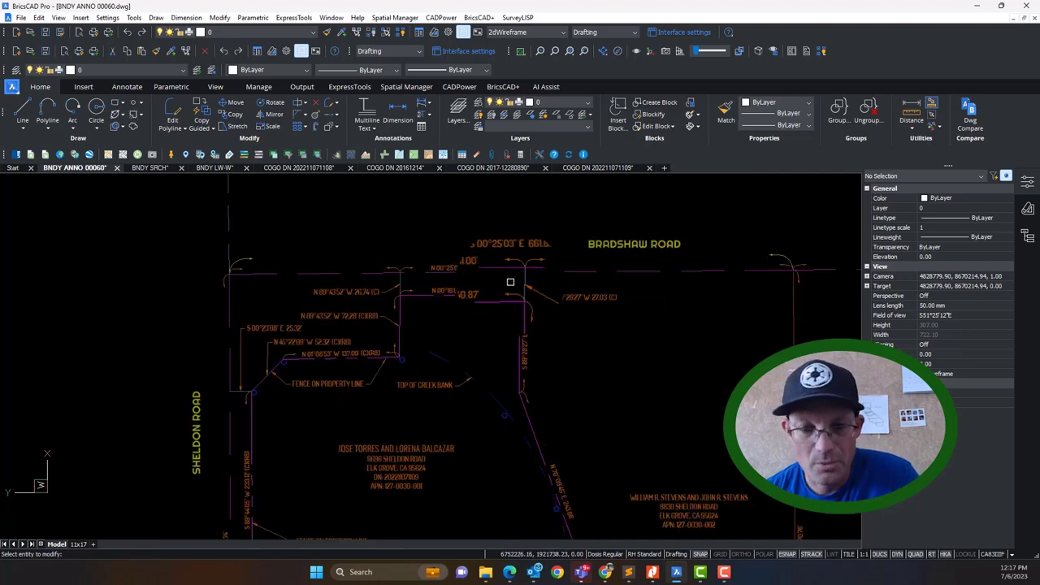
mouse_move(445, 411)
middle_mouse_down()
mouse_move(476, 347)
mouse_move(460, 415)
middle_mouse_up()
scroll(453, 246, "up", 3)
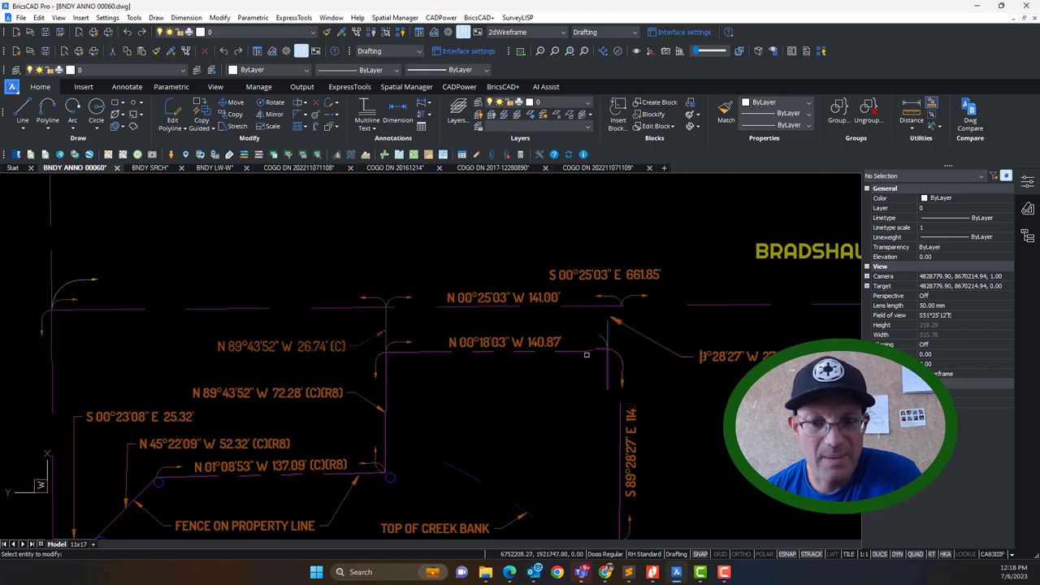
middle_click_drag(722, 371, 679, 342)
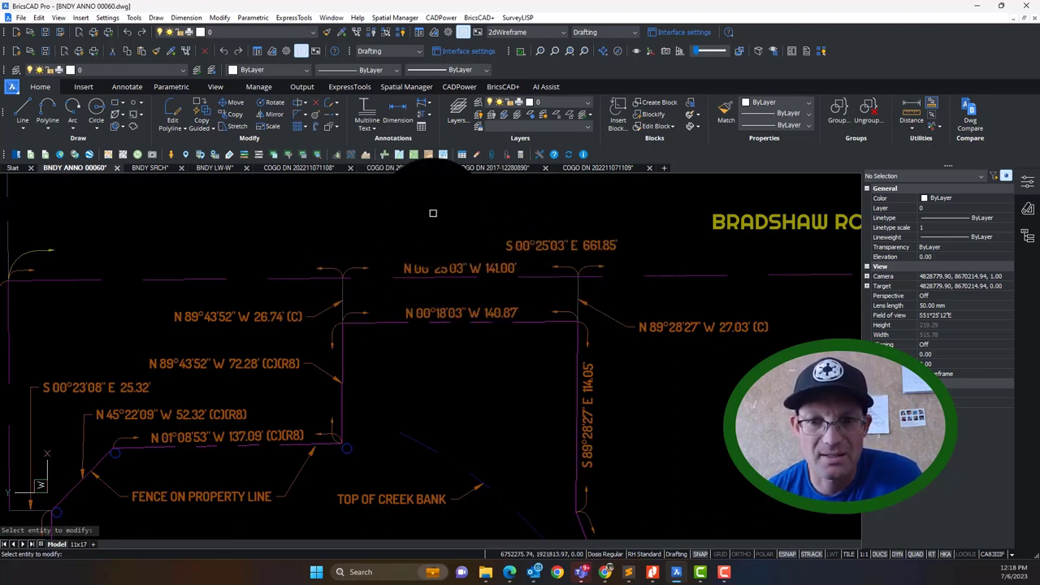
key("Escape")
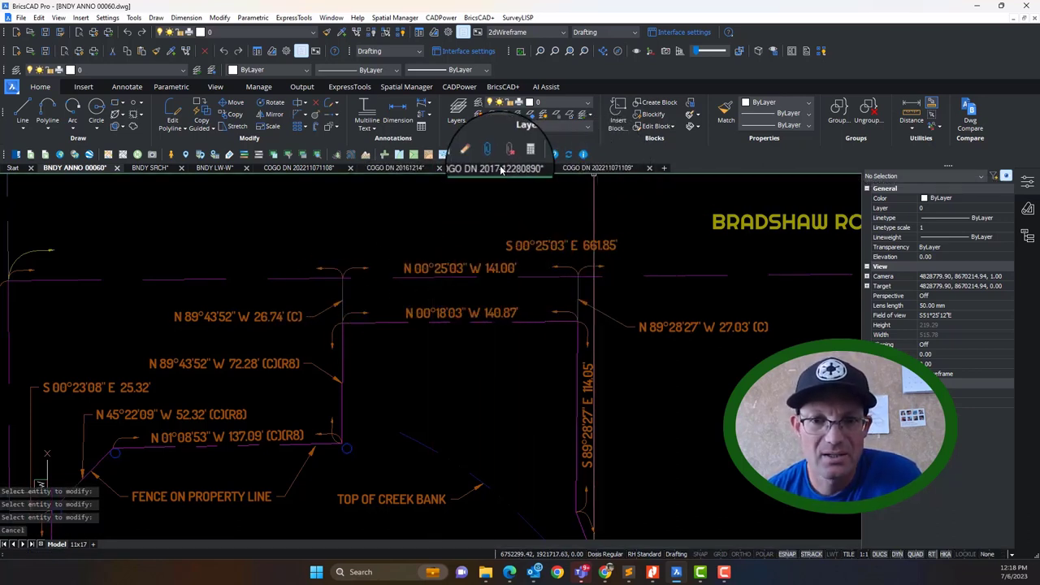
left_click(528, 168)
scroll(516, 373, "up", 4)
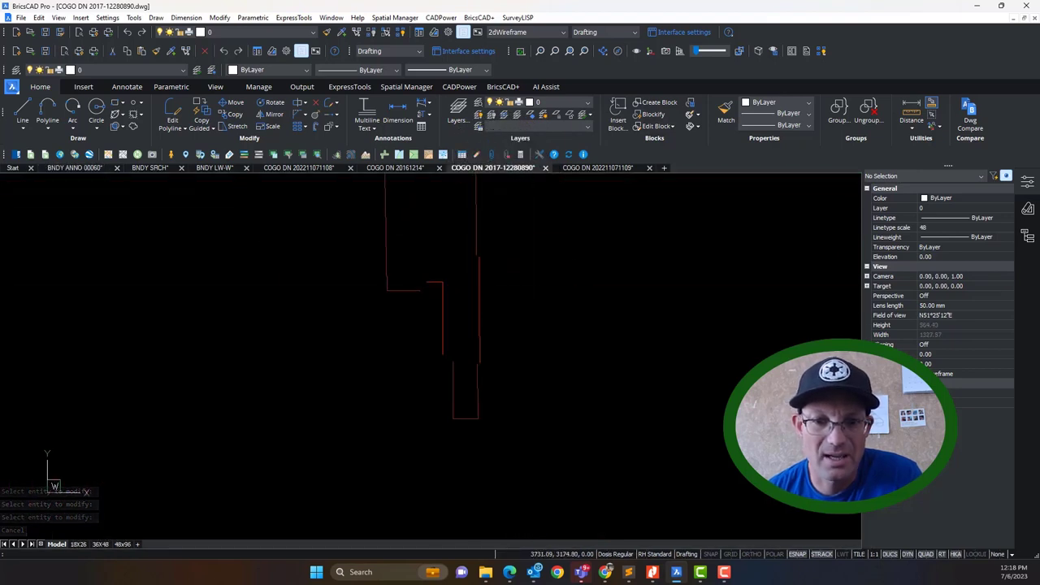
left_click(433, 102)
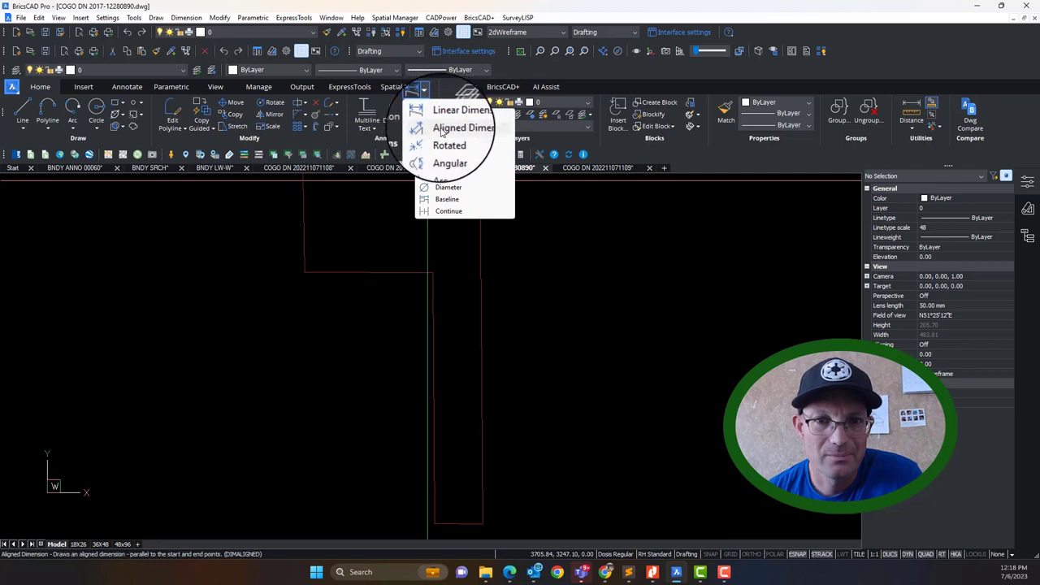
left_click(452, 132)
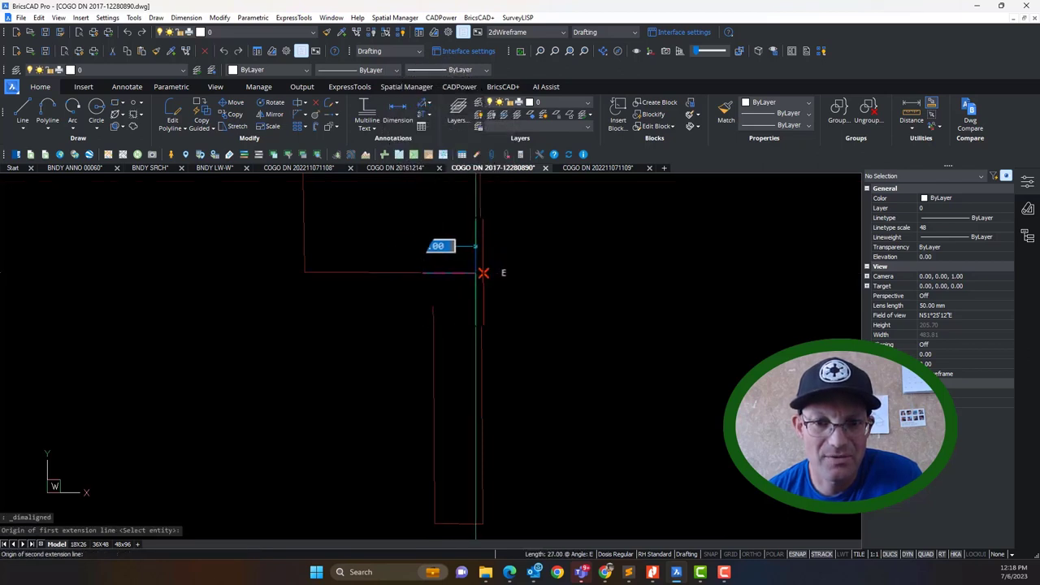
left_click(483, 273)
left_click(481, 302)
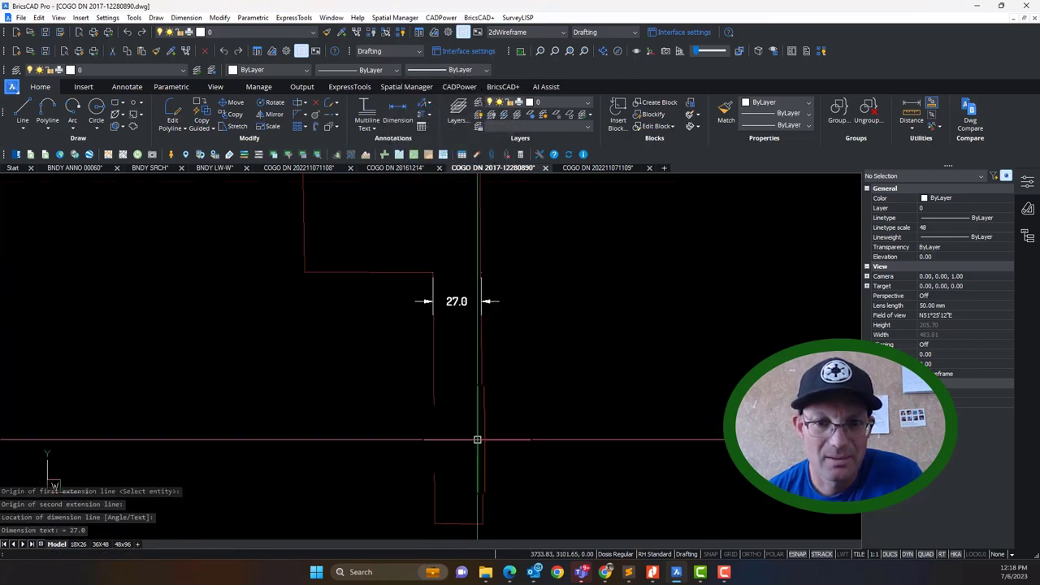
Step: Add a second aligned dimension across the lower end of the narrow strip
middle_click_drag(477, 477, 464, 384)
key("Return")
left_click(421, 430)
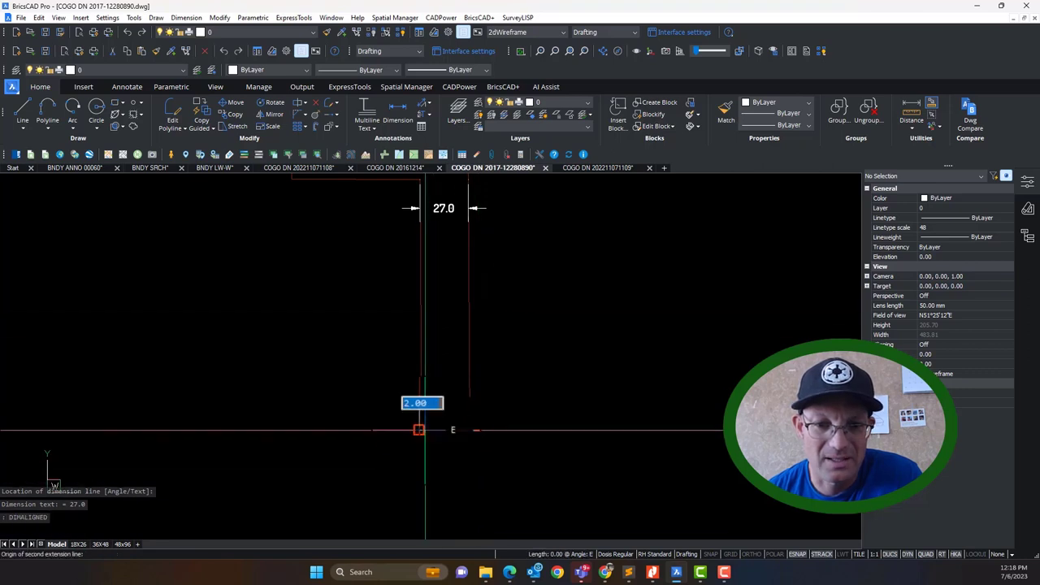
left_click(470, 430)
left_click(471, 455)
key("Escape")
Step: Erase both aligned dimensions from the narrow strip
left_click(475, 464)
left_click(452, 444)
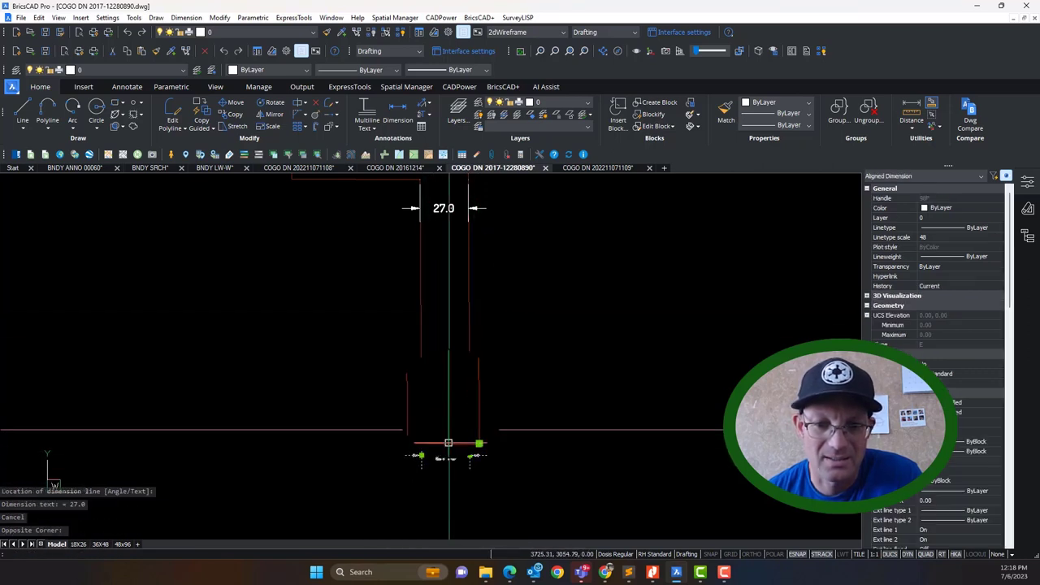
scroll(443, 246, "up", 2)
left_click(416, 227)
key("Delete")
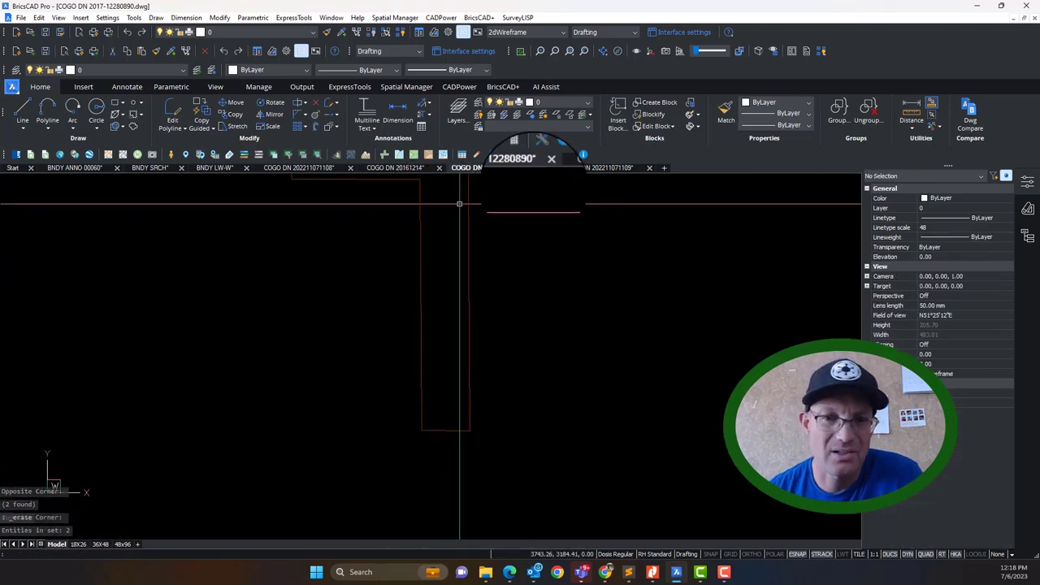
Step: Return to the BNDY ANNO 00060 drawing and examine the tie labels between the parcel corners and Bradshaw Road's centerline
left_click(395, 168)
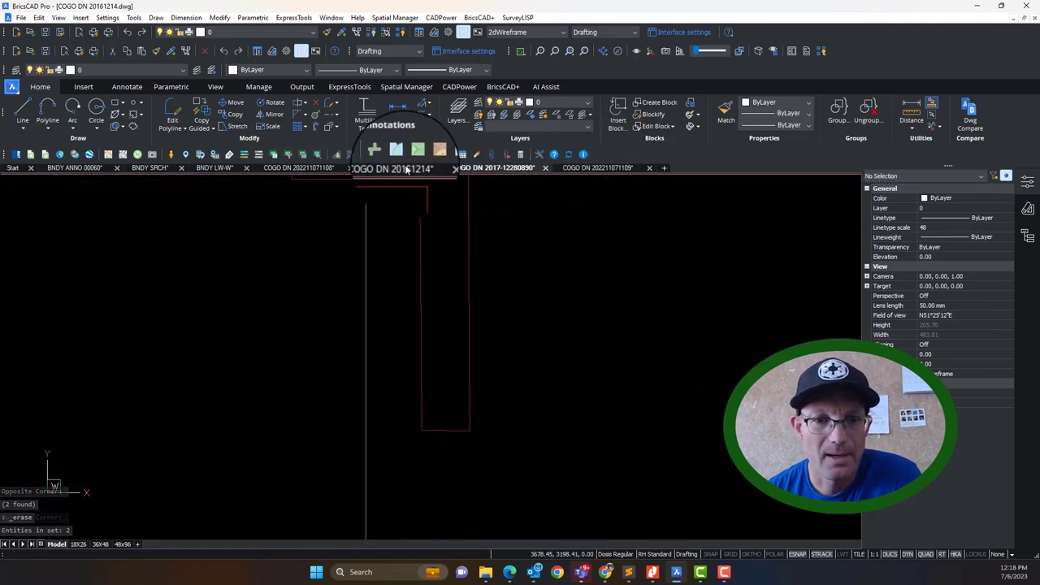
left_click(88, 169)
scroll(544, 267, "down", 3)
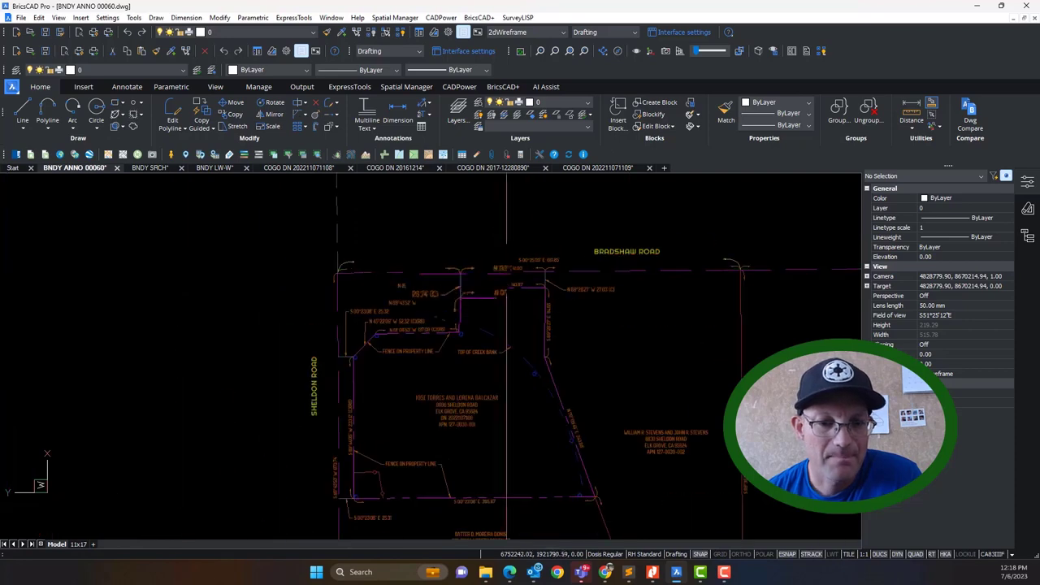
scroll(387, 272, "up", 2)
mouse_move(647, 289)
middle_mouse_down()
mouse_move(523, 290)
mouse_move(399, 322)
middle_mouse_up()
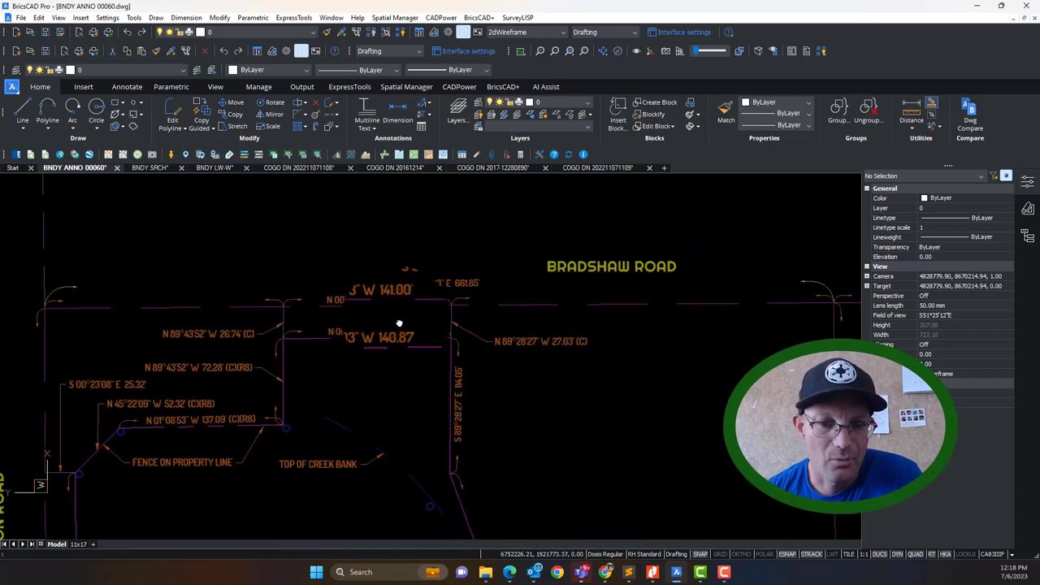
middle_click_drag(602, 325, 823, 297)
scroll(561, 295, "up", 1)
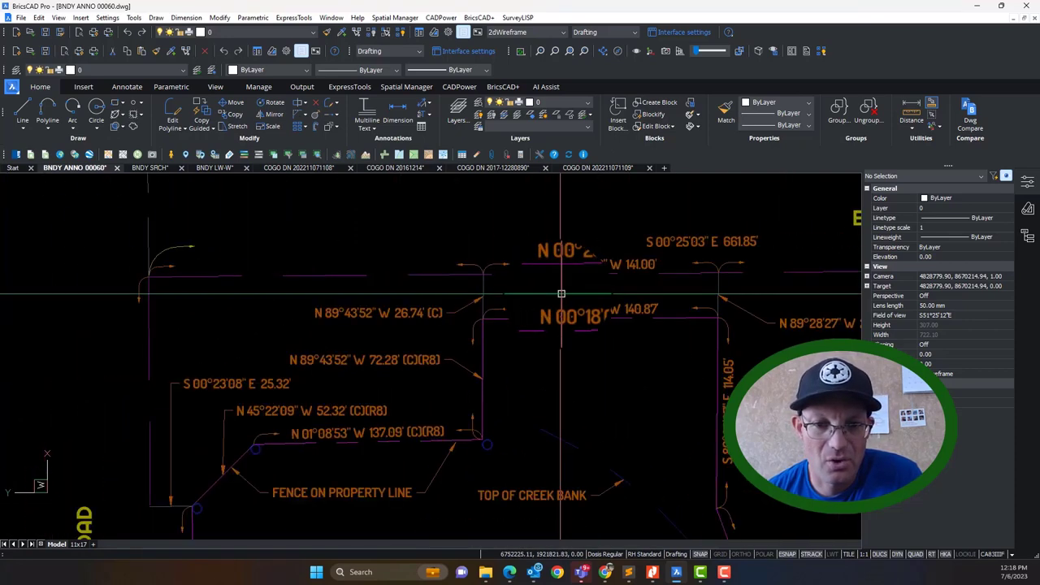
middle_click_drag(721, 347, 631, 350)
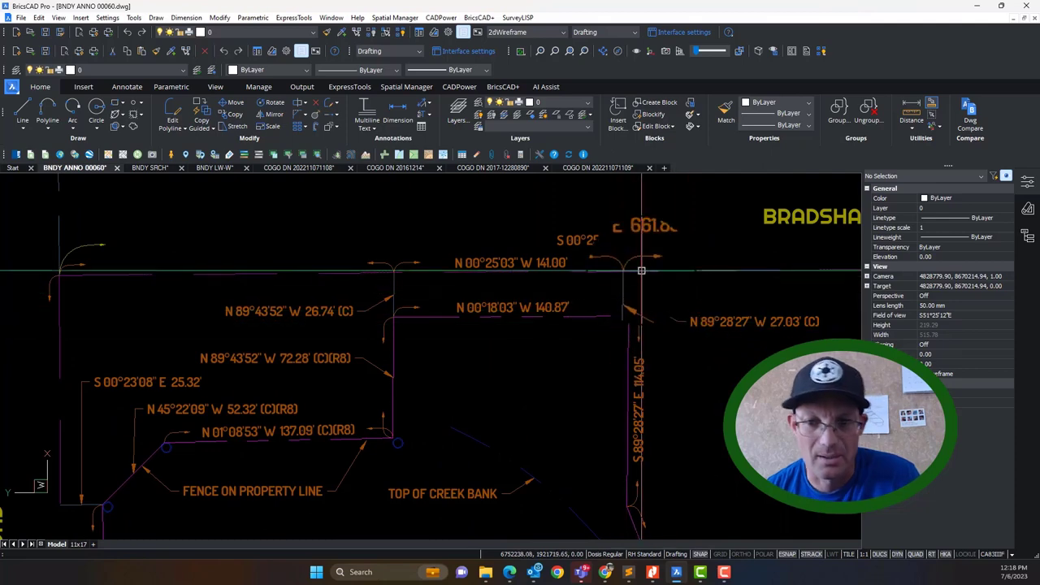
mouse_move(301, 328)
middle_mouse_down()
mouse_move(468, 300)
mouse_move(365, 321)
middle_mouse_up()
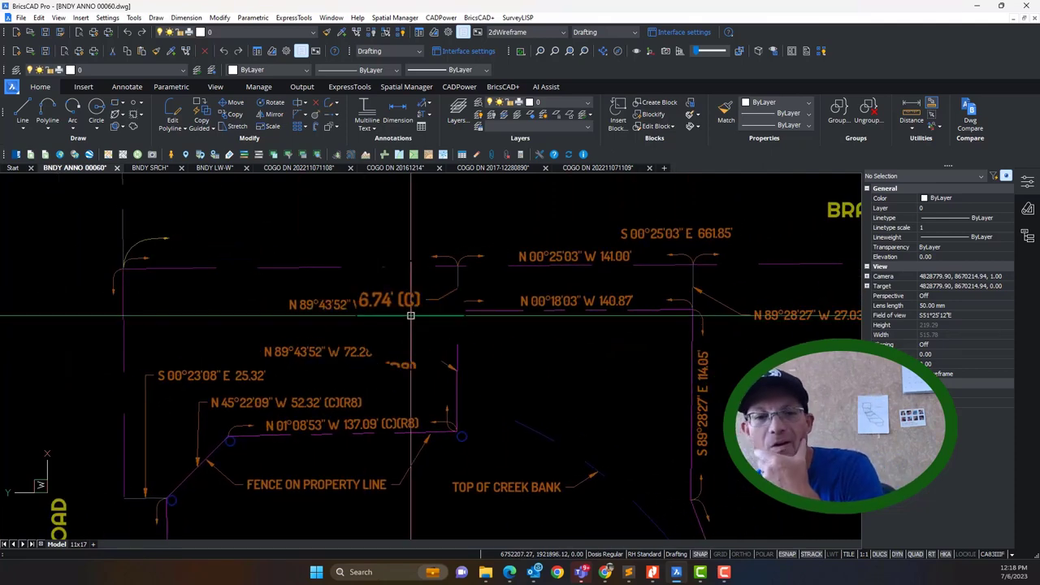
Step: Add a second line reading "(INTENT PER R8 WAS 27' STRIP)" to the N 89°43'52" W 26.74' leader label
left_click(413, 312)
double_click(413, 312)
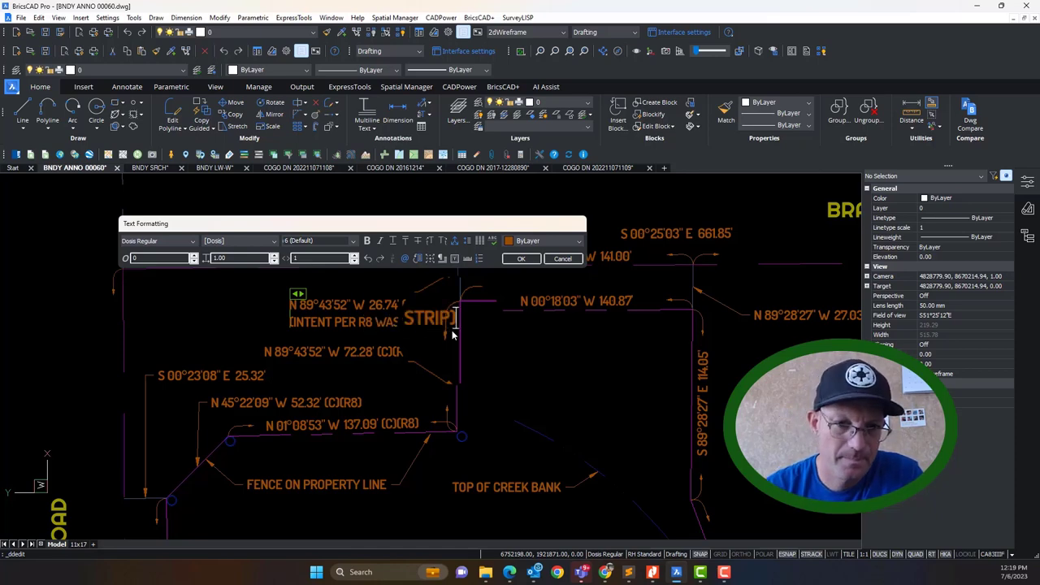
left_click(495, 333)
middle_click_drag(430, 372, 332, 353)
key("Escape")
Step: Set the text justification of the two-line 26.74' leader label to right
left_click(296, 298)
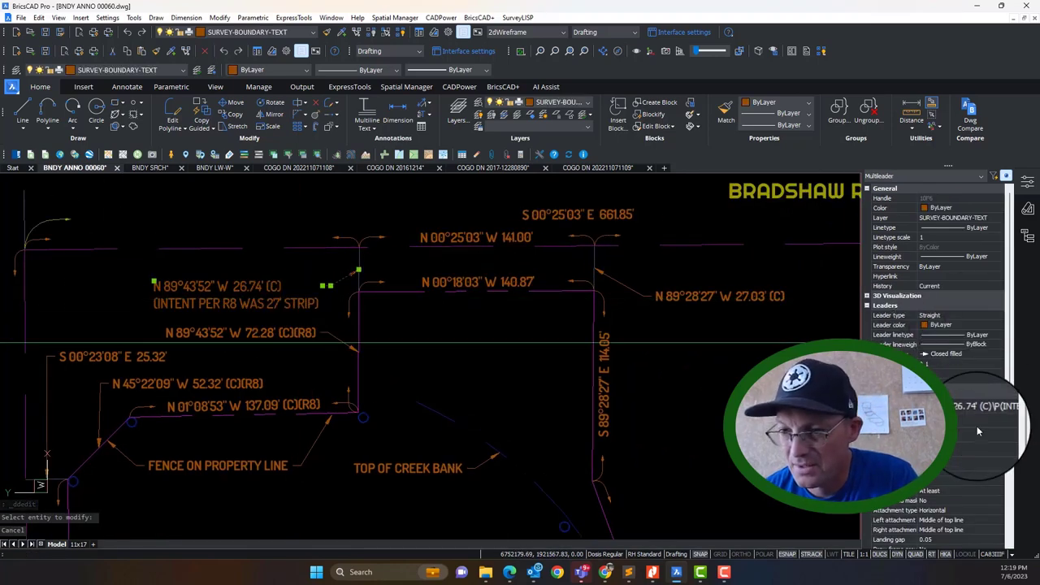
left_click(976, 435)
left_click(956, 466)
key("Escape")
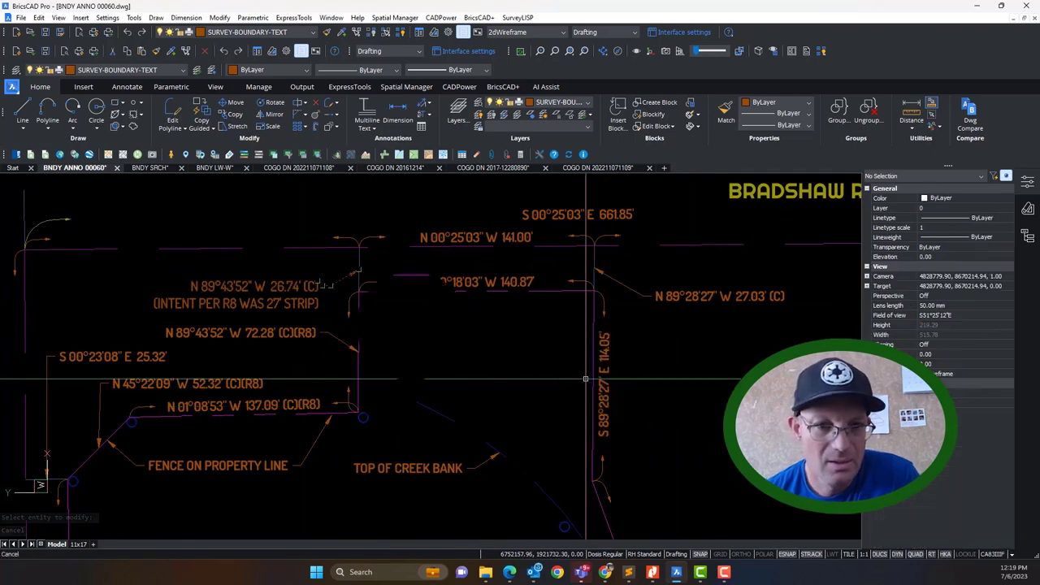
Step: Add a second line reading "(INTENT PER R8 WAS LIKELY TO TAKE A 27' STRIP)" to the N 89°28'27" W 27.03' leader label
middle_click_drag(434, 343, 403, 340)
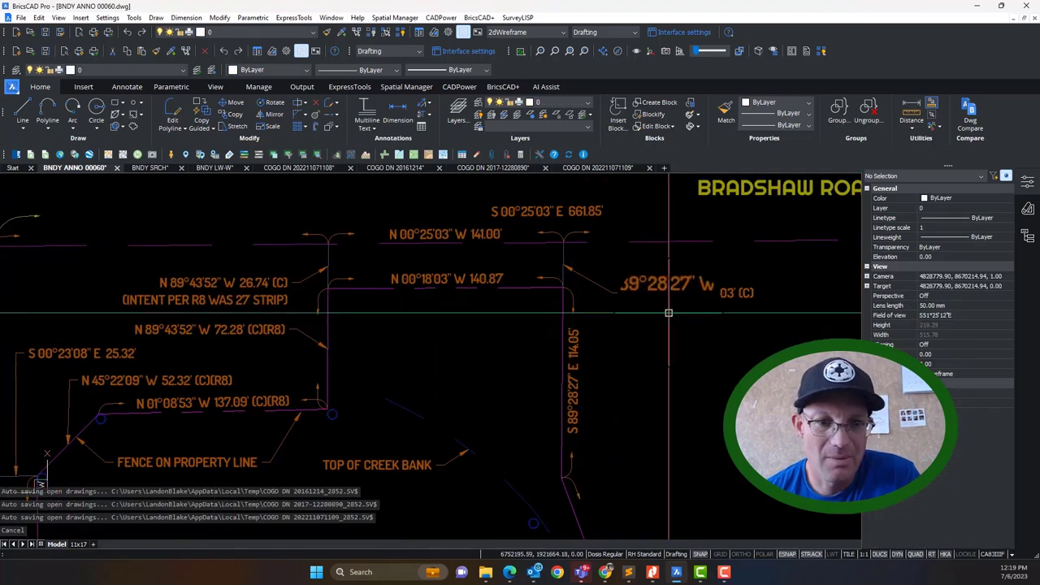
double_click(727, 291)
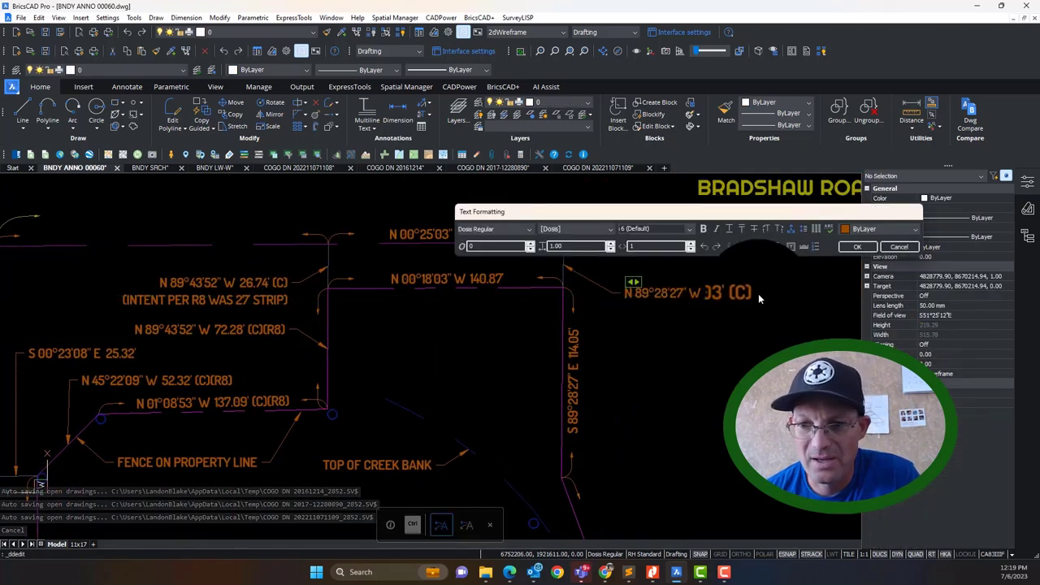
left_click(758, 293)
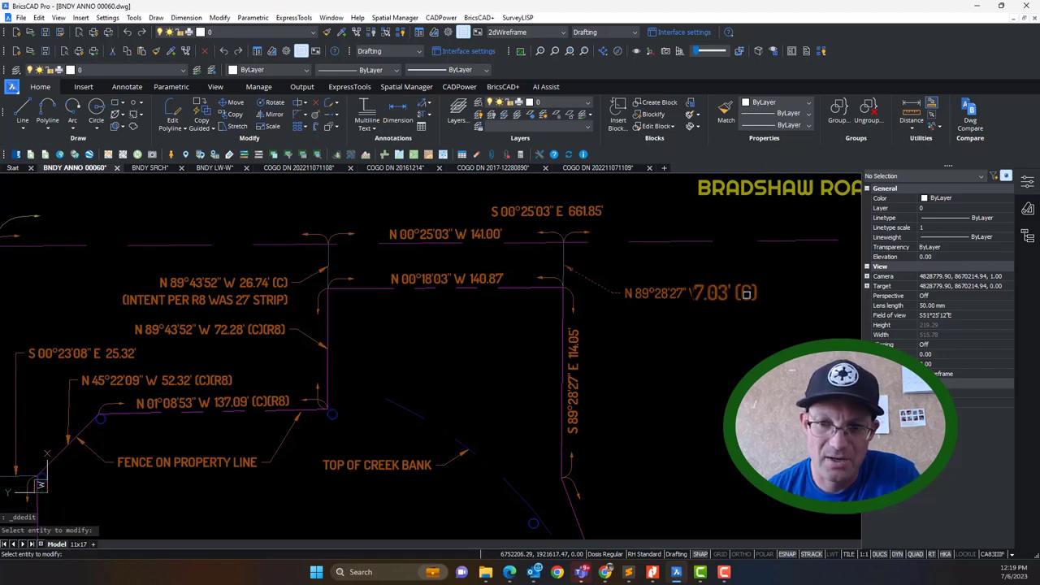
left_click(747, 294)
left_click(757, 295)
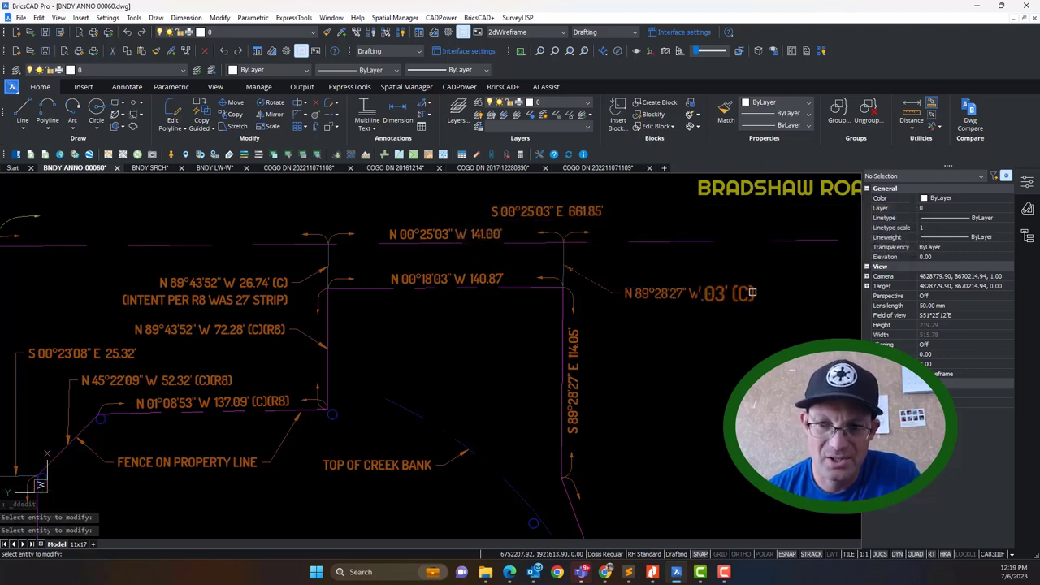
left_click(752, 293)
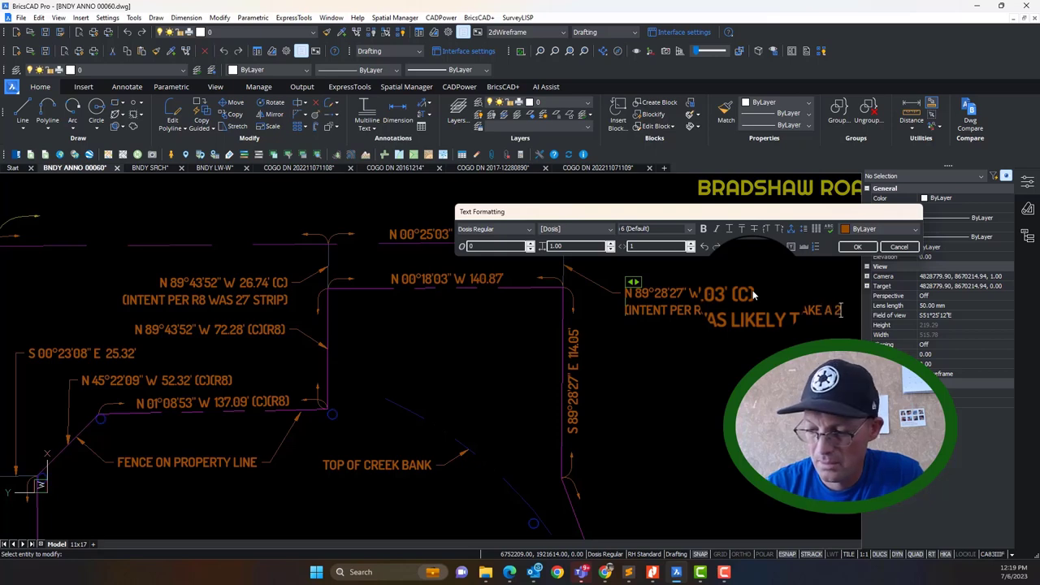
type("STRIP")
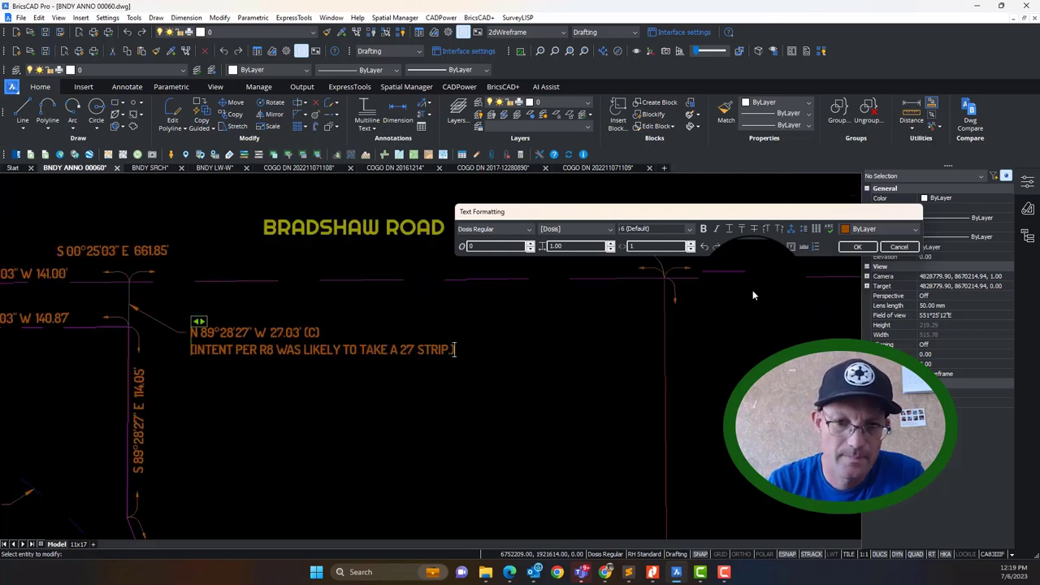
left_click(636, 457)
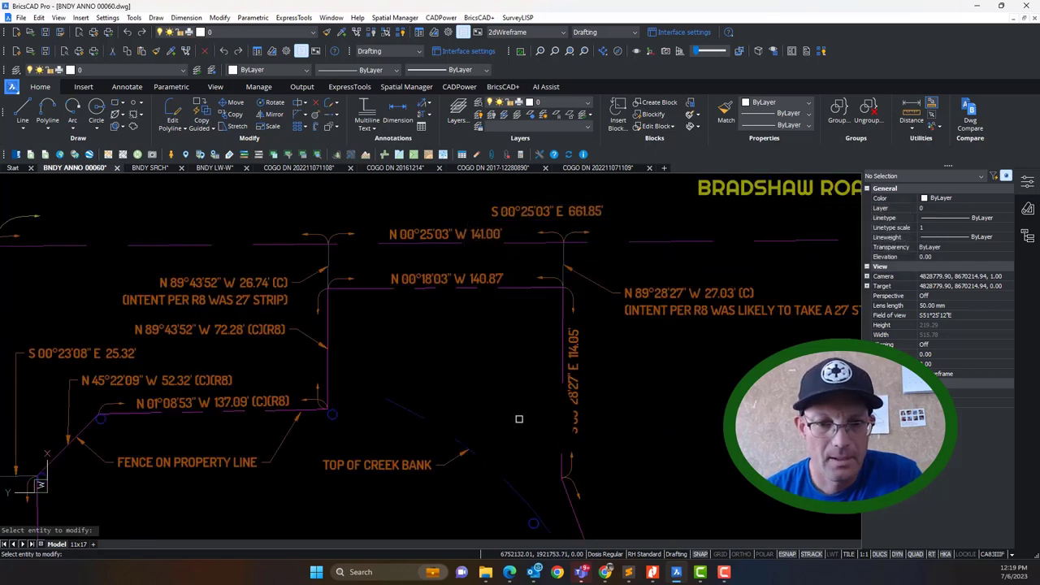
Step: Reword the second line of the N 89°43'52" W 26.74' leader label to "(INTENT PER R8 WAS LIKELY TO TAKE 27' STRIP)"
middle_click(452, 386)
scroll(452, 386, "down", 3)
scroll(334, 355, "up", 3)
left_click(372, 330)
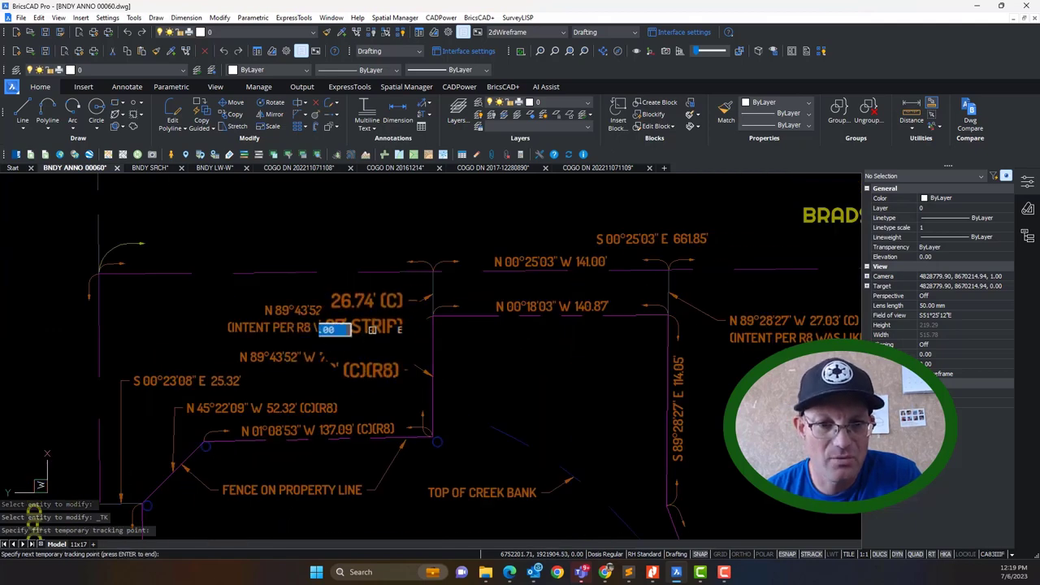
key("Escape")
key("Escape")
key("Escape")
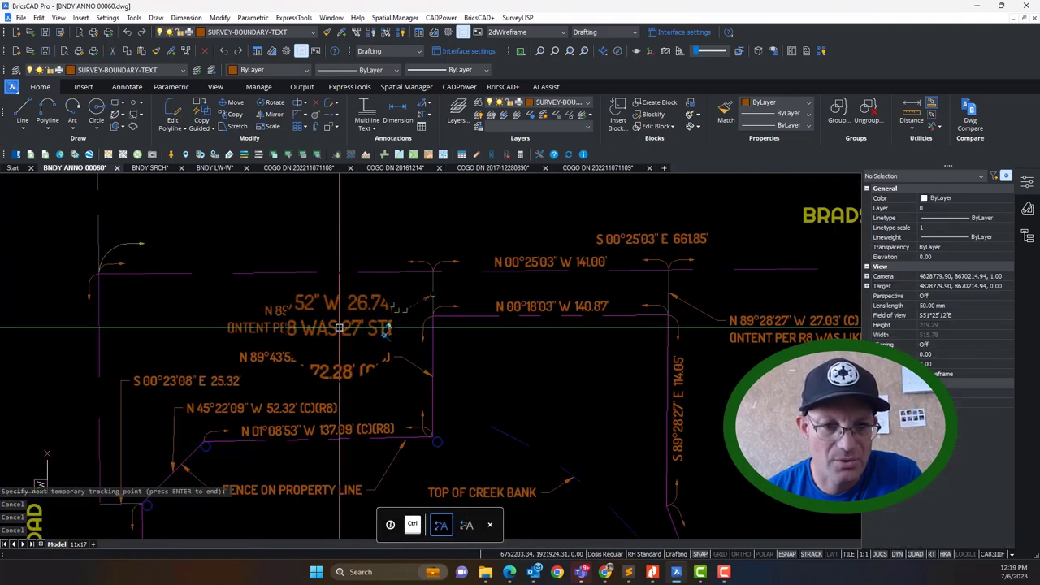
double_click(339, 328)
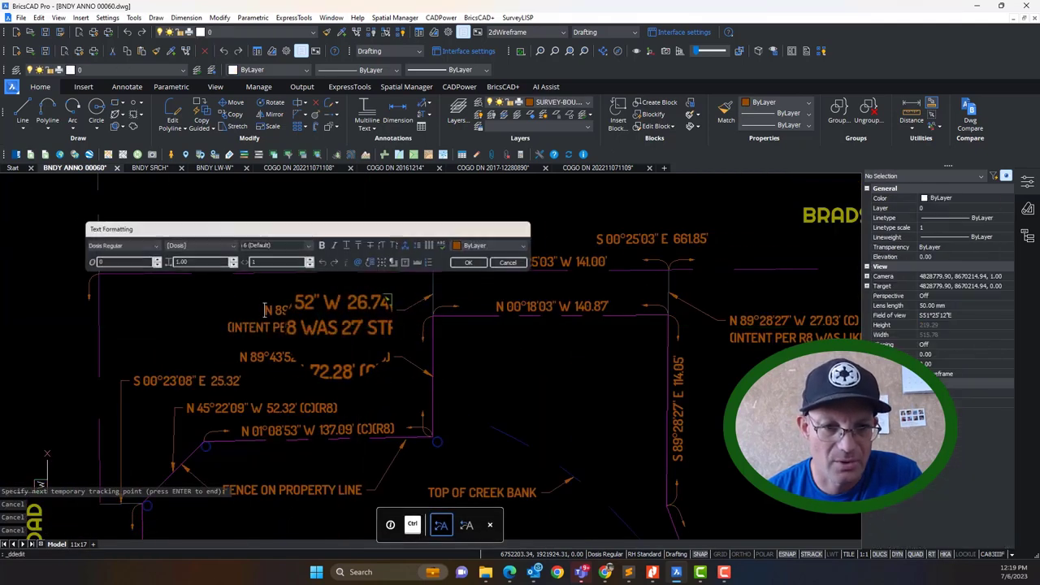
left_click(339, 326)
type("LIKEL")
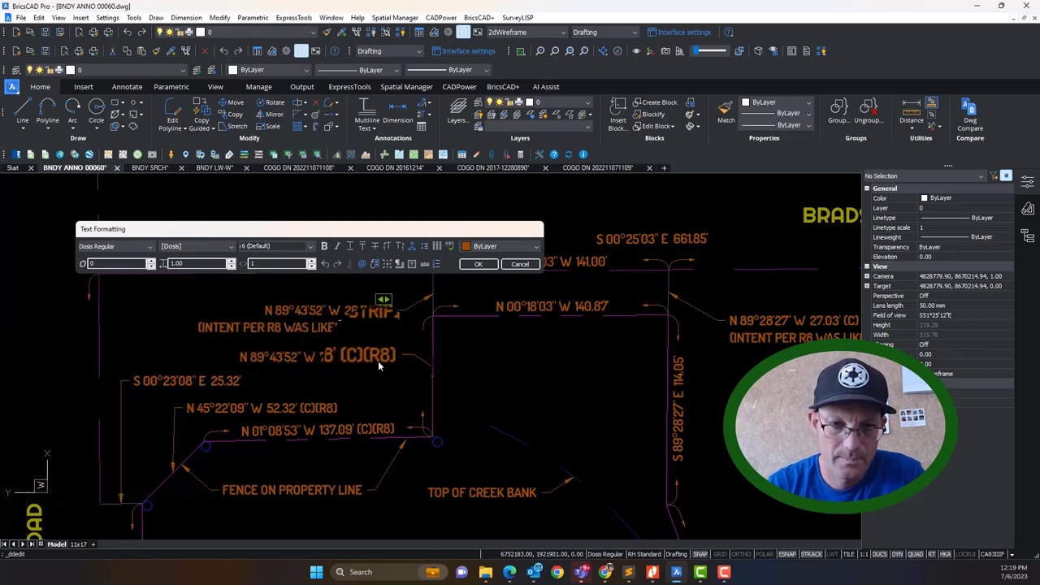
left_click(532, 355)
key("Escape")
Step: Append "(C)(R8)" to the N 00°18'03" W 140.87' boundary label
middle_click_drag(619, 364, 450, 319)
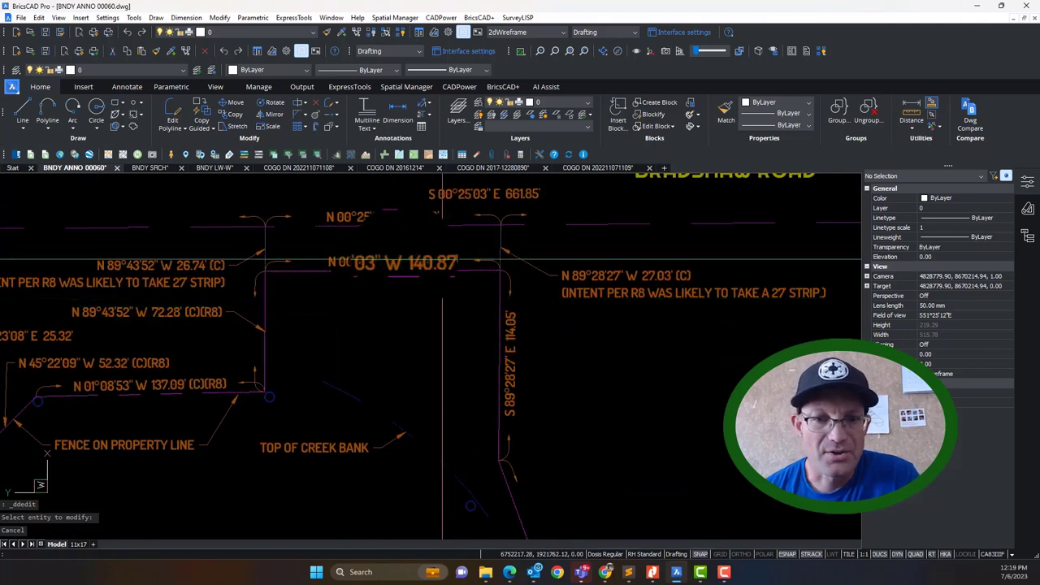
scroll(442, 262, "up", 3)
scroll(504, 261, "down", 3)
scroll(523, 258, "up", 2)
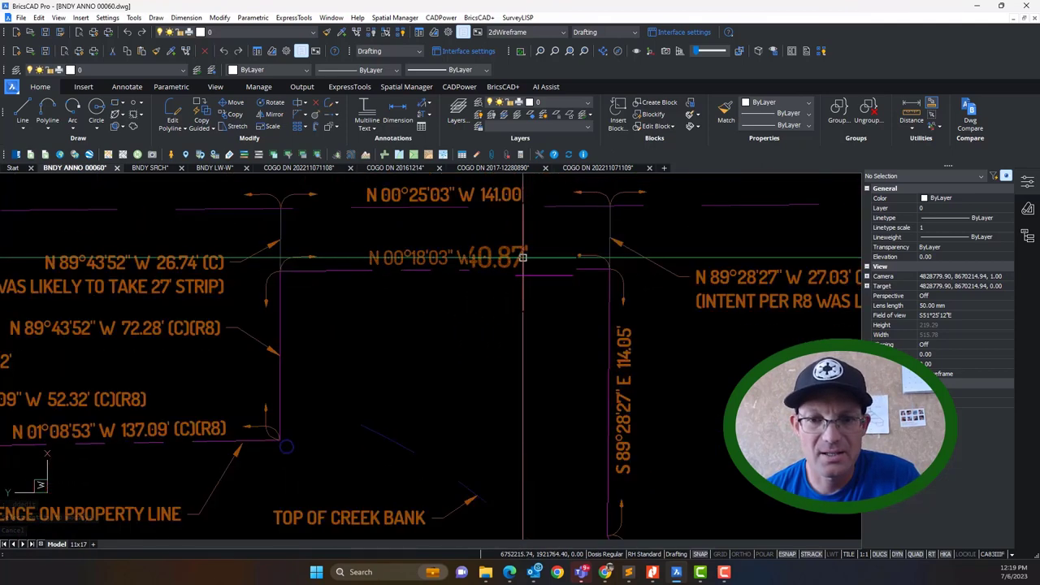
double_click(523, 257)
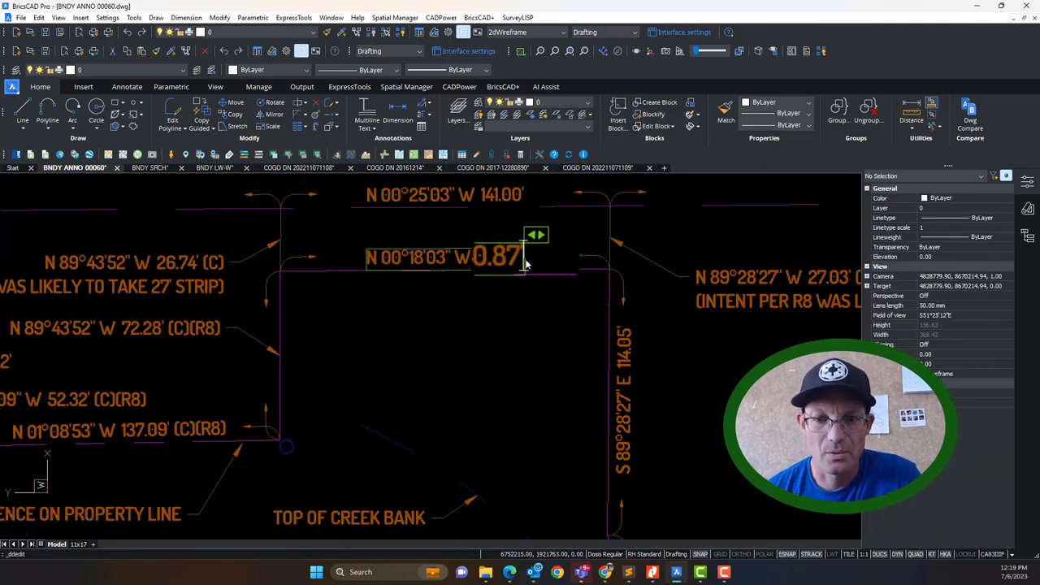
type("(C)")
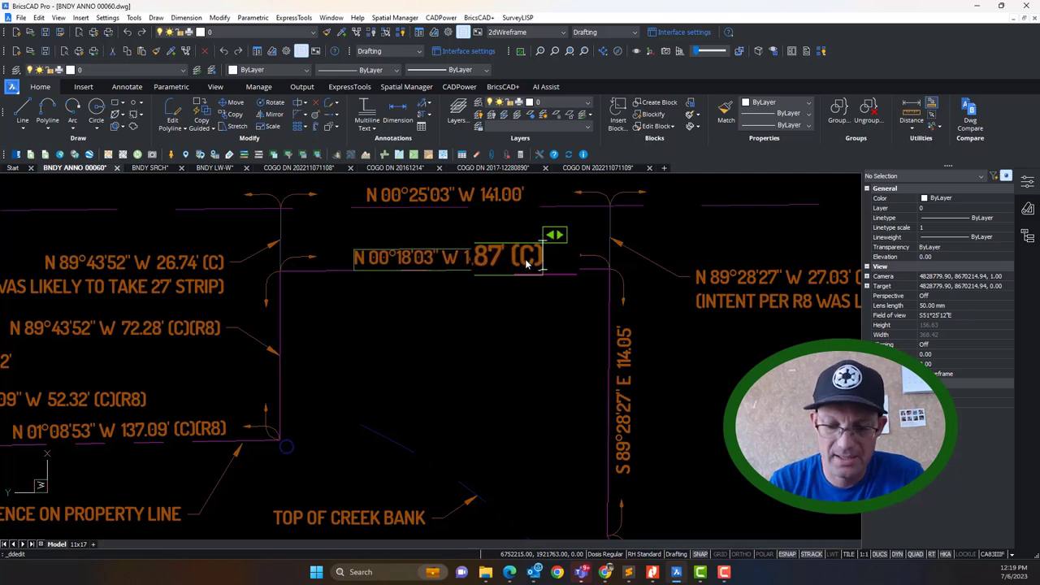
type("(R8)")
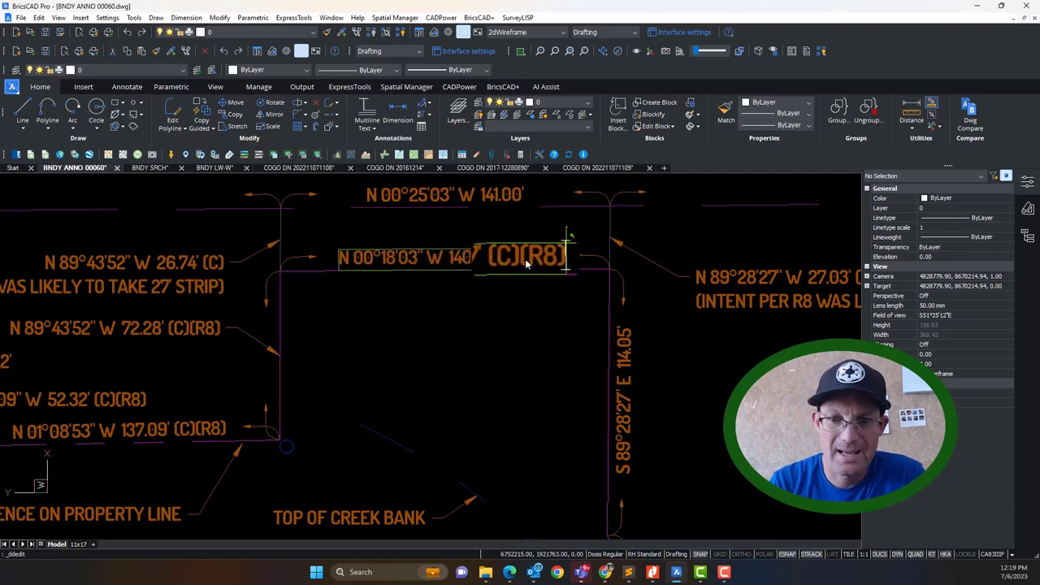
left_click(499, 323)
Step: Append "(C)(R1)" to the S 89°28'27" E 114.05' boundary label
scroll(533, 265, "down", 4)
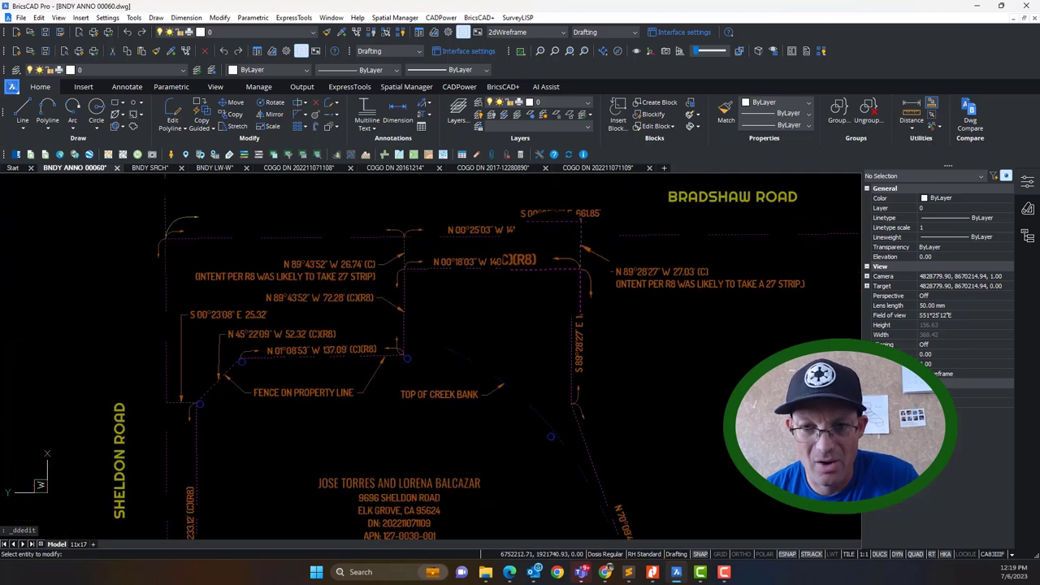
scroll(406, 303, "down", 5)
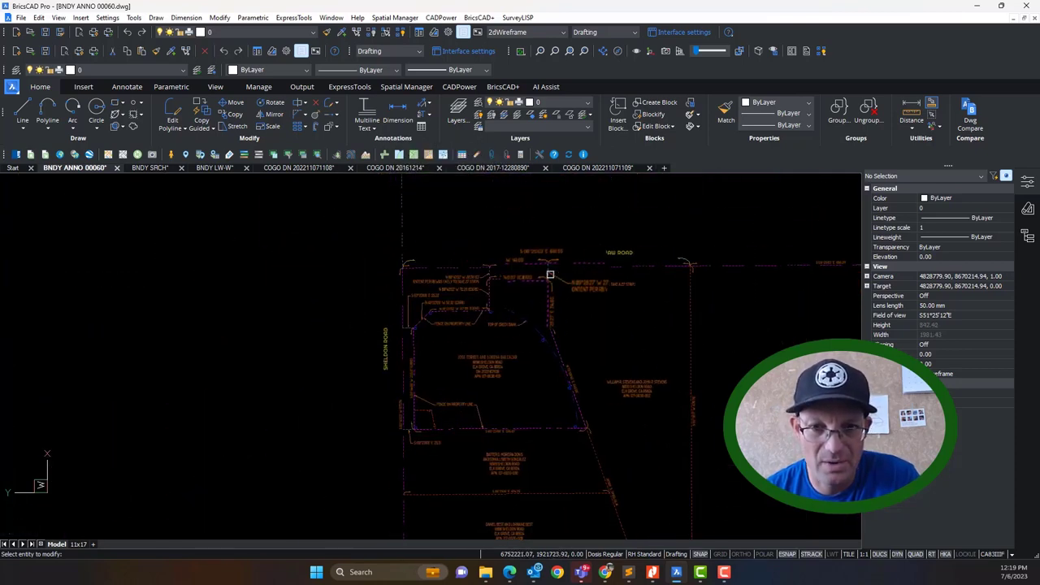
scroll(545, 228, "up", 5)
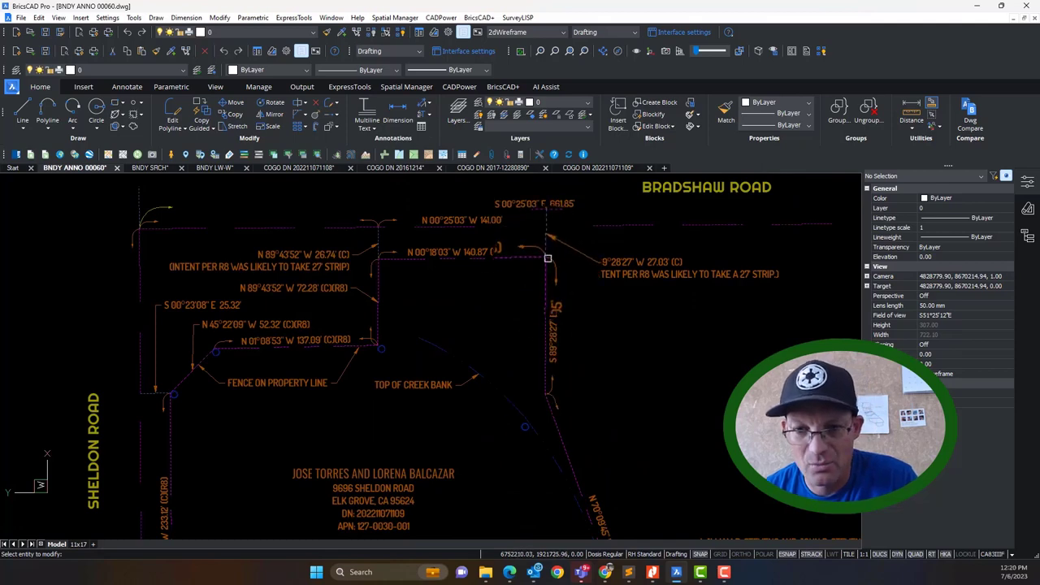
mouse_move(530, 360)
middle_mouse_down()
mouse_move(504, 364)
mouse_move(488, 396)
middle_mouse_up()
scroll(491, 361, "up", 1)
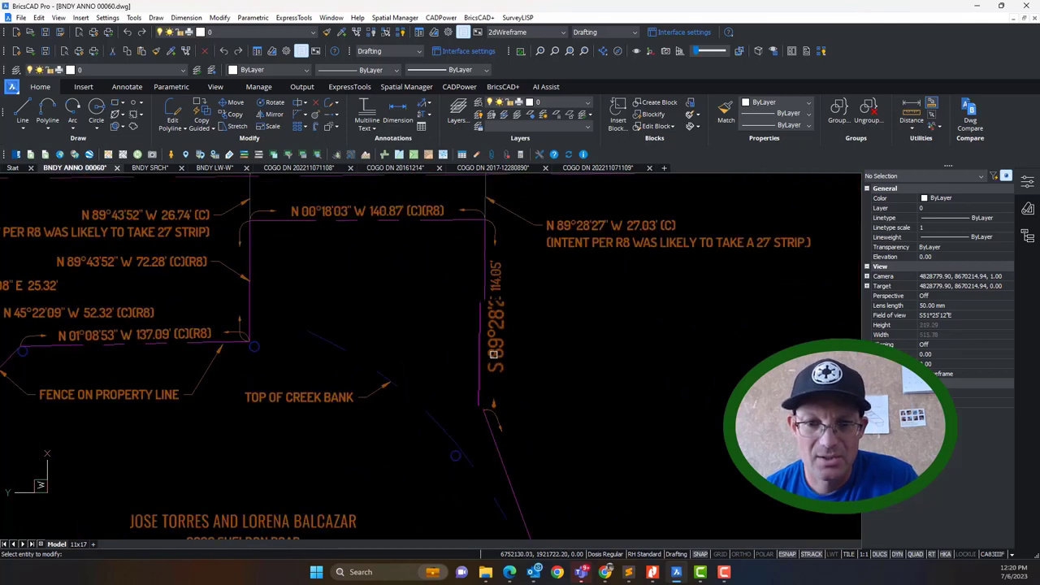
double_click(492, 355)
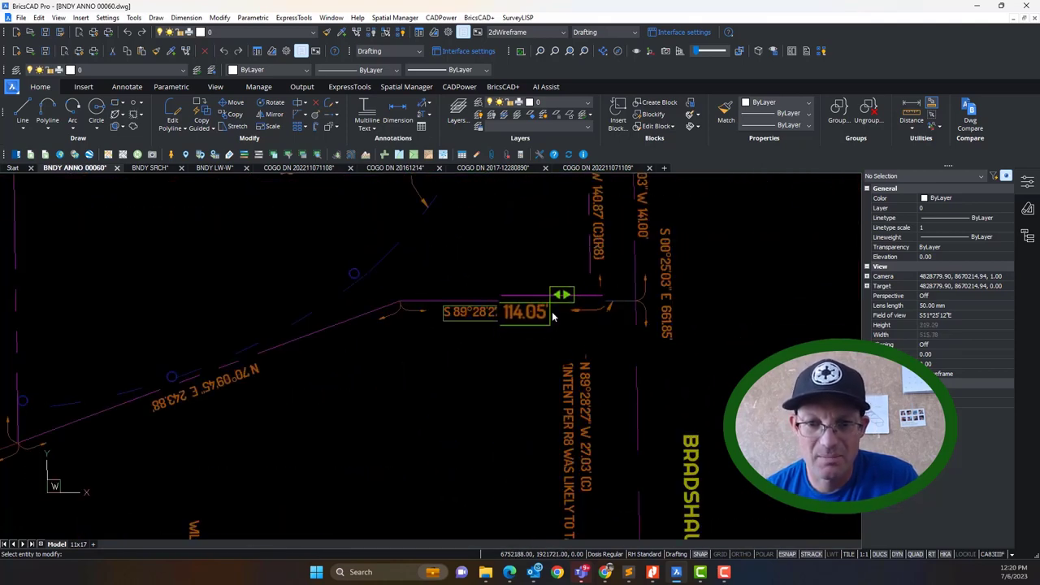
type("(C)")
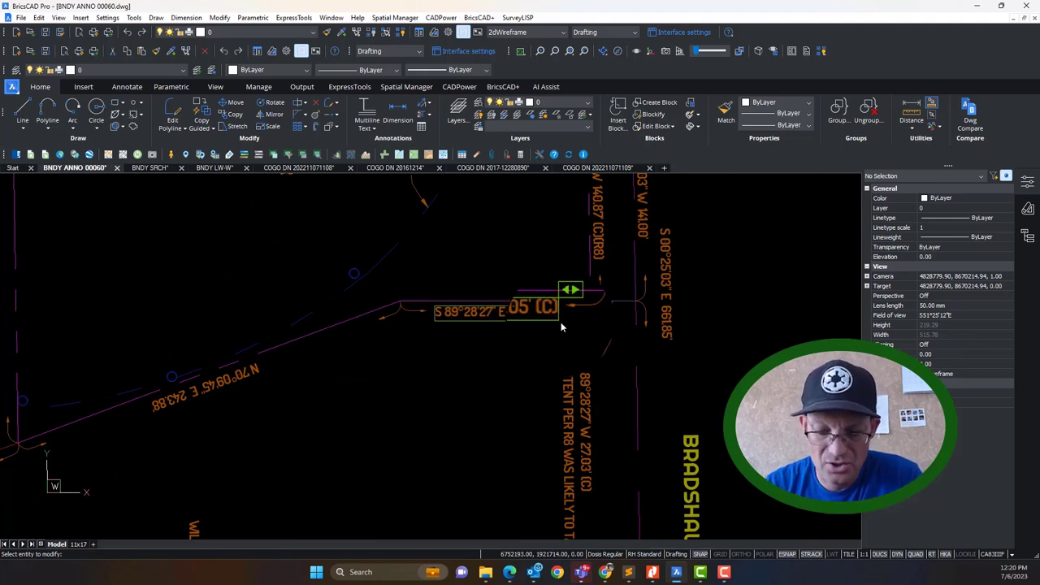
type("(")
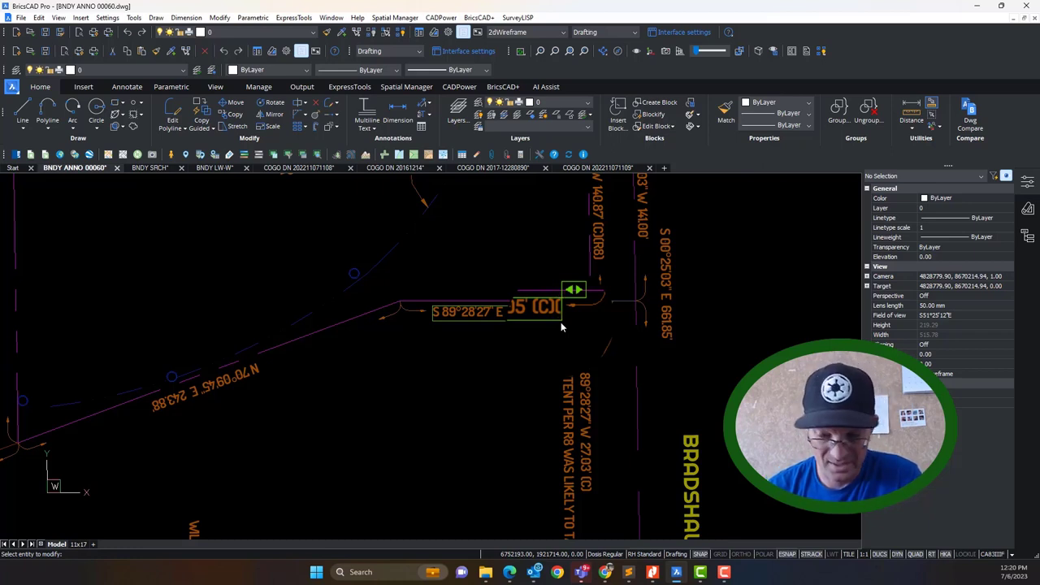
type("(R")
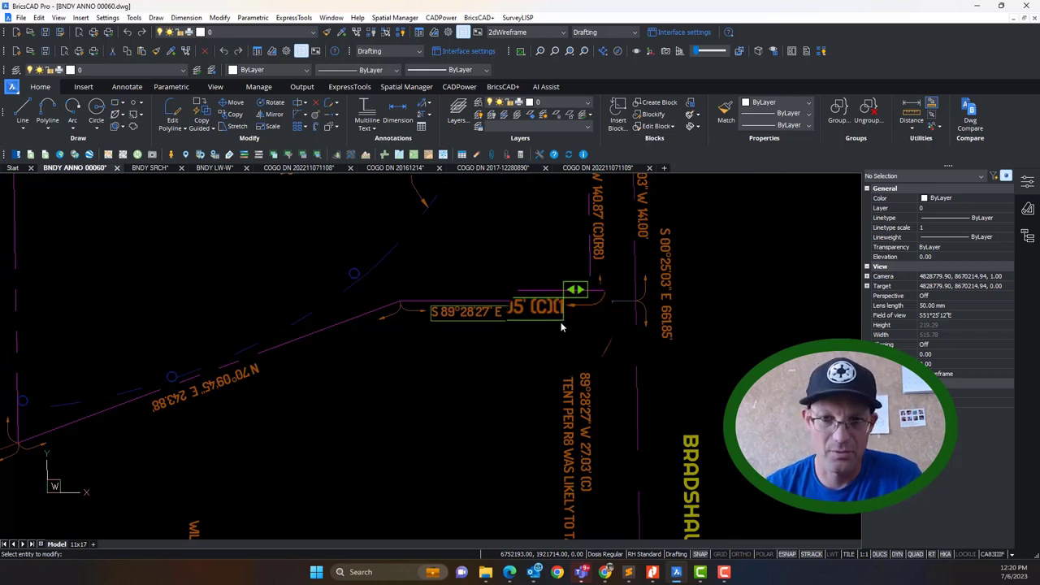
type(")")
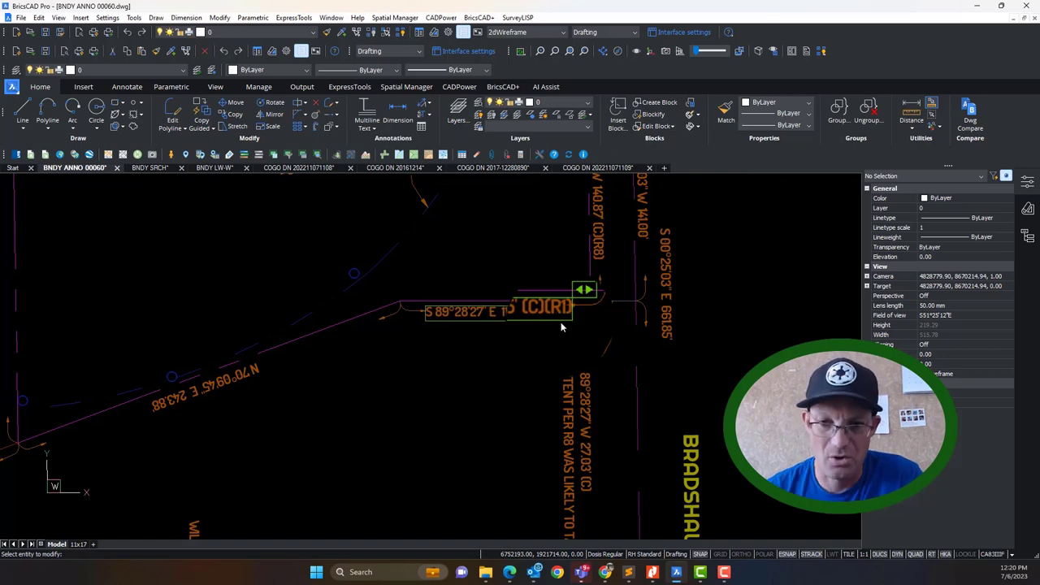
key("Return")
key("Escape")
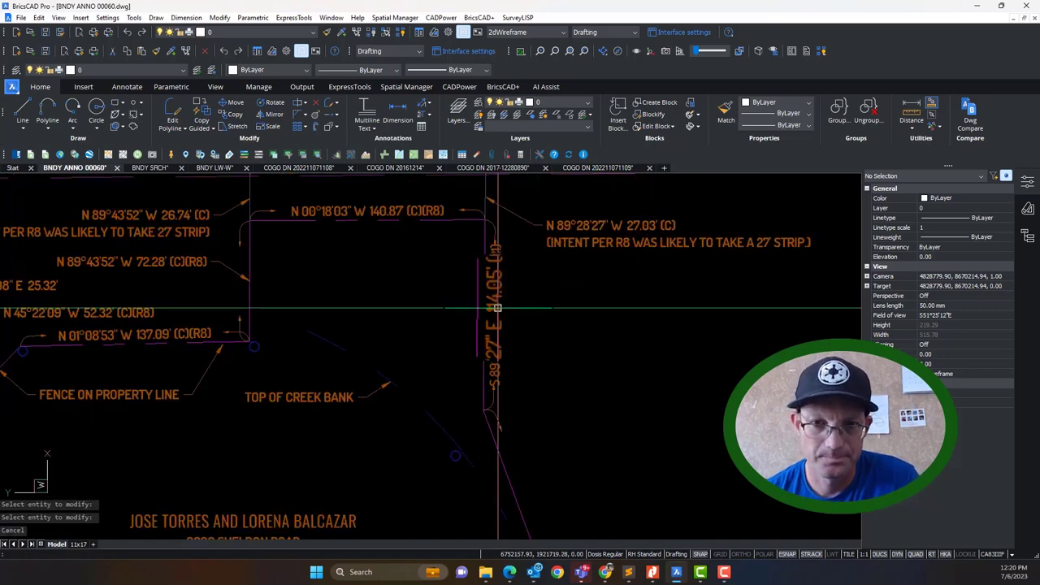
scroll(498, 308, "up", 3)
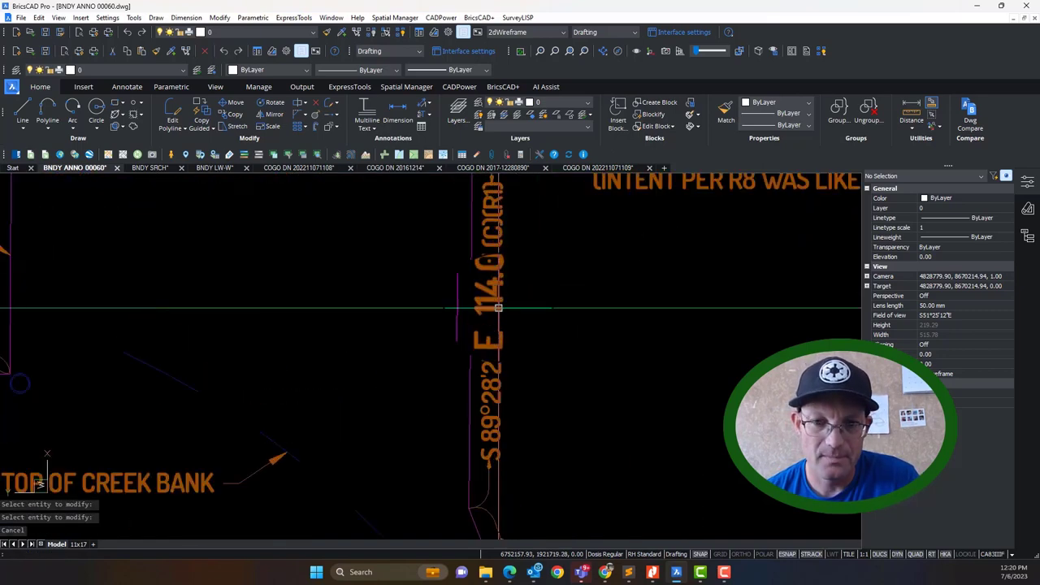
scroll(487, 269, "down", 3)
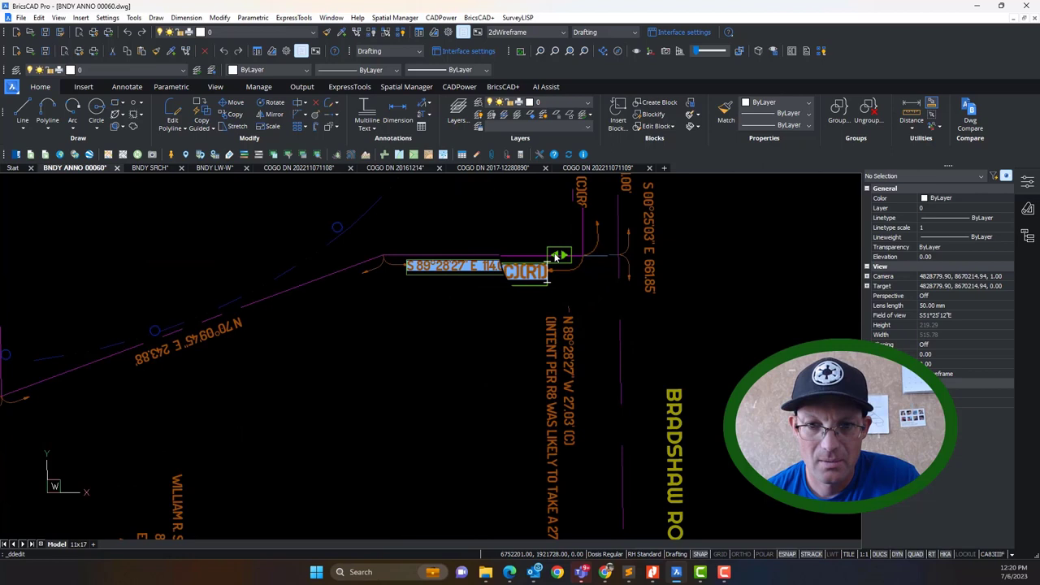
left_click(514, 271)
key("Escape")
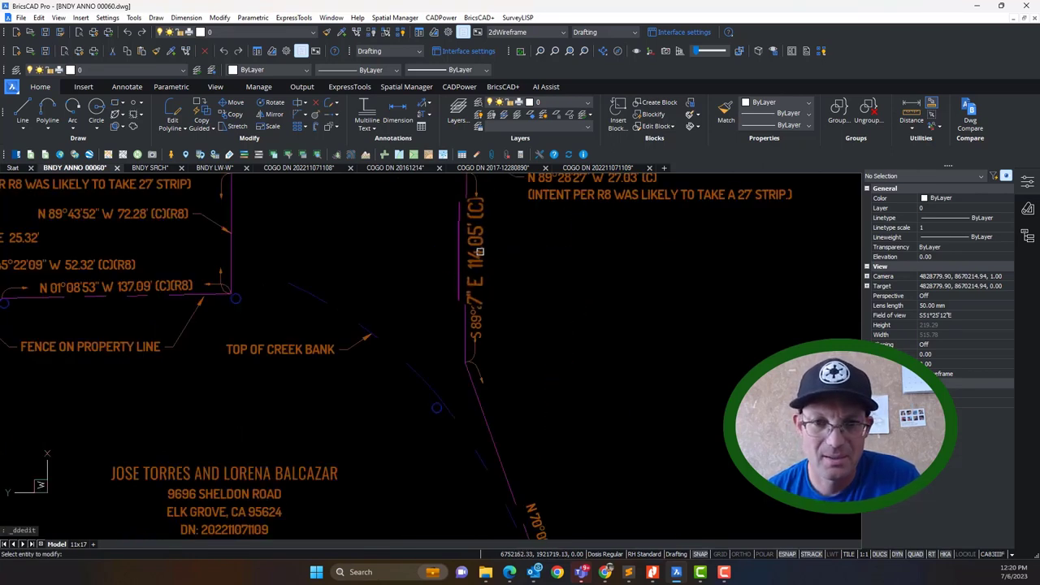
double_click(479, 253)
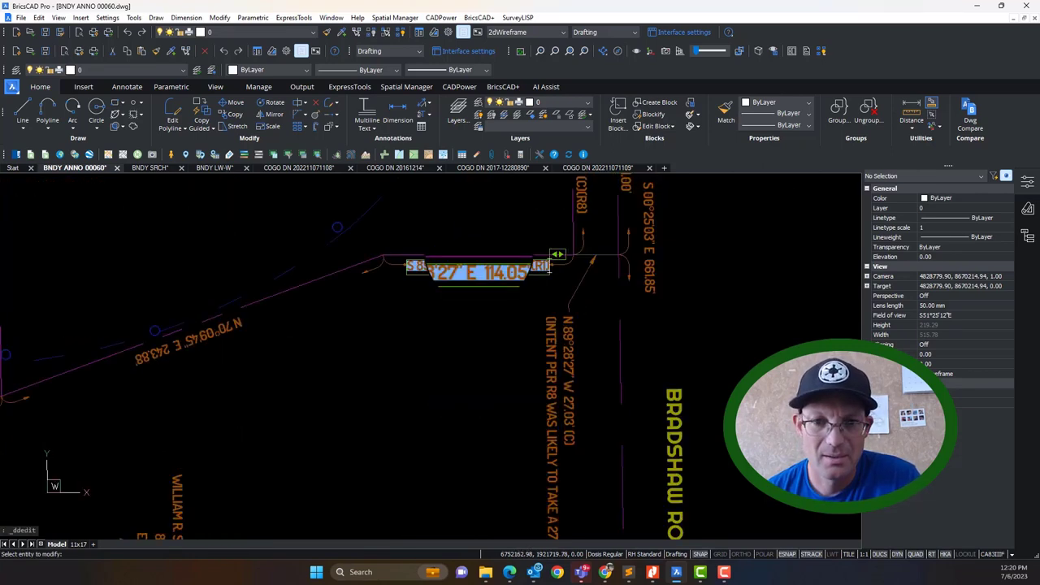
key("Escape")
key("Escape")
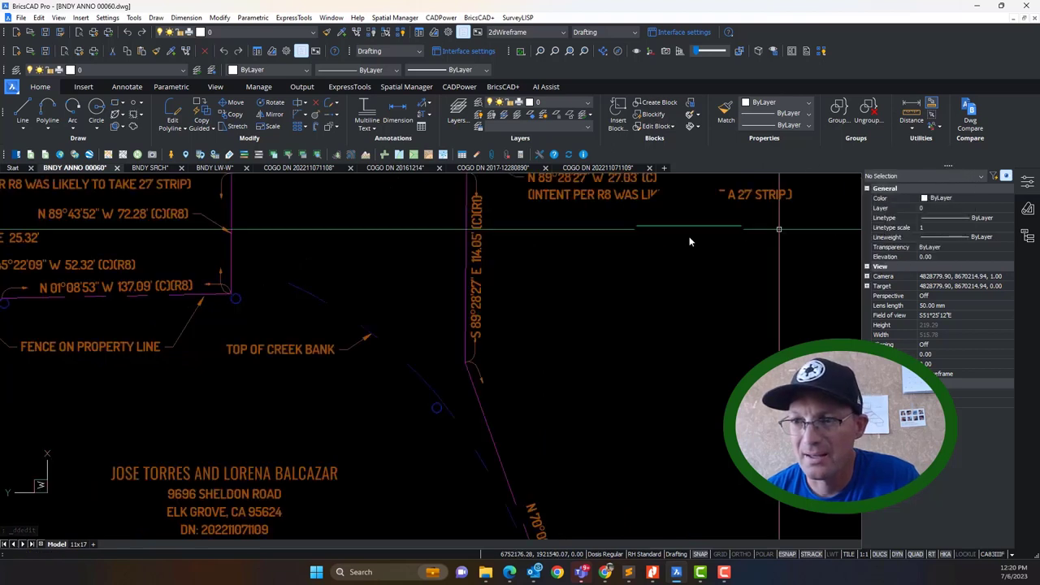
Step: Convert the S 89°28'27" E 114.05' label to Mtext and break it before the distance, putting "114.05' (C)(R1)" on a second line
left_click(478, 271)
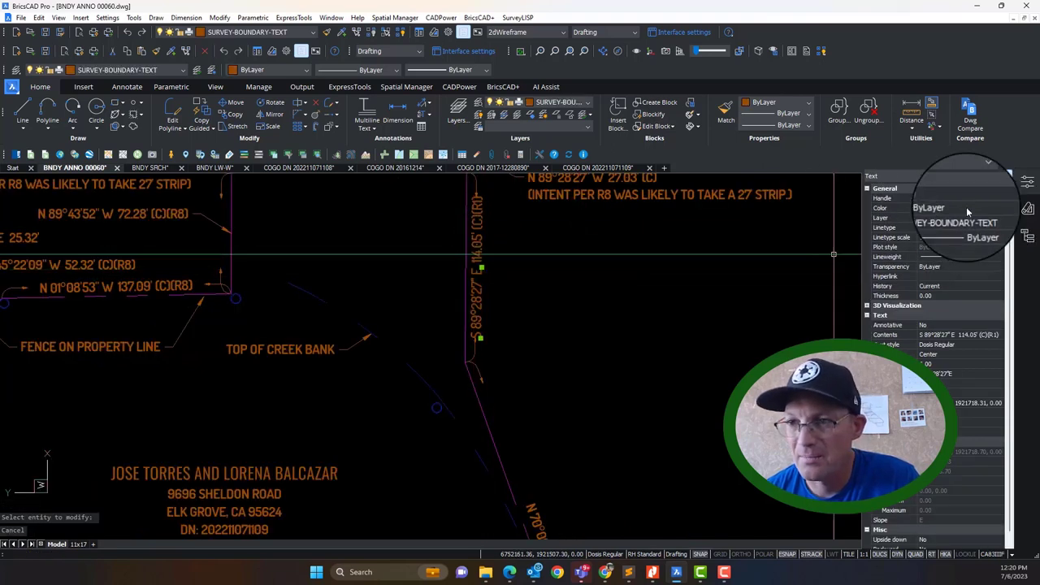
left_click(309, 18)
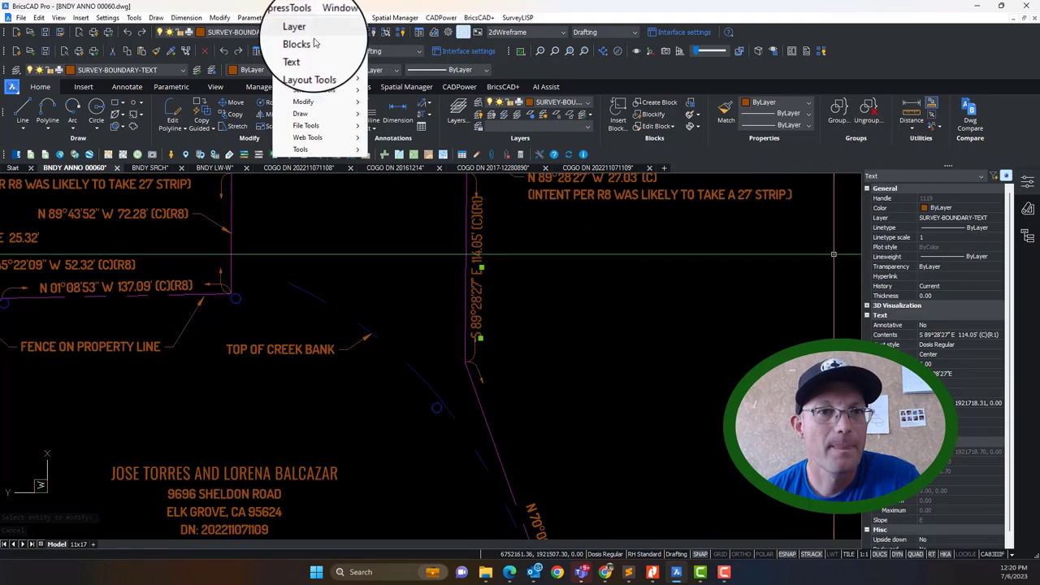
mouse_move(309, 53)
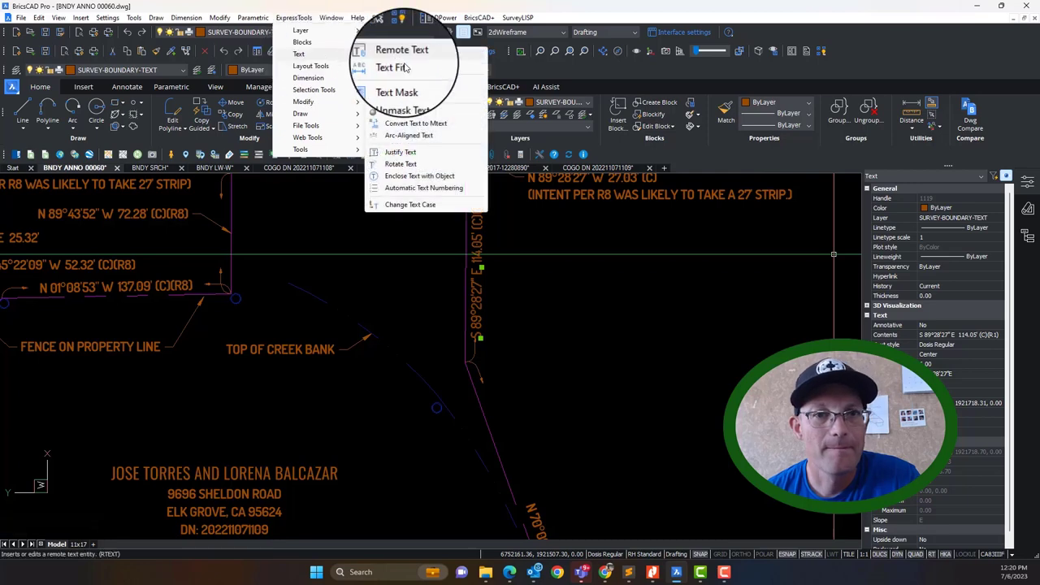
left_click(416, 122)
double_click(478, 257)
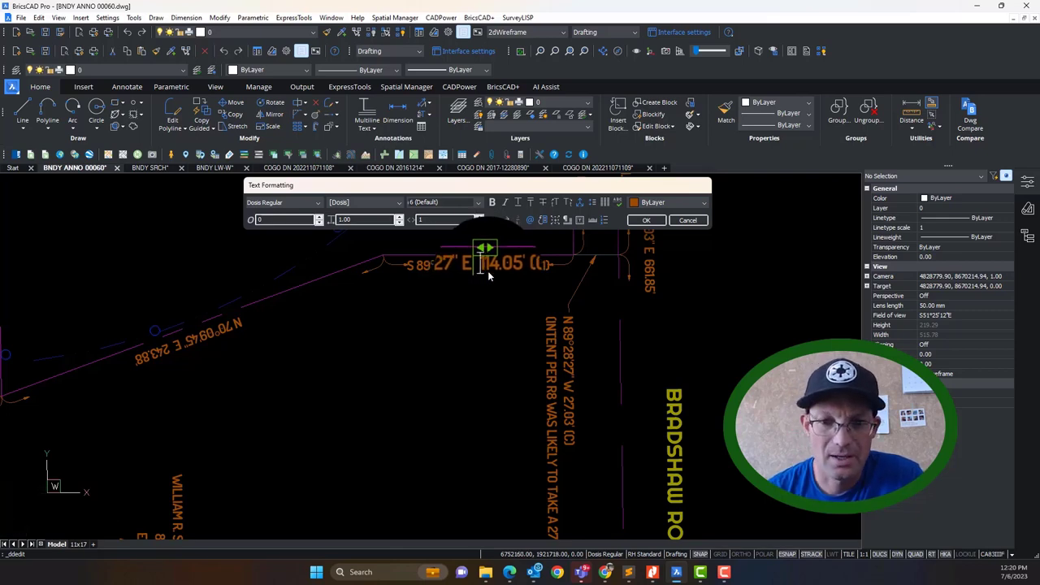
key("Return")
left_click(460, 345)
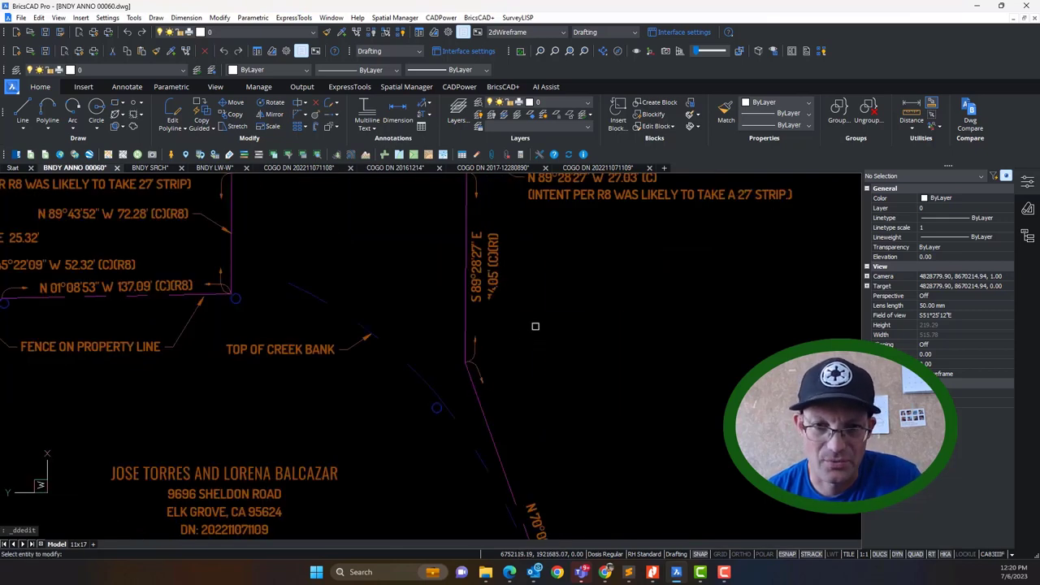
key("Escape")
Step: Append "(C)(R1)" to the N 70°09'45" E 243.88' label along the diagonal boundary line by the creek
scroll(558, 339, "down", 5)
scroll(588, 353, "up", 2)
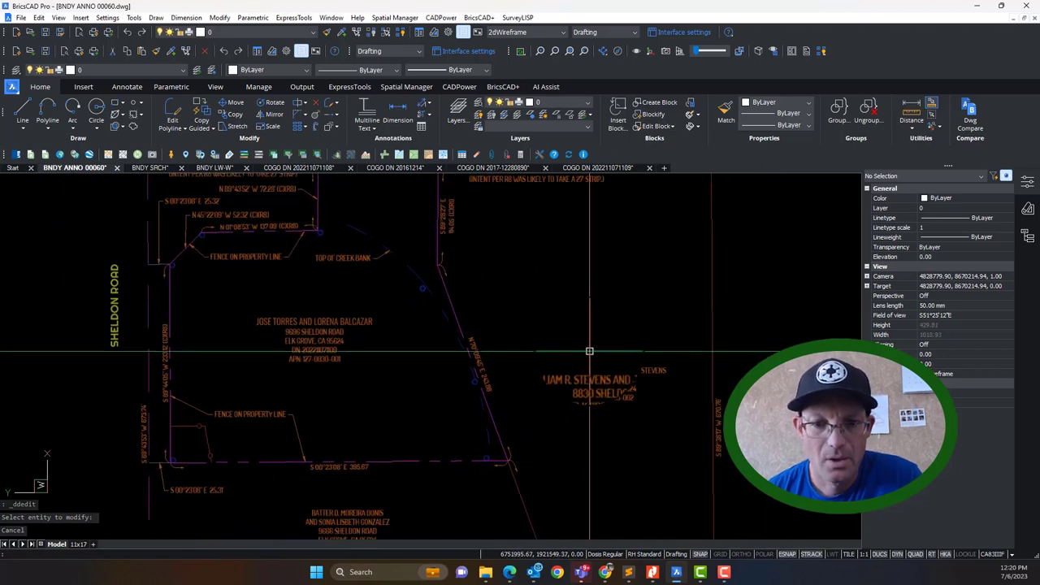
scroll(487, 390, "up", 4)
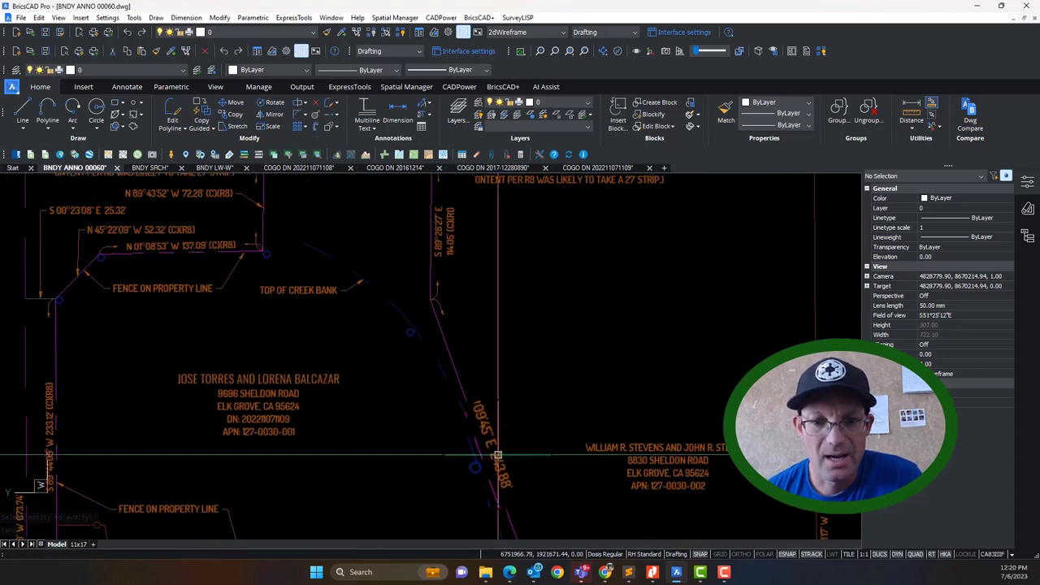
scroll(499, 435, "up", 5)
left_click(515, 413)
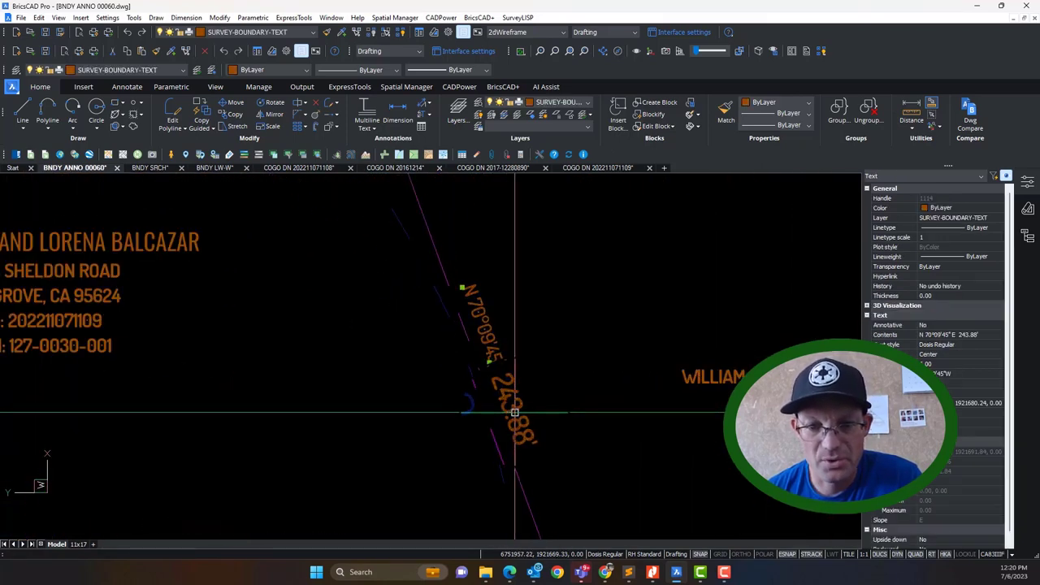
double_click(515, 413)
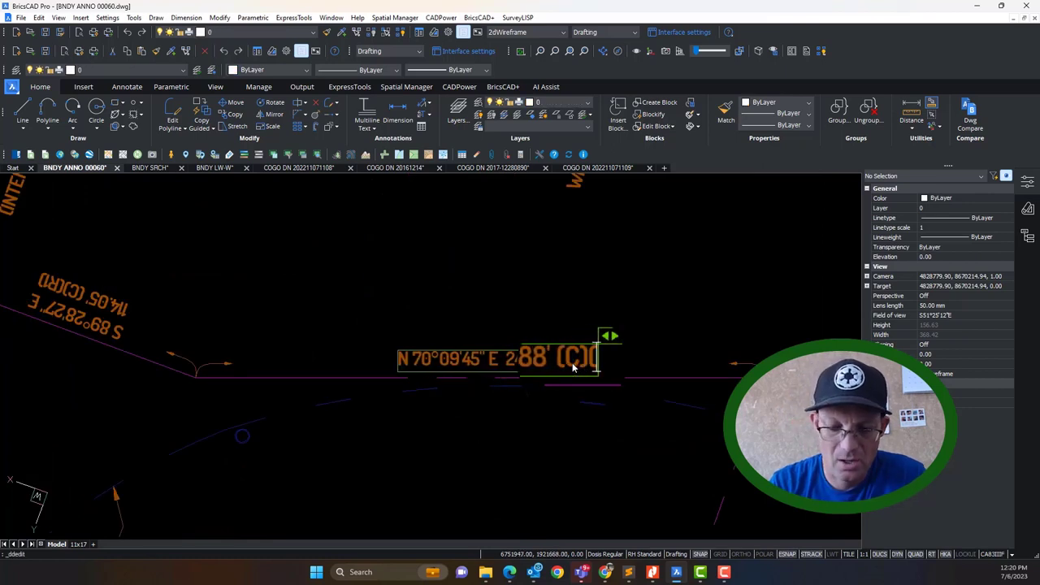
key("Return")
scroll(561, 325, "down", 8)
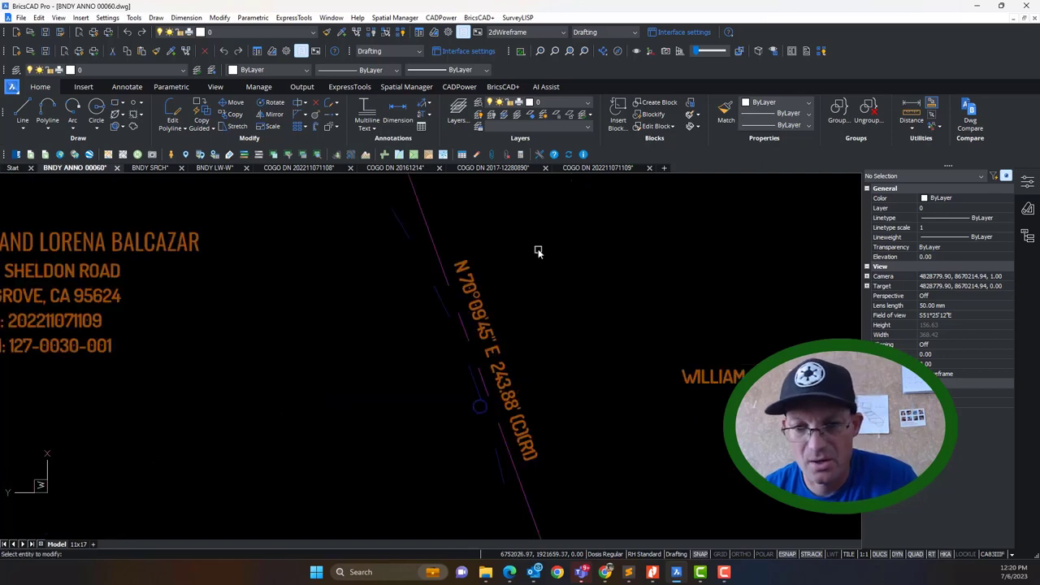
scroll(568, 322, "up", 5)
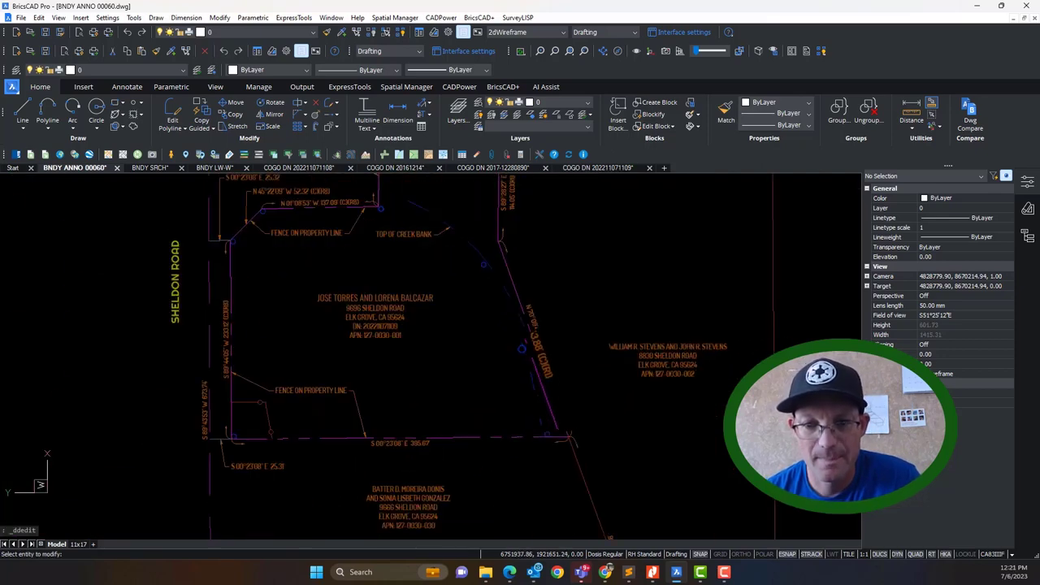
Step: Examine the diagonal creek-side boundary line and how it continues through the neighbouring parcels to the overall tract boundary
scroll(553, 382, "down", 5)
middle_click_drag(567, 386, 567, 389)
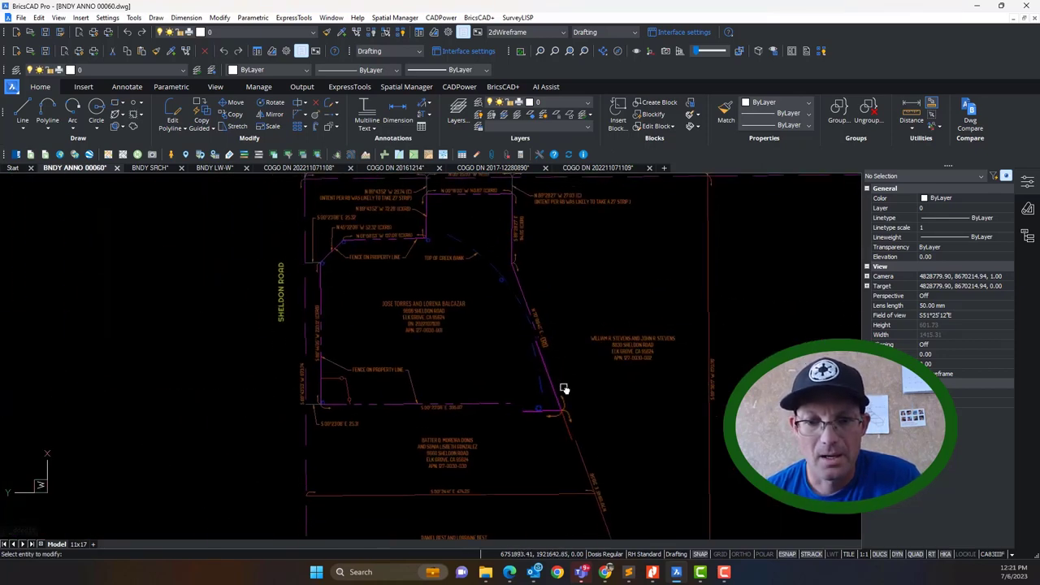
scroll(561, 350, "up", 2)
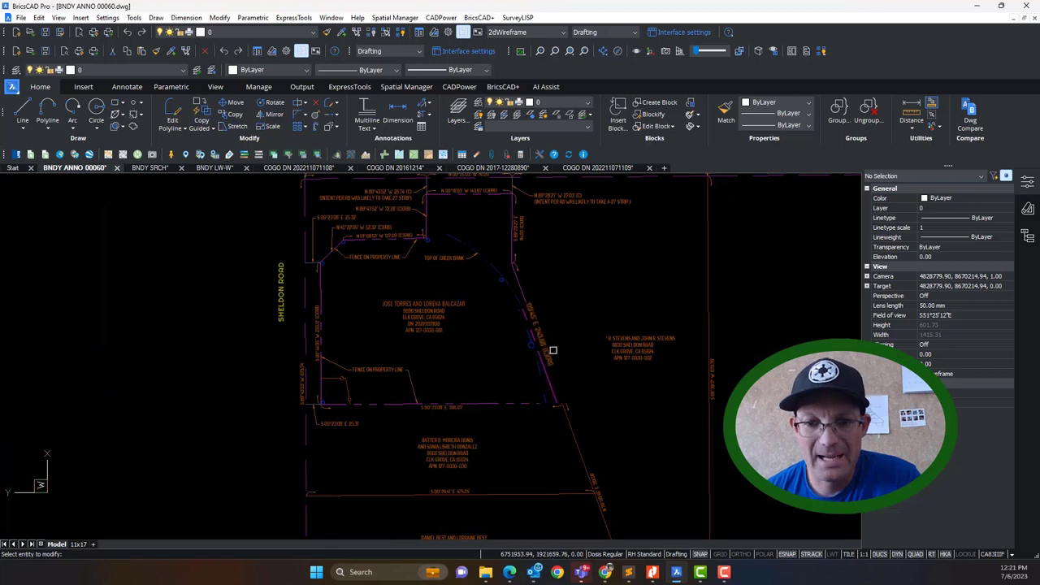
scroll(569, 378, "down", 4)
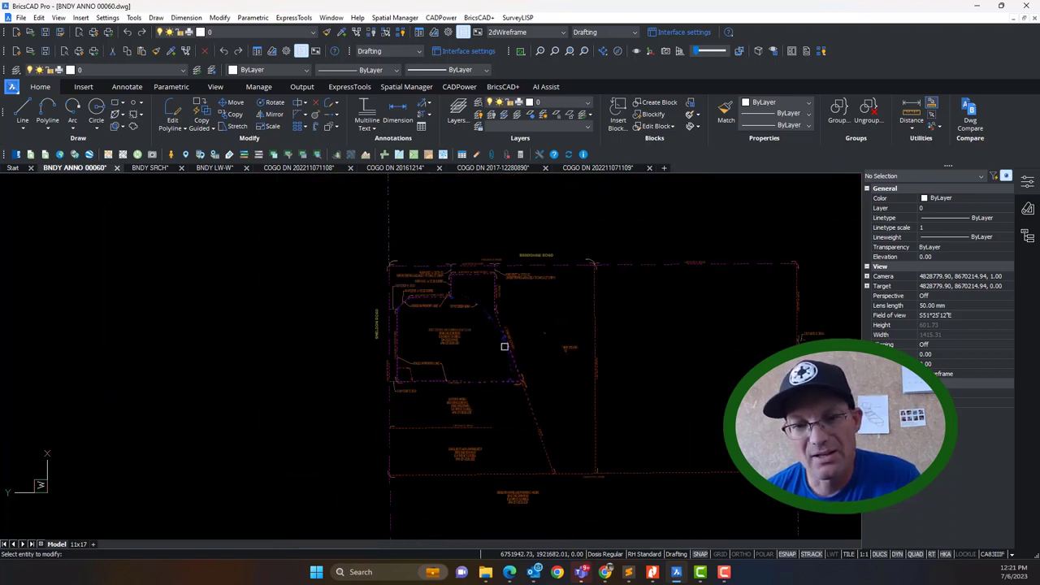
scroll(564, 387, "up", 2)
scroll(552, 303, "down", 4)
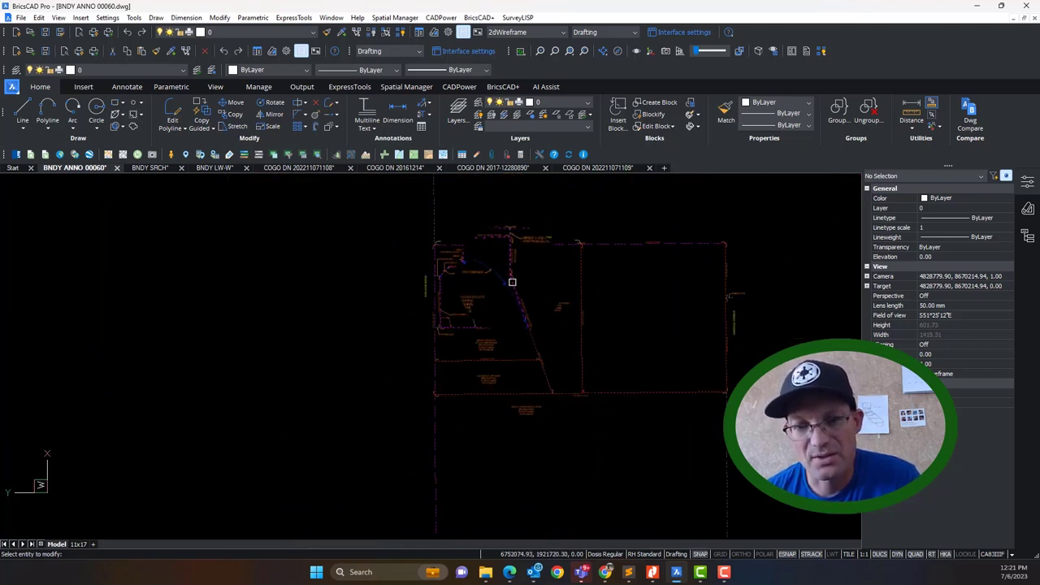
scroll(508, 274, "up", 3)
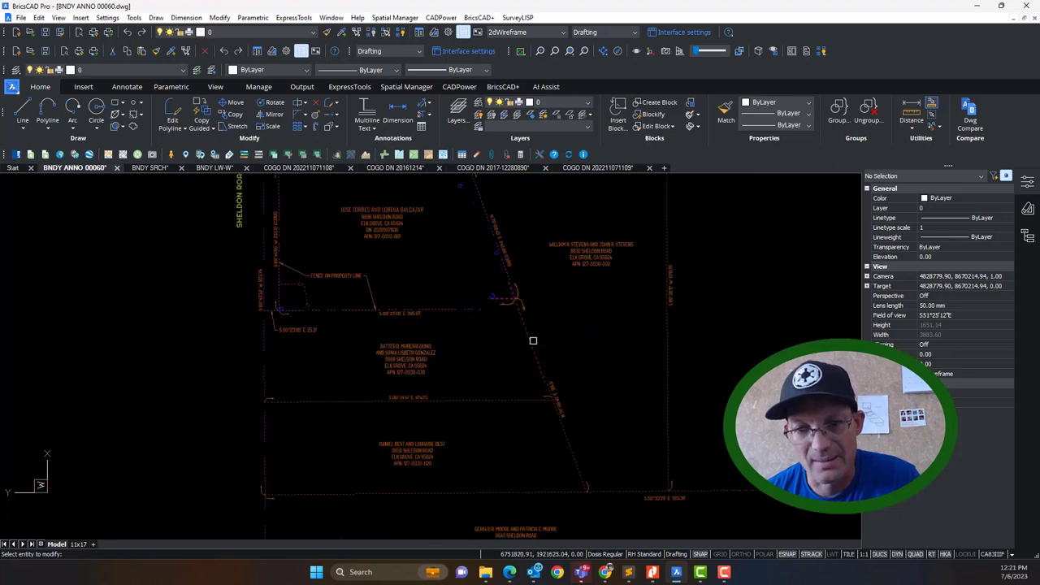
scroll(658, 394, "down", 1)
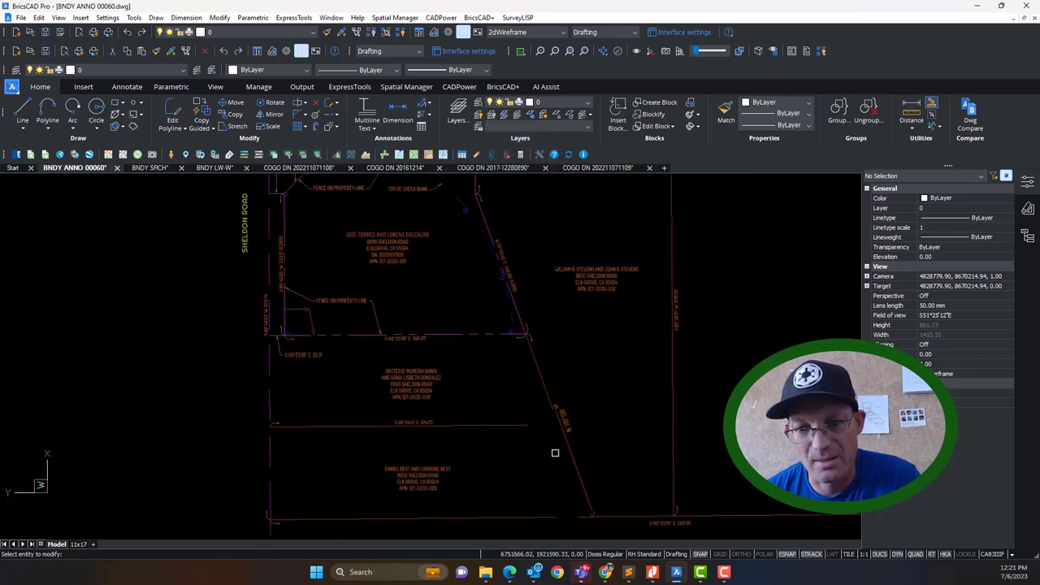
scroll(581, 371, "up", 2)
key("Escape")
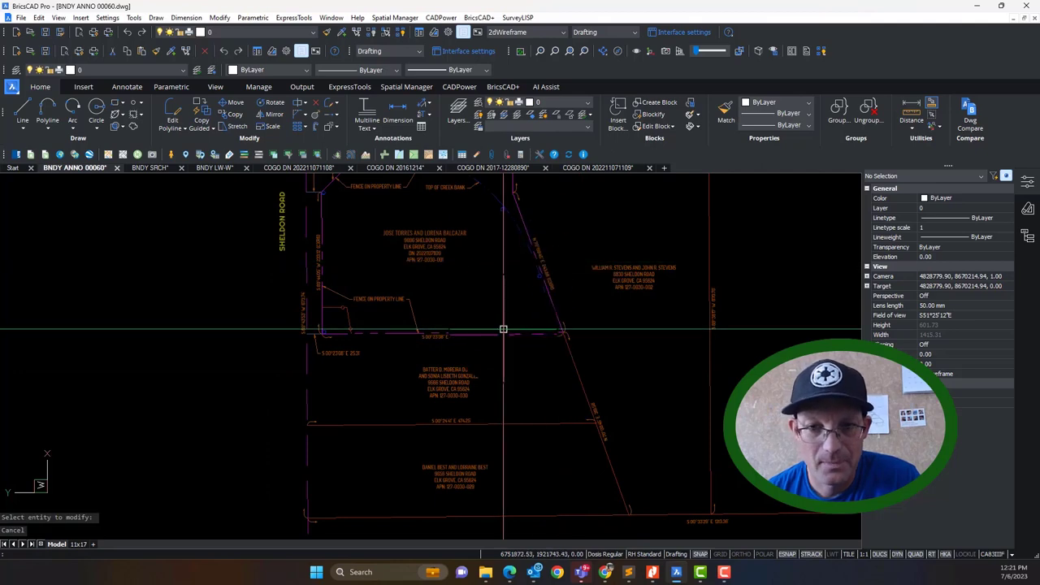
Step: Append "(C)(R1)" to the S 00°23'08" E 395.67' boundary label
scroll(501, 328, "up", 3)
mouse_move(346, 309)
middle_mouse_down()
mouse_move(474, 290)
mouse_move(501, 314)
middle_mouse_up()
double_click(525, 362)
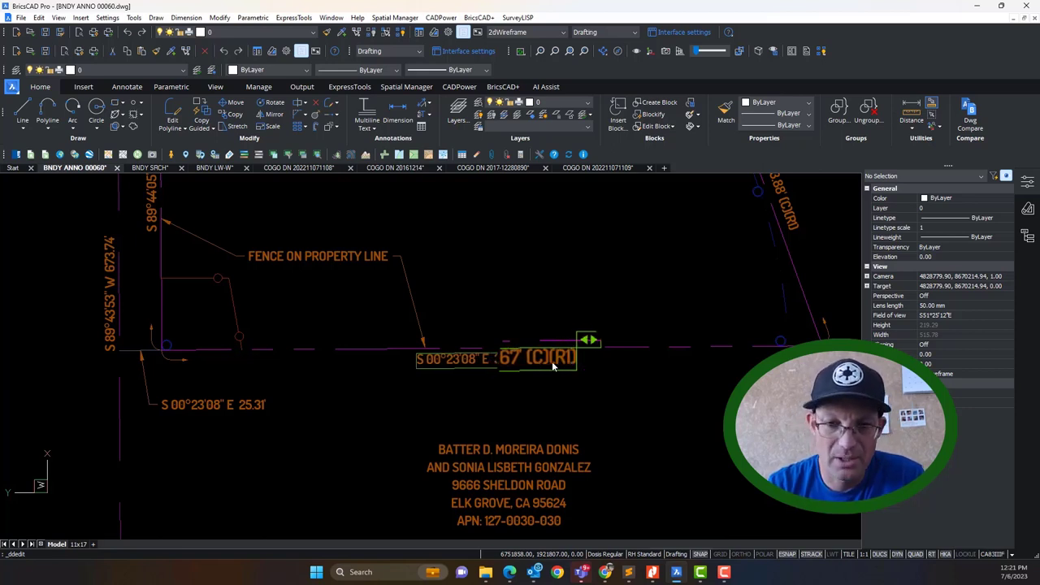
left_click(587, 395)
key("Escape")
Step: Examine the 395.67' boundary line from end to end, including its corners and the nearby S 00°23'08" E 25.31' label
scroll(552, 402, "down", 4)
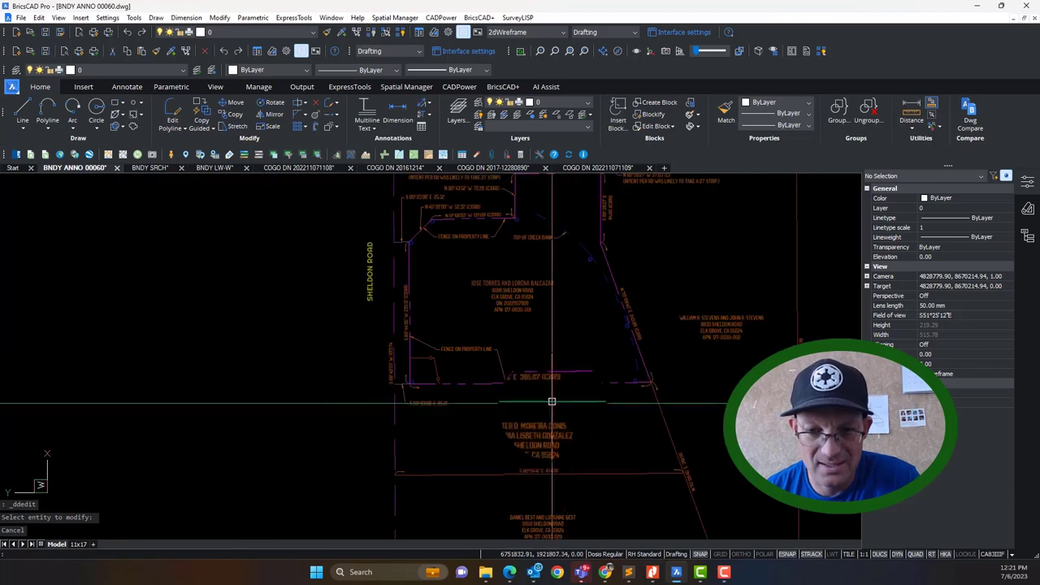
scroll(552, 401, "up", 4)
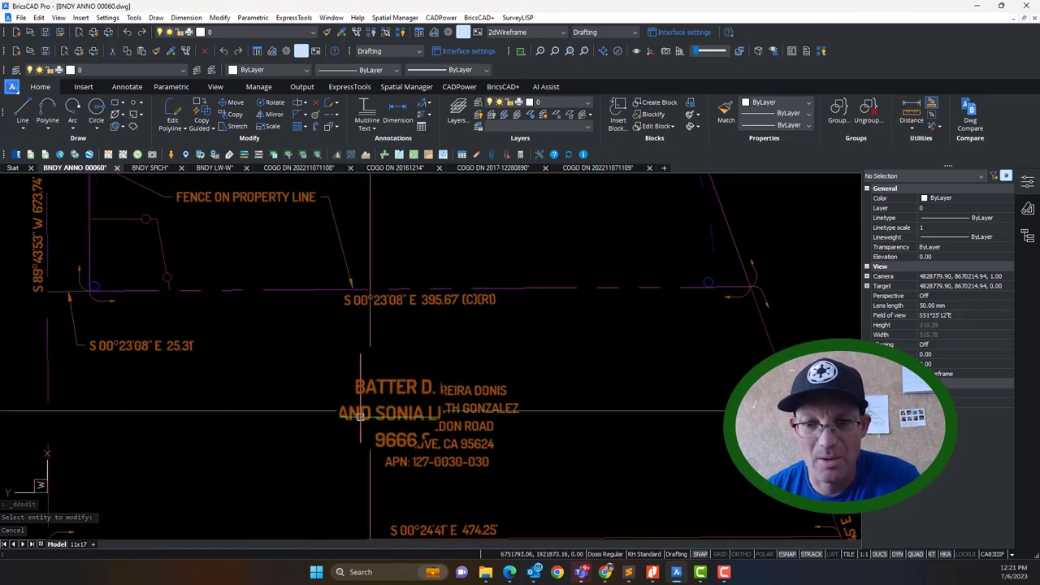
scroll(360, 415, "down", 4)
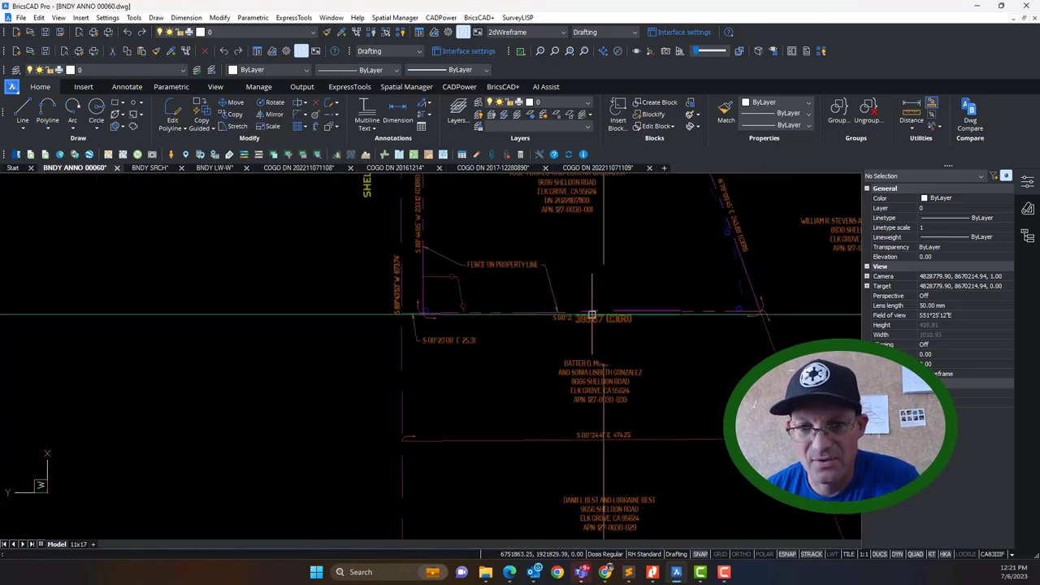
scroll(678, 348, "up", 3)
scroll(397, 355, "down", 2)
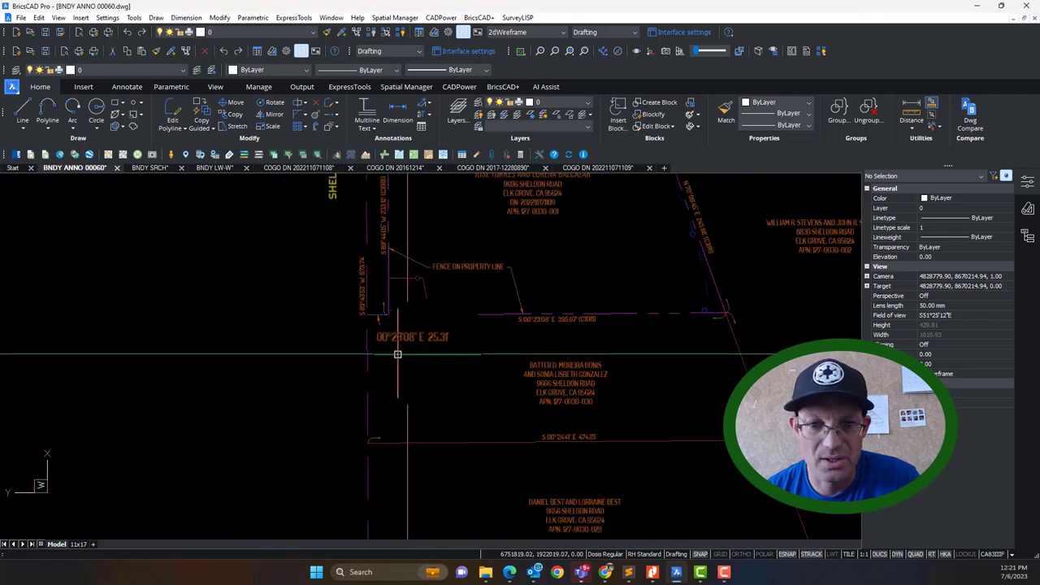
scroll(506, 347, "up", 4)
scroll(622, 342, "down", 2)
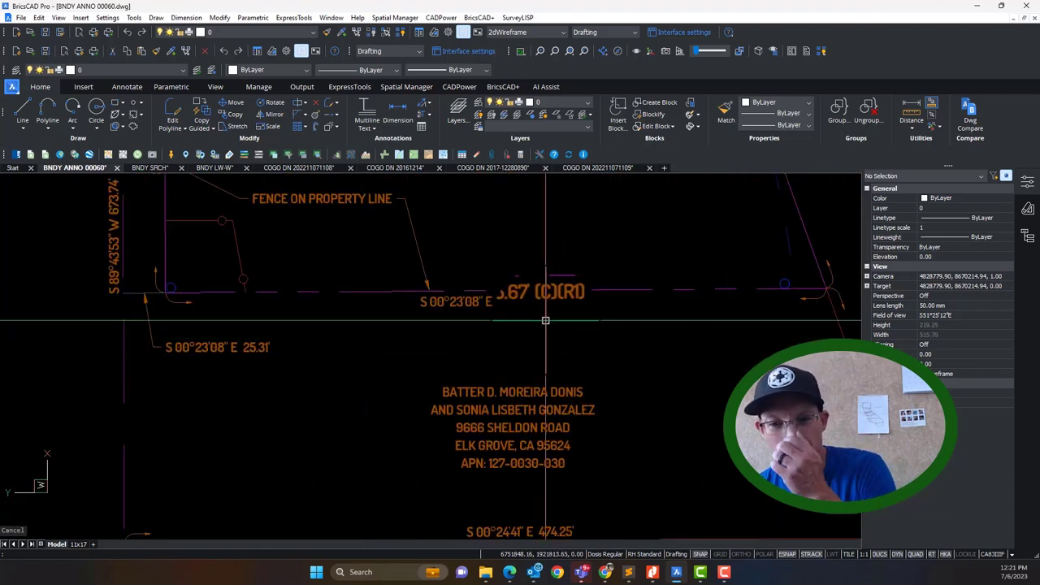
scroll(545, 320, "down", 3)
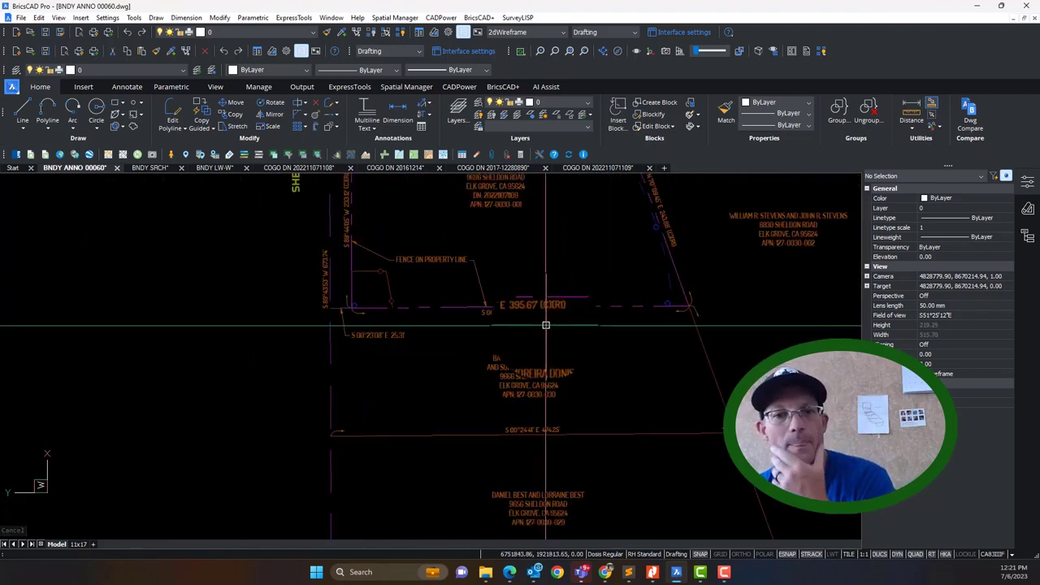
mouse_move(410, 324)
middle_mouse_down()
mouse_move(423, 339)
mouse_move(418, 478)
mouse_move(422, 425)
middle_mouse_up()
scroll(485, 430, "up", 2)
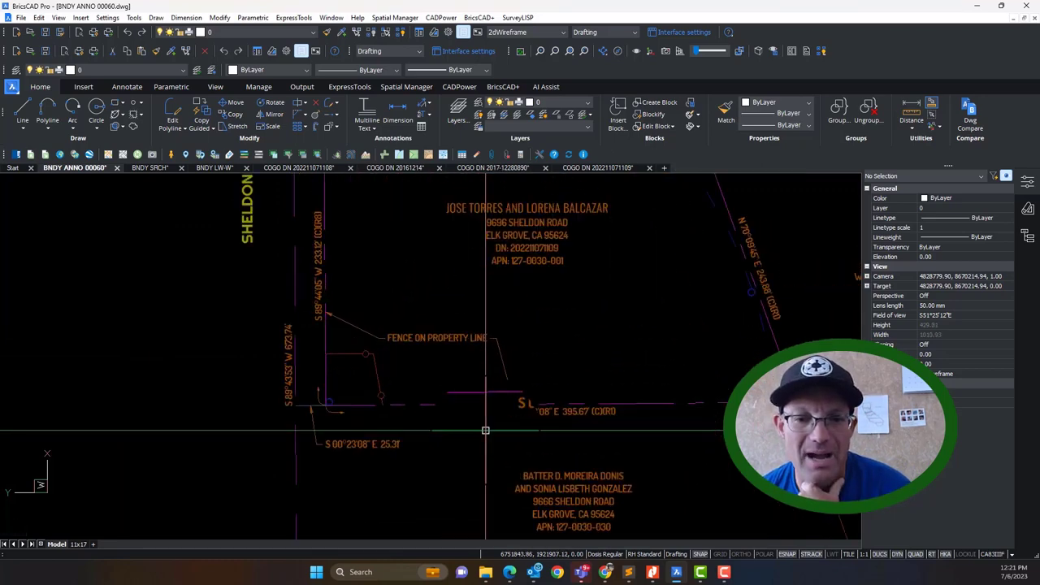
middle_click_drag(617, 414, 585, 345)
scroll(620, 334, "down", 3)
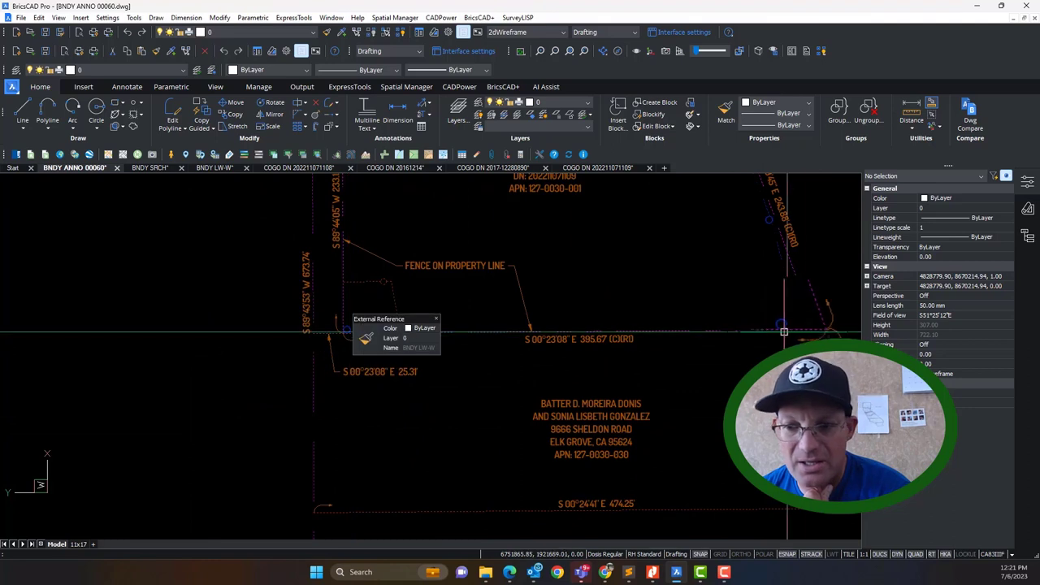
Step: Remove the "(R1)" tag from the S 00°23'08" E 395.67' label, leaving only "(C)"
scroll(691, 337, "up", 4)
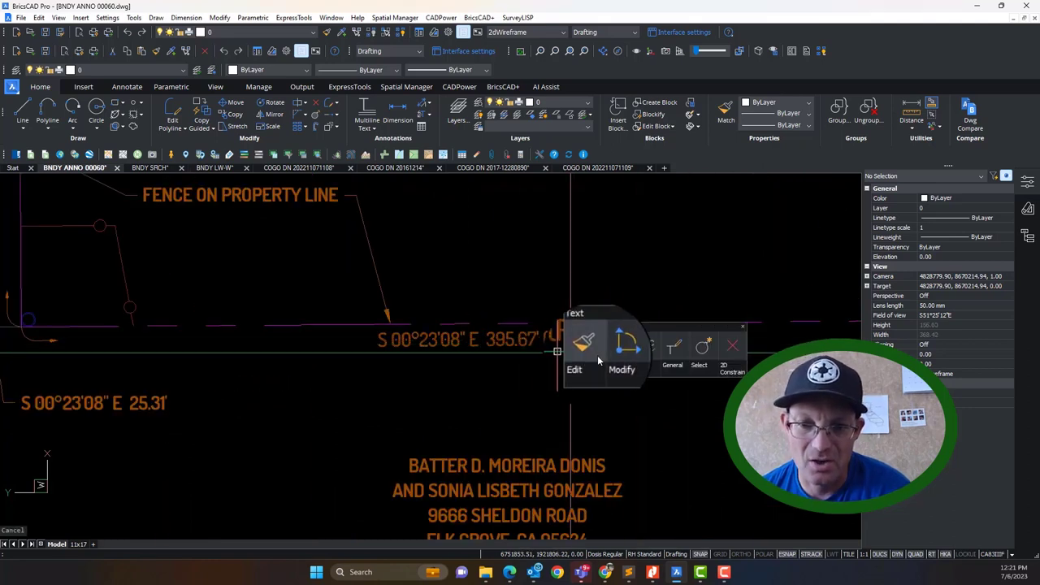
left_click(593, 340)
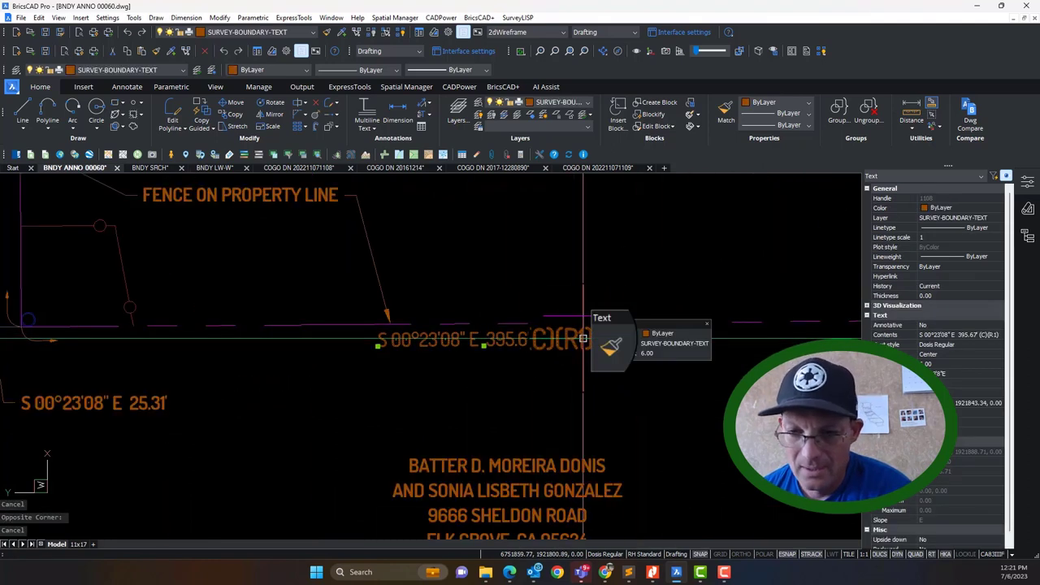
left_click_drag(566, 340, 607, 346)
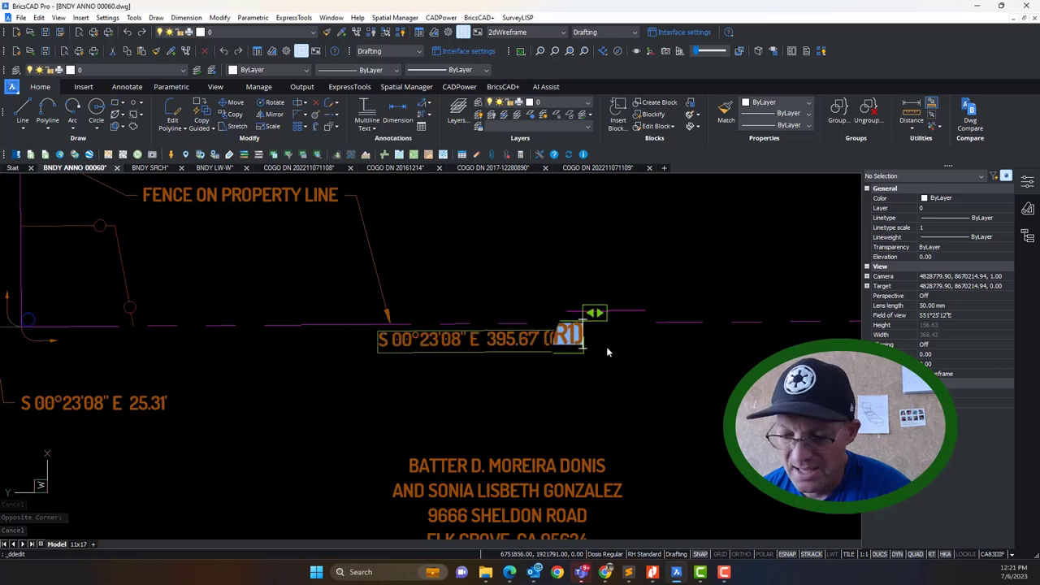
key("Delete")
left_click(656, 423)
scroll(643, 414, "down", 4)
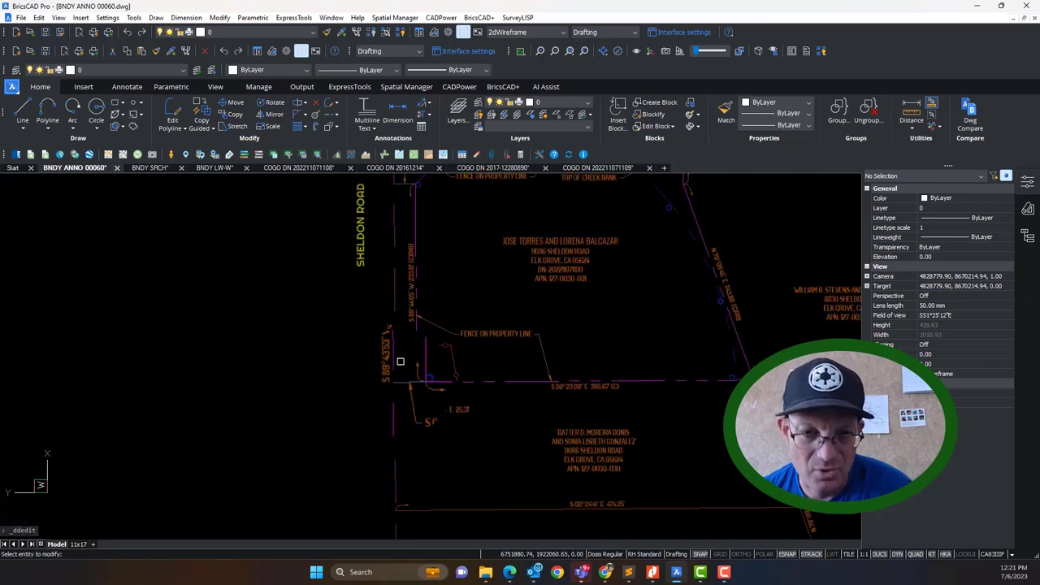
scroll(508, 411, "up", 3)
key("Escape")
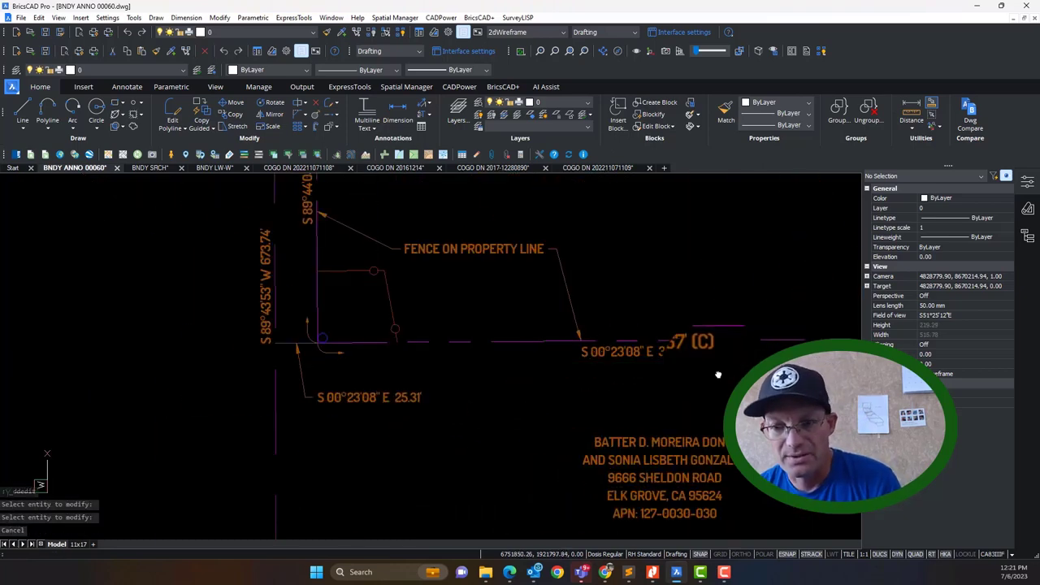
Step: Insert the PRETTY CROWS FOOT LEFT L2 block at scale 1 in the open space below the 395.67' line, near its creek-side corner
middle_click_drag(719, 374, 574, 371)
scroll(571, 371, "down", 2)
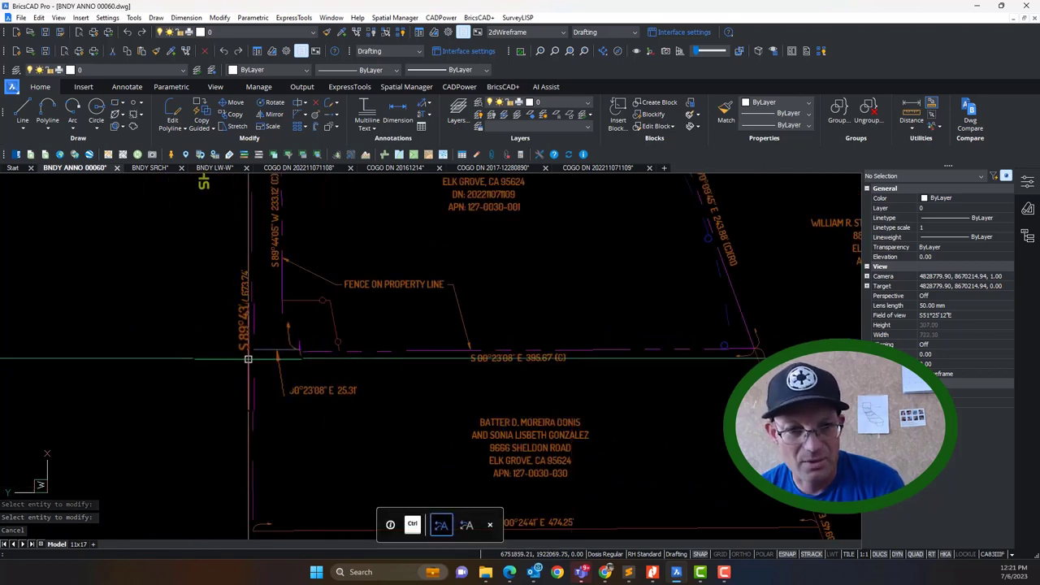
scroll(740, 359, "up", 3)
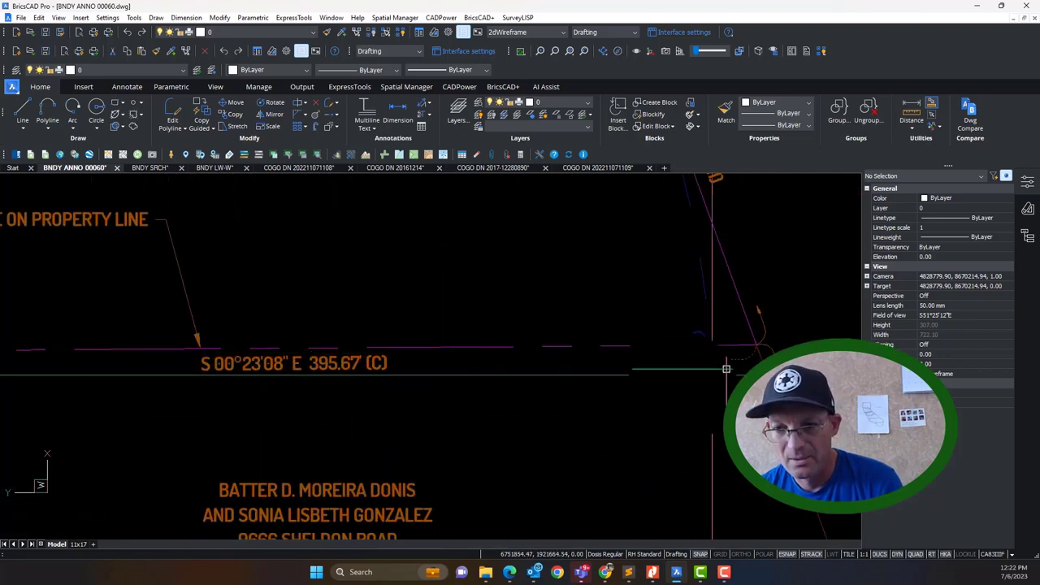
scroll(707, 386, "down", 5)
scroll(651, 390, "up", 1)
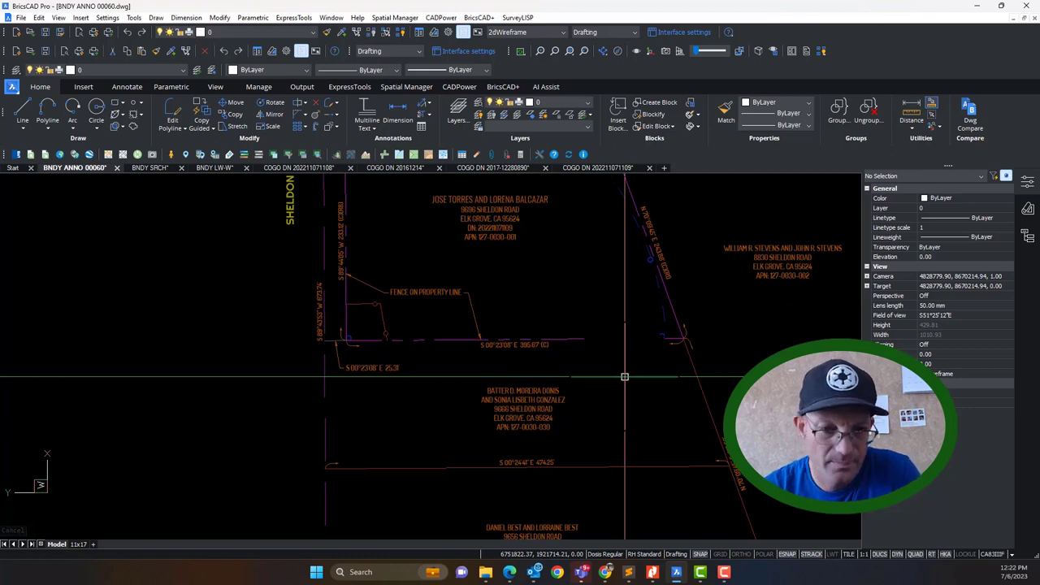
type("i")
key("Return")
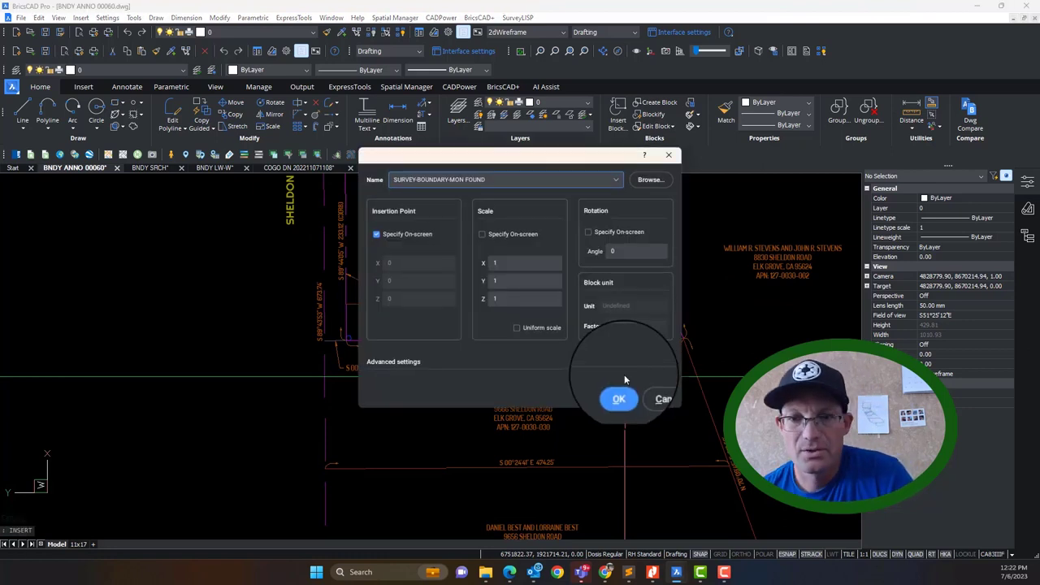
left_click(616, 182)
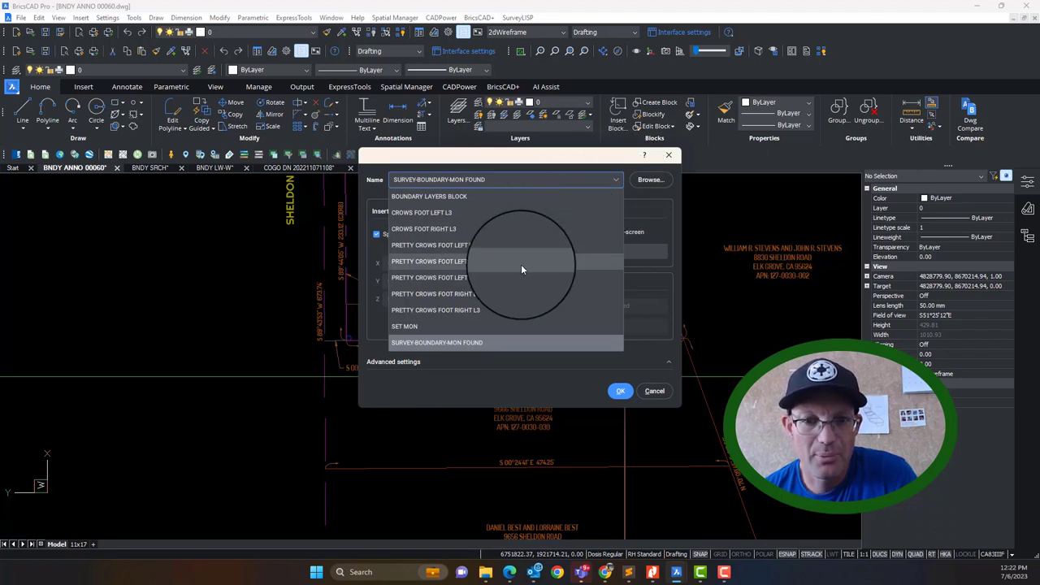
left_click(521, 263)
left_click(621, 391)
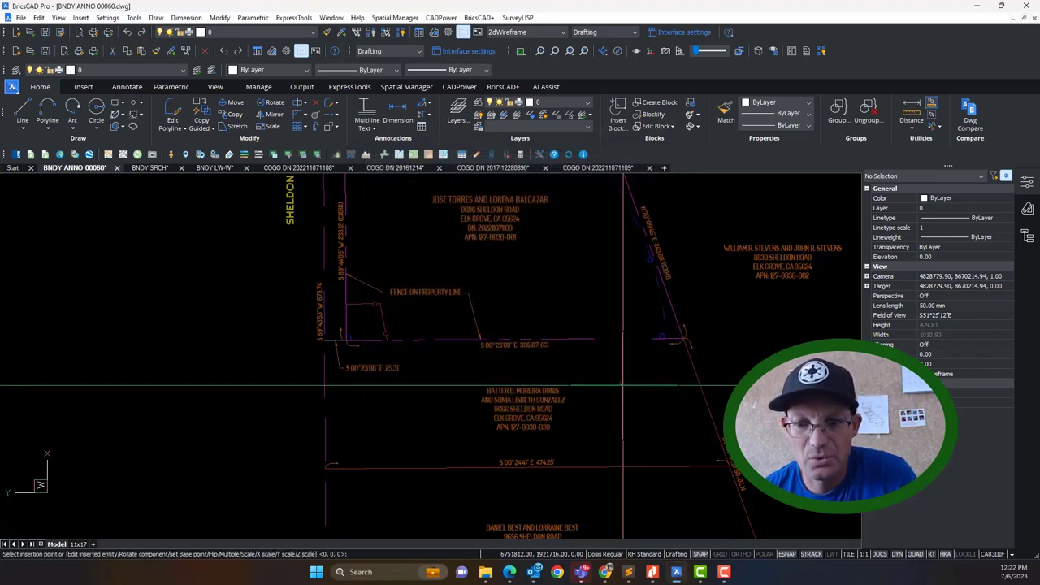
scroll(623, 387, "up", 3)
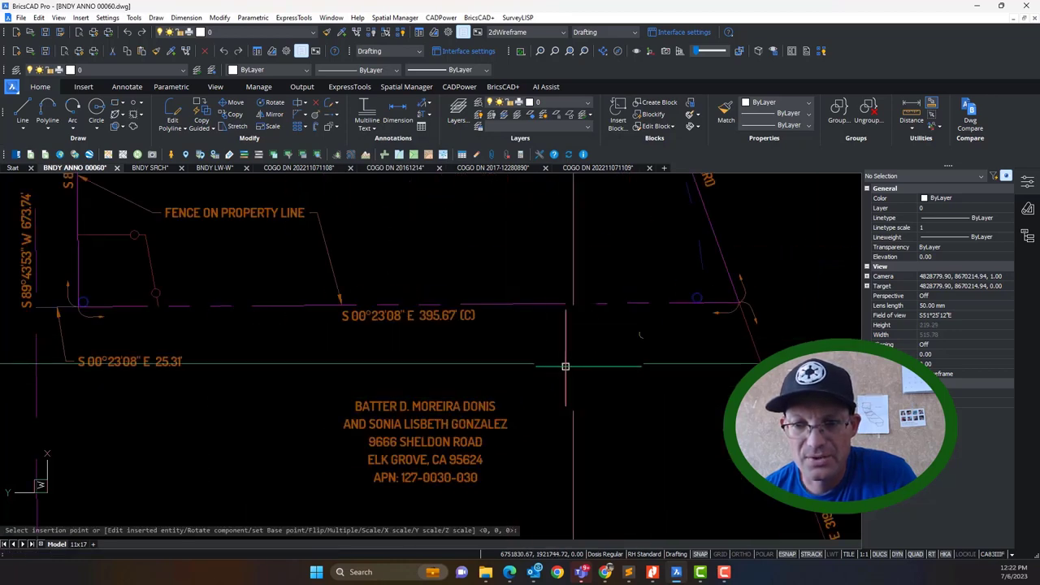
key("Escape")
Step: Insert the PRETTY CROWS FOOT RIGHT L2 block at scale 1 just beside the left crow's foot
key("Return")
left_click(605, 182)
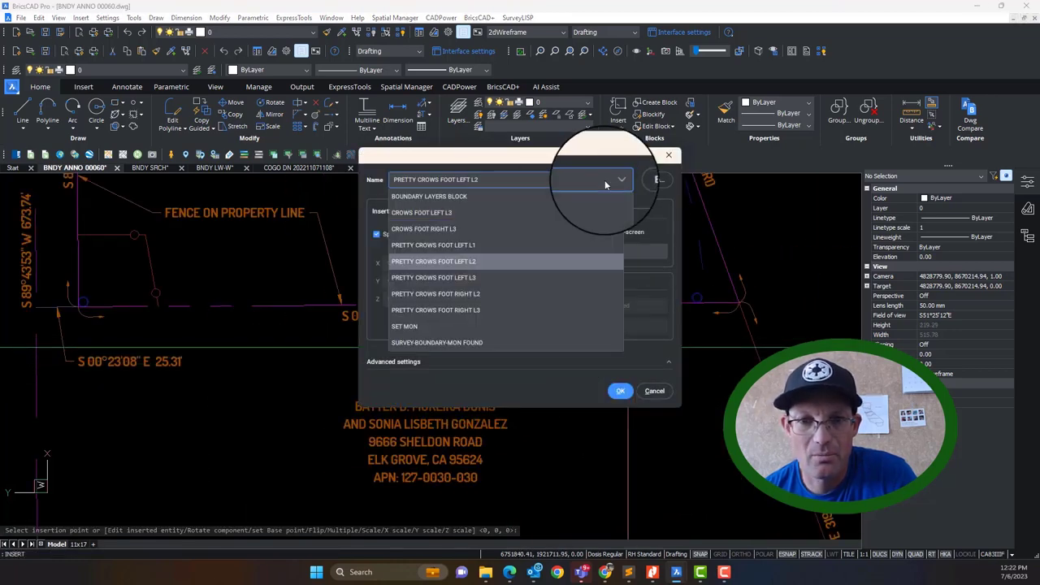
left_click(484, 294)
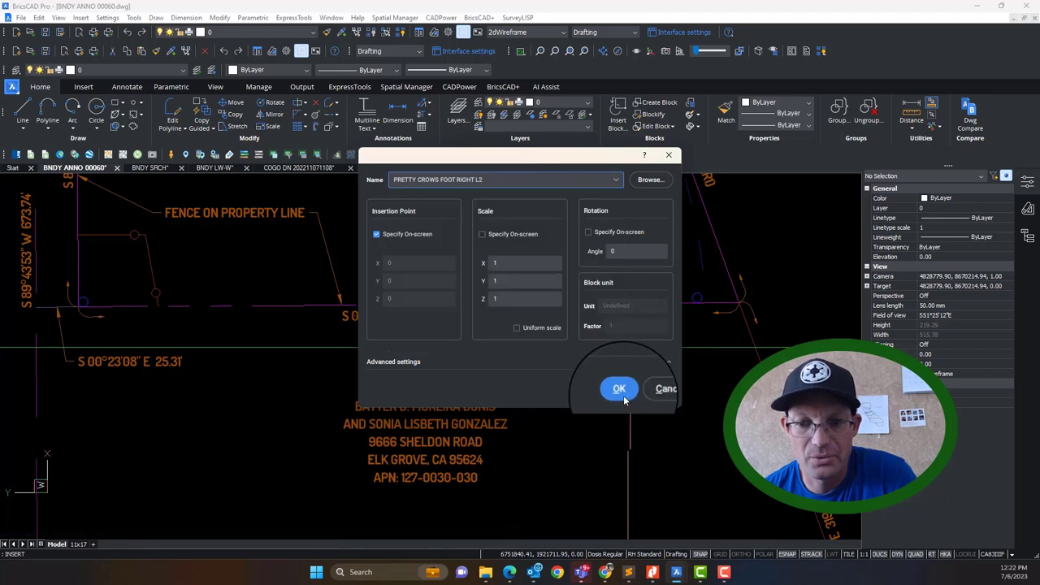
left_click(619, 390)
scroll(626, 329, "up", 5)
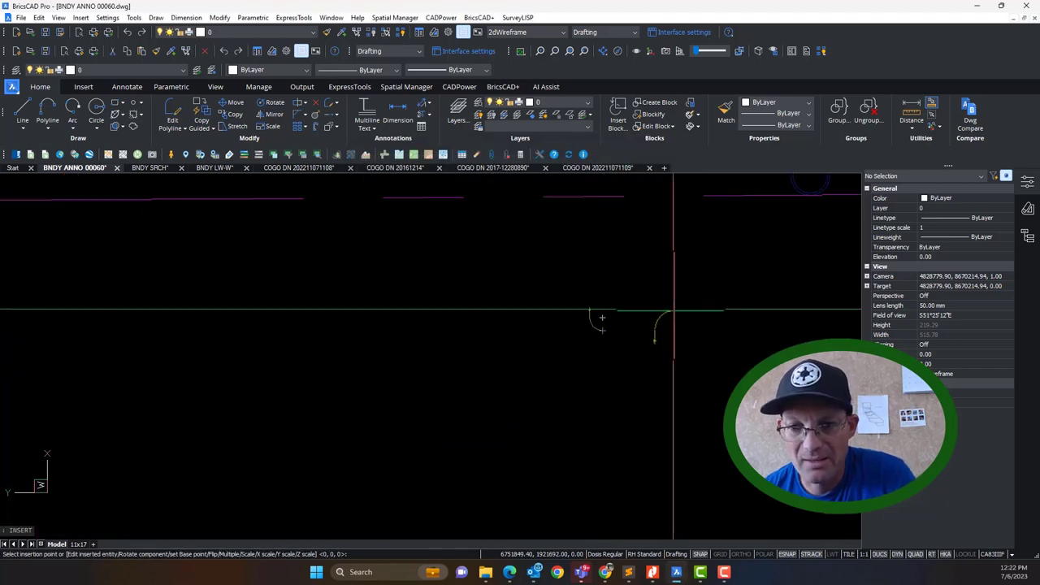
left_click(656, 312)
key("Escape")
Step: Scale both inserted crow's foot blocks by a factor of 60 about a point on the right one
scroll(720, 366, "down", 3)
middle_click_drag(721, 367, 578, 370)
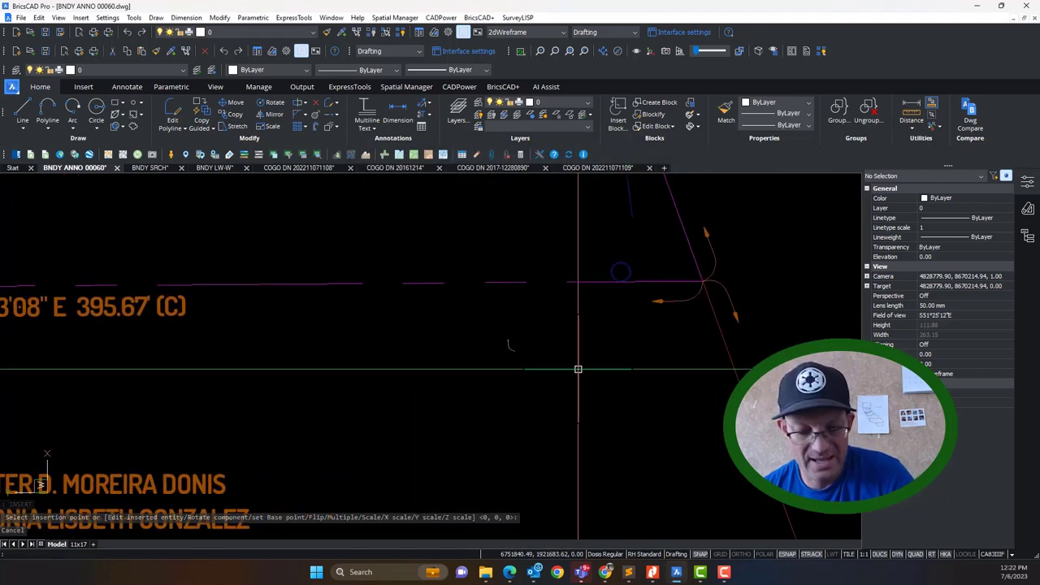
type("sc")
key("Return")
left_click(578, 373)
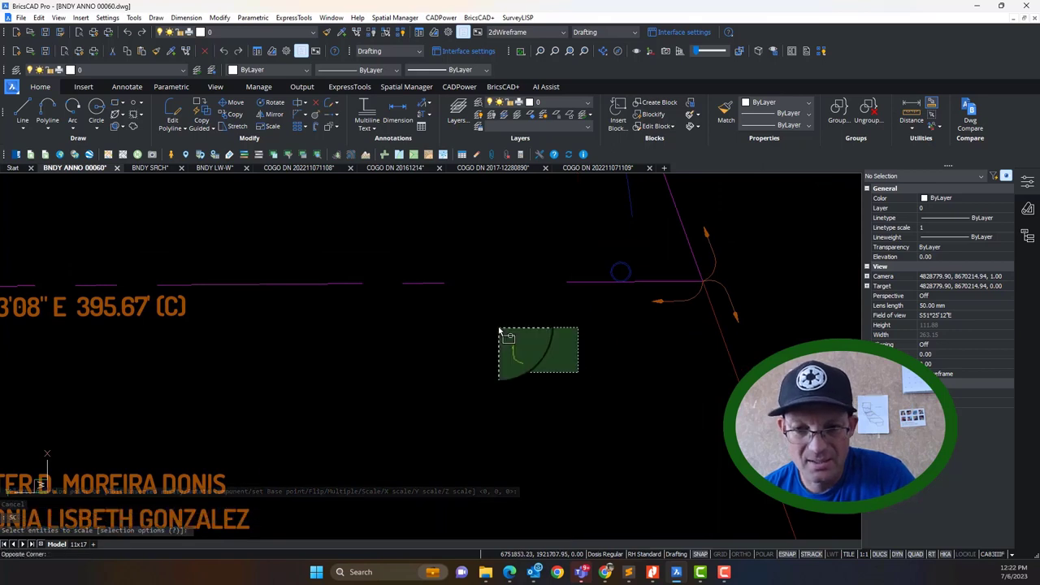
left_click(536, 335)
key("Return")
left_click(542, 343)
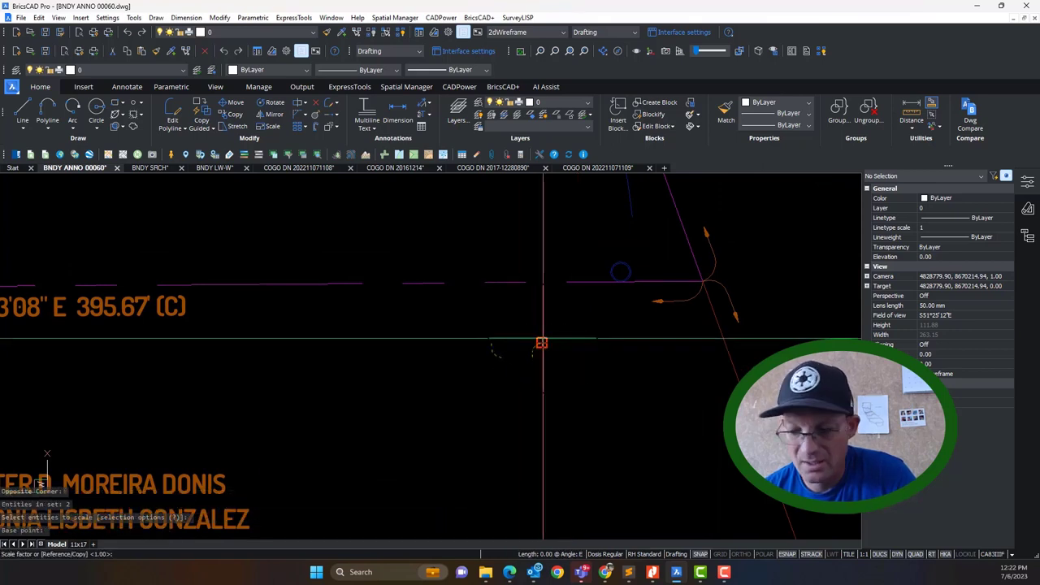
type("60")
key("Return")
scroll(542, 358, "down", 4)
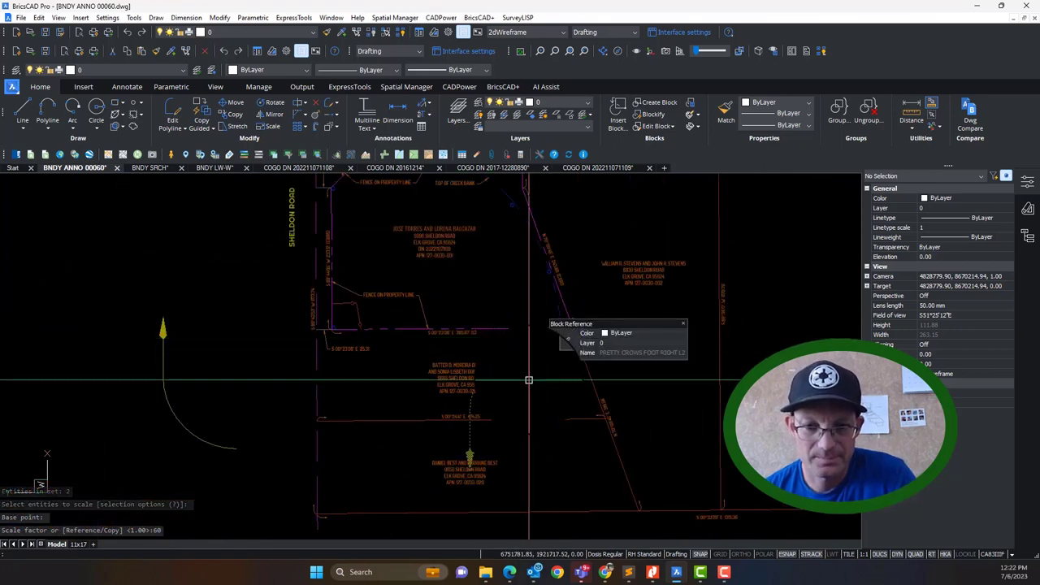
Step: Undo the factor-60 scaling of the two inserted crow's foot blocks
key("ctrl+z")
key("ctrl+z")
key("ctrl+z")
key("ctrl+z")
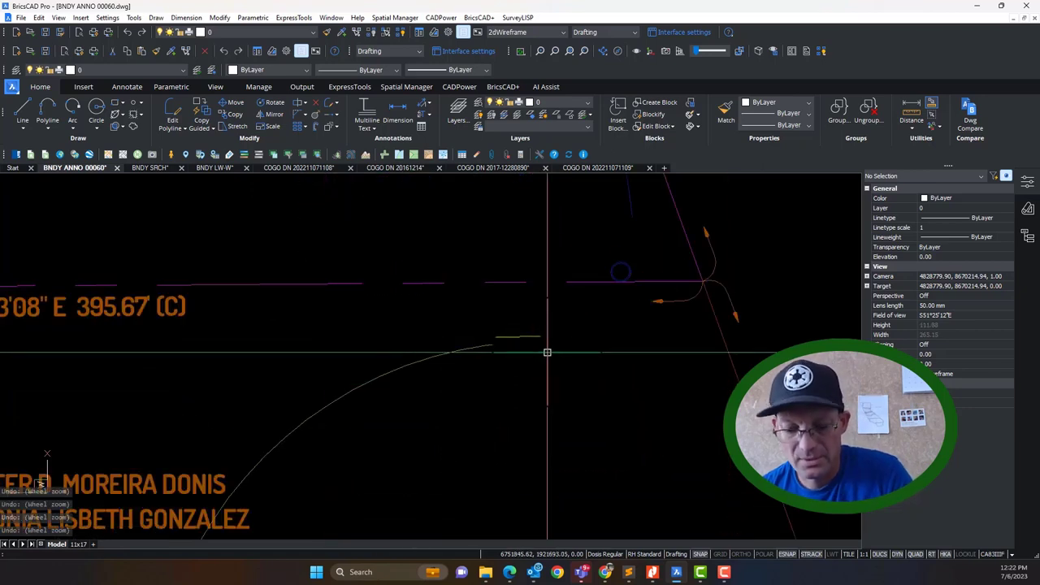
Step: Scale both crow's foot blocks by a factor of 6 about a point on the right one
type("sc")
key("Return")
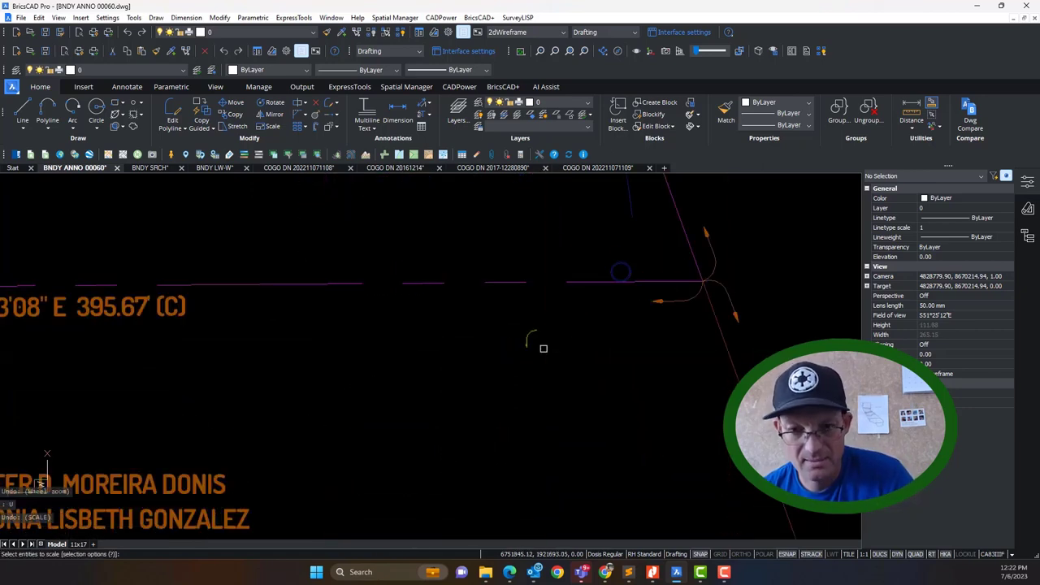
left_click(569, 388)
left_click(464, 315)
key("Return")
left_click(542, 342)
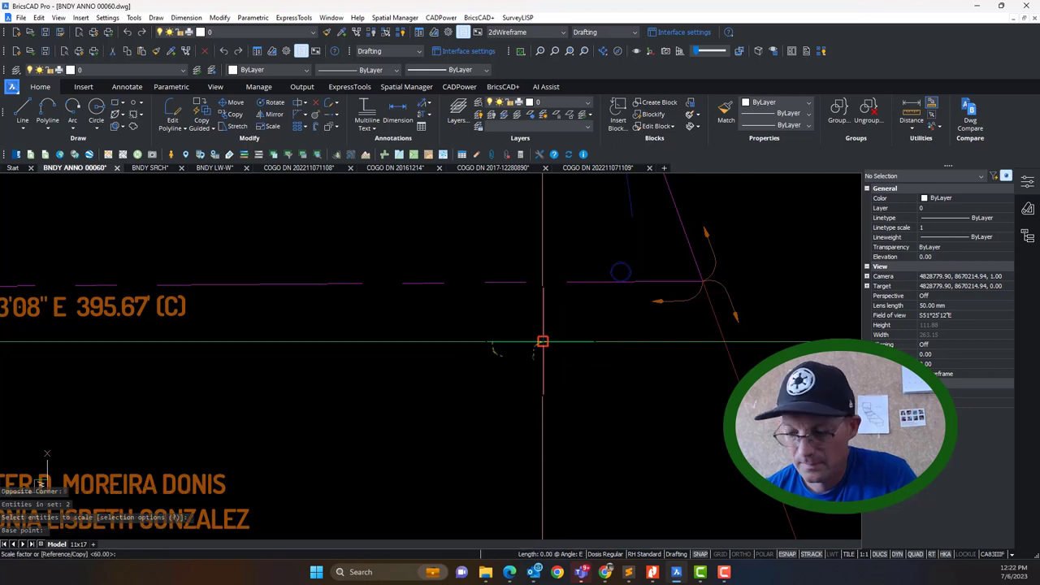
key("Return")
middle_click_drag(420, 338, 759, 344)
key("Escape")
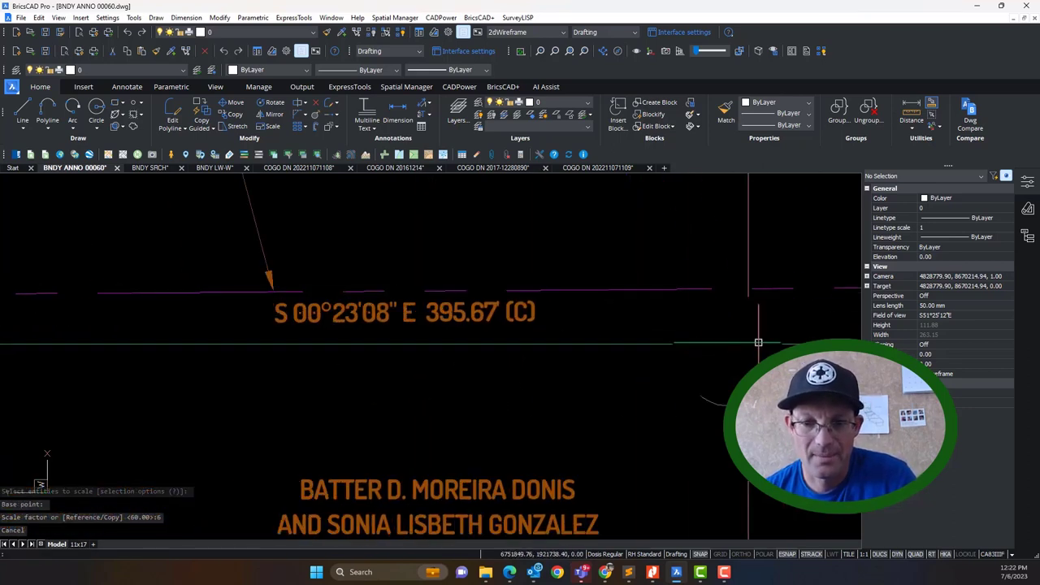
key("Escape")
Step: Try to rotate the left crow's foot block about its tail end
scroll(681, 356, "down", 3)
middle_click_drag(735, 379, 586, 363)
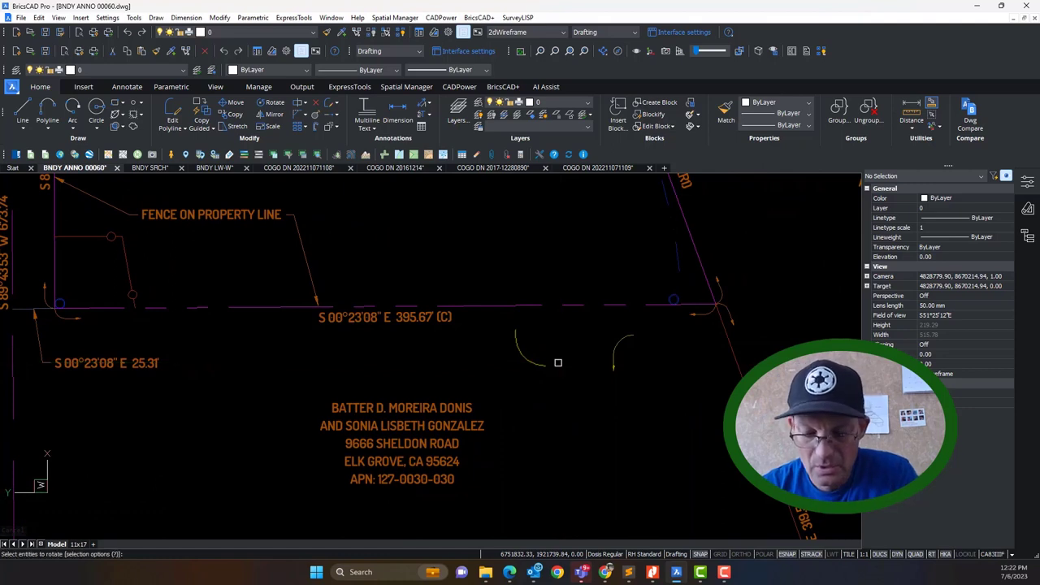
left_click(567, 382)
key("Return")
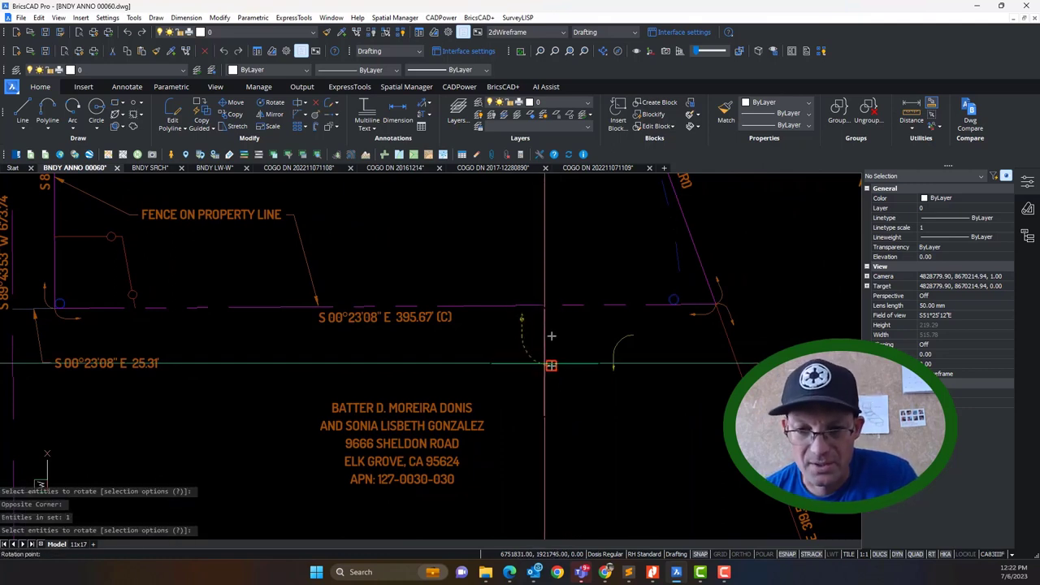
left_click(550, 366)
scroll(558, 332, "up", 3)
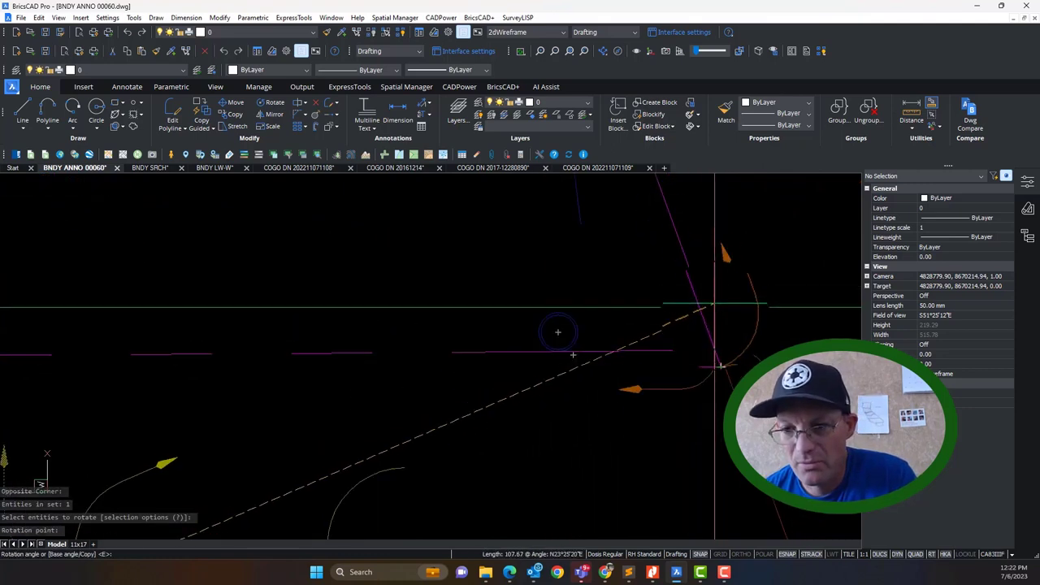
scroll(720, 347, "down", 3)
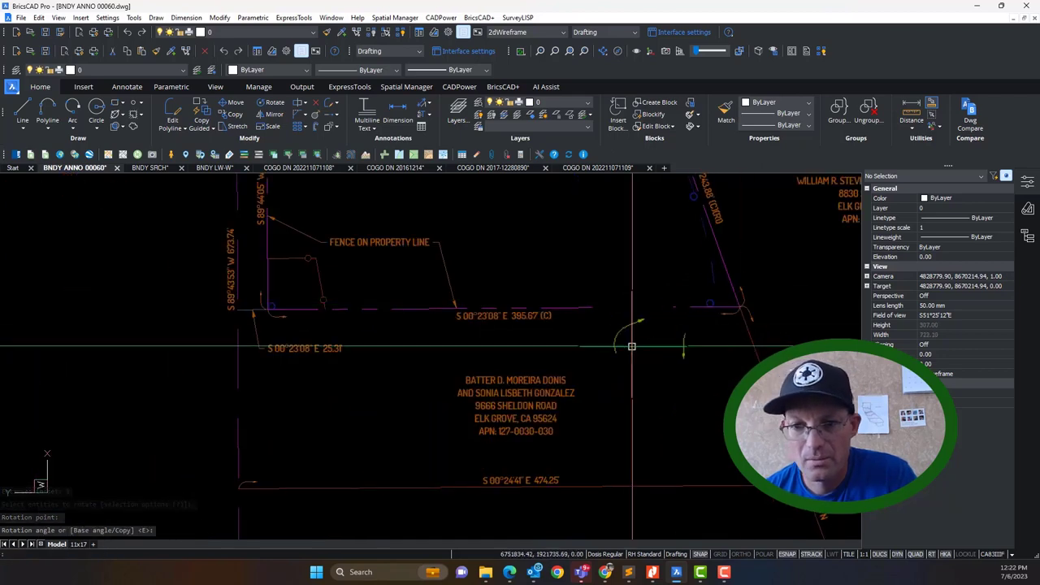
scroll(634, 344, "up", 4)
scroll(637, 343, "down", 2)
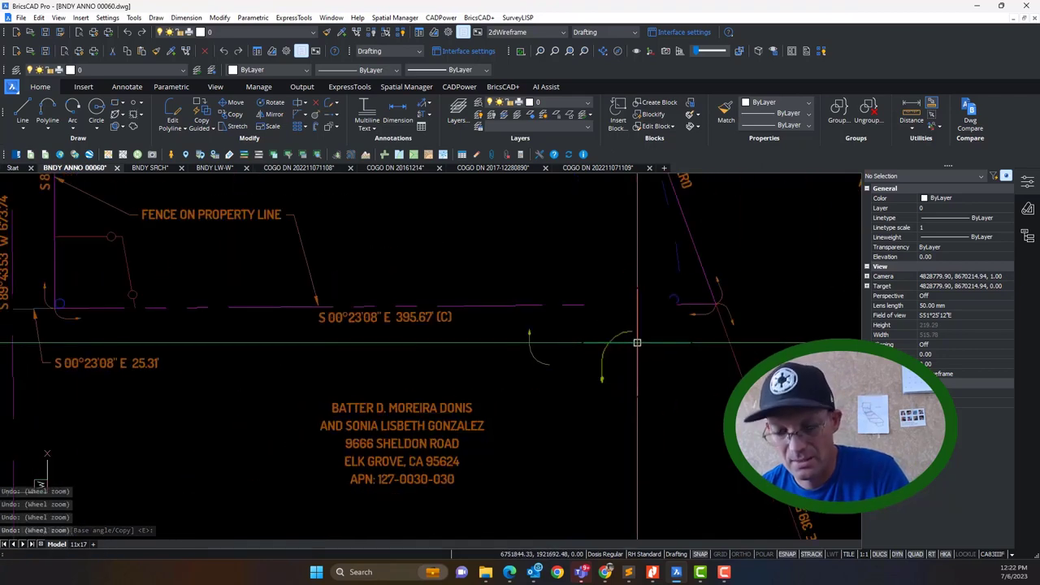
Step: Move the left crow's foot by its tail end onto the creek-side corner of the 395.67' line
type("m")
key("Return")
left_click(558, 402)
left_click(528, 323)
key("Return")
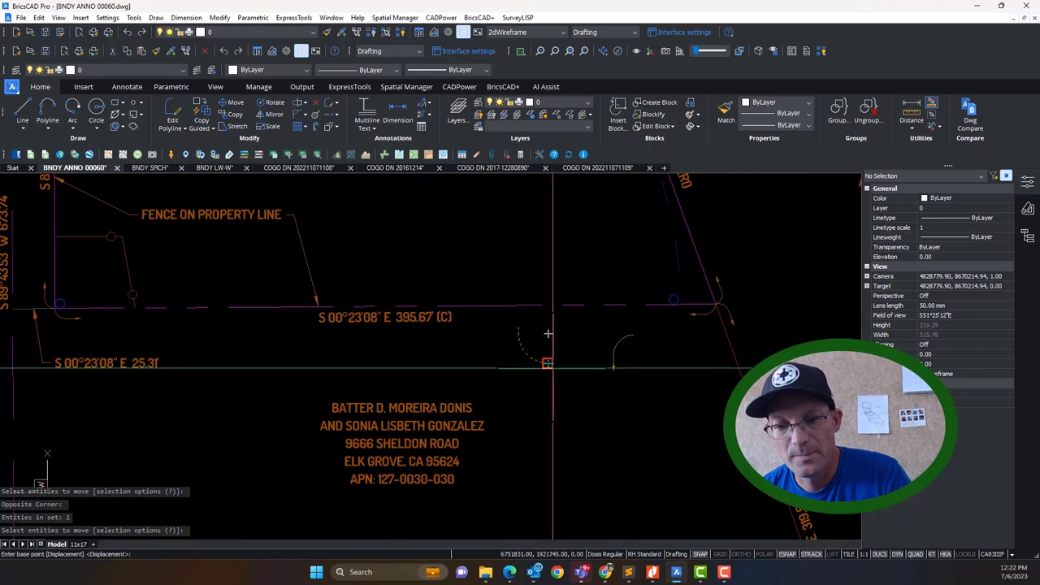
left_click(552, 366)
scroll(710, 318, "up", 2)
scroll(711, 321, "up", 5)
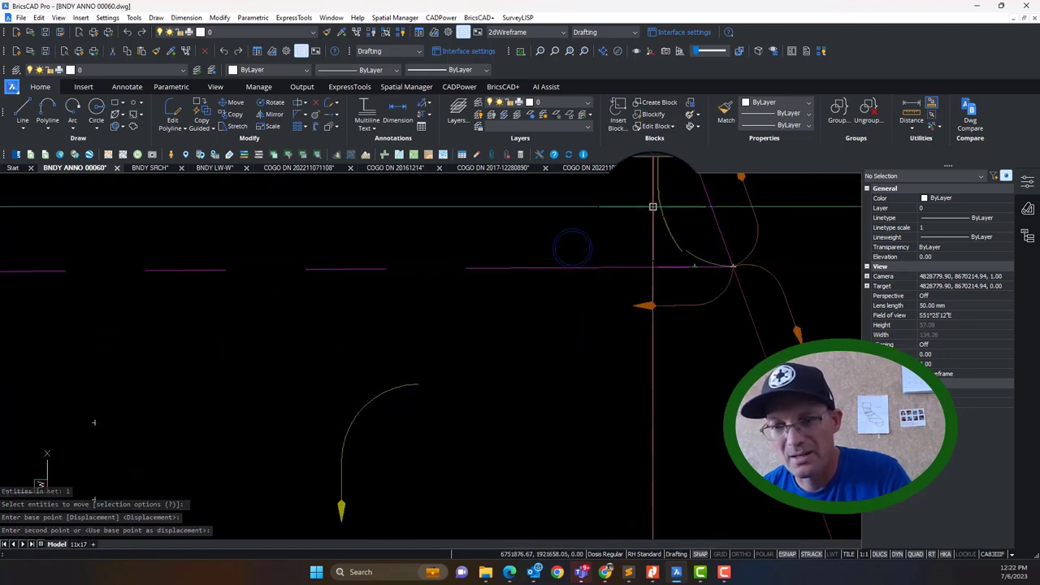
Step: Rotate the creek-side crow's foot about the corner using a base angle, aligning its arrow with the 395.67' line
key("Escape")
type("ro")
key("Return")
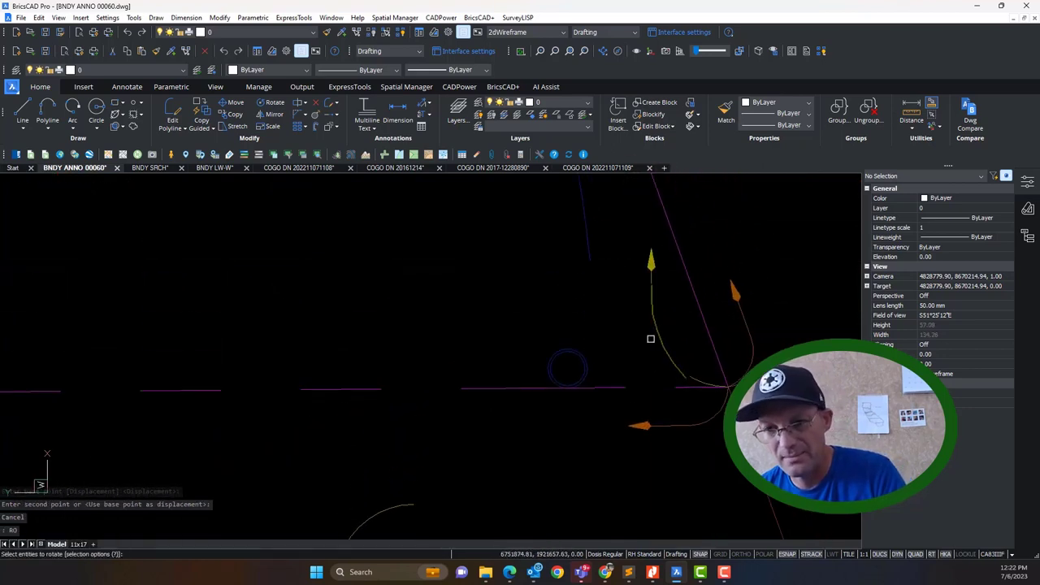
key("Return")
left_click(729, 388)
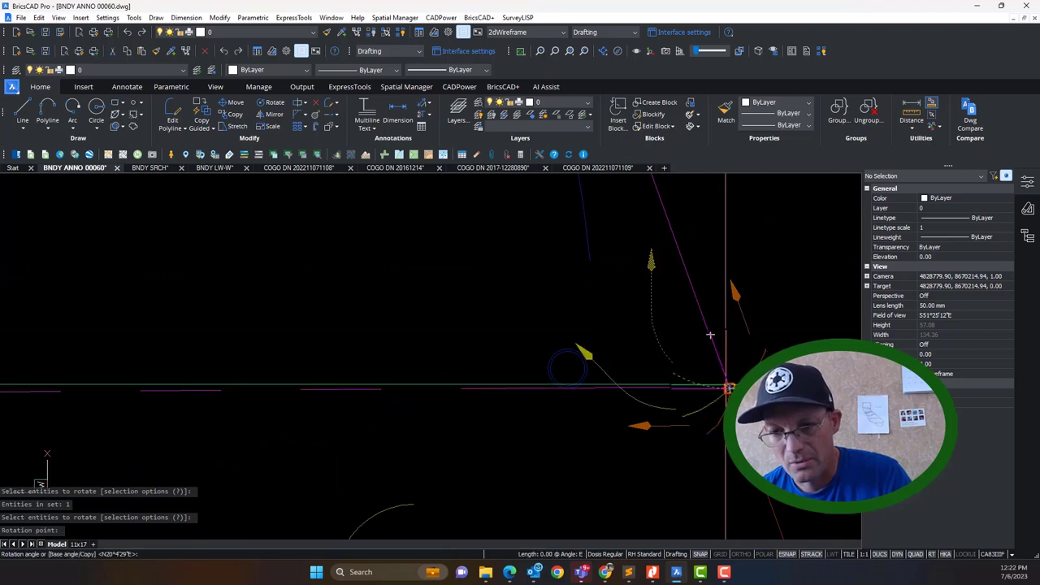
type("r")
key("Return")
left_click(728, 388)
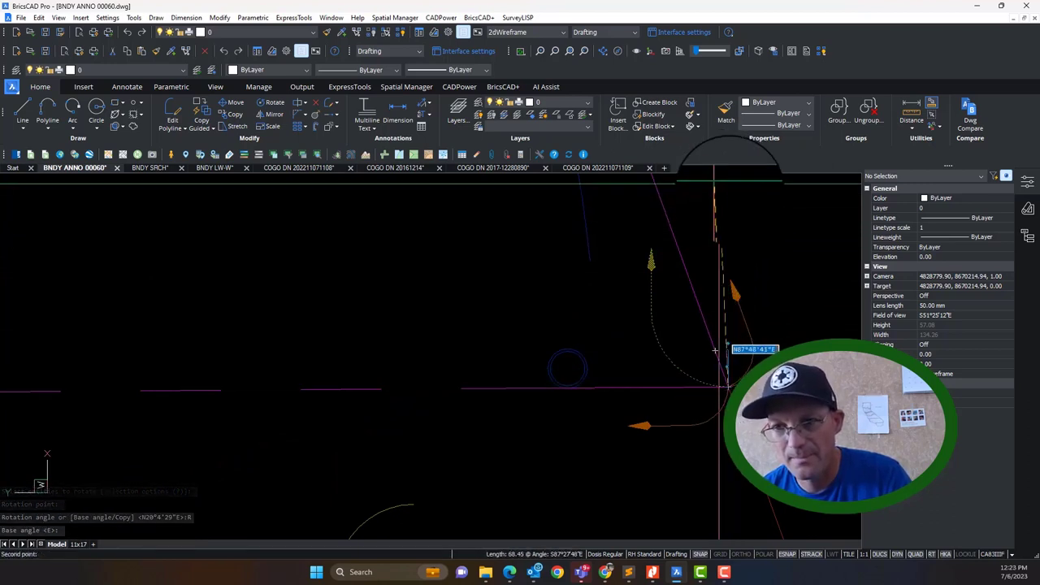
left_click(727, 193)
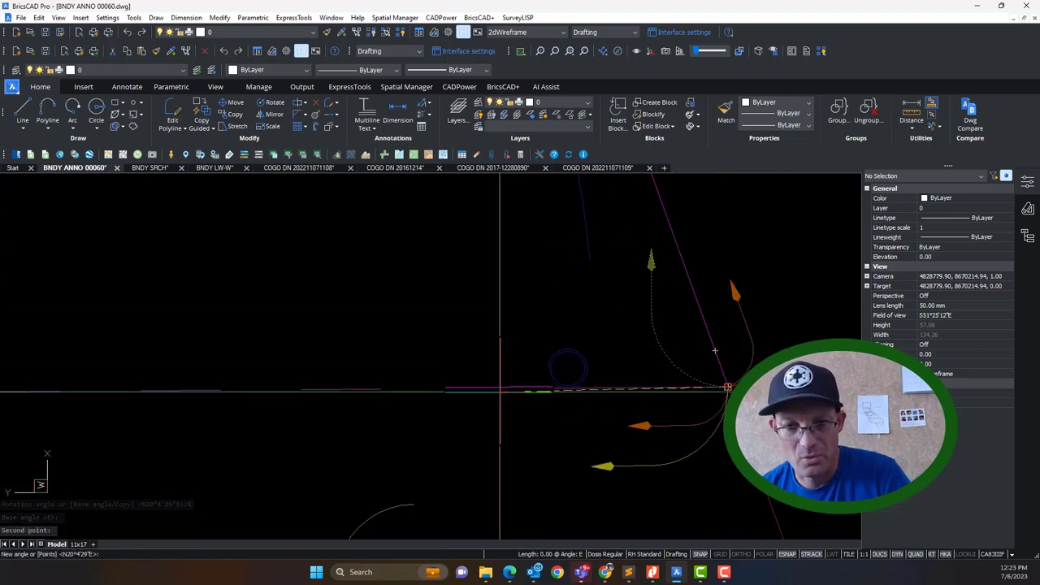
type("NEA")
key("Return")
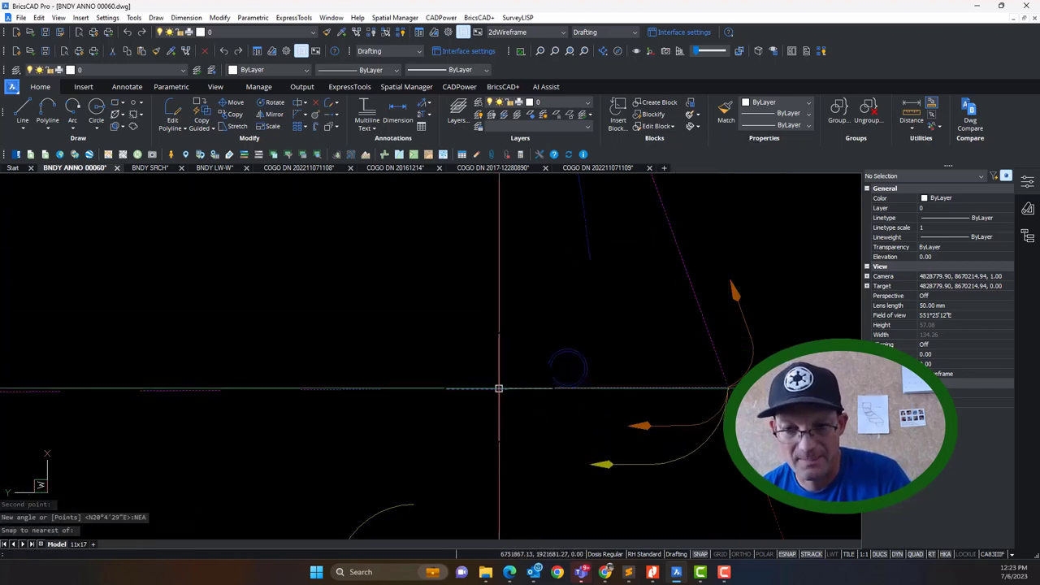
key("Escape")
Step: Move the remaining crow's foot by its tail end onto the Sheldon Road end of the 25.31' line
scroll(687, 396, "down", 2)
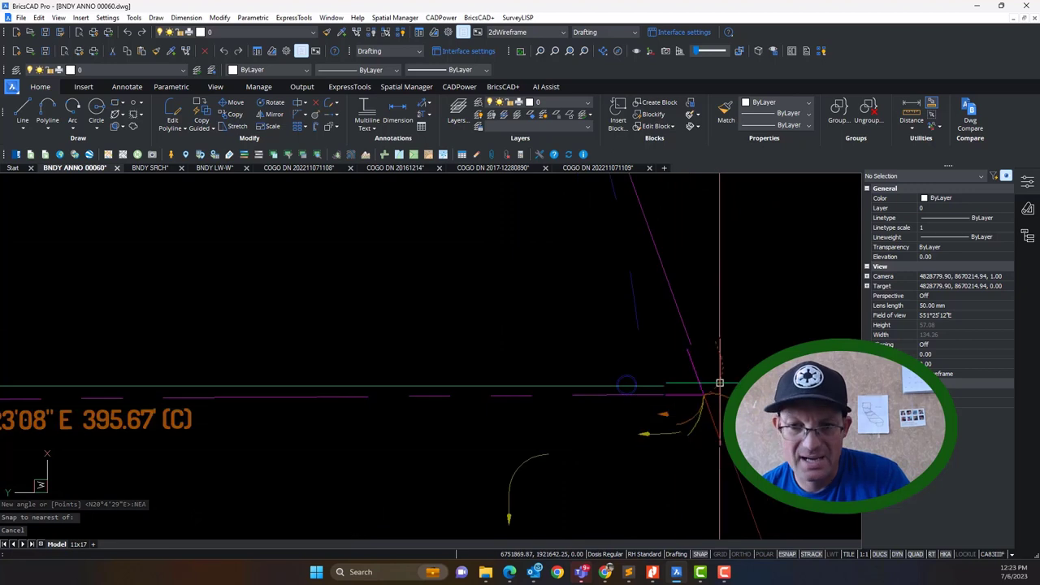
middle_click_drag(624, 428, 745, 375)
scroll(746, 374, "down", 2)
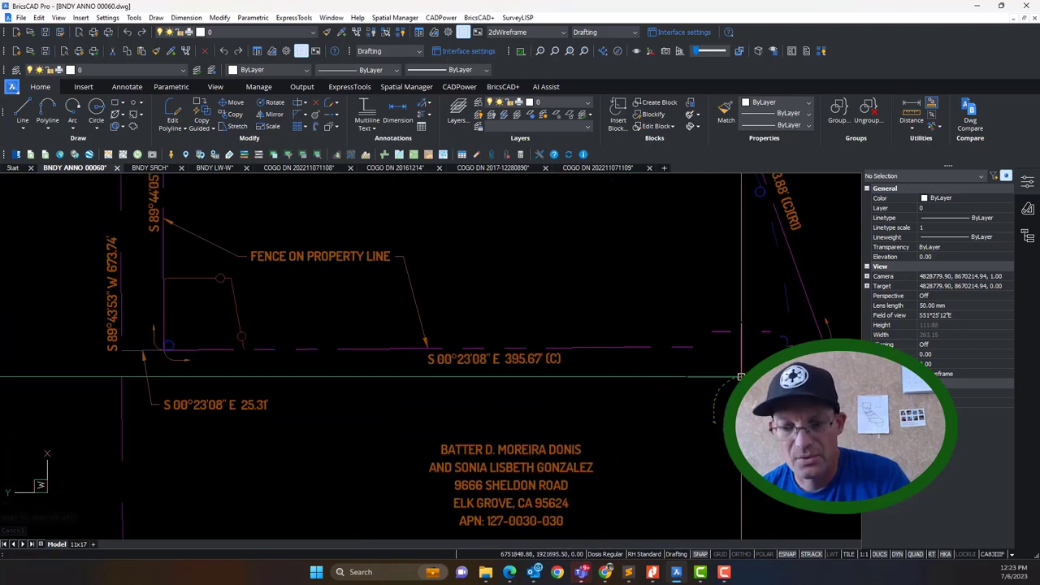
left_click(742, 377)
key("Return")
left_click(741, 377)
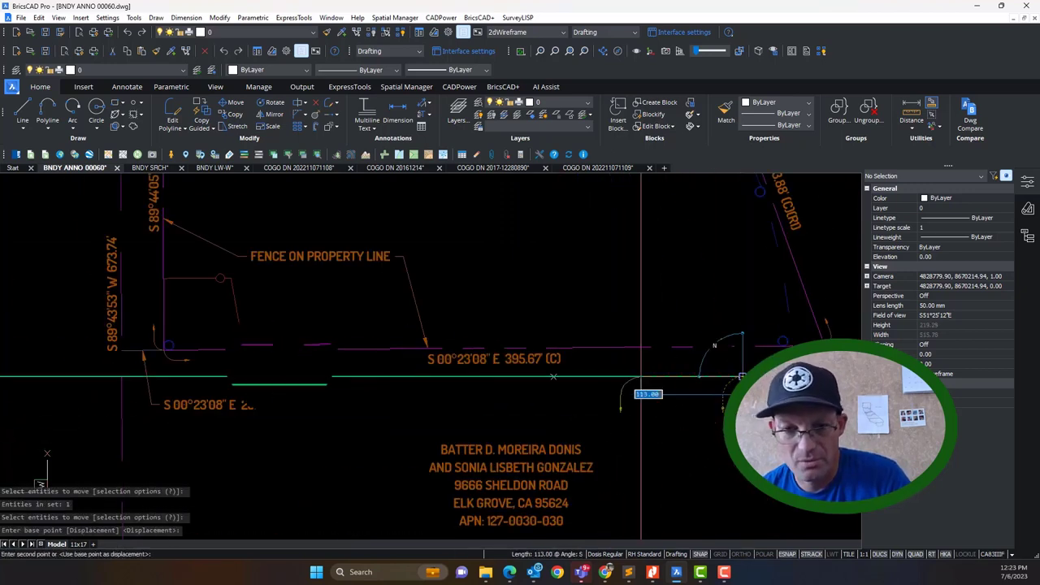
scroll(116, 356, "up", 1)
scroll(18, 359, "up", 2)
middle_click_drag(169, 346, 383, 318)
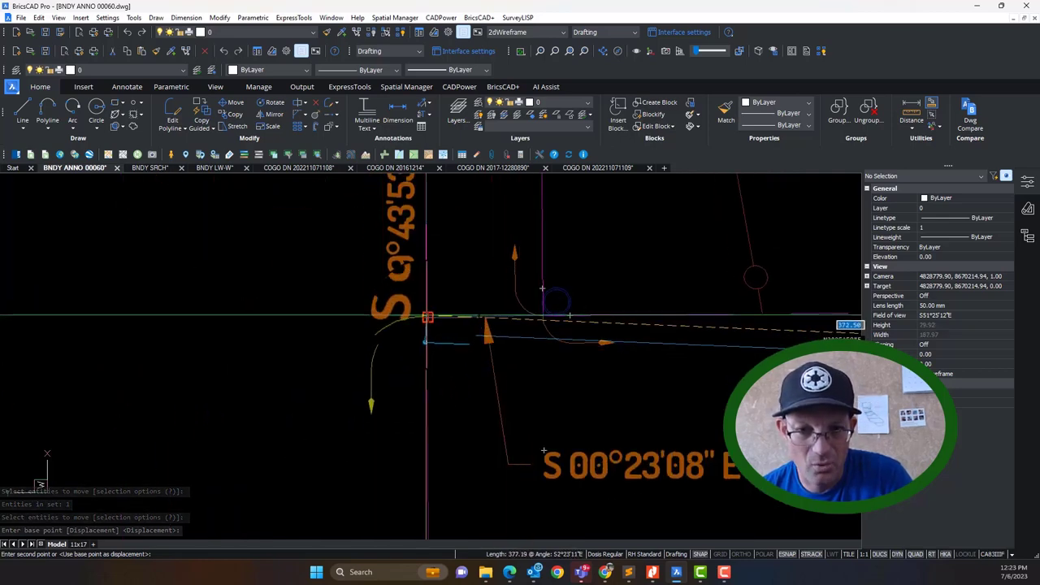
key("Escape")
middle_click_drag(427, 361, 296, 381)
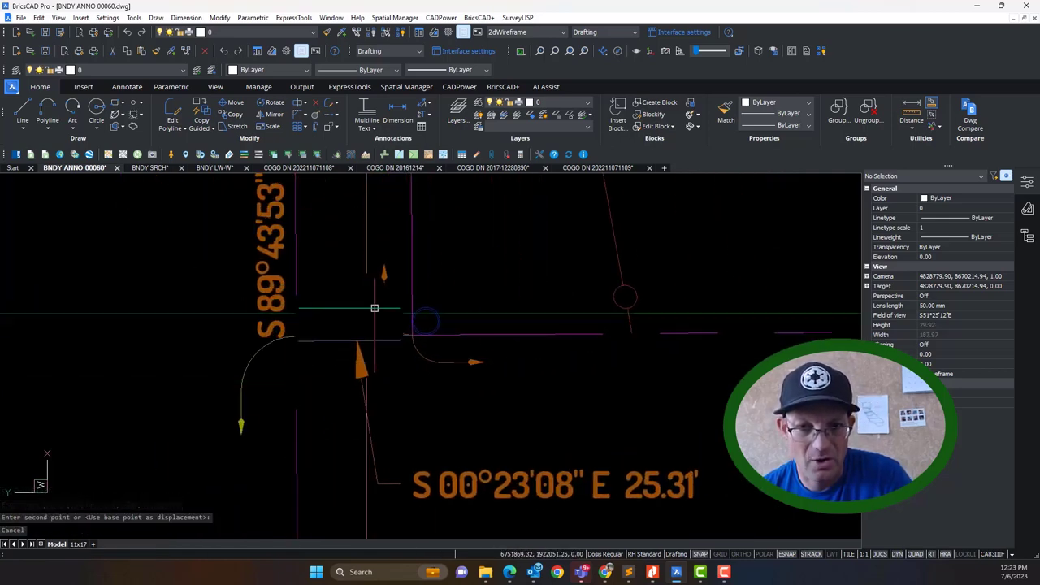
Step: Rotate the road-side crow's foot about its tail end using a base angle, so its arrow runs along the boundary line toward the creek
type("ro")
key("Return")
left_click(255, 409)
left_click(220, 379)
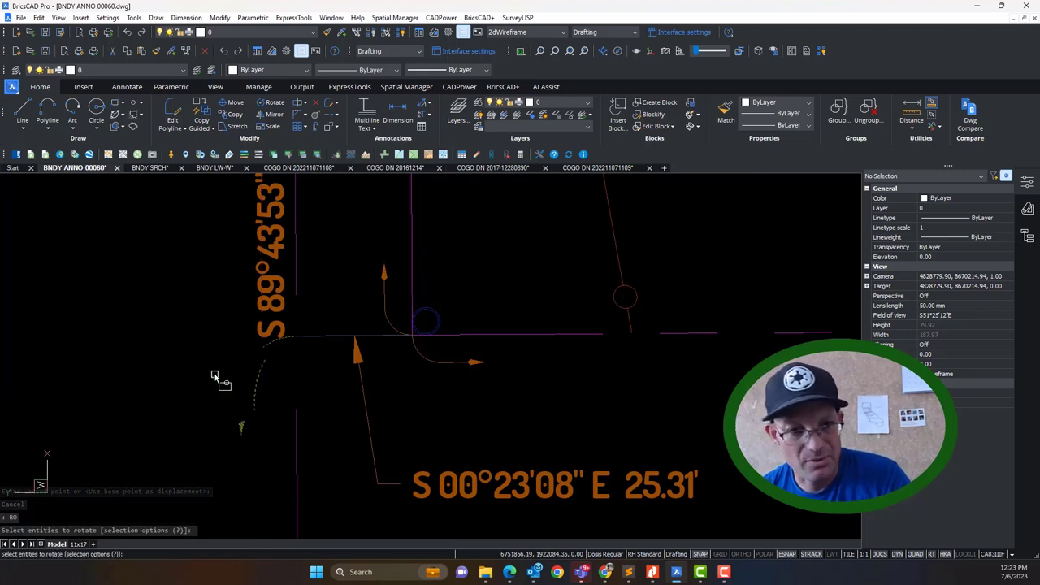
key("Return")
left_click(293, 336)
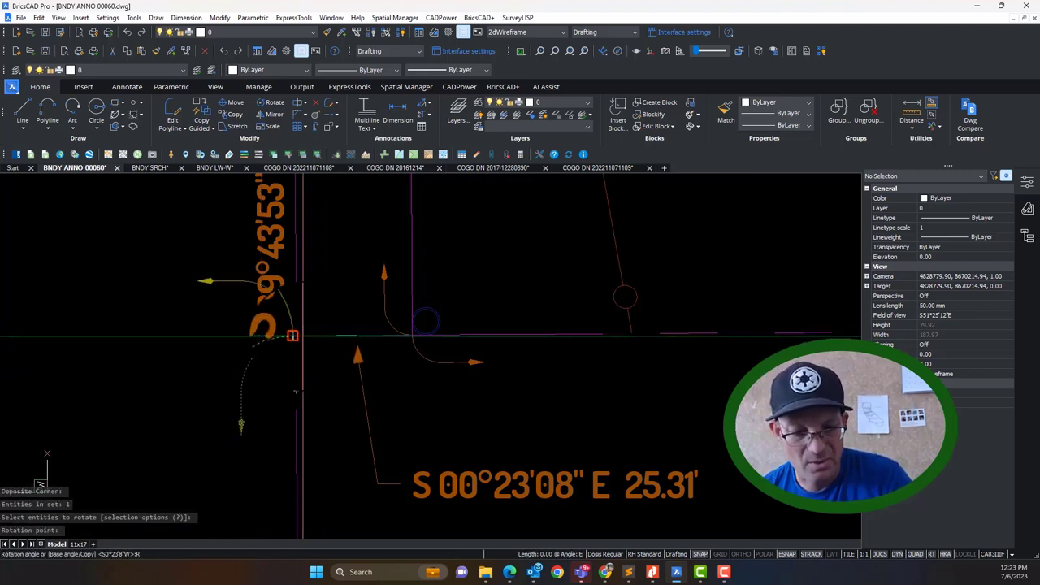
type("R")
key("Return")
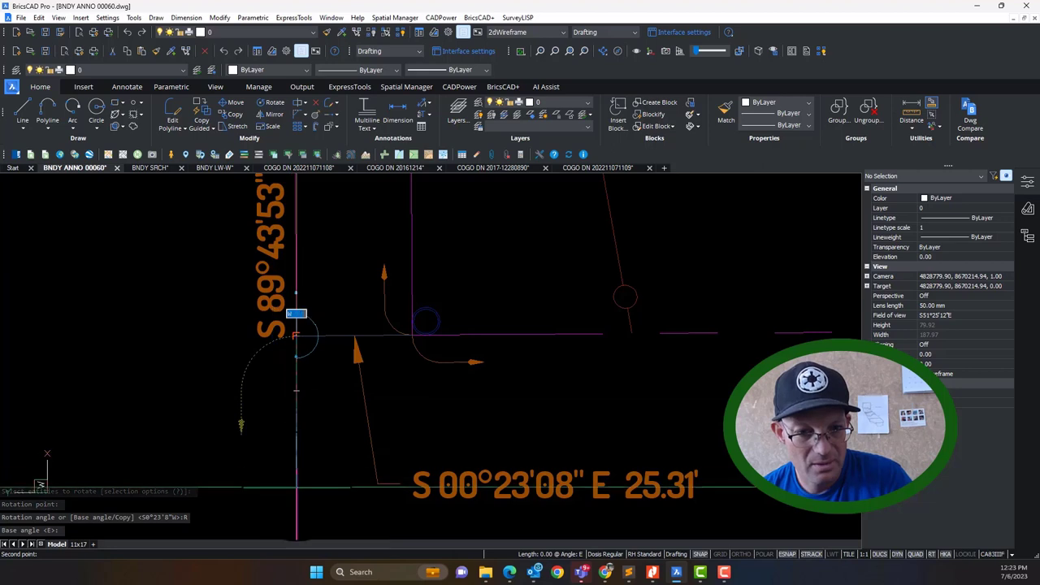
scroll(296, 336, "up", 5)
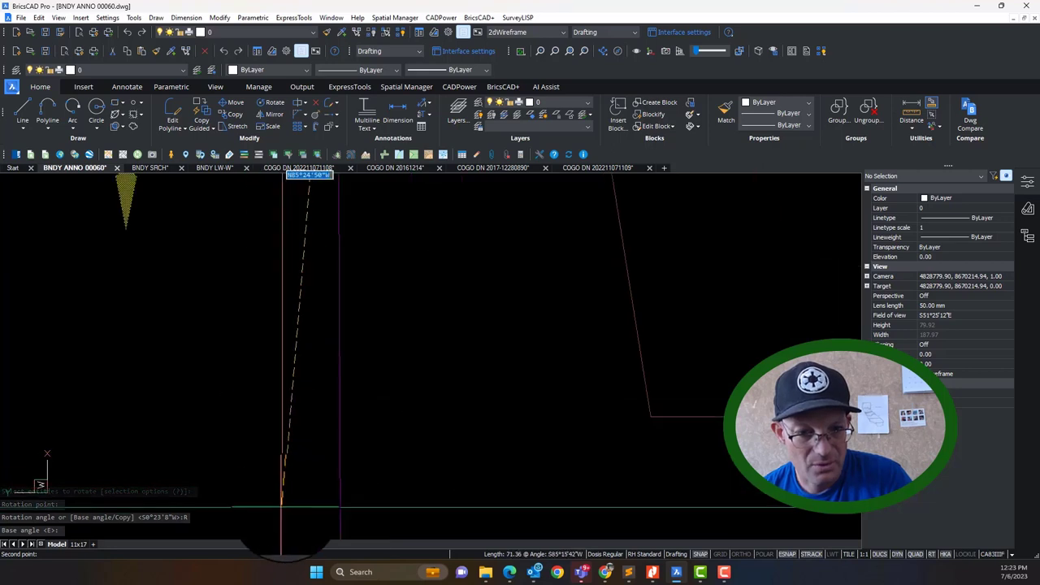
left_click(337, 530)
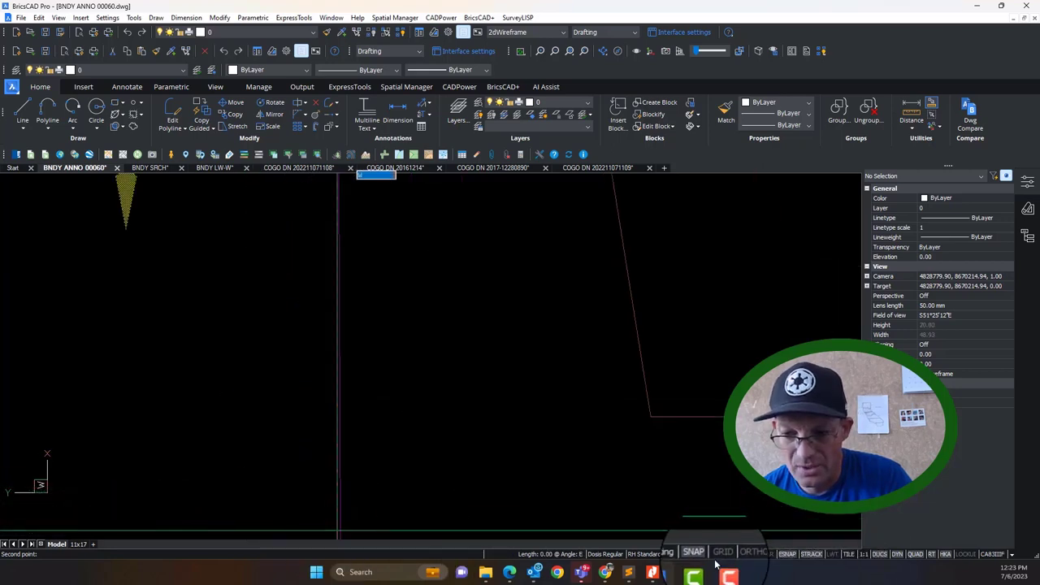
left_click(749, 555)
scroll(433, 418, "down", 5)
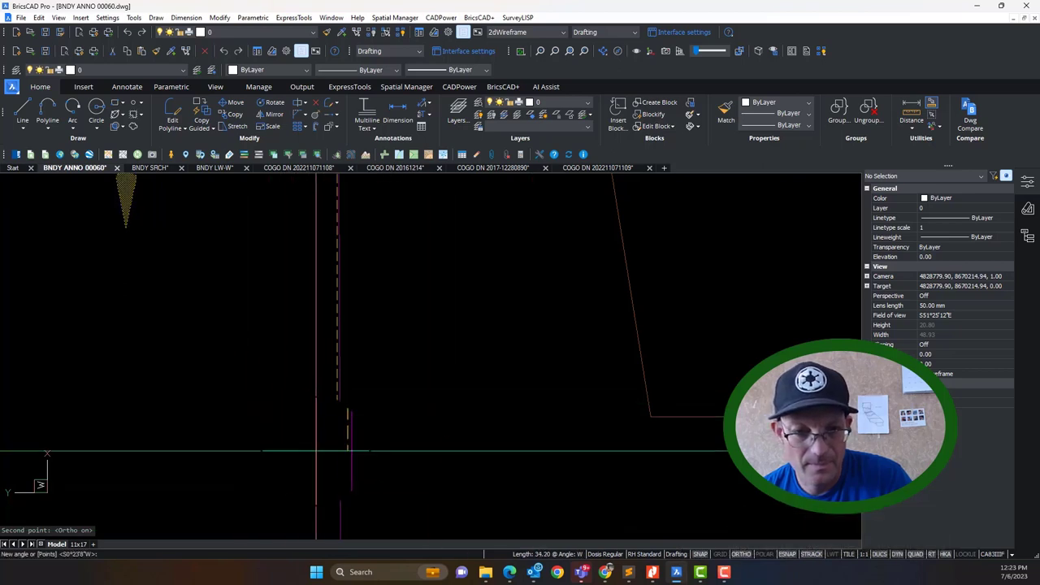
left_click(744, 556)
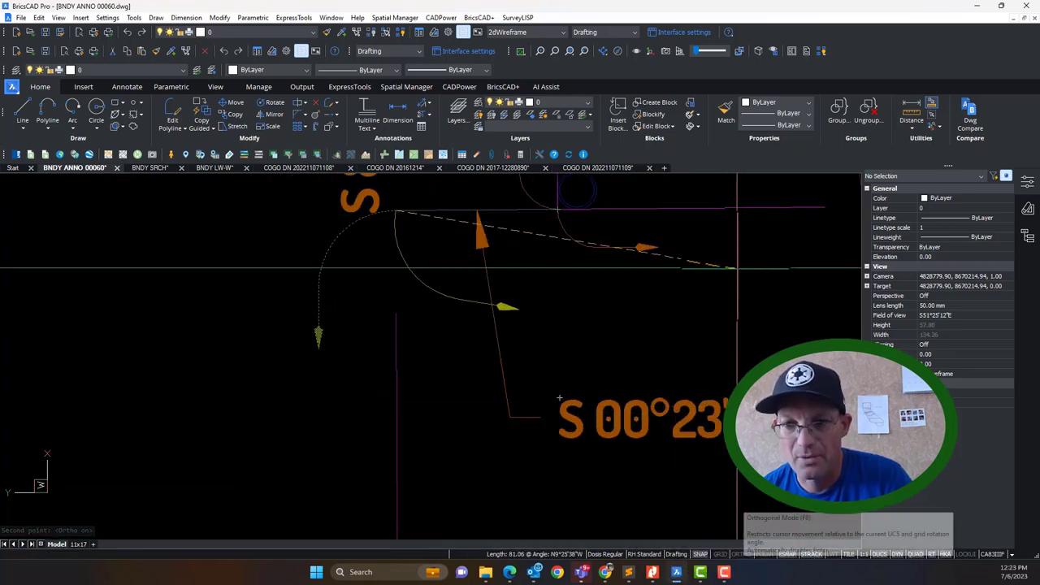
type("NEA")
key("Return")
left_click(722, 208)
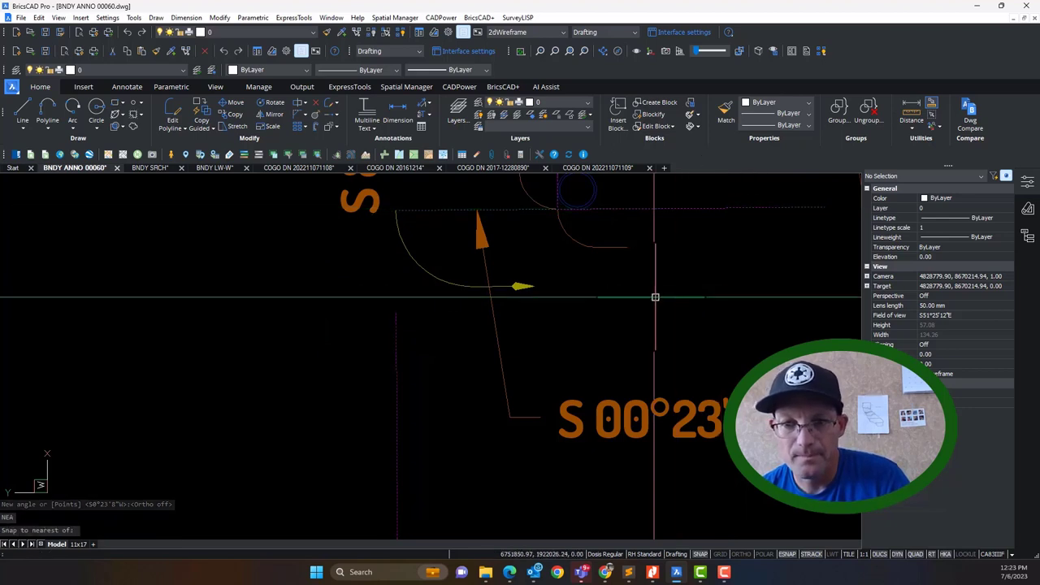
Step: Try to offset the 395.67' boundary line by 12
scroll(657, 298, "down", 4)
middle_click_drag(701, 326, 317, 363)
middle_click_drag(622, 349, 445, 320)
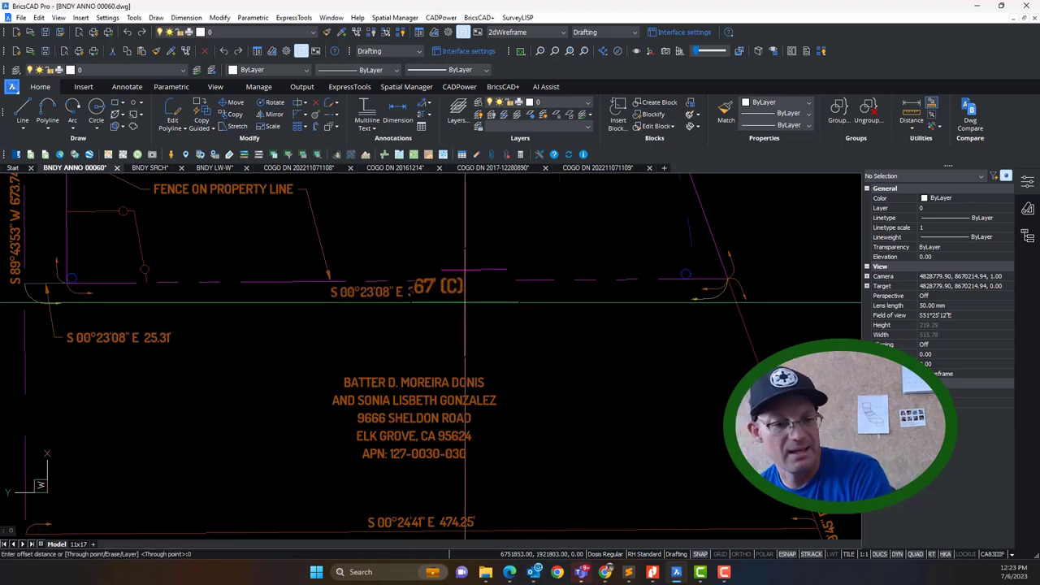
key("Escape")
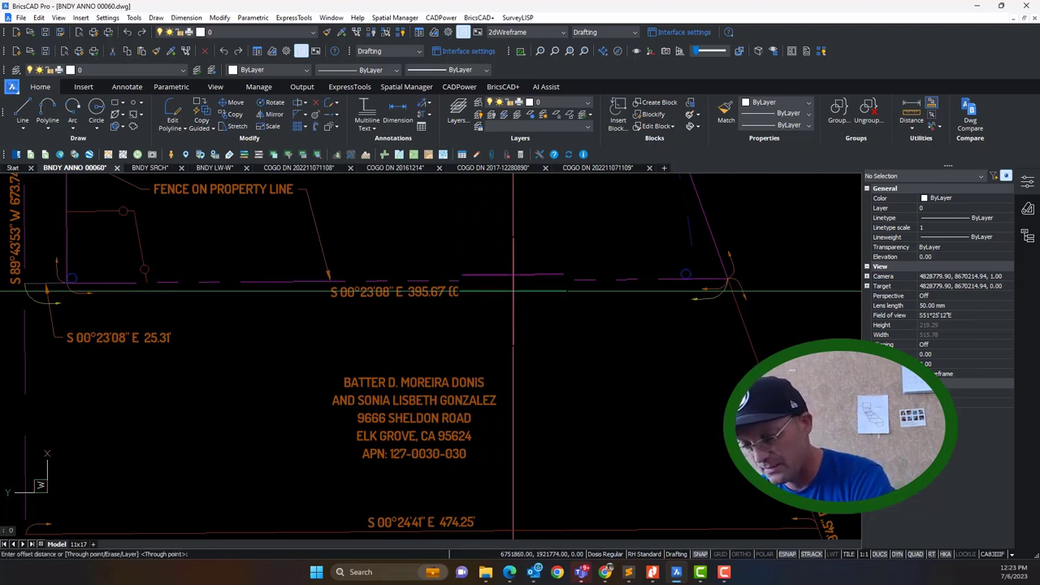
key("Return")
left_click(524, 279)
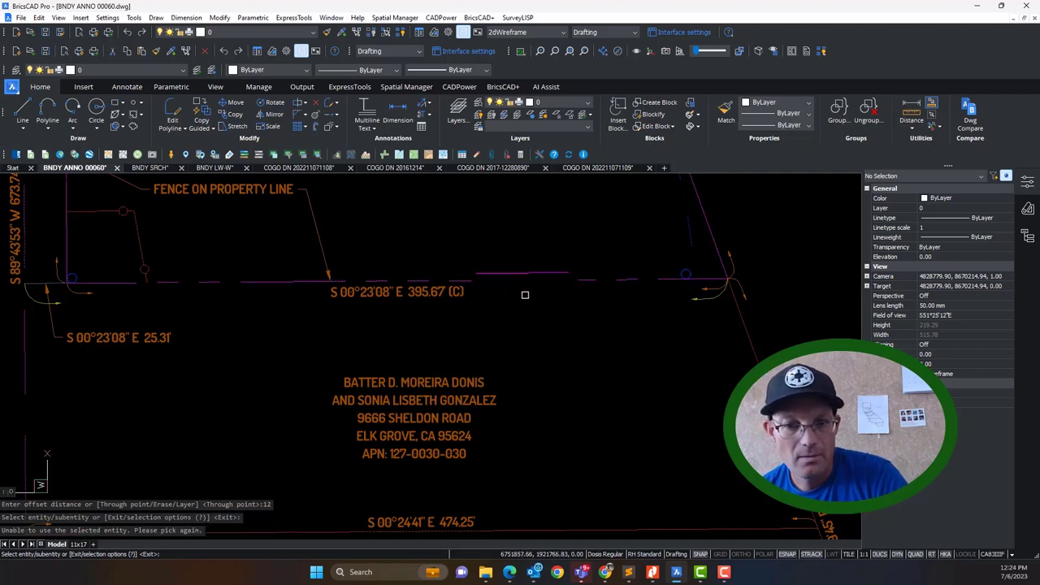
key("Escape")
Step: Draw a line from the road-side crow's foot tail end to the creek-side boundary corner
scroll(525, 295, "down", 1)
scroll(288, 297, "up", 5)
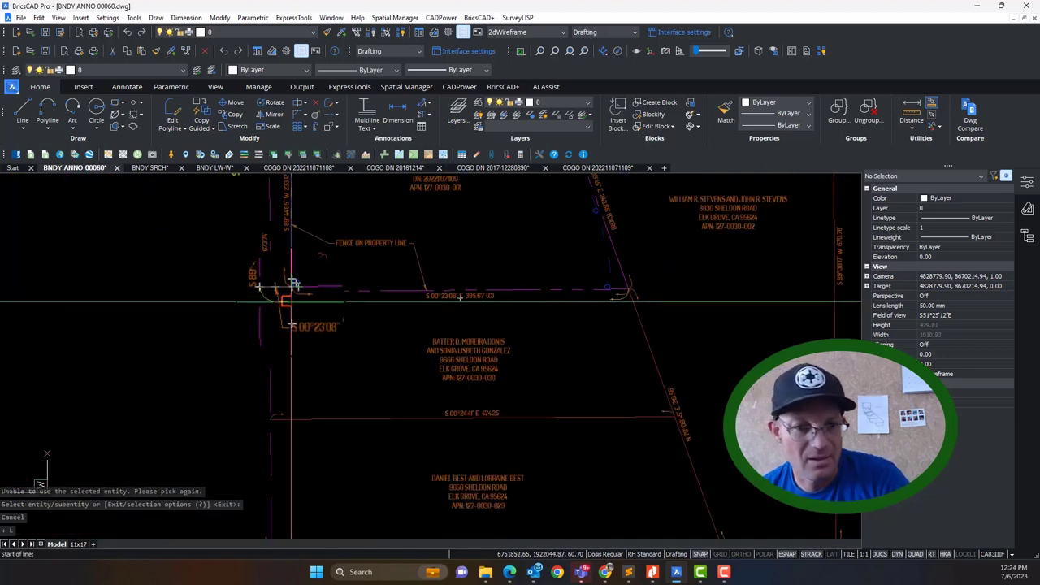
scroll(333, 260, "up", 1)
scroll(251, 261, "up", 3)
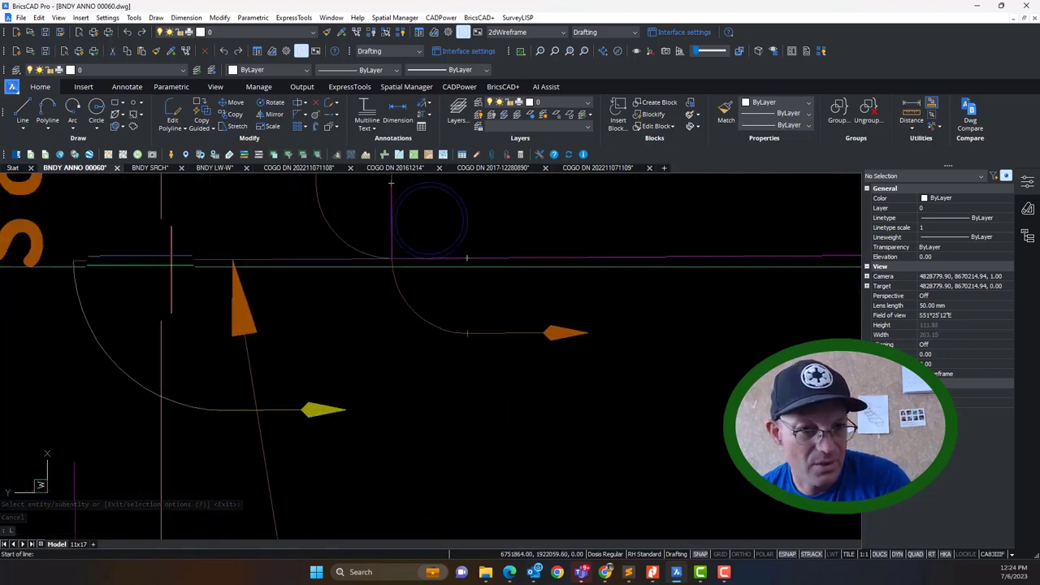
left_click(72, 260)
scroll(170, 281, "down", 4)
middle_click_drag(788, 286, 240, 323)
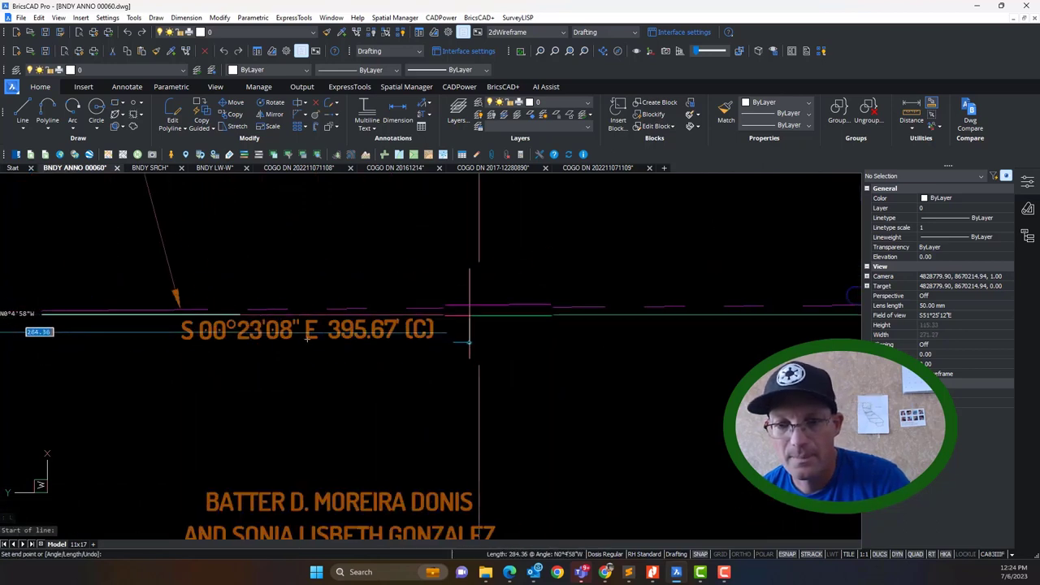
middle_click_drag(641, 311, 244, 325)
scroll(589, 318, "up", 4)
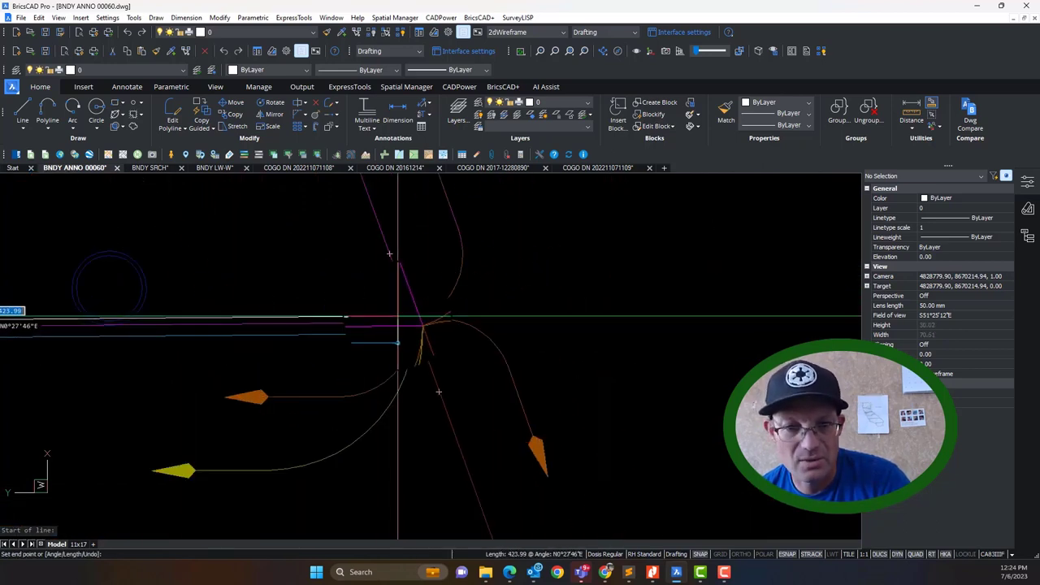
left_click(420, 318)
key("Escape")
Step: Offset the new end-to-end line by 12 toward the owner's name block, on the label side of the boundary
scroll(224, 366, "down", 3)
scroll(569, 333, "down", 4)
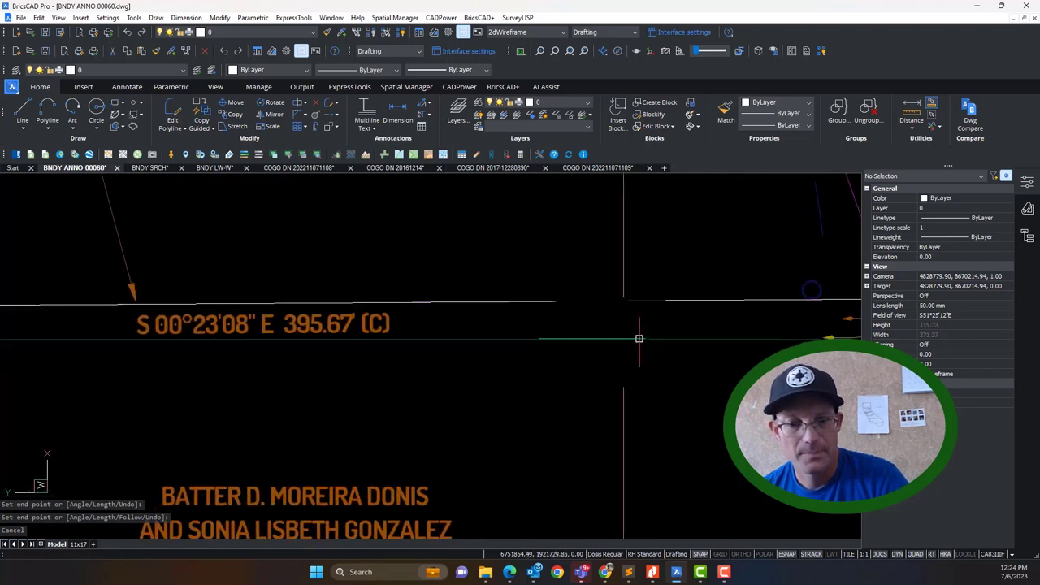
type("o")
key("Return")
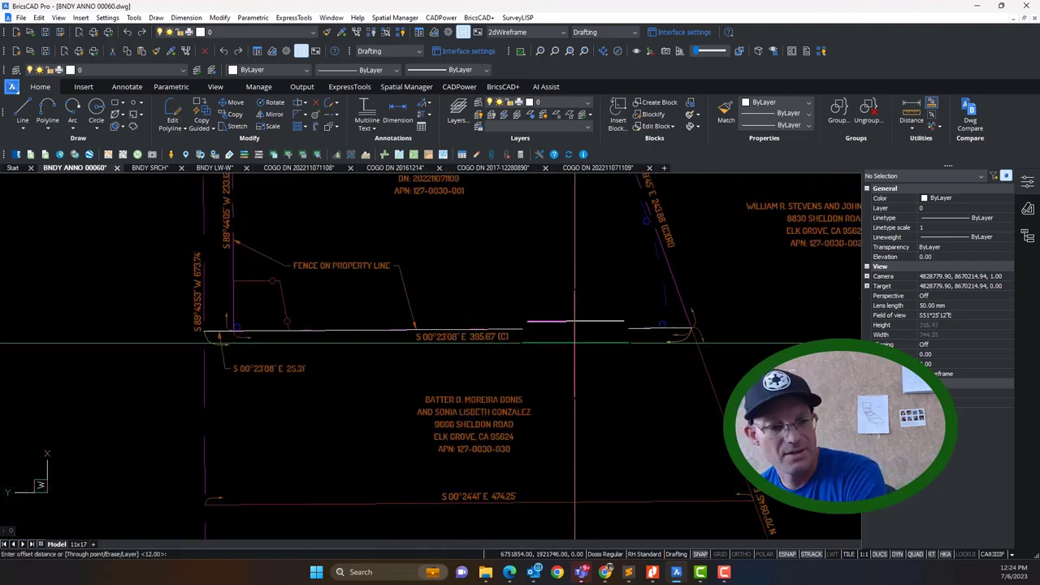
key("Return")
left_click(574, 325)
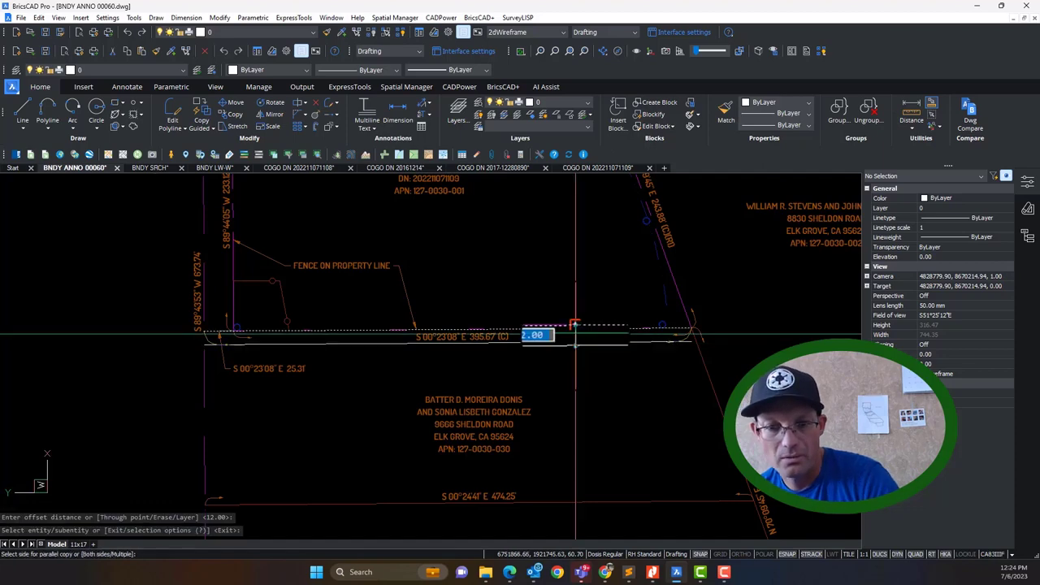
left_click(553, 349)
key("Escape")
Step: Erase the original end-to-end line lying on the boundary, keeping its offset copy
scroll(485, 338, "up", 6)
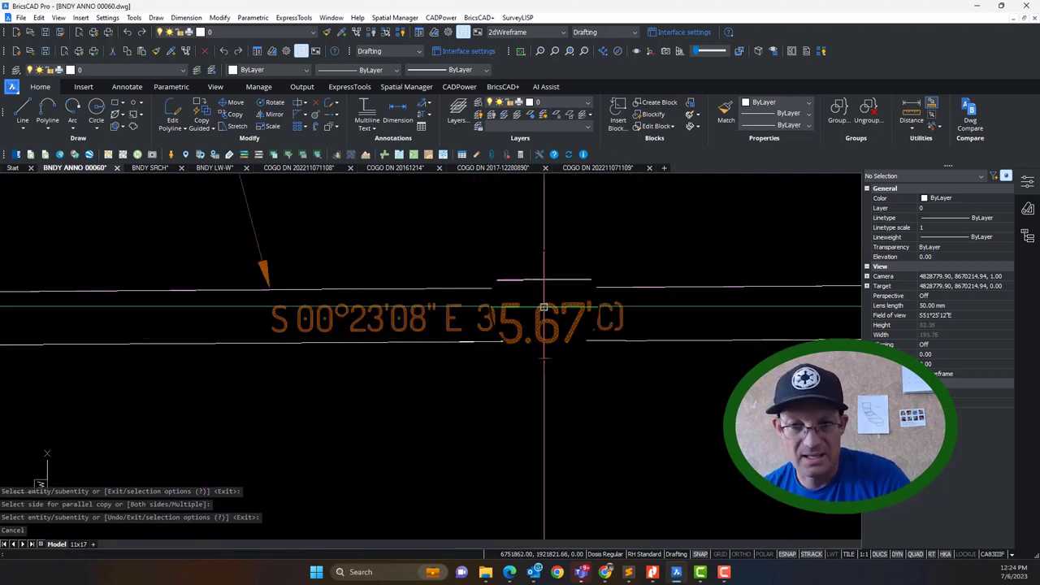
left_click(573, 288)
key("Delete")
scroll(573, 322, "down", 3)
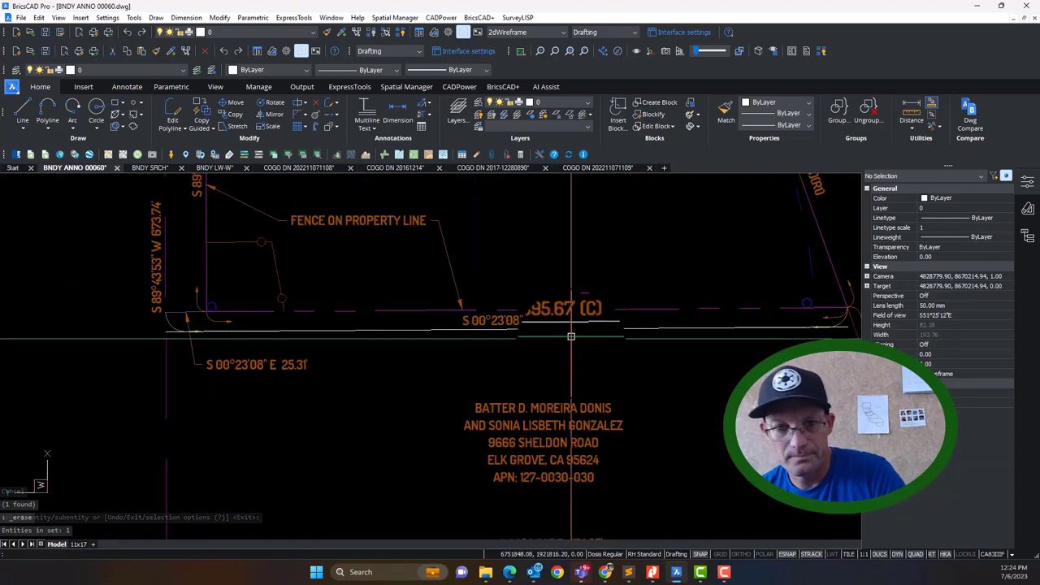
key("Return")
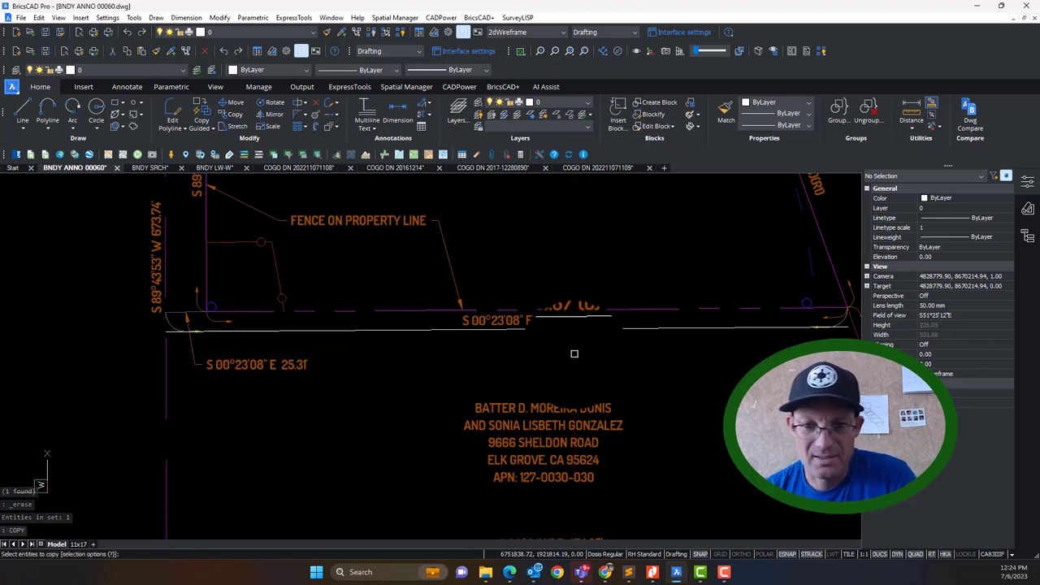
scroll(568, 351, "up", 3)
left_click(533, 267)
left_click(505, 267)
key("Return")
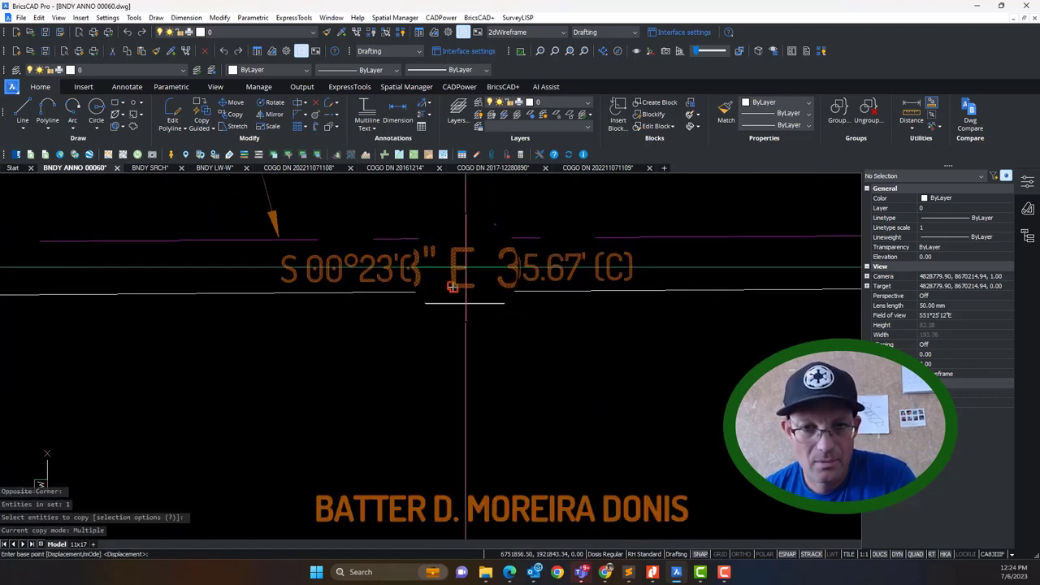
key("Escape")
key("Escape")
key("Escape")
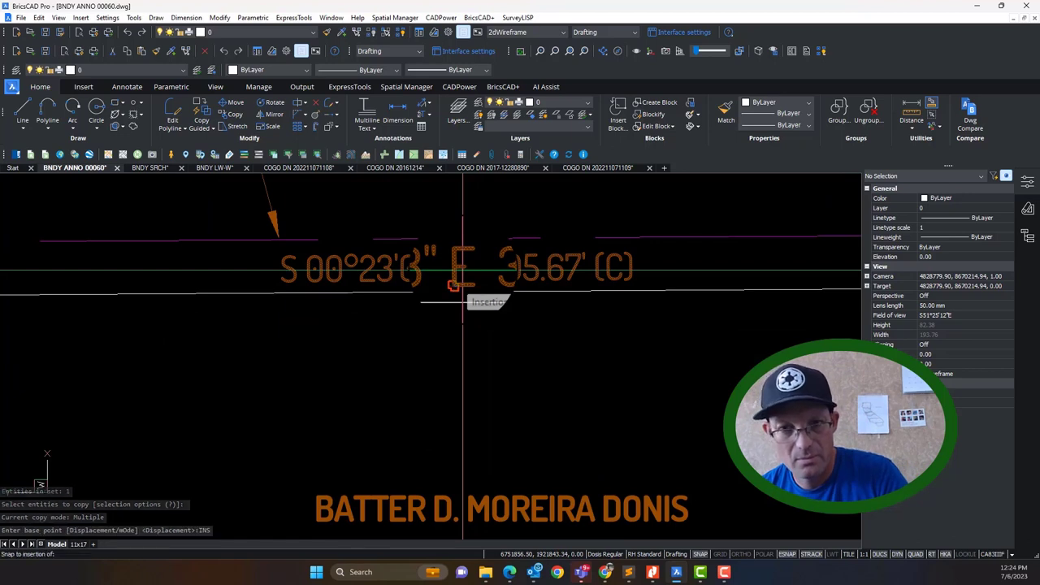
left_click(453, 286)
mouse_move(454, 285)
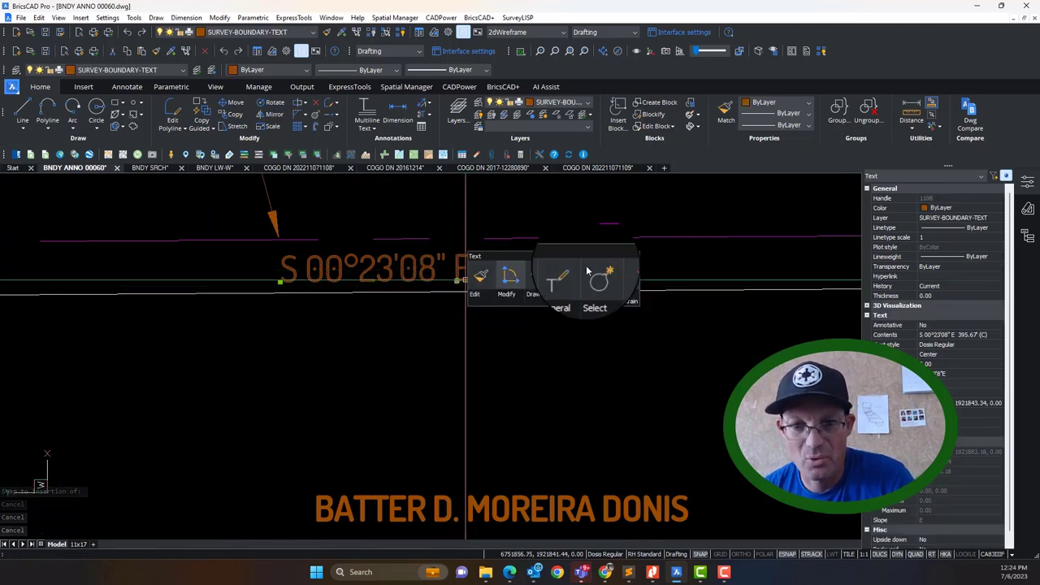
key("Escape")
Step: Offset the white construction line by 6 toward the boundary line
type("o")
key("Return")
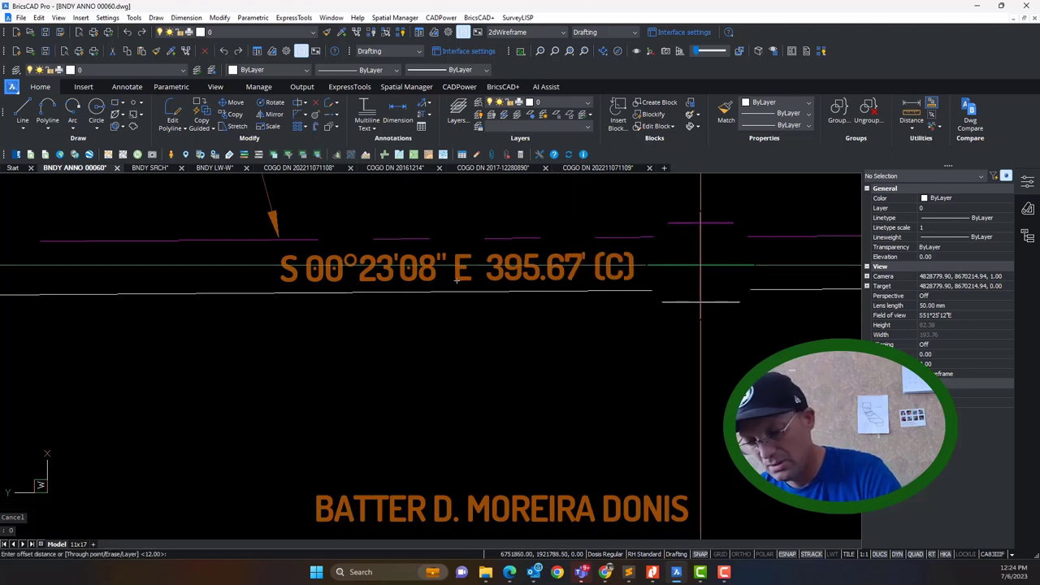
type("6")
key("Return")
left_click(699, 239)
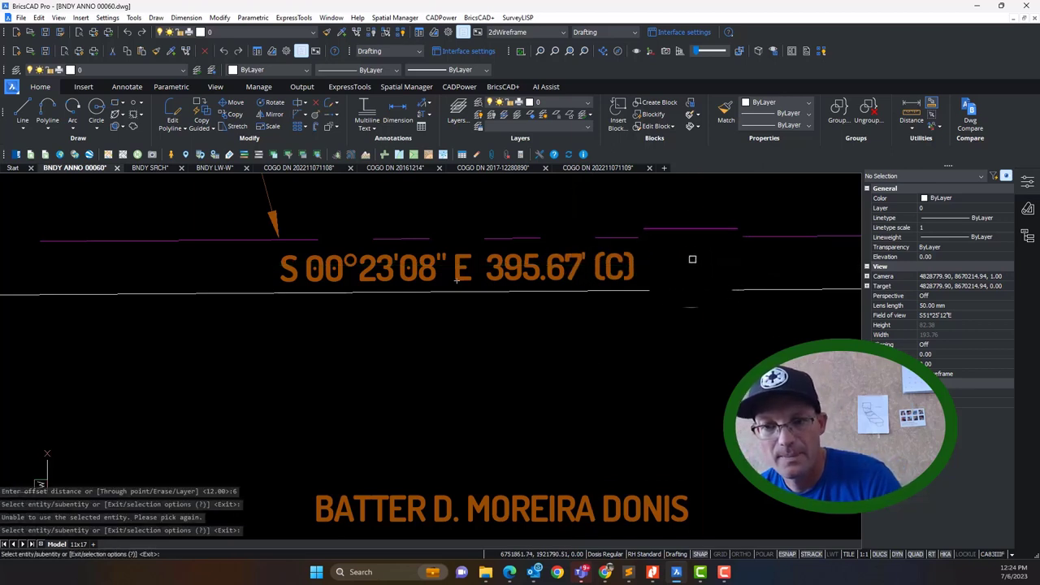
scroll(690, 254, "down", 3)
key("Escape")
key("Return")
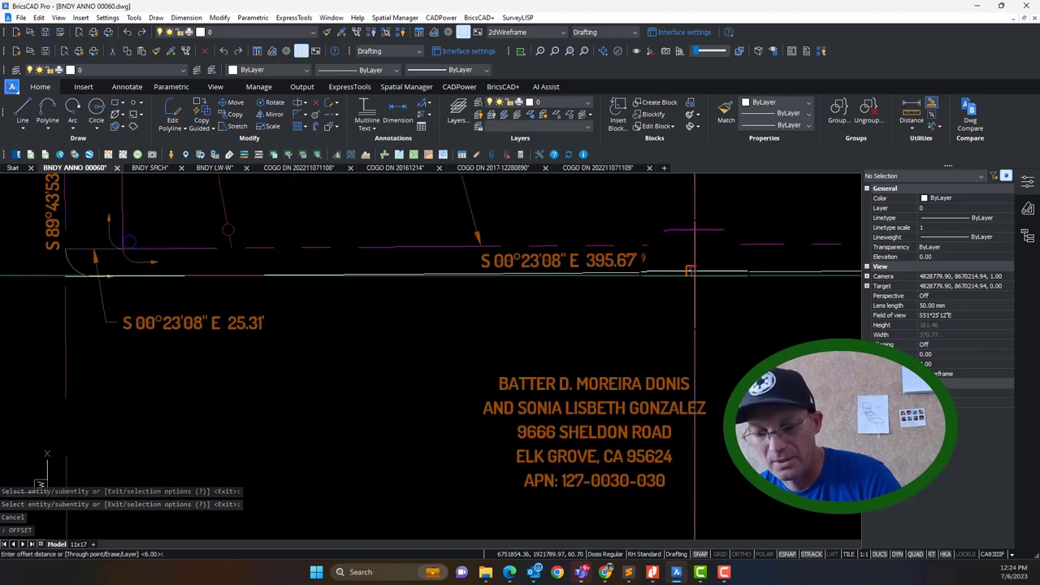
key("Return")
left_click(694, 273)
left_click(687, 257)
key("Escape")
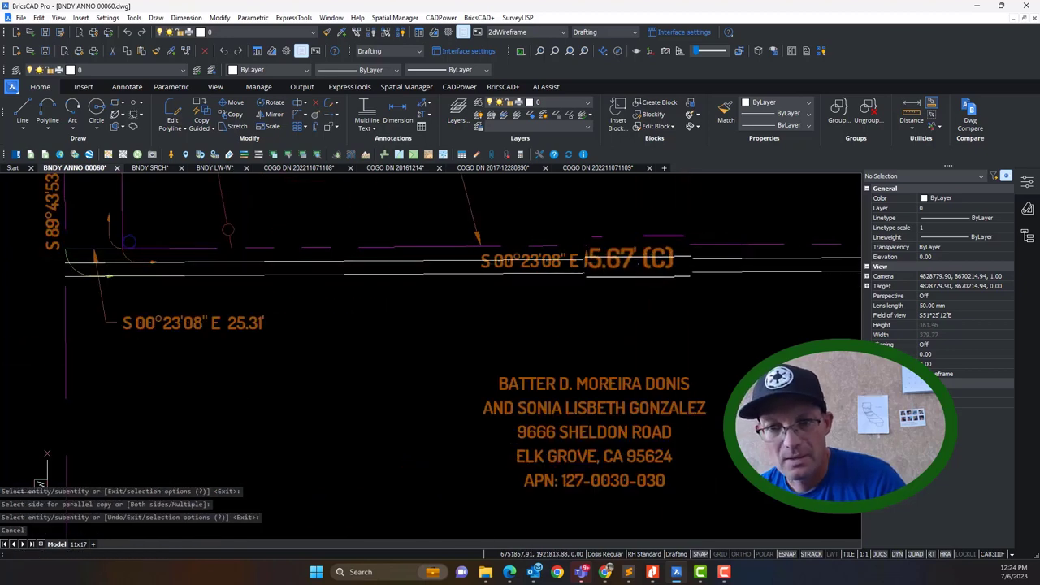
Step: Set the 395.67' label's justification to Middle center and move it perpendicularly onto the construction line nearest the boundary
left_click(638, 264)
left_click(608, 270)
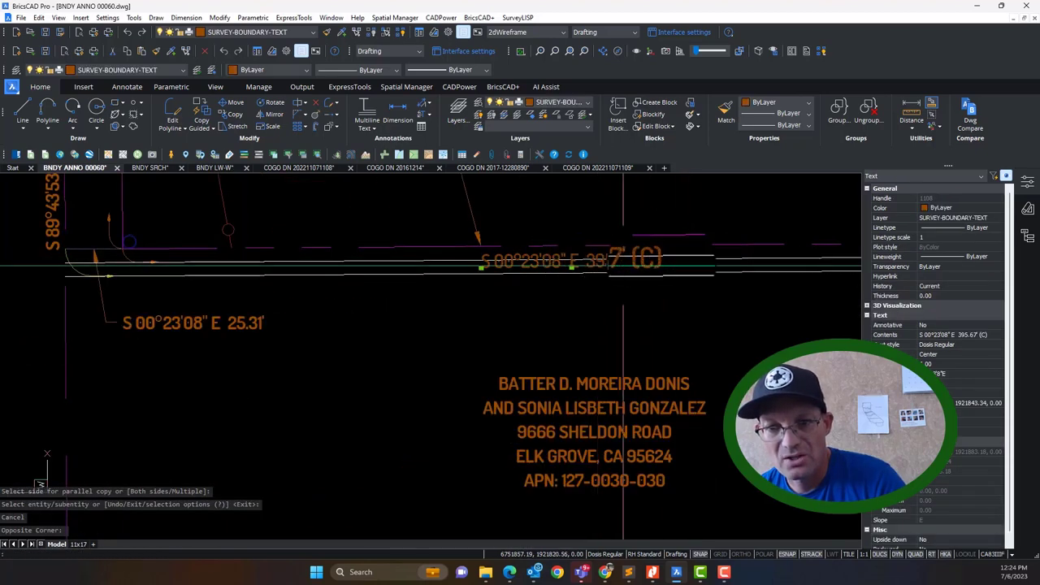
left_click(971, 355)
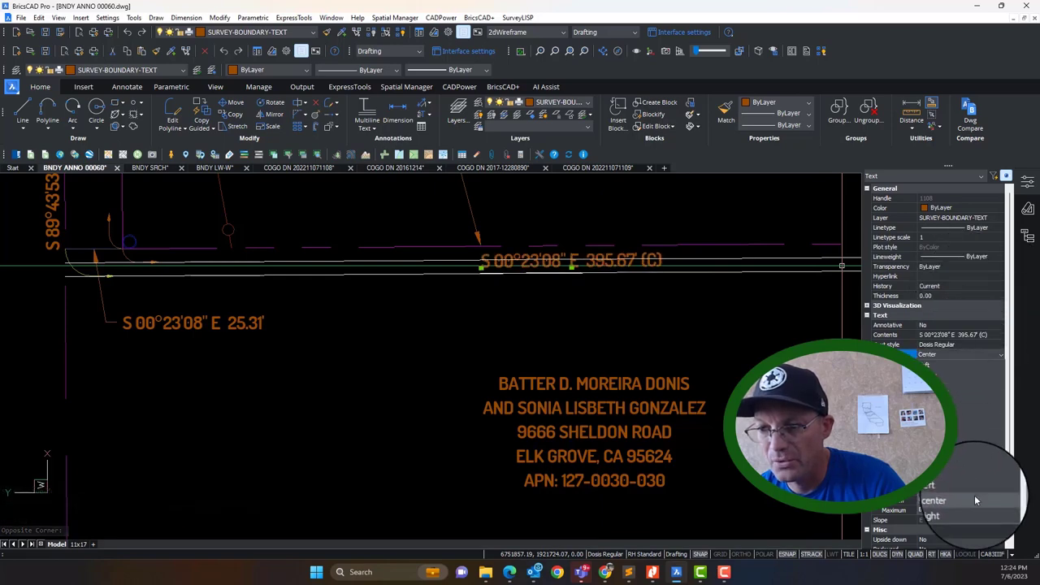
left_click(959, 469)
scroll(551, 265, "up", 3)
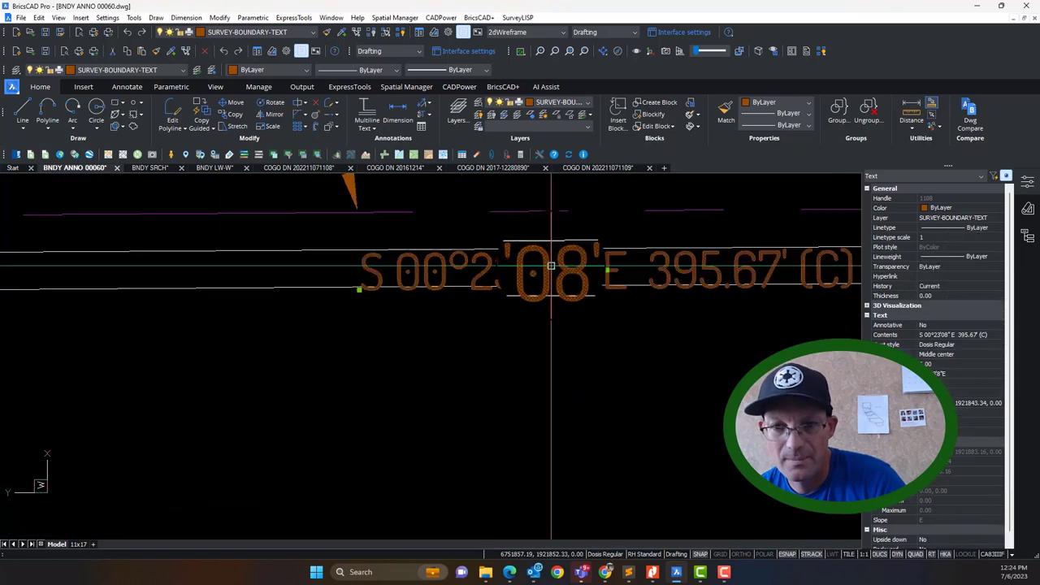
left_click(608, 271)
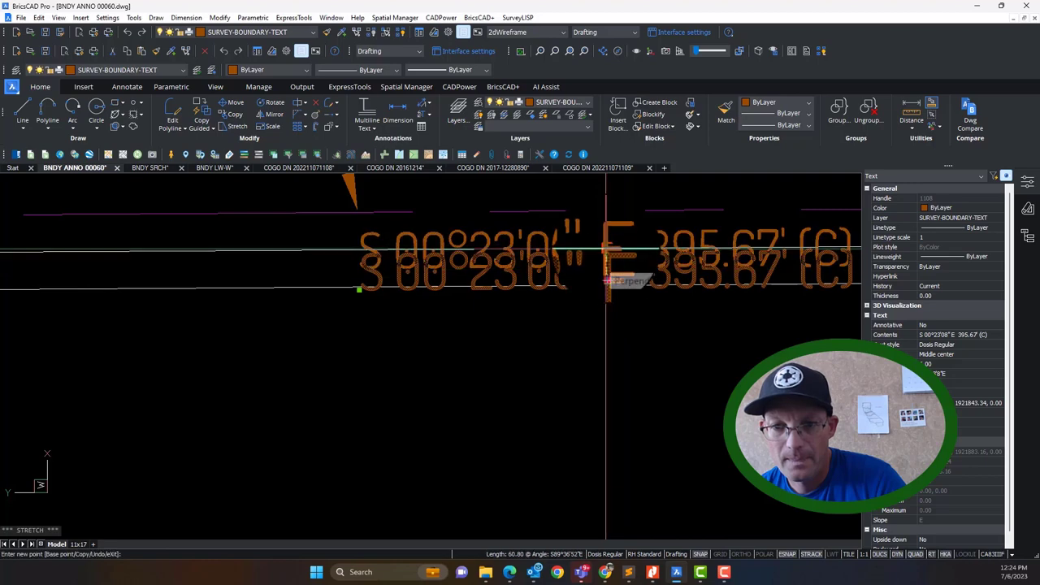
scroll(608, 280, "down", 4)
key("Escape")
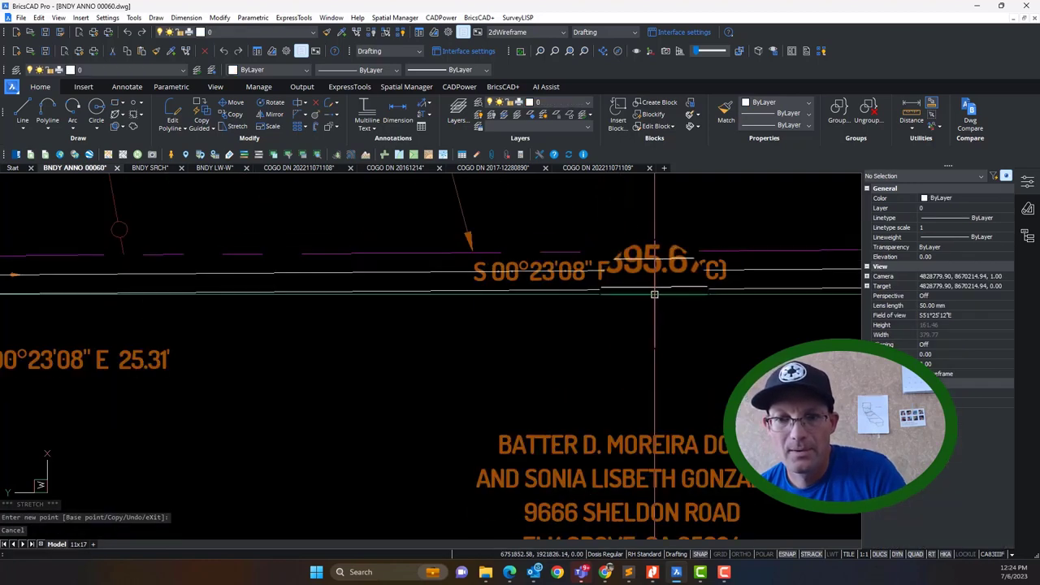
Step: Copy the 395.67' (C) label straight onto the construction line farther from the boundary
type("COPY")
key("Return")
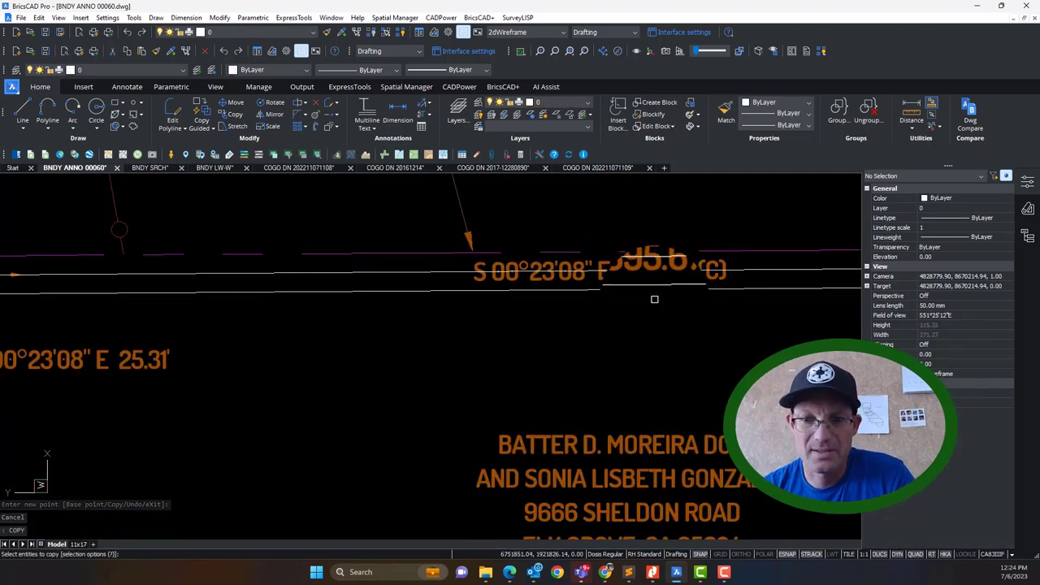
left_click(634, 273)
key("Return")
left_click(600, 269)
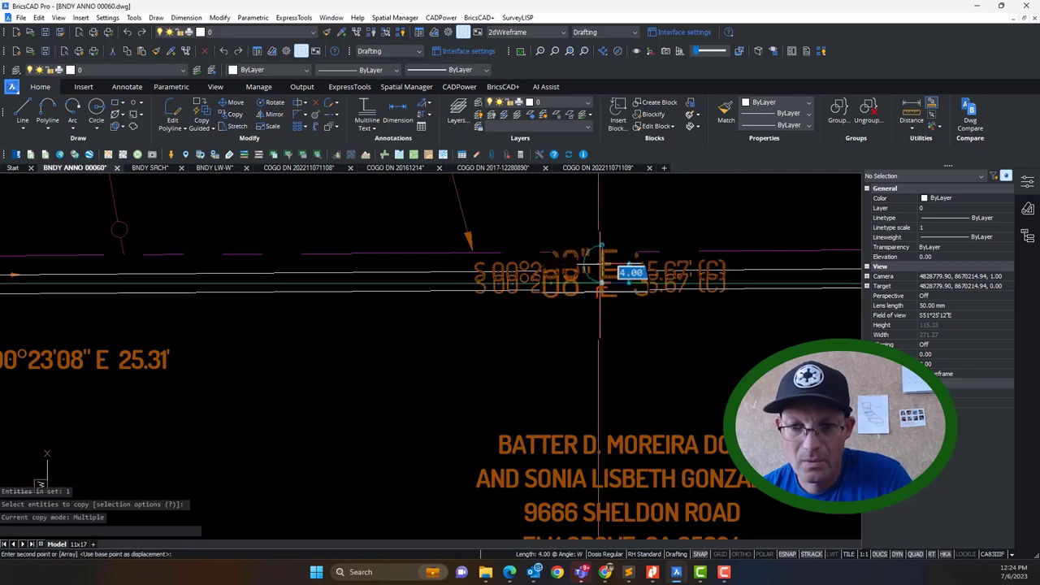
left_click(595, 285)
key("Escape")
Step: Examine the spacing of the two stacked 395.67' labels along the construction lines
scroll(560, 303, "up", 2)
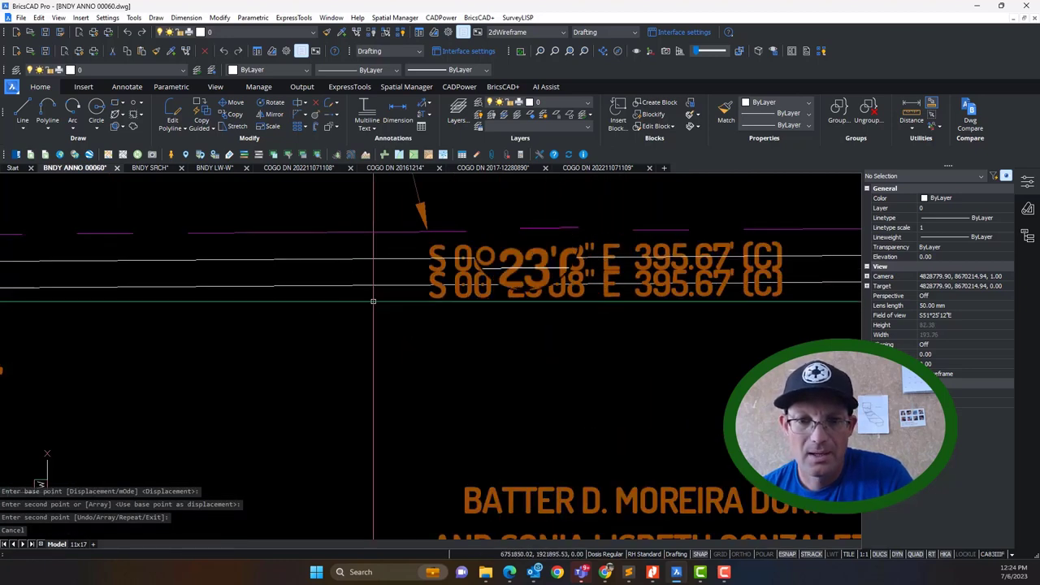
scroll(678, 235, "down", 3)
middle_click_drag(765, 282, 697, 290)
scroll(610, 267, "up", 2)
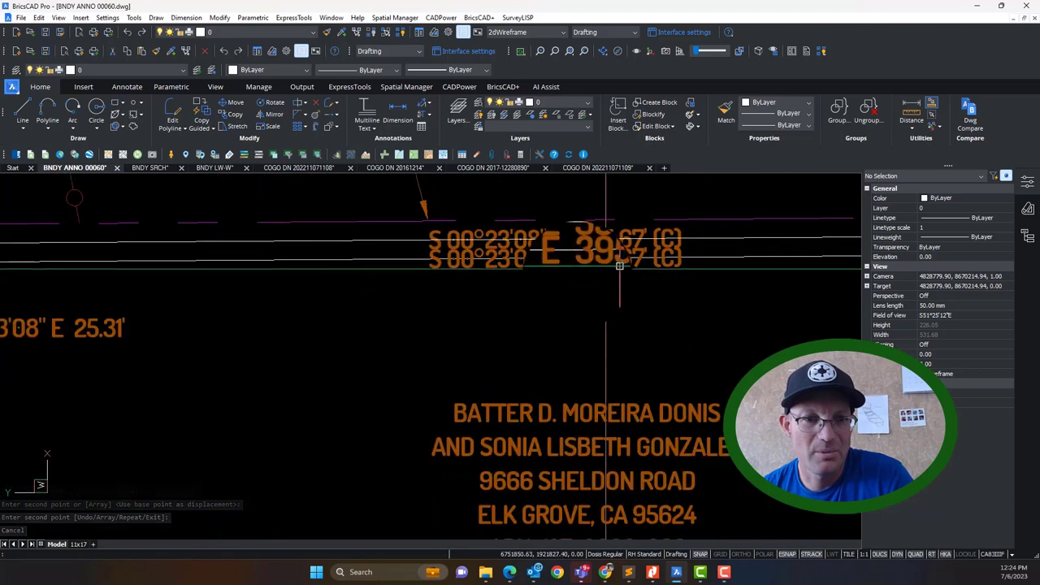
mouse_move(376, 284)
middle_mouse_down()
mouse_move(799, 249)
mouse_move(399, 334)
middle_mouse_up()
scroll(349, 241, "up", 2)
scroll(341, 233, "down", 4)
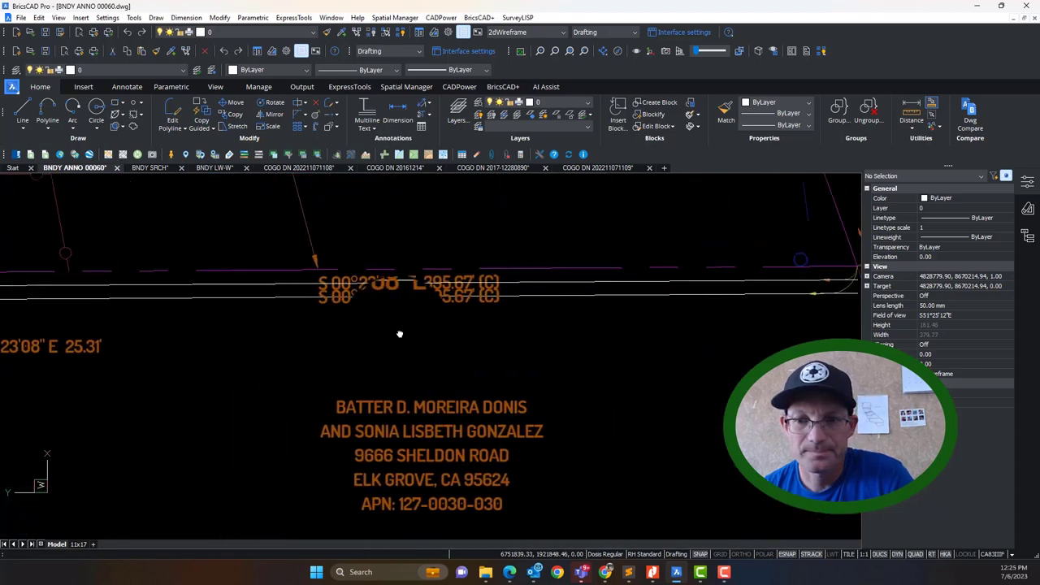
scroll(585, 287, "up", 2)
middle_click_drag(574, 321, 766, 313)
key("Escape")
mouse_move(424, 306)
middle_mouse_down()
mouse_move(838, 286)
mouse_move(384, 294)
middle_mouse_up()
scroll(542, 293, "up", 2)
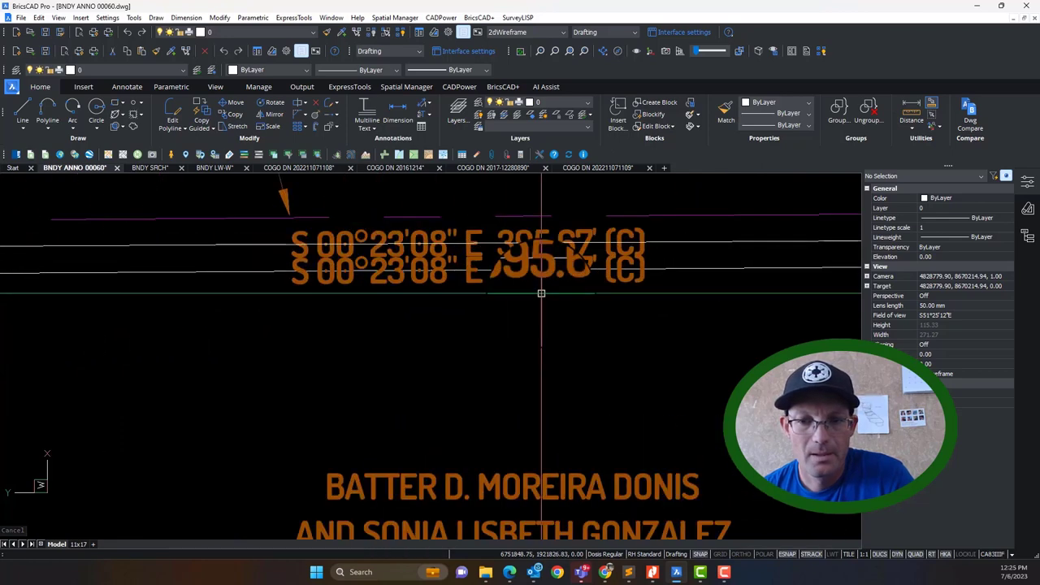
scroll(624, 288, "down", 3)
scroll(662, 290, "up", 4)
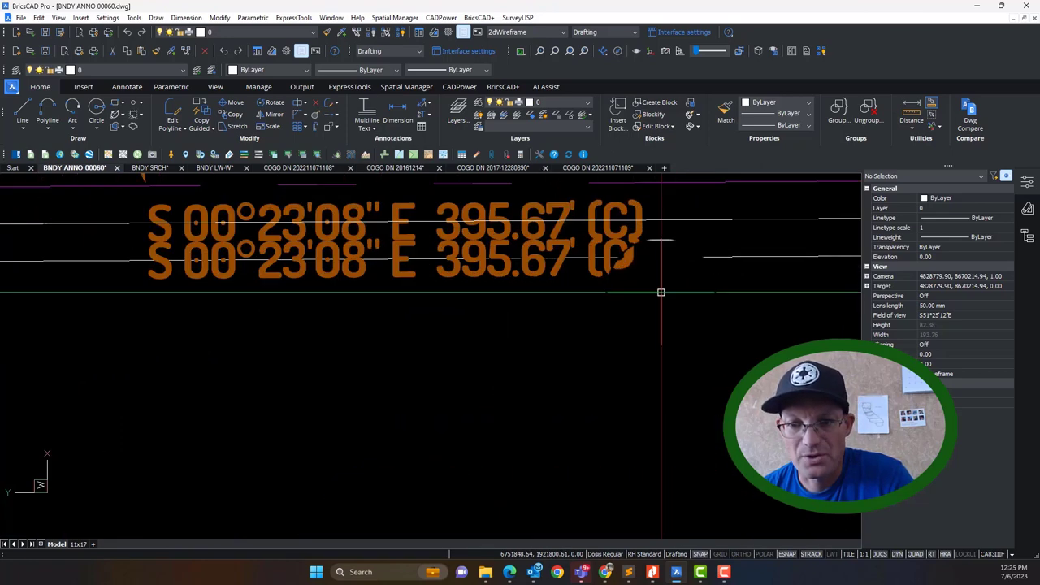
Step: Check the text properties of the lower, copied 395.67' label
scroll(651, 294, "up", 1)
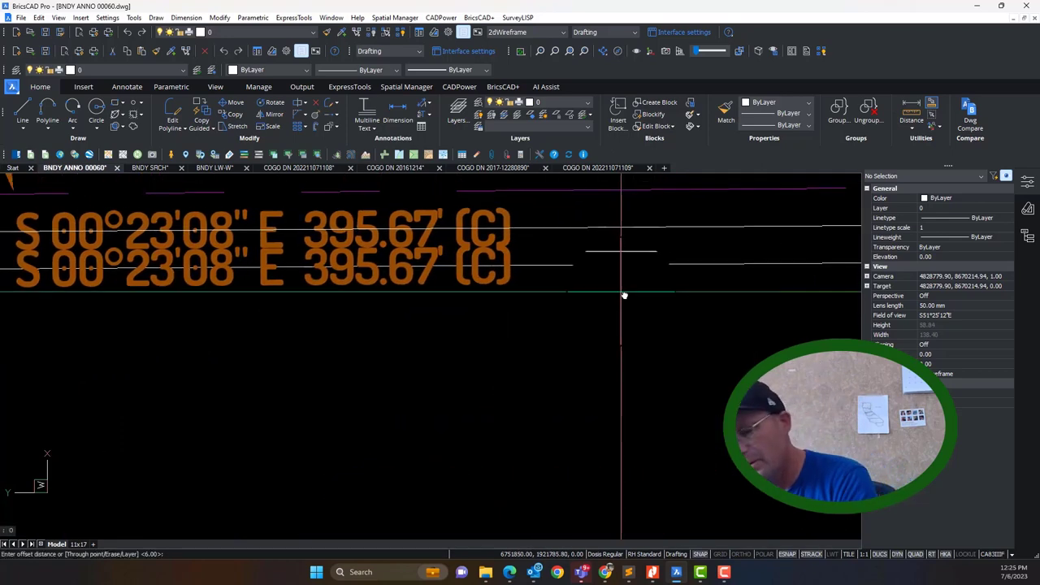
key("Escape")
key("Escape")
left_click(508, 262)
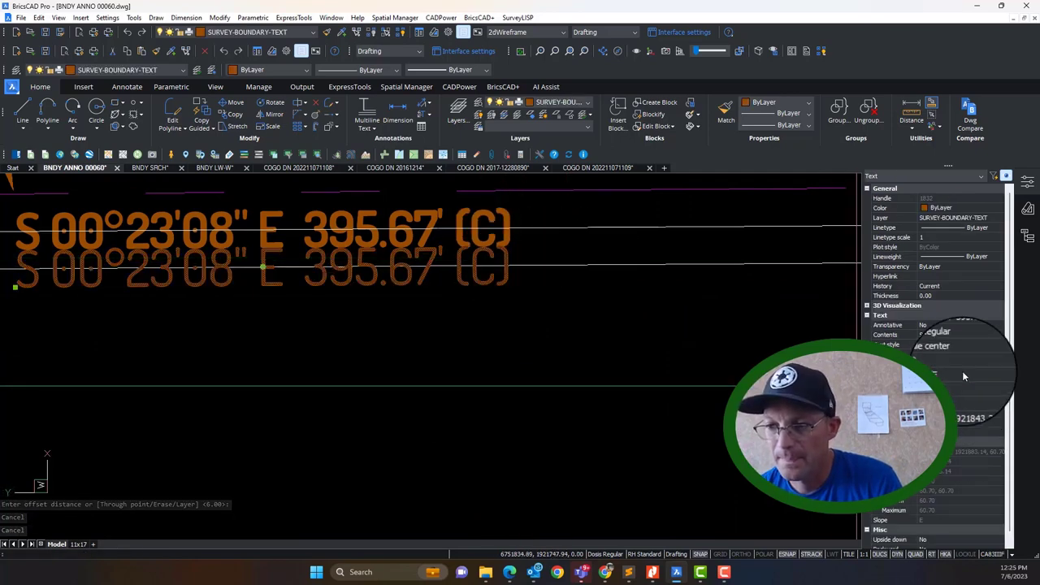
key("Escape")
scroll(671, 321, "down", 4)
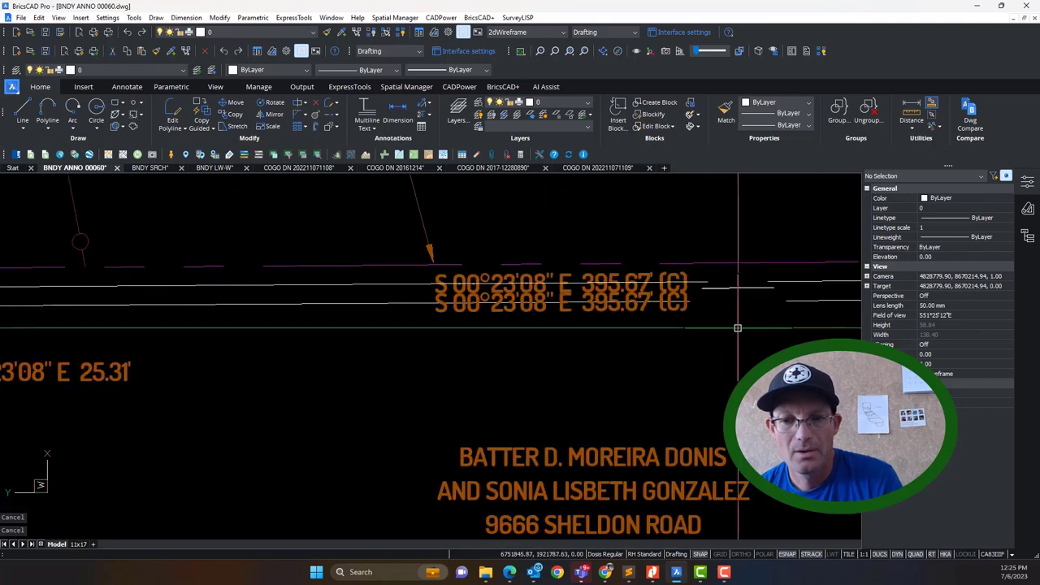
Step: Offset the construction line under the copied label by 3, away from the boundary line
scroll(612, 313, "up", 3)
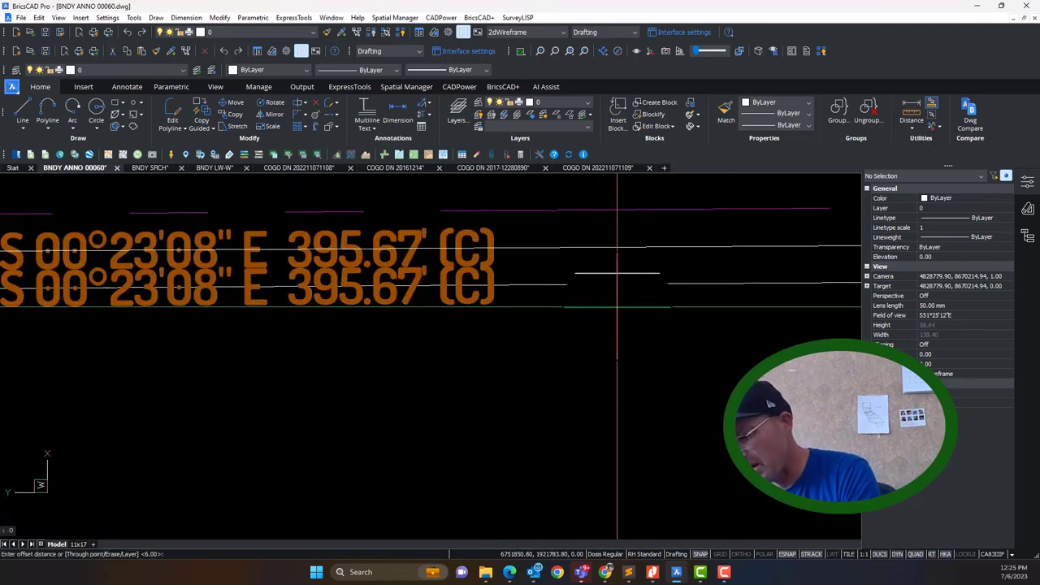
key("Return")
left_click(587, 274)
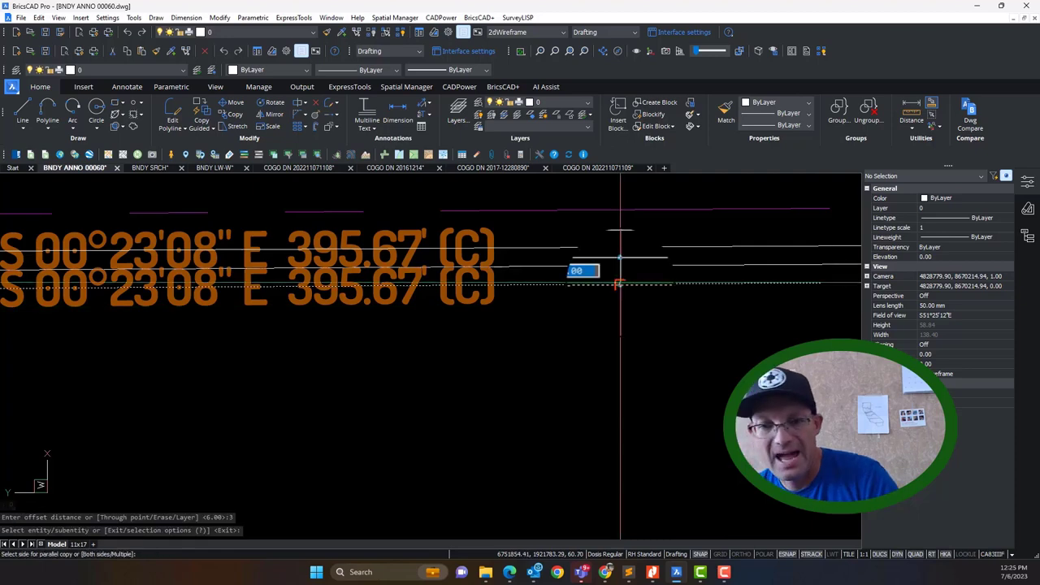
left_click(606, 310)
key("Escape")
middle_click_drag(485, 285, 676, 276)
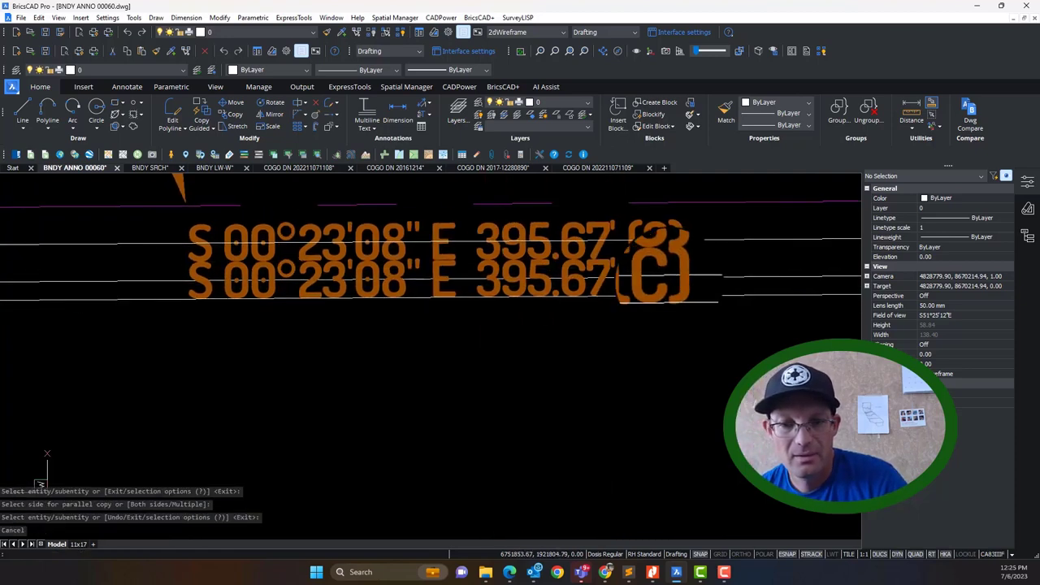
Step: Move the lower, copied 395.67' (C) label onto the newly offset construction line farthest from the boundary
left_click(585, 288)
left_click(436, 279)
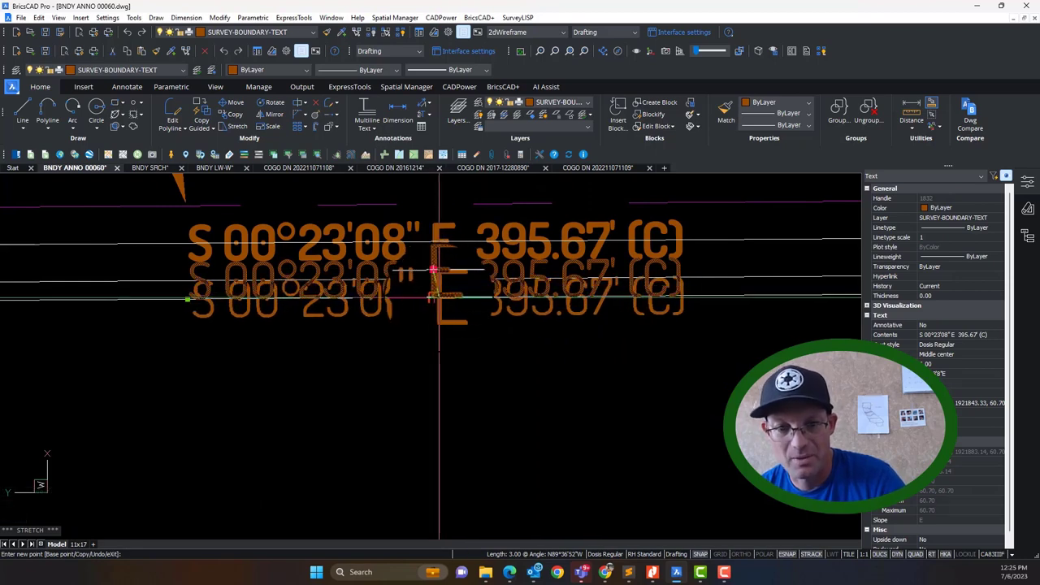
left_click(435, 278)
key("Escape")
Step: Erase the construction lines running under the two stacked 395.67' labels
left_click(704, 279)
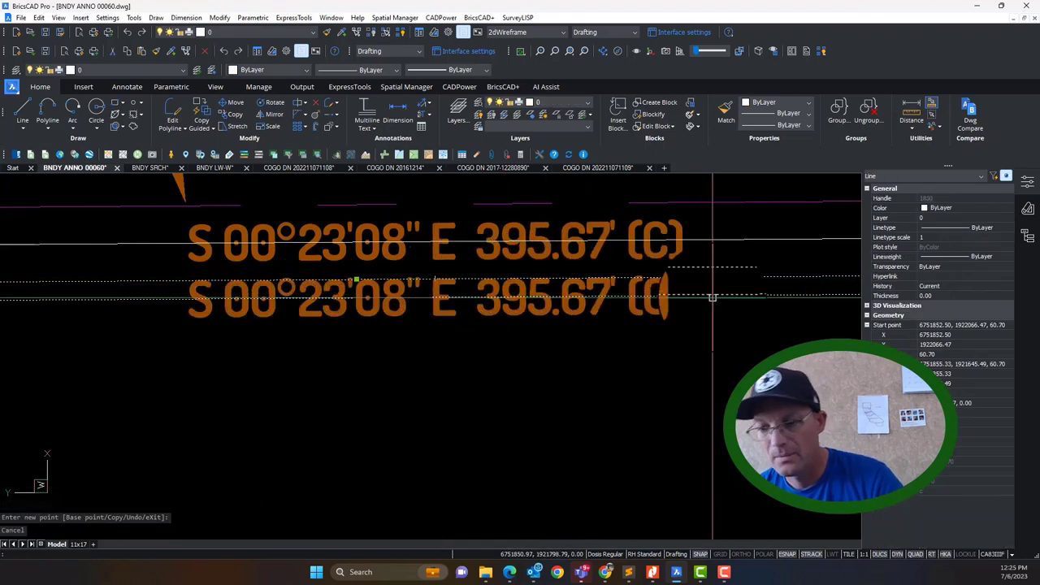
key("Delete")
left_click(738, 324)
left_click(709, 242)
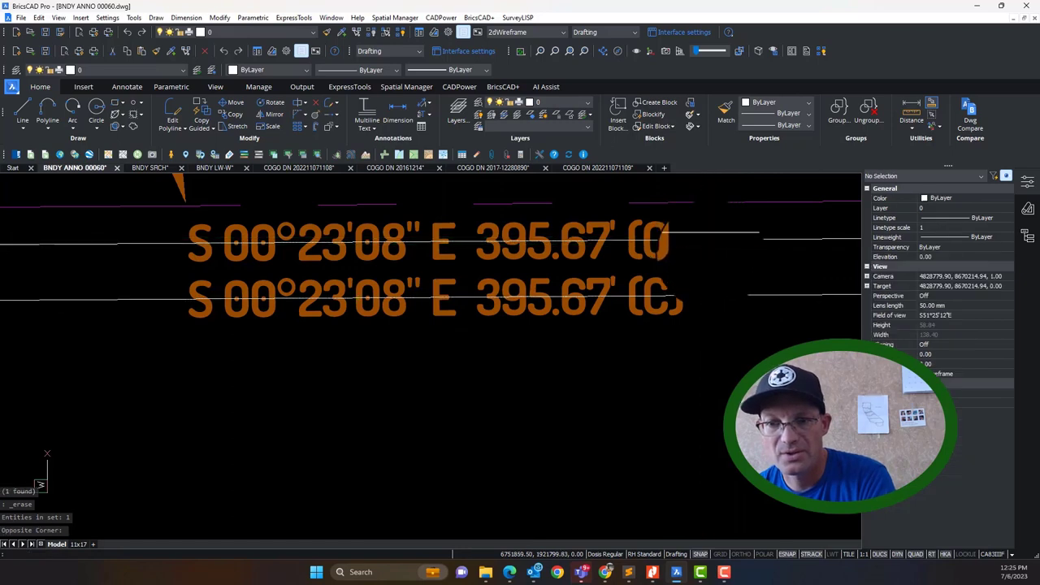
scroll(634, 336, "down", 5)
scroll(662, 286, "up", 3)
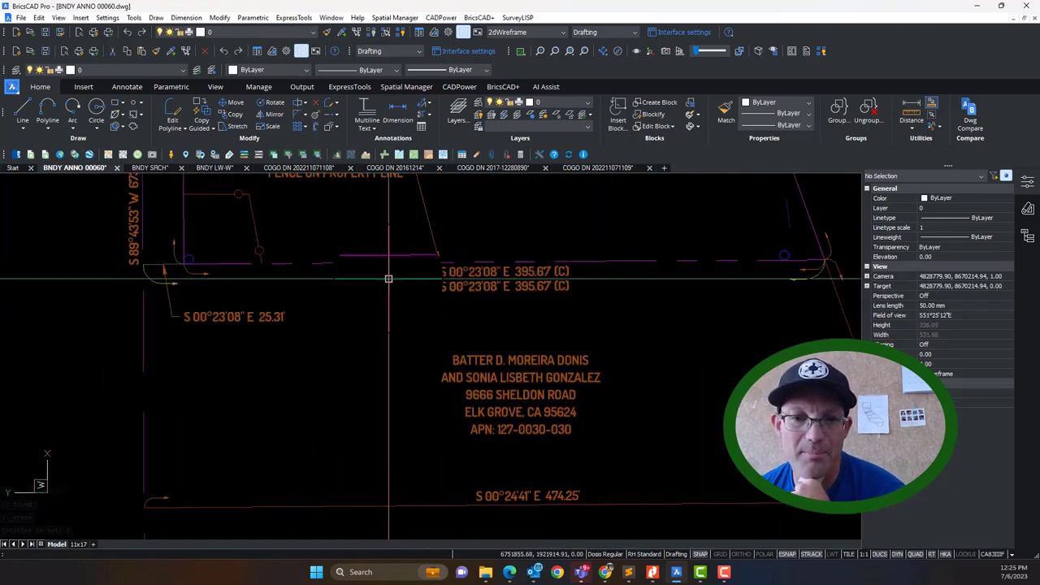
left_click(536, 288)
double_click(536, 289)
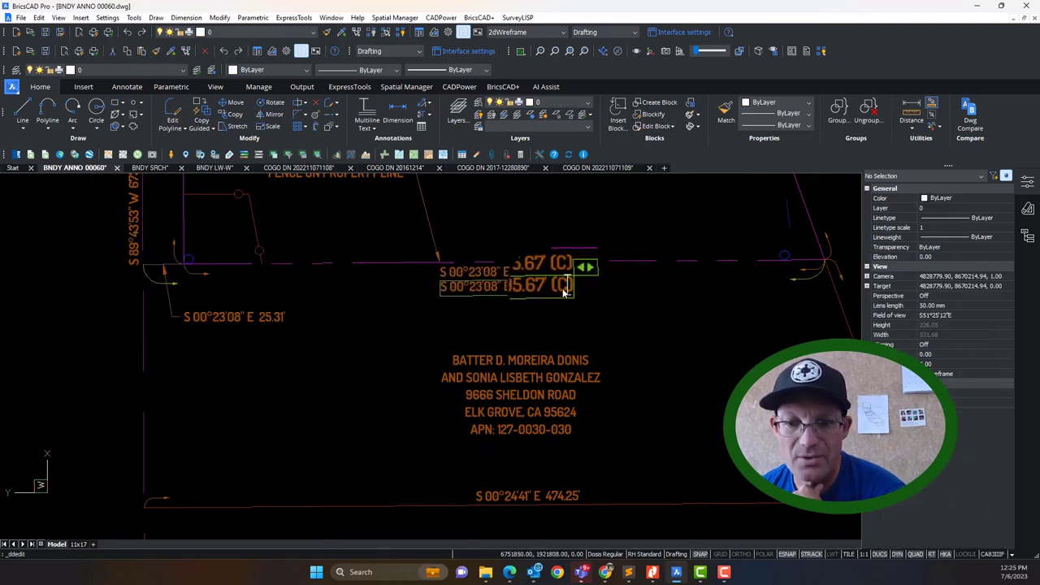
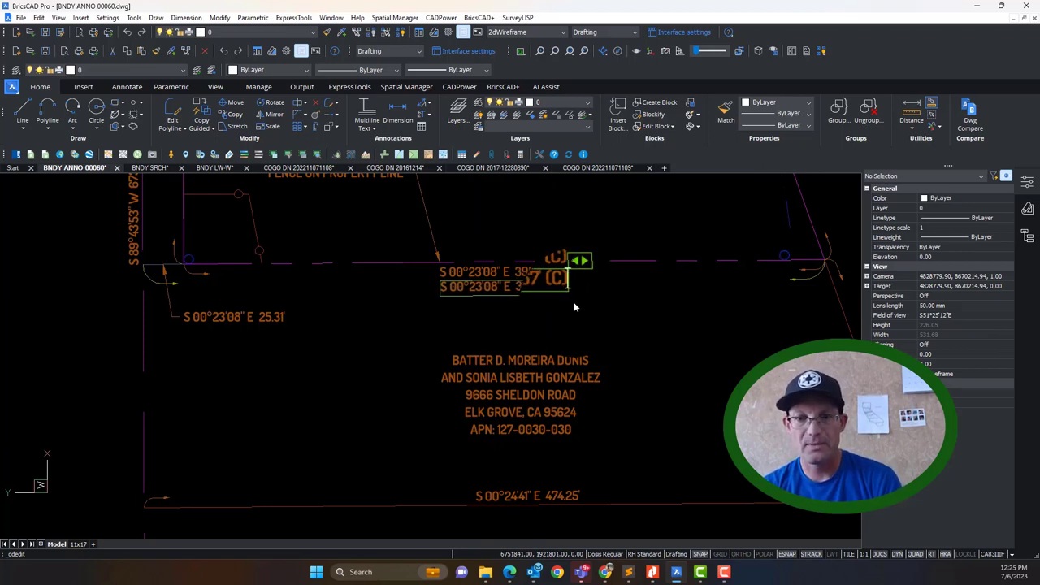
key("Escape")
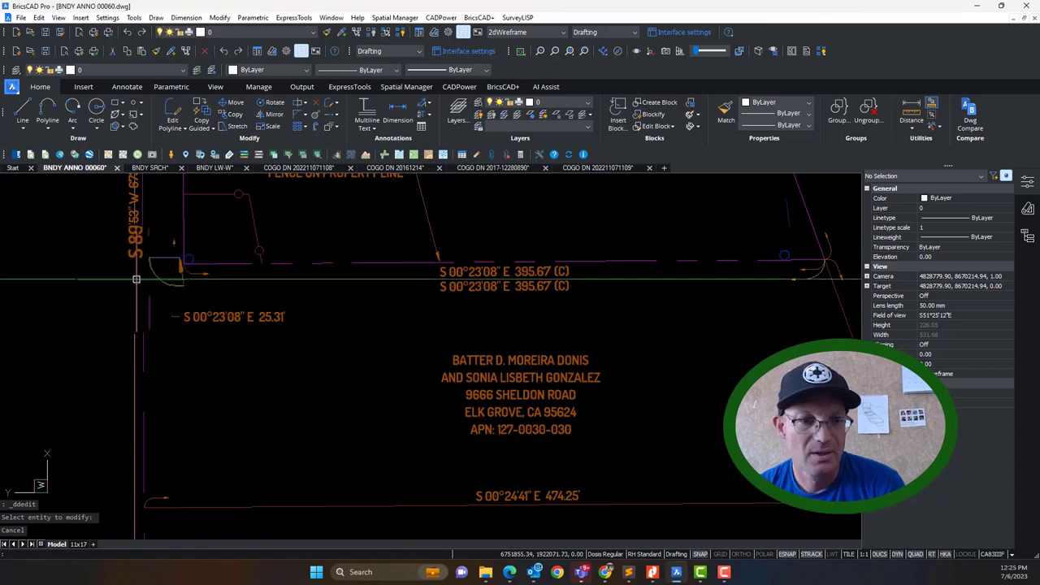
Step: Draw a line along the boundary between the two outer corners marked by the crow's feet
type("l")
key("Return")
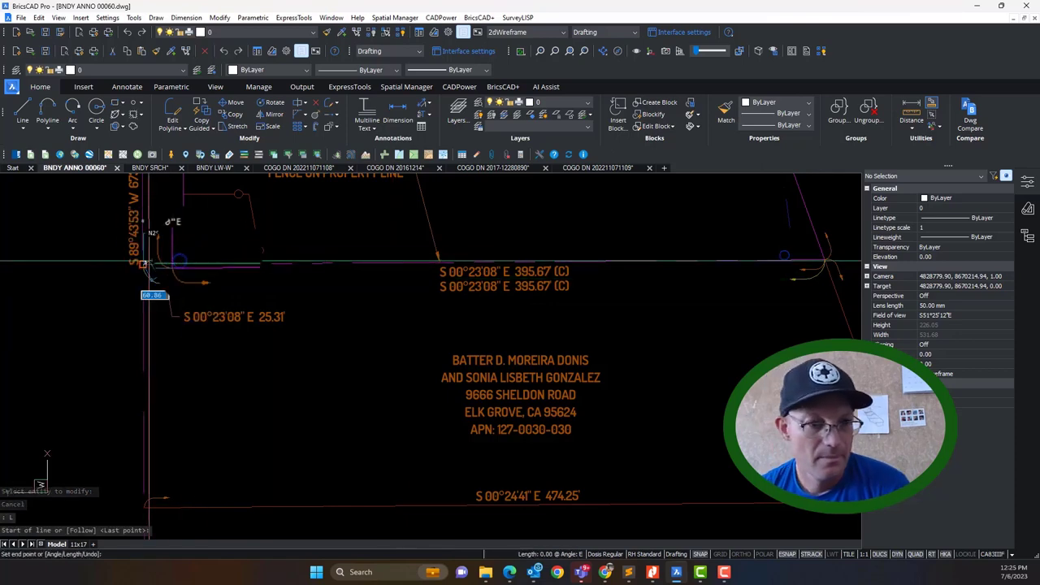
left_click(150, 262)
scroll(736, 220, "up", 2)
middle_click_drag(815, 271, 488, 288)
scroll(530, 291, "up", 8)
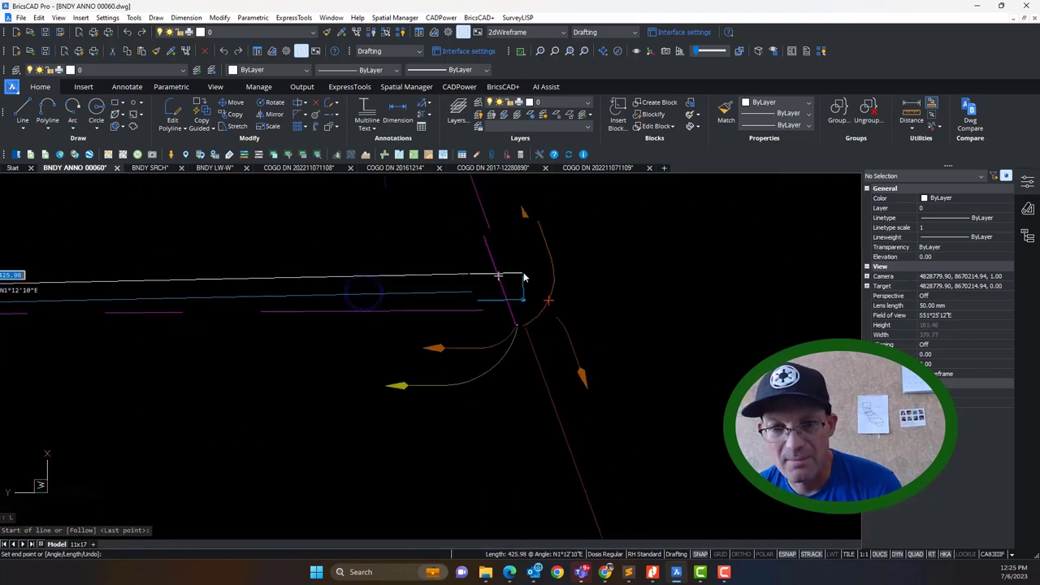
left_click(493, 369)
scroll(494, 362, "down", 11)
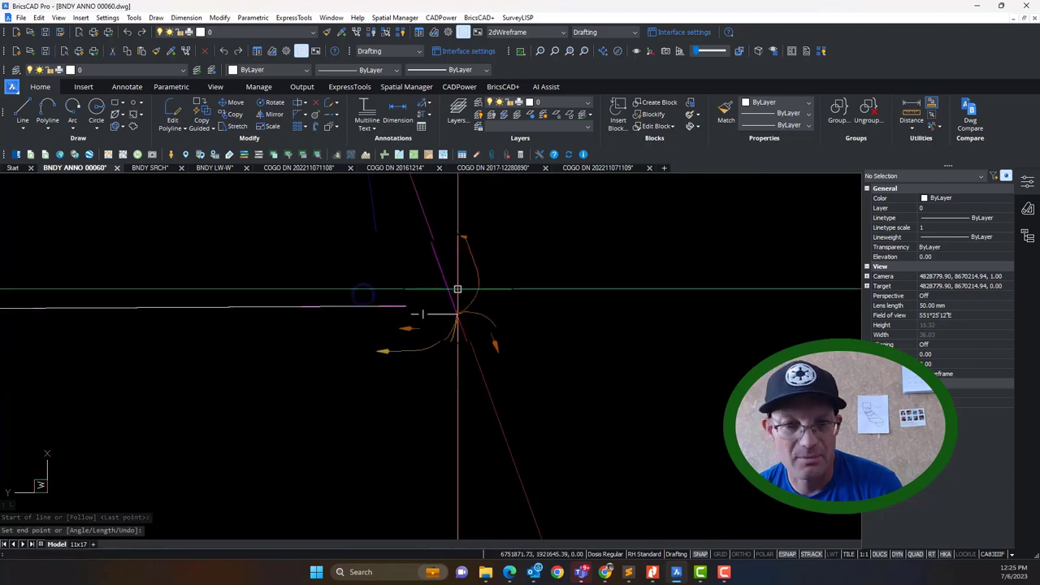
key("Escape")
Step: Check the length of the new line spanning the overall boundary
middle_click_drag(246, 330, 447, 327)
scroll(436, 310, "up", 2)
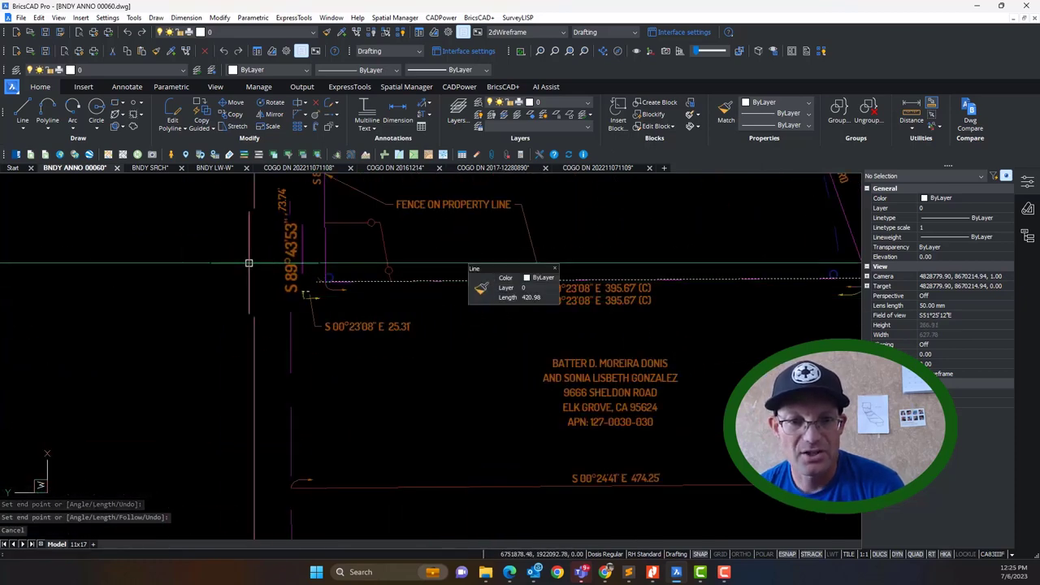
middle_click_drag(398, 291, 249, 302)
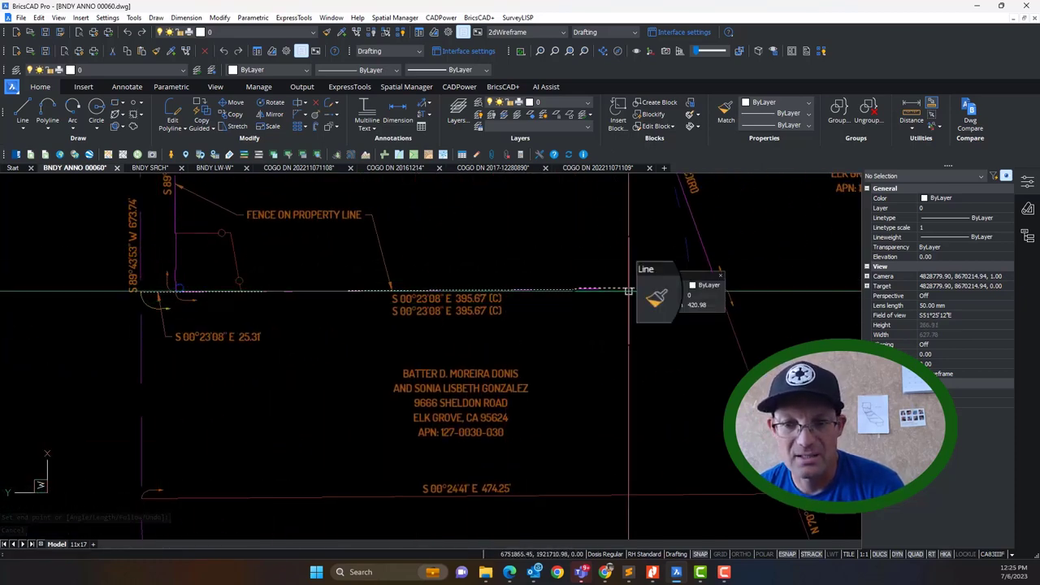
left_click(639, 290)
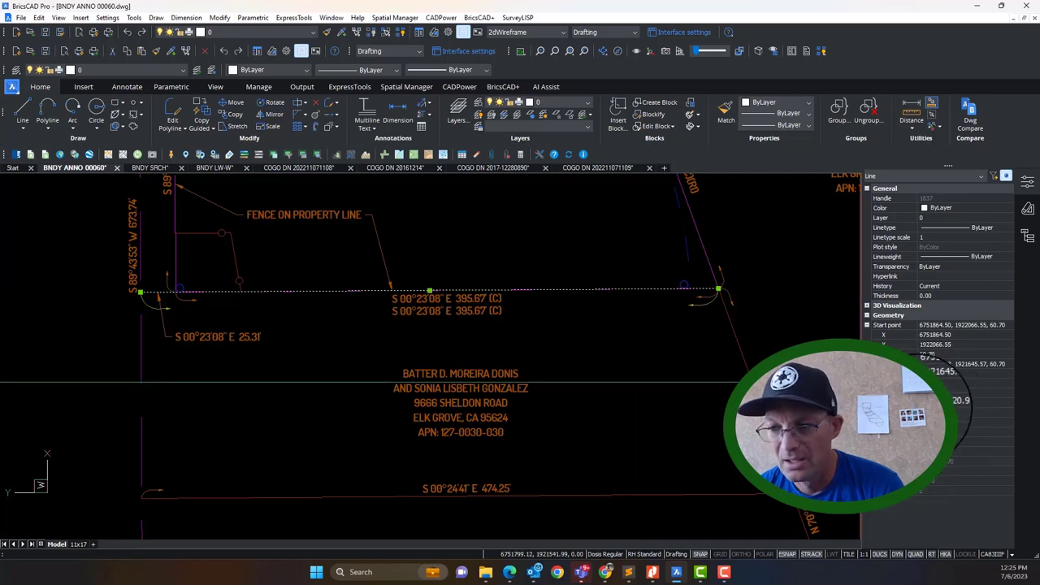
left_click(523, 344)
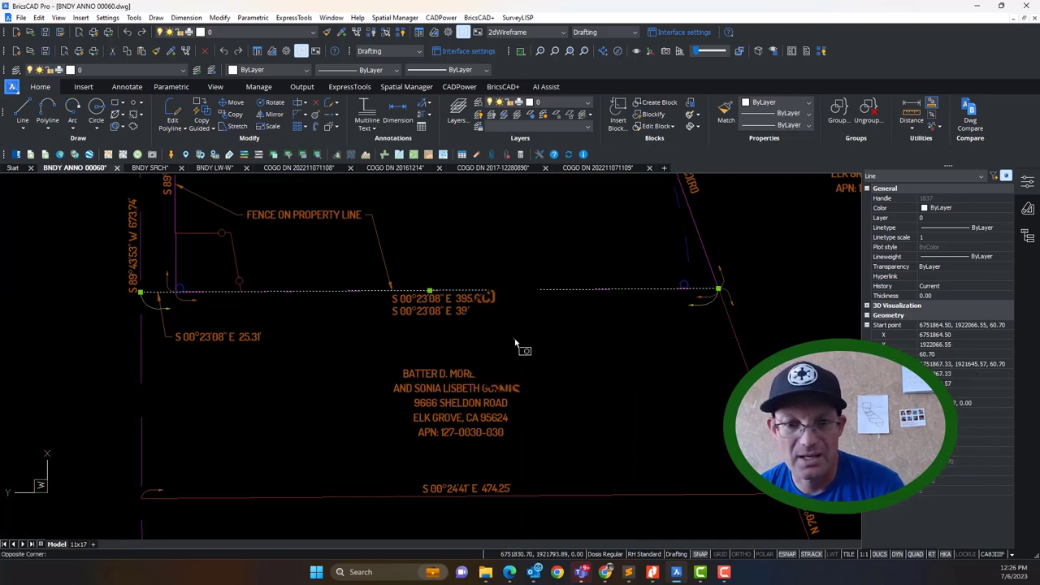
key("Escape")
Step: Change the distance in the lower stacked label to 420.98', keeping its bearing and (C) suffix
scroll(460, 315, "up", 3)
scroll(469, 314, "up", 1)
double_click(482, 314)
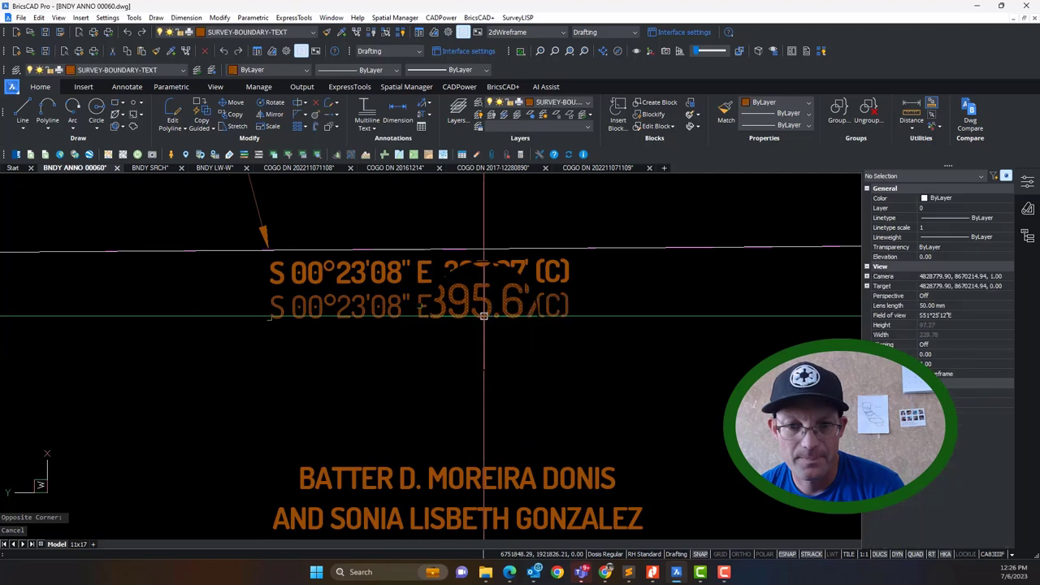
left_click_drag(446, 312, 523, 315)
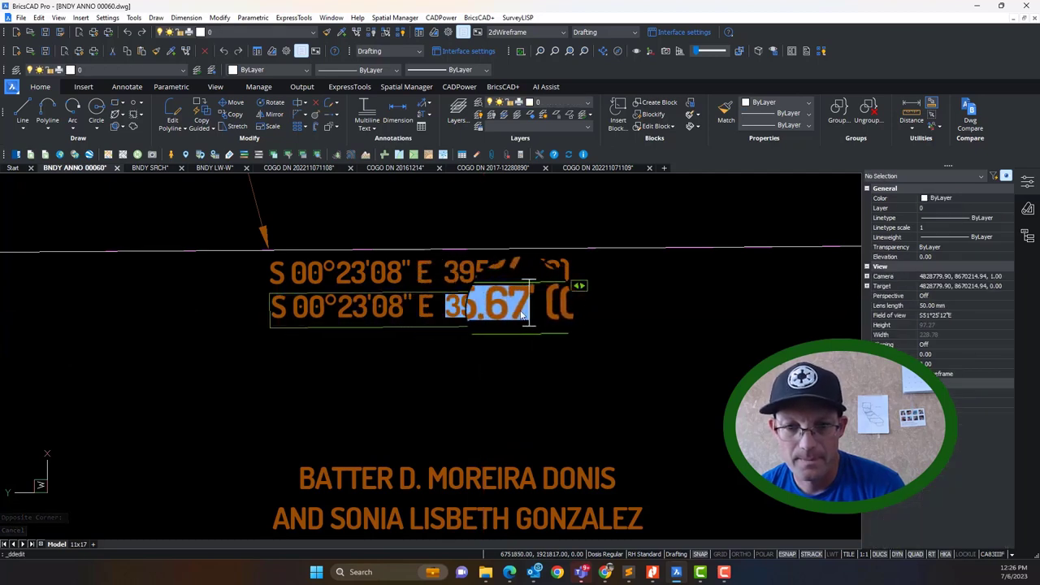
type("420.98")
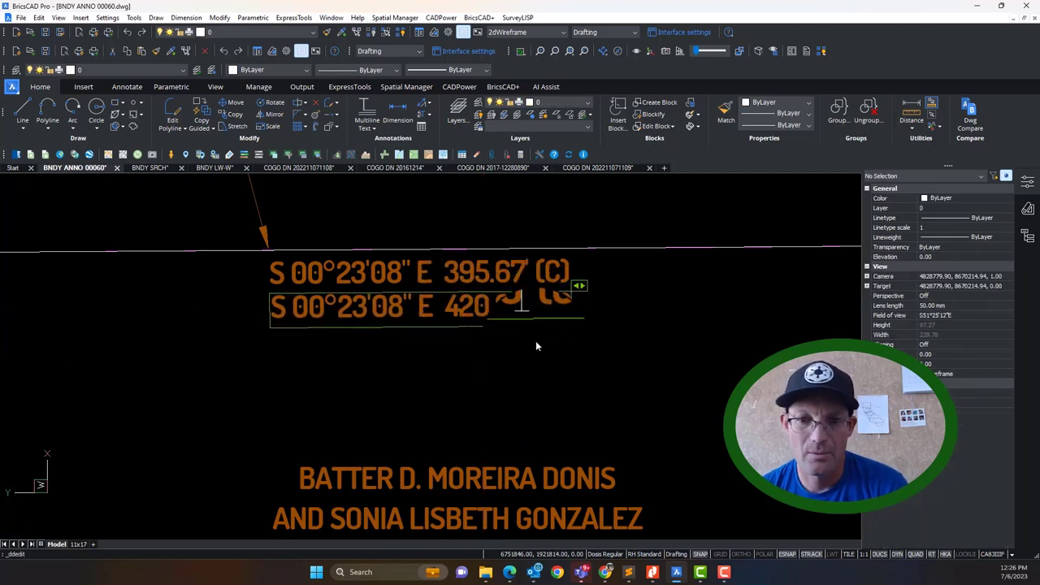
left_click(547, 346)
scroll(546, 346, "down", 3)
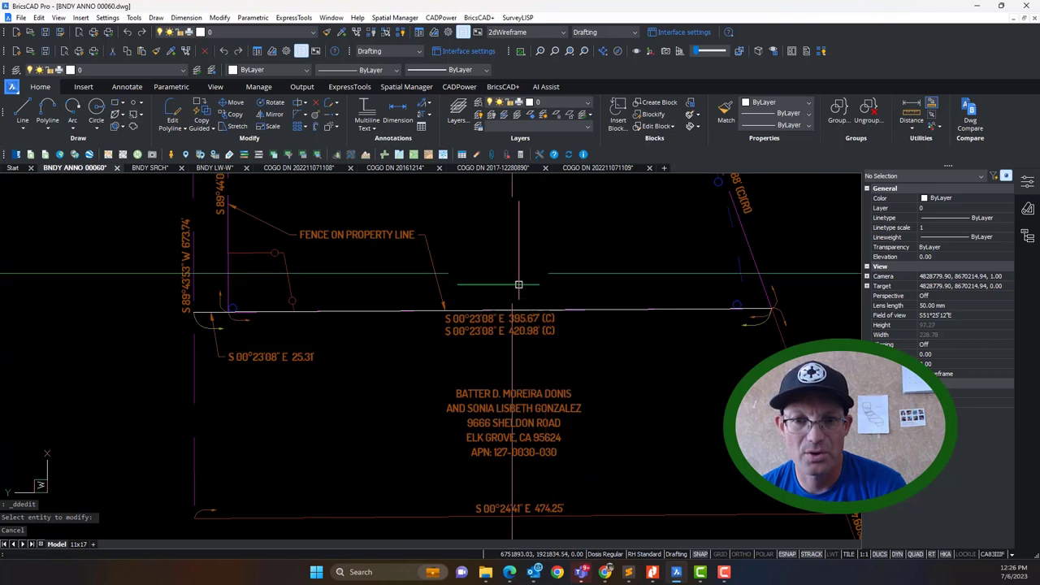
Step: Examine the COGO deed drawings for the record distance of this boundary line and compare it with the lower stacked label
left_click(390, 168)
left_click(488, 168)
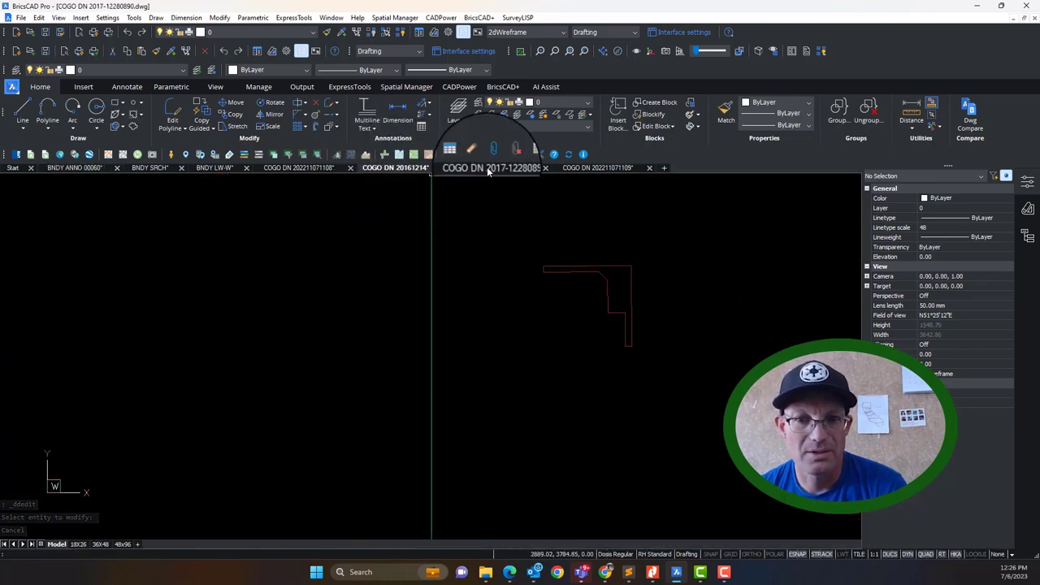
left_click(598, 168)
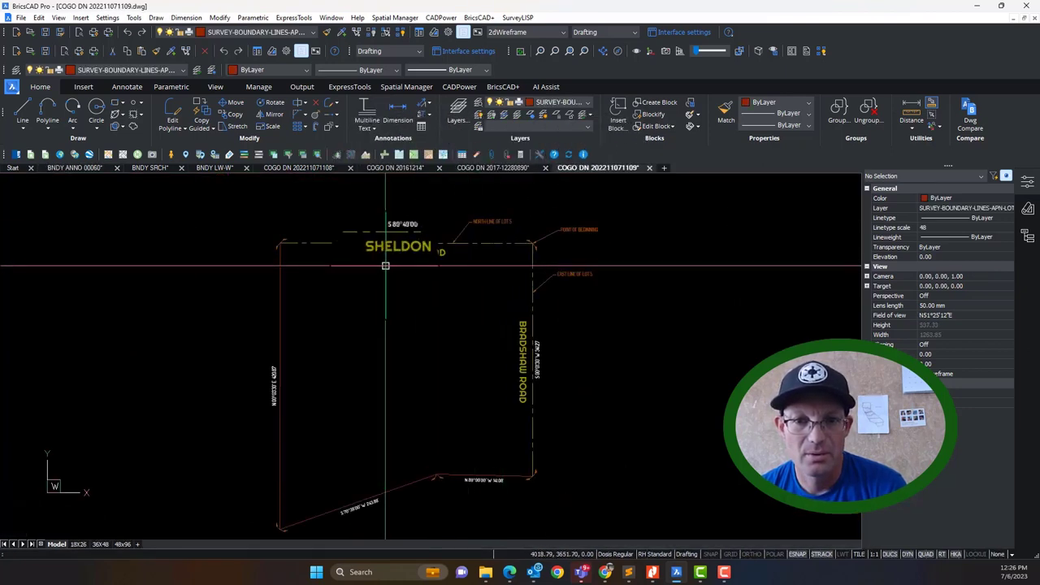
left_click(330, 169)
scroll(515, 372, "up", 6)
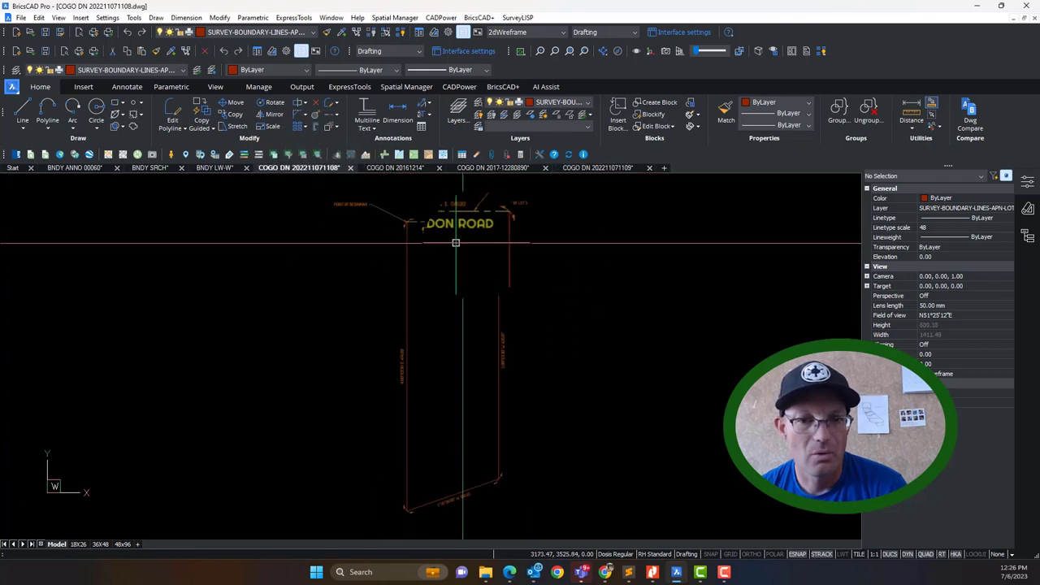
scroll(511, 368, "up", 2)
scroll(478, 284, "down", 4)
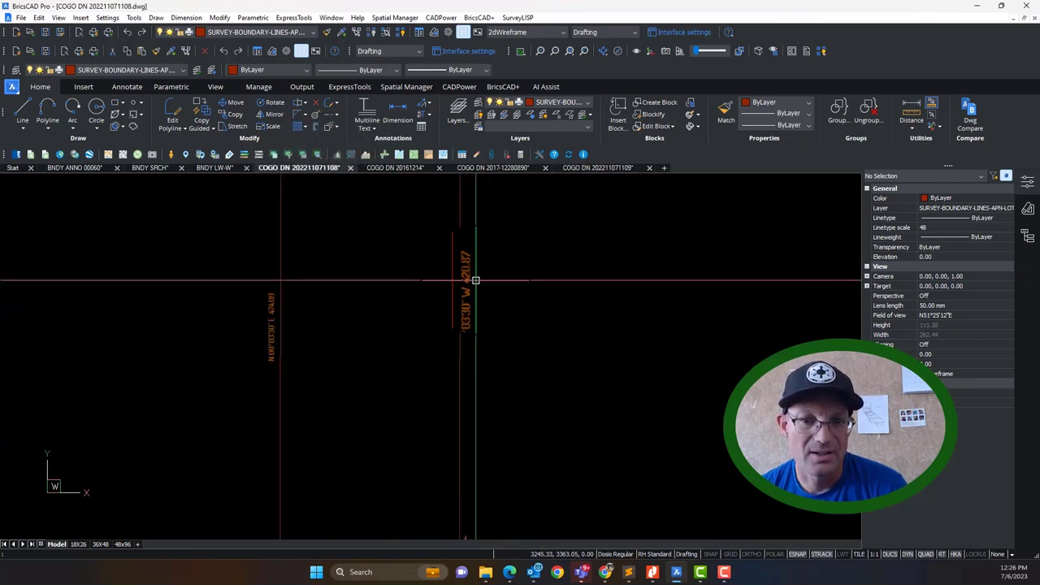
scroll(468, 237, "up", 5)
scroll(466, 235, "down", 8)
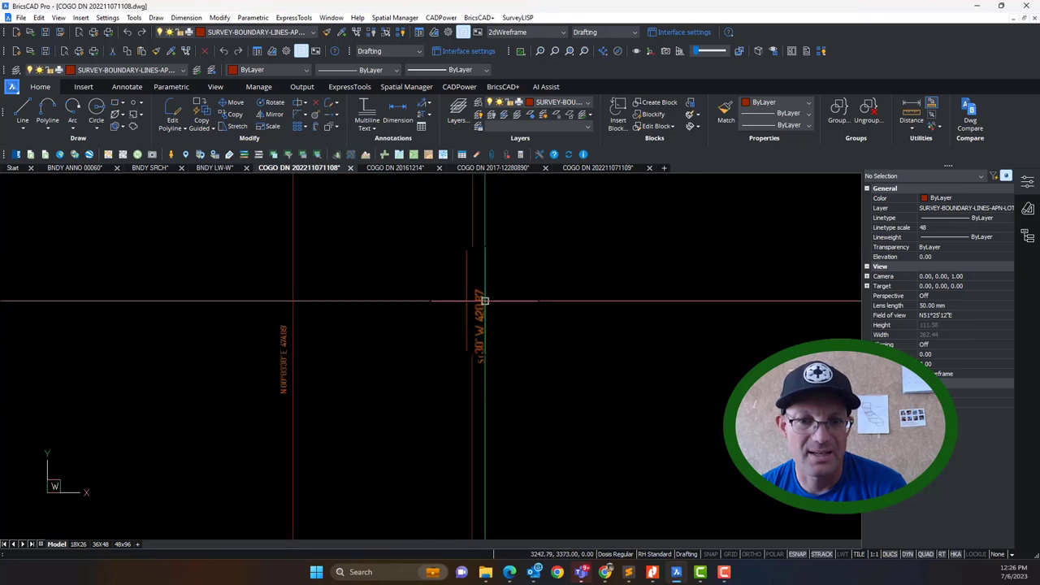
left_click(72, 168)
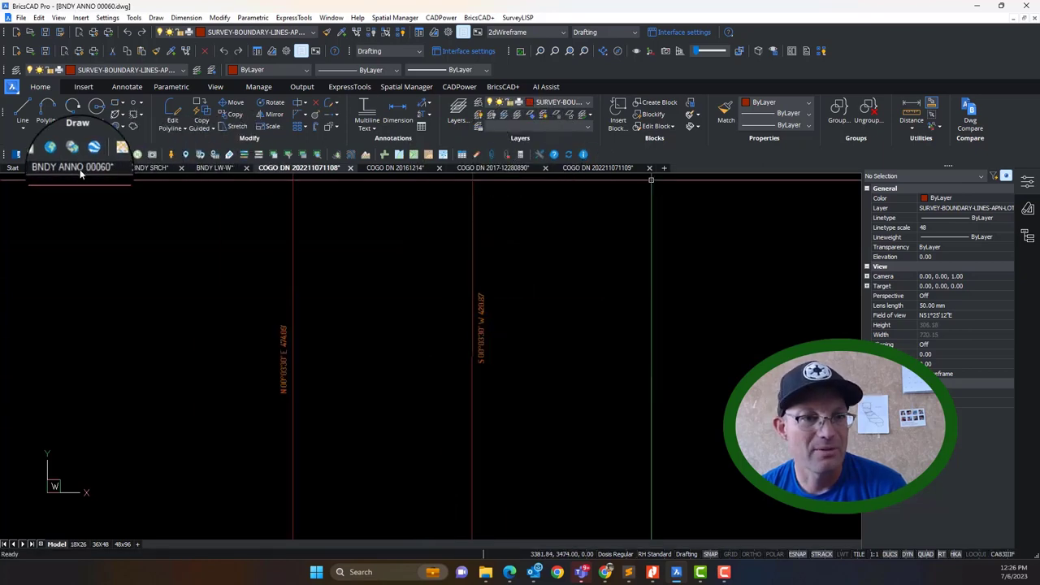
scroll(448, 344, "up", 5)
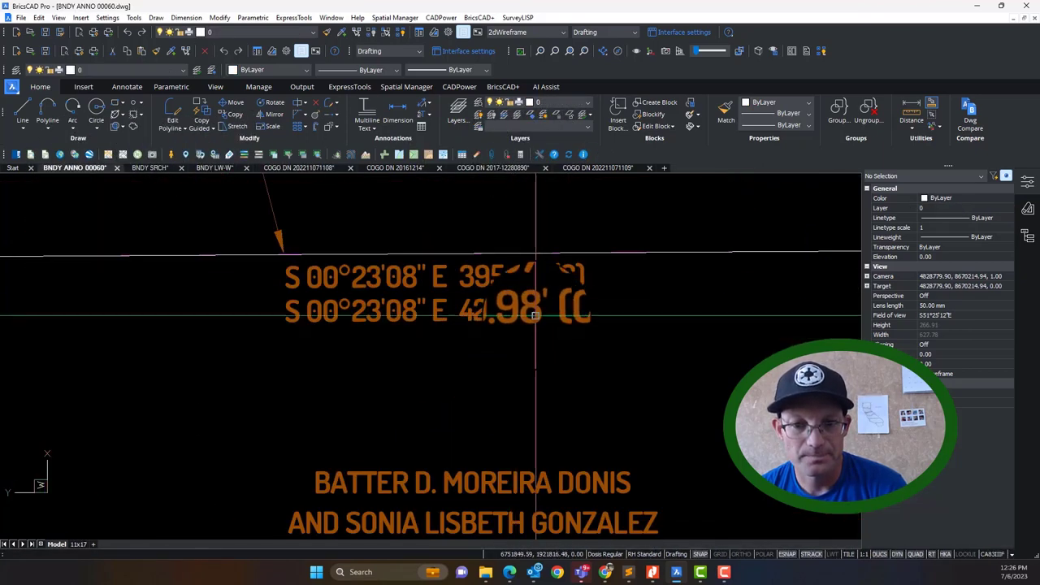
scroll(536, 317, "down", 3)
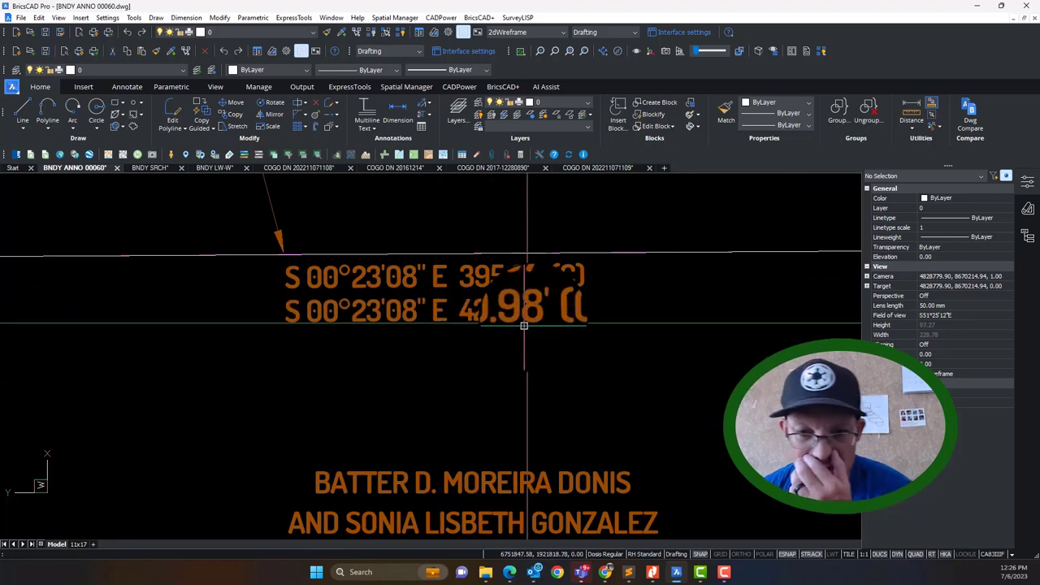
scroll(539, 313, "down", 3)
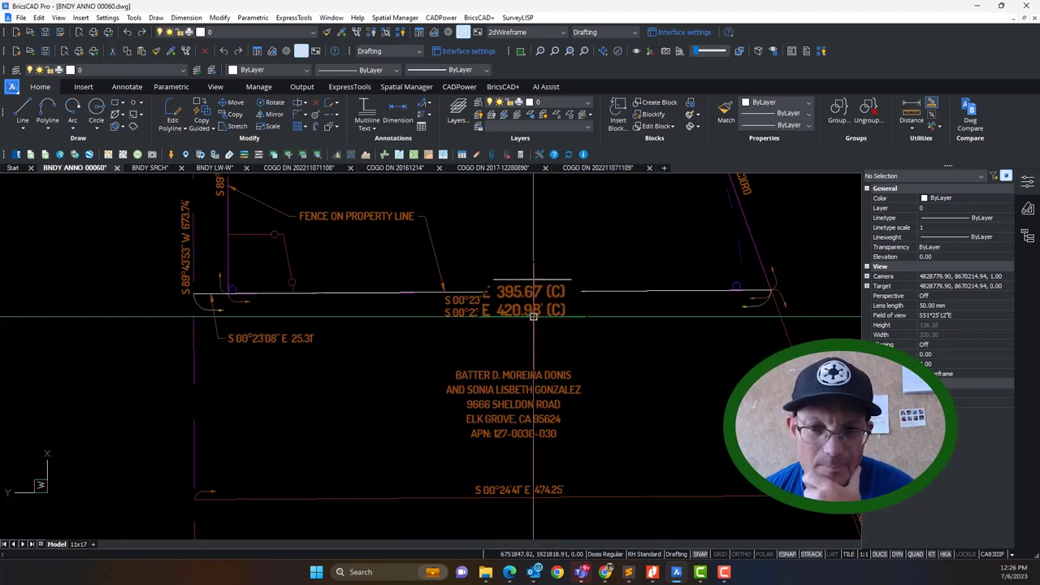
Step: Append the record distance 720.87' (R7) after the (C) suffix of the lower stacked label
scroll(543, 315, "up", 1)
left_click(567, 318)
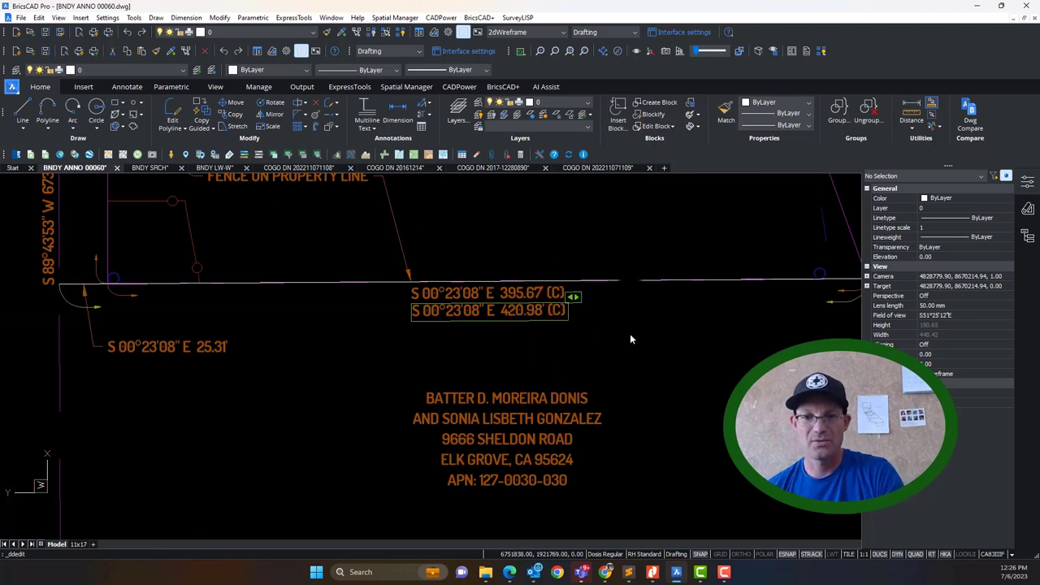
type("720.8'")
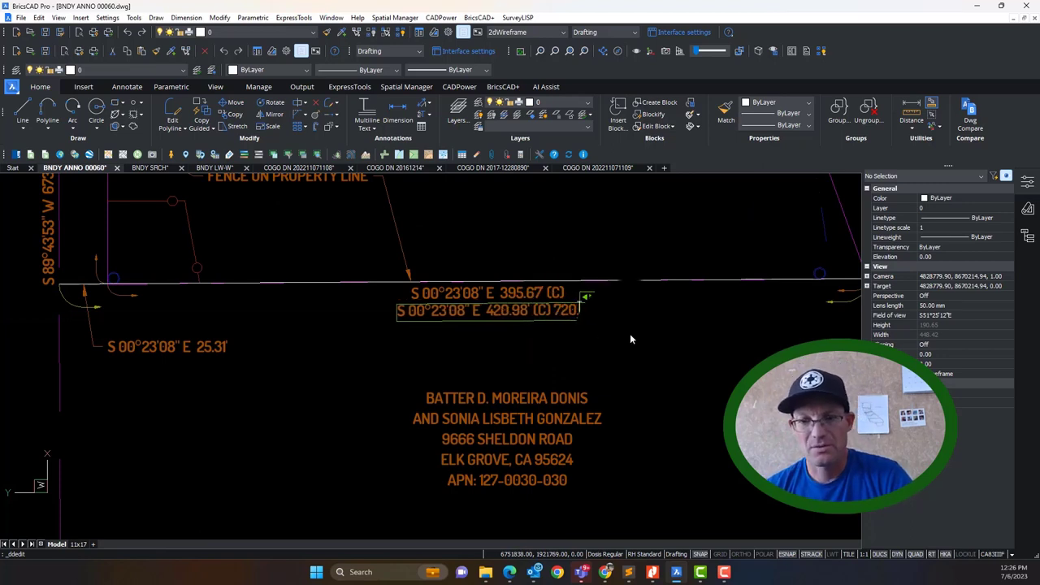
key("BackSpace")
key("BackSpace")
key("BackSpace")
key("BackSpace")
key("BackSpace")
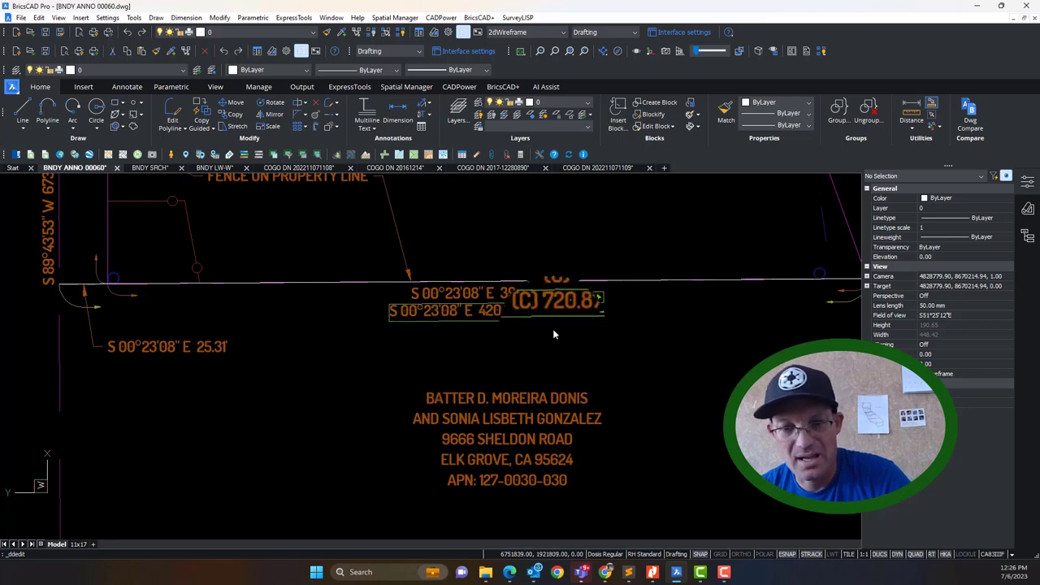
key("BackSpace")
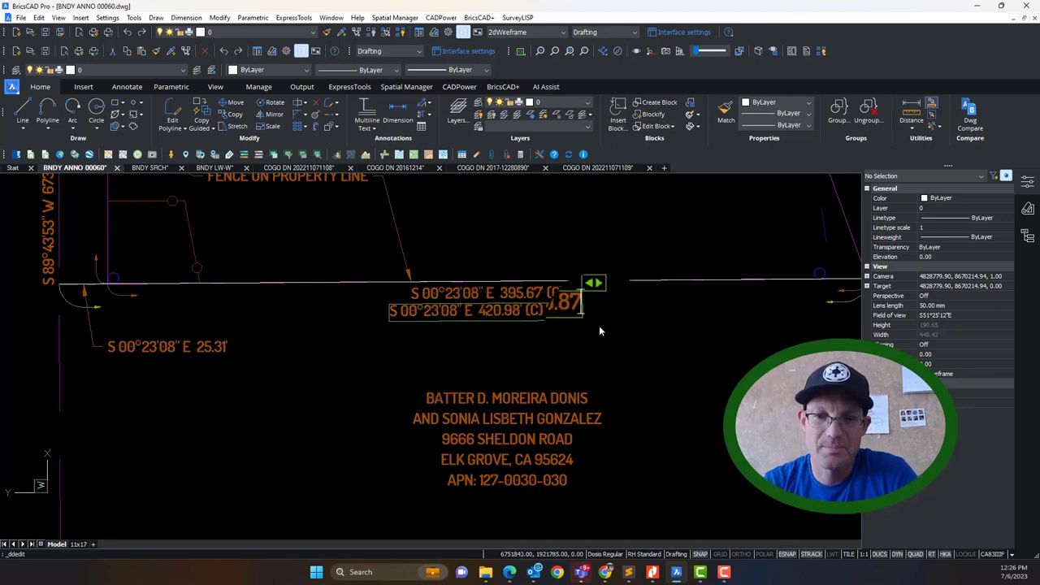
type("' (R8")
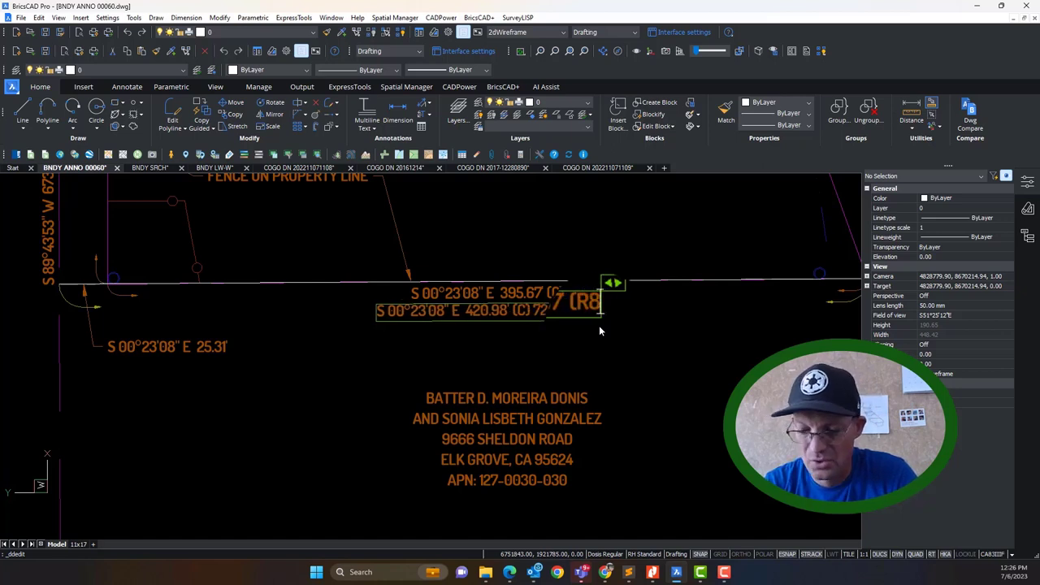
key("BackSpace")
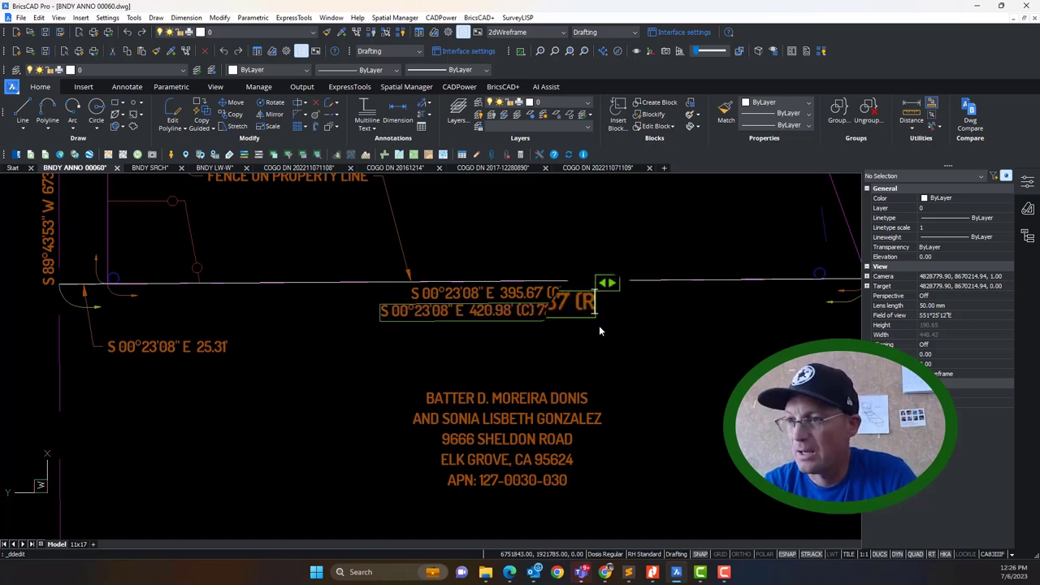
type("8")
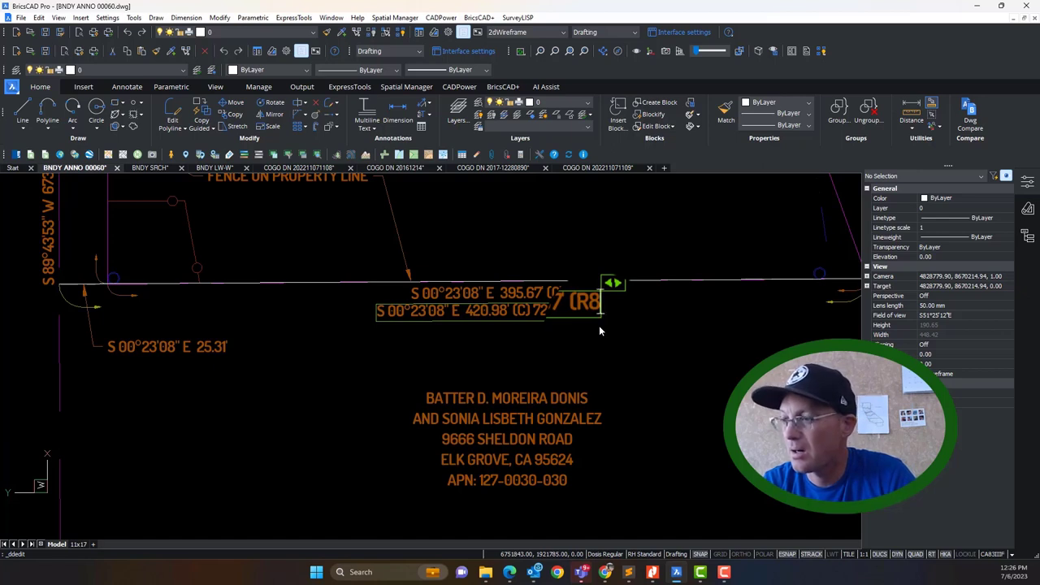
key("BackSpace")
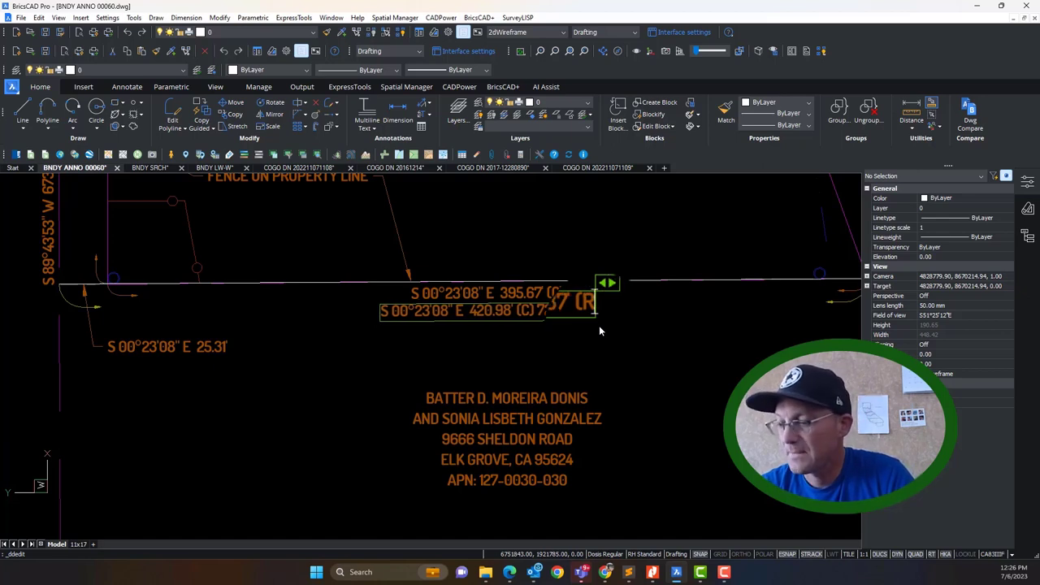
type("7)")
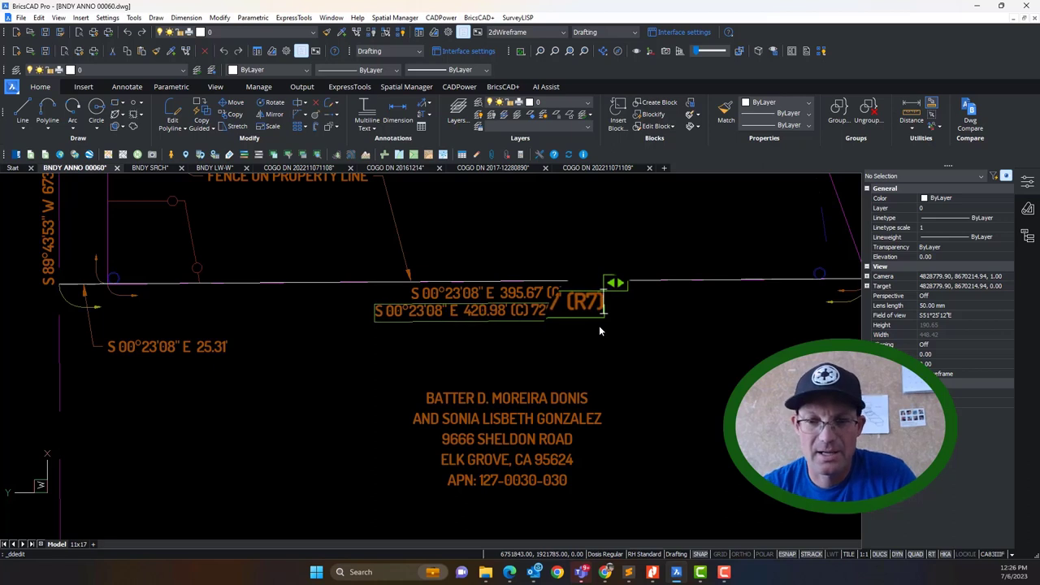
left_click(675, 357)
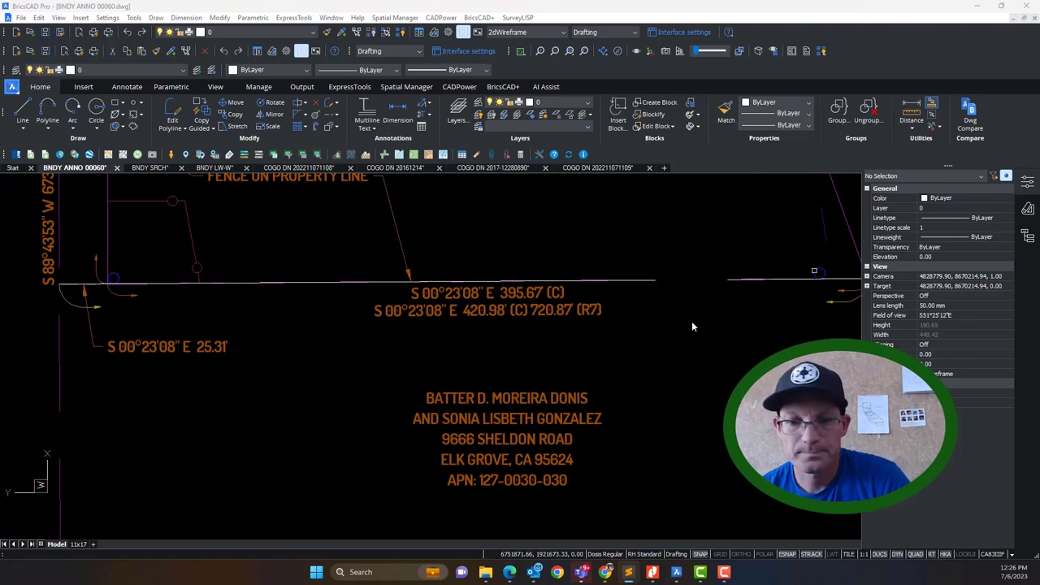
Step: Correct the (R7) record distance in the lower stacked label to 420.87'
scroll(549, 322, "up", 2)
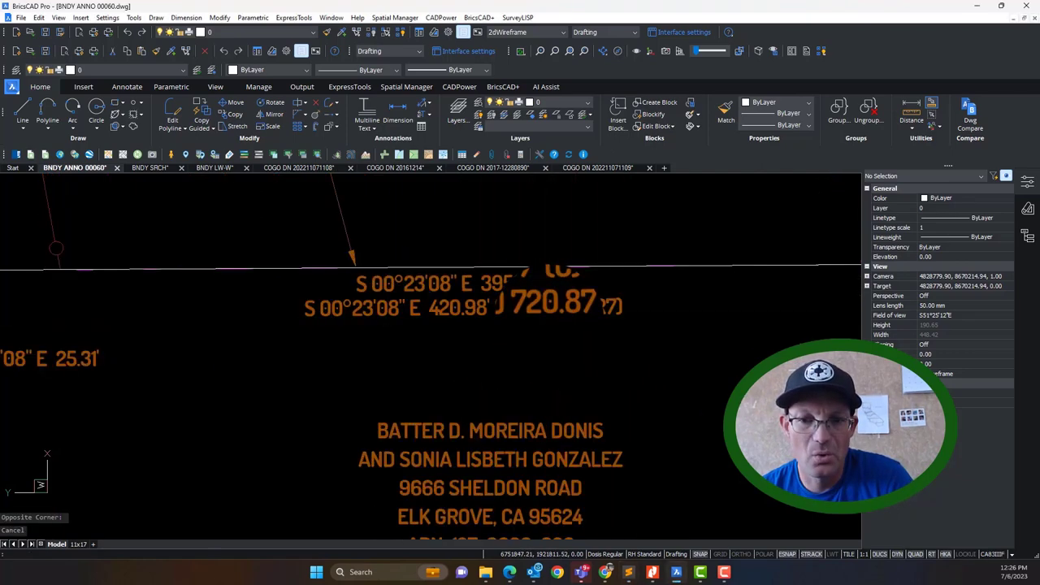
scroll(546, 320, "up", 1)
double_click(521, 309)
left_click(520, 308)
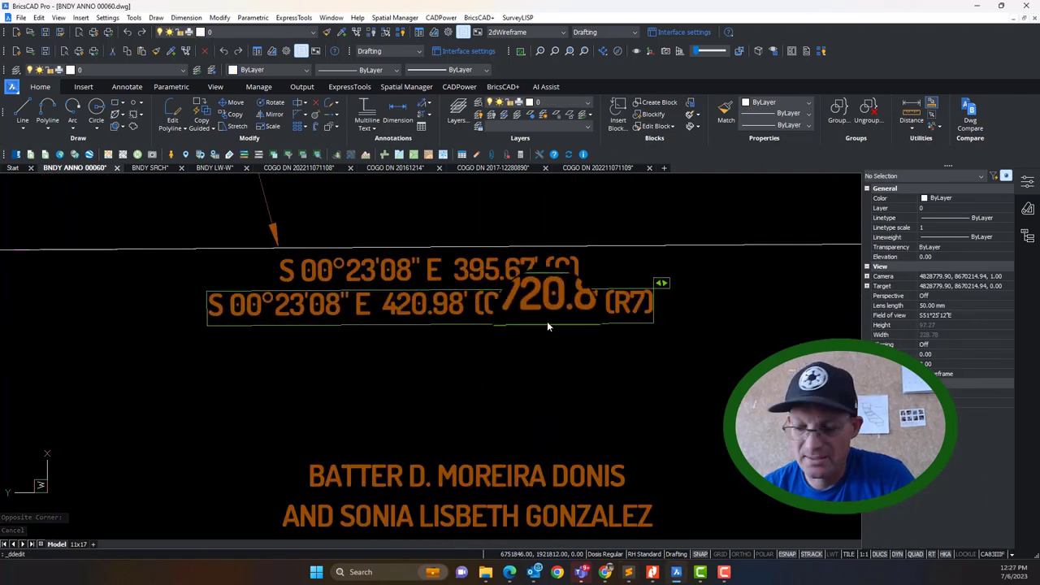
key("Delete")
type("4")
left_click(522, 376)
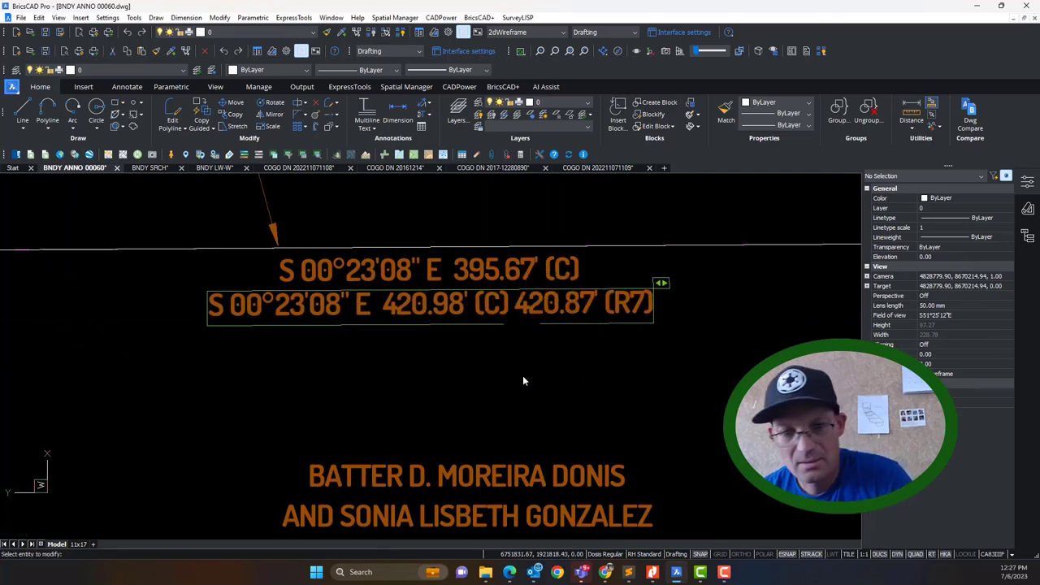
Step: Delete the helper line drawn along the overall boundary between the two outer corners
scroll(504, 360, "down", 4)
scroll(453, 350, "up", 4)
scroll(455, 351, "down", 3)
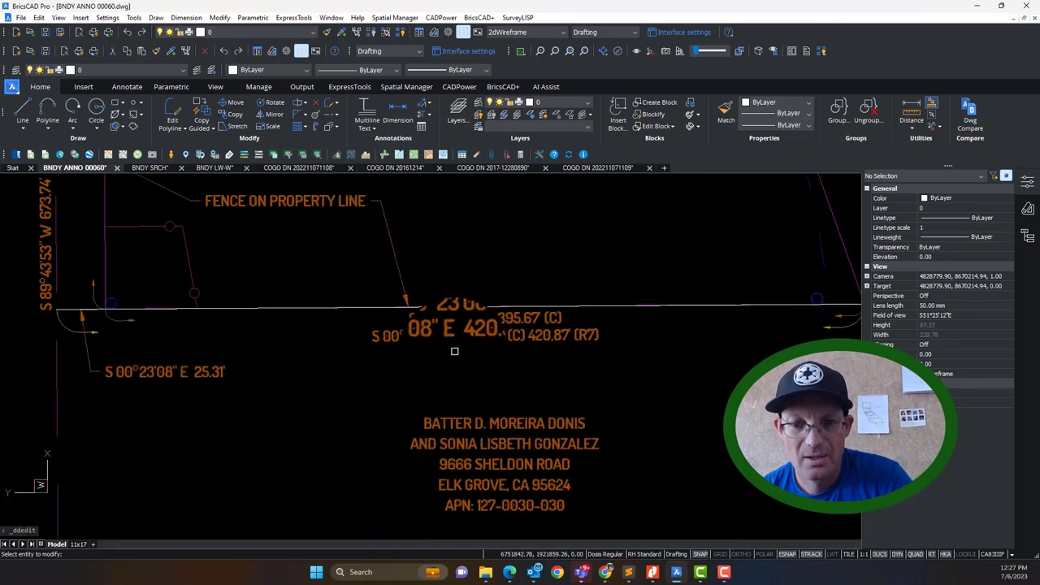
mouse_move(454, 351)
middle_mouse_down()
mouse_move(488, 374)
mouse_move(581, 361)
middle_mouse_up()
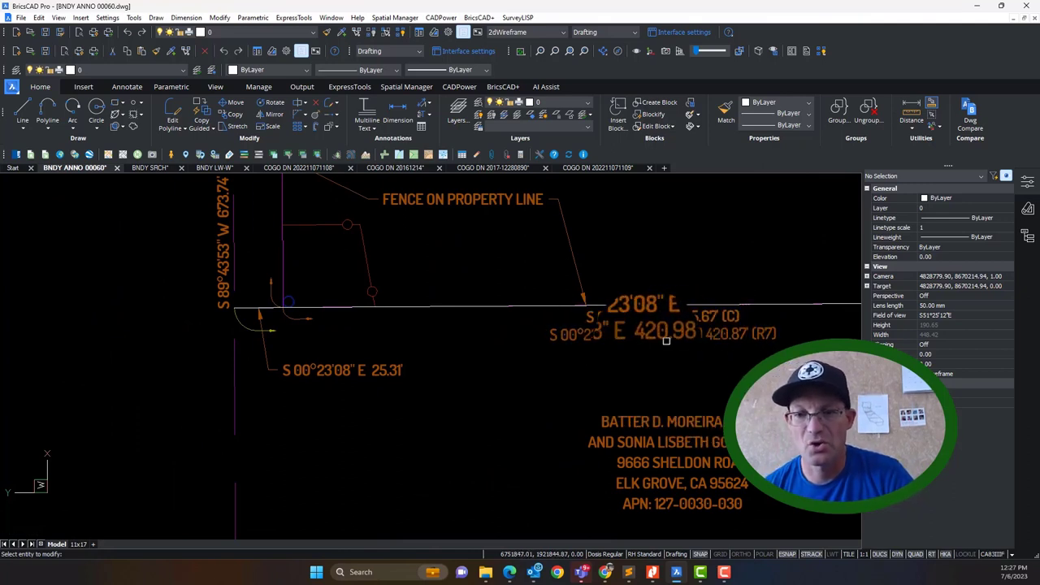
scroll(528, 390, "down", 3)
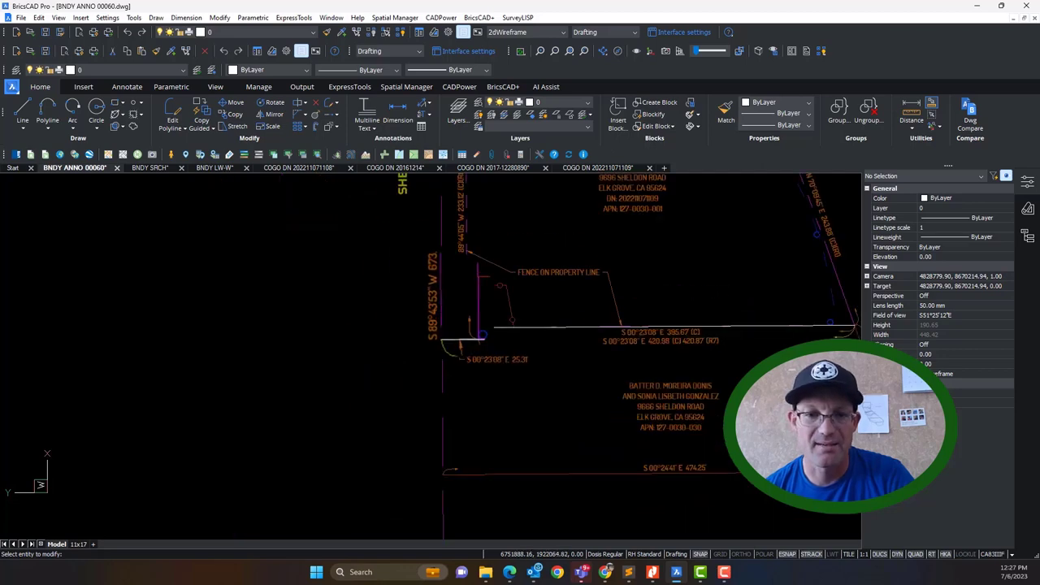
scroll(575, 419, "up", 3)
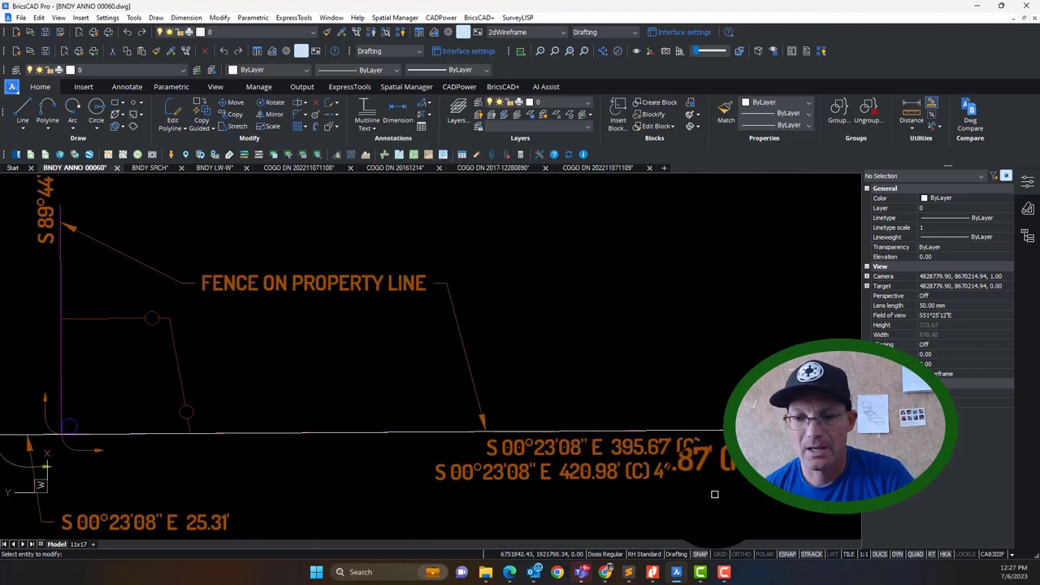
scroll(638, 397, "down", 3)
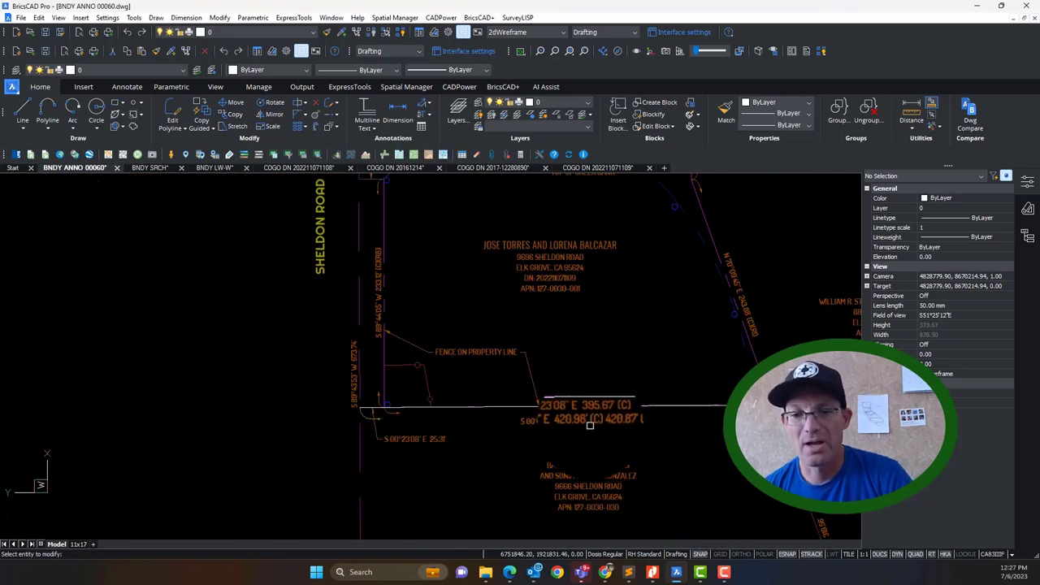
scroll(590, 424, "up", 3)
key("Escape")
left_click(620, 390)
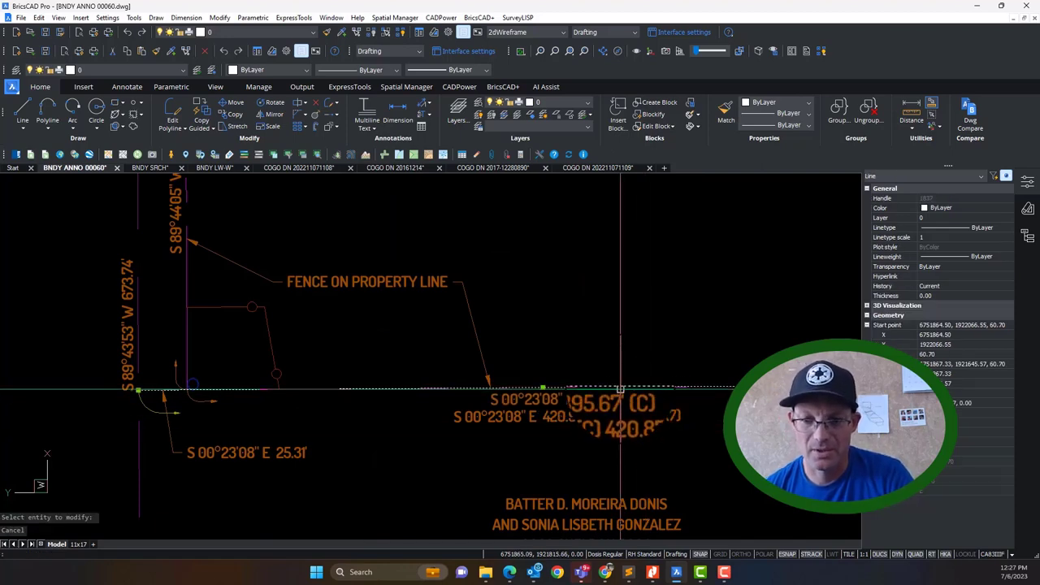
key("Delete")
scroll(618, 431, "down", 5)
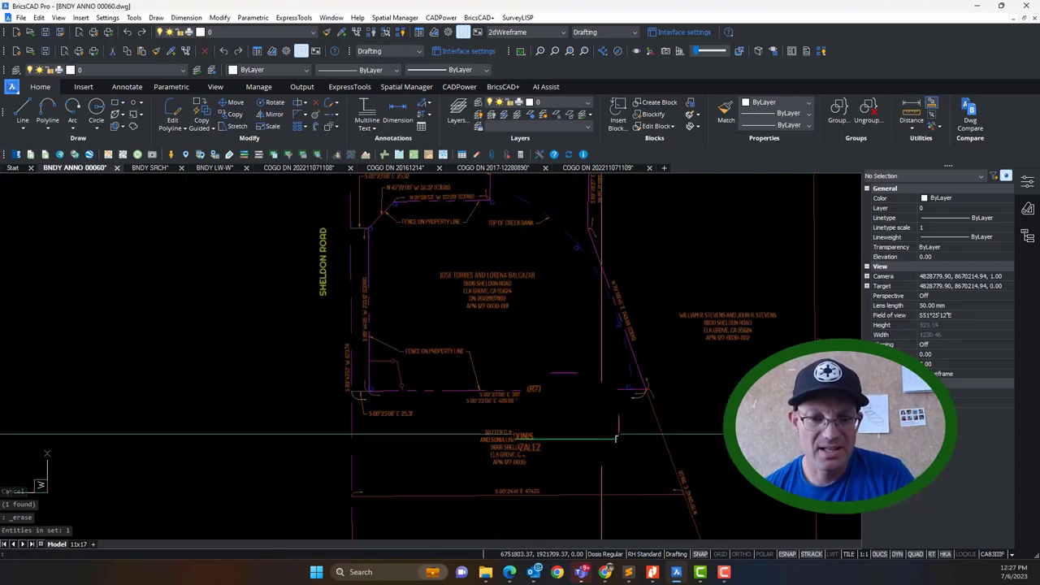
Step: Examine the two stacked labels against the crow's feet at both ends of the boundary line
scroll(501, 423, "up", 3)
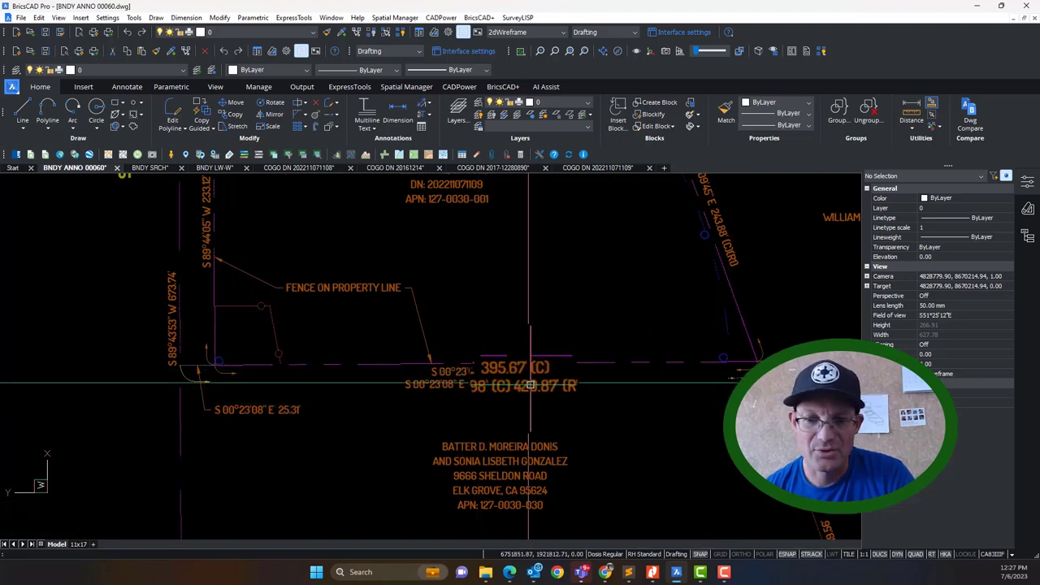
scroll(499, 396, "down", 3)
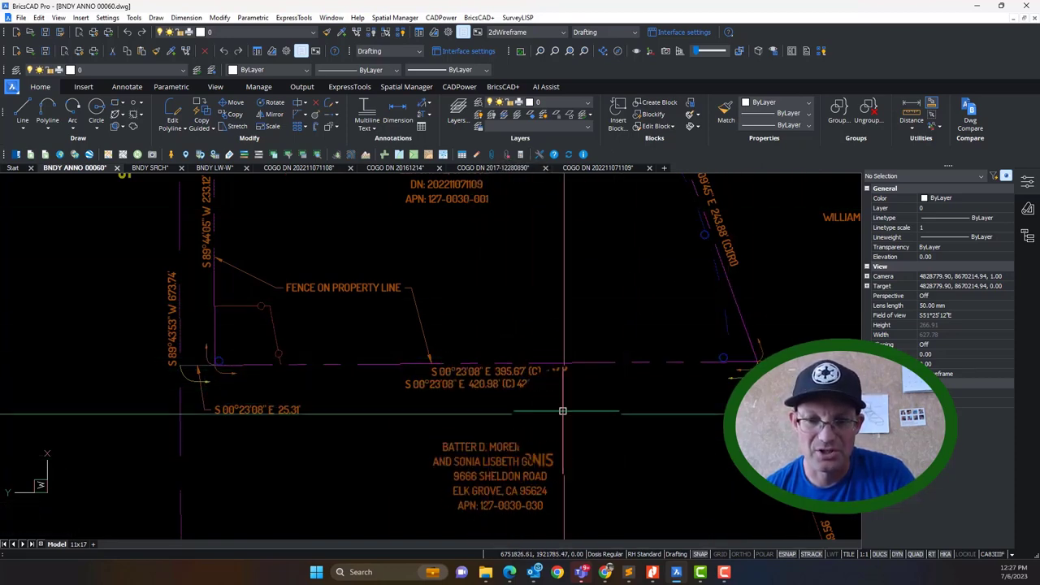
scroll(480, 398, "up", 3)
scroll(157, 360, "down", 1)
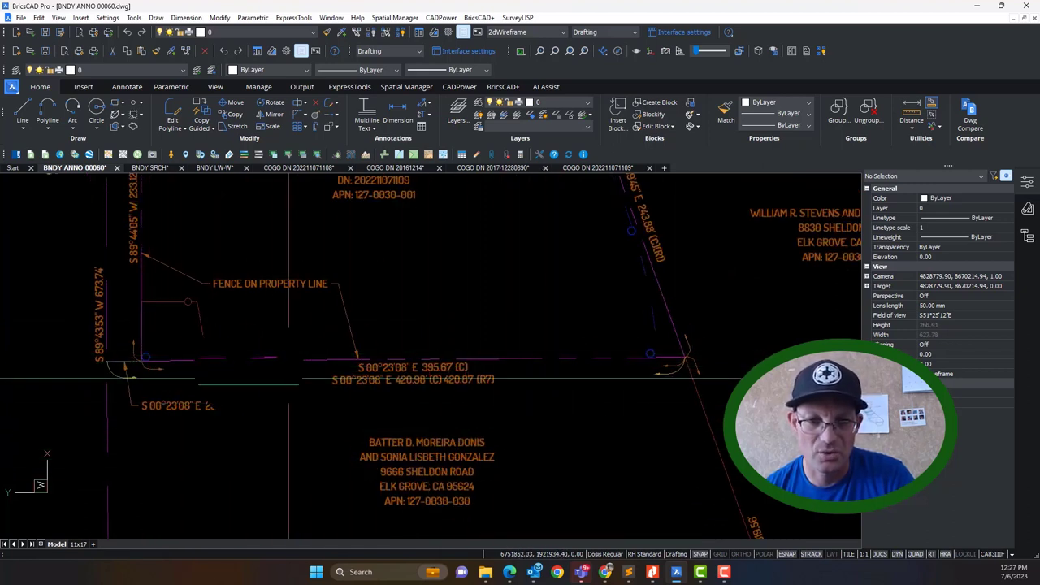
middle_click_drag(190, 358, 226, 355)
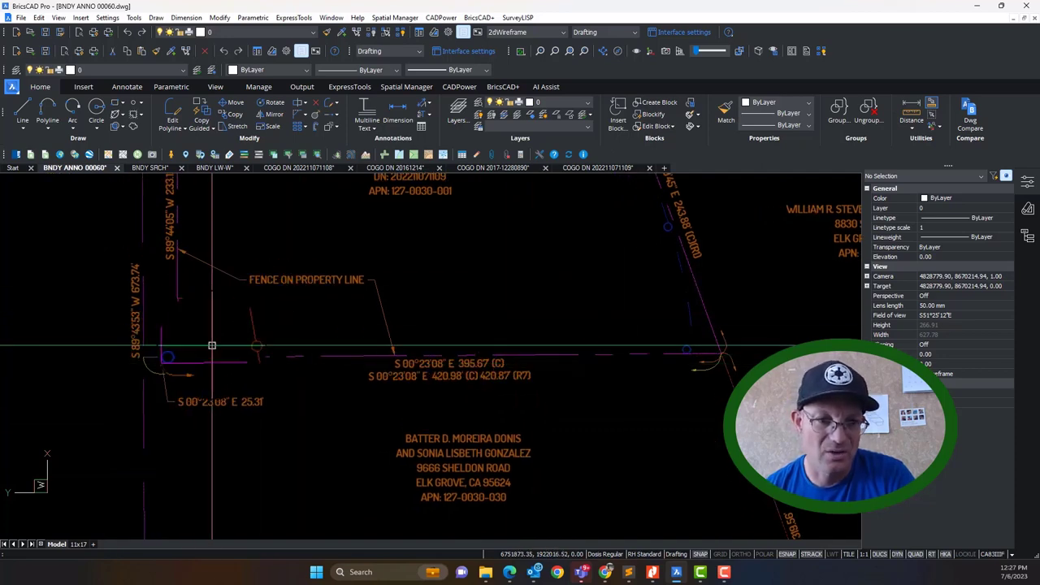
scroll(242, 381, "up", 2)
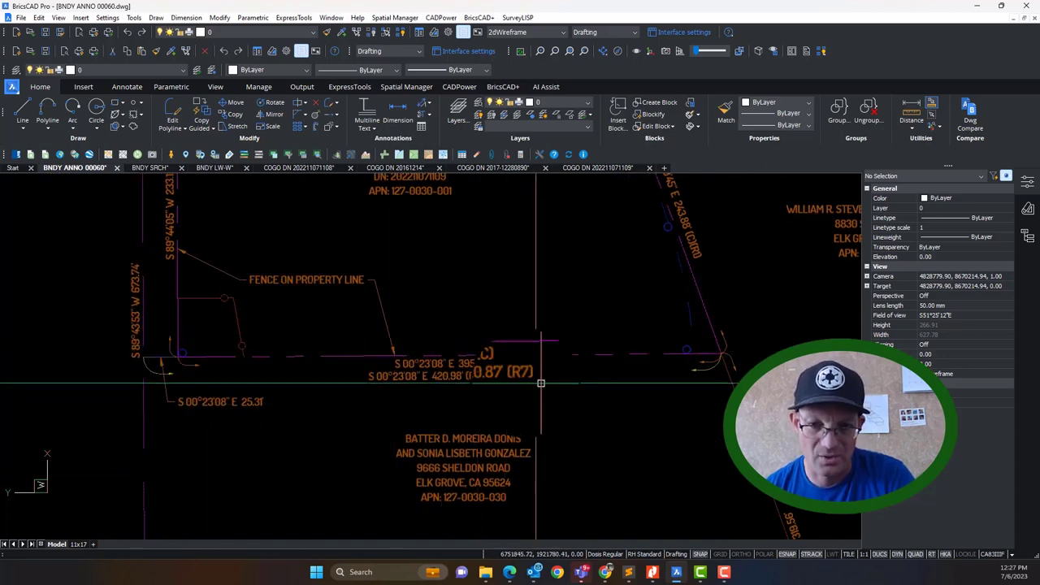
scroll(524, 378, "up", 2)
scroll(530, 386, "down", 1)
scroll(530, 386, "down", 4)
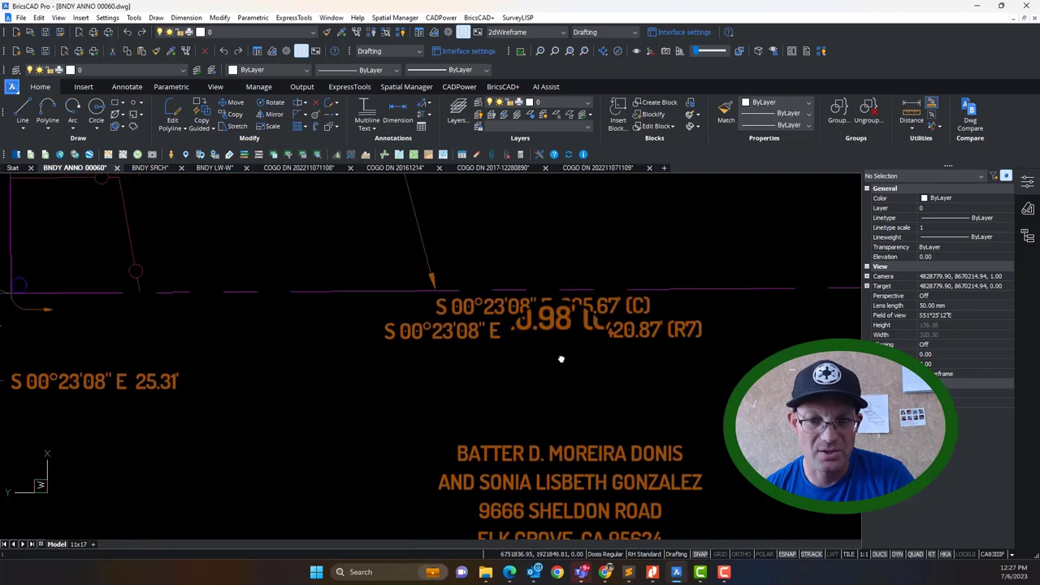
scroll(613, 349, "up", 4)
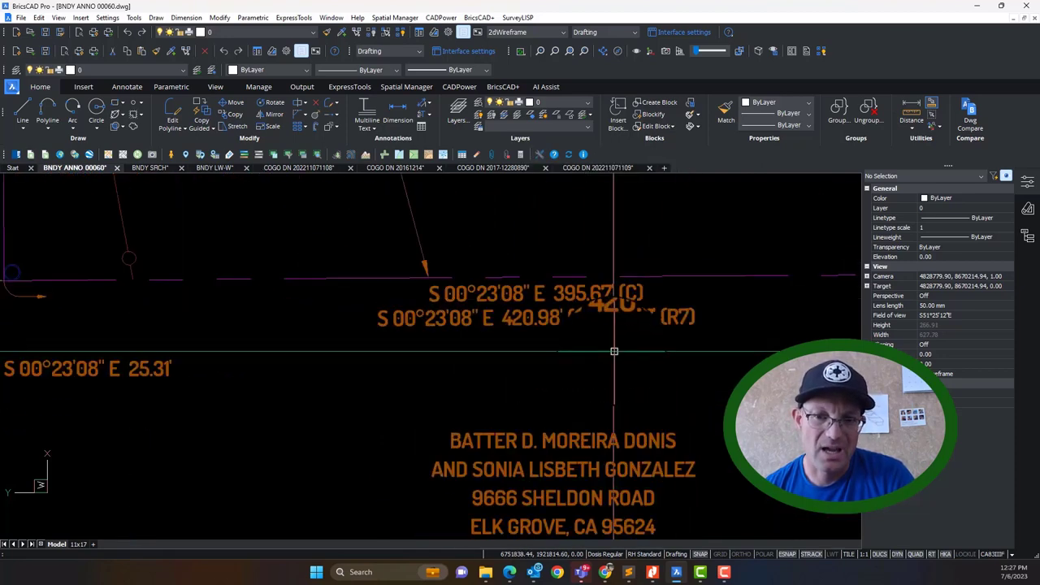
scroll(636, 332, "down", 2)
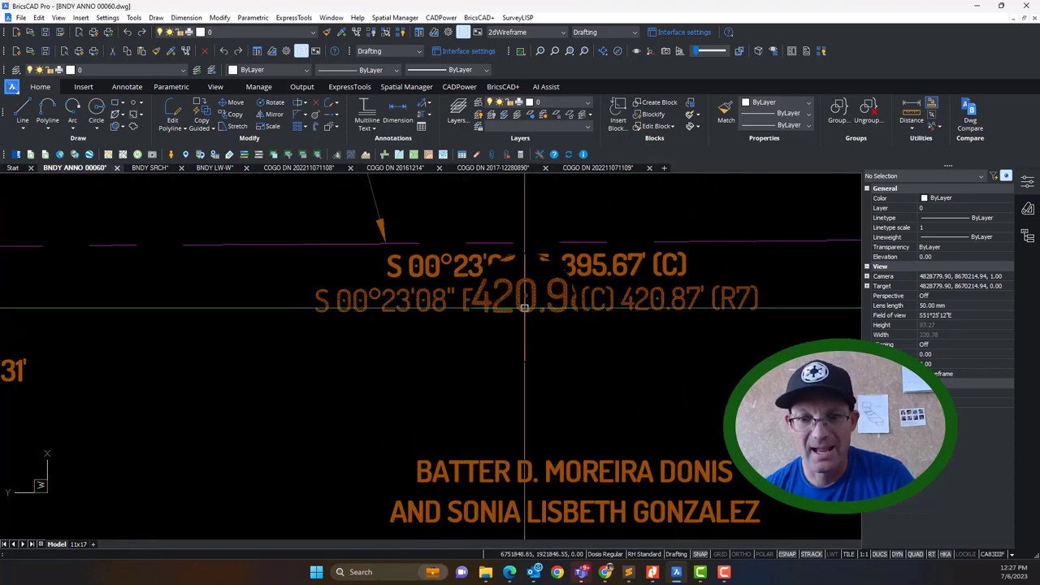
scroll(678, 301, "up", 2)
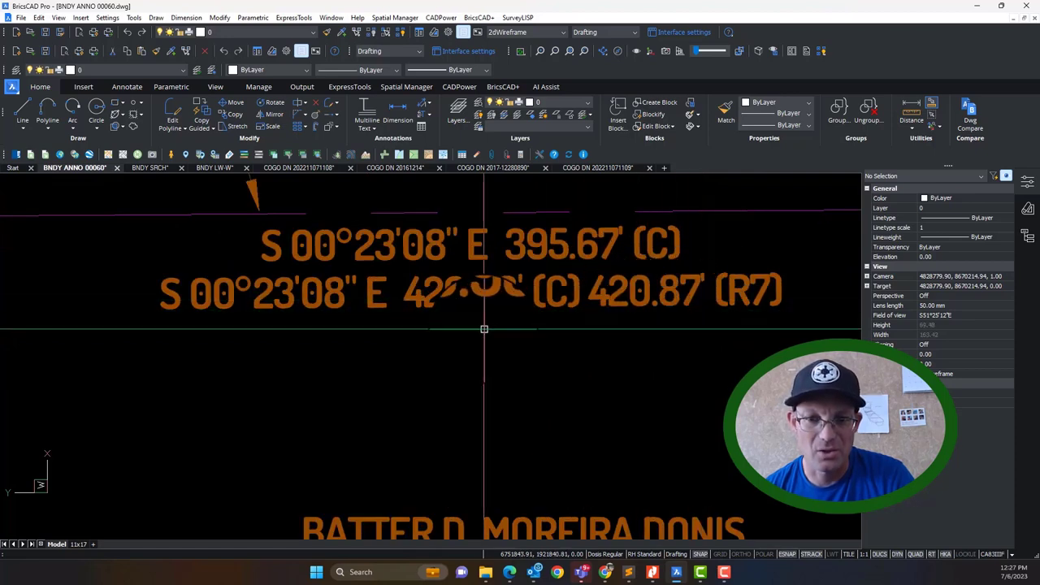
left_click(583, 168)
scroll(278, 382, "up", 8)
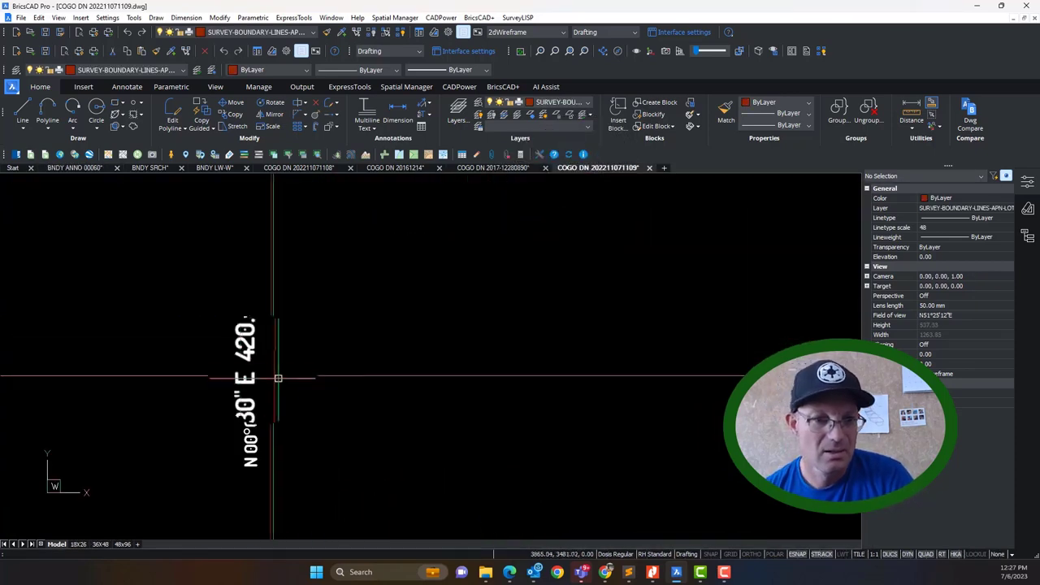
left_click(63, 169)
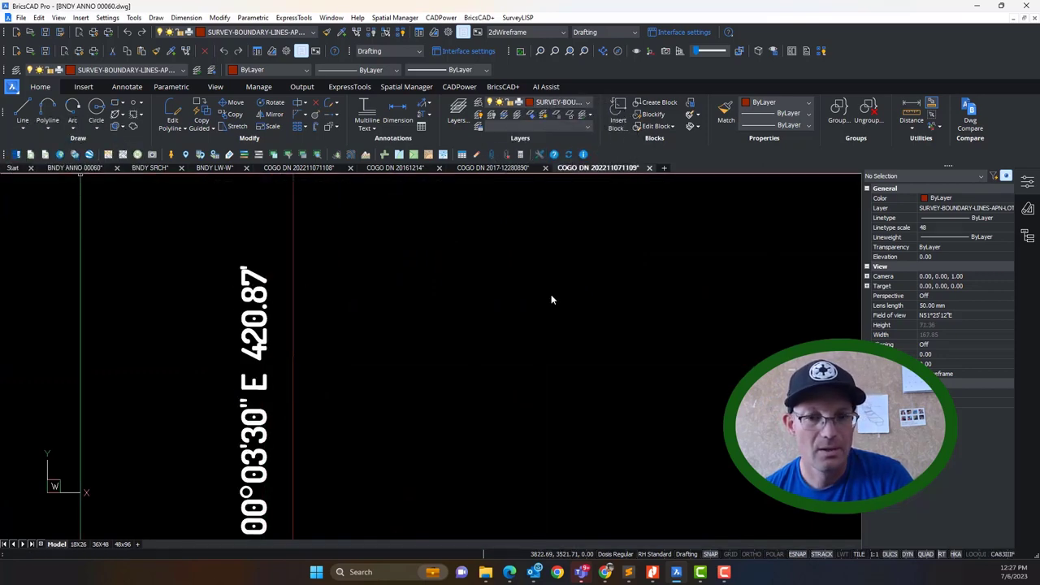
Step: Insert the reference (R1) directly before (R7) in the lower stacked label
scroll(552, 299, "down", 3)
scroll(657, 292, "up", 4)
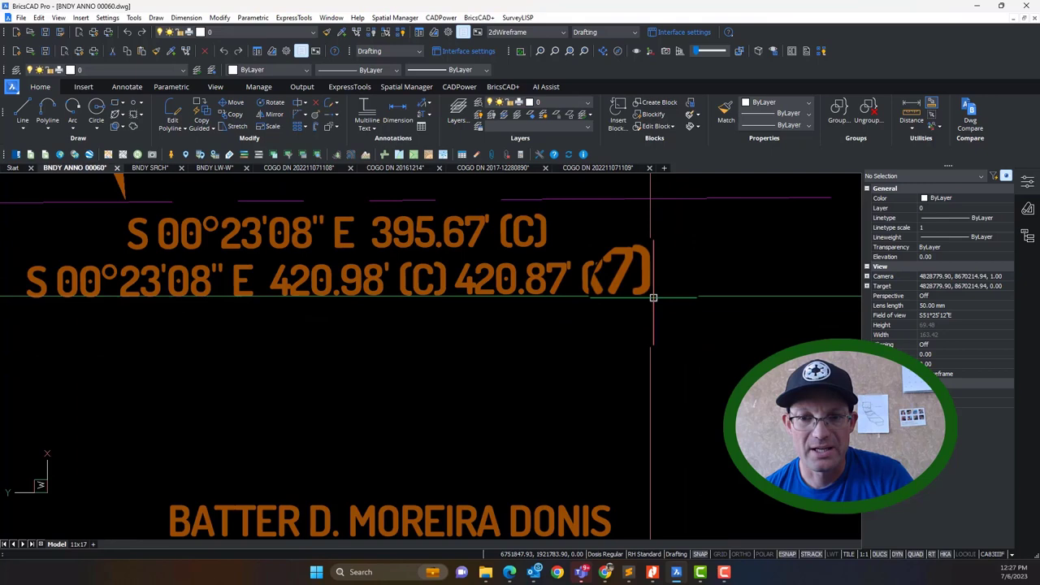
double_click(589, 285)
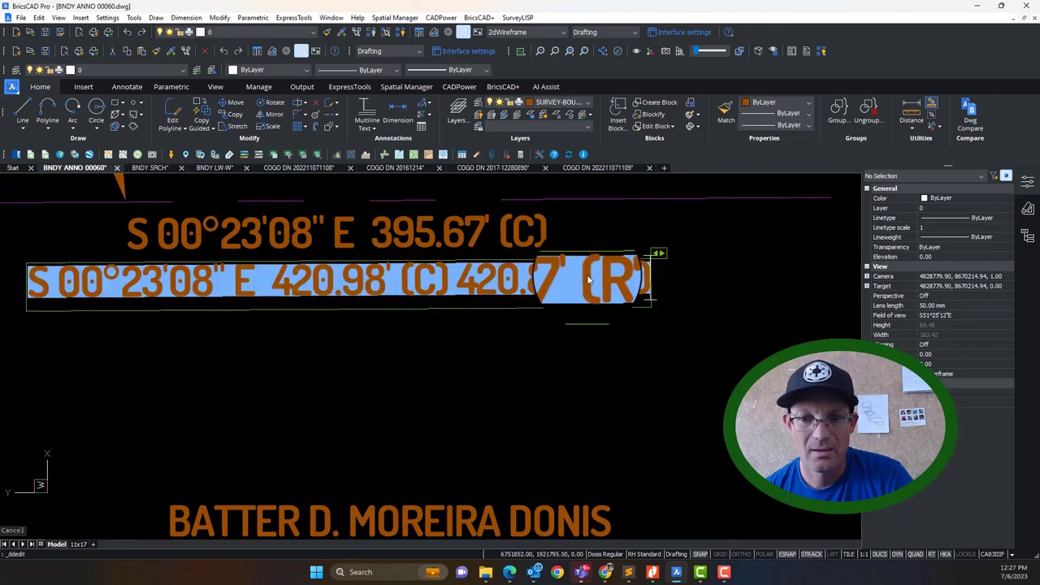
left_click(585, 285)
type("(R")
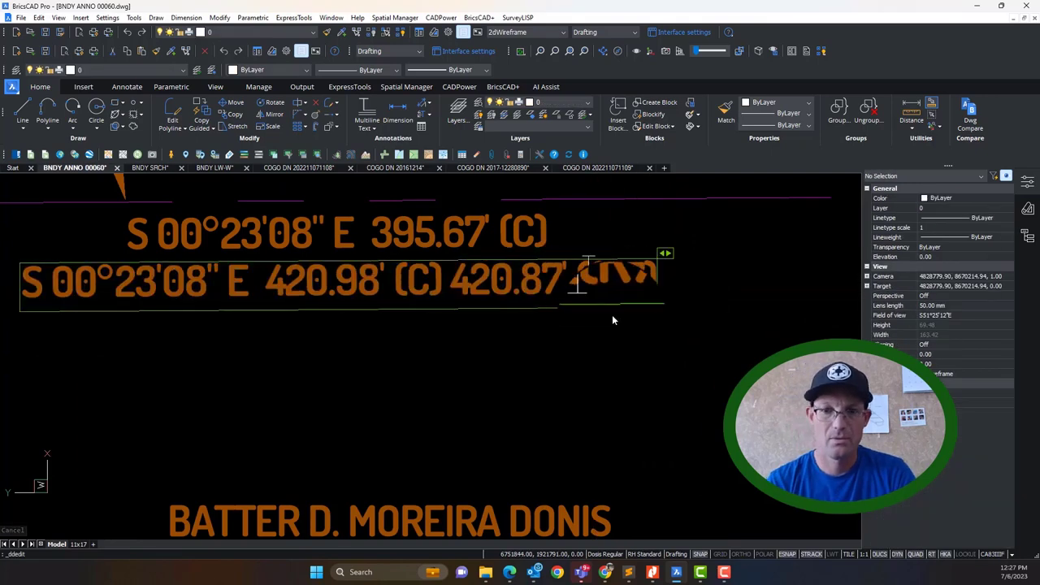
type("1)")
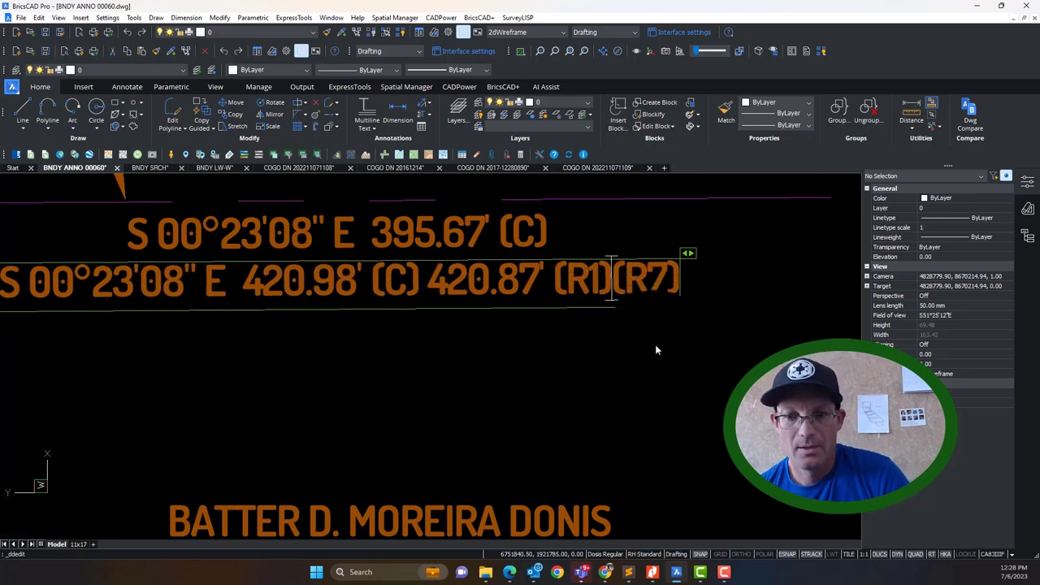
Step: Finish editing the lower stacked label and check its (R1)(R7) references beneath the upper calculated label
left_click(673, 366)
key("Escape")
scroll(581, 360, "down", 3)
scroll(581, 360, "up", 4)
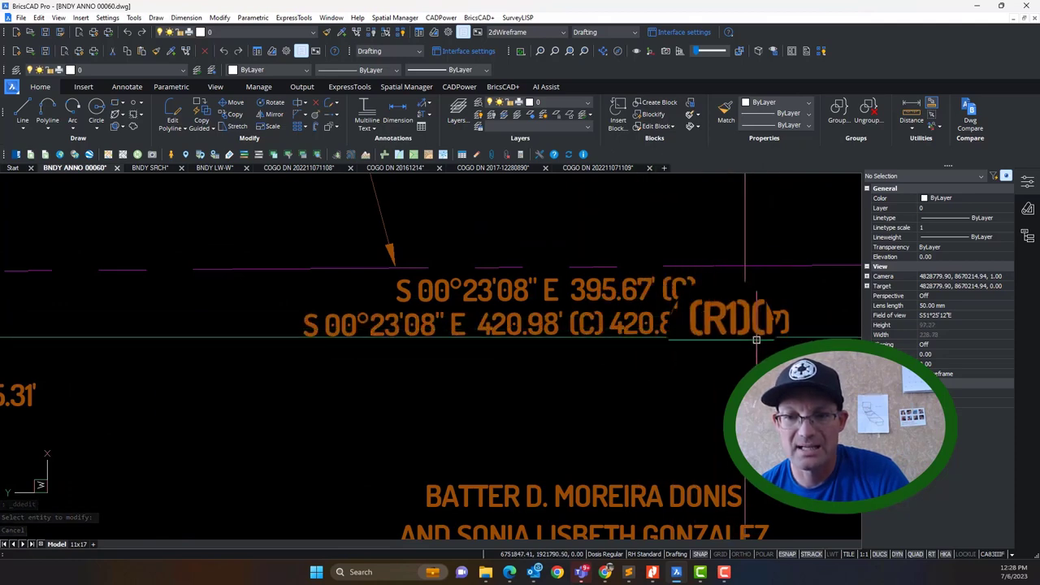
scroll(748, 329, "down", 3)
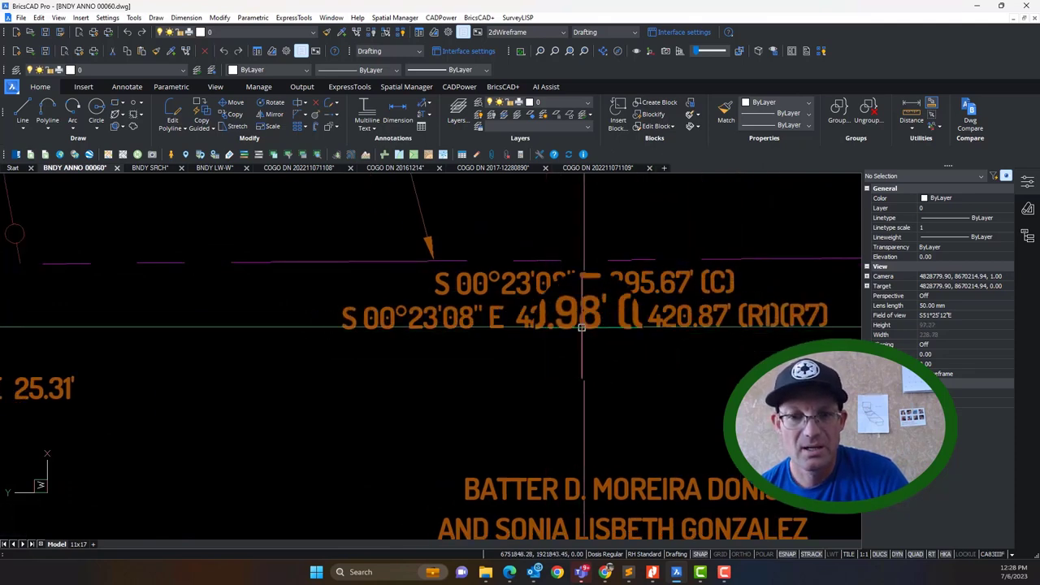
scroll(595, 324, "up", 2)
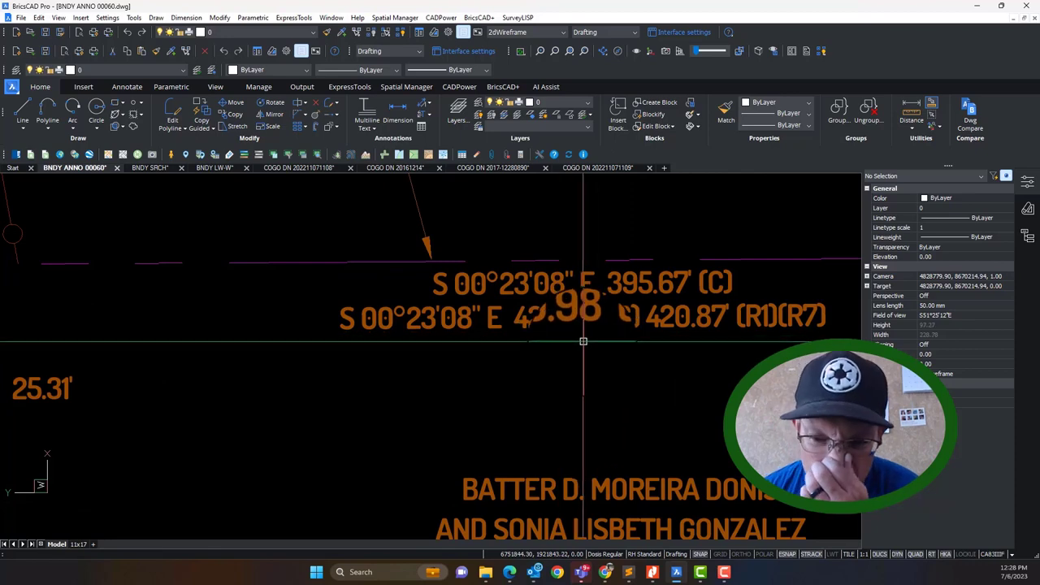
scroll(591, 335, "down", 3)
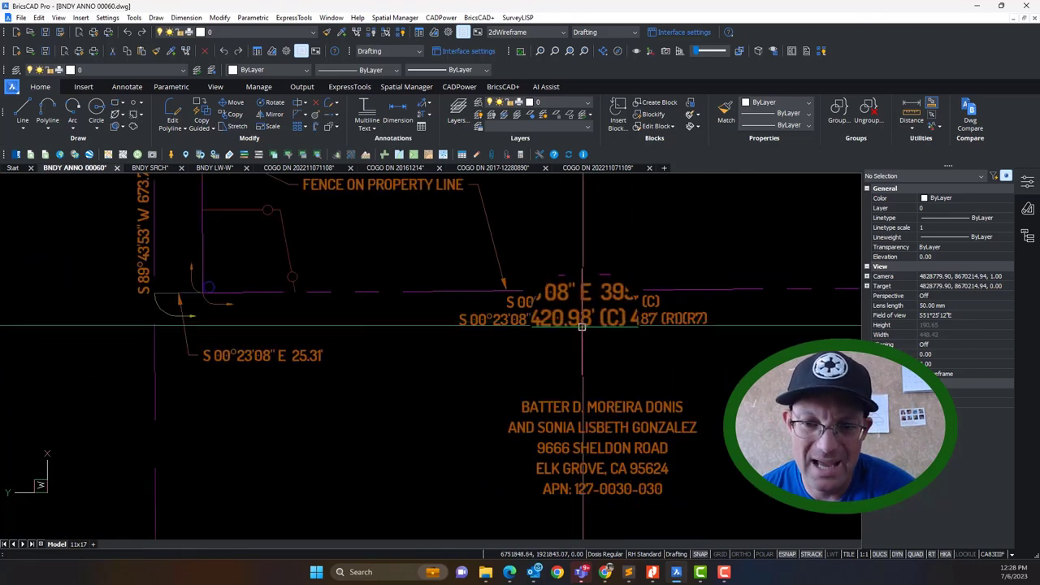
scroll(563, 313, "up", 2)
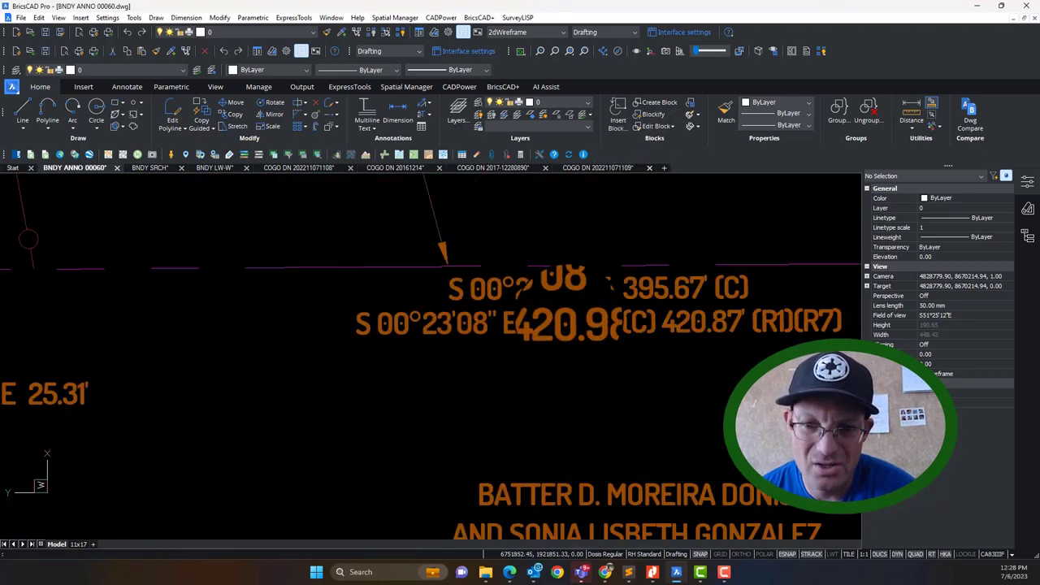
Step: Examine the crow's feet and bearing labels at the Sheldon Road and Bradshaw Road corner and along the adjoining lots' lines
scroll(636, 303, "down", 6)
scroll(603, 312, "down", 2)
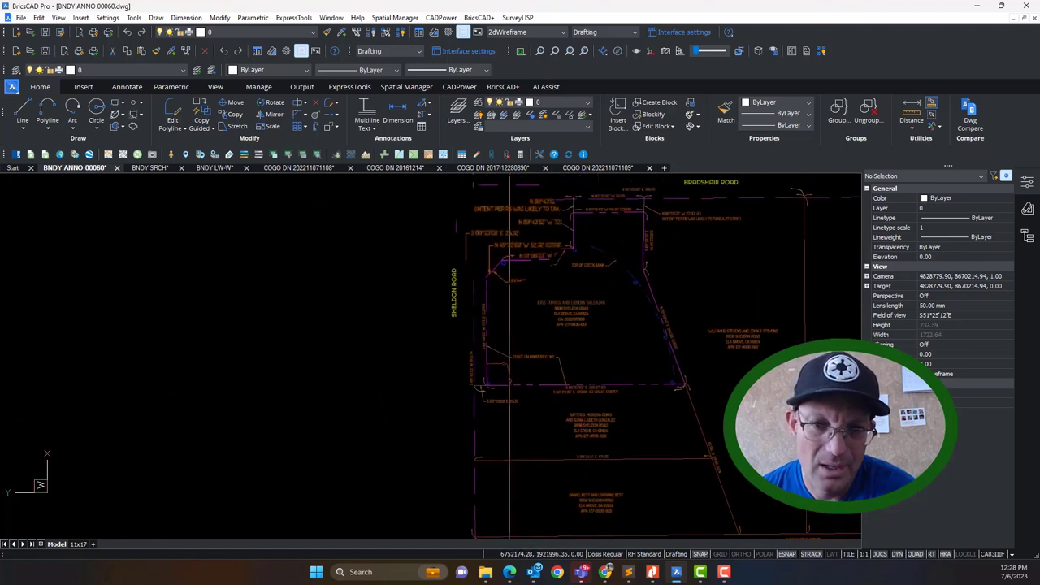
scroll(494, 194, "down", 3)
middle_click_drag(493, 193, 493, 310)
scroll(498, 273, "up", 6)
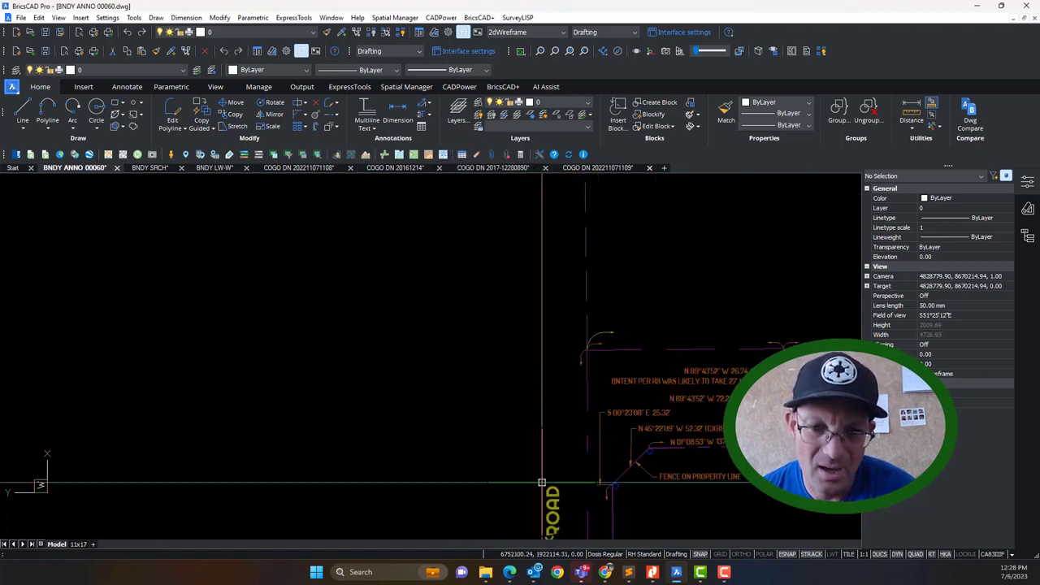
scroll(496, 371, "down", 5)
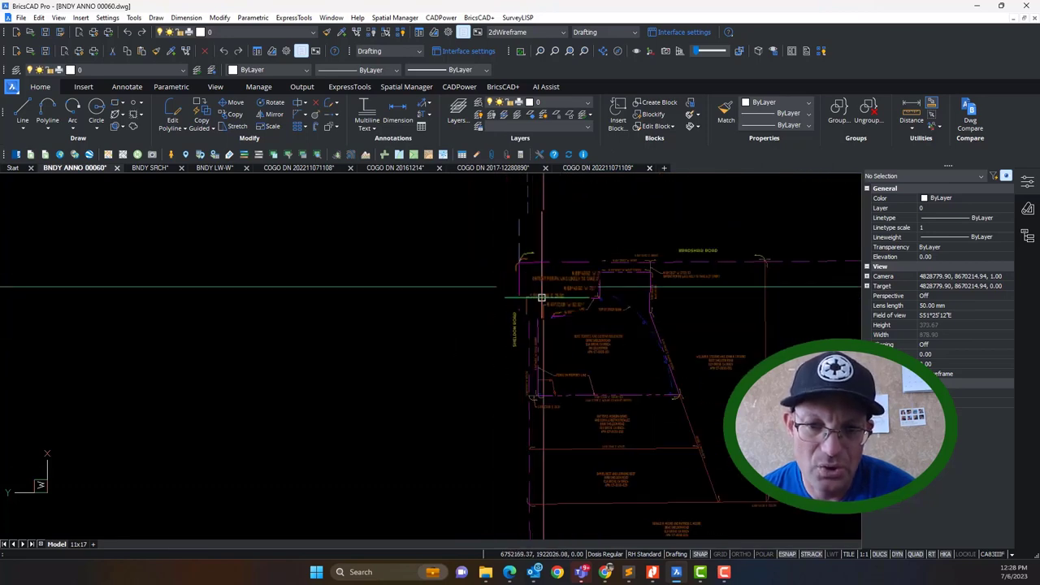
middle_click_drag(620, 338, 518, 184)
scroll(481, 286, "up", 1)
middle_click_drag(484, 302, 507, 376)
scroll(513, 266, "down", 1)
scroll(513, 265, "up", 5)
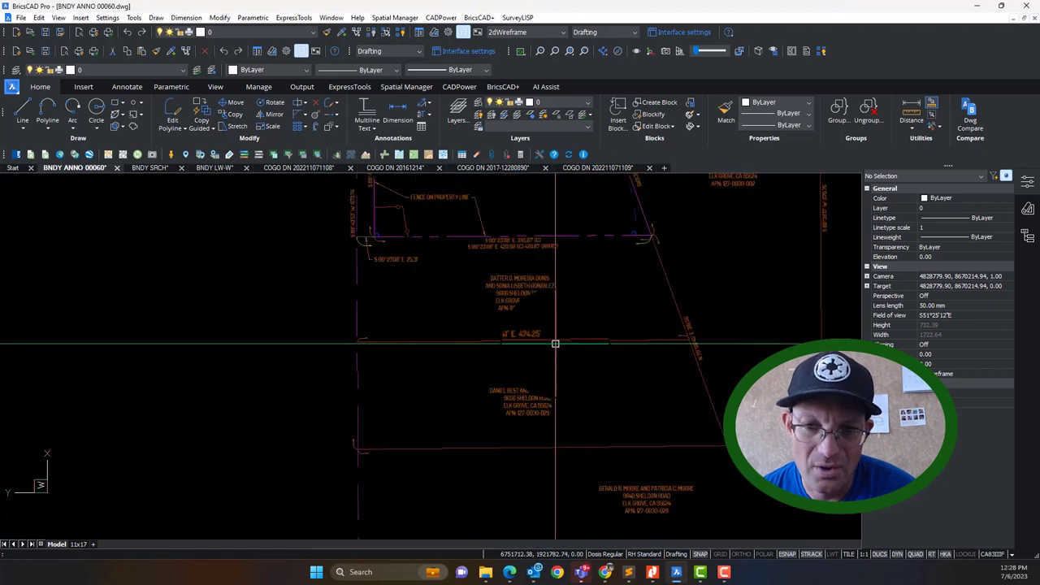
scroll(539, 254, "down", 2)
middle_click_drag(547, 263, 562, 404)
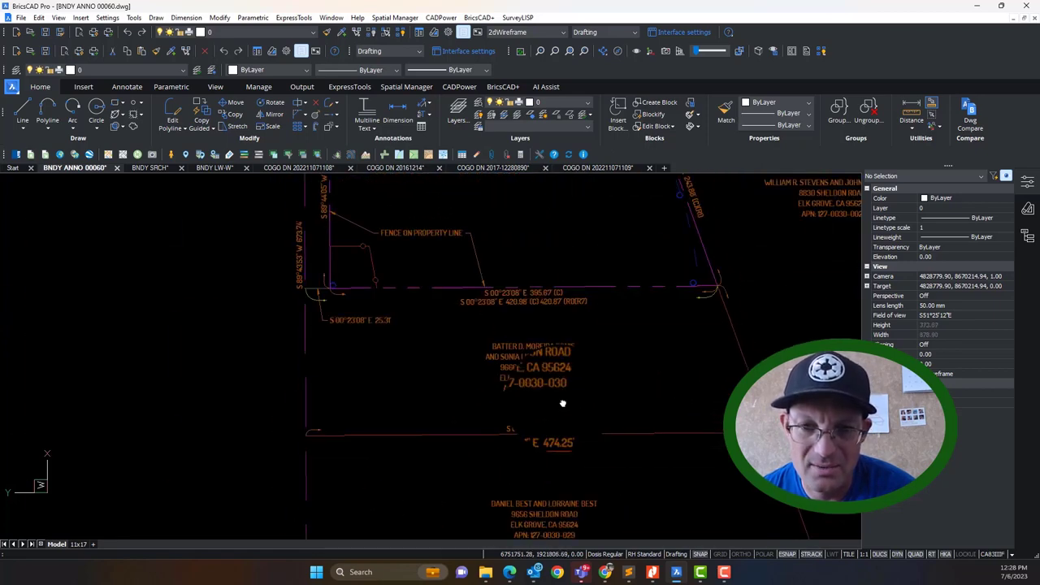
scroll(527, 308, "up", 4)
scroll(521, 304, "down", 7)
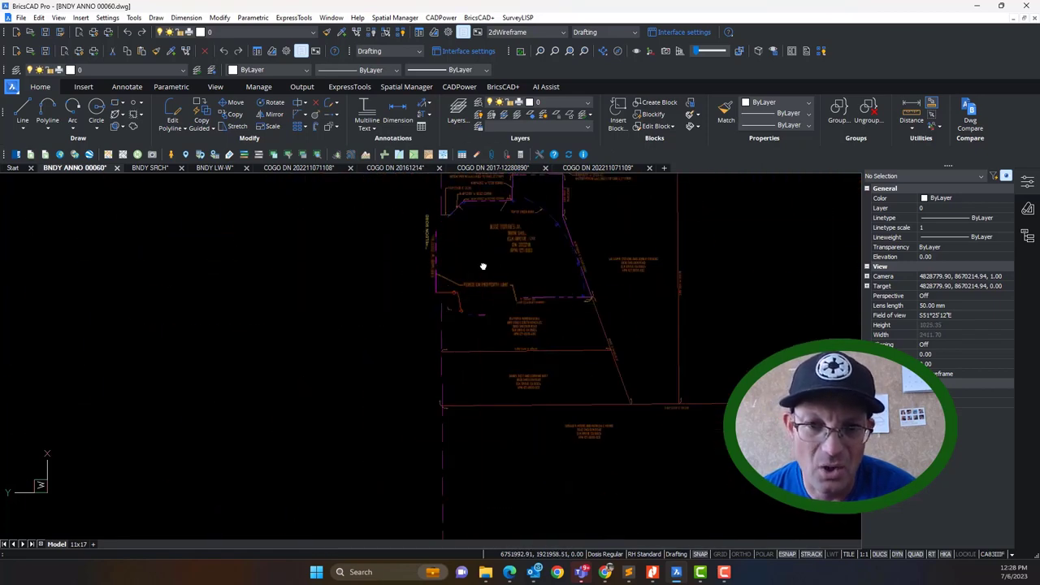
scroll(468, 242, "up", 4)
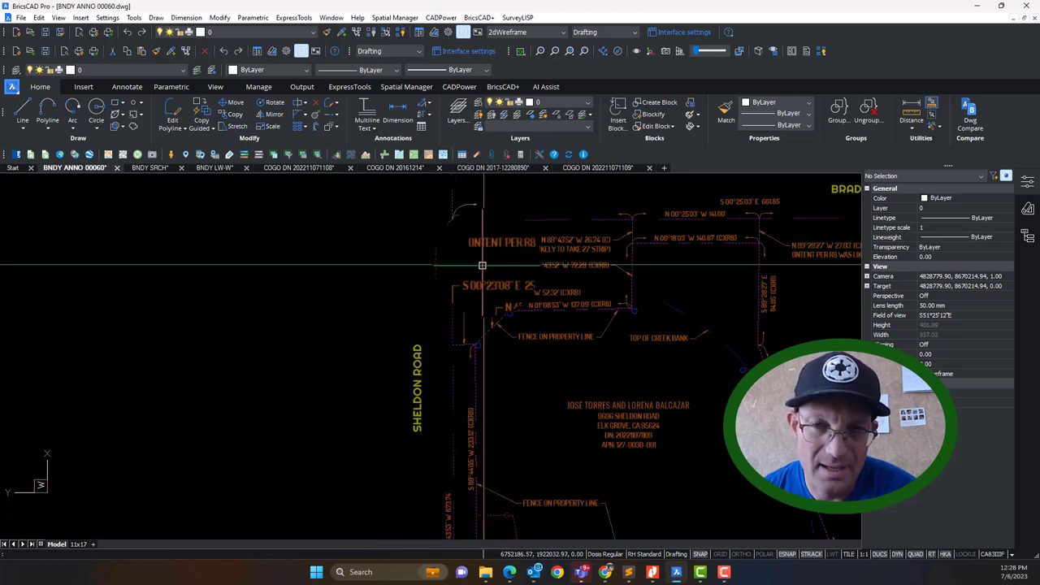
scroll(495, 232, "down", 3)
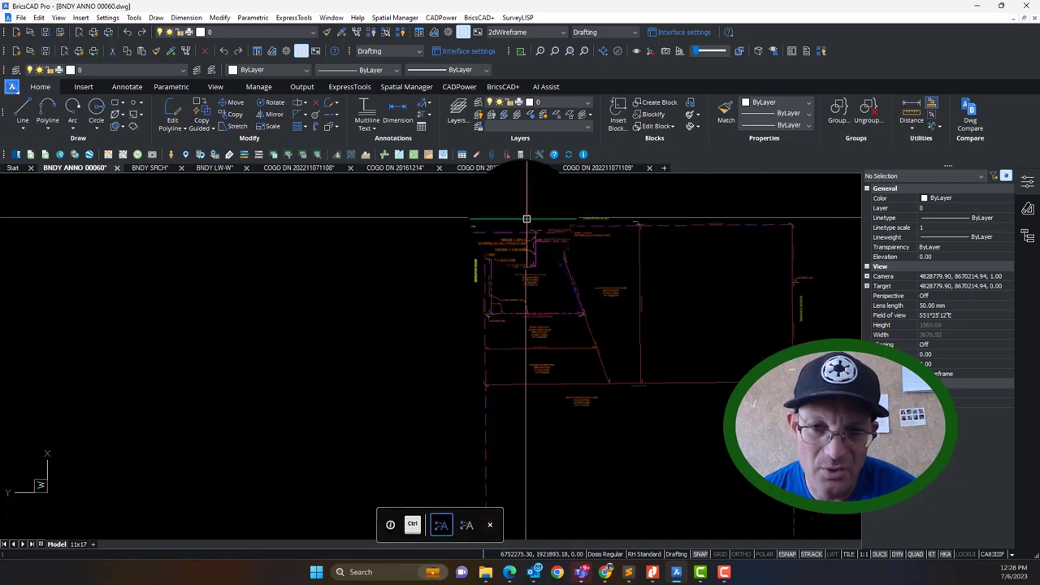
scroll(527, 219, "up", 6)
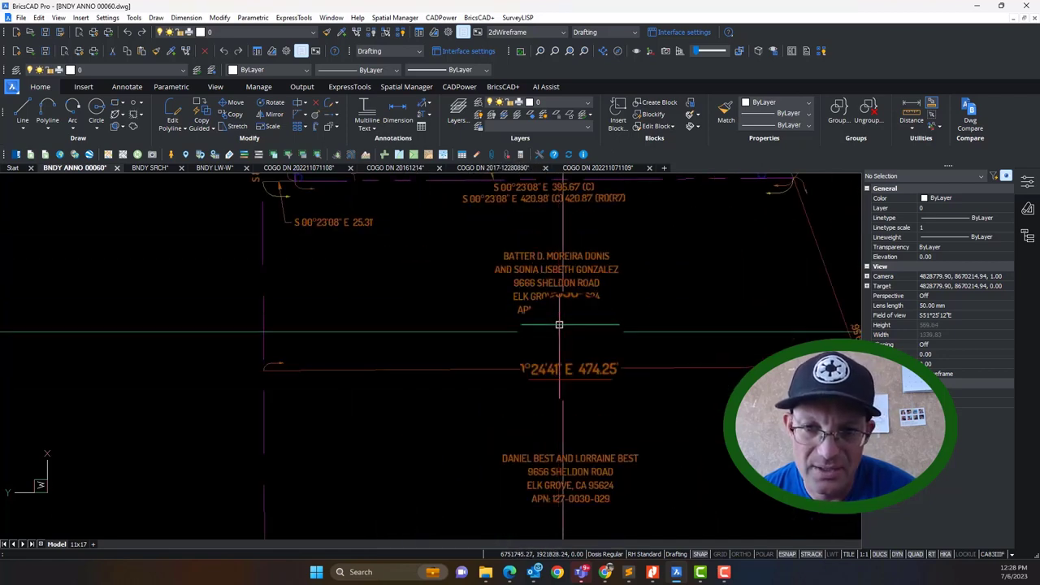
scroll(574, 367, "down", 3)
scroll(599, 386, "up", 5)
scroll(537, 382, "down", 5)
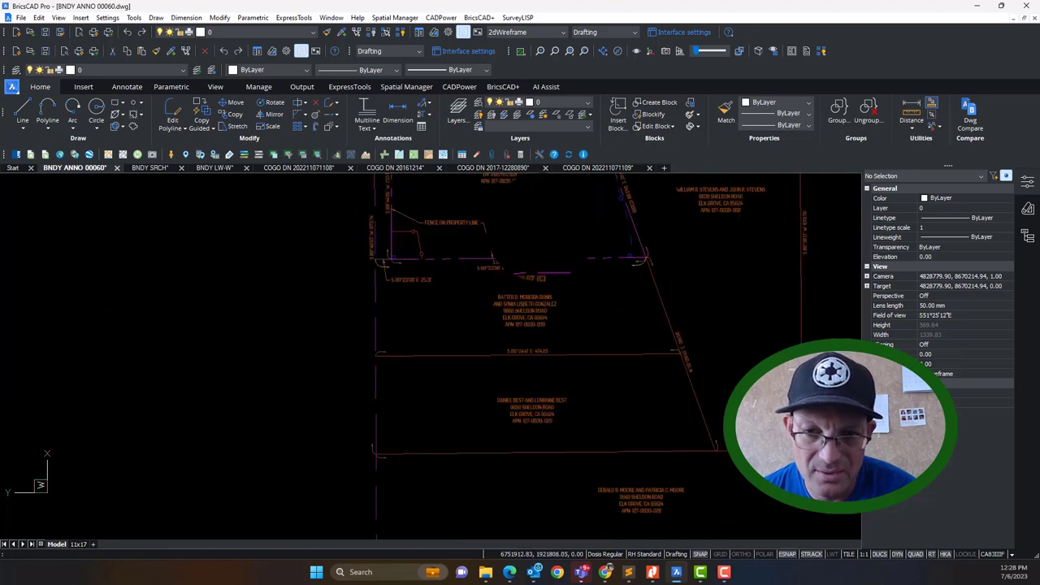
Step: Compare the stacked calculated and record distance labels with the extents of the boundary line they describe
scroll(496, 268, "up", 5)
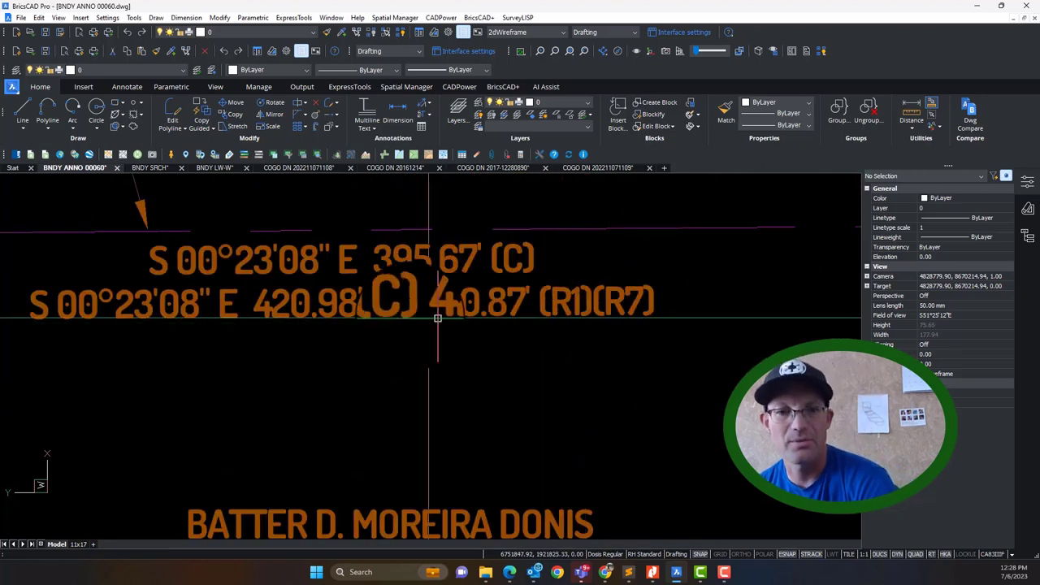
scroll(593, 322, "down", 5)
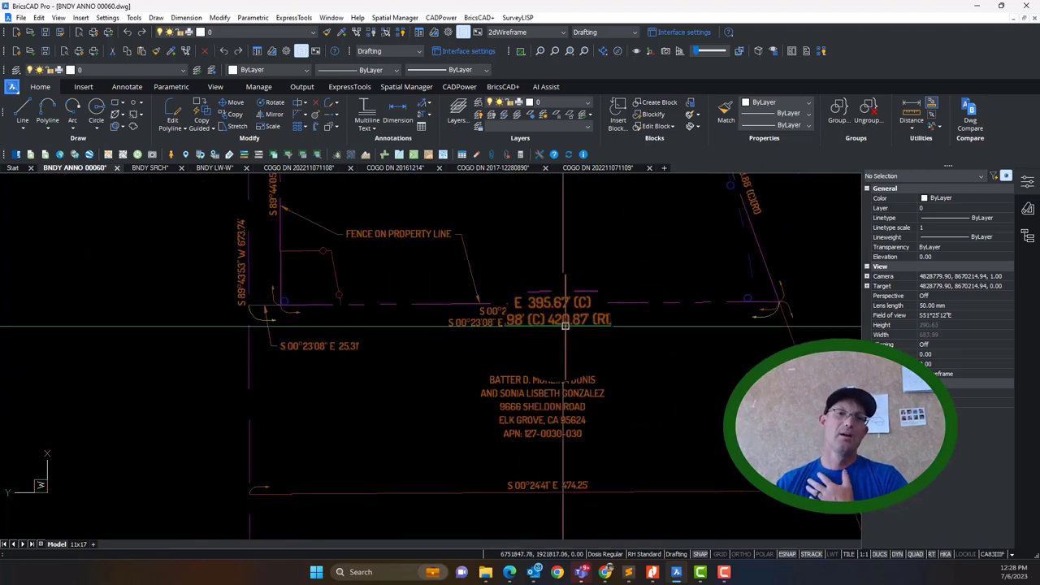
scroll(611, 323, "up", 2)
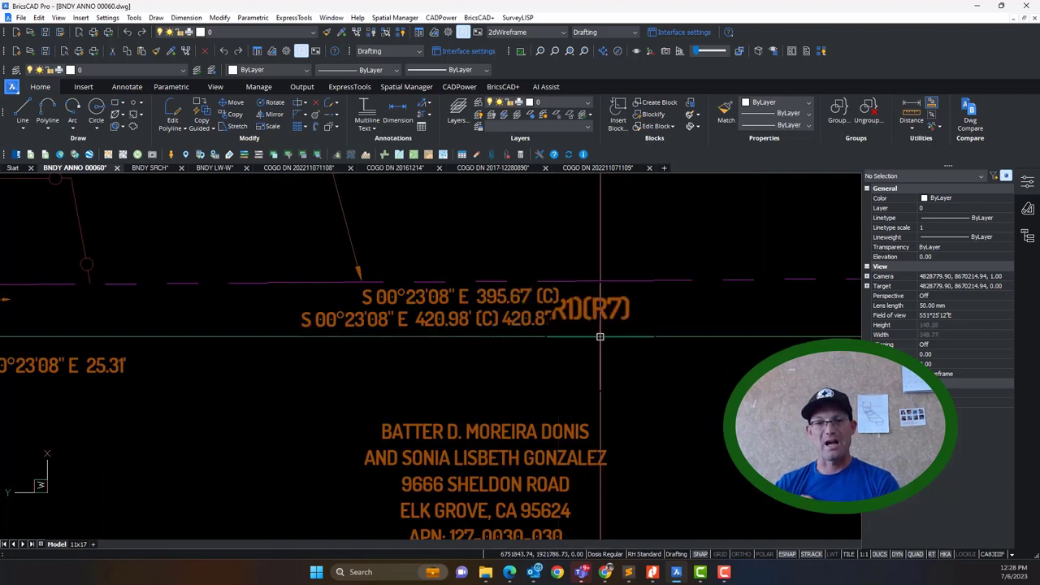
scroll(600, 337, "up", 2)
scroll(598, 277, "down", 4)
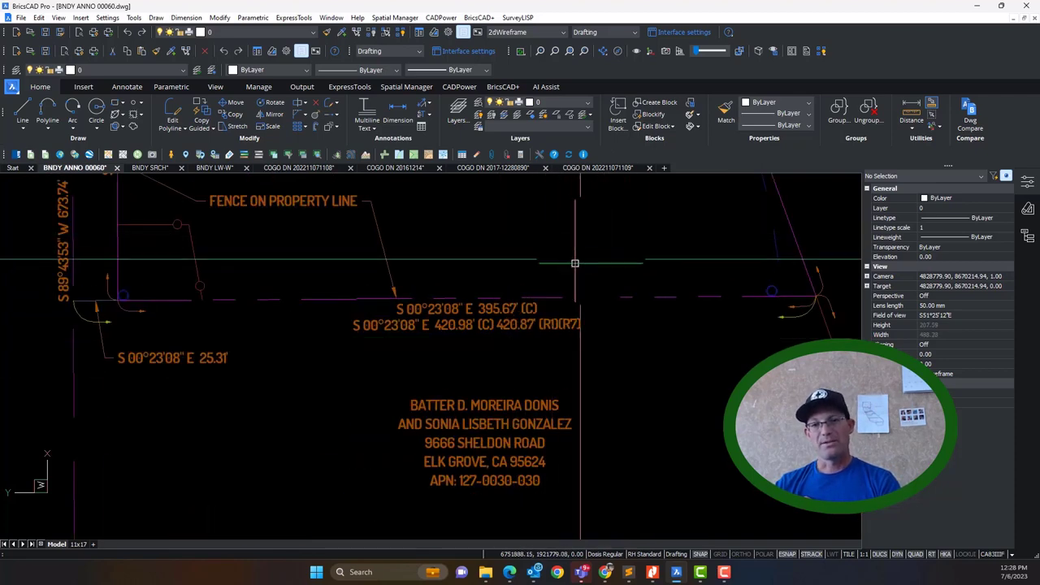
scroll(547, 342, "up", 2)
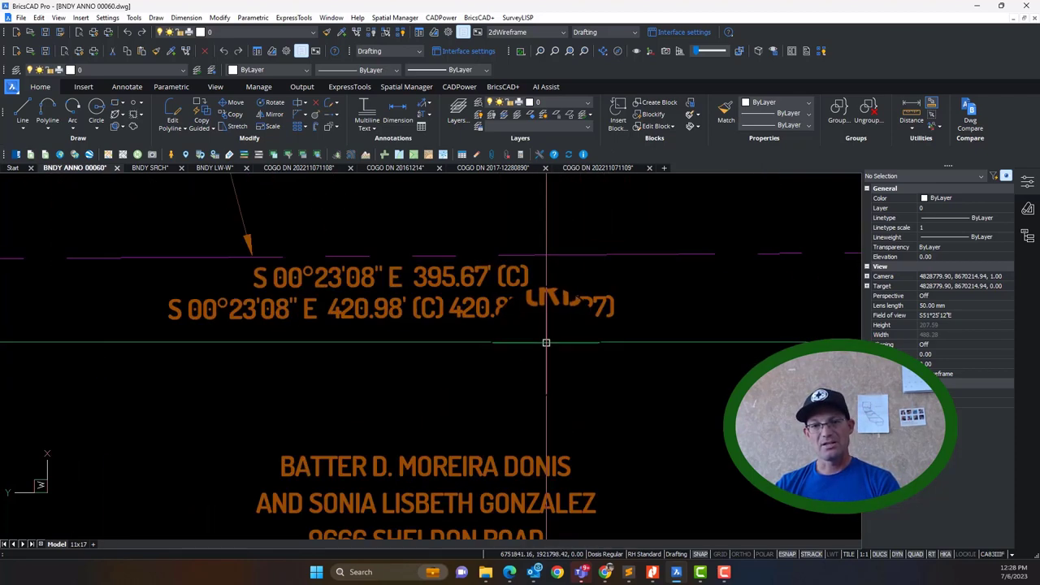
scroll(412, 315, "down", 3)
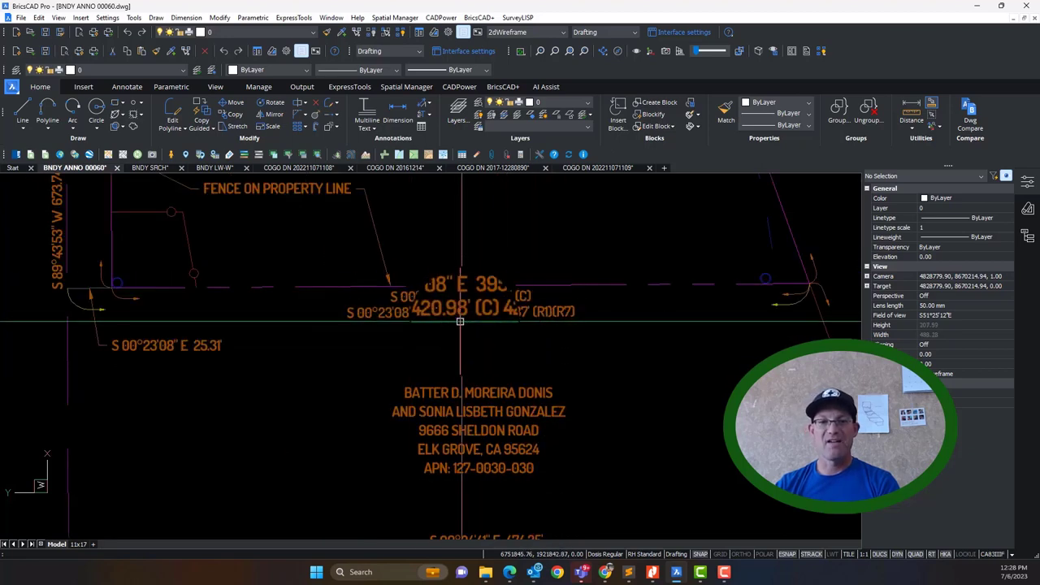
scroll(461, 322, "up", 1)
scroll(650, 286, "down", 5)
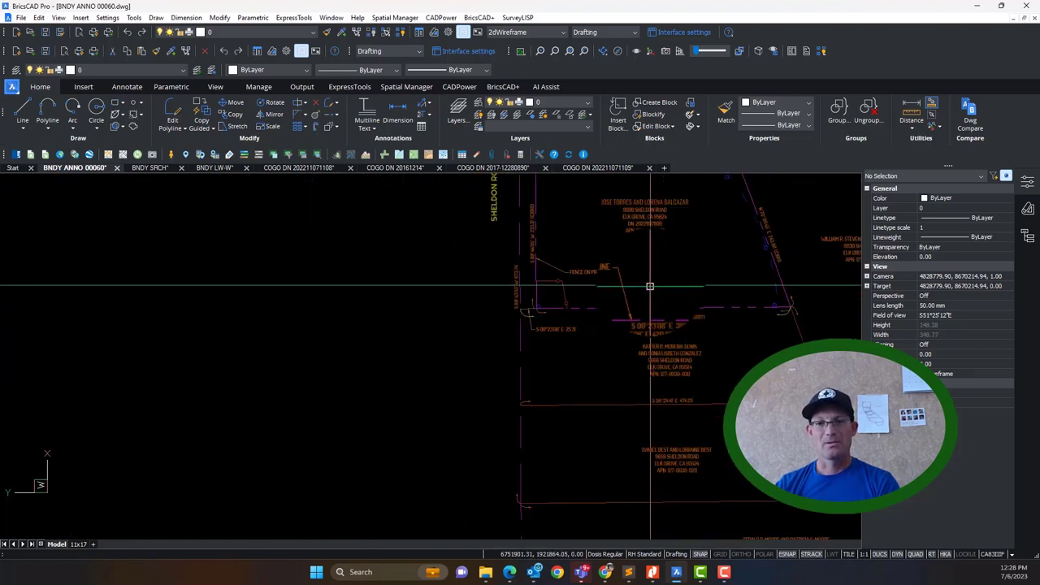
Step: Add a multileader pointing at the Sheldon Road and Bradshaw Road boundary corner, with the note SHOW RECORD ANGLE VERSUS MEASURED ANGLE
scroll(569, 418, "up", 6)
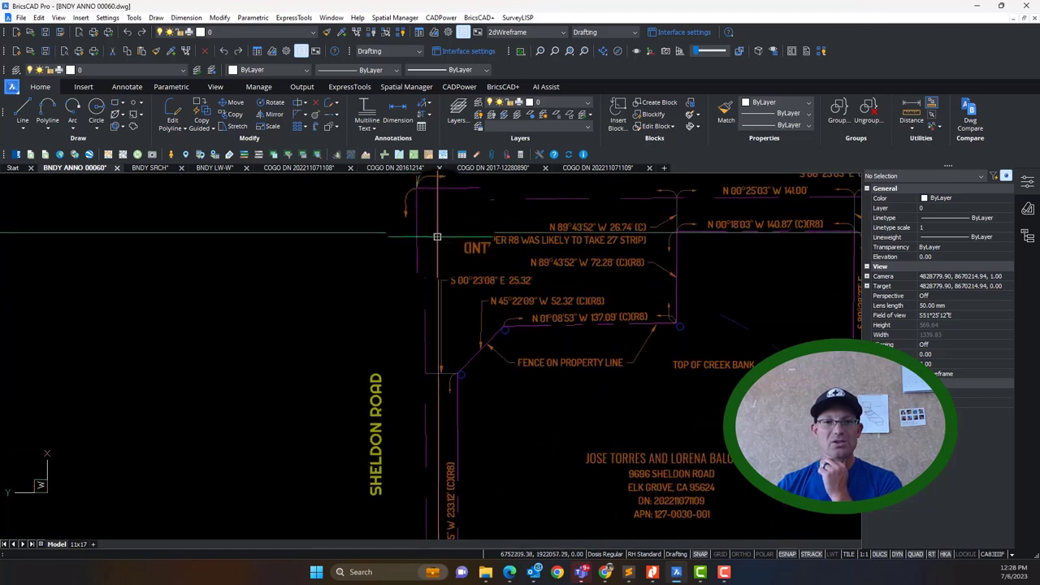
scroll(490, 230, "down", 1)
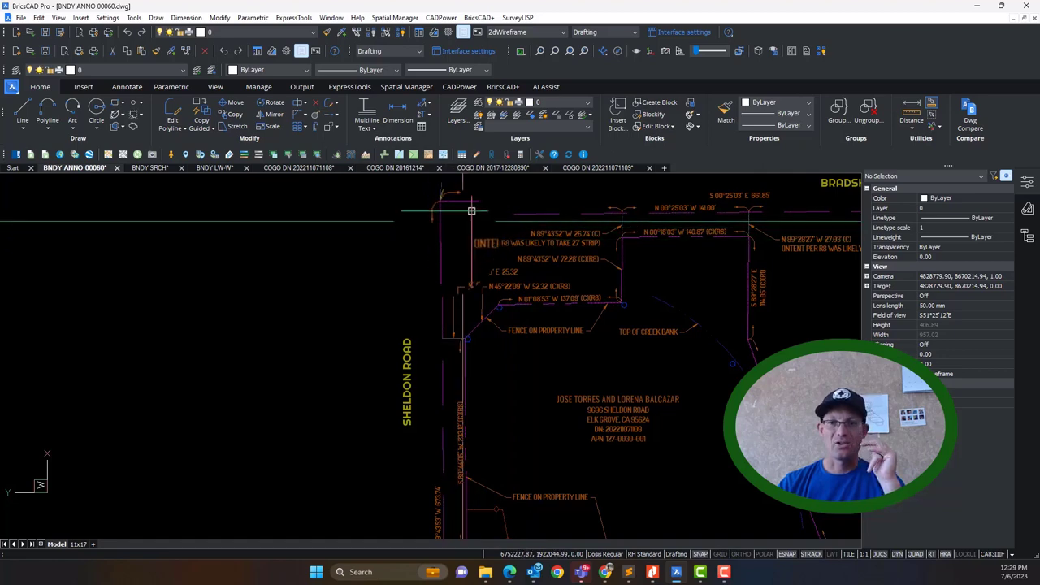
scroll(467, 223, "down", 3)
scroll(443, 236, "up", 3)
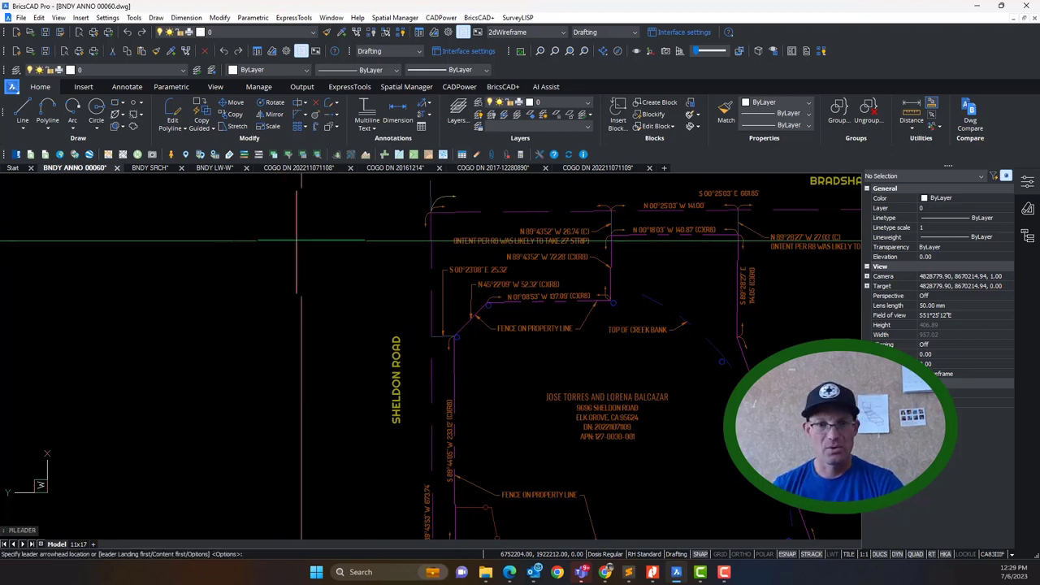
left_click(436, 226)
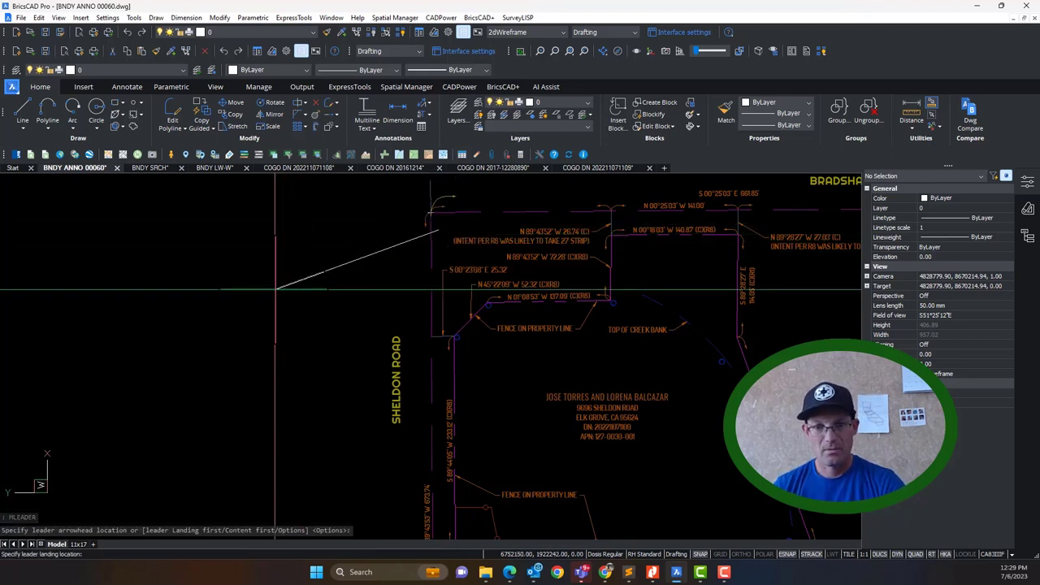
left_click(278, 290)
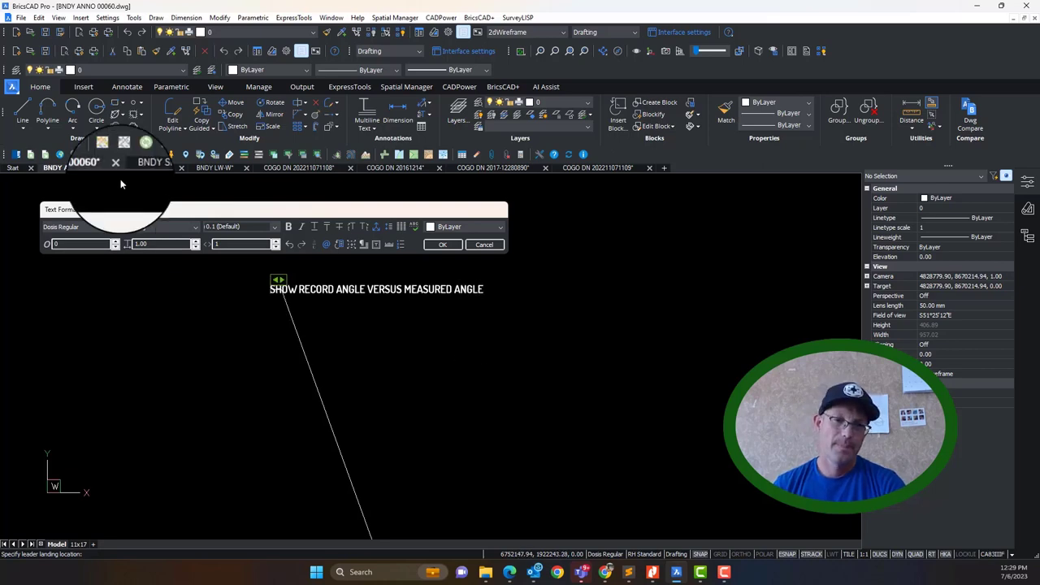
left_click(443, 244)
key("Escape")
Step: Set the overall scale of the record versus measured angle multileader to 60
scroll(398, 269, "up", 3)
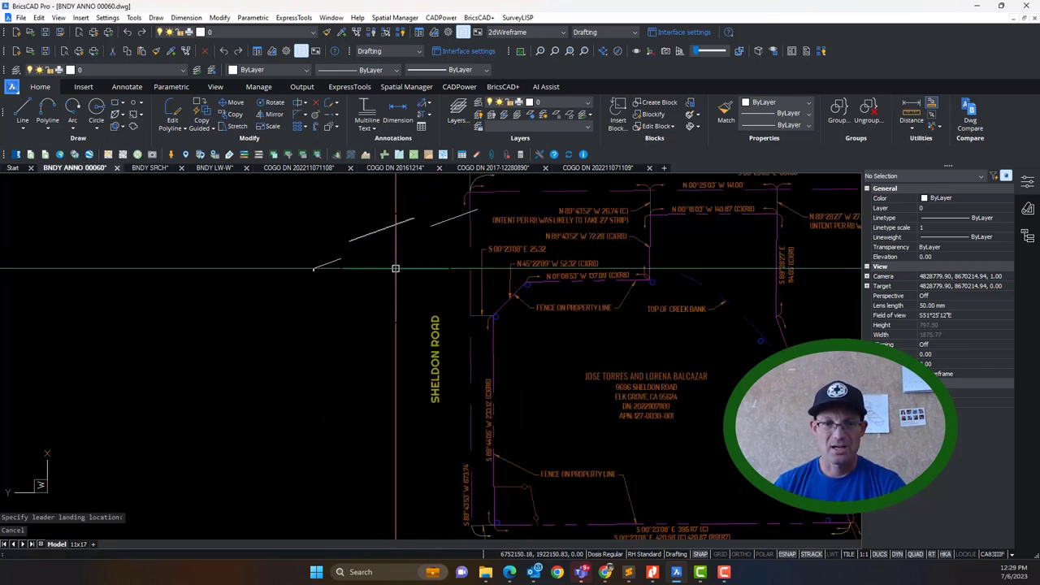
left_click(395, 267)
left_click(330, 195)
scroll(960, 485, "down", 3)
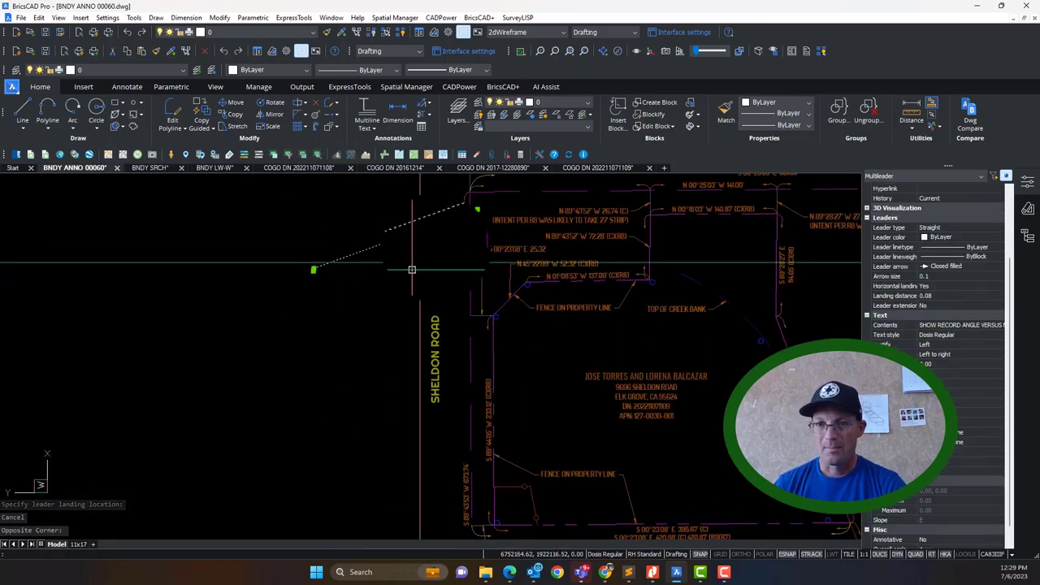
middle_click_drag(561, 295, 560, 317)
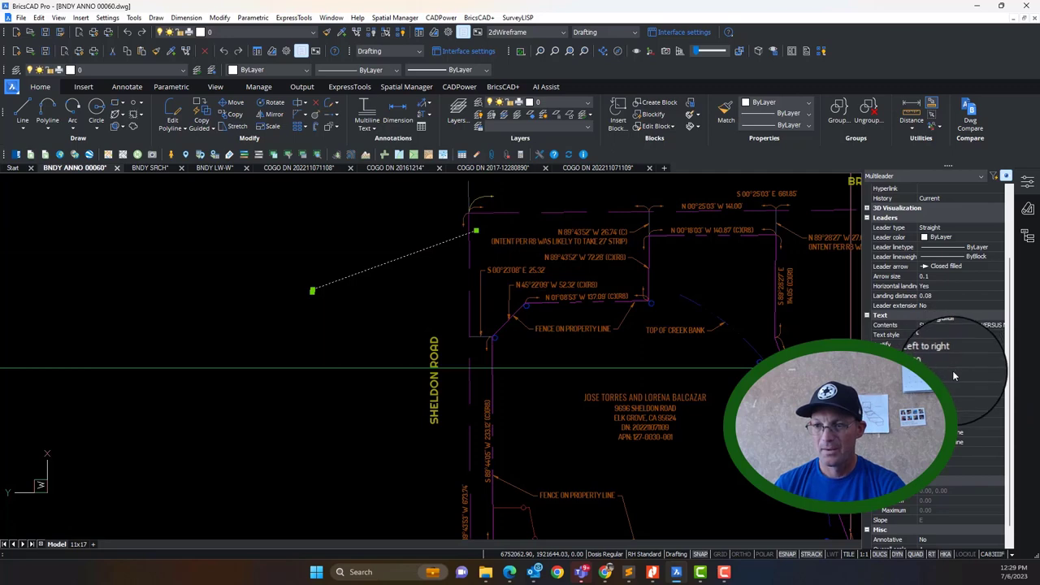
scroll(973, 486, "down", 1)
left_click(962, 528)
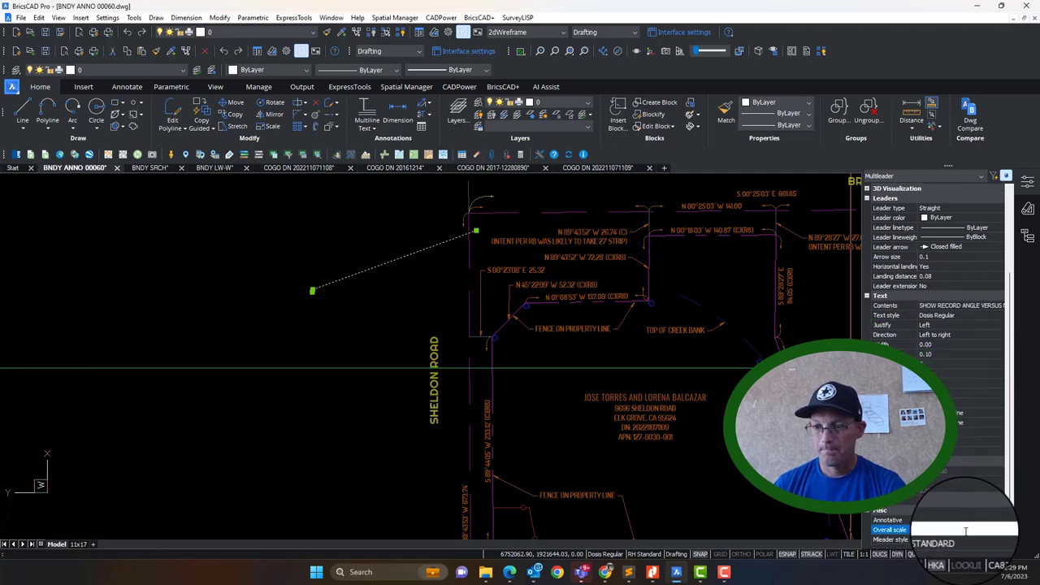
type("60")
key("Return")
key("Escape")
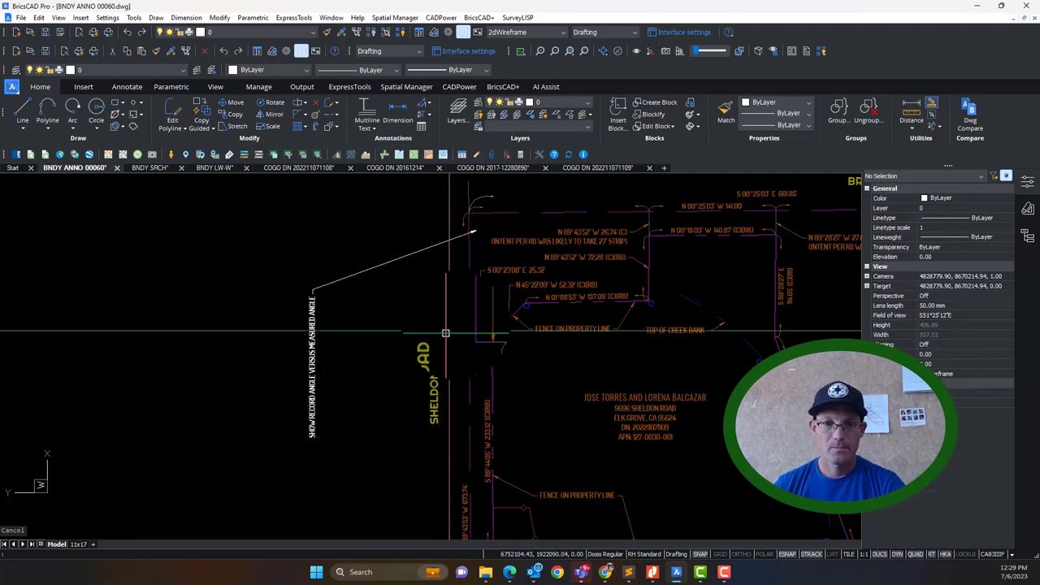
scroll(476, 235, "up", 3)
scroll(452, 273, "down", 3)
middle_click_drag(580, 439, 456, 341)
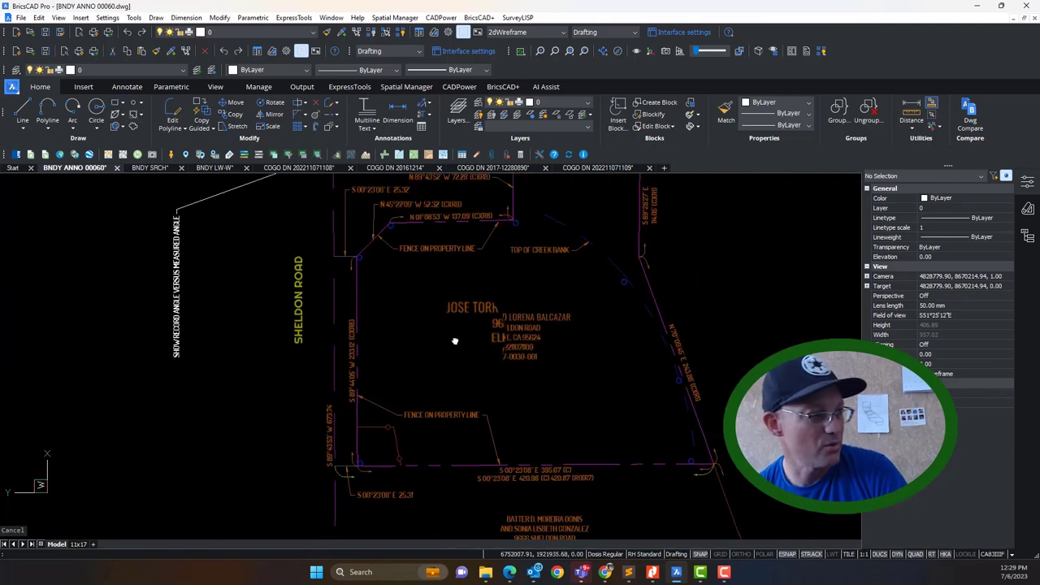
mouse_move(523, 424)
middle_mouse_down()
mouse_move(570, 348)
mouse_move(564, 431)
middle_mouse_up()
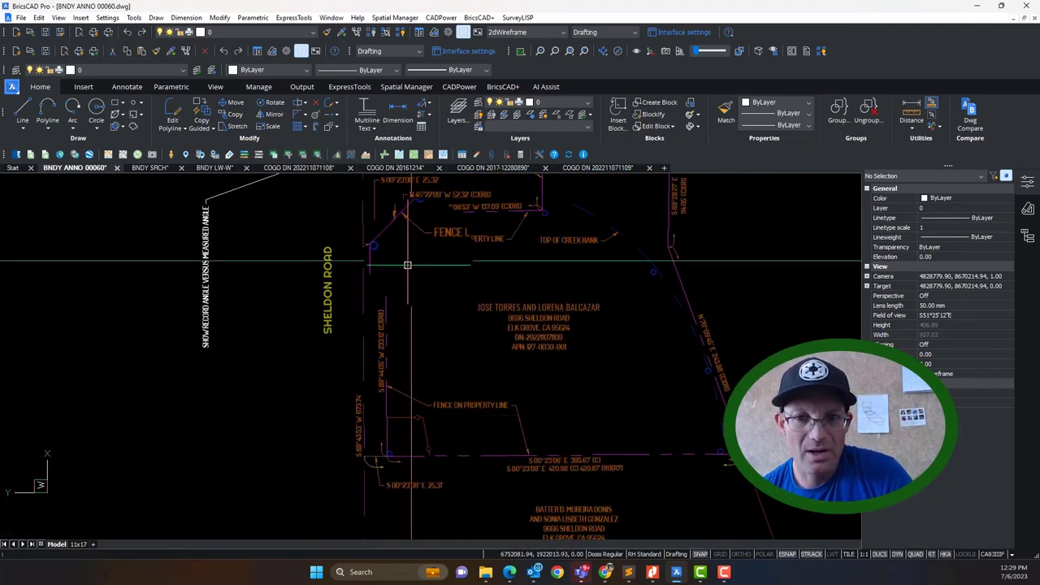
middle_click_drag(507, 271, 499, 337)
middle_click_drag(720, 480, 721, 336)
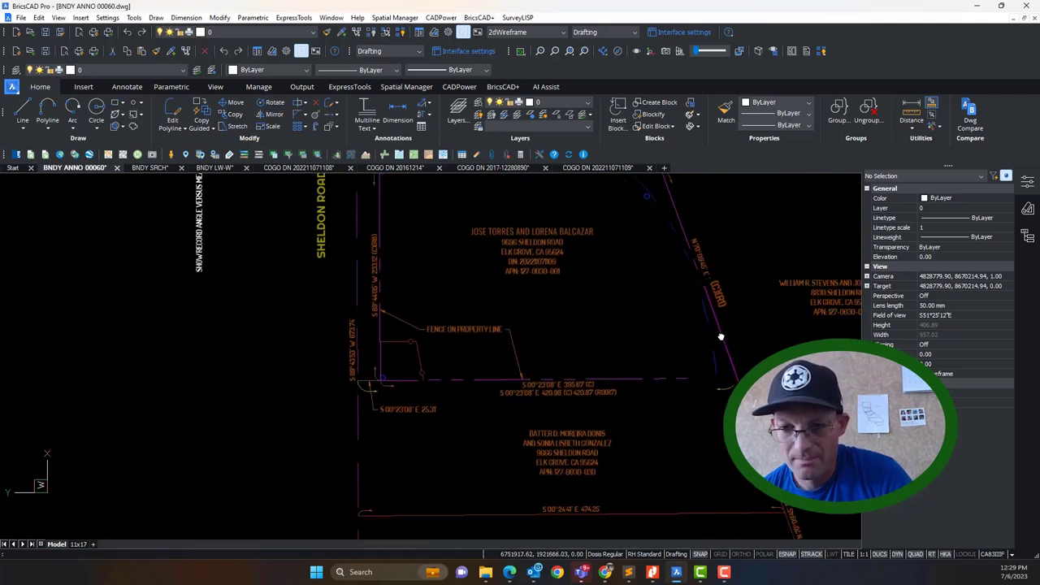
Step: Examine the boundary lines and labels around the parcel between Sheldon Road and Bradshaw Road
mouse_move(509, 395)
middle_mouse_down()
mouse_move(541, 372)
mouse_move(622, 460)
mouse_move(627, 490)
mouse_move(609, 404)
mouse_move(568, 489)
middle_mouse_up()
scroll(627, 490, "down", 1)
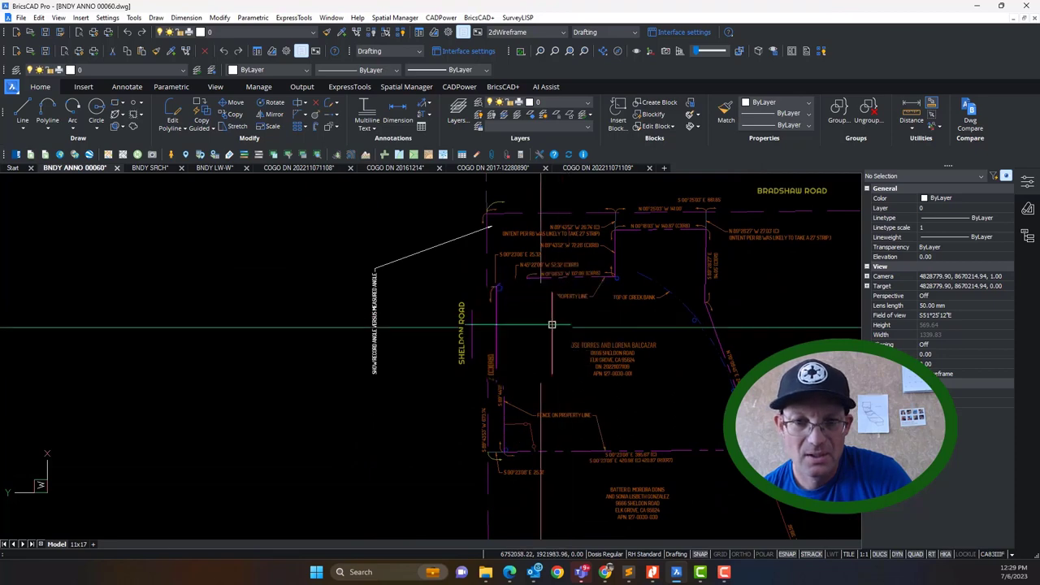
middle_click_drag(552, 324, 455, 385)
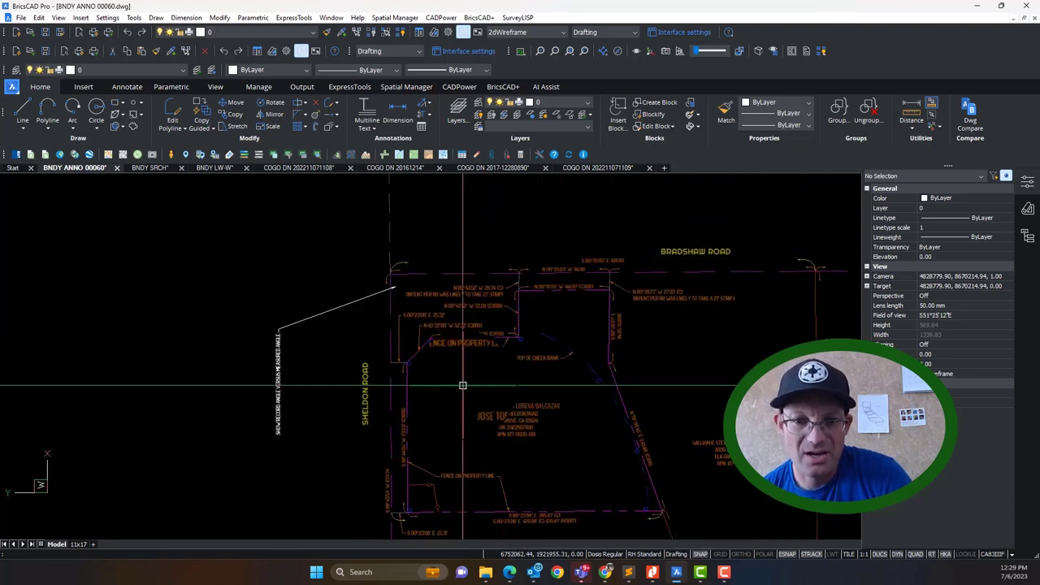
scroll(462, 386, "up", 4)
scroll(463, 385, "down", 4)
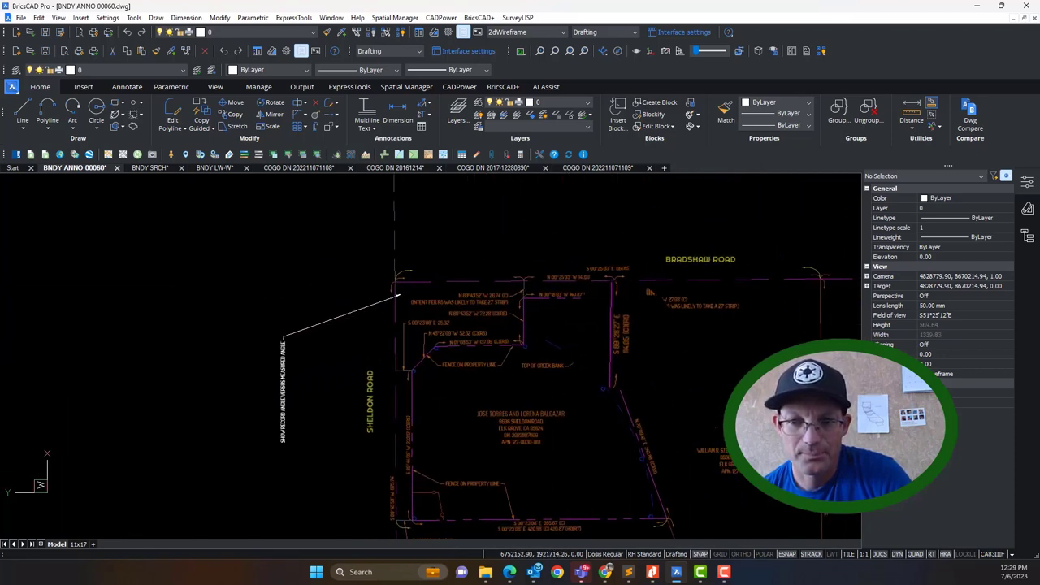
scroll(587, 304, "up", 4)
middle_click_drag(576, 287, 581, 306)
left_click(564, 270)
key("Escape")
key("Escape")
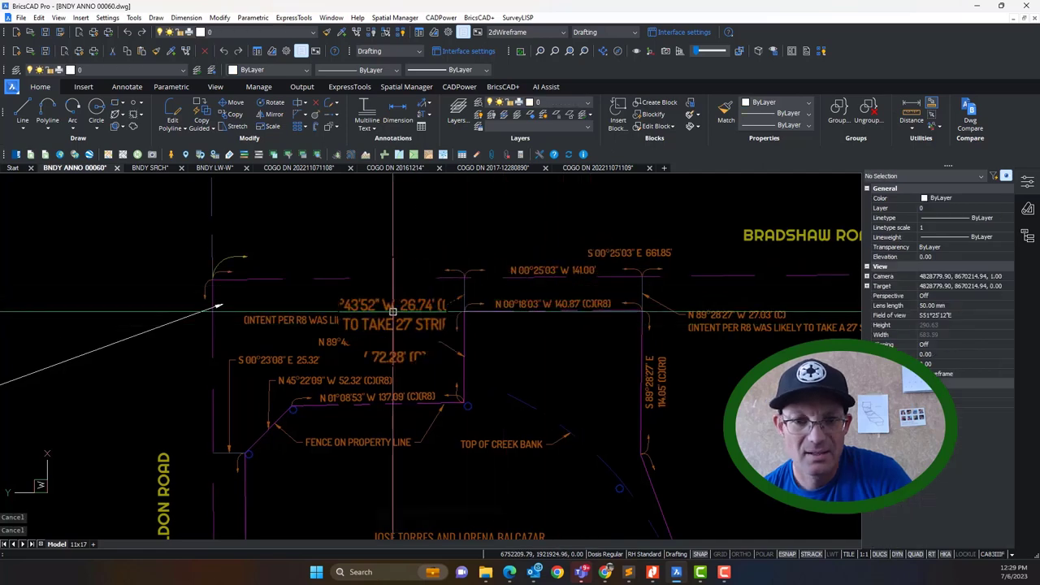
Step: Check the bearing and distance labels along the Bradshaw Road line for missing calculated or record references
scroll(392, 312, "up", 3)
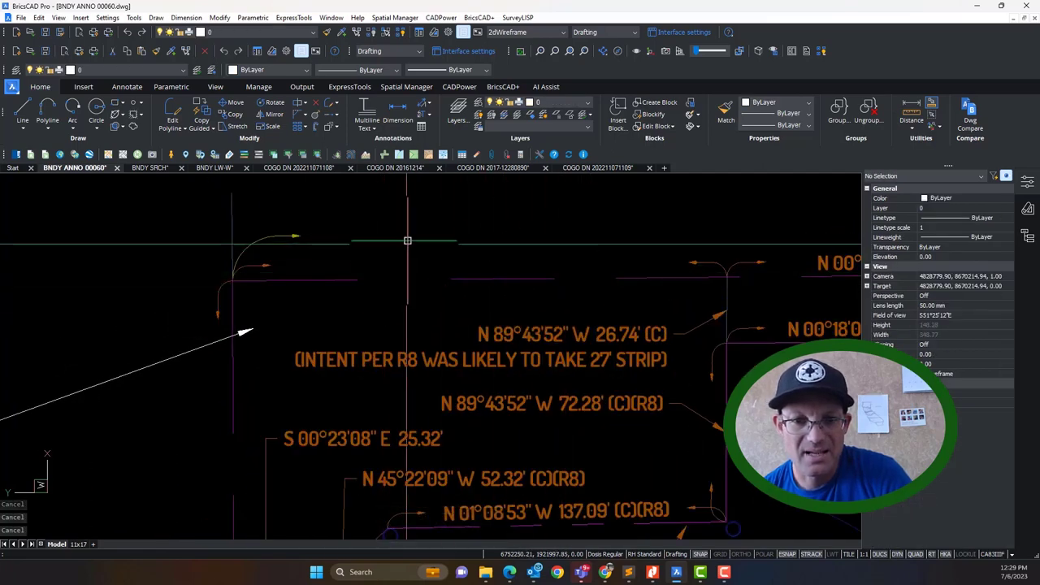
middle_click_drag(558, 307, 253, 300)
scroll(532, 300, "down", 3)
middle_click_drag(666, 300, 265, 287)
mouse_move(370, 274)
middle_mouse_down()
mouse_move(829, 281)
mouse_move(627, 291)
middle_mouse_up()
scroll(540, 254, "up", 3)
scroll(589, 265, "down", 7)
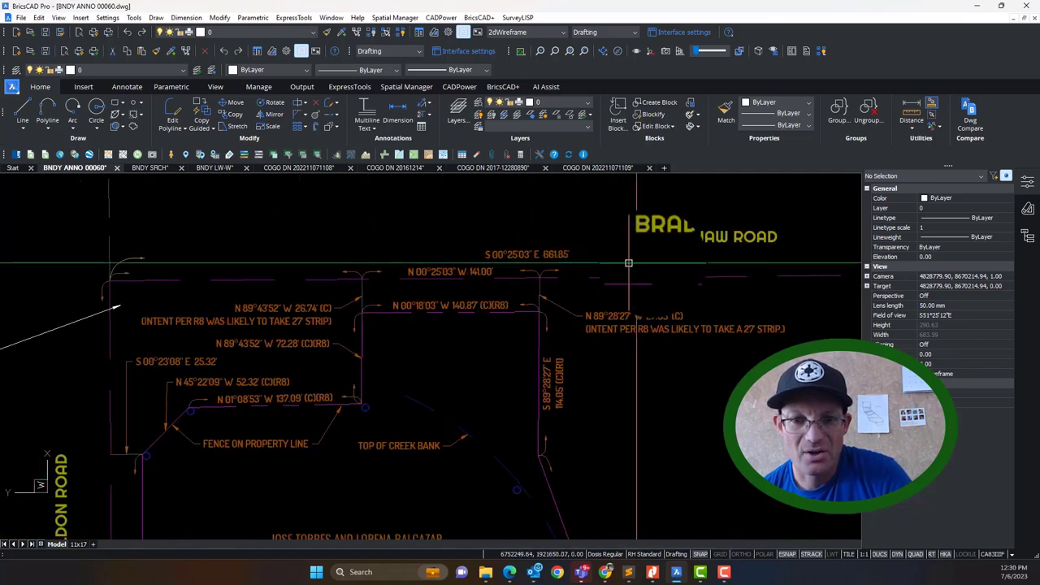
scroll(589, 265, "up", 5)
scroll(620, 260, "down", 5)
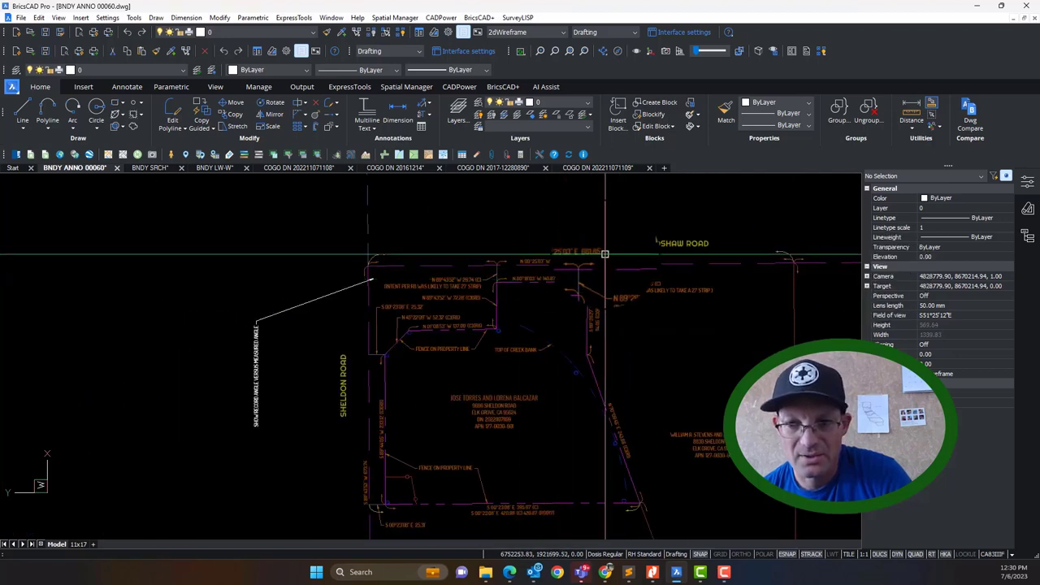
Step: Append (C) to the N 00°25'03" W 141.00' label along the Bradshaw Road line
scroll(604, 254, "up", 4)
middle_click_drag(288, 273, 449, 267)
scroll(638, 275, "up", 3)
left_click(645, 269)
double_click(597, 262)
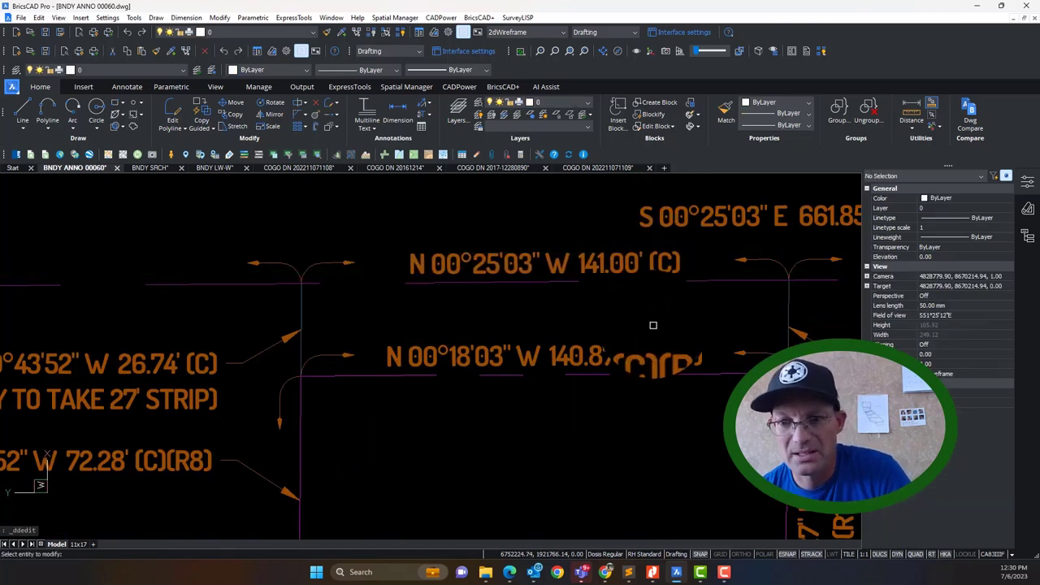
scroll(653, 325, "down", 3)
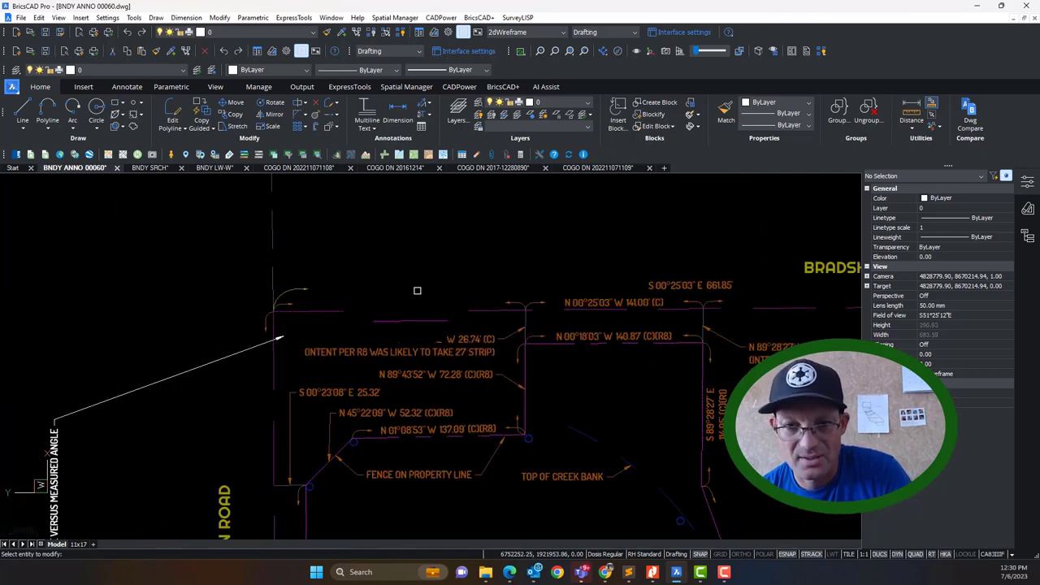
scroll(472, 287, "up", 2)
key("Escape")
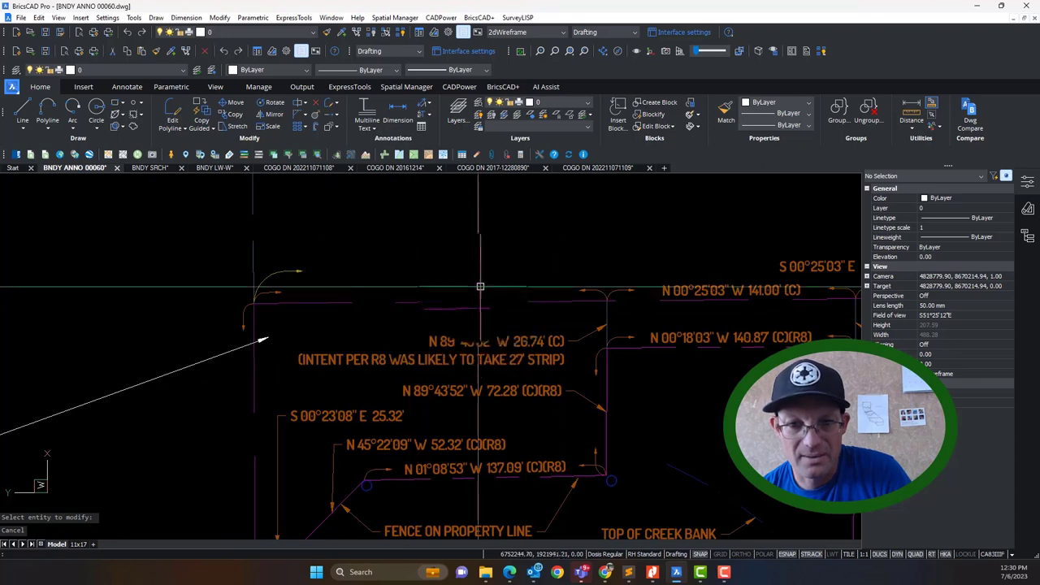
middle_click_drag(642, 332, 237, 317)
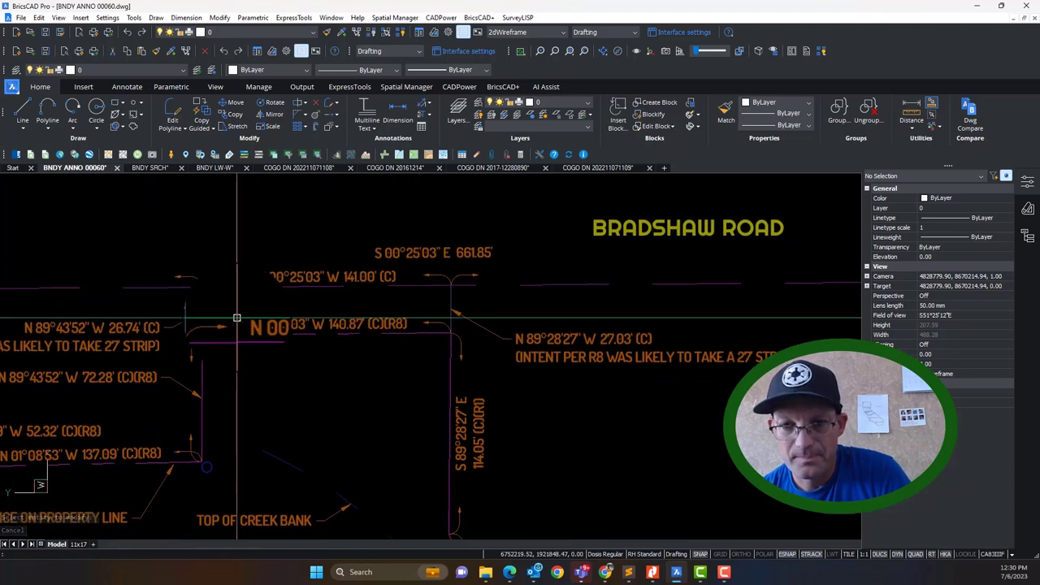
scroll(417, 309, "down", 3)
scroll(483, 302, "up", 3)
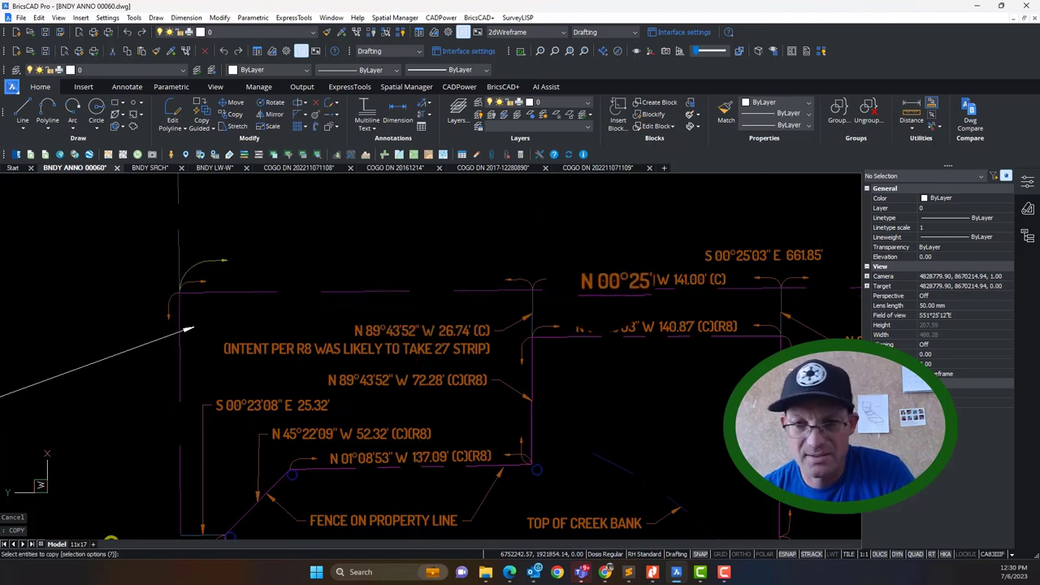
left_click(652, 279)
key("Return")
key("Escape")
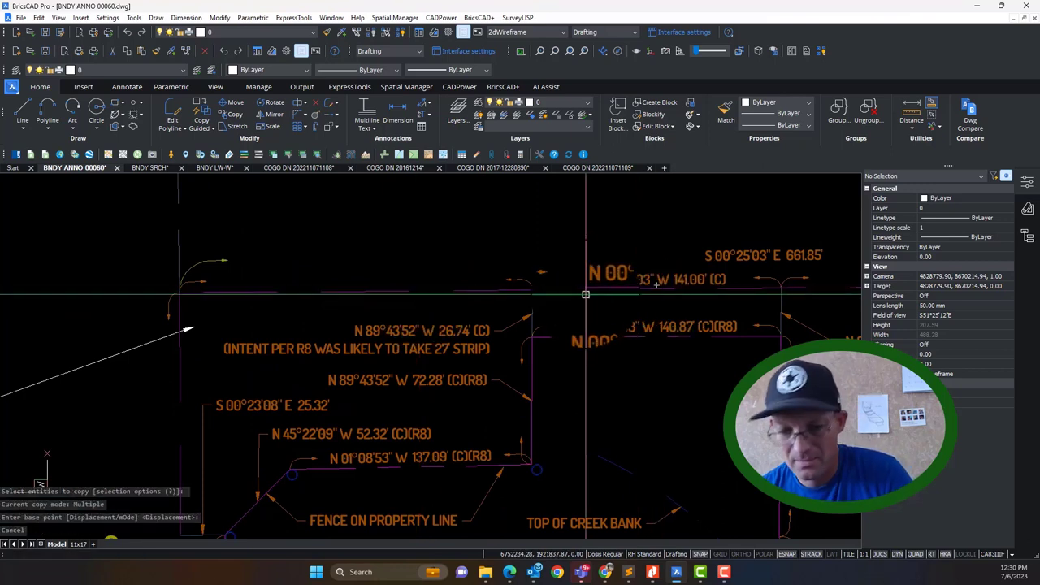
type("l")
key("Return")
key("Escape")
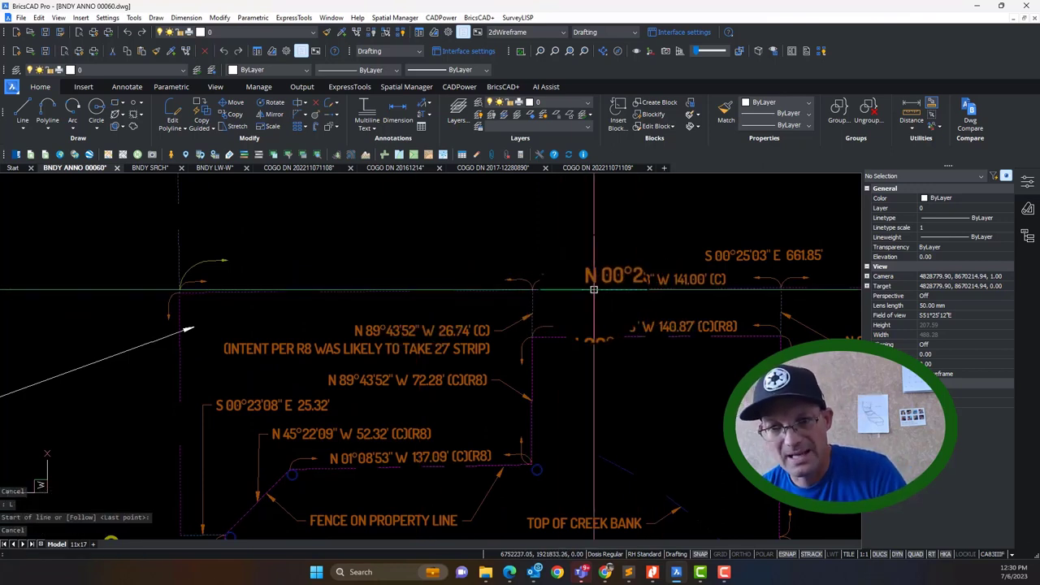
key("Escape")
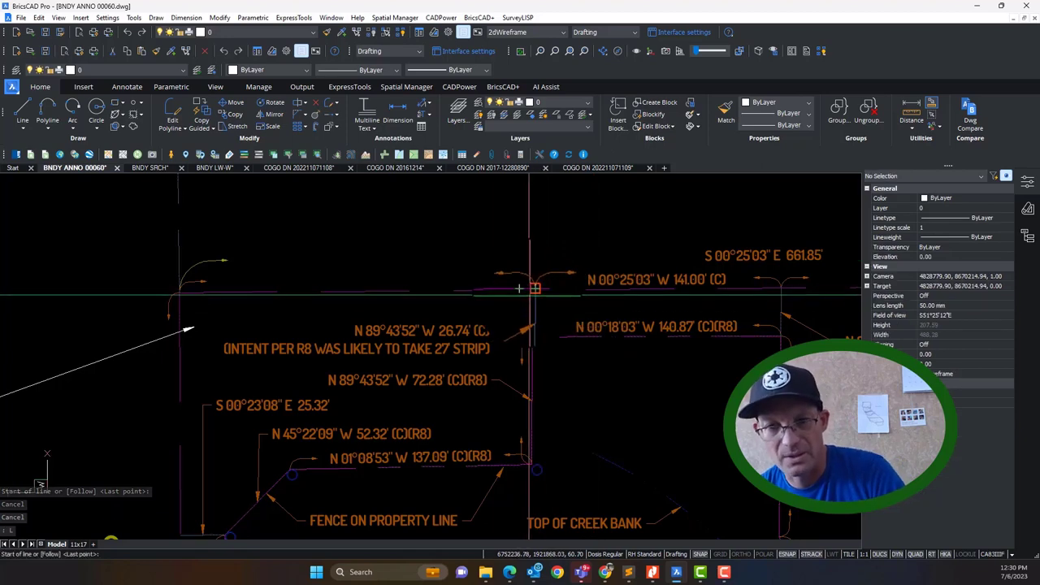
Step: Draw a line along the 141.00' Bradshaw Road segment, from one crow's-foot corner to the other
type("l")
key("Return")
left_click(527, 290)
scroll(736, 270, "up", 3)
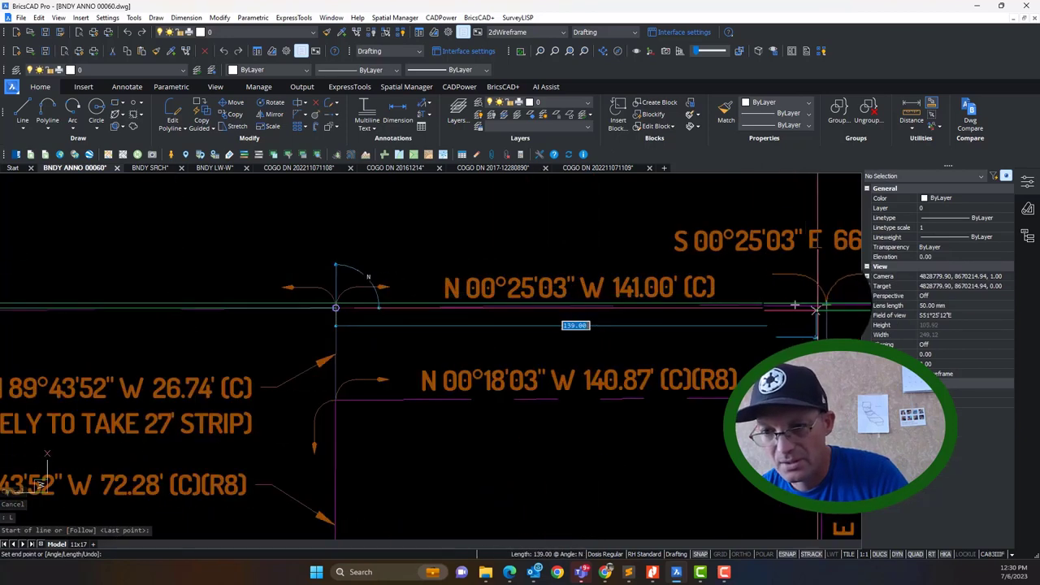
scroll(816, 309, "up", 3)
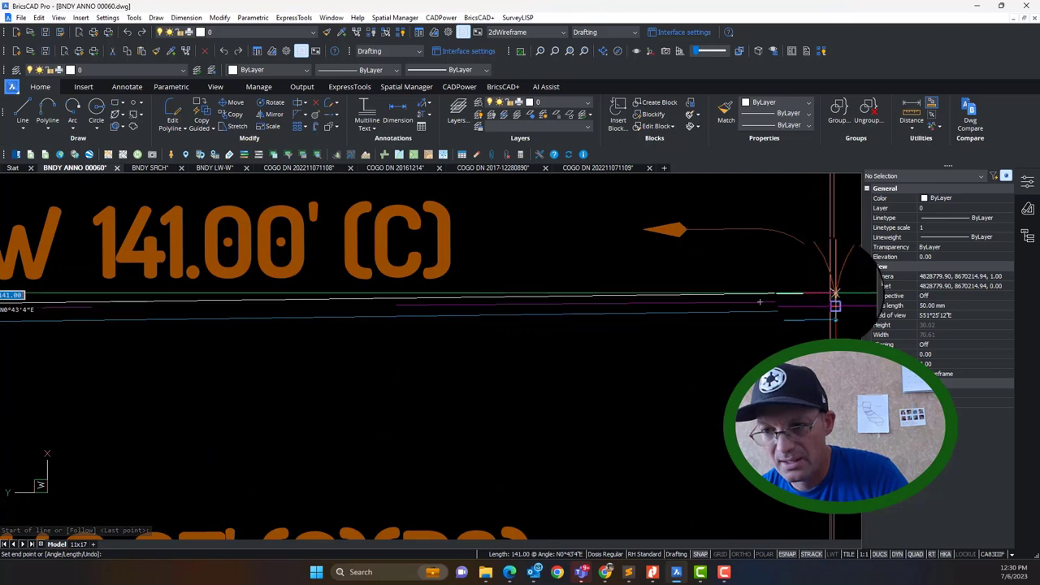
left_click(833, 294)
key("Escape")
Step: Stretch the new line's far end onto the intersection of the Bradshaw Road line and the lot's side line
scroll(806, 288, "down", 4)
scroll(782, 298, "up", 5)
middle_click_drag(887, 279, 593, 276)
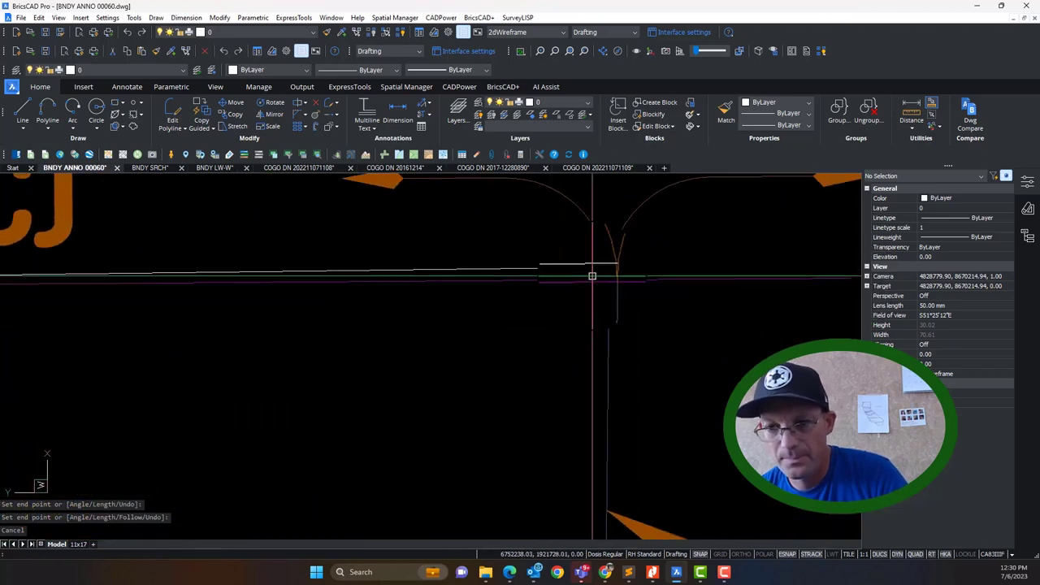
left_click(597, 266)
left_click(608, 266)
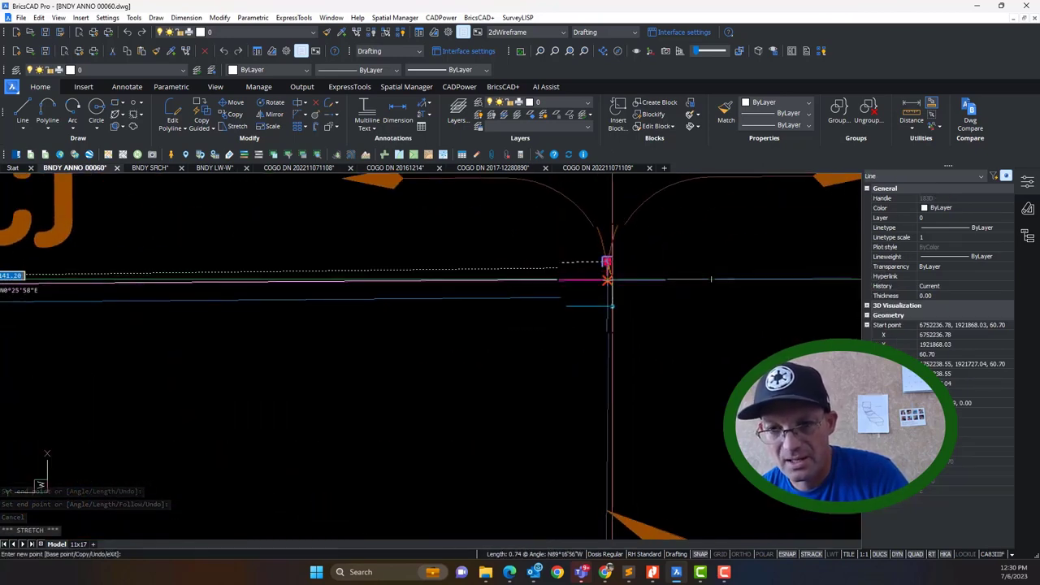
scroll(711, 279, "down", 4)
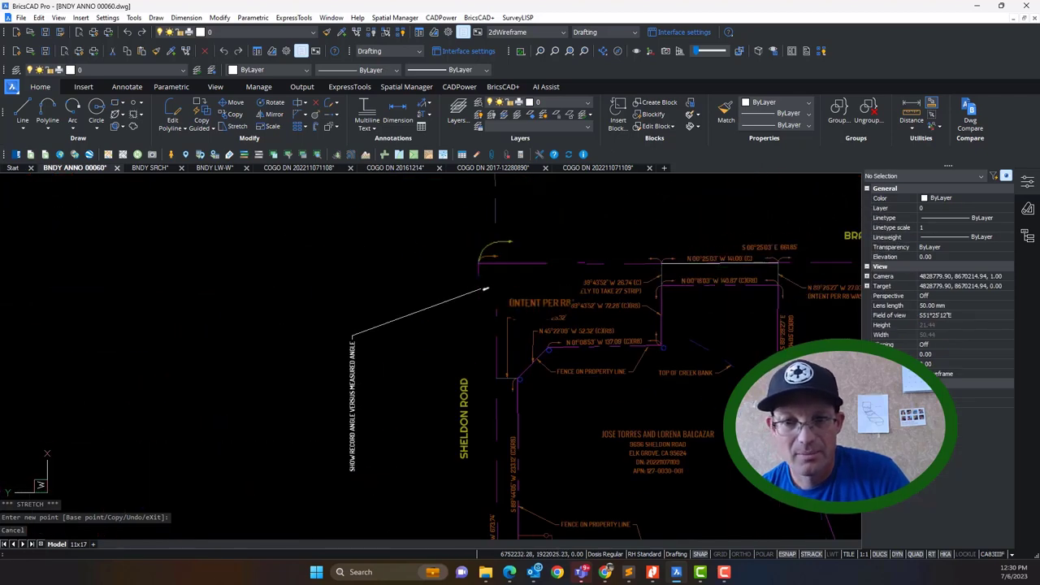
Step: Draw a line from the Sheldon Road and Bradshaw Road corner along the Bradshaw Road line
scroll(487, 268, "up", 4)
key("Escape")
type("l")
key("Return")
left_click(470, 266)
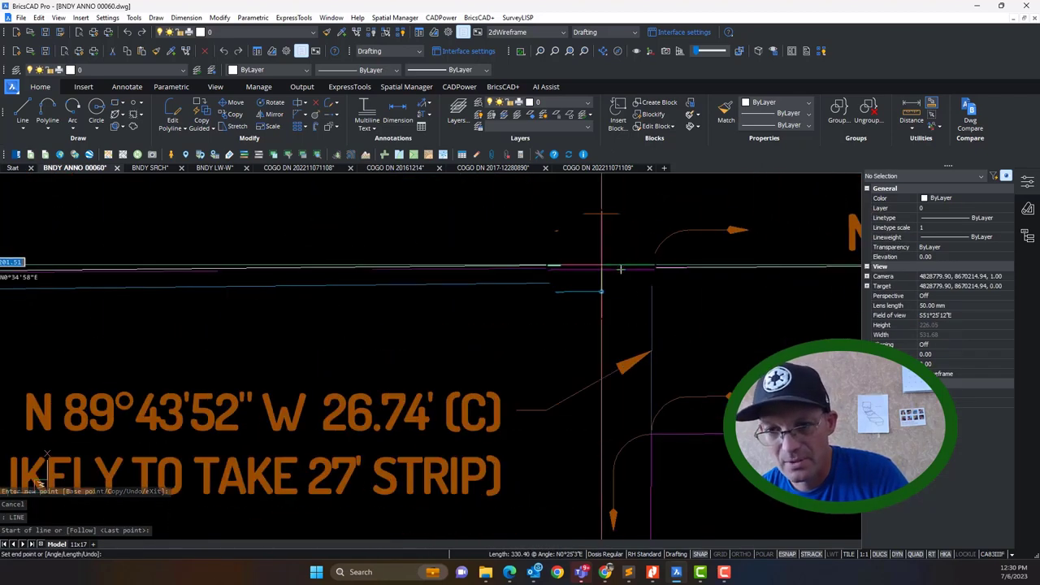
Step: Finish the helper line along the Bradshaw Road line at its intersection with the 26.74' course
scroll(593, 275, "up", 5)
left_click(584, 275)
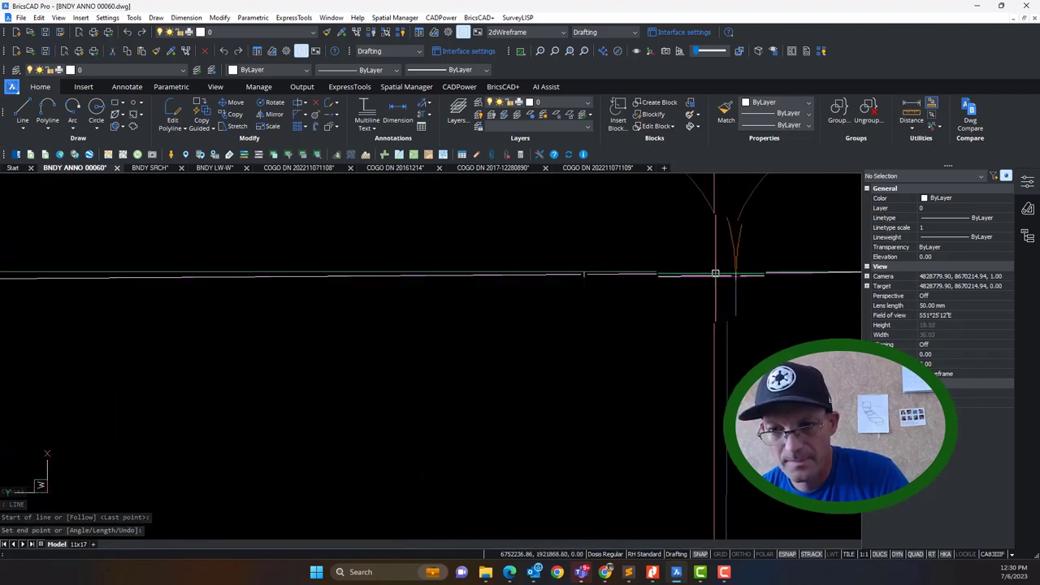
Step: Copy the N 00°25'03" W 141.00' (C) label from its line's midpoint to the midpoint of the helper line beside Sheldon Road
scroll(601, 284, "down", 5)
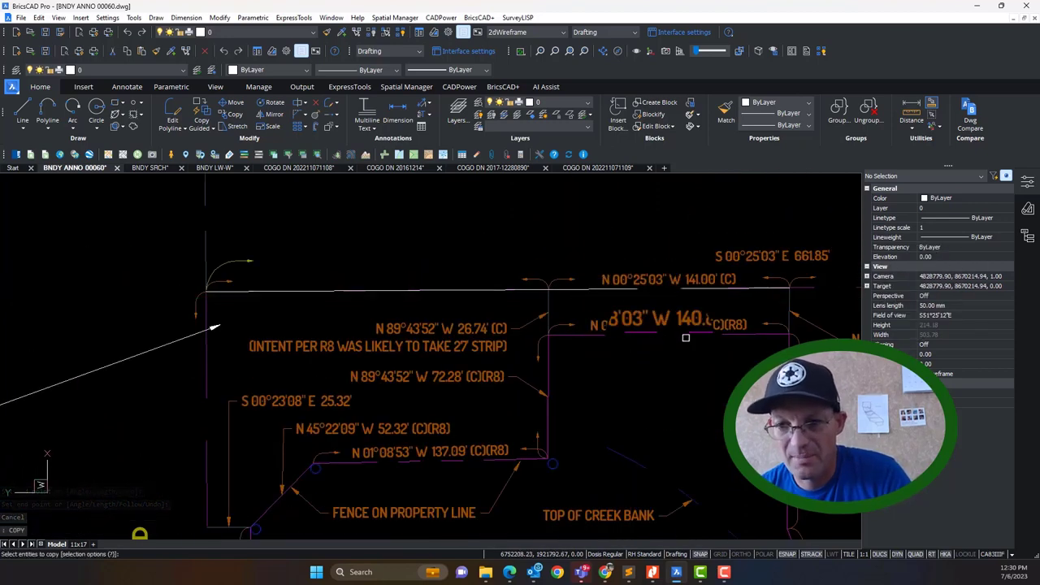
key("Return")
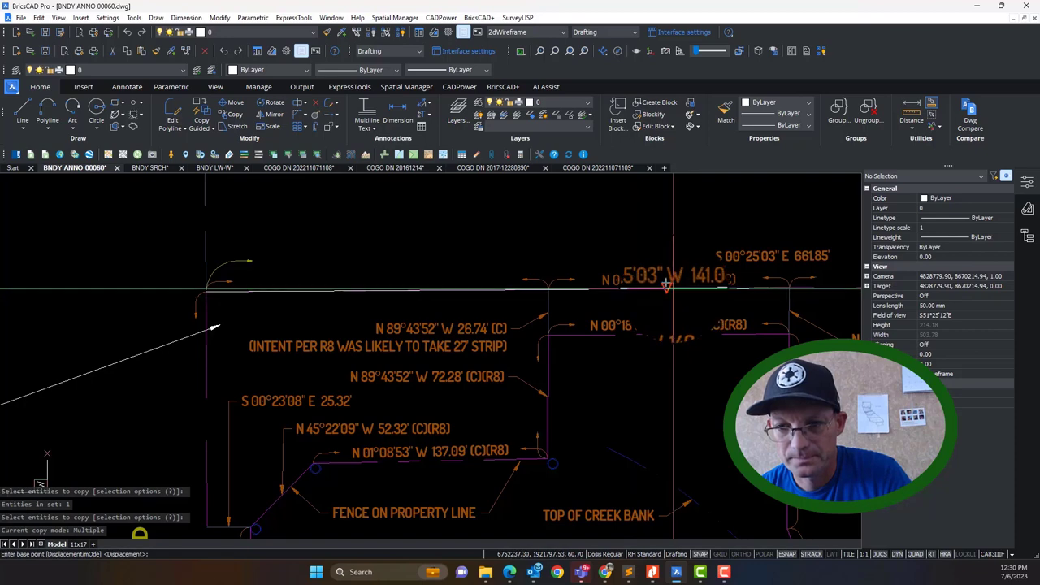
scroll(665, 285, "up", 3)
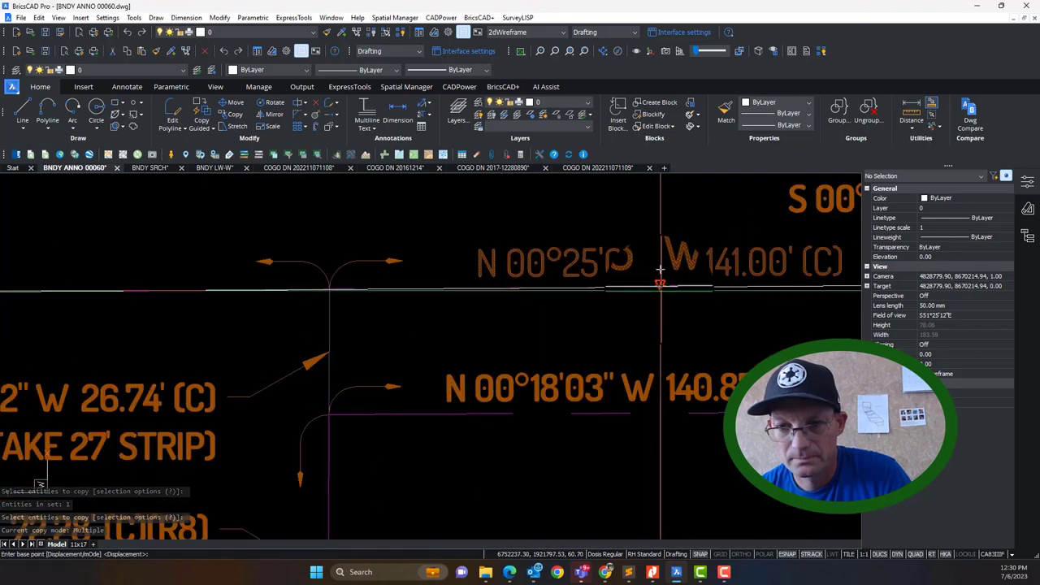
scroll(660, 284, "up", 4)
left_click(641, 333)
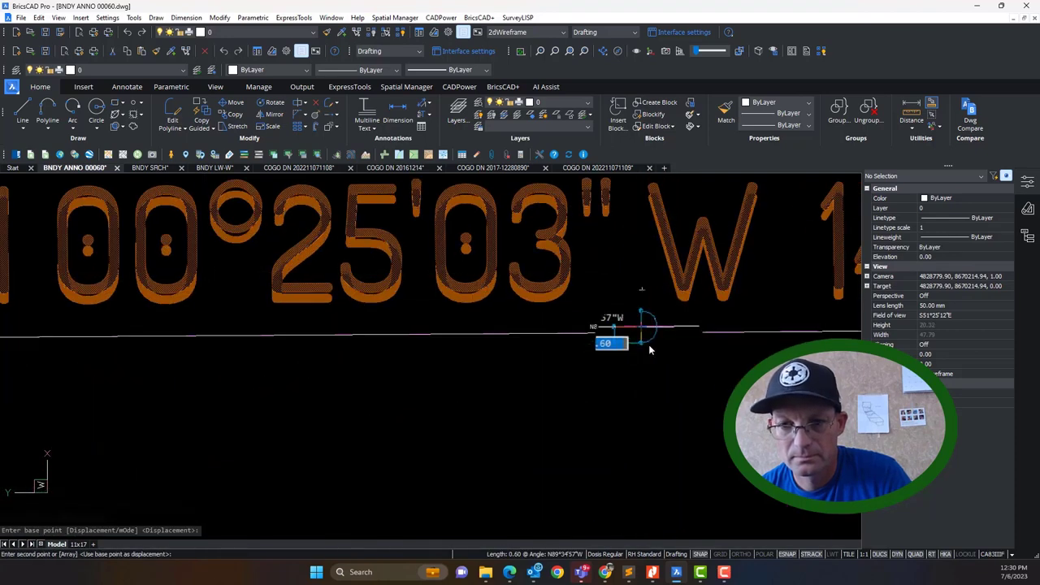
scroll(618, 325, "down", 5)
scroll(460, 333, "up", 3)
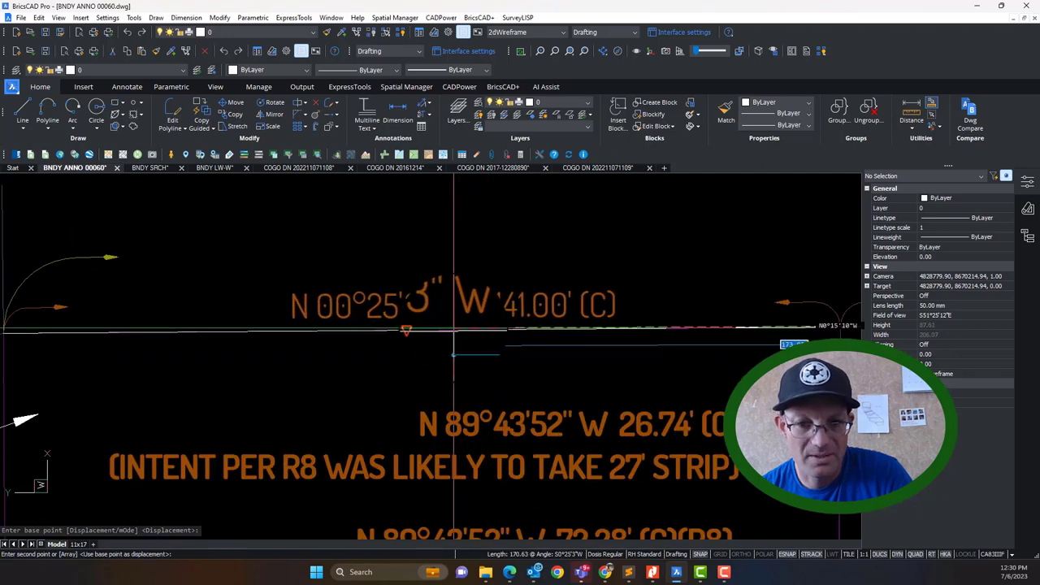
left_click(545, 297)
key("Escape")
Step: Check the helper line's length and edit the copied label to read N 00°25'03" W 200.26' (C)
scroll(546, 297, "down", 5)
scroll(574, 320, "up", 2)
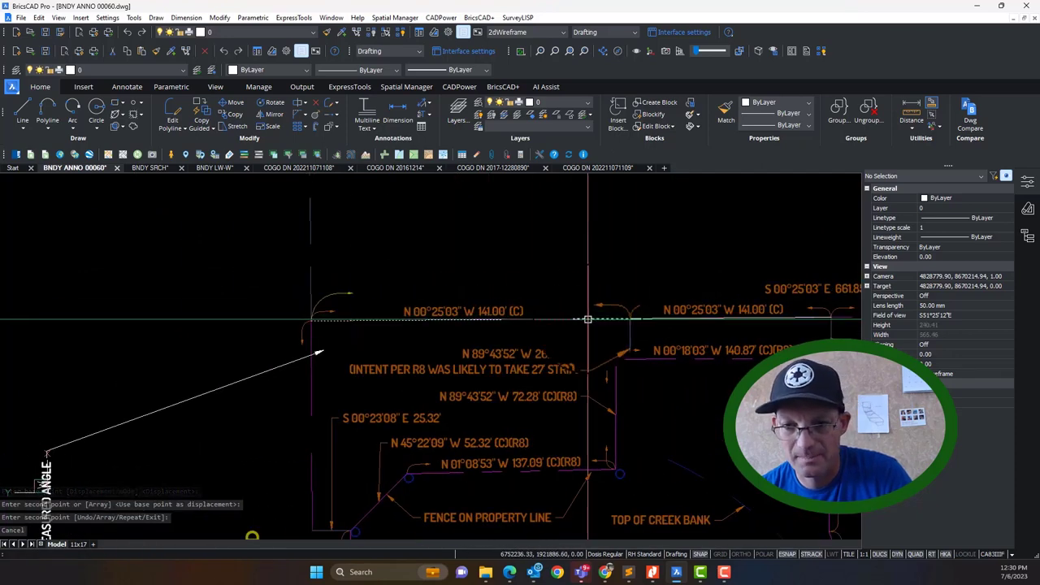
key("Escape")
key("Escape")
left_click(606, 320)
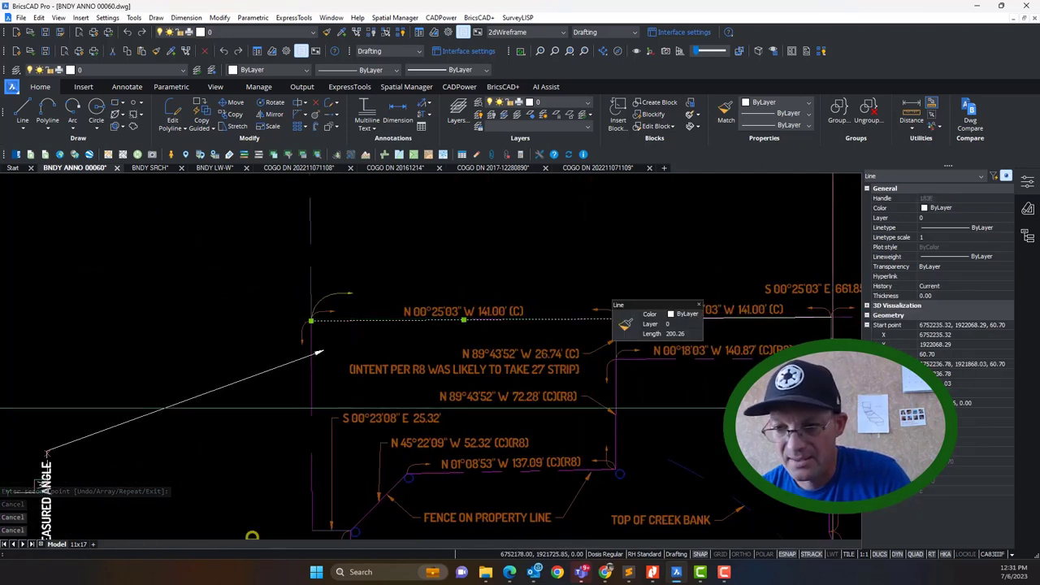
scroll(488, 313, "up", 3)
double_click(524, 284)
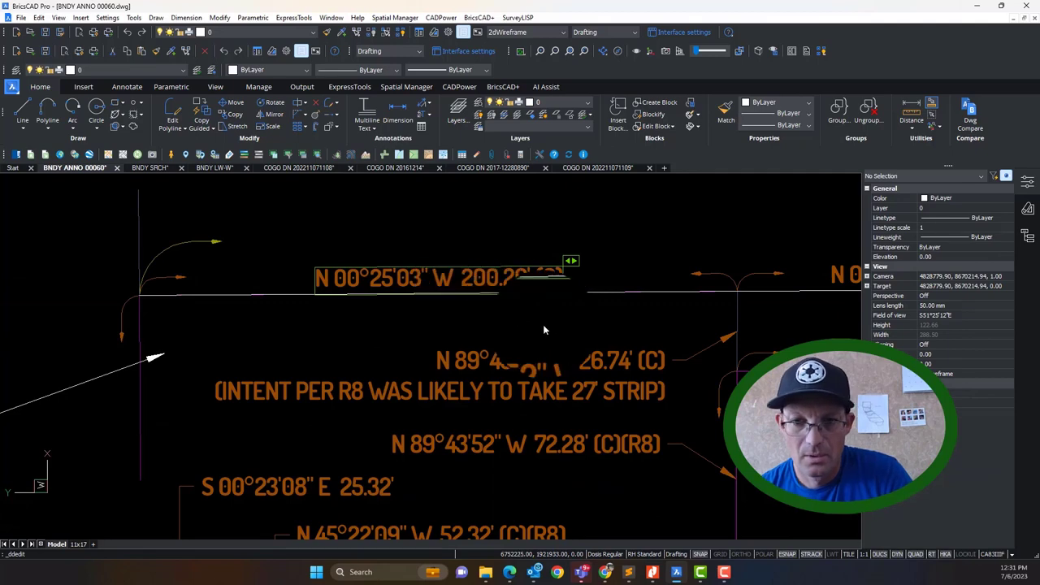
Step: Erase the two helper lines drawn over the Bradshaw Road line
left_click(595, 294)
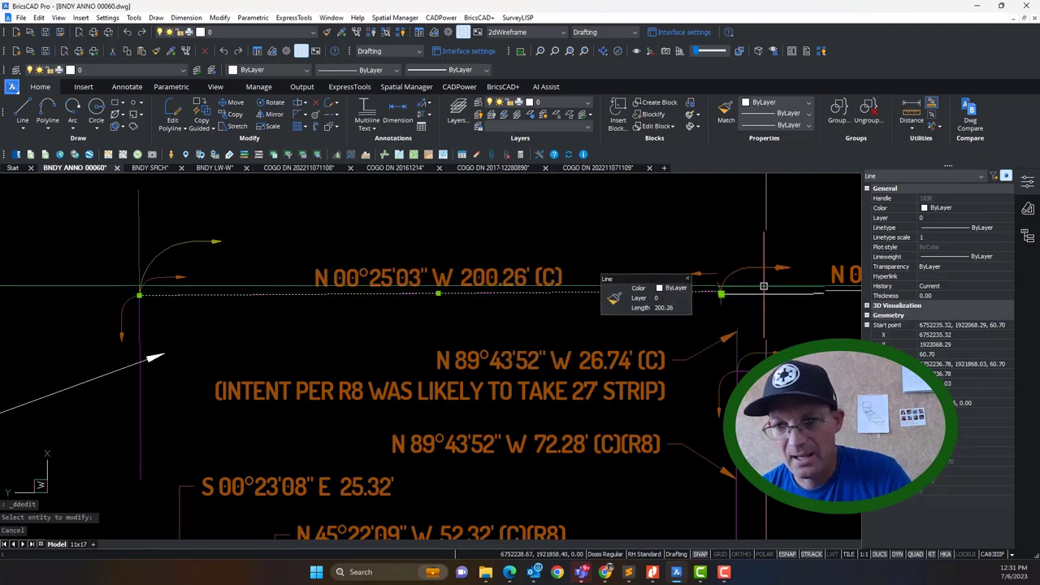
key("Delete")
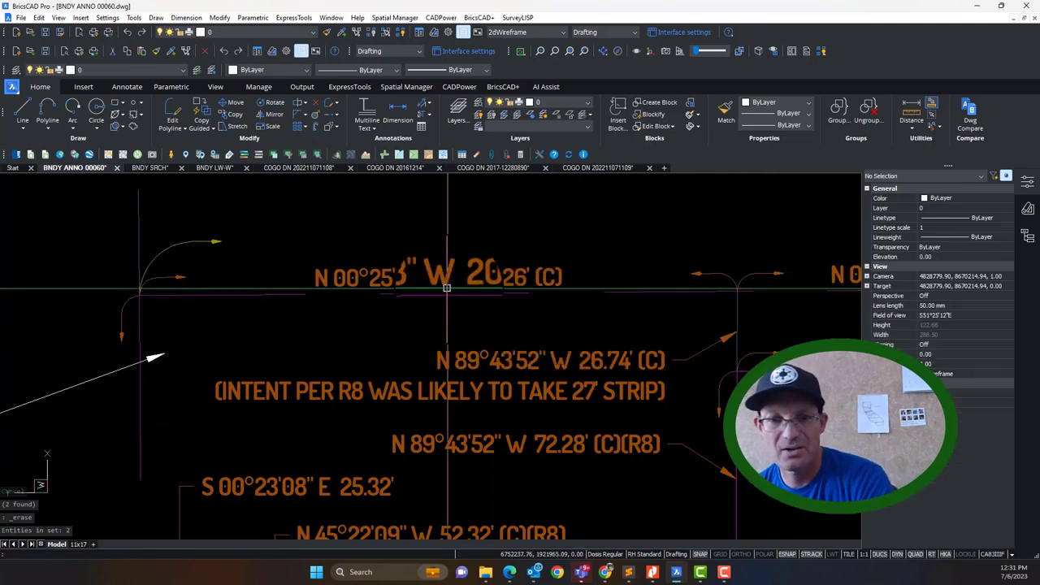
Step: Look over the overall boundary drawing, check the lots along the road on plat 8-M-013-001 in Nitro Pro, and return to BricsCAD
scroll(447, 288, "down", 4)
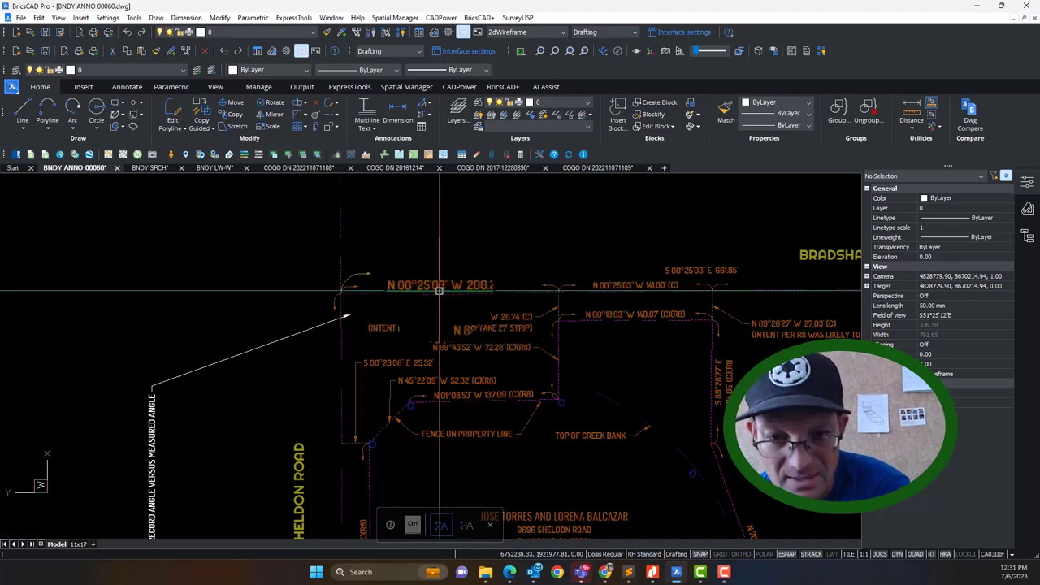
mouse_move(580, 312)
middle_mouse_down()
mouse_move(578, 360)
mouse_move(473, 360)
mouse_move(418, 343)
mouse_move(438, 351)
middle_mouse_up()
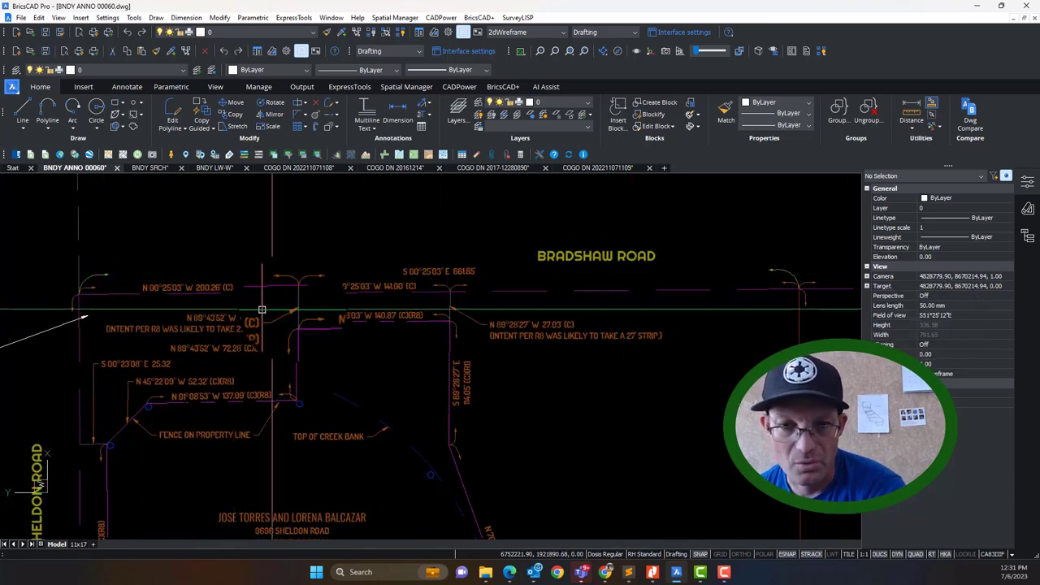
scroll(325, 309, "down", 2)
scroll(443, 351, "down", 2)
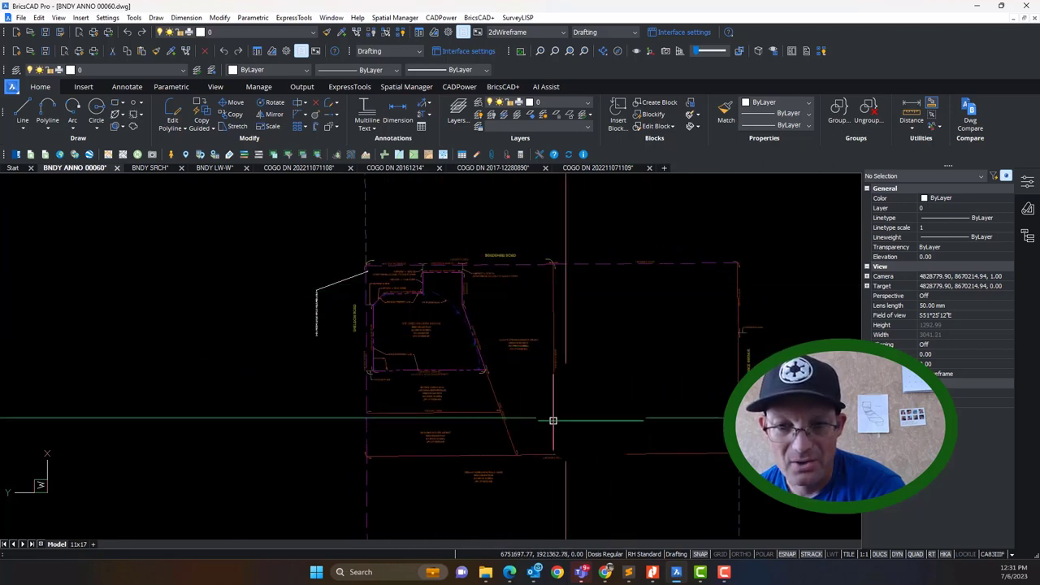
left_click(730, 576)
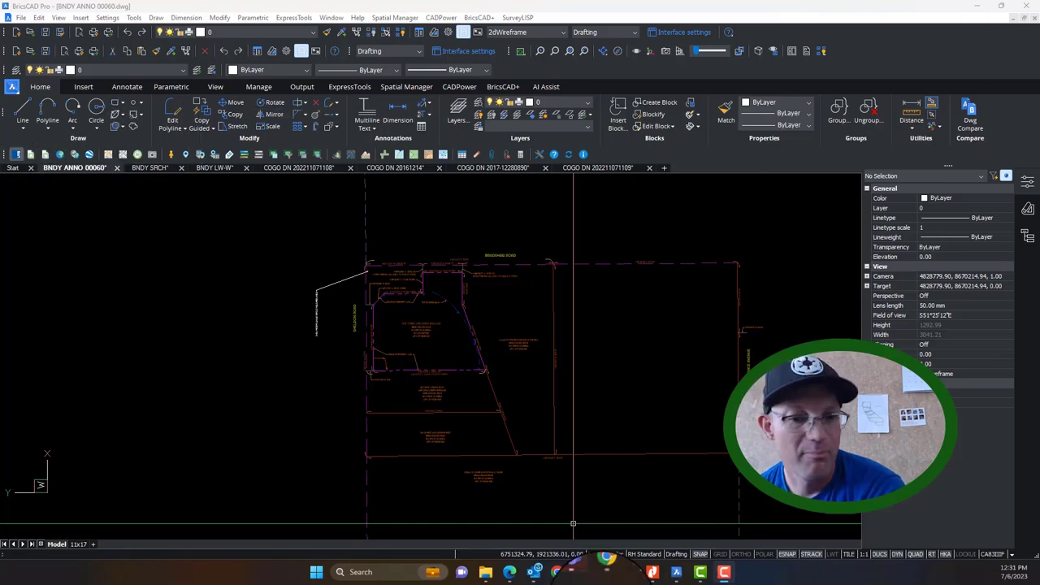
left_click(652, 572)
left_click_drag(571, 240, 550, 295)
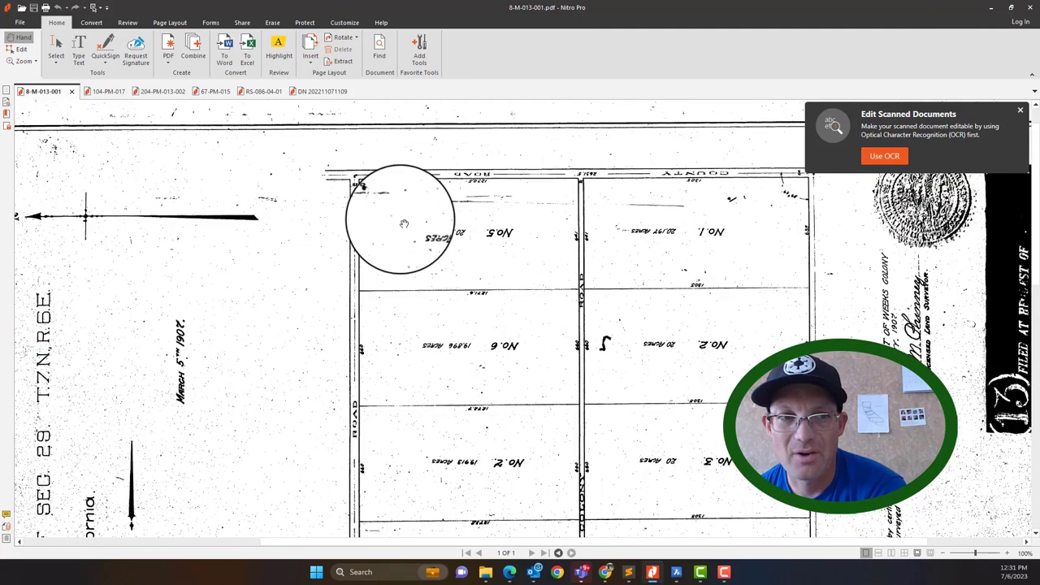
left_click(995, 8)
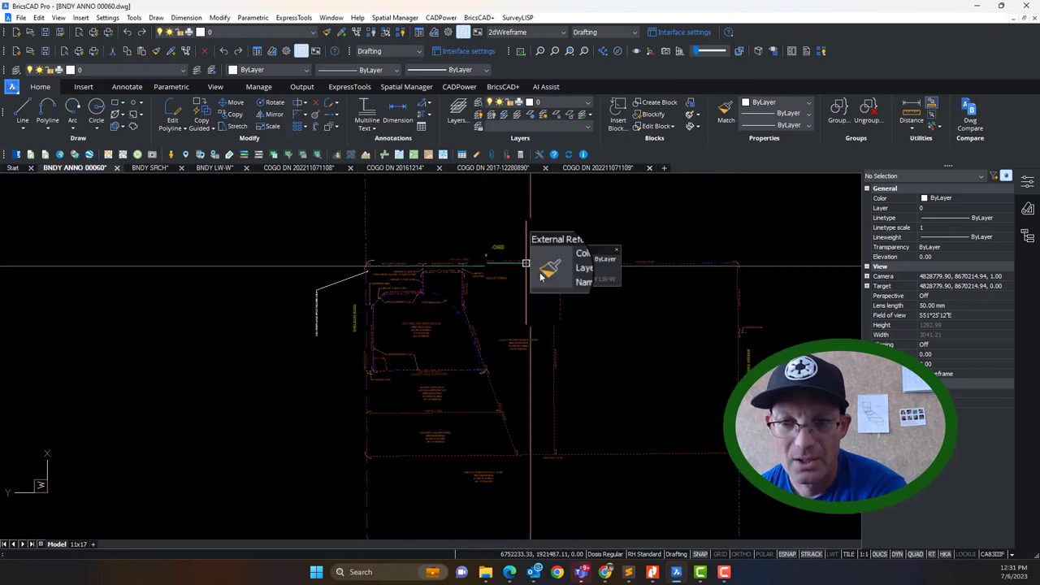
Step: Examine the bearing and distance labels along Bradshaw Road between Sheldon Road and Sandage Avenue, including the S 00°25'03" E 661.85' label
scroll(722, 350, "up", 2)
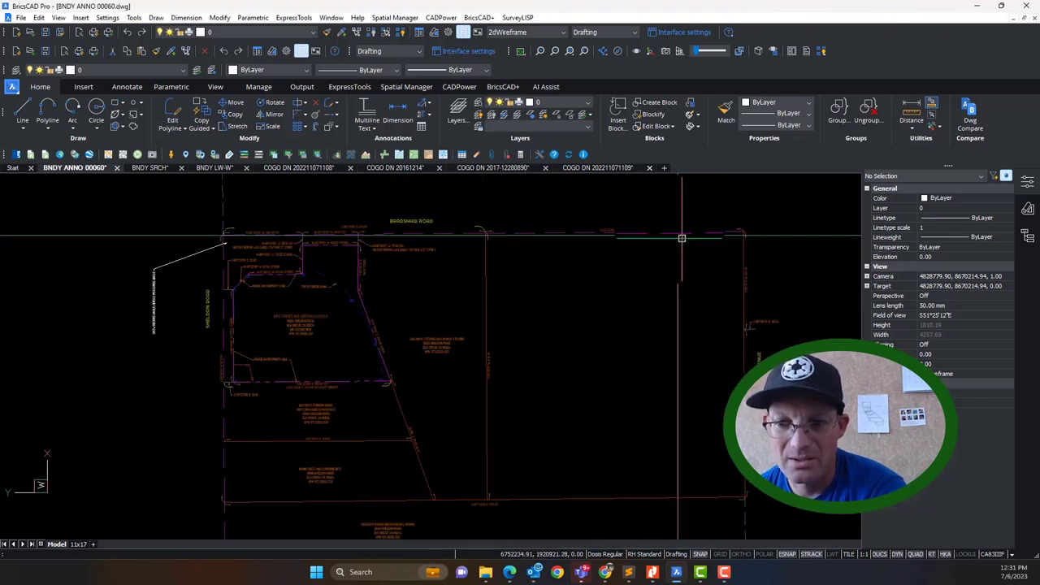
scroll(327, 256, "up", 4)
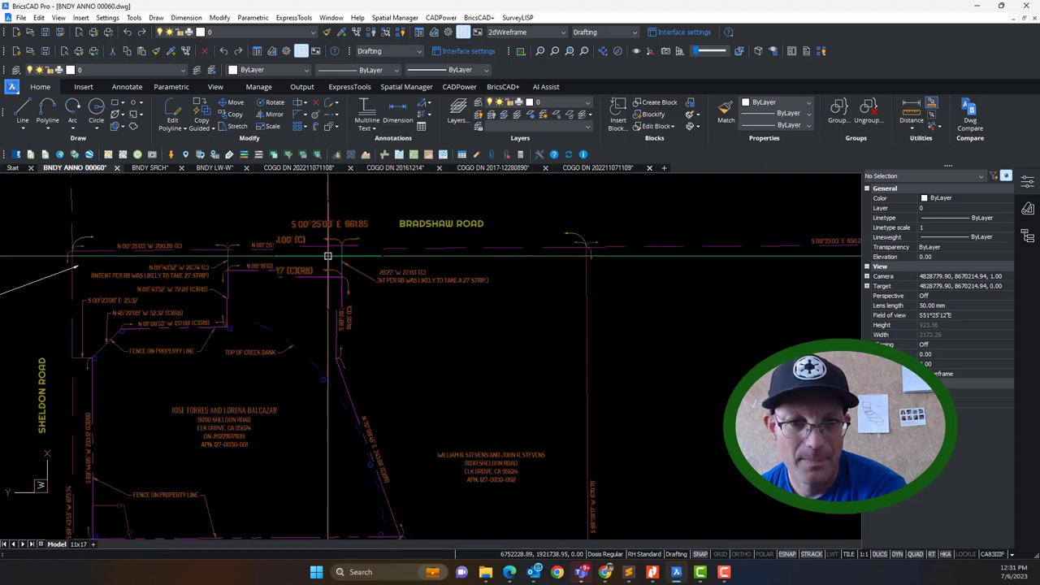
scroll(327, 256, "down", 4)
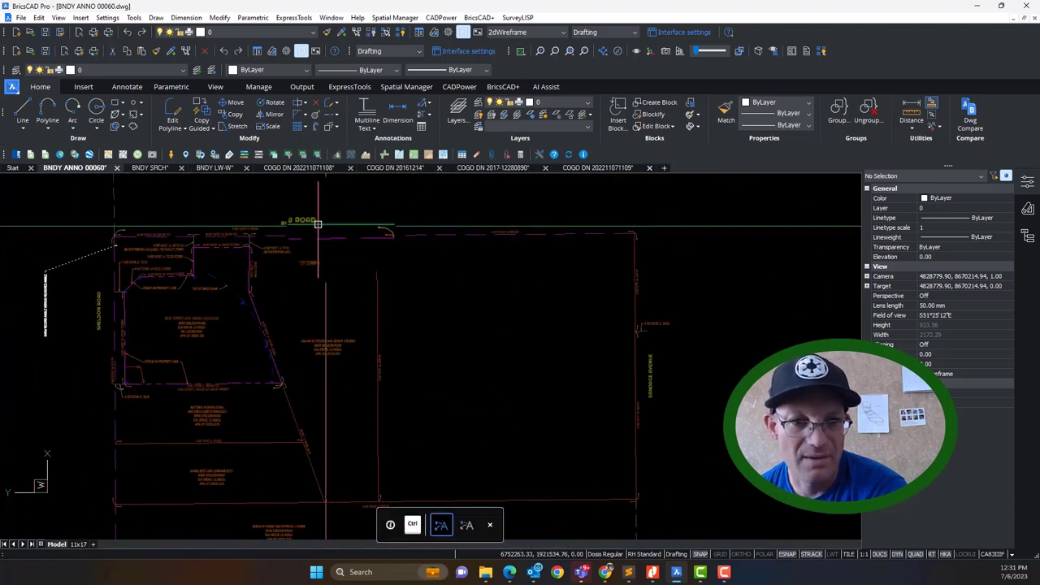
scroll(325, 211, "up", 3)
scroll(611, 274, "down", 3)
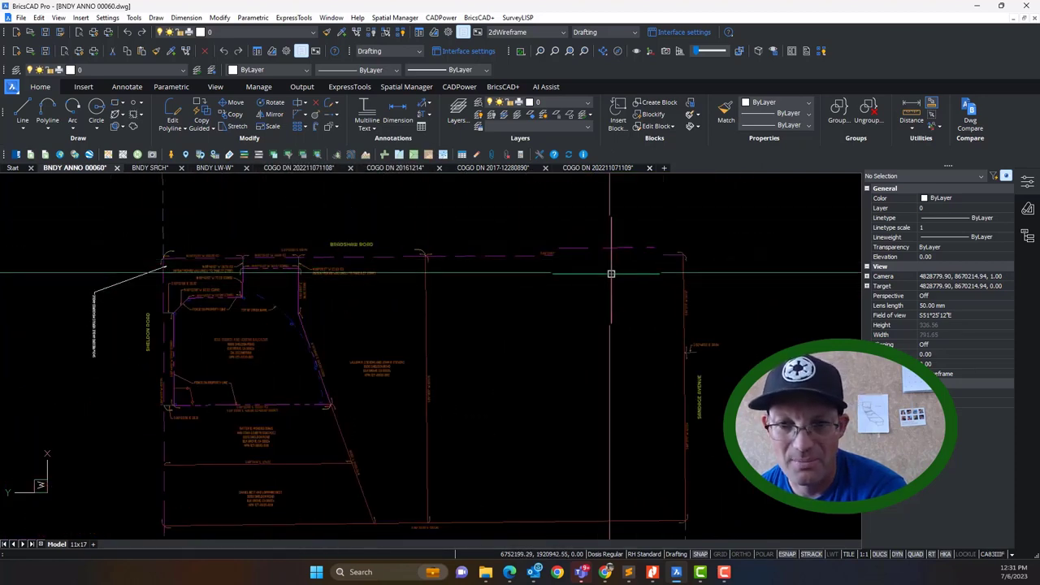
scroll(550, 252, "up", 5)
scroll(569, 271, "down", 6)
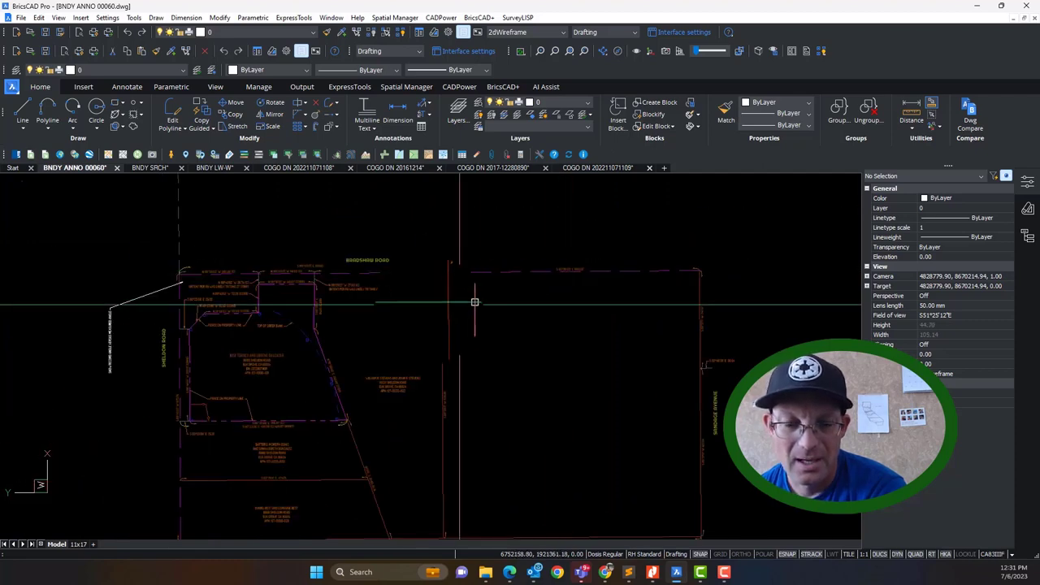
scroll(619, 307, "up", 5)
scroll(520, 268, "down", 1)
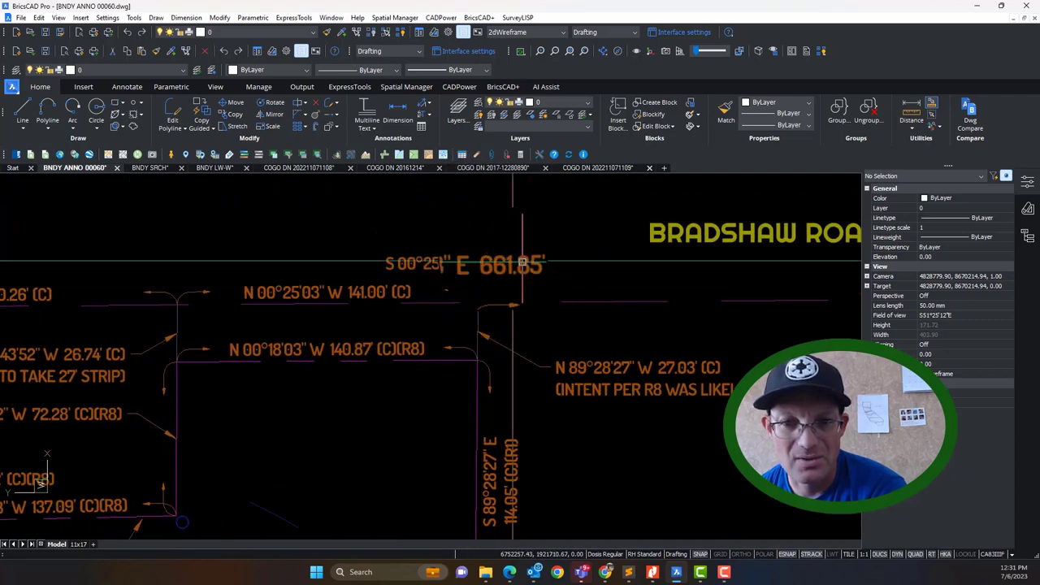
scroll(513, 272, "down", 1)
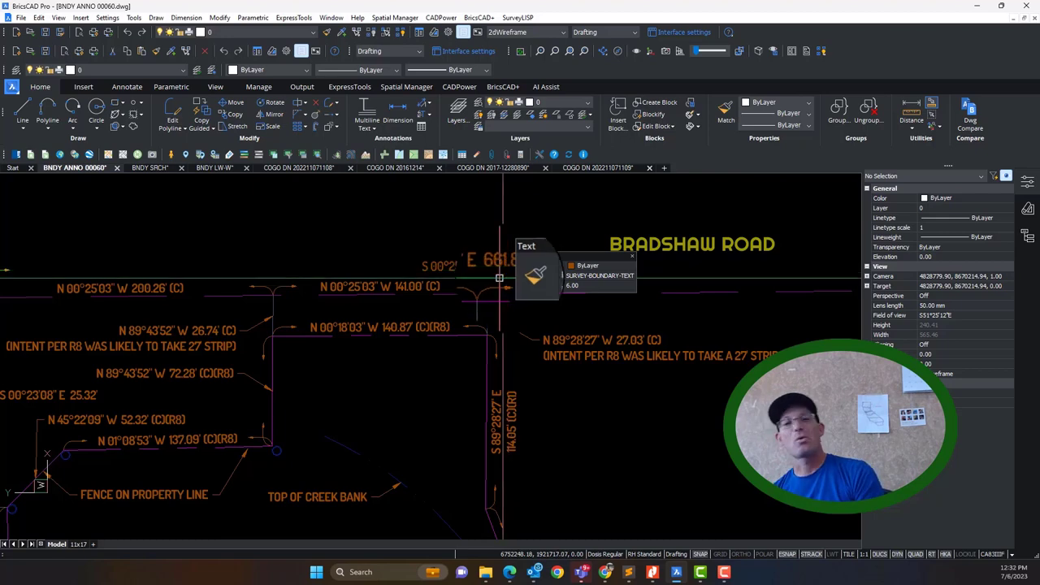
scroll(525, 268, "up", 2)
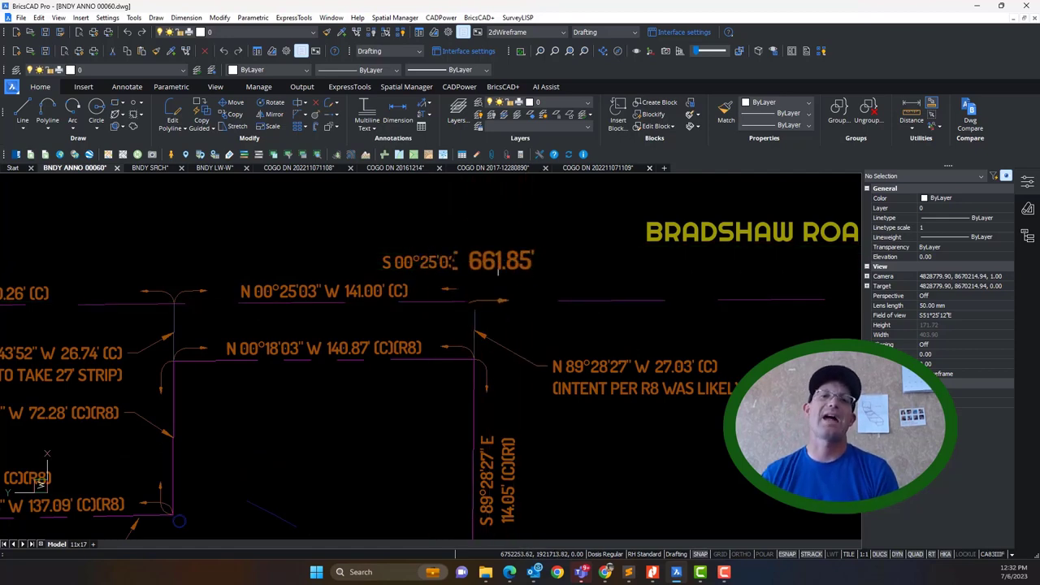
scroll(498, 270, "down", 6)
middle_click_drag(581, 395, 529, 430)
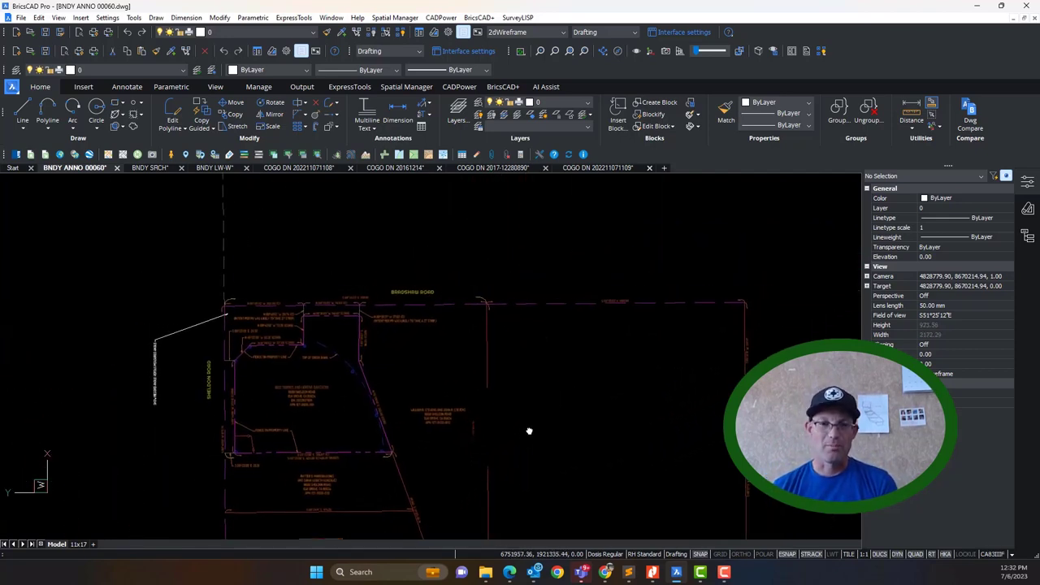
scroll(491, 337, "up", 2)
scroll(460, 330, "down", 2)
middle_click_drag(428, 355, 446, 336)
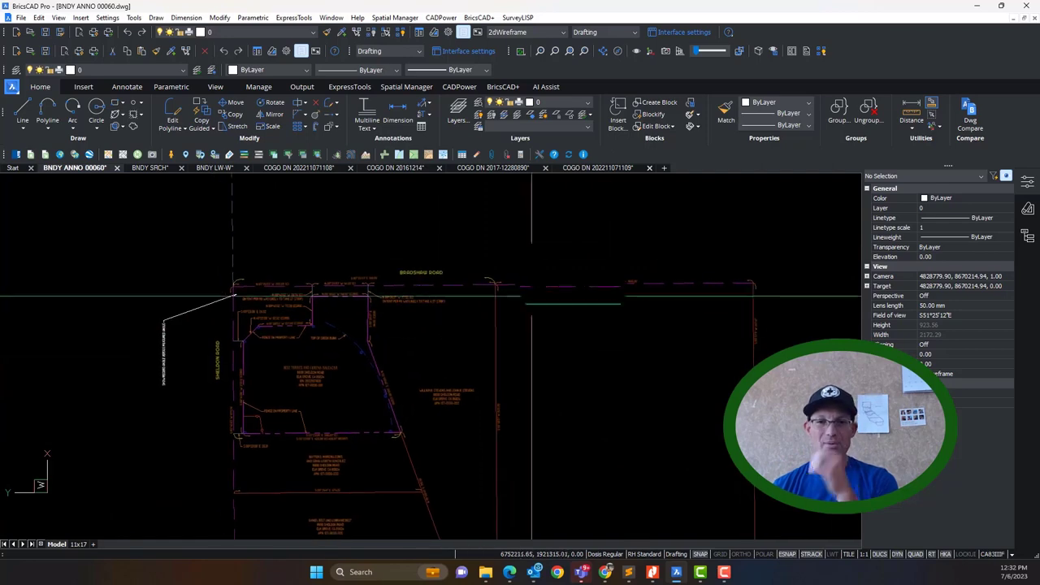
scroll(383, 285, "up", 3)
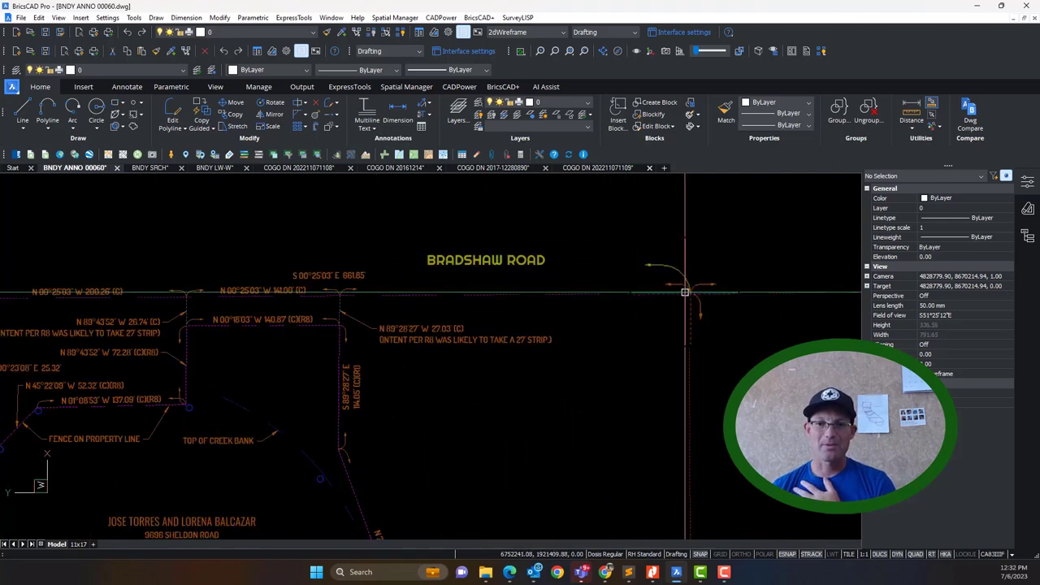
scroll(685, 291, "down", 2)
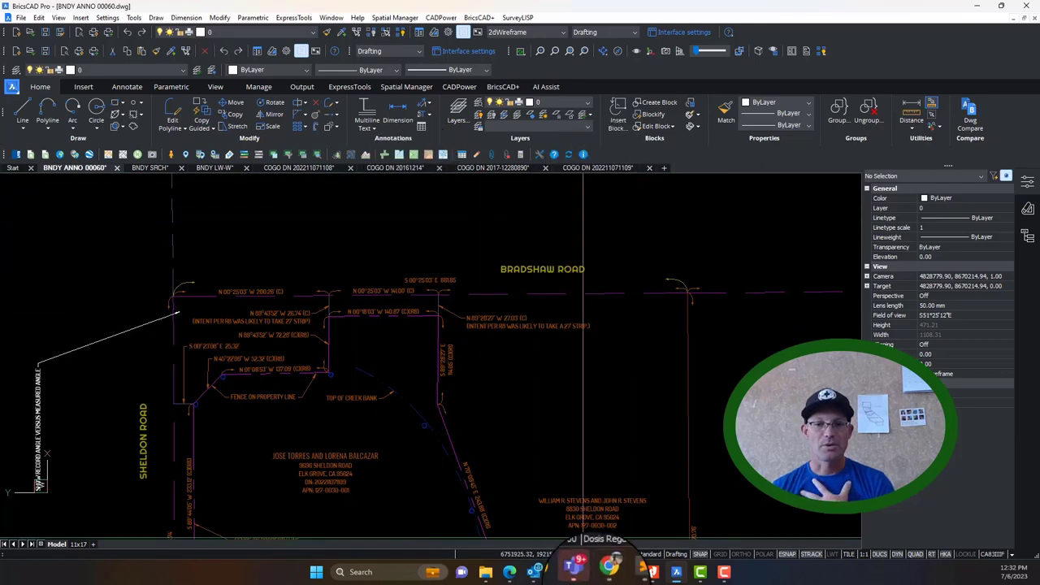
Step: Switch to Nitro Pro and examine parcel map 104-PM-017, especially the distances along Bradshaw Road and down from Sheldon Road
left_click(653, 575)
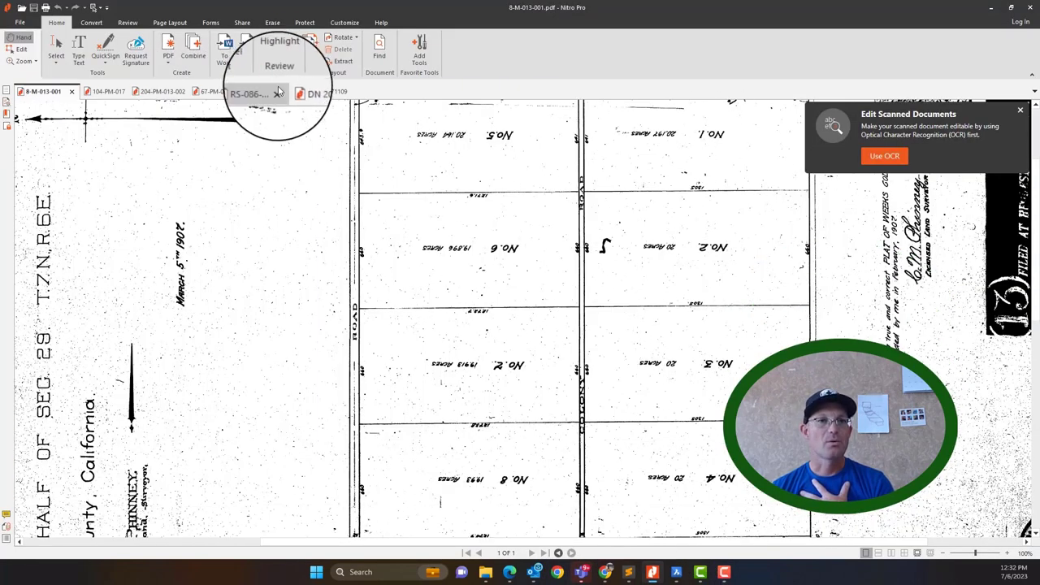
left_click(104, 91)
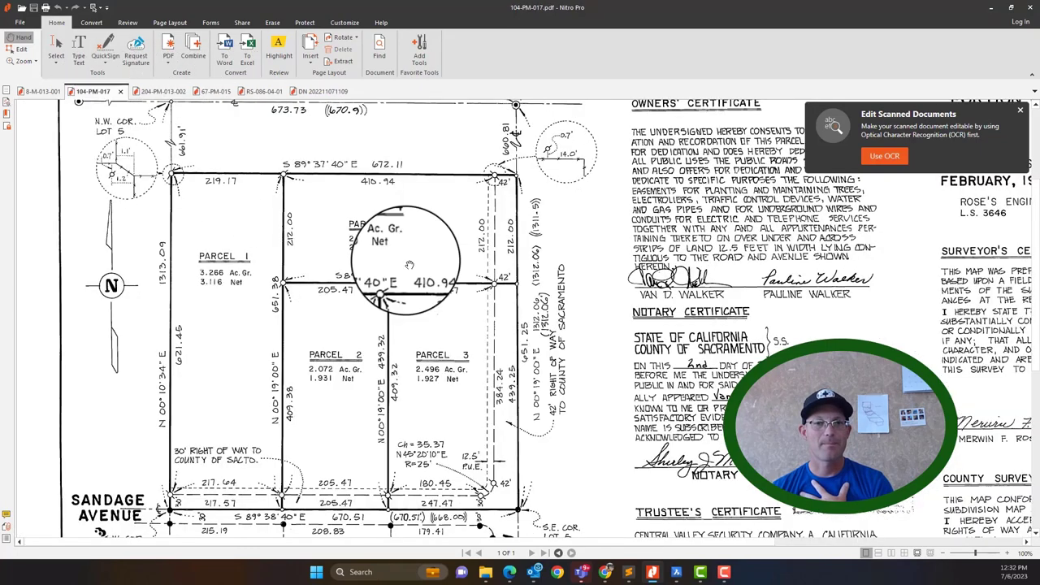
scroll(419, 326, "down", 1)
scroll(442, 317, "up", 1)
scroll(455, 326, "down", 1)
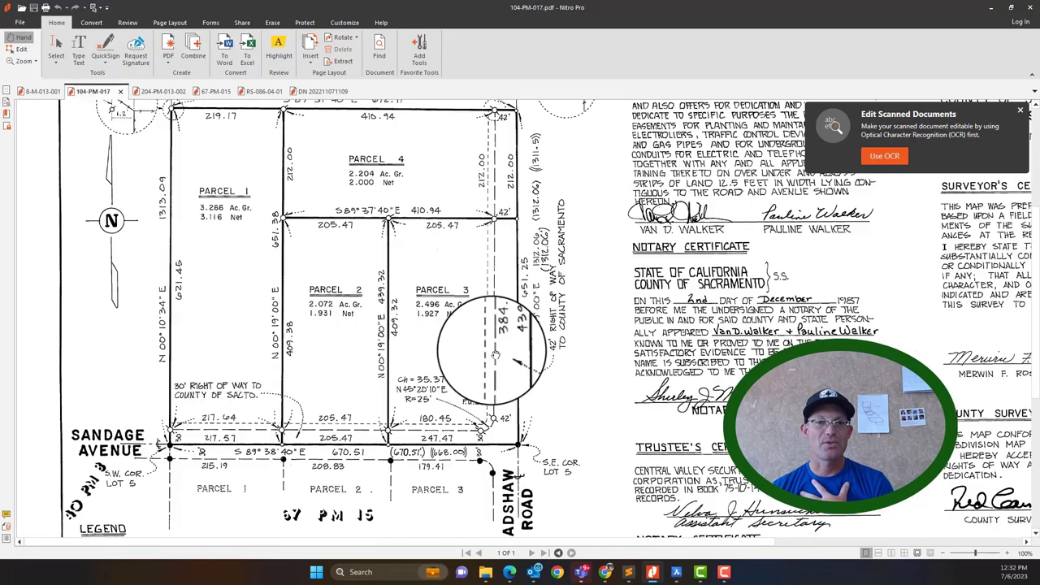
scroll(383, 232, "up", 1)
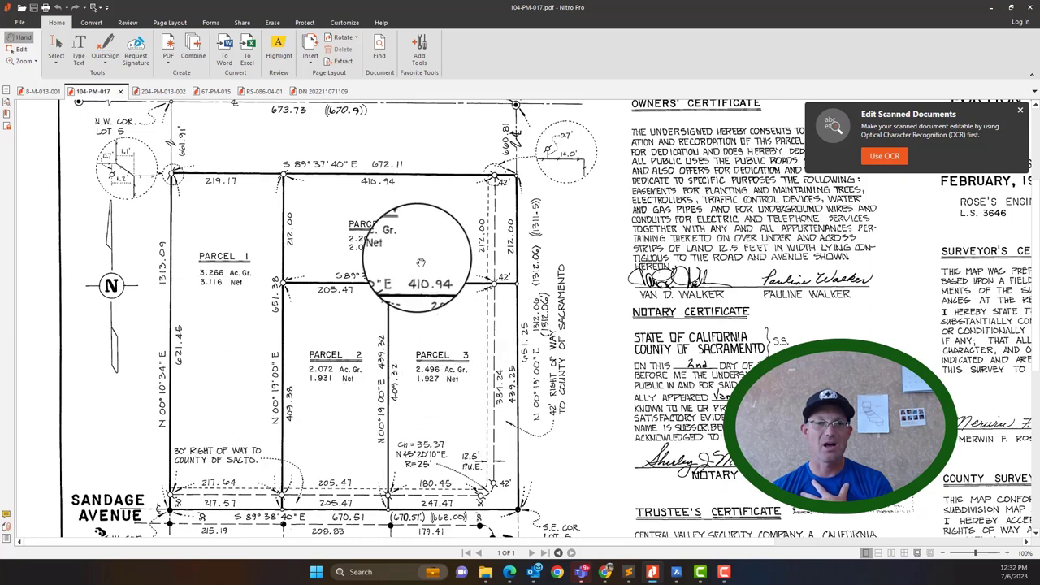
scroll(390, 191, "up", 1)
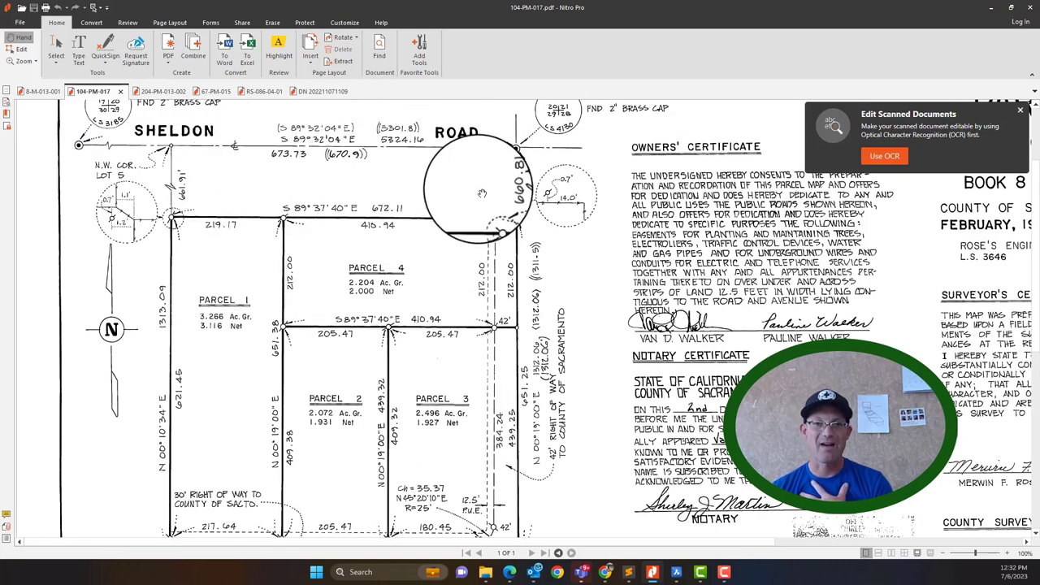
scroll(513, 206, "up", 1)
scroll(513, 206, "up", 1, "ctrl")
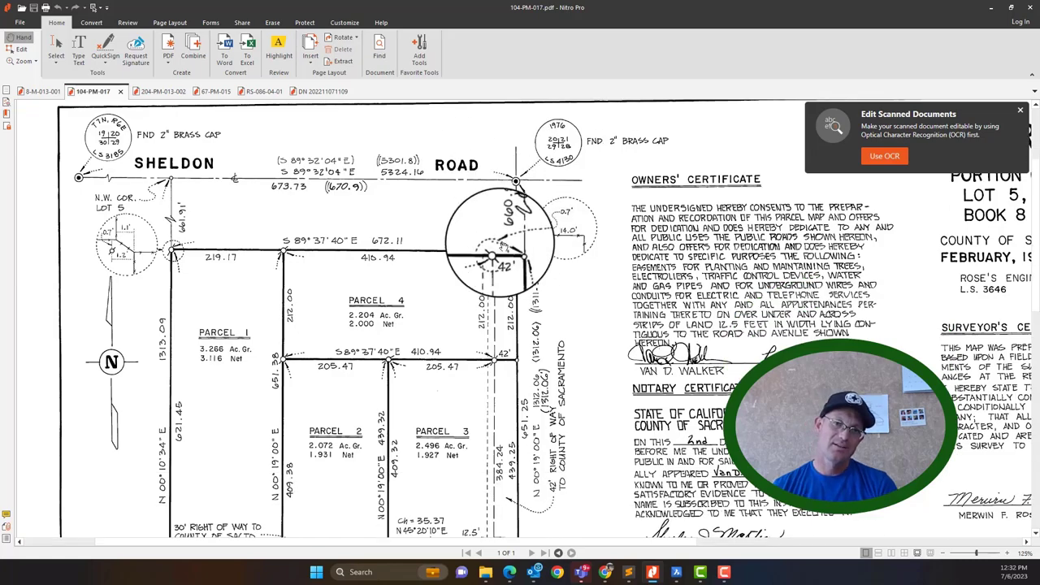
Step: Examine the recorded distance between Sheldon Road and Parcel 4's northeast corner on the parcel map, and return to BricsCAD
scroll(520, 209, "up", 1, "ctrl")
scroll(524, 212, "up", 2, "ctrl")
scroll(522, 223, "down", 3, "ctrl")
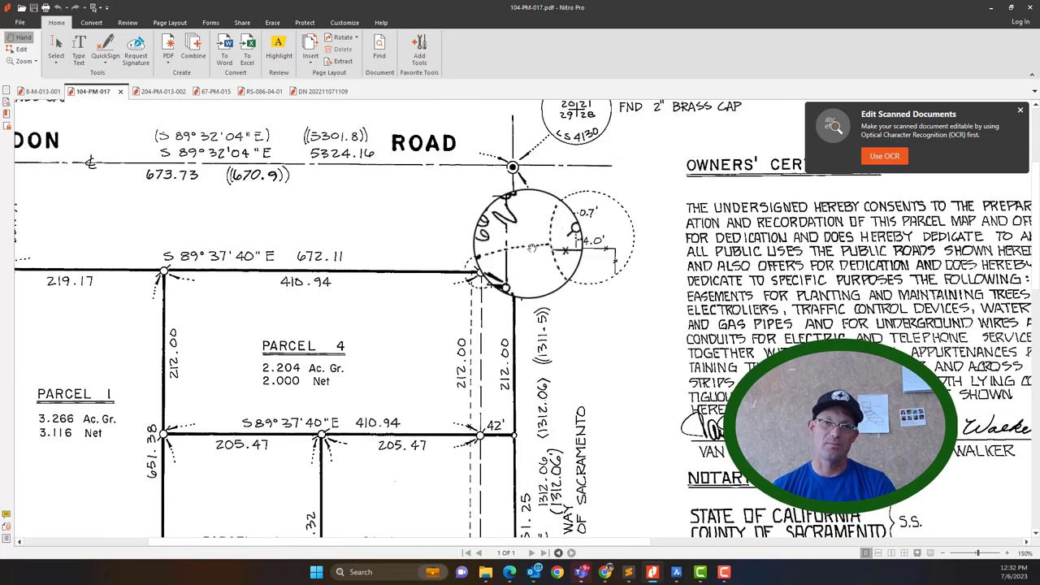
left_click_drag(468, 228, 590, 233)
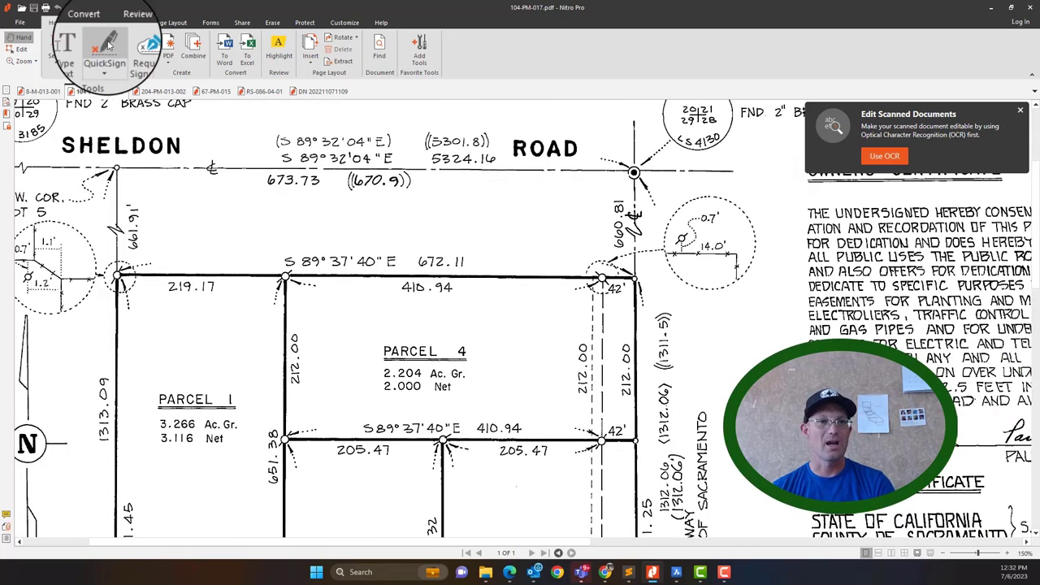
left_click(987, 11)
Step: Edit the S 00°25'03" E label along Bradshaw Road to read S 00°25'03" E 661.85'(C) 661.81'(R4)
mouse_move(518, 318)
middle_mouse_down()
mouse_move(515, 262)
mouse_move(512, 271)
middle_mouse_up()
scroll(512, 272, "up", 5)
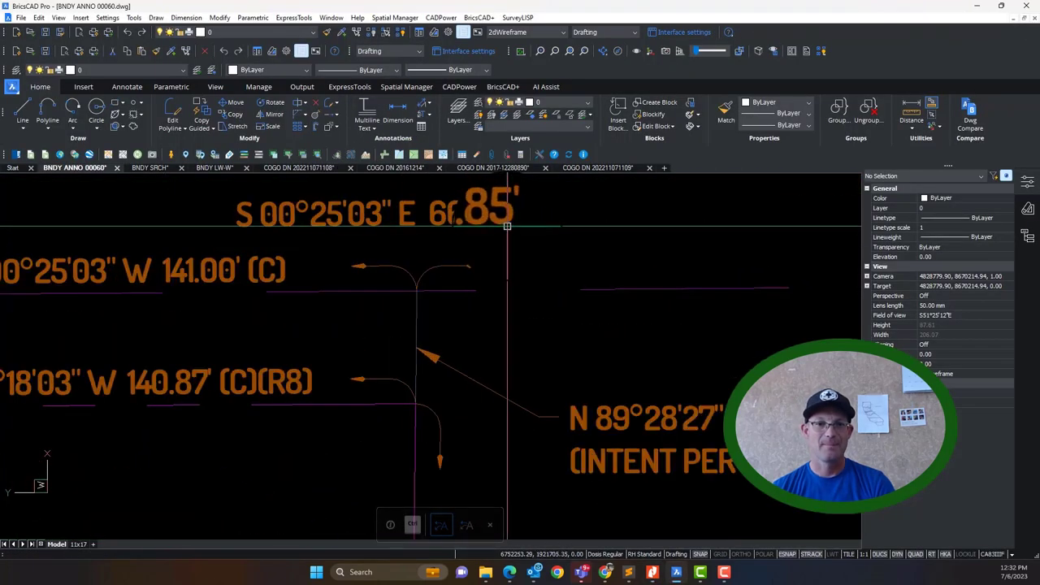
double_click(512, 216)
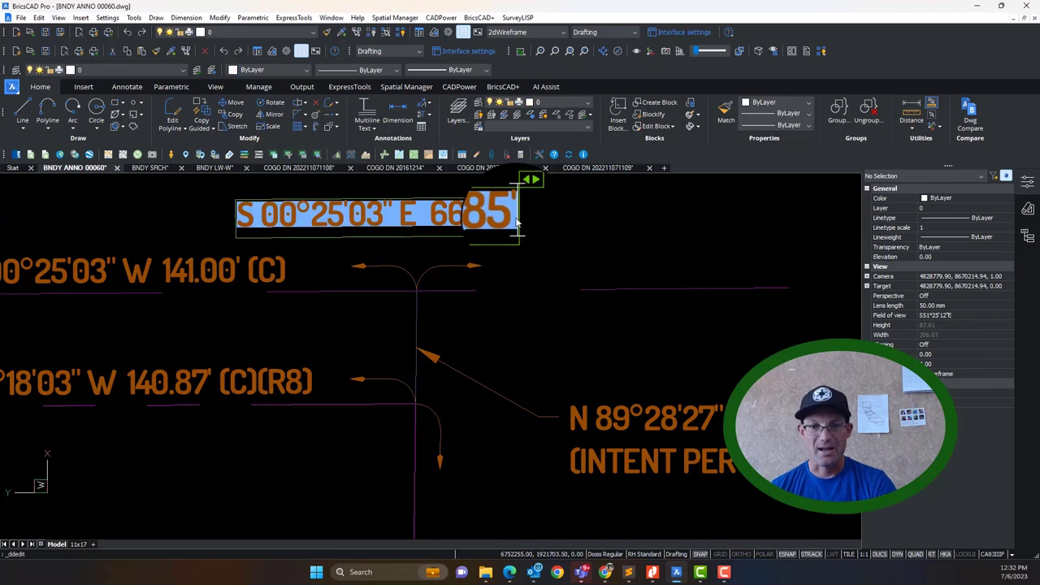
left_click(512, 218)
key("Left")
key("Left")
key("Left")
key("Left")
type("1")
key("End")
key("BackSpace")
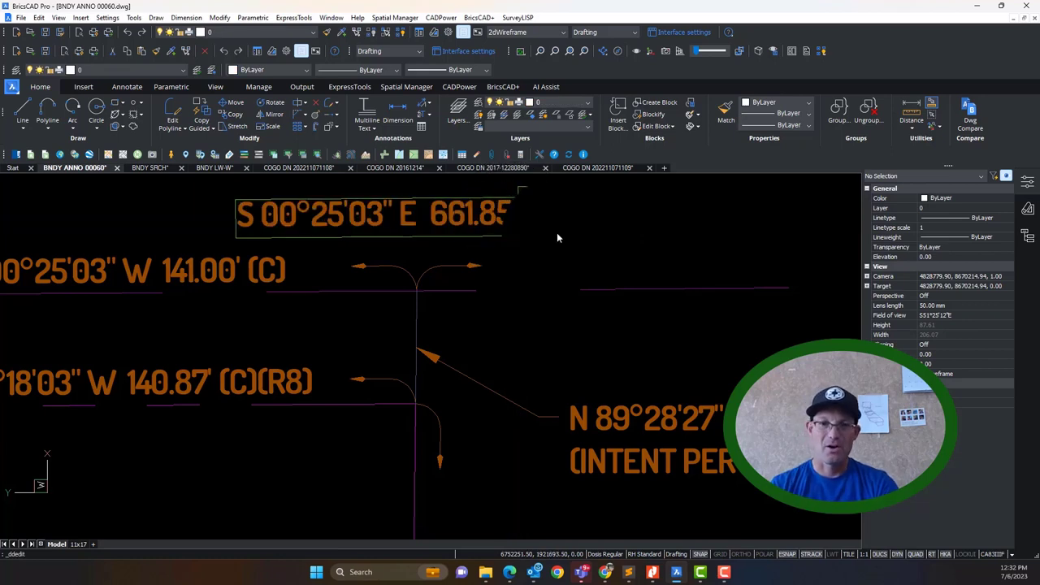
type("' (R1)")
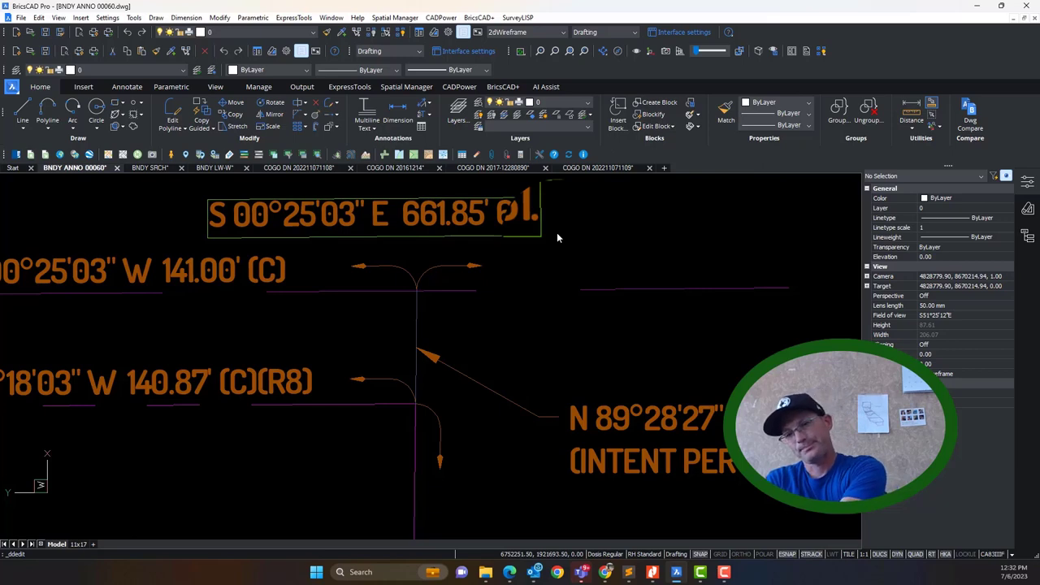
type(".81")
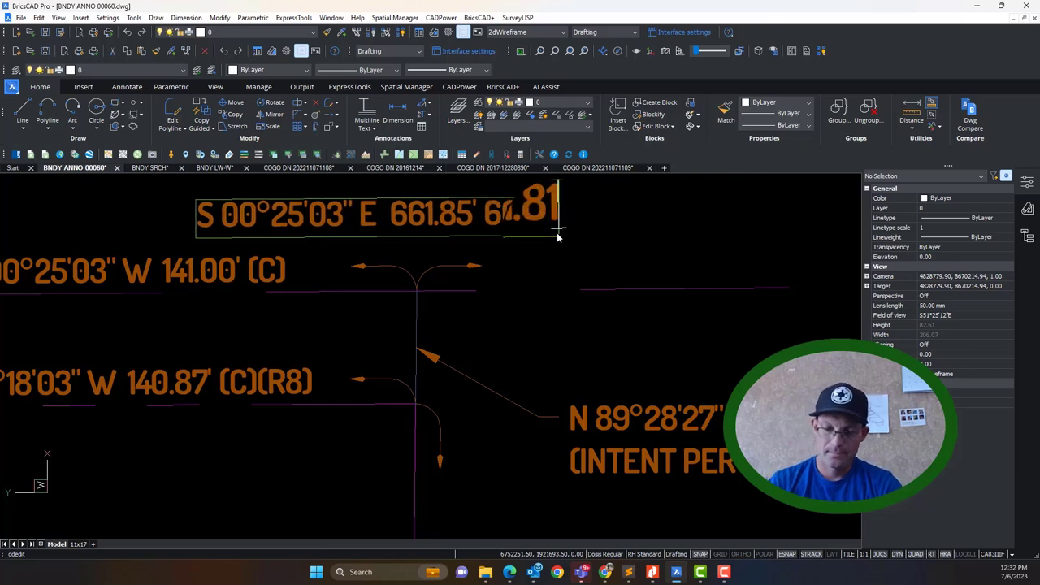
type("' (R")
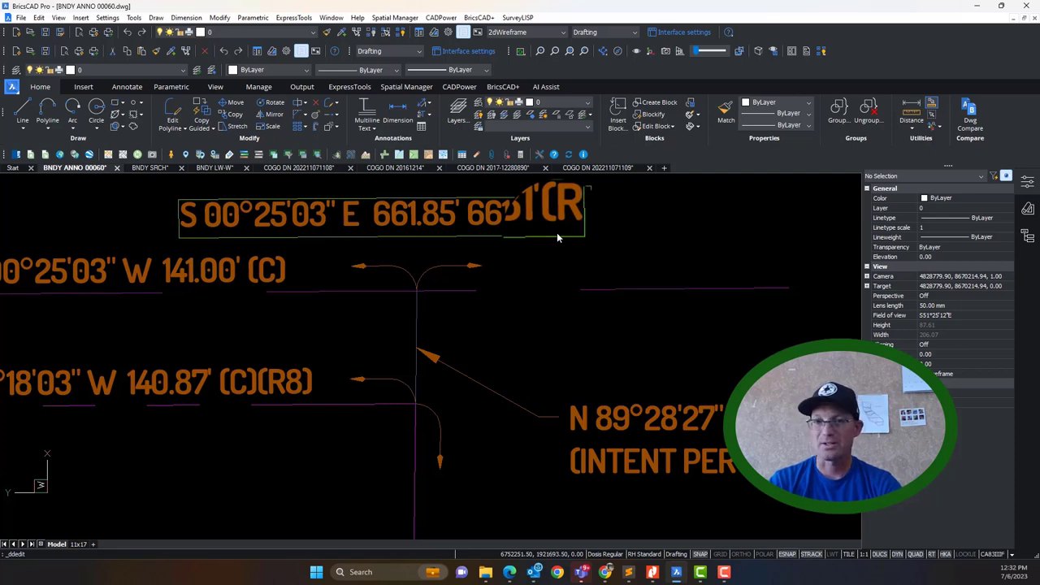
type("4)")
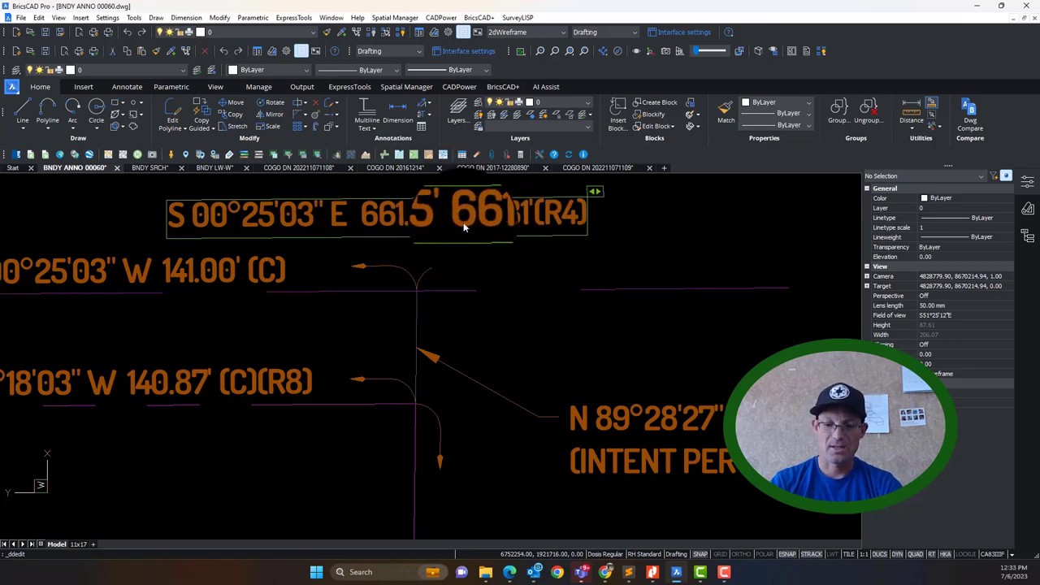
type("(C)")
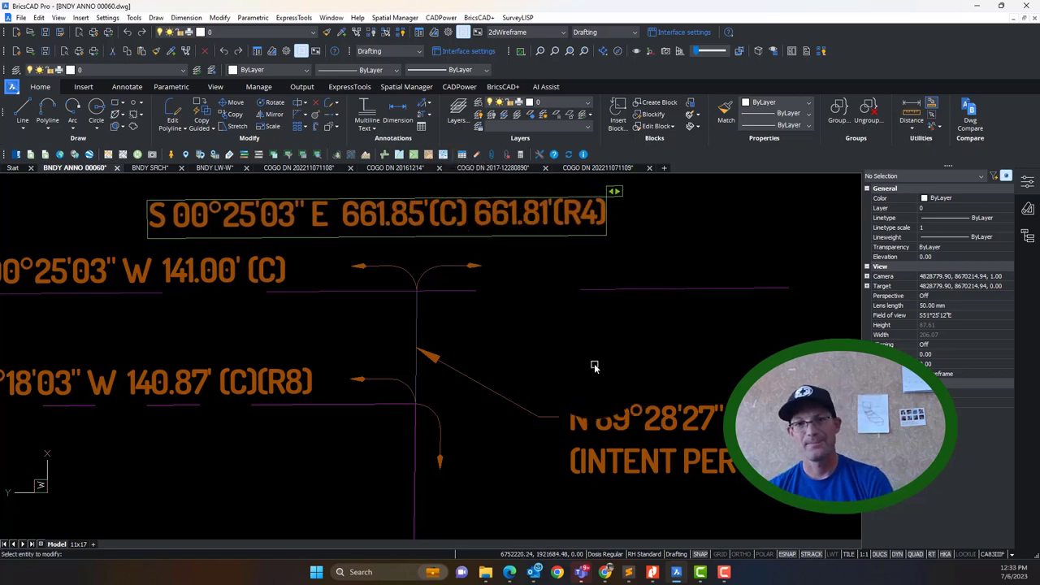
Step: Look over the whole boundary drawing around Sheldon Road and Bradshaw Road, recheck the revised distance label, and end the text editing
scroll(597, 364, "down", 7)
scroll(668, 439, "up", 2)
middle_click_drag(657, 438, 573, 395)
scroll(572, 396, "down", 3)
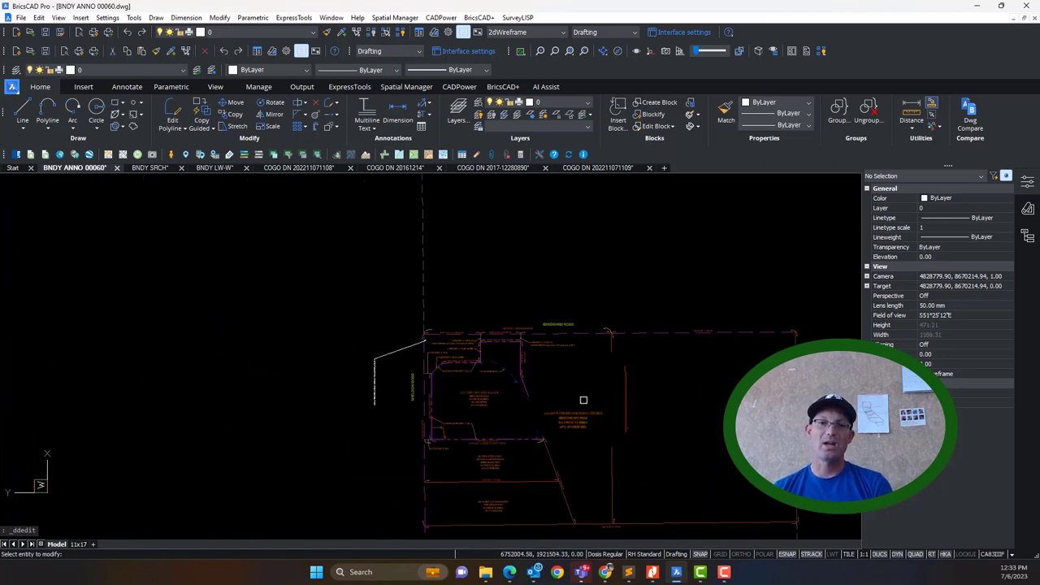
scroll(599, 347, "up", 3)
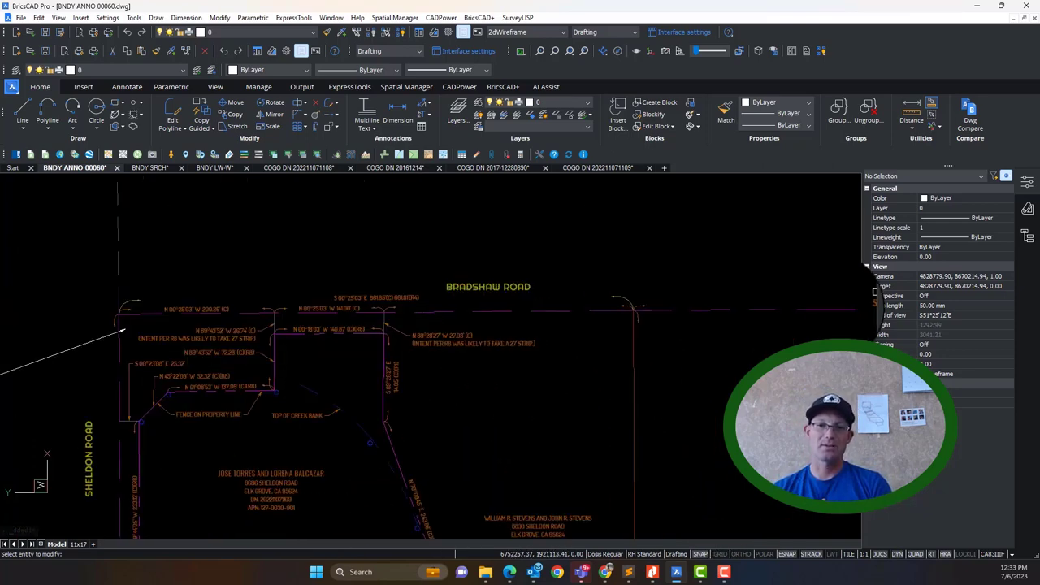
middle_click_drag(442, 315, 851, 312)
scroll(484, 307, "down", 3)
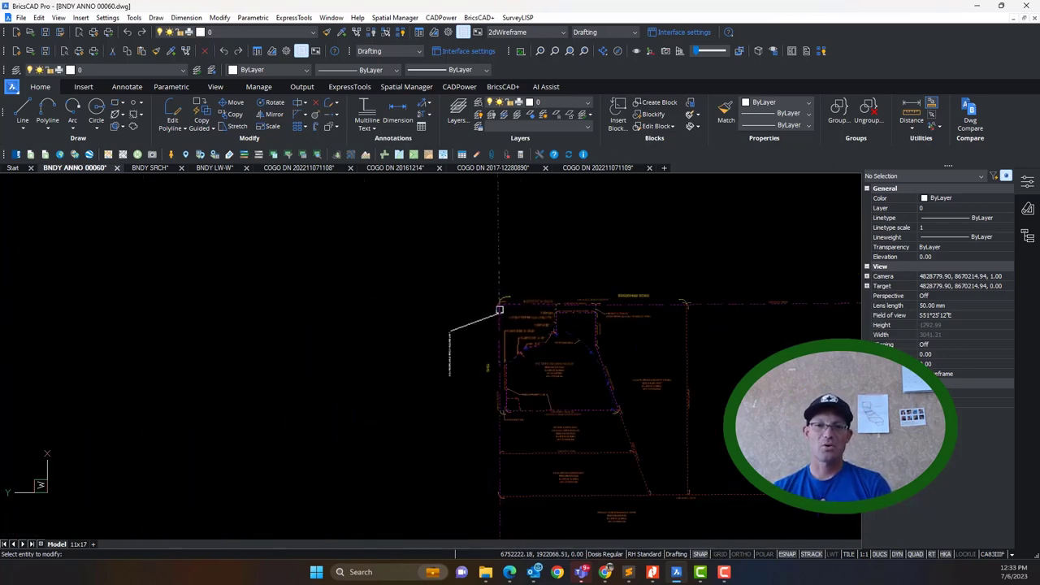
scroll(537, 265, "down", 2)
mouse_move(543, 272)
middle_mouse_down()
mouse_move(521, 441)
mouse_move(517, 376)
middle_mouse_up()
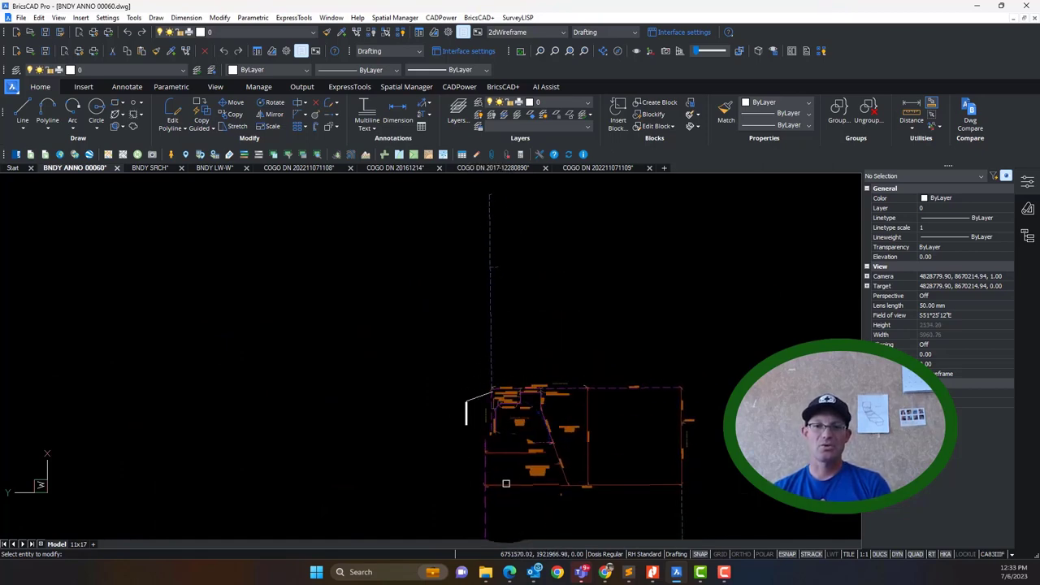
scroll(491, 406, "up", 5)
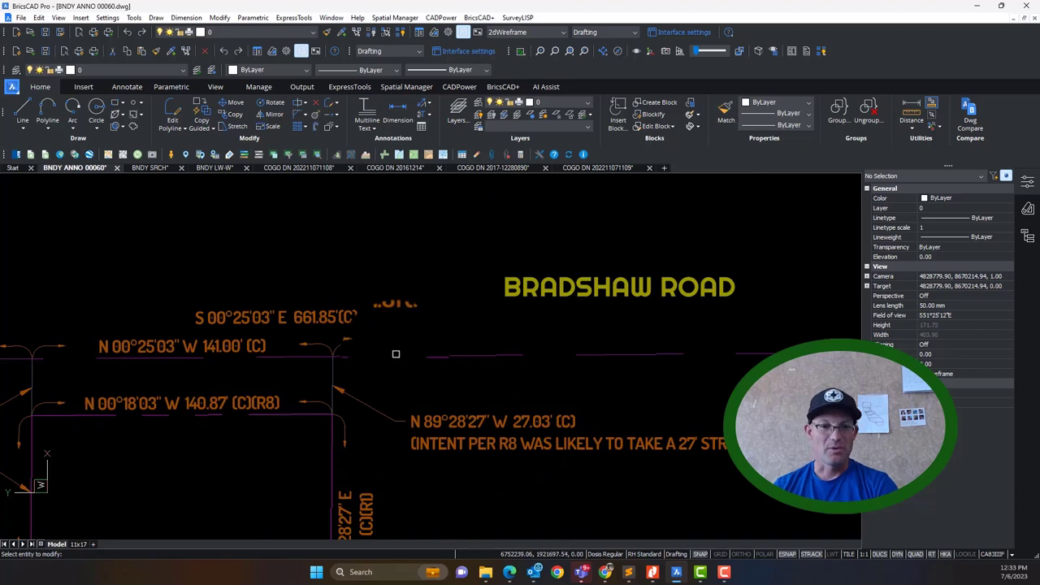
scroll(396, 354, "up", 2)
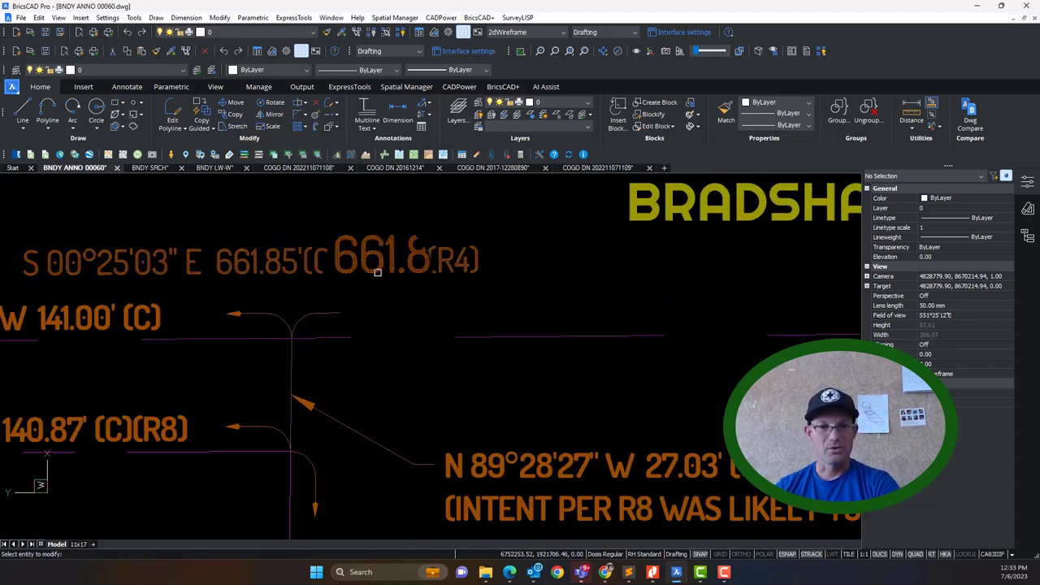
scroll(380, 272, "down", 3)
key("Escape")
Step: Examine the revised calculated and record distance label against the N 00°25'03" W 200.26' and 141.00' labels along Bradshaw Road
middle_click_drag(323, 290, 478, 272)
scroll(480, 272, "up", 3)
scroll(552, 255, "down", 2)
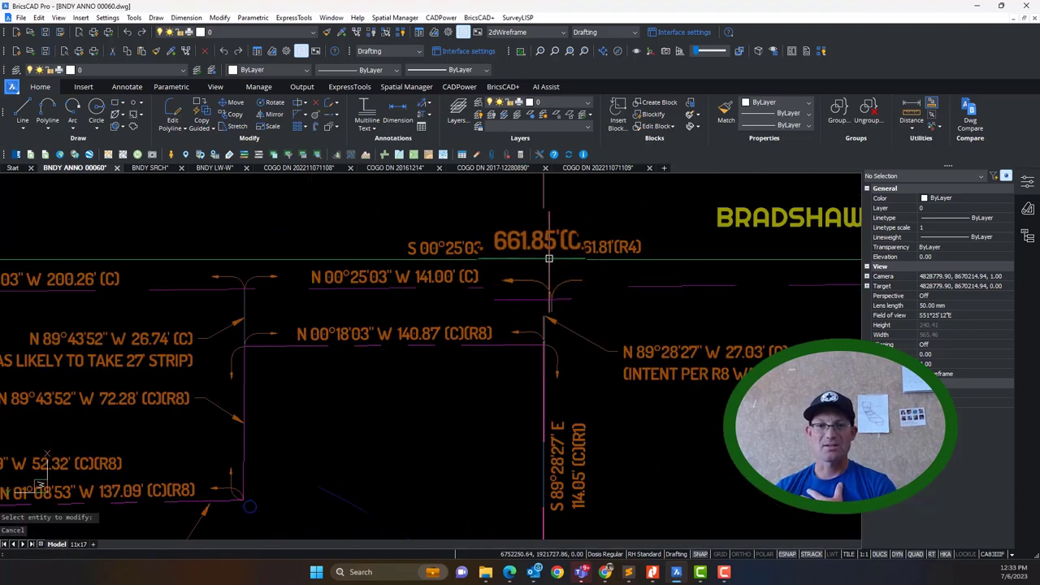
mouse_move(393, 274)
middle_mouse_down()
mouse_move(556, 260)
mouse_move(509, 312)
middle_mouse_up()
scroll(670, 296, "up", 2)
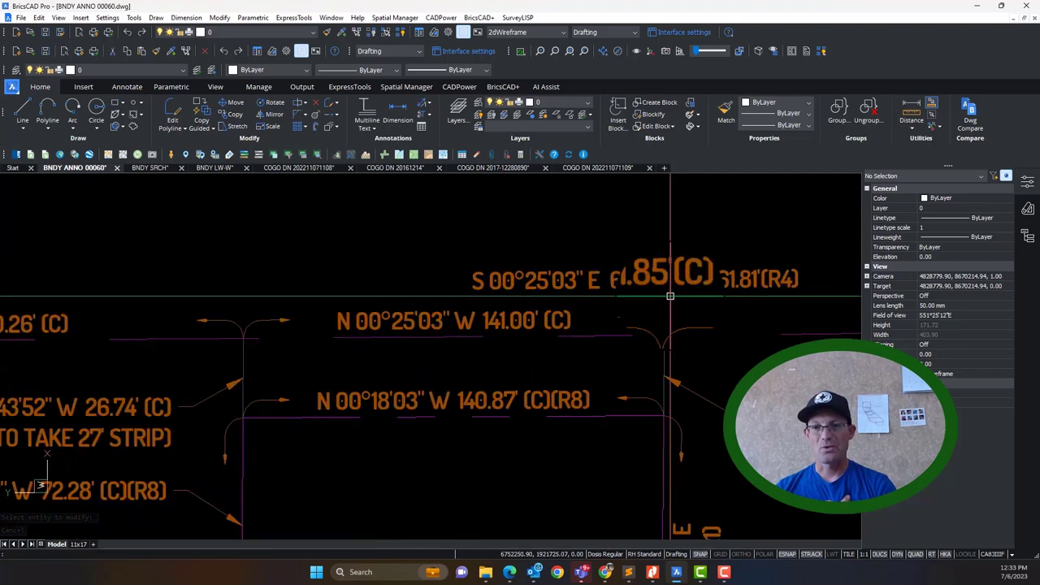
scroll(670, 295, "down", 3)
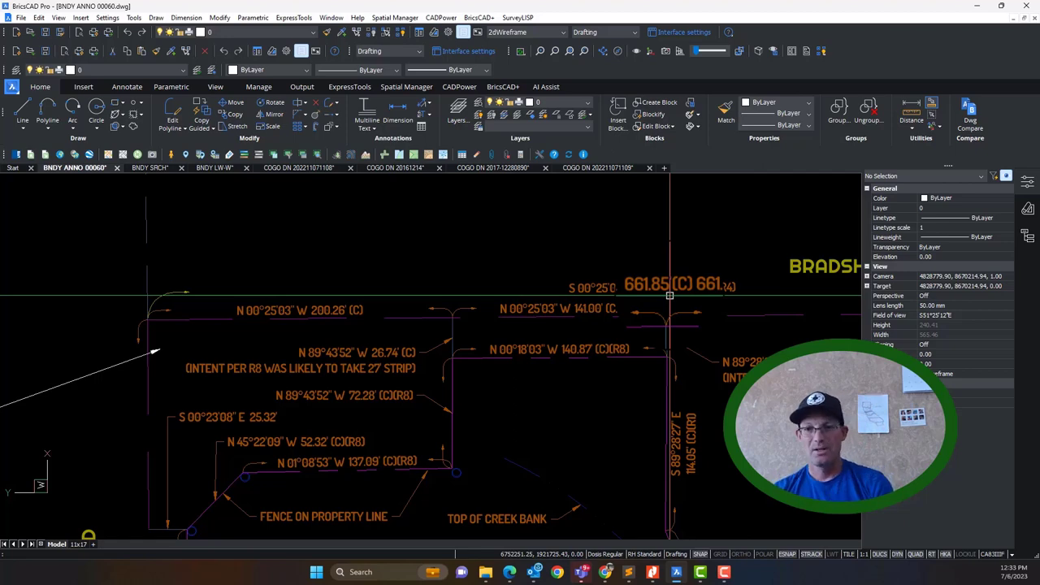
scroll(655, 318, "up", 1)
middle_click_drag(776, 317, 617, 301)
scroll(567, 264, "up", 3)
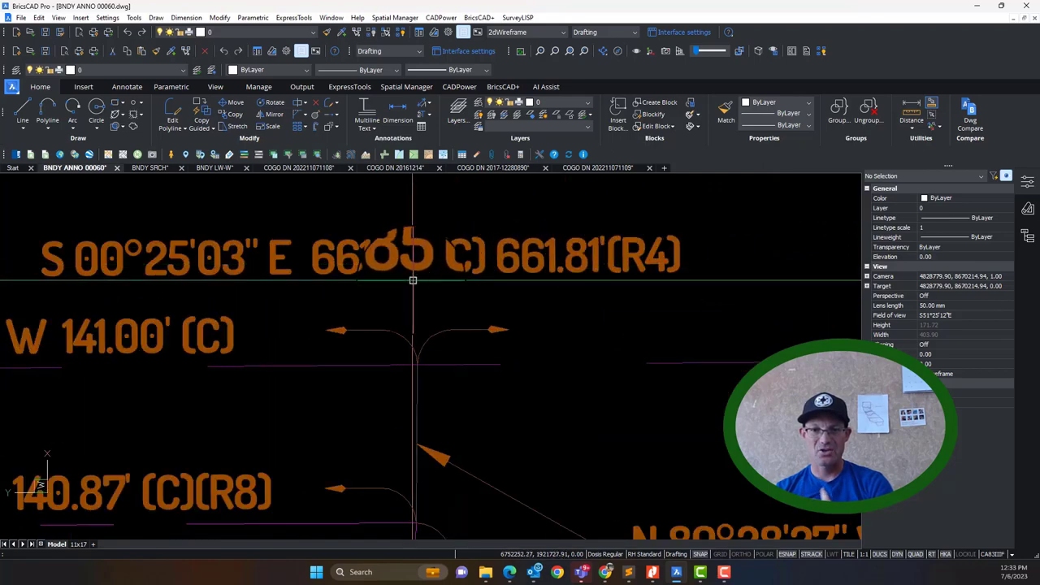
scroll(413, 281, "down", 3)
middle_click_drag(445, 321, 697, 290)
scroll(697, 289, "down", 3)
scroll(466, 290, "up", 3)
scroll(434, 290, "up", 1)
scroll(434, 291, "down", 4)
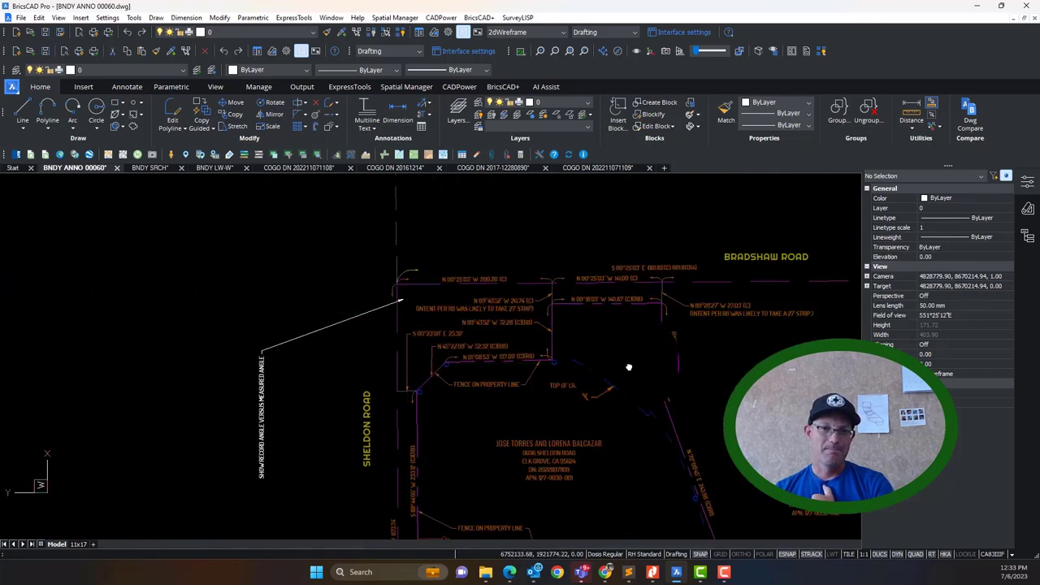
scroll(520, 311, "up", 6)
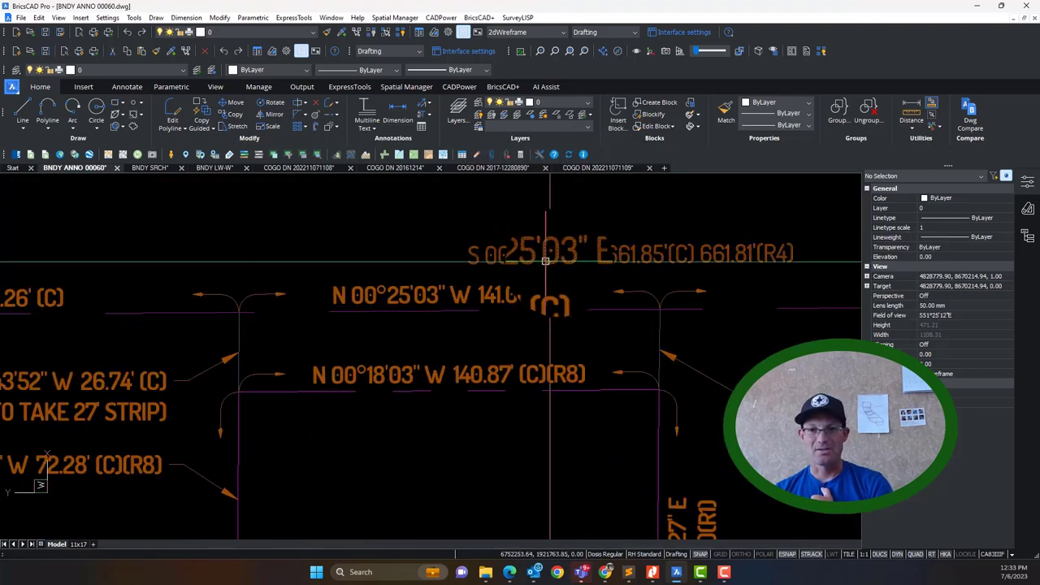
scroll(546, 261, "down", 5)
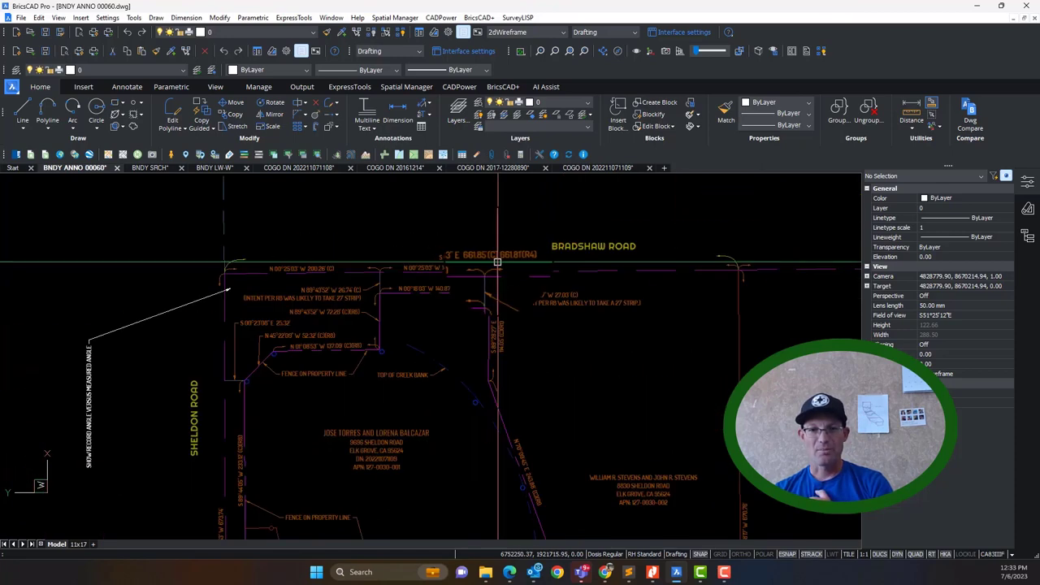
scroll(497, 261, "up", 5)
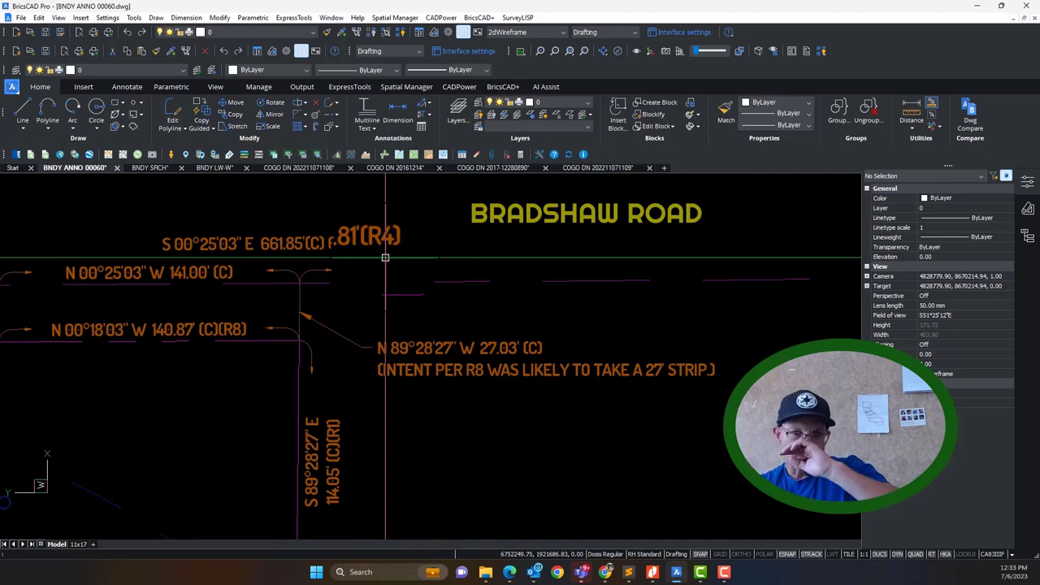
Step: Review the annotated lots between Sheldon Road and the next lot line, comparing the overall layout with the Bradshaw Road distance label
scroll(385, 258, "down", 5)
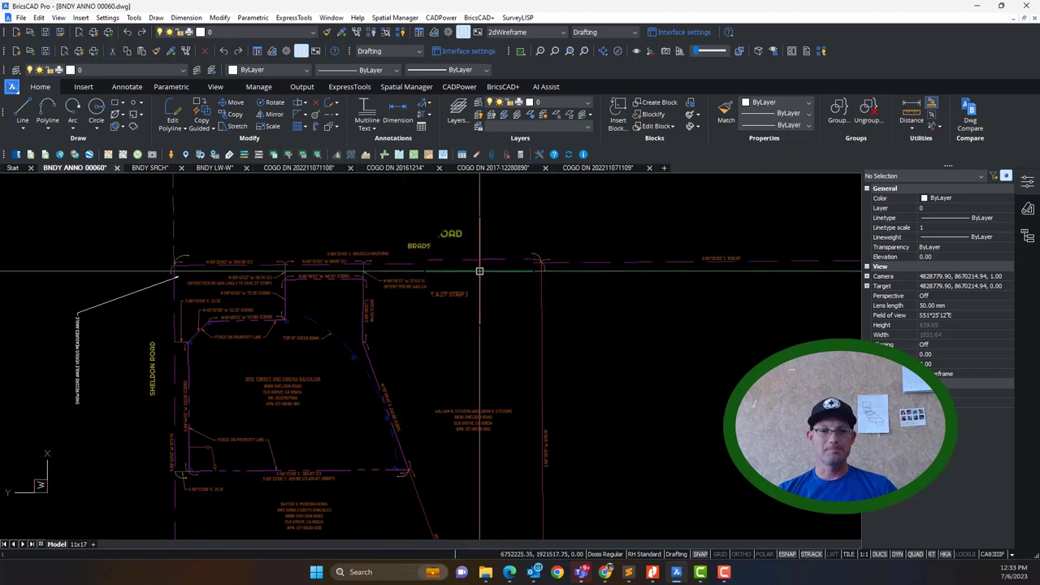
scroll(337, 242, "up", 4)
scroll(336, 242, "down", 3)
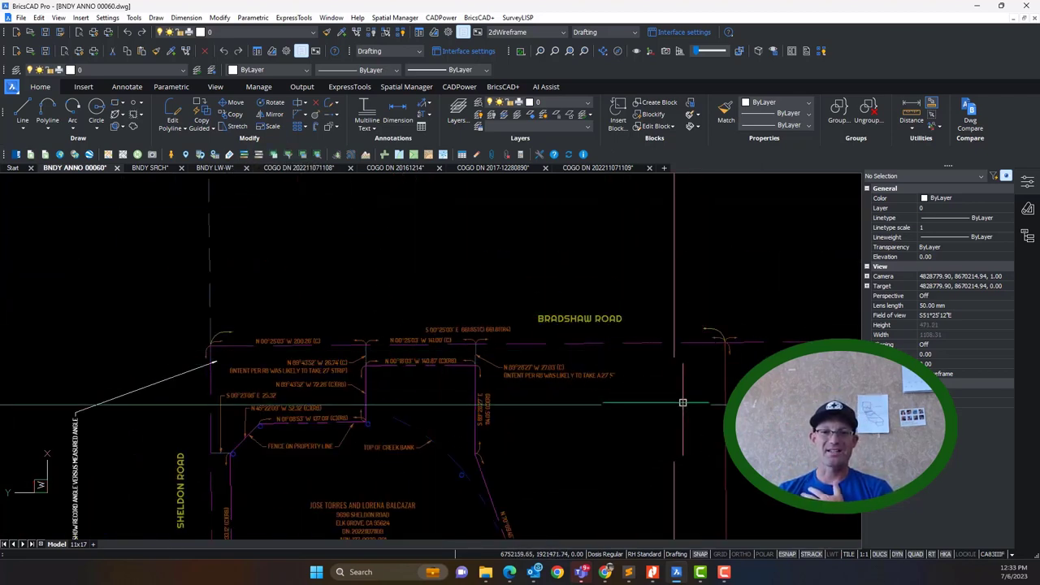
scroll(228, 332, "down", 2)
scroll(228, 332, "up", 4)
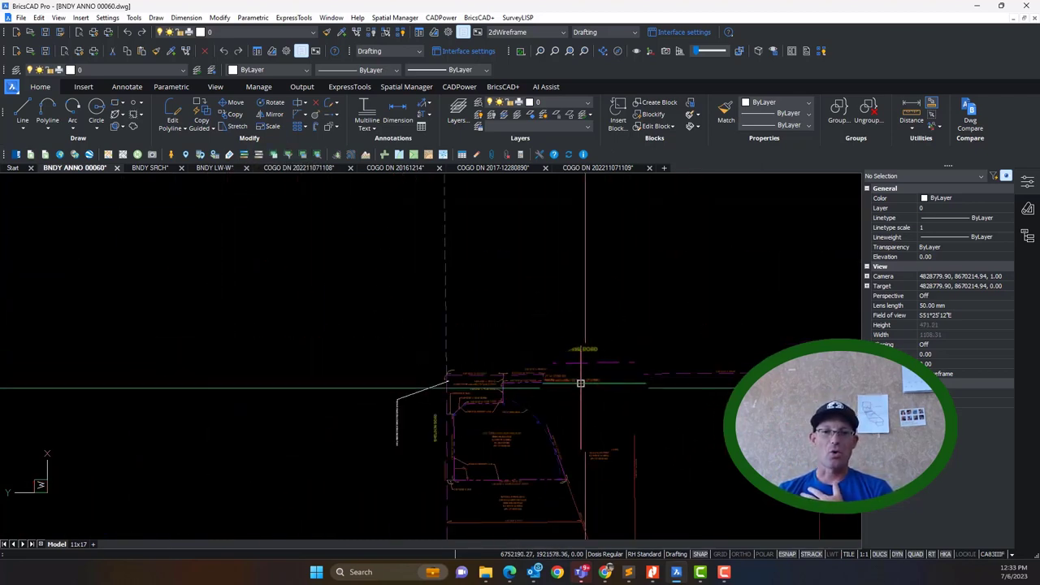
scroll(576, 349, "down", 4)
scroll(474, 325, "up", 7)
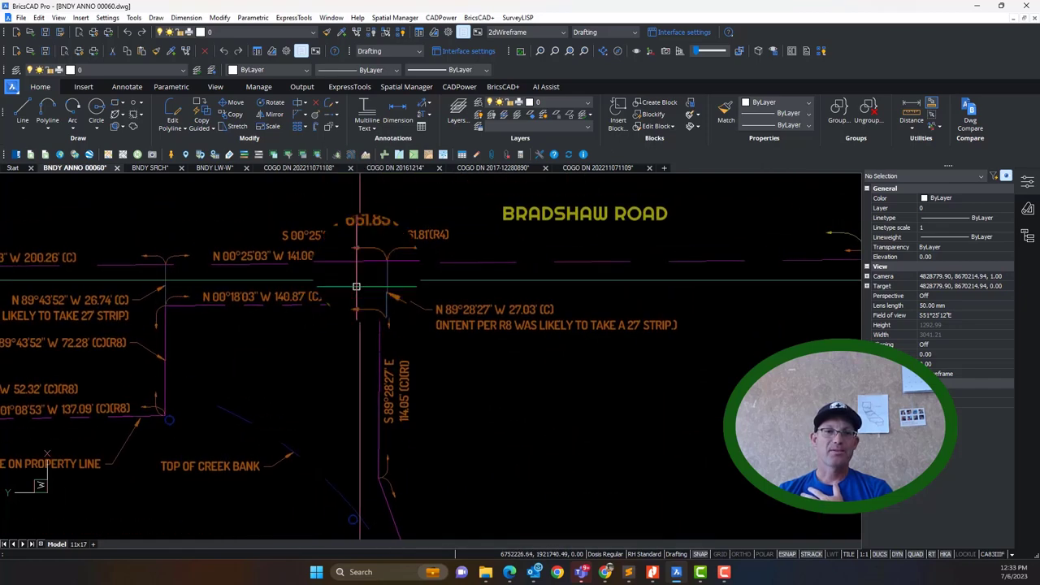
scroll(460, 233, "down", 5)
scroll(456, 232, "up", 5)
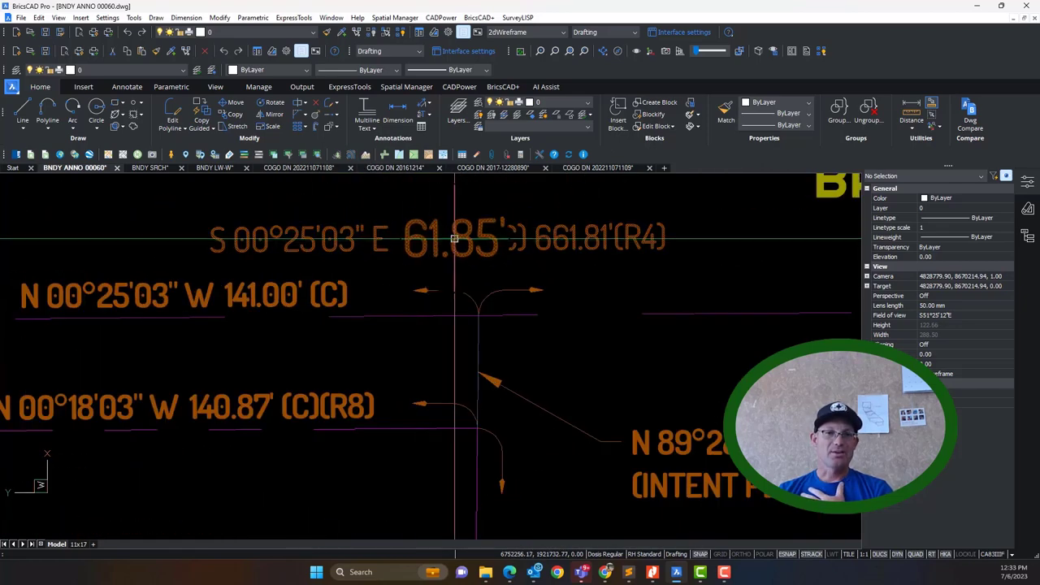
scroll(466, 244, "down", 2)
scroll(465, 248, "down", 4)
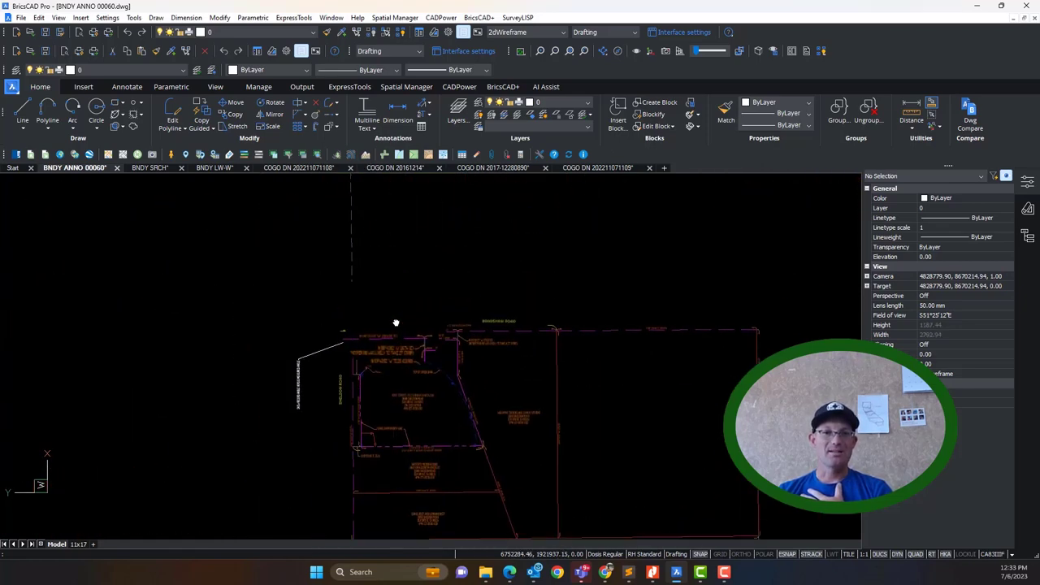
scroll(351, 340, "up", 6)
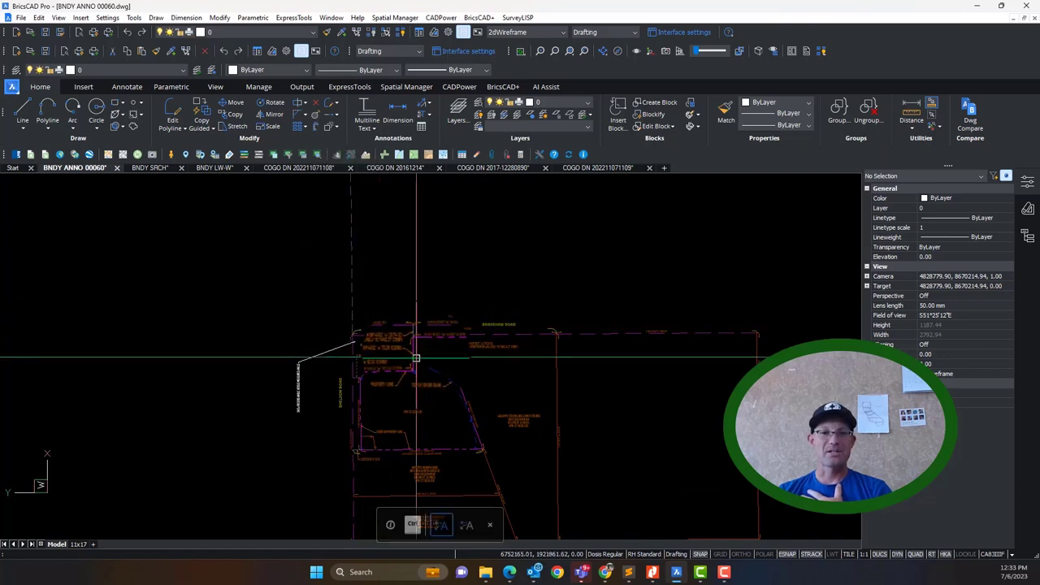
scroll(327, 375, "down", 4)
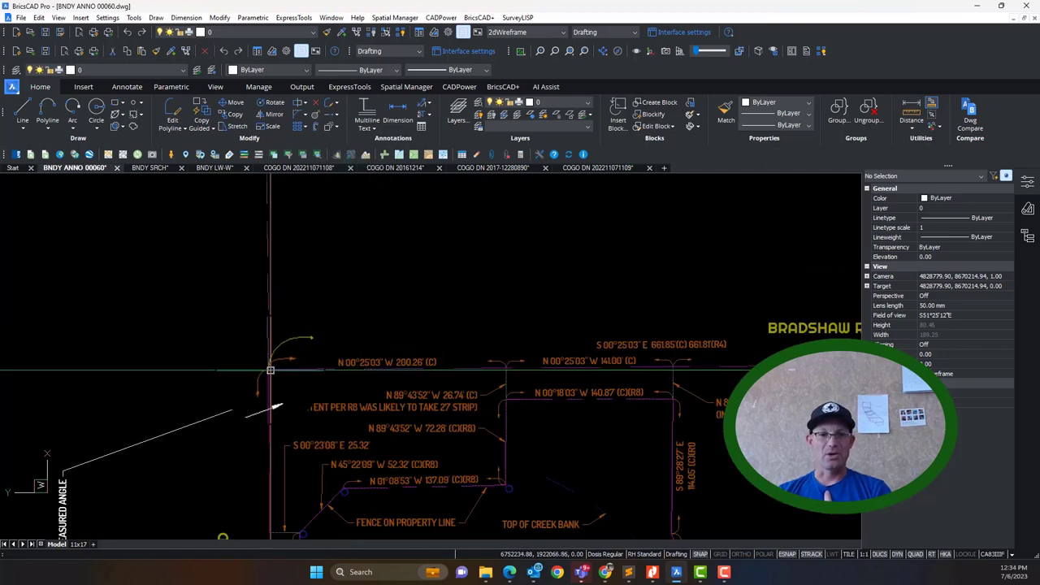
scroll(456, 374, "up", 3)
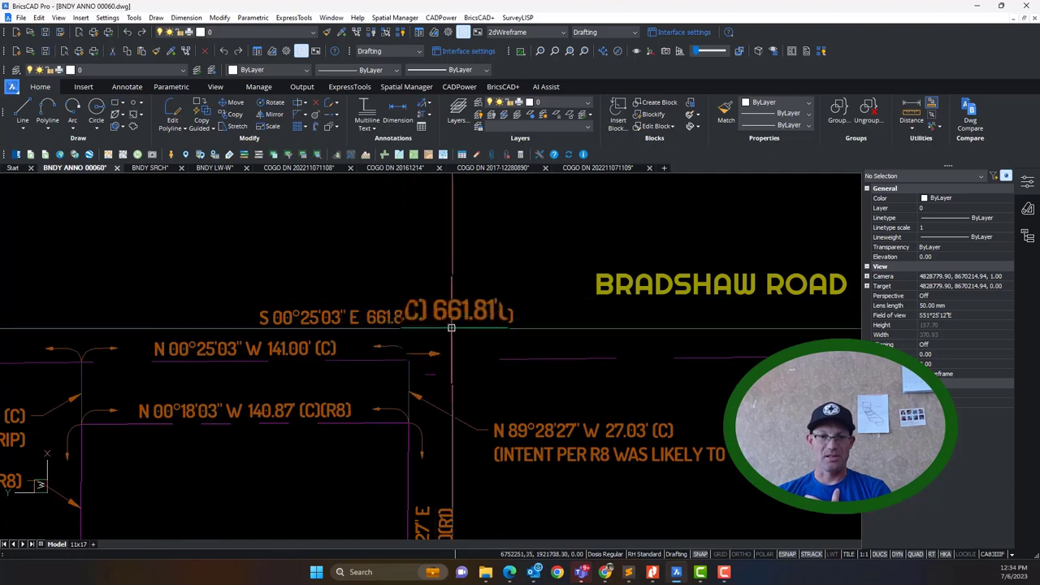
scroll(420, 327, "down", 8)
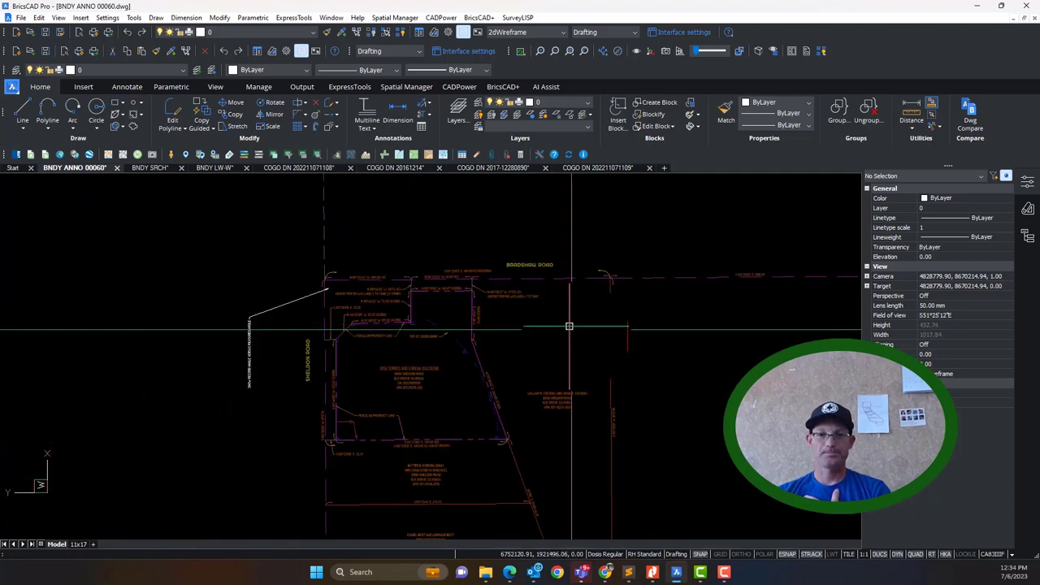
scroll(406, 290, "up", 5)
scroll(392, 247, "down", 3)
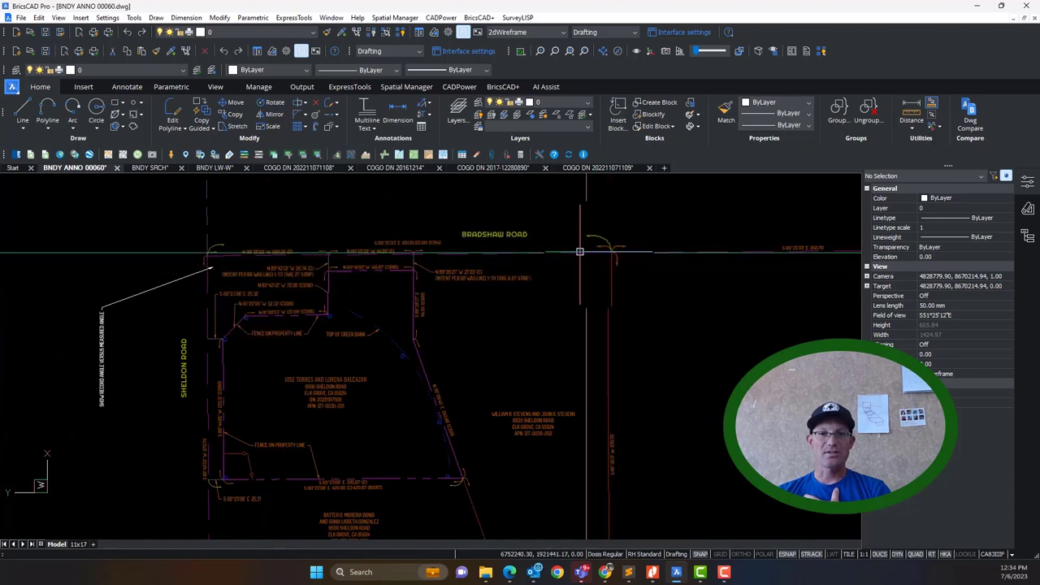
Step: Draw a line along Bradshaw Road from the end of the 141.00' segment to the next lot line corner
scroll(569, 252, "up", 3)
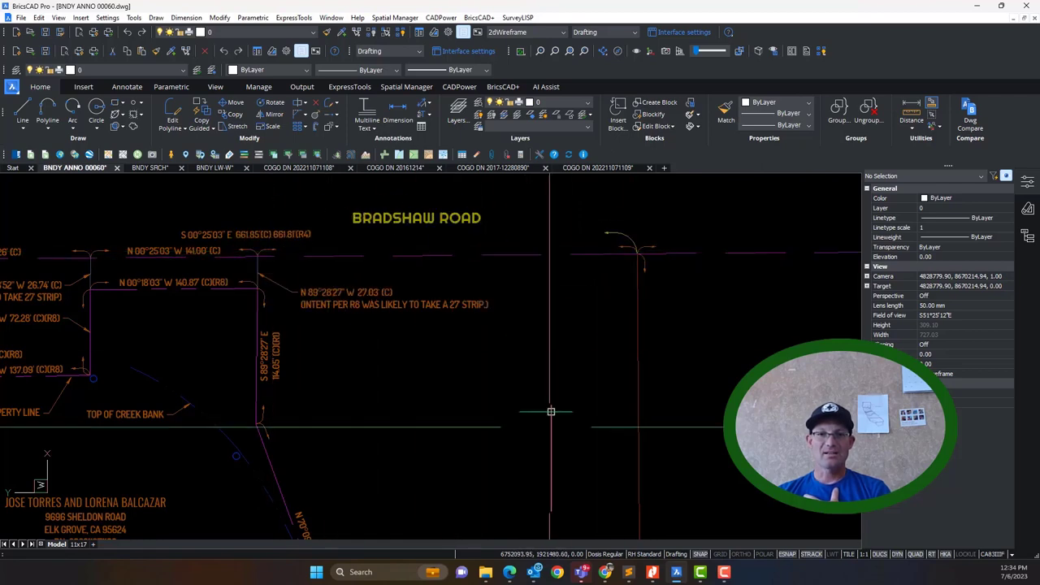
middle_click_drag(547, 460, 532, 306)
scroll(539, 353, "down", 5)
scroll(533, 358, "up", 3)
scroll(430, 306, "up", 5)
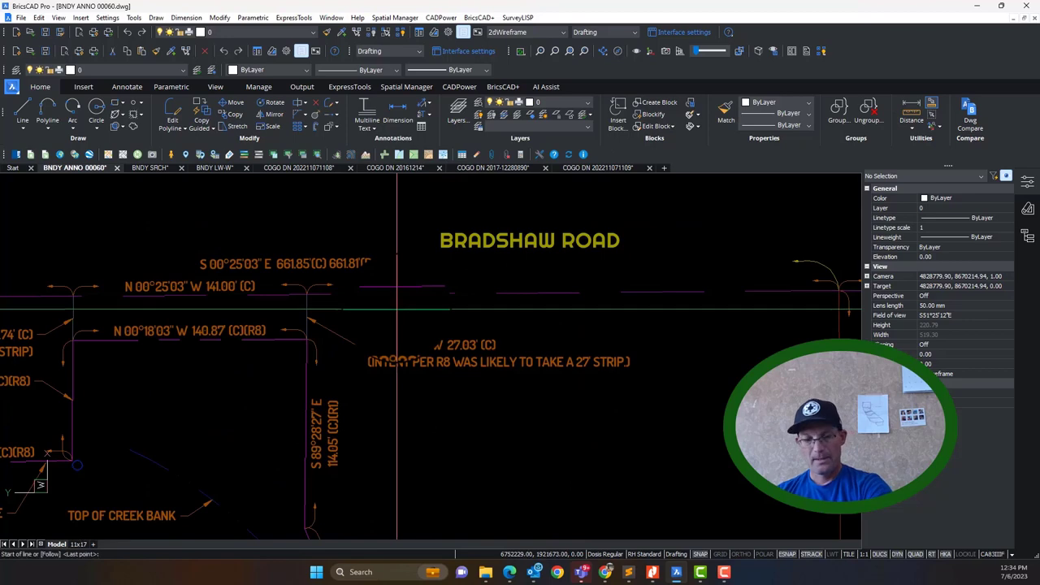
left_click(309, 291)
middle_click_drag(732, 297, 530, 321)
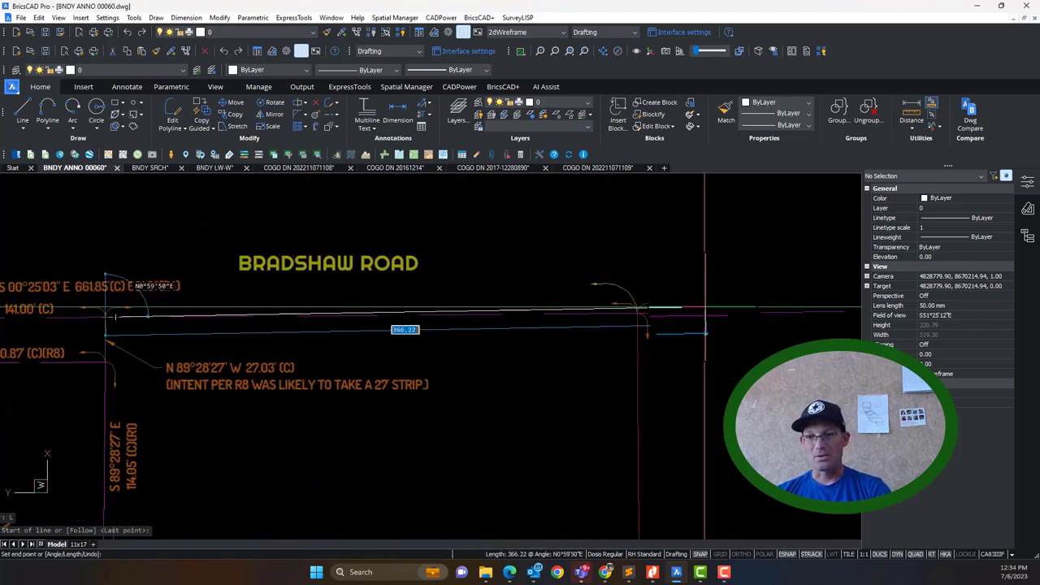
scroll(561, 333, "up", 6)
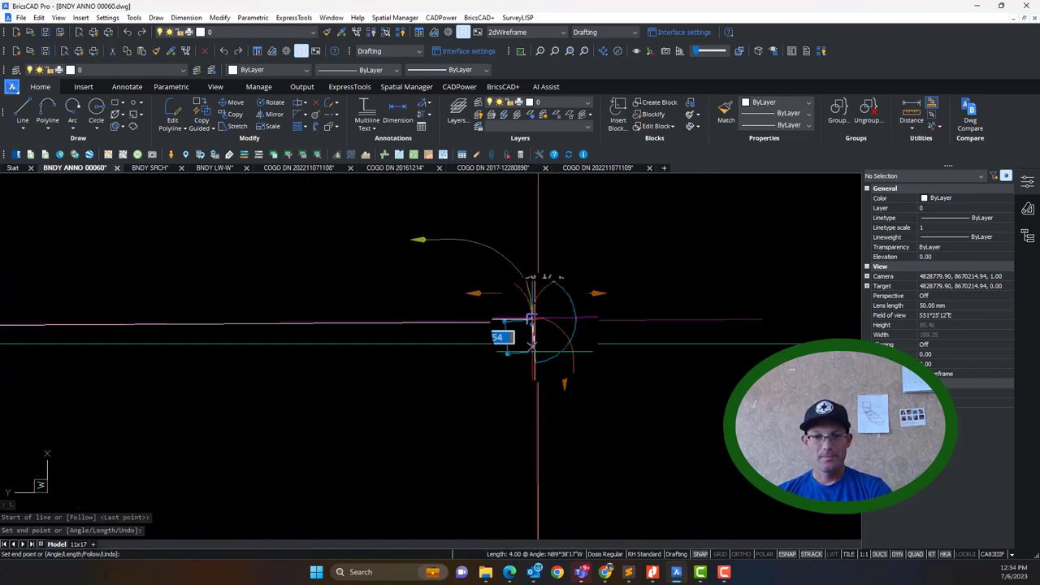
scroll(532, 321, "up", 3)
type("u")
key("Return")
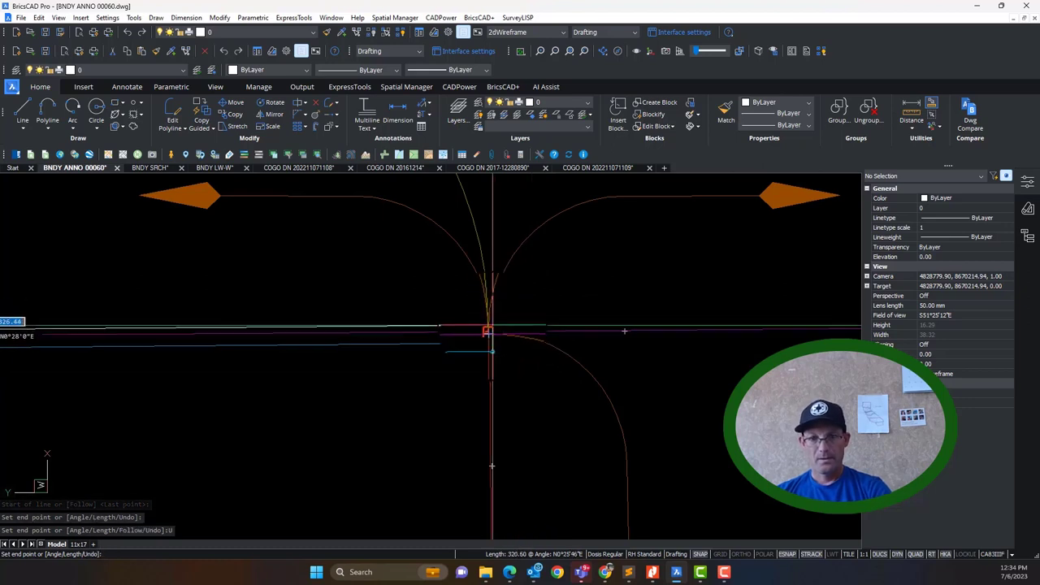
left_click(486, 327)
scroll(487, 330, "up", 4)
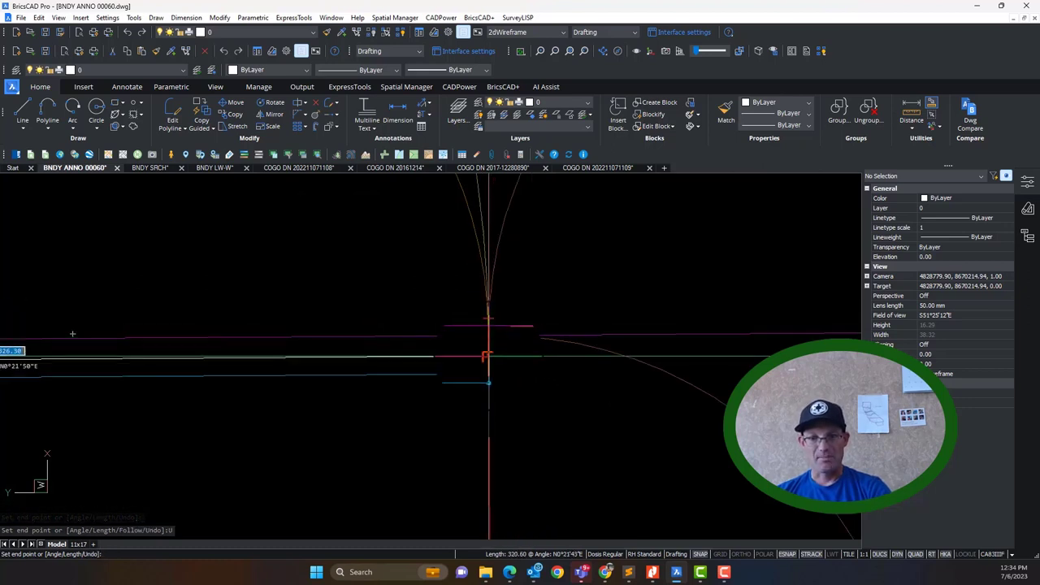
scroll(493, 333, "down", 8)
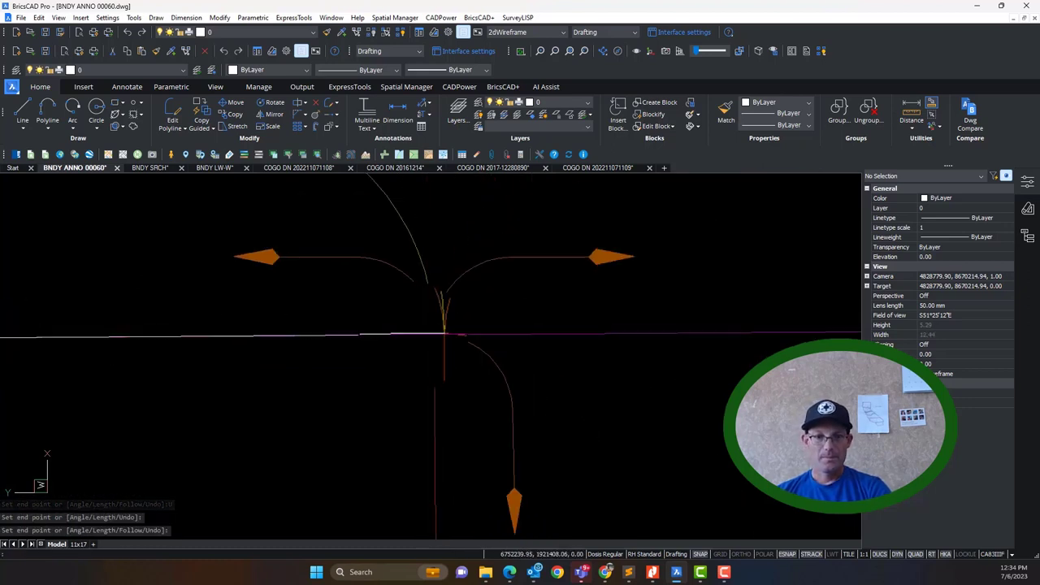
Step: Draw a line along Bradshaw Road between the two corners of the N 00°25'03" W 141.00' segment
scroll(583, 406, "up", 6)
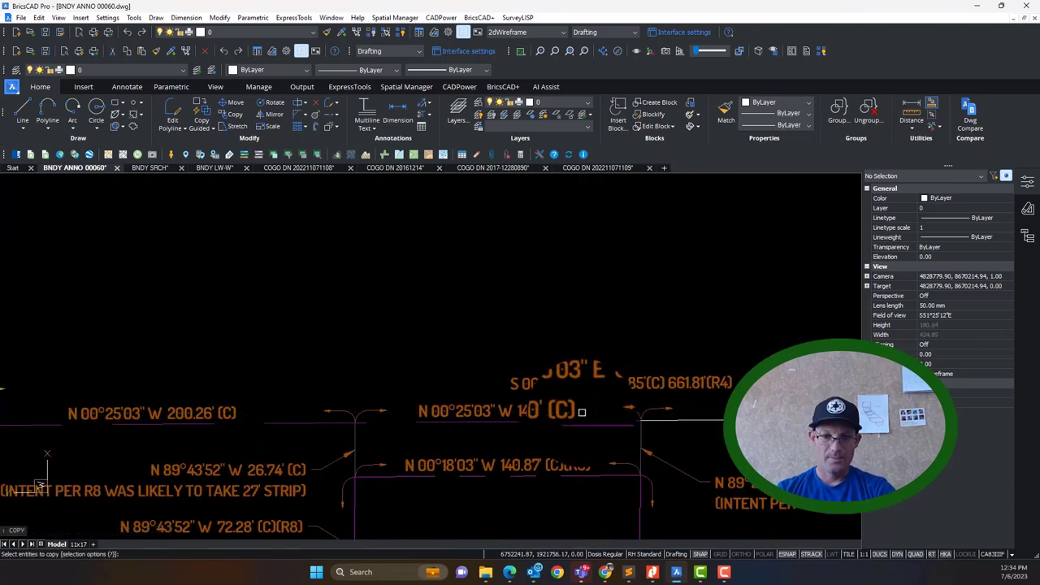
key("Return")
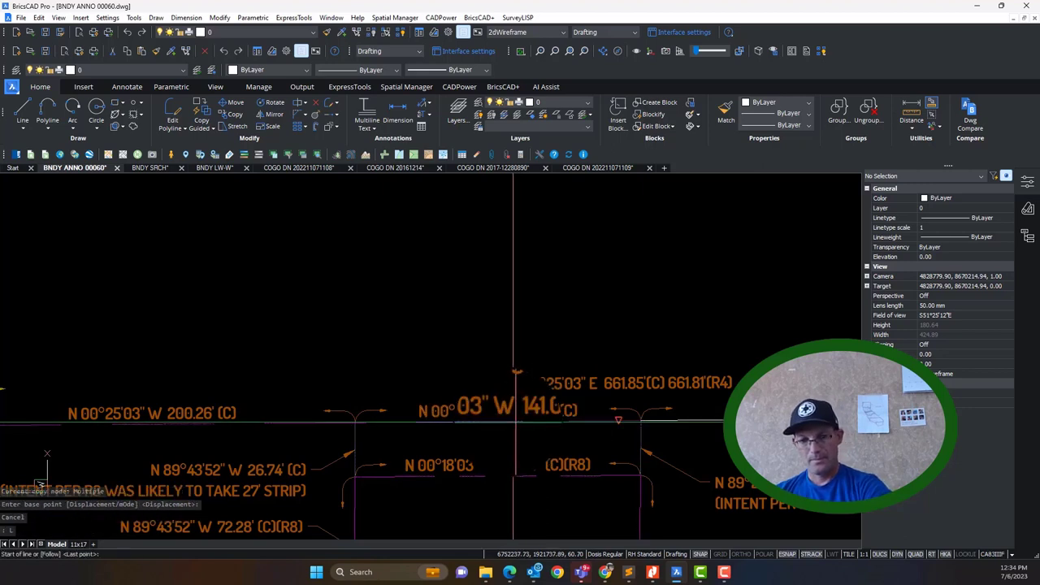
type("l")
key("Return")
scroll(349, 421, "up", 3)
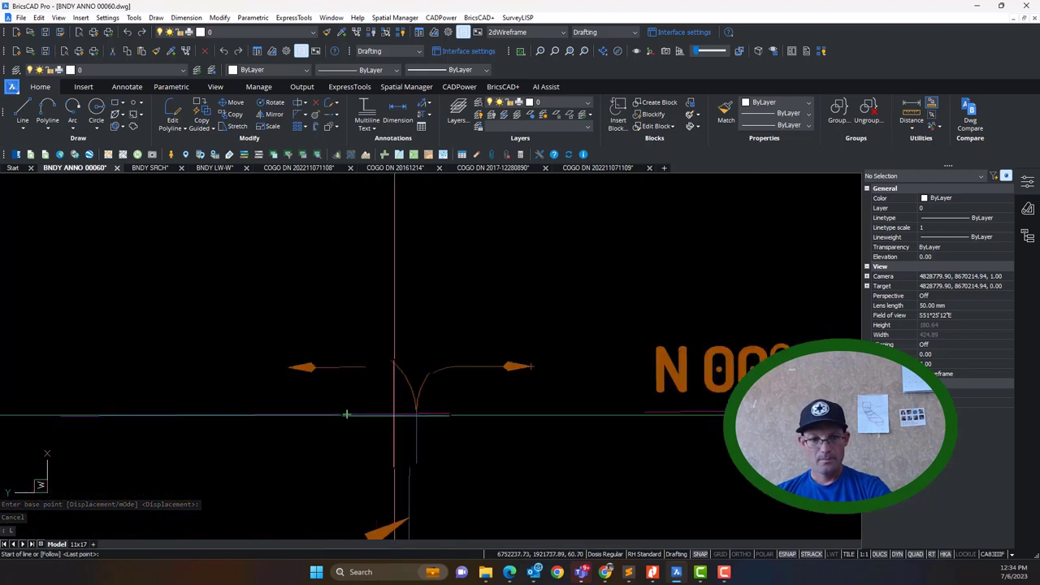
left_click(408, 413)
scroll(456, 447, "down", 5)
middle_click_drag(643, 446, 391, 453)
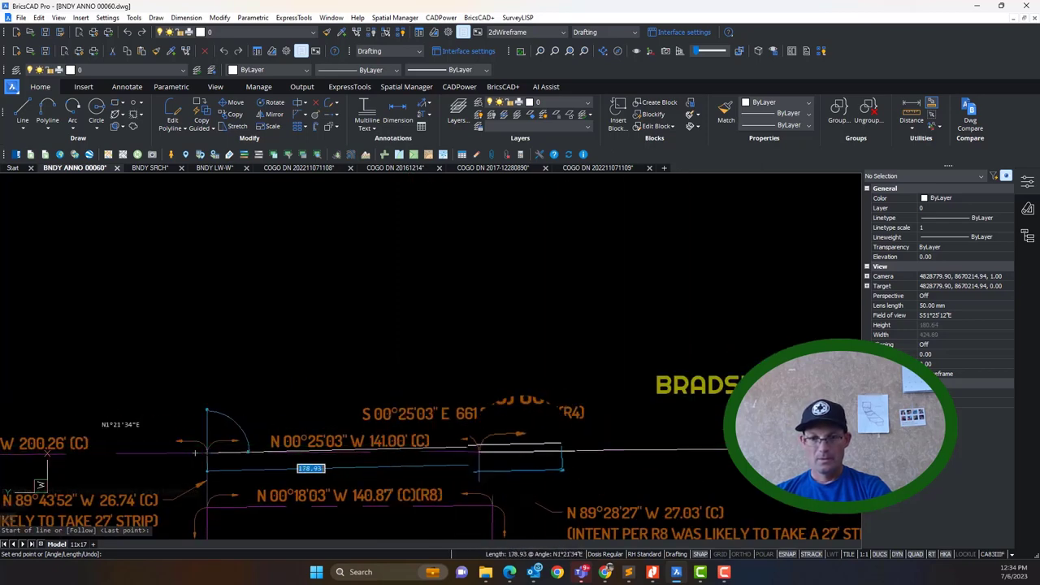
scroll(516, 449, "up", 7)
scroll(457, 461, "up", 2)
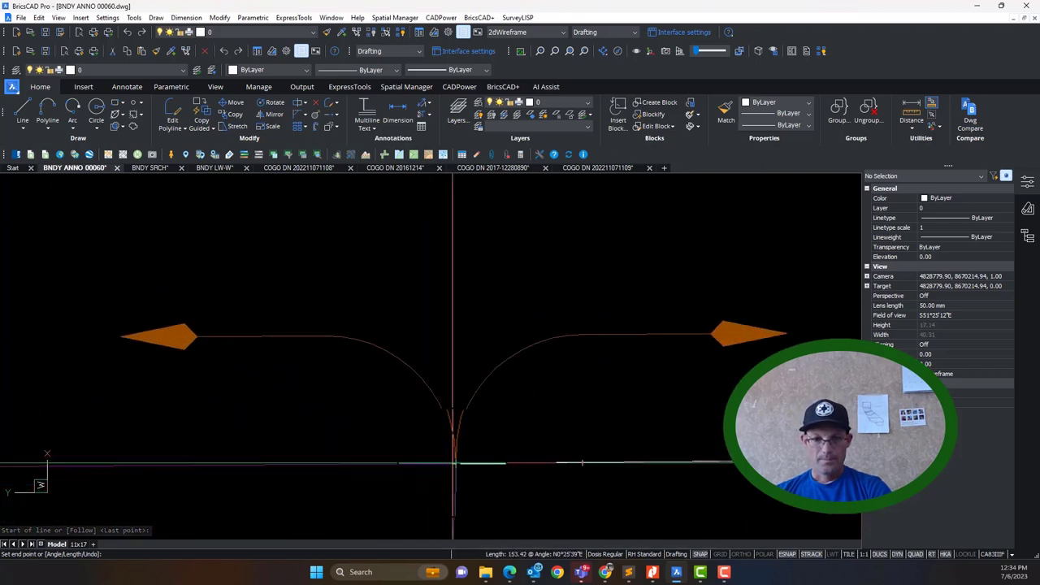
left_click(453, 463)
scroll(454, 464, "down", 4)
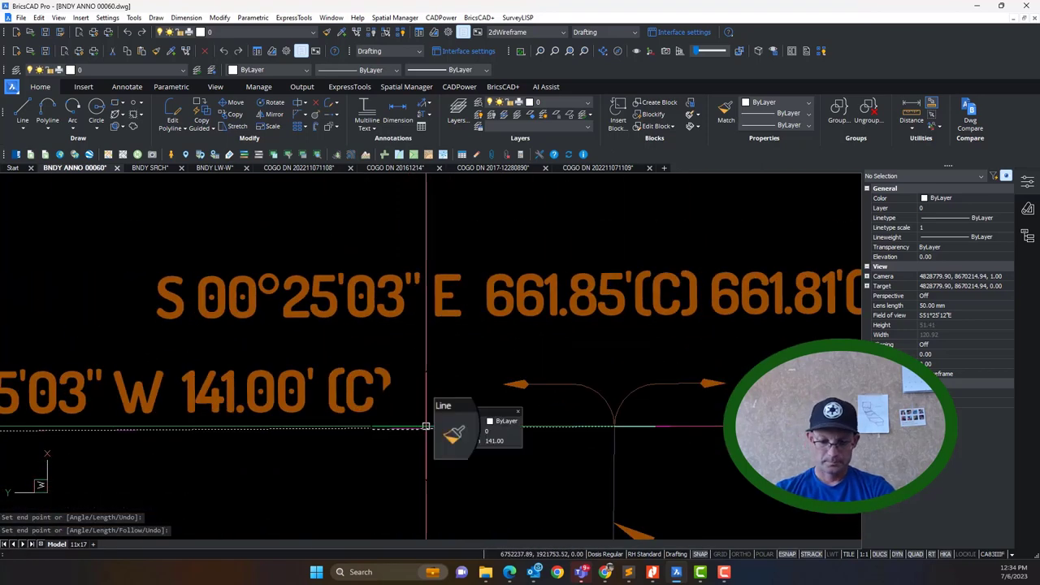
Step: Copy the N 00°25'03" W 141.00' (C) label from the middle of its line to the middle of the next Bradshaw Road line
key("Return")
left_click(358, 420)
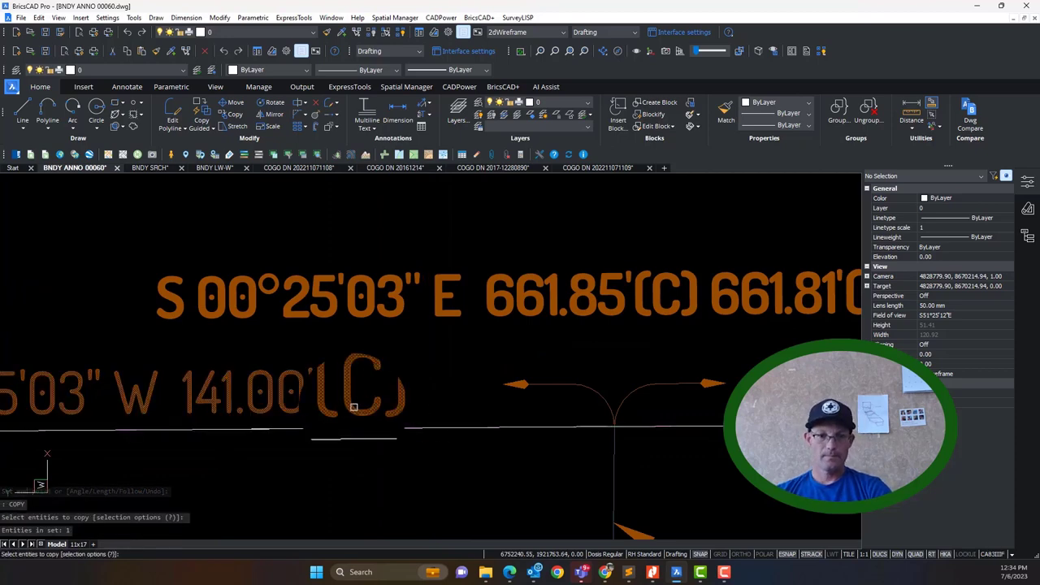
scroll(357, 421, "down", 3)
key("Return")
left_click(270, 414)
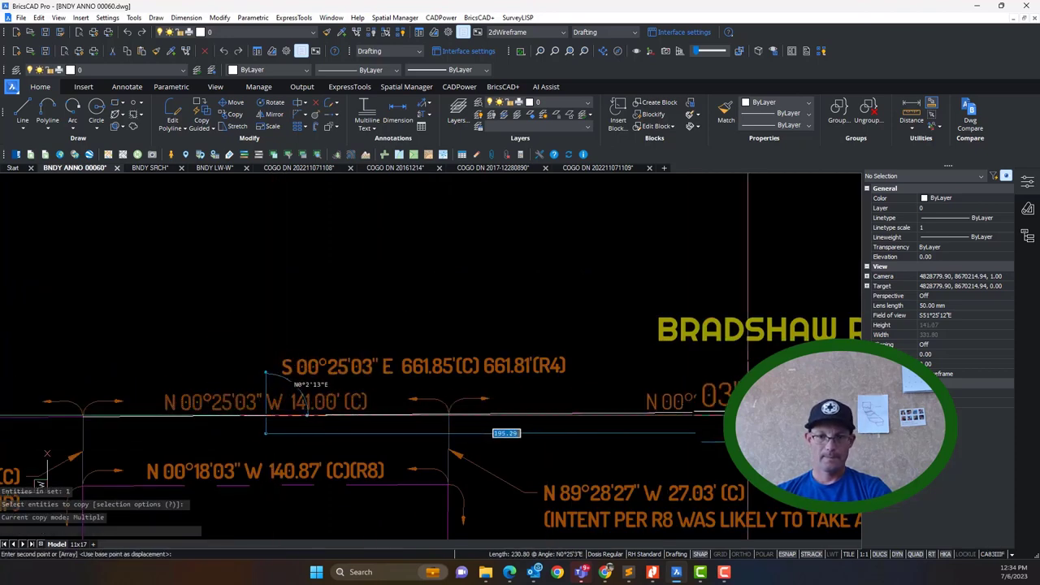
middle_click_drag(790, 412, 489, 421)
left_click(561, 447)
key("Escape")
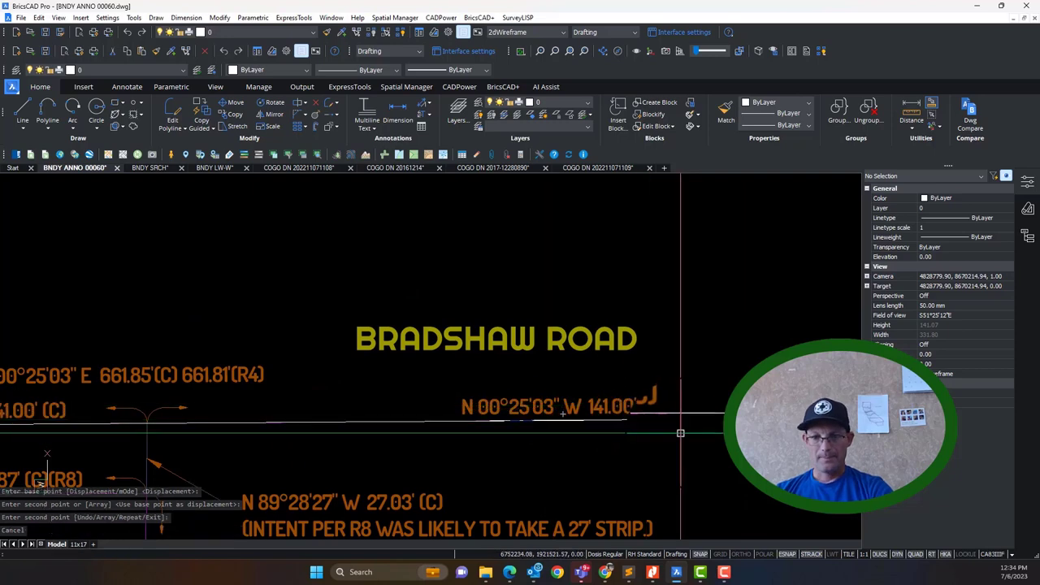
Step: Check the length of the longer new Bradshaw Road line and set the copied label's distance to 320.60'
middle_click_drag(743, 420, 495, 420)
left_click(514, 418)
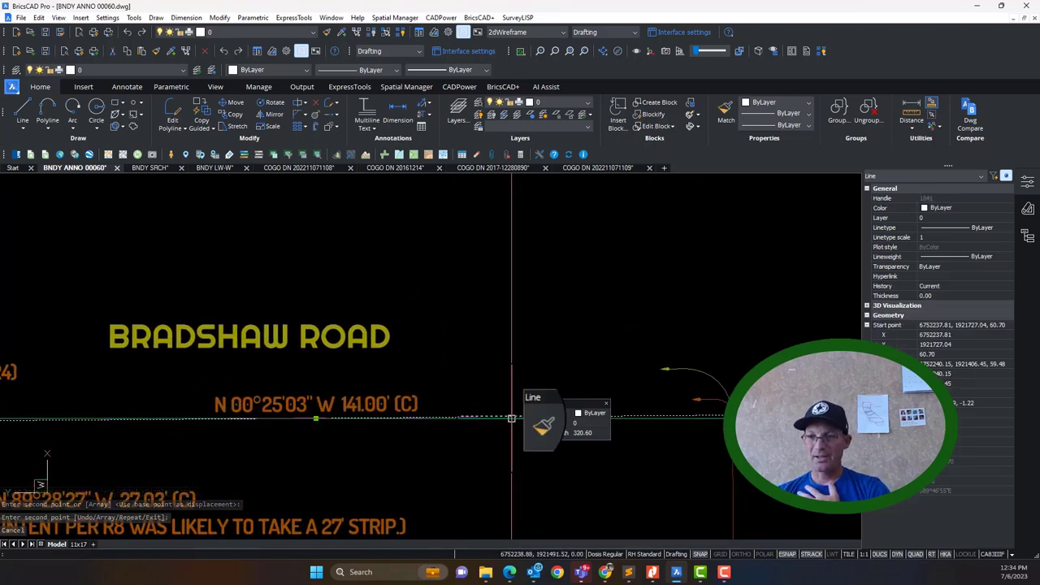
scroll(612, 443, "down", 4)
scroll(434, 435, "up", 4)
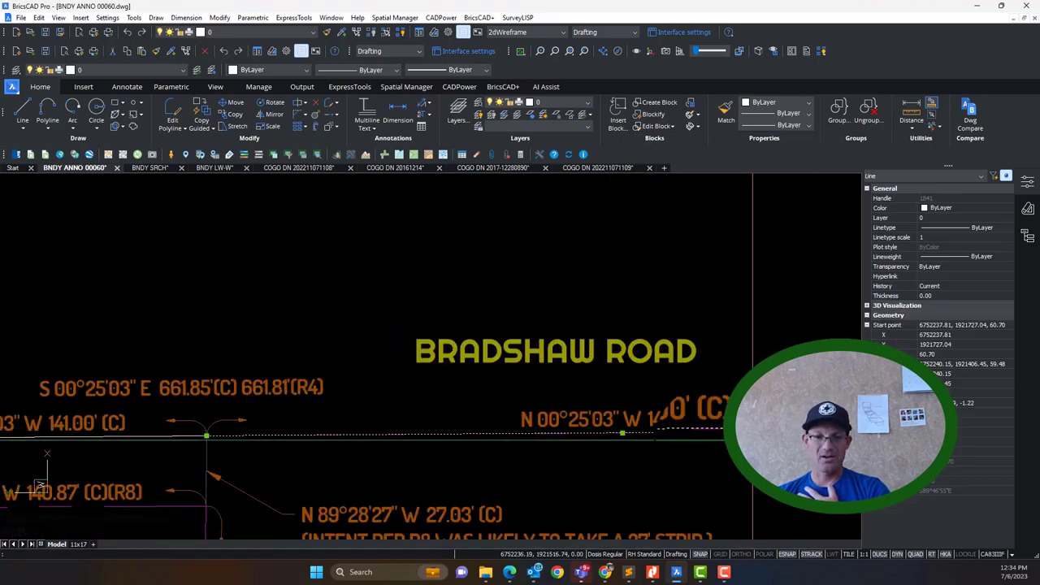
middle_click_drag(674, 448, 585, 444)
scroll(584, 443, "down", 2)
middle_click_drag(535, 344, 700, 386)
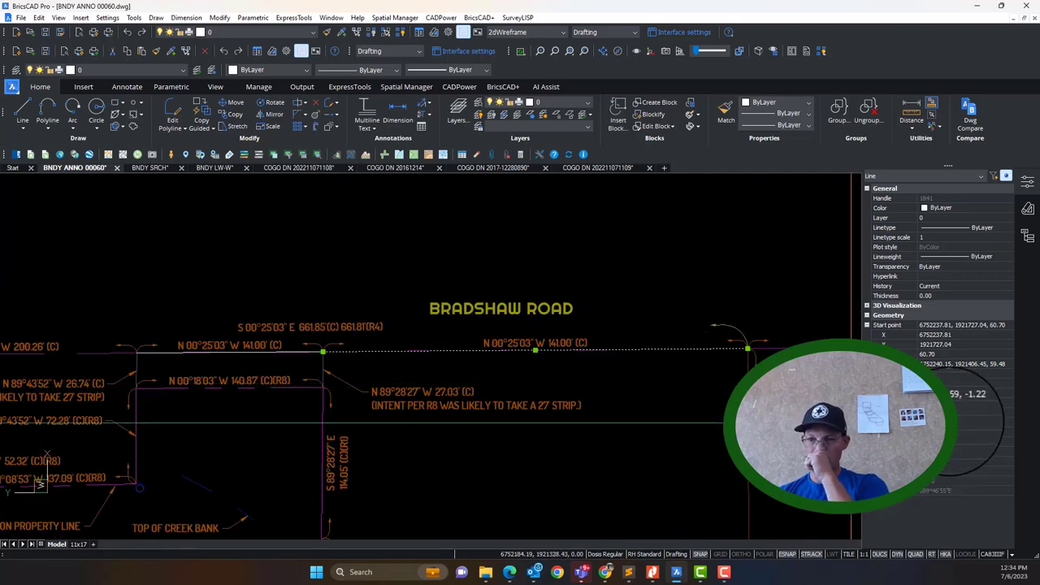
scroll(569, 321, "up", 5)
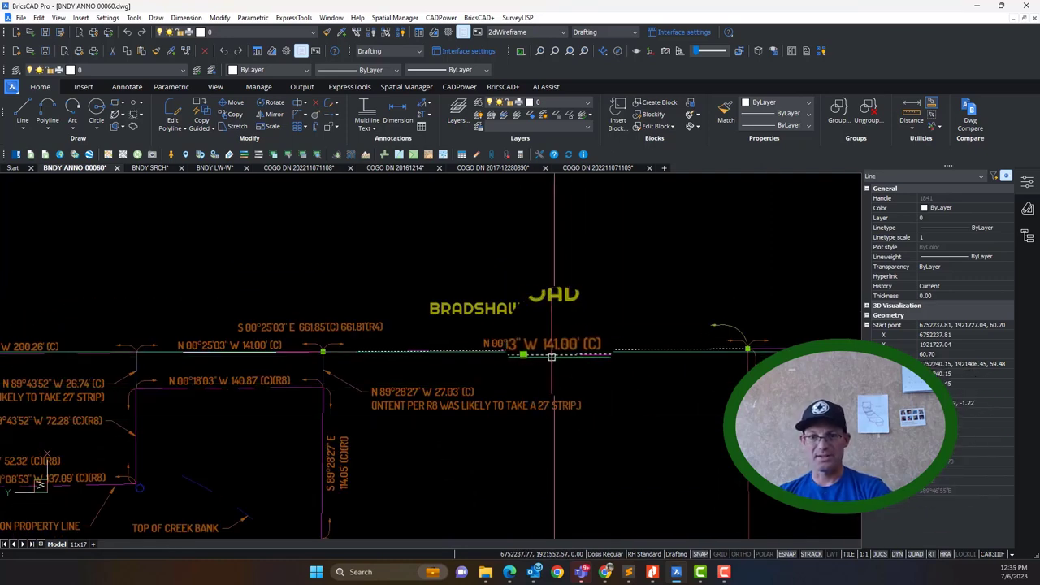
double_click(561, 367)
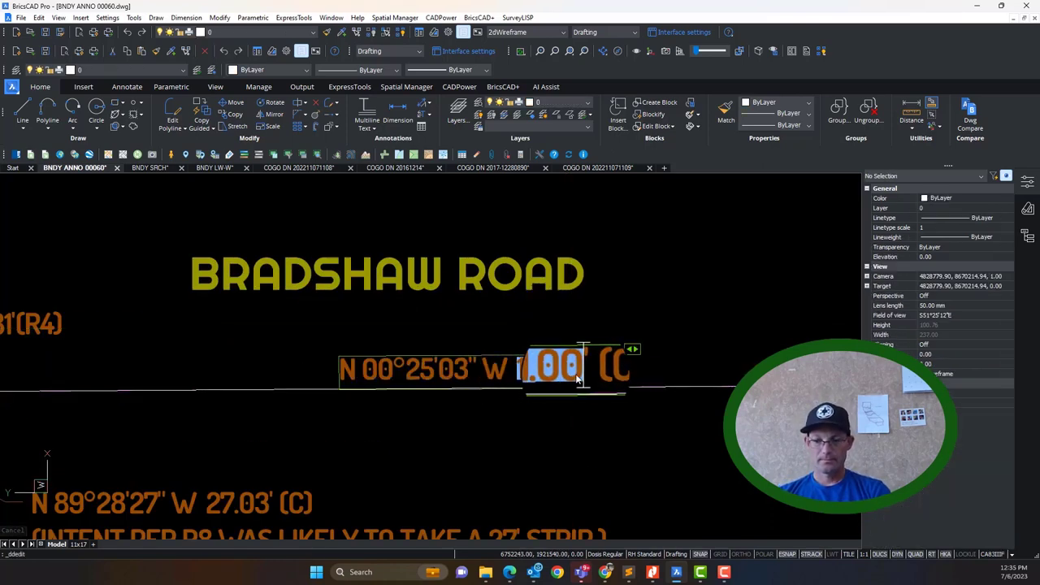
type("30.60")
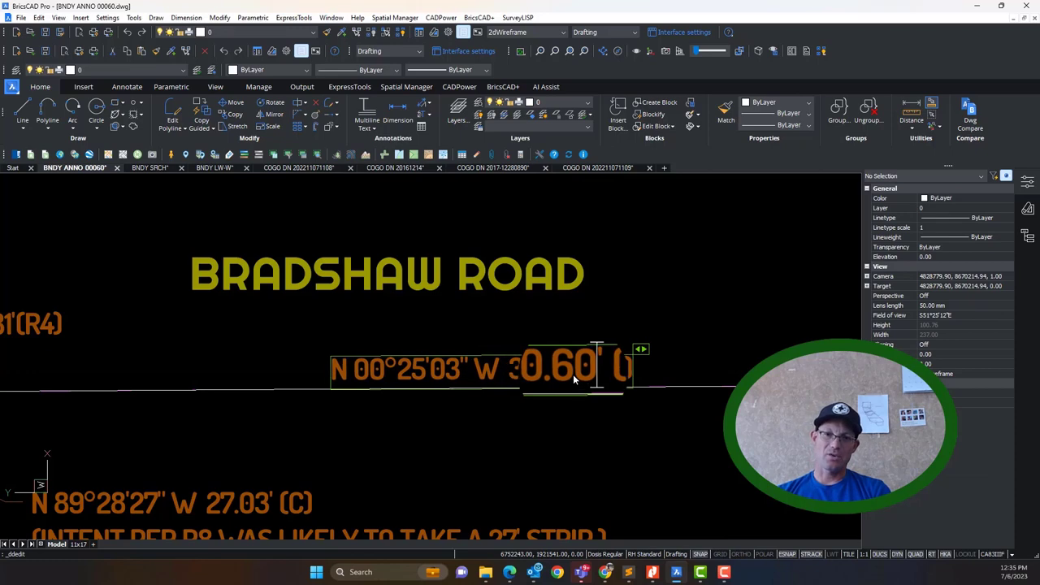
left_click(639, 274)
scroll(642, 283, "down", 3)
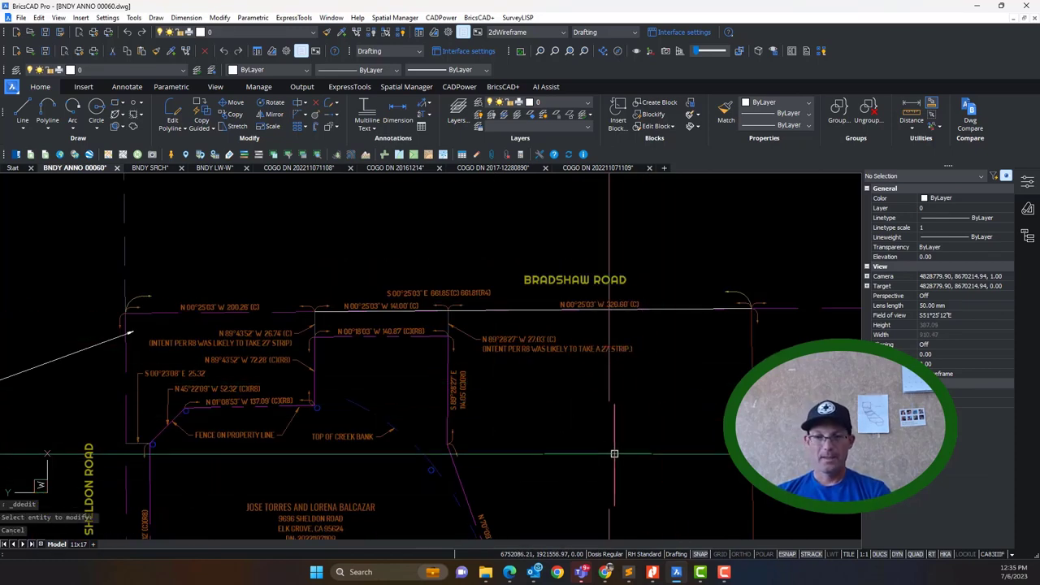
key("Escape")
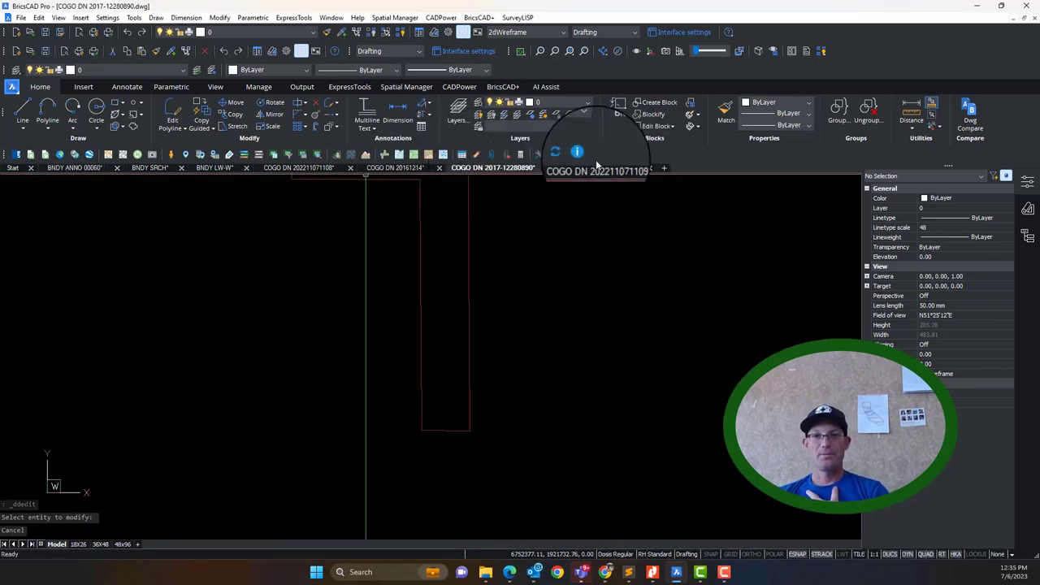
left_click(384, 173)
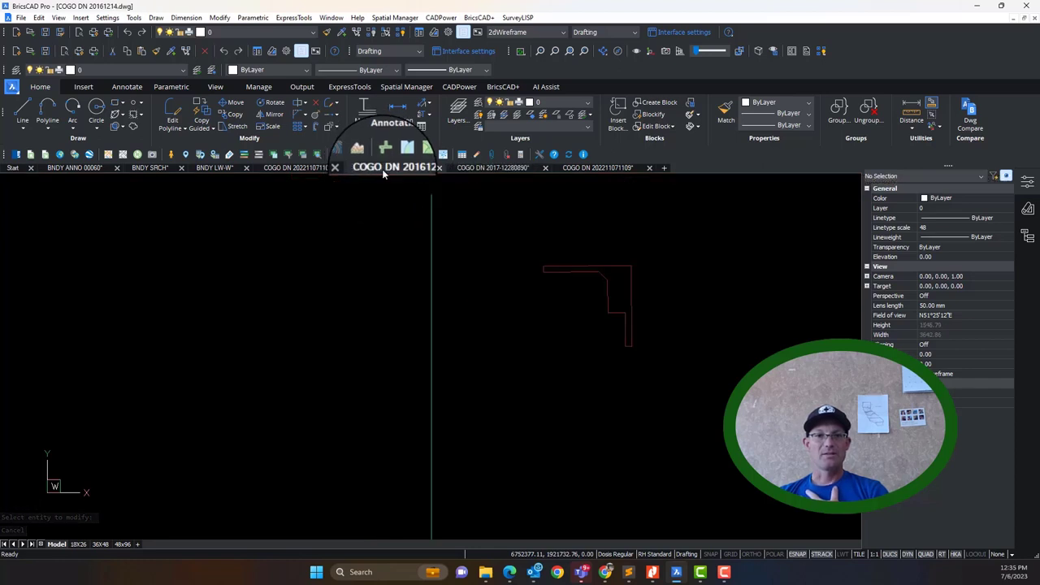
left_click(292, 169)
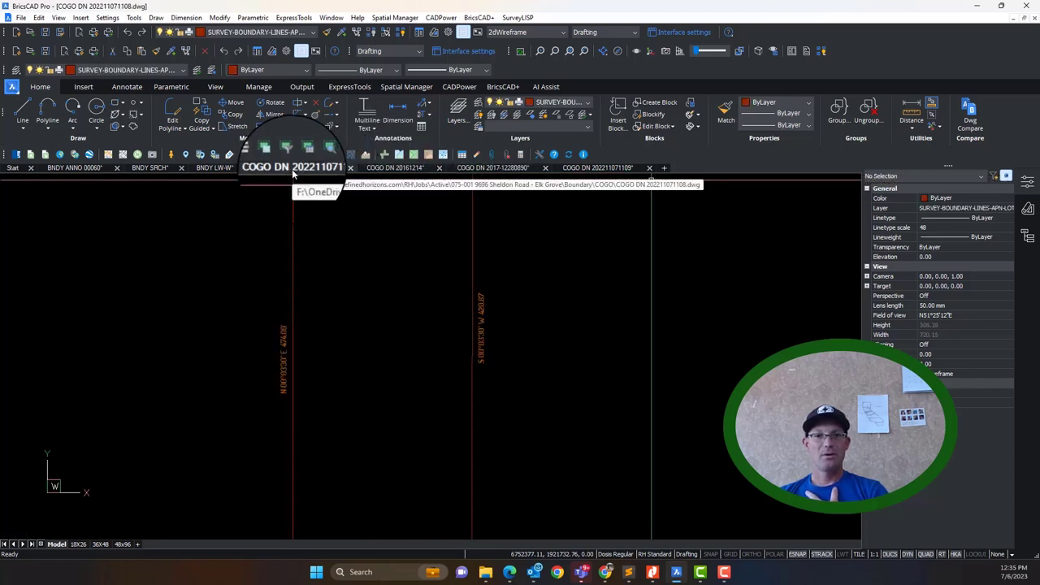
scroll(411, 284, "down", 6)
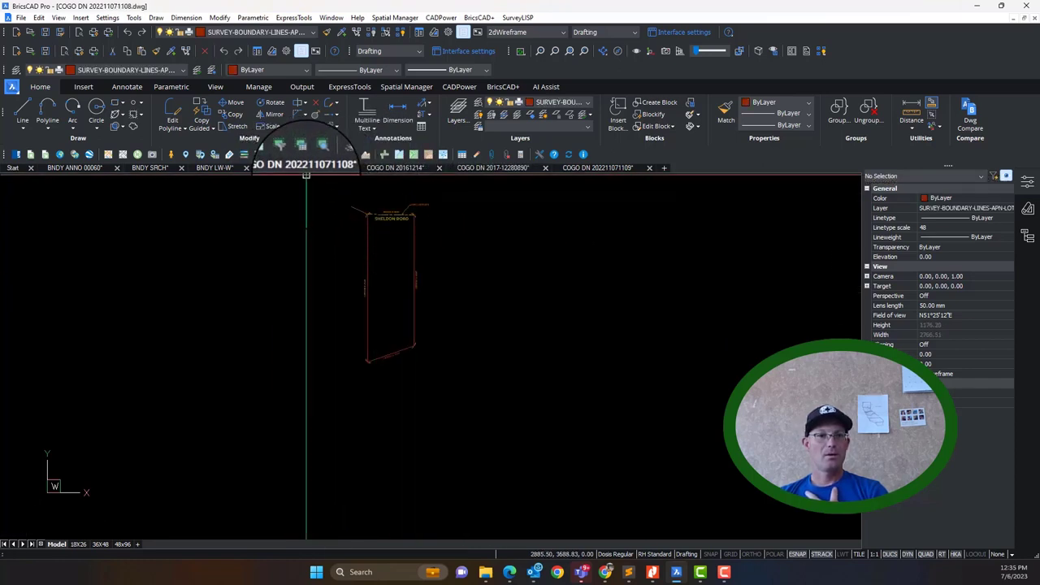
left_click(606, 168)
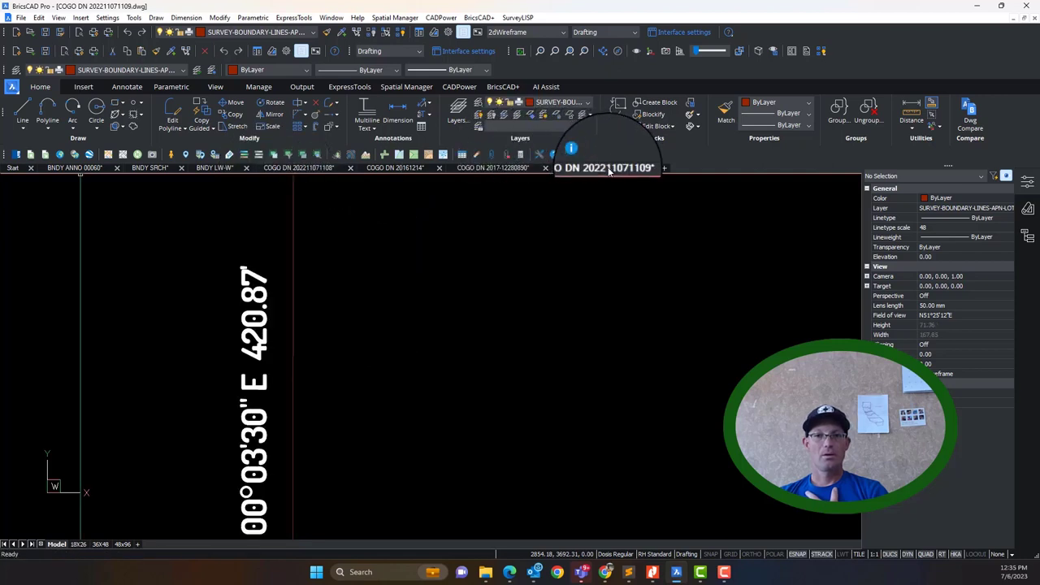
scroll(569, 329, "down", 4)
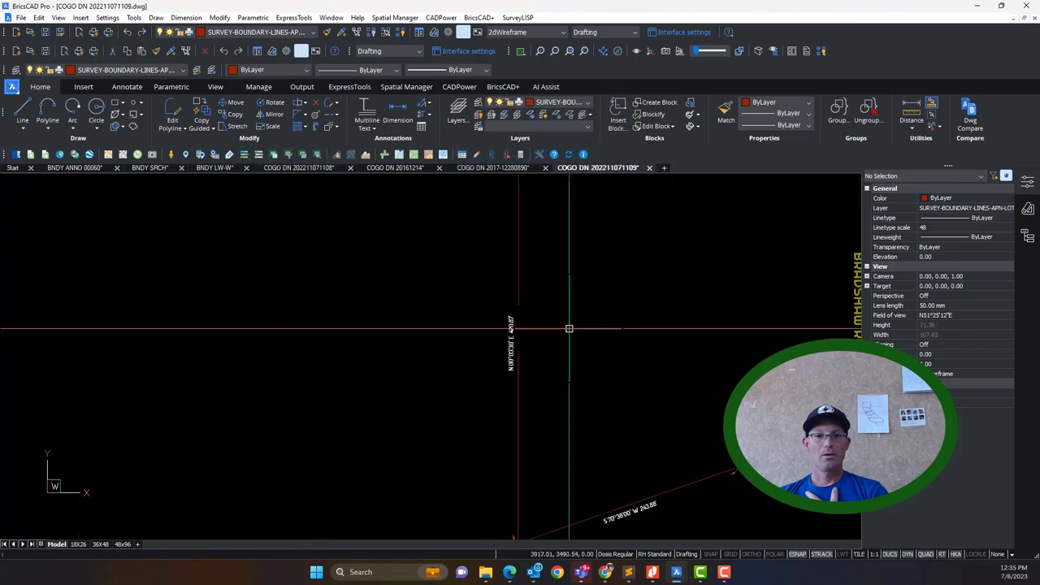
left_click(500, 168)
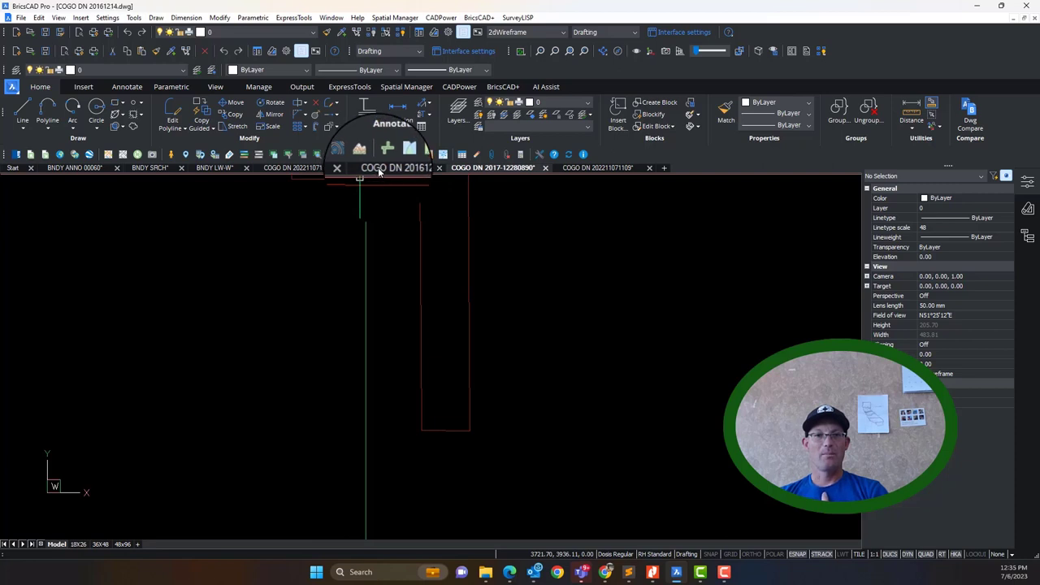
left_click(335, 167)
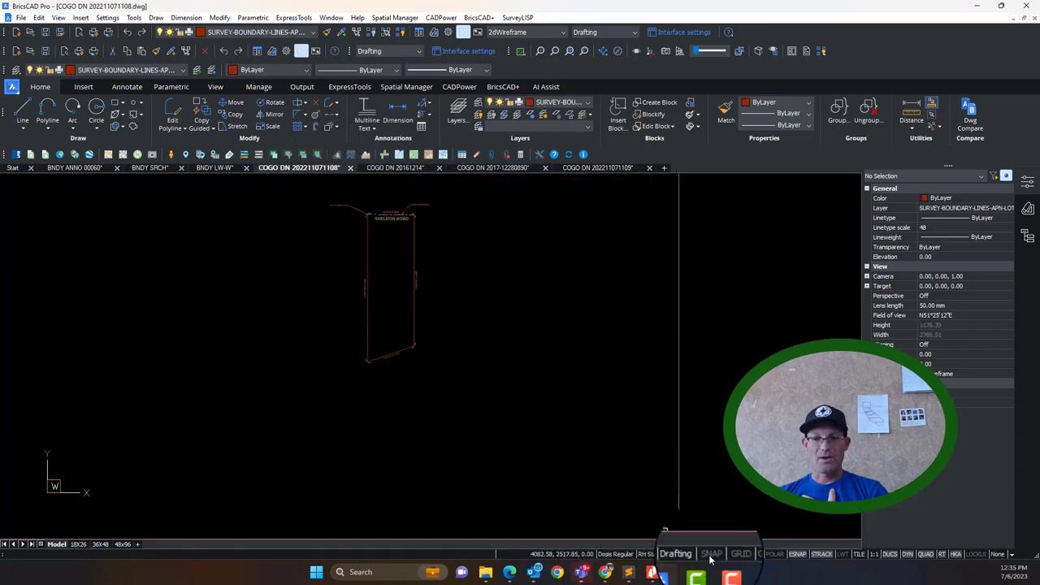
left_click(652, 572)
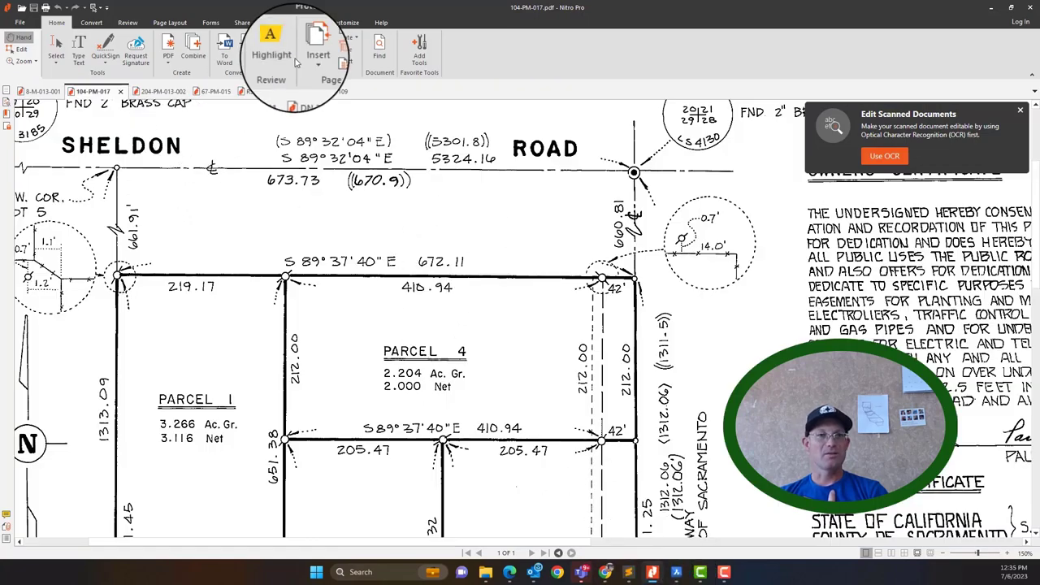
left_click(307, 91)
scroll(536, 301, "down", 3)
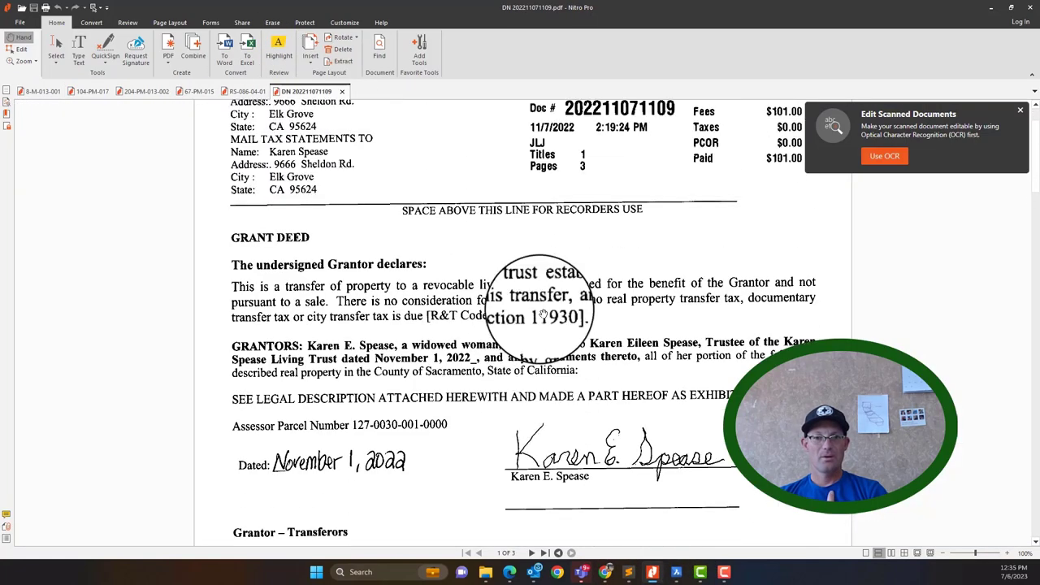
scroll(543, 315, "up", 2)
scroll(545, 317, "down", 15)
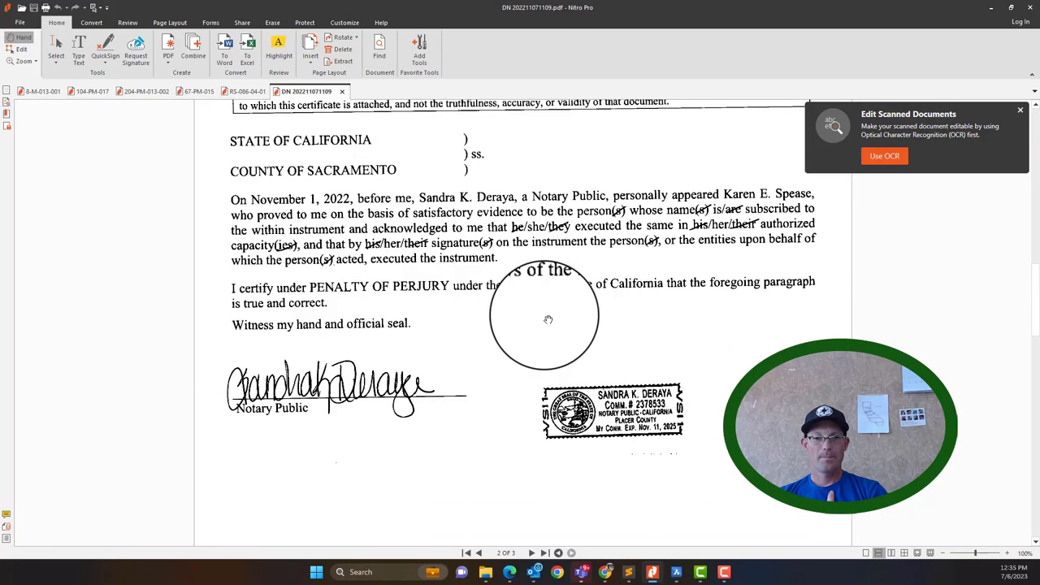
scroll(548, 320, "down", 3)
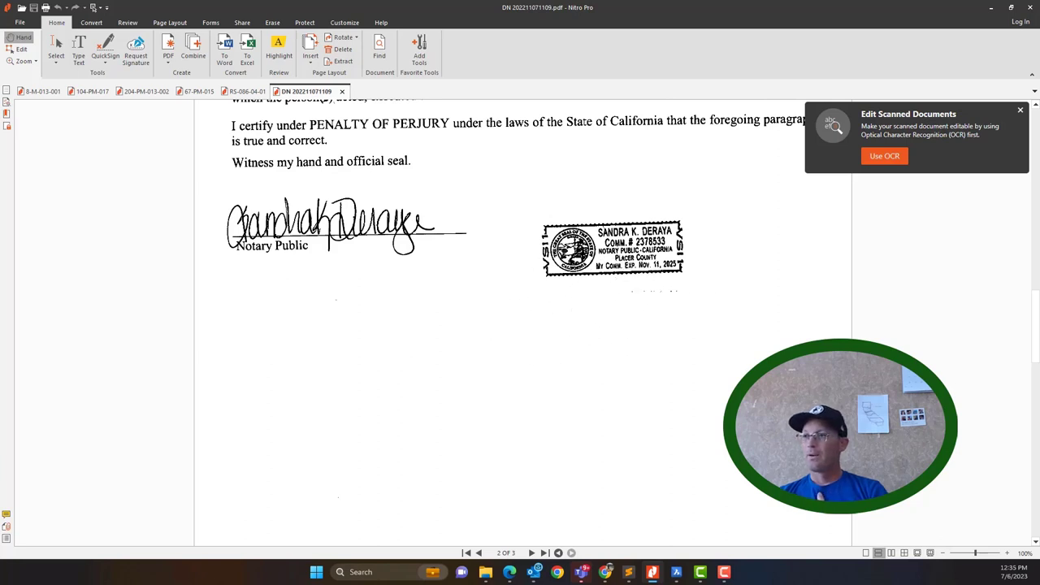
left_click(989, 9)
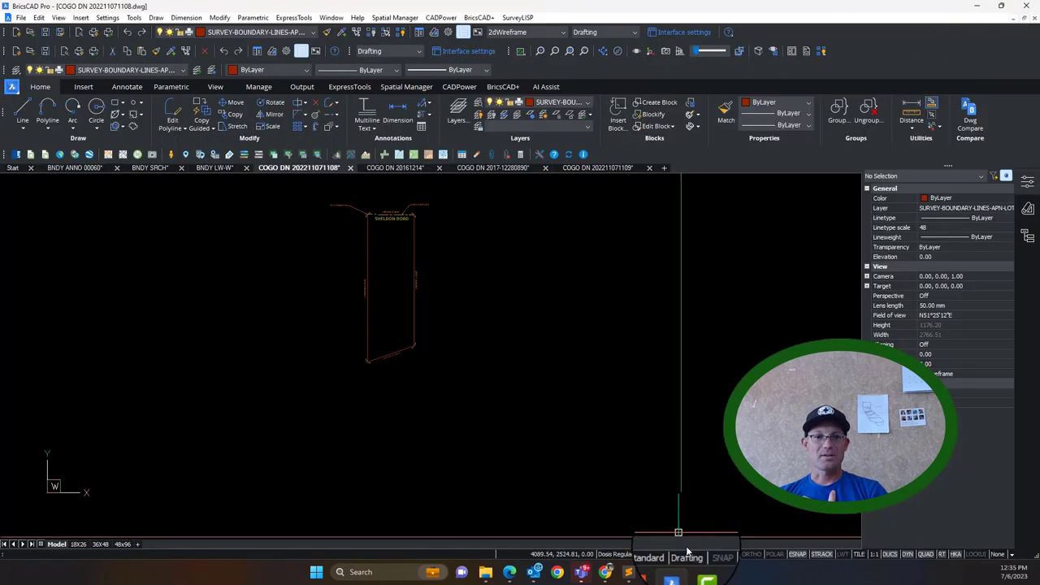
Step: Open COGO DN 20161214.dwg from the job's Boundary COGO folder
left_click(495, 573)
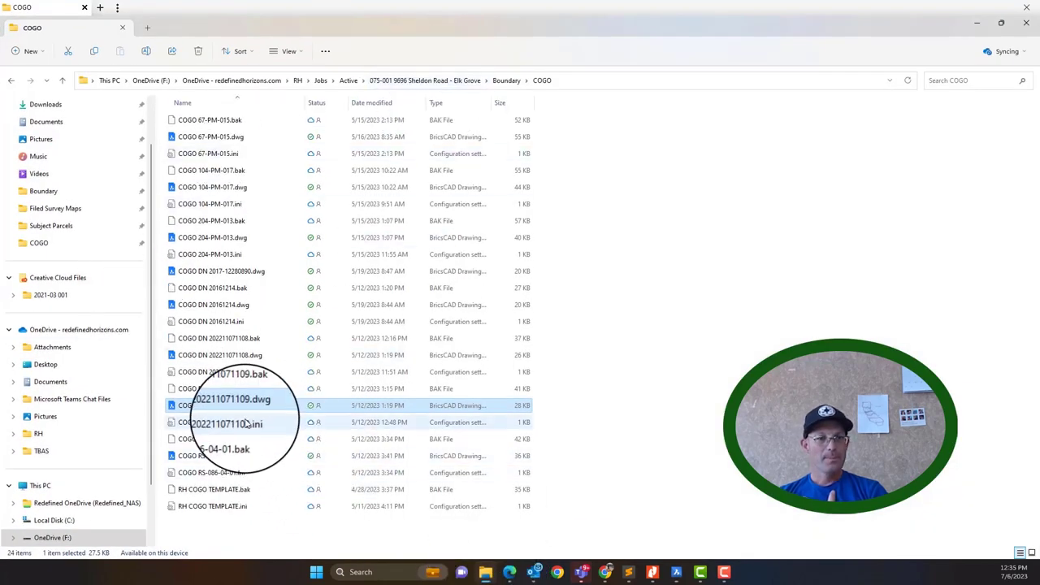
left_click(223, 309)
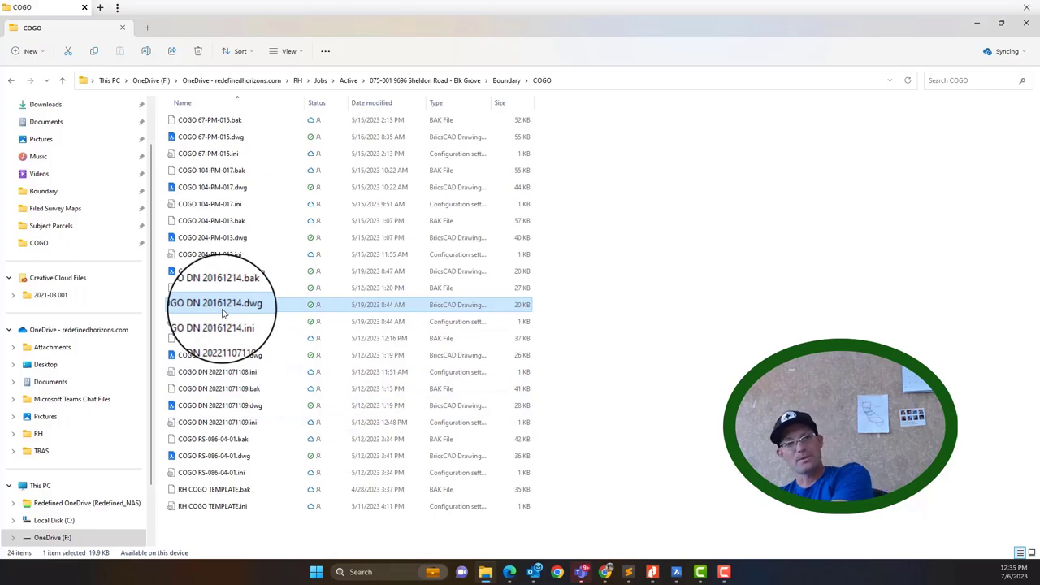
double_click(223, 310)
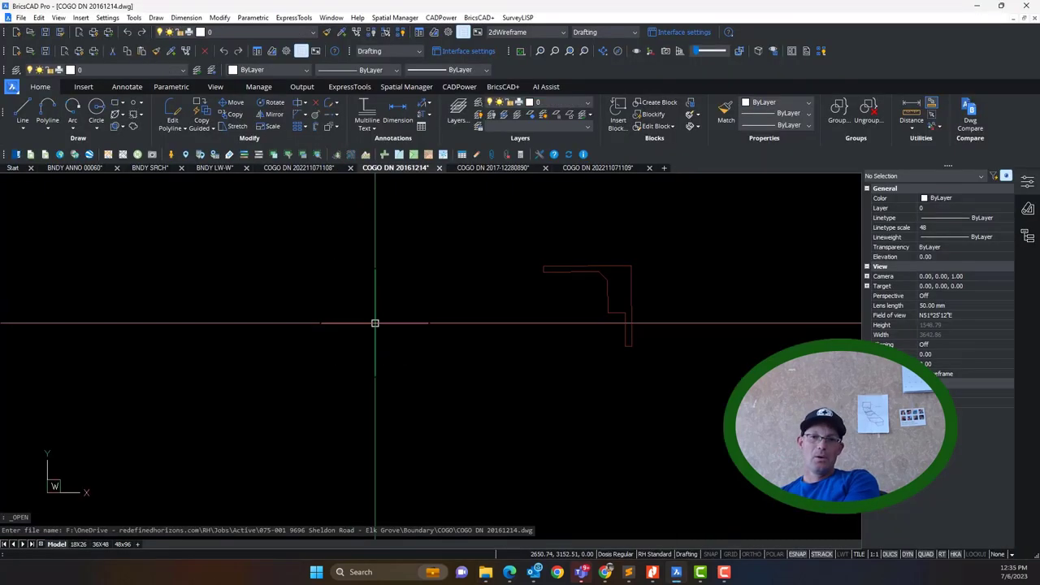
Step: Erase all the existing linework from the COGO DN 20161214 drawing
scroll(626, 269, "down", 5)
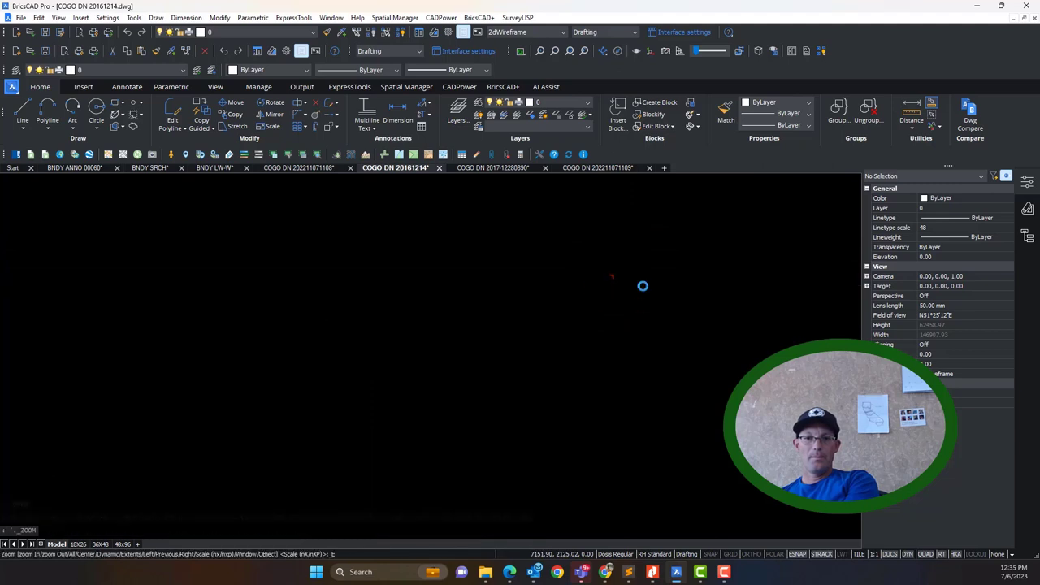
scroll(667, 328, "down", 4)
left_click(713, 393)
left_click(515, 268)
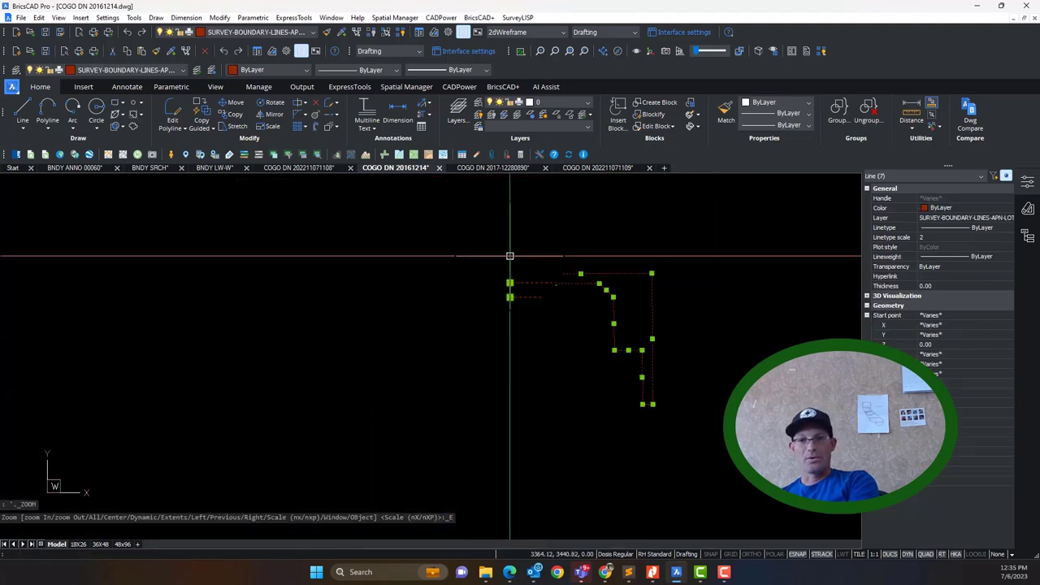
key("Delete")
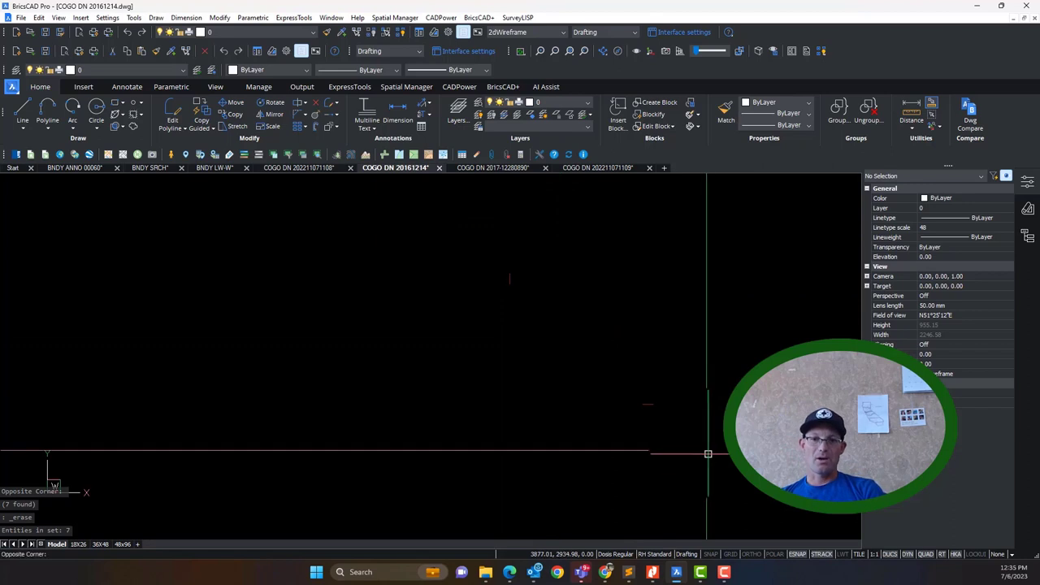
left_click(419, 233)
key("Delete")
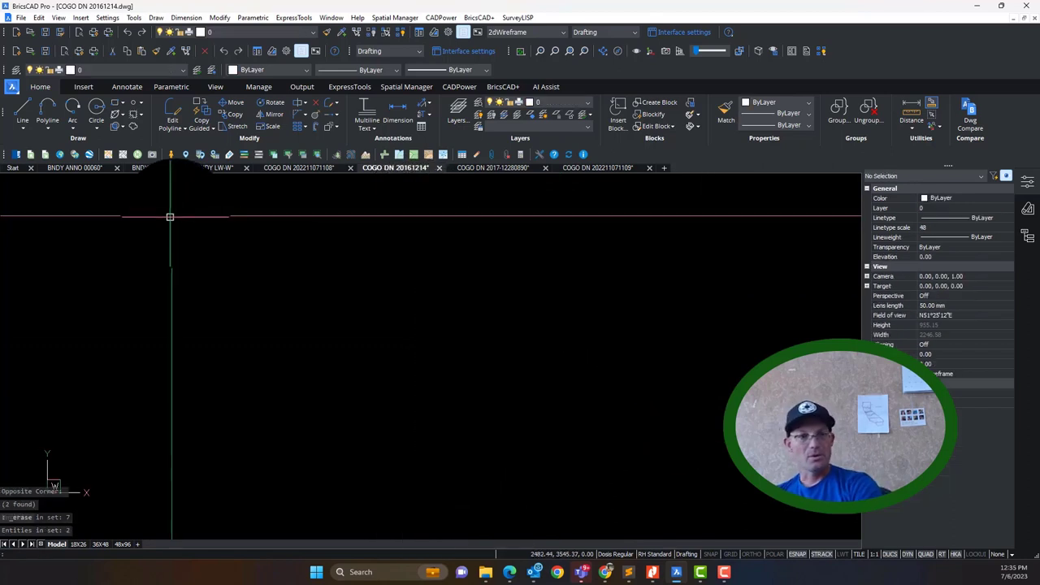
Step: Switch to the BNDY SRCH drawing and locate the sloping deed line near its western corner
left_click(145, 169)
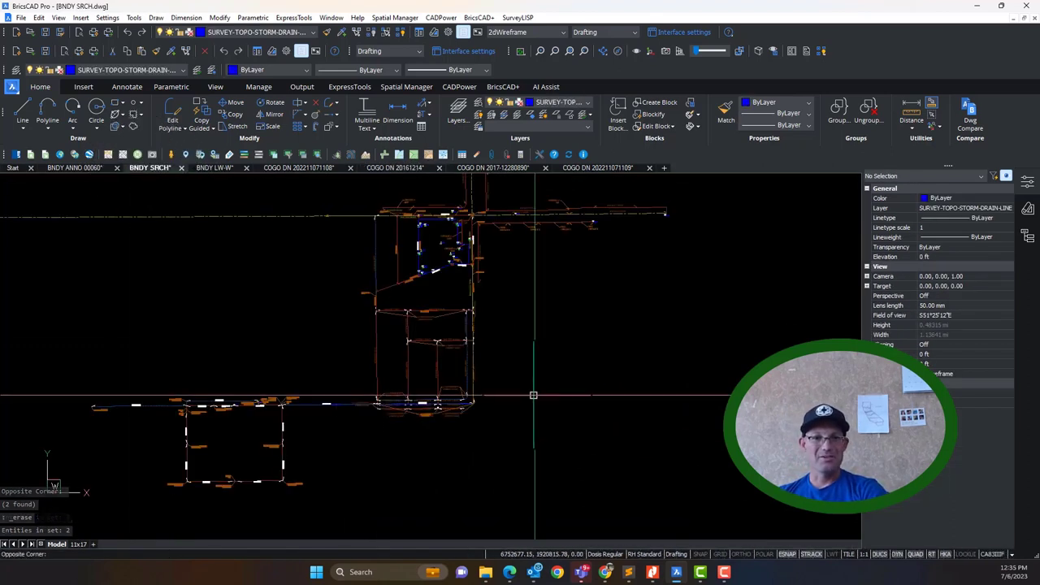
key("Escape")
scroll(360, 279, "up", 10)
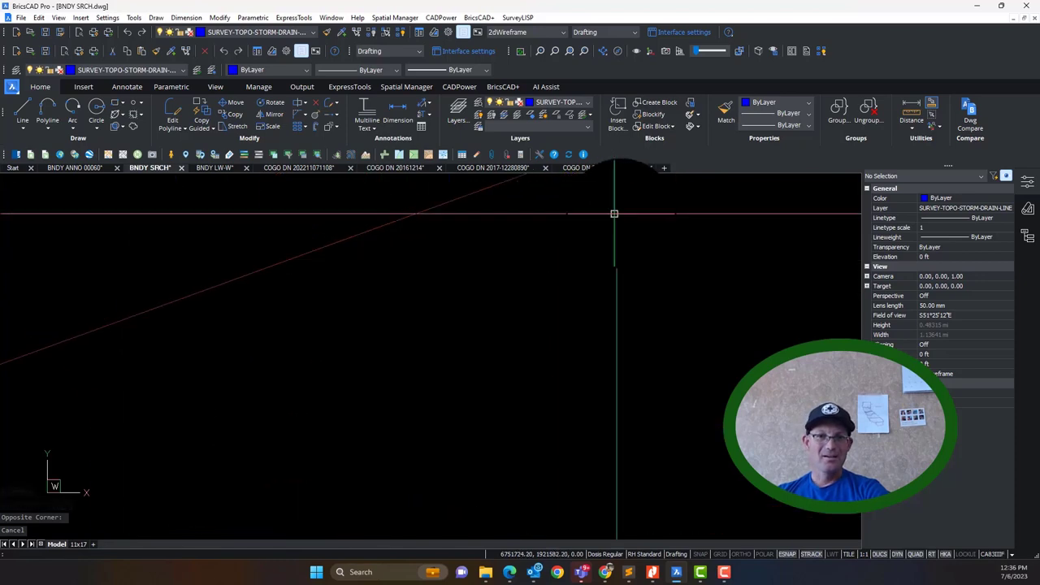
scroll(321, 388, "up", 3)
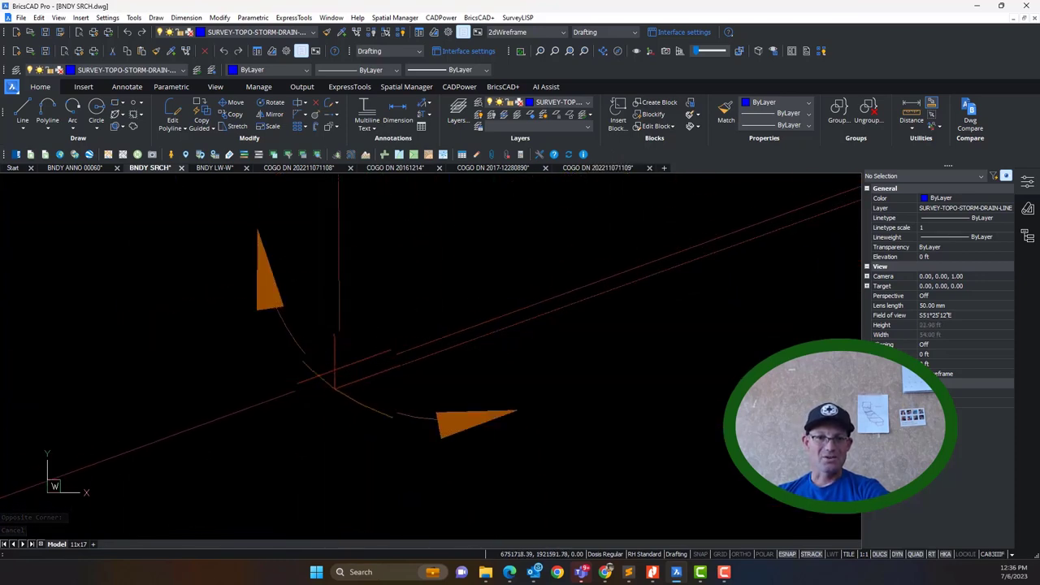
left_click(293, 388)
scroll(294, 388, "down", 8)
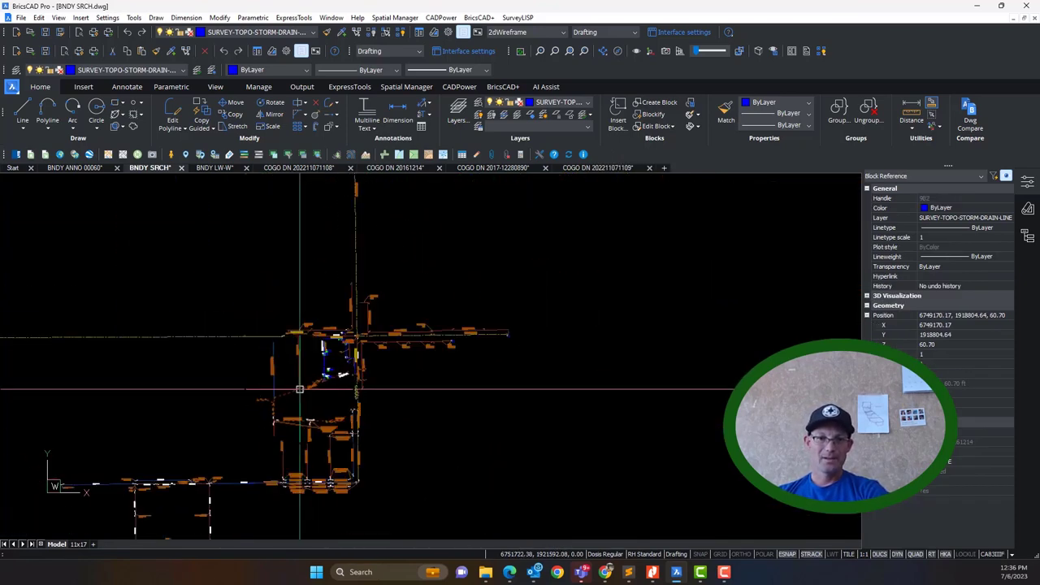
scroll(317, 398, "up", 3)
type("m")
key("Return")
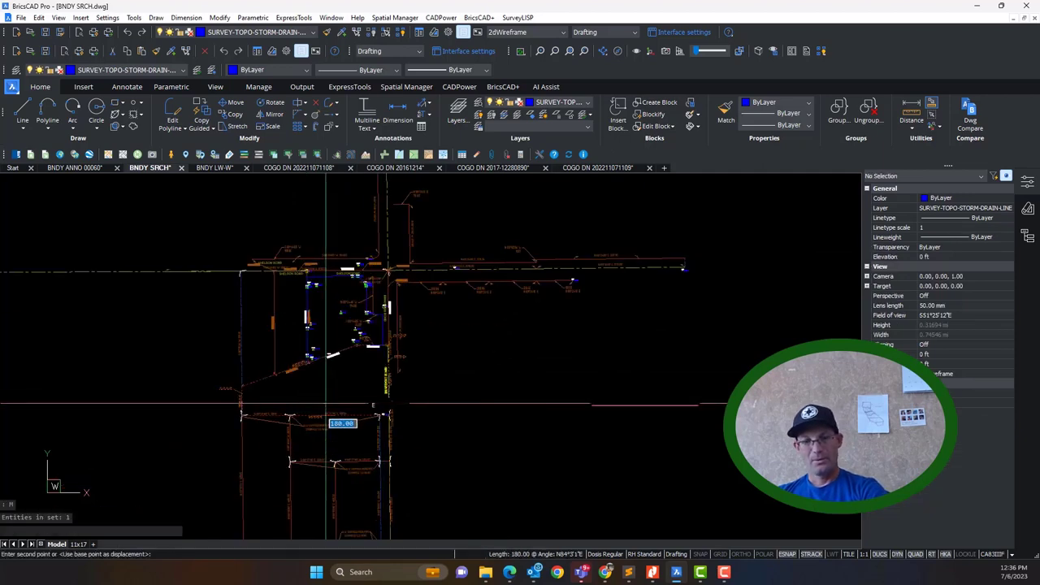
left_click(325, 404)
key("Escape")
Step: Copy the DN 20161214 deed block at the sloping line's western corner to the clipboard
scroll(268, 390, "up", 5)
scroll(267, 390, "up", 8)
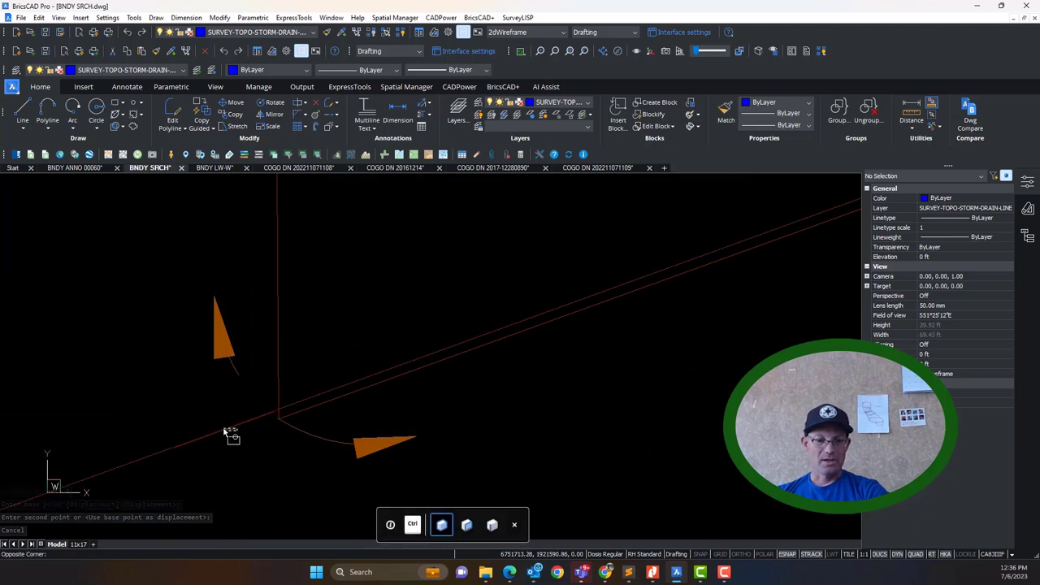
left_click(154, 402)
left_click(284, 488)
left_click(201, 426)
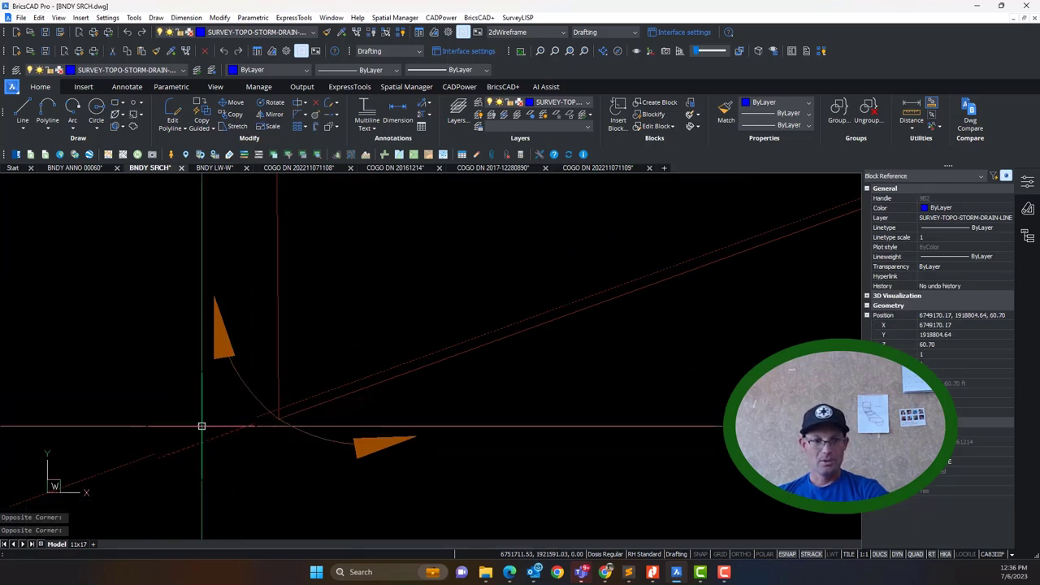
key("ctrl+c")
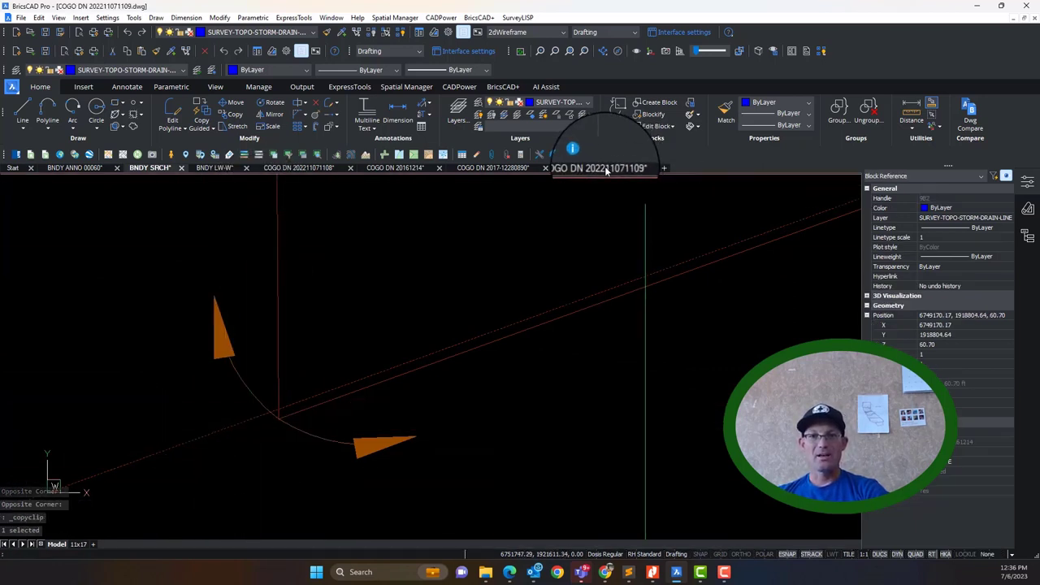
Step: Paste the copied deed block into COGO DN 20161214 at its original coordinates and save the drawing
left_click(493, 168)
left_click(398, 167)
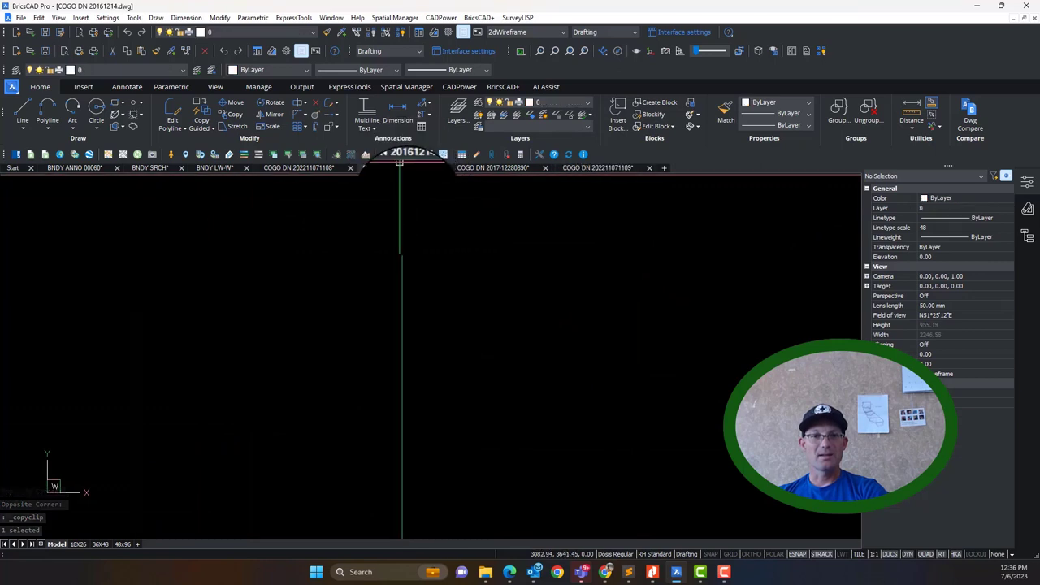
left_click(38, 17)
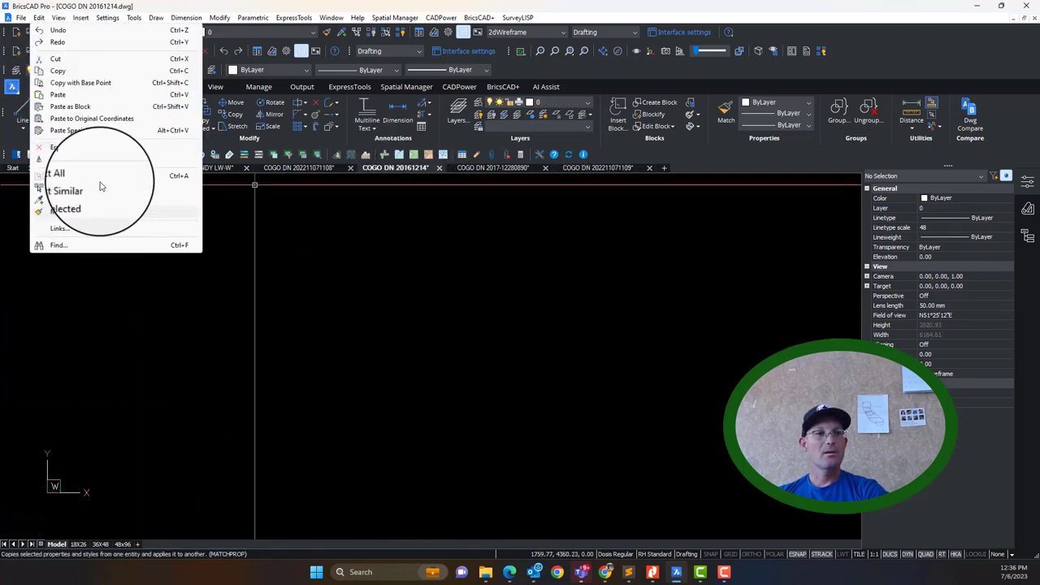
left_click(90, 118)
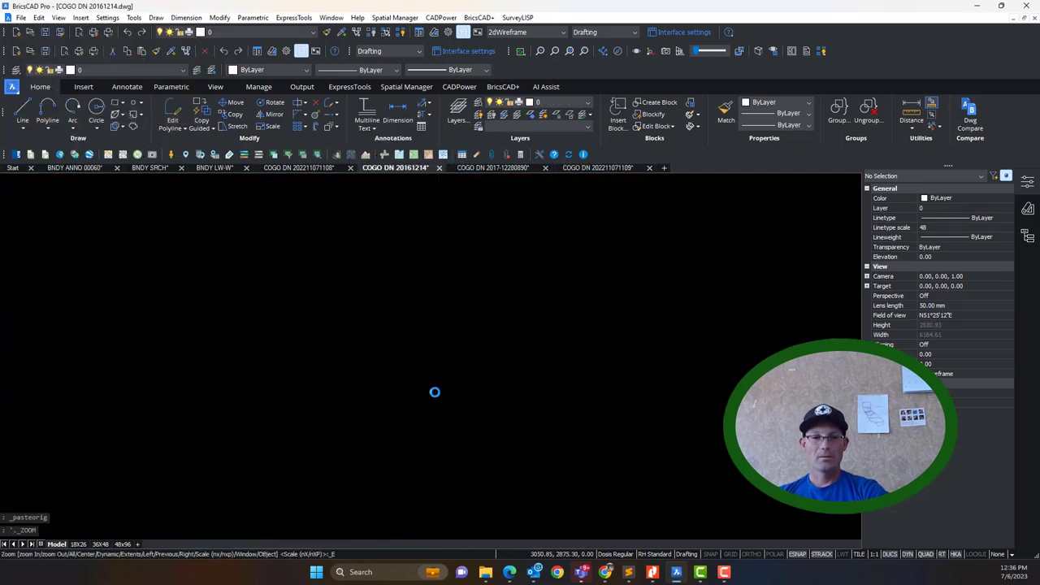
left_click(46, 36)
Step: Examine the record bearing and distance along Bradshaw Road and the point of beginning in COGO DN 20161214
mouse_move(487, 249)
middle_mouse_down()
mouse_move(464, 193)
mouse_move(657, 348)
mouse_move(581, 367)
middle_mouse_up()
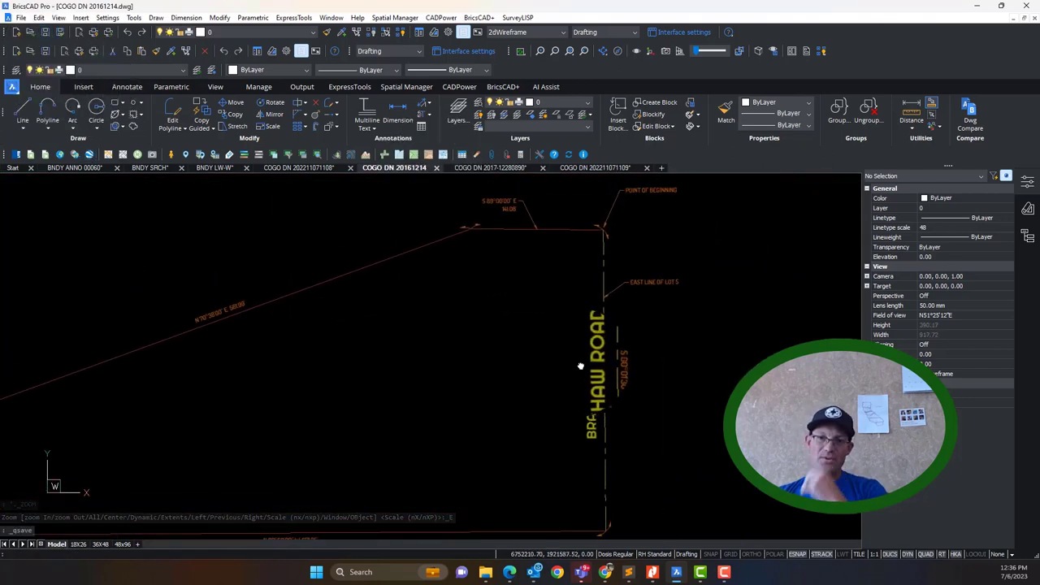
scroll(645, 307, "up", 2)
scroll(601, 474, "down", 2)
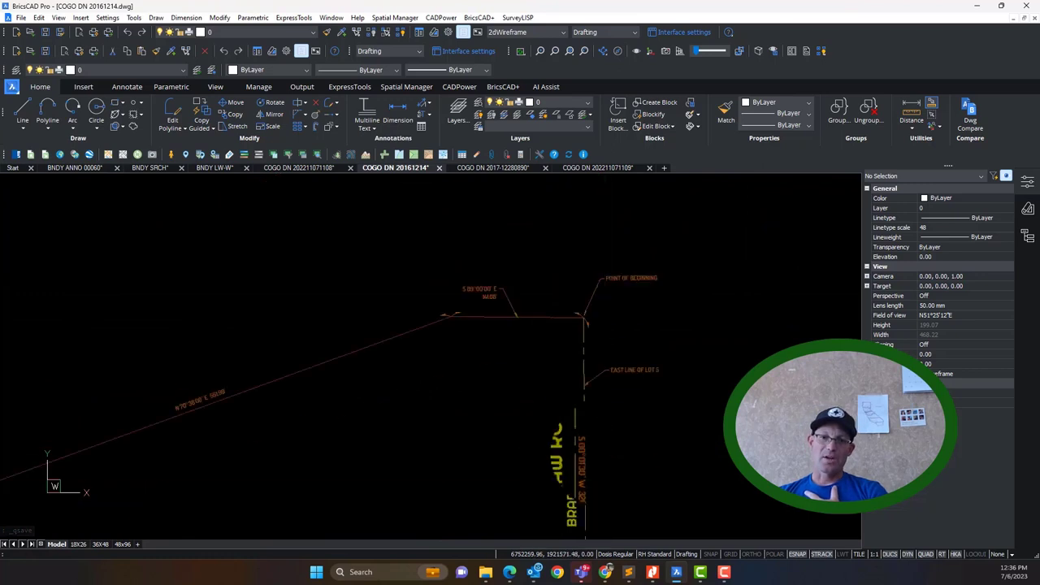
scroll(619, 503, "up", 1)
scroll(620, 504, "up", 5)
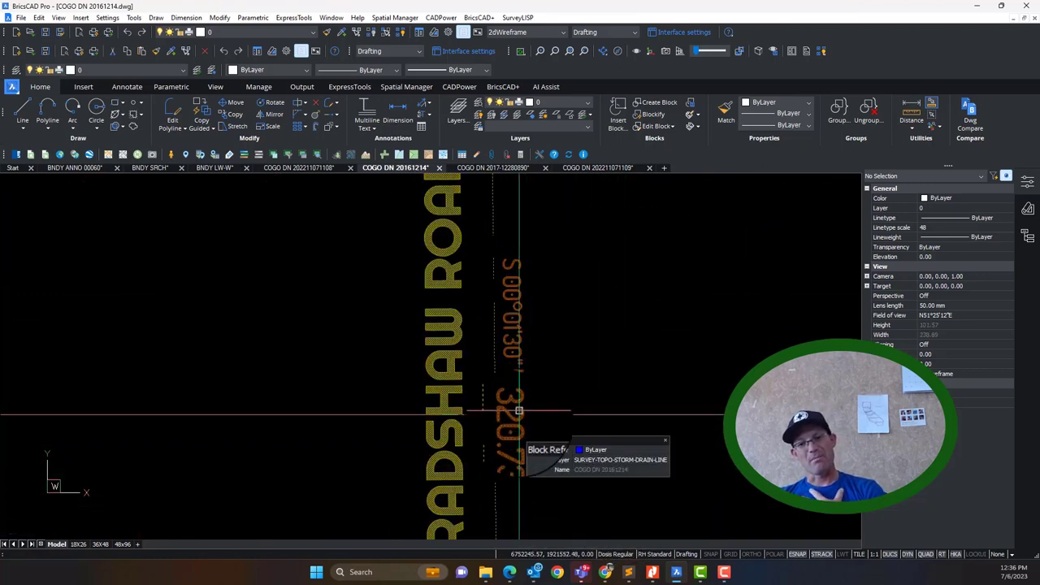
scroll(525, 459, "down", 1)
scroll(525, 459, "up", 1)
scroll(525, 464, "down", 3)
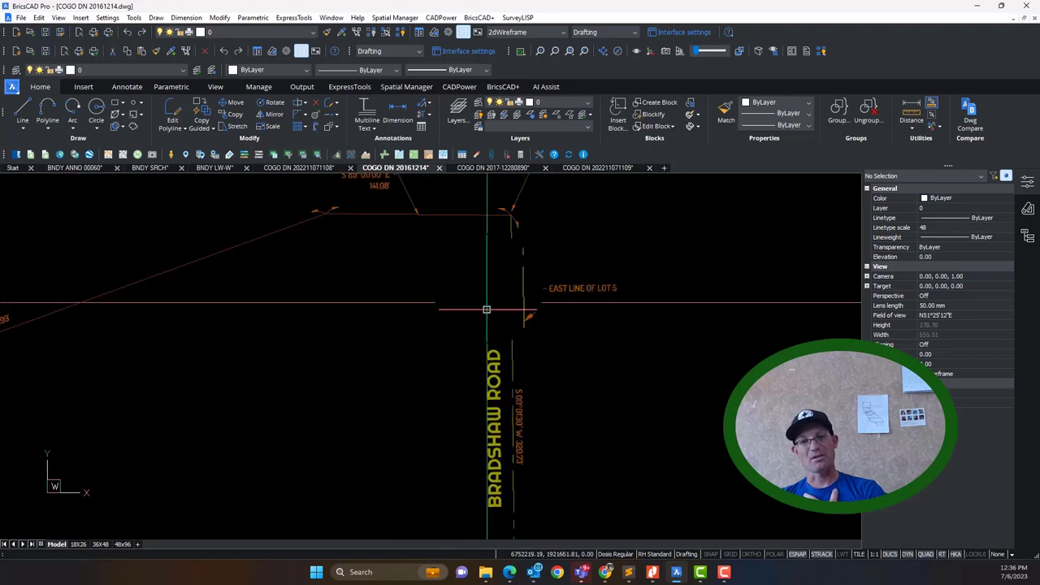
scroll(584, 184, "up", 1)
Step: Review the calculated bearings and distances along Bradshaw Road in BNDY ANNO 00060 against the deed
left_click(591, 168)
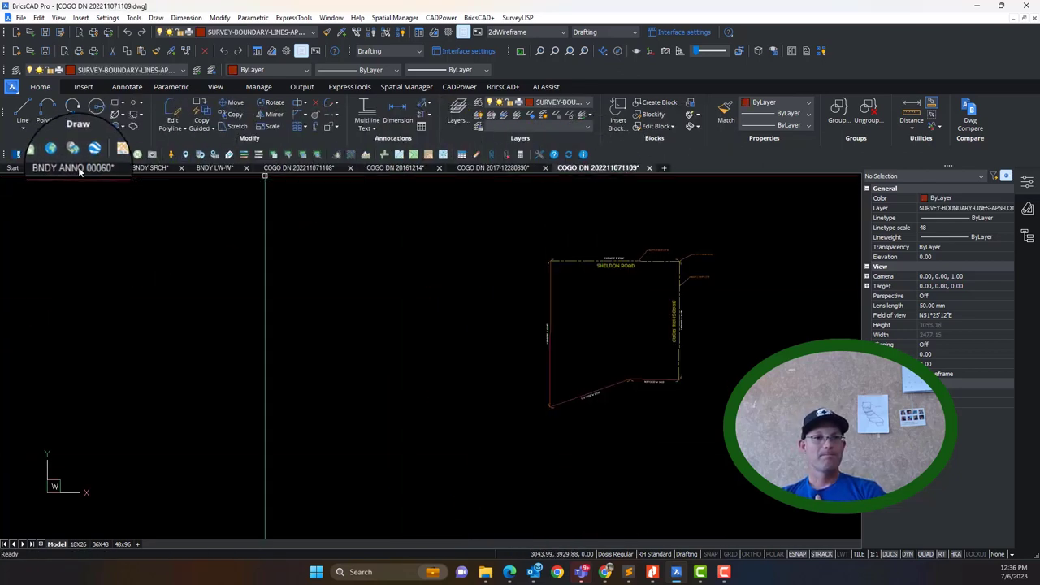
scroll(638, 329, "up", 5)
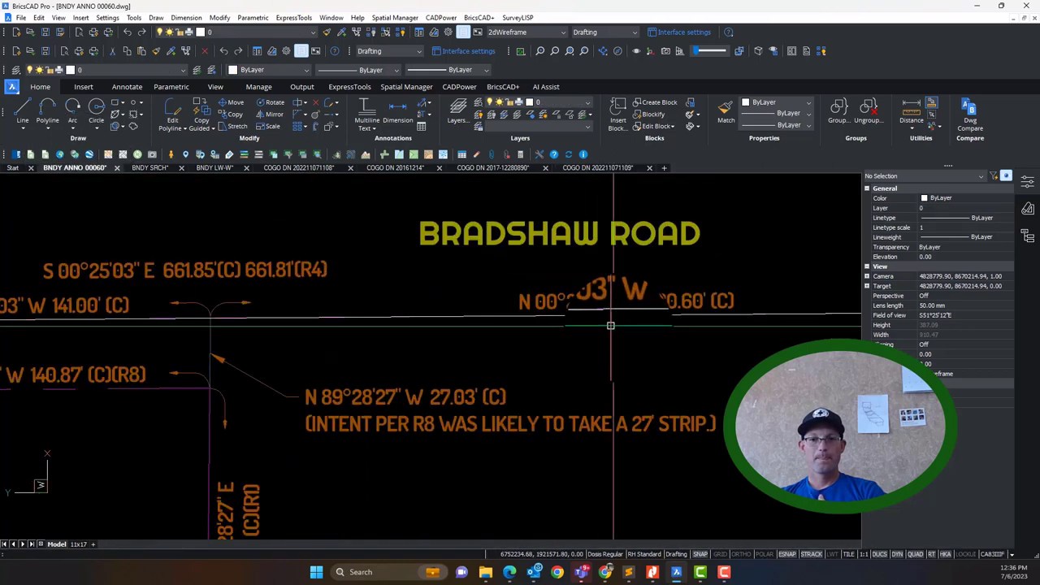
mouse_move(703, 342)
middle_mouse_down()
mouse_move(629, 347)
mouse_move(513, 314)
middle_mouse_up()
scroll(491, 283, "down", 3)
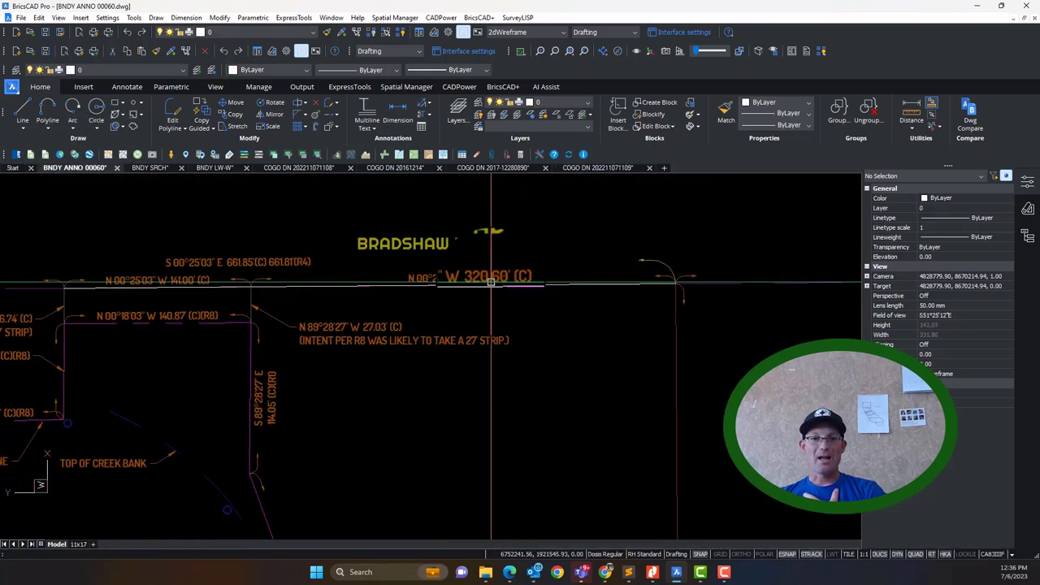
scroll(296, 275, "up", 5)
scroll(255, 290, "down", 3)
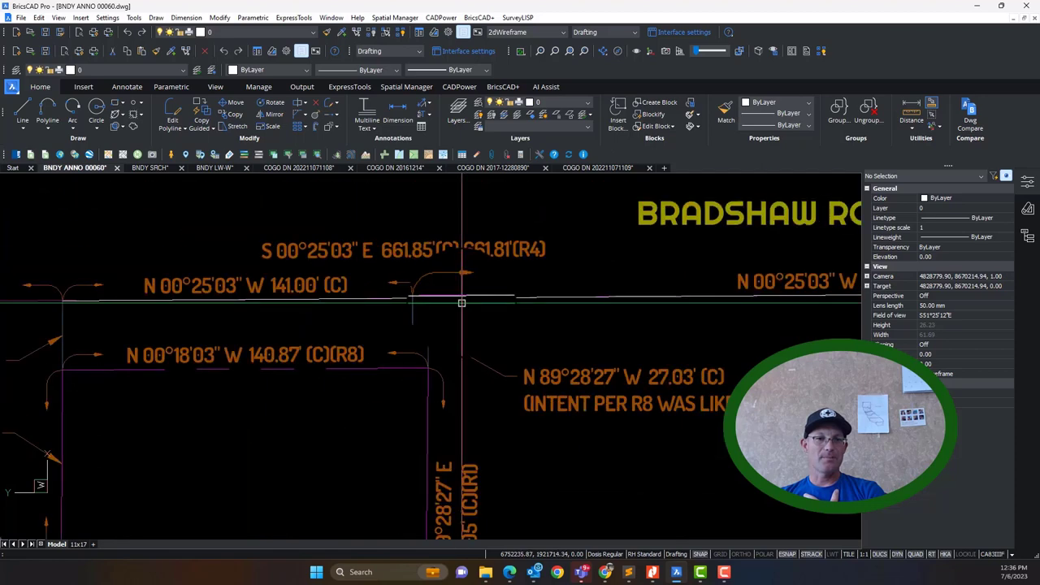
mouse_move(155, 291)
middle_mouse_down()
mouse_move(640, 312)
mouse_move(379, 305)
middle_mouse_up()
scroll(385, 309, "down", 3)
middle_click_drag(465, 340, 417, 326)
scroll(576, 303, "up", 5)
scroll(561, 301, "down", 3)
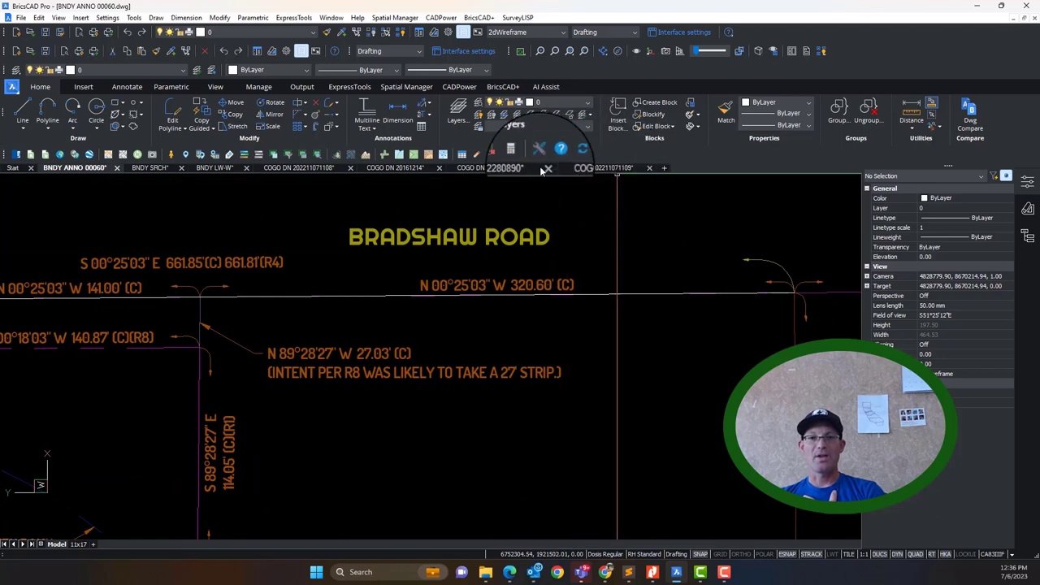
Step: Recheck the deed's Bradshaw Road bearing and distance in COGO DN 20161214, and return to BNDY ANNO 00060
left_click(393, 170)
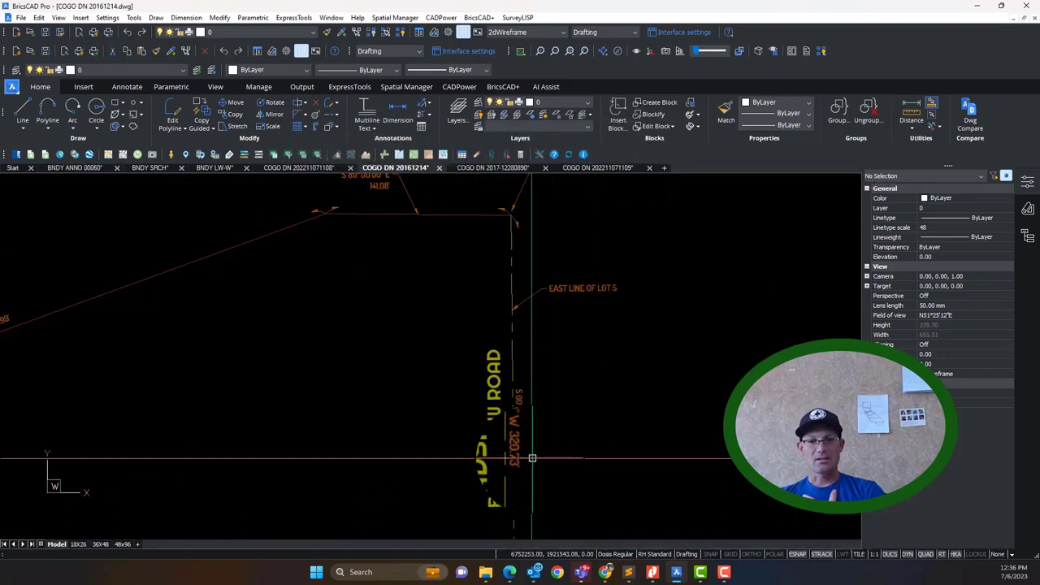
scroll(533, 460, "up", 5)
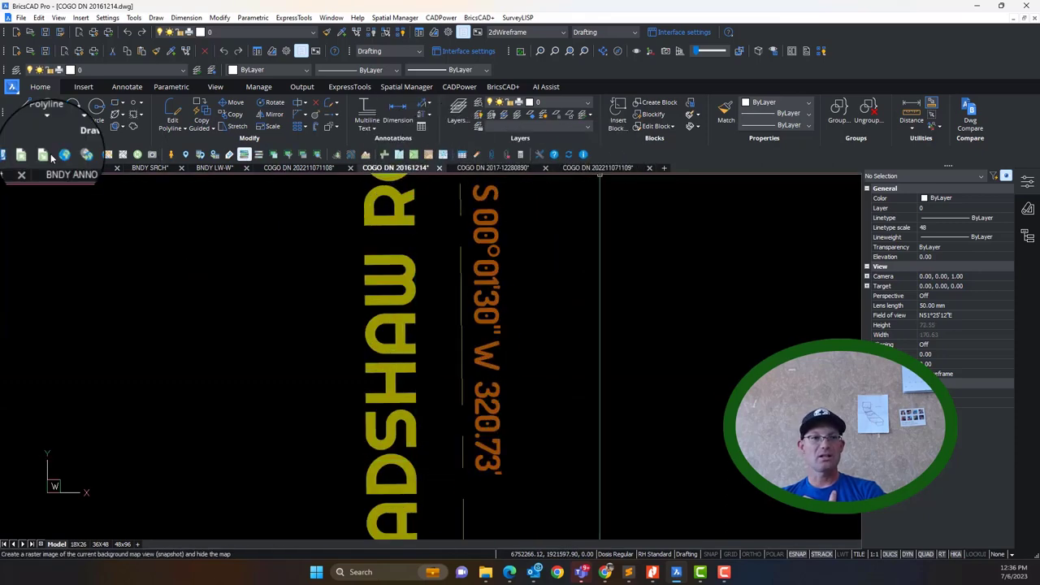
left_click(52, 167)
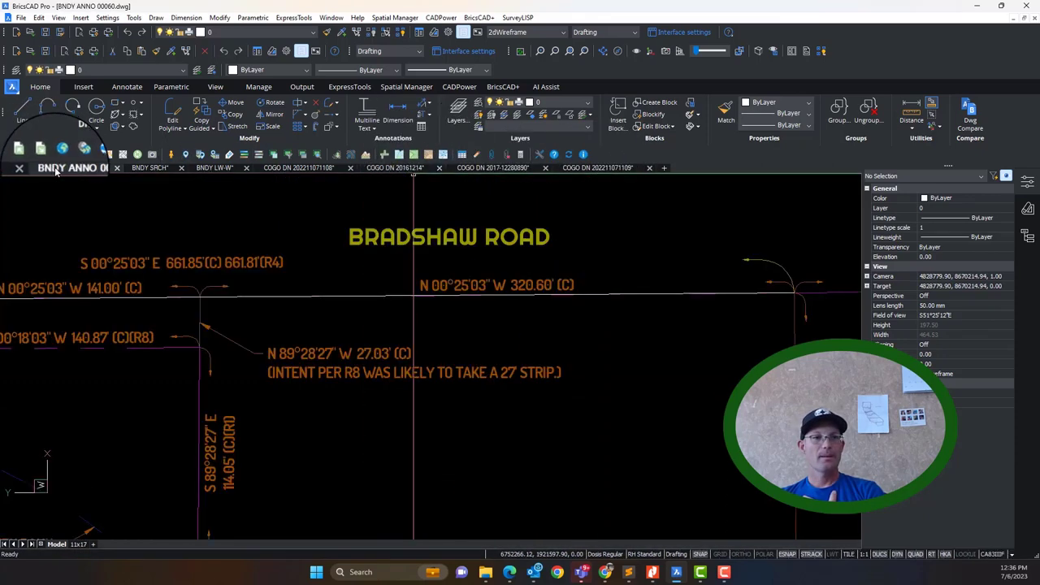
Step: Append the record distance 320.73'(R6) to the N 00°25'03" W 320.60' (C) label along Bradshaw Road
scroll(582, 333, "up", 5)
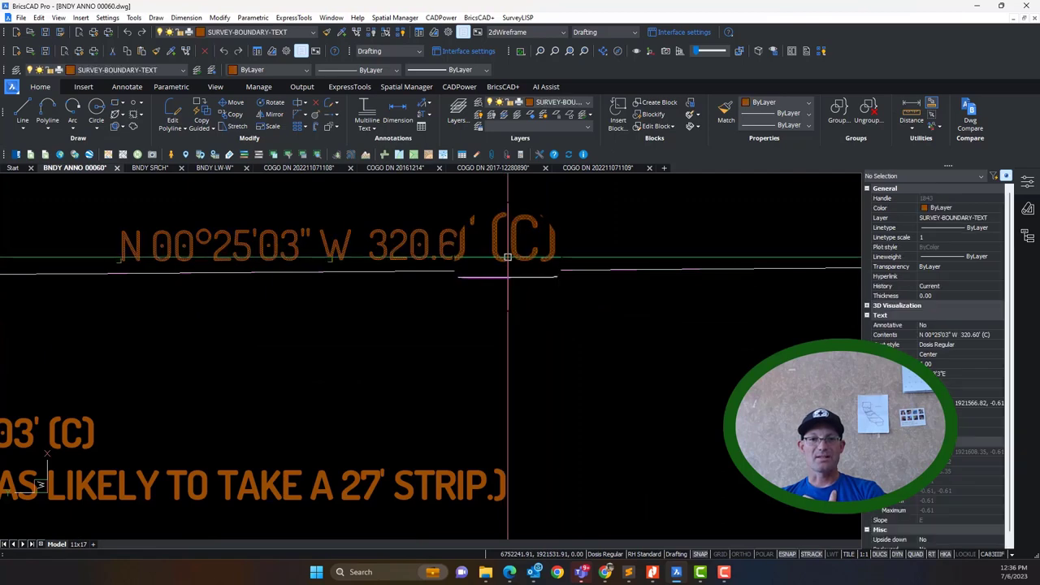
double_click(504, 258)
left_click(543, 261)
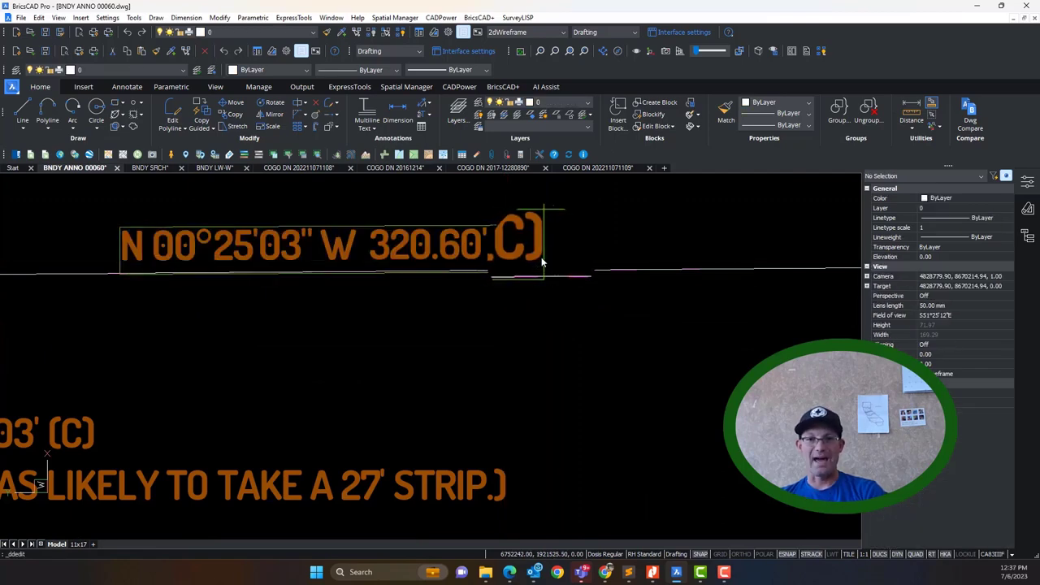
type("320.")
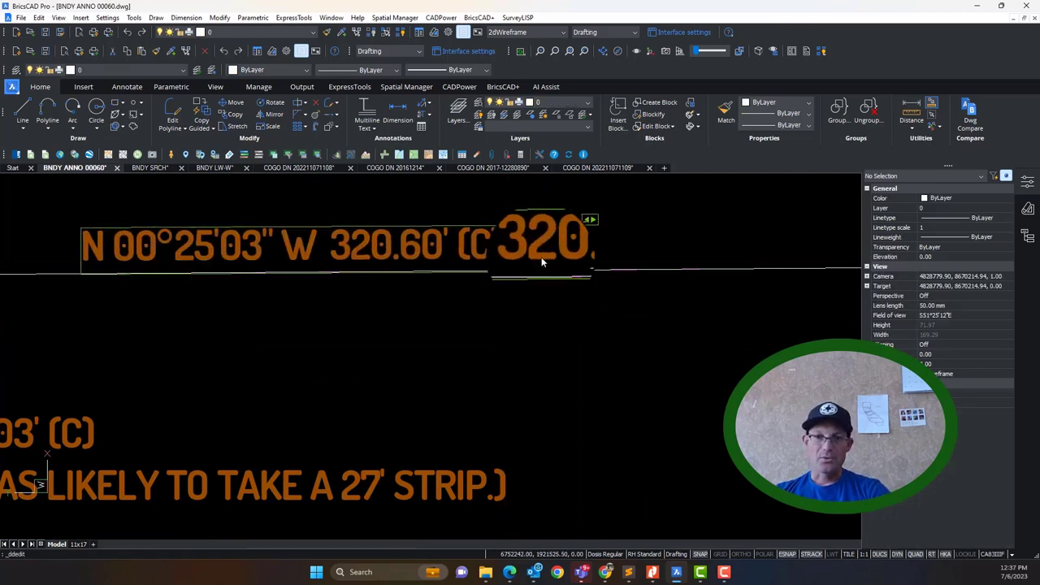
type("78'(")
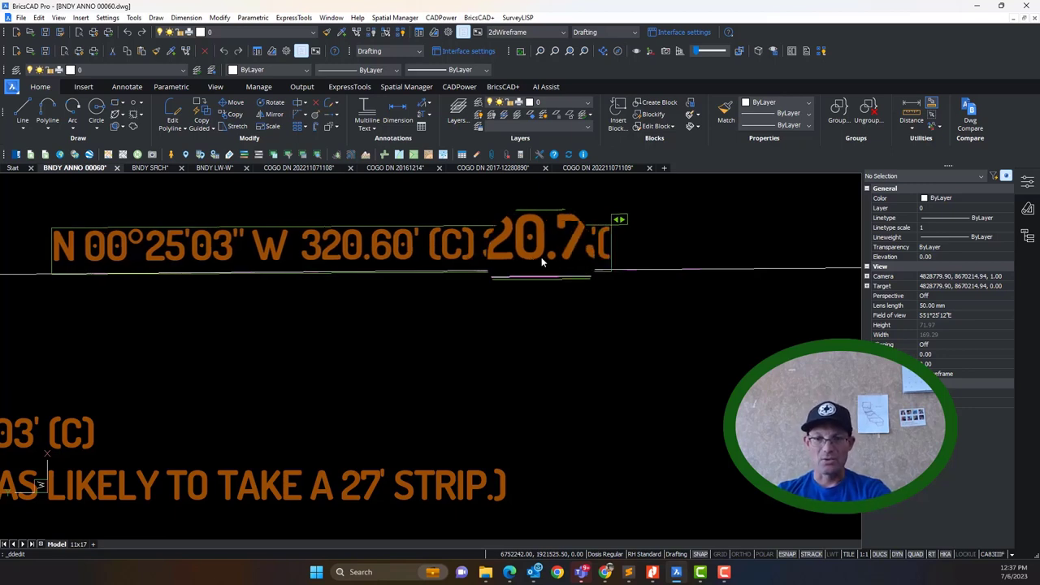
type("R")
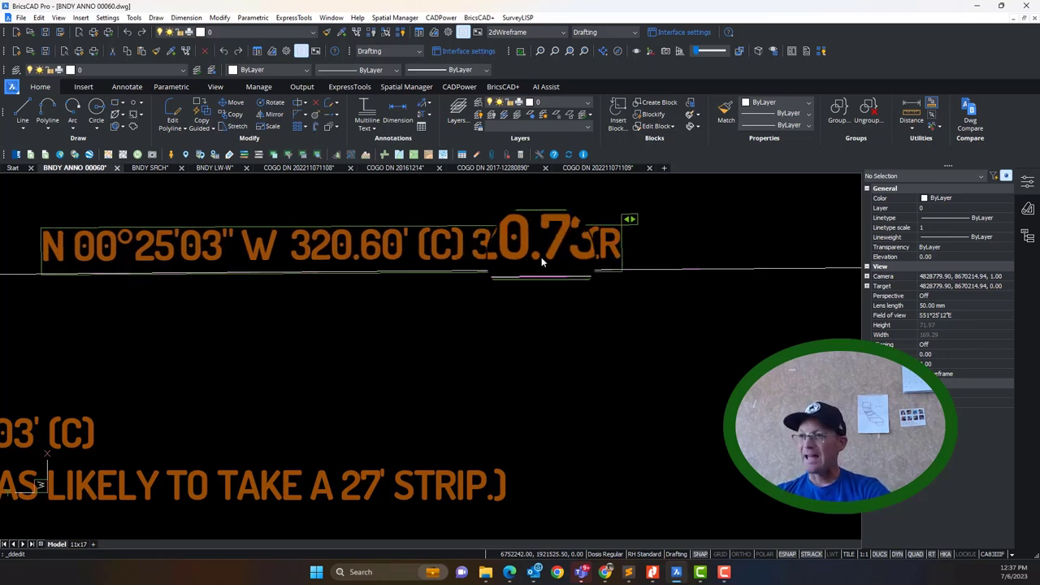
type("6")
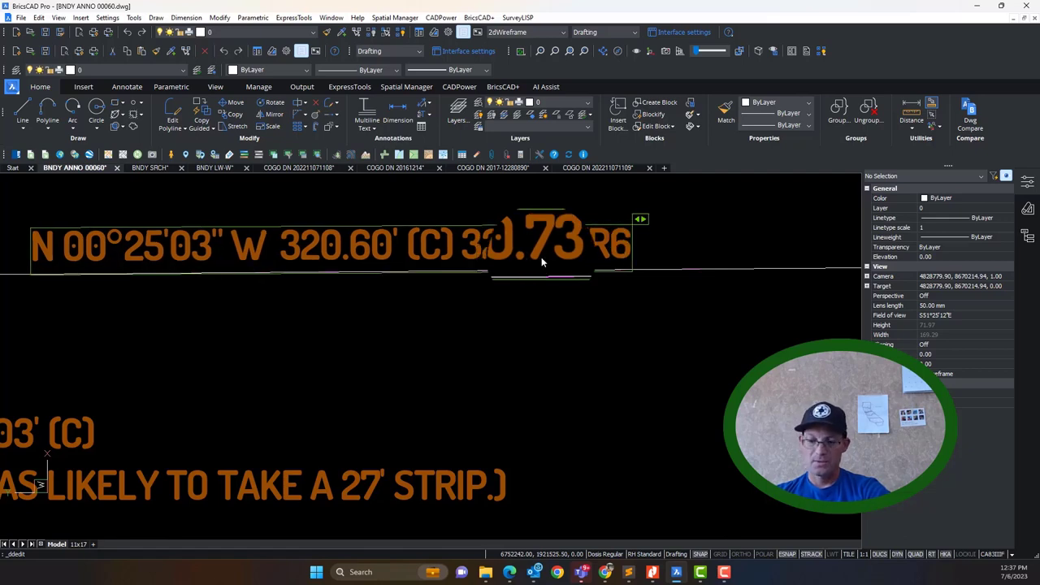
type(")")
key("Return")
scroll(663, 387, "down", 8)
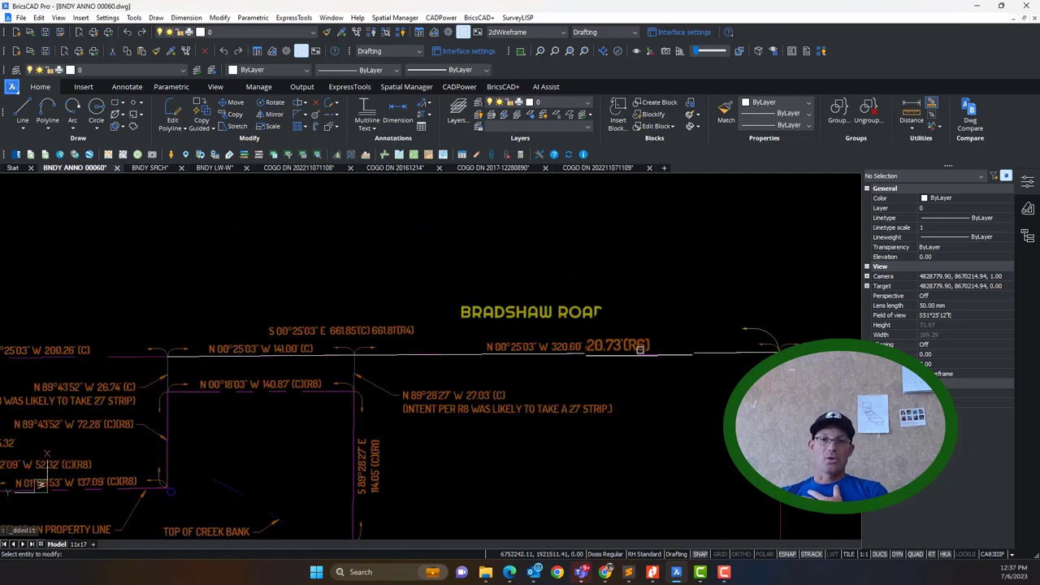
scroll(670, 287, "up", 3)
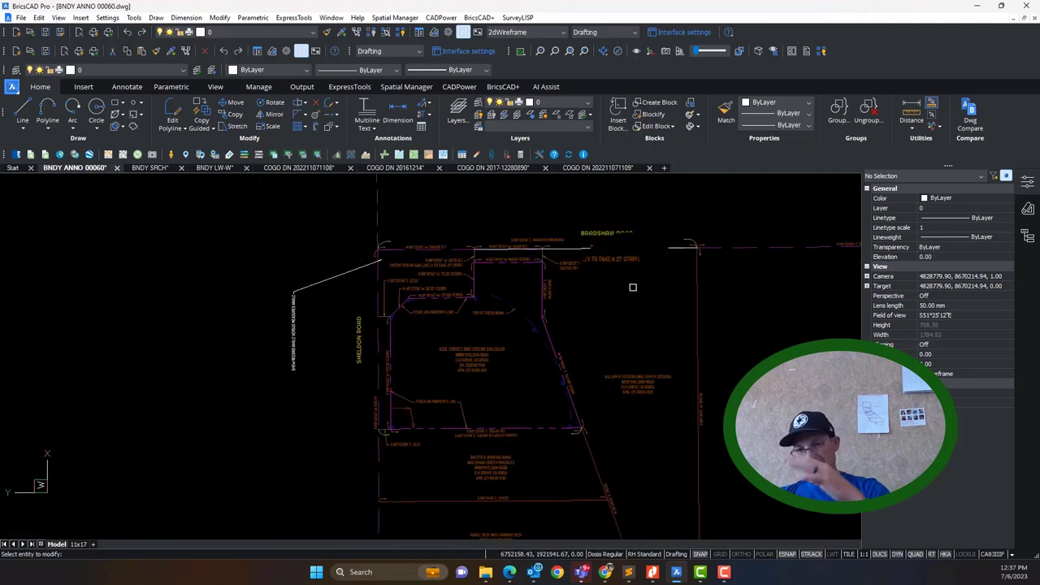
key("Escape")
Step: Delete the white 320.60' line overlying the boundary beneath the edited Bradshaw Road label
left_click(614, 248)
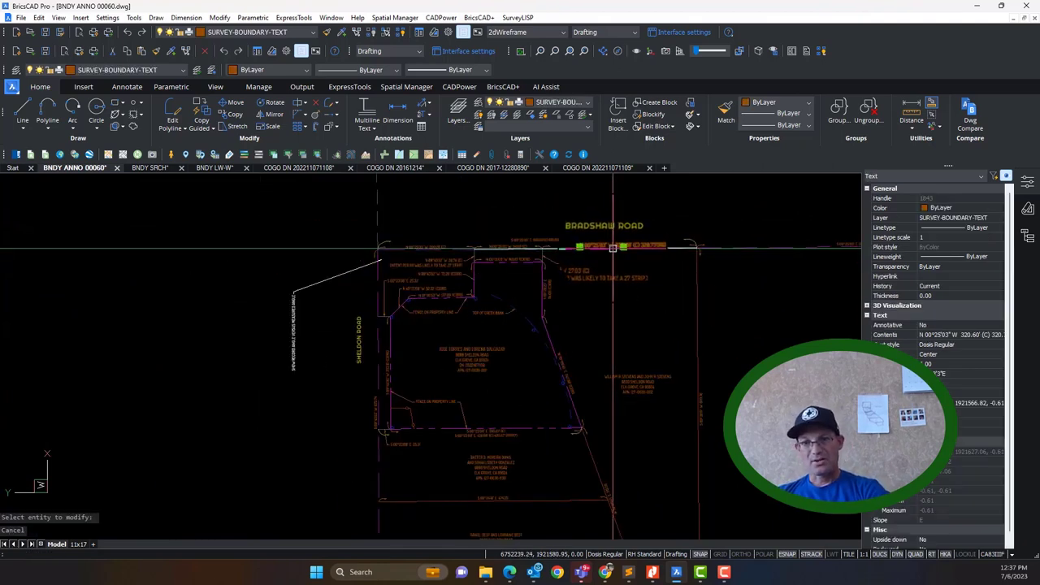
scroll(665, 280, "up", 2)
key("Escape")
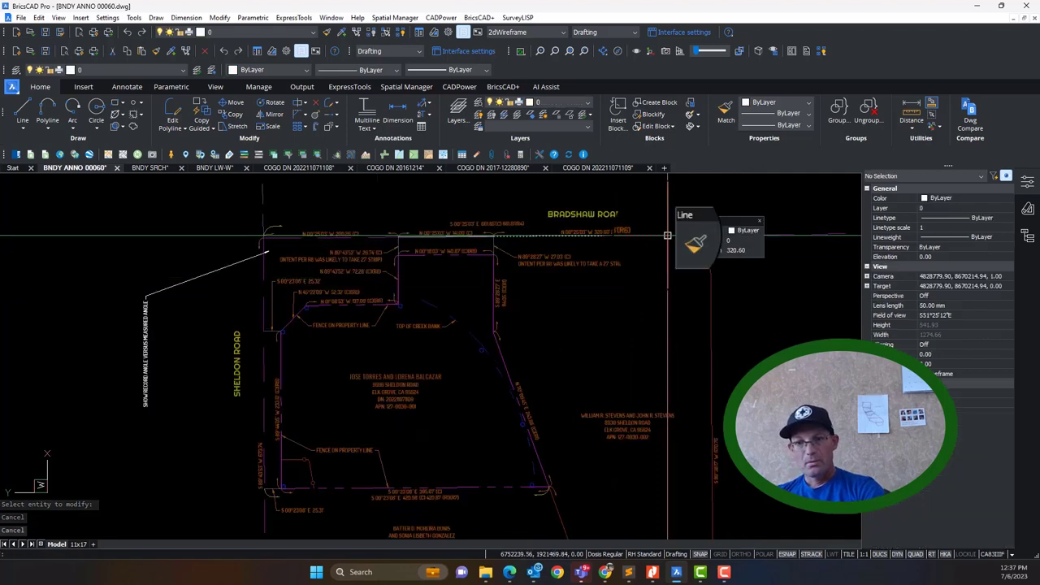
left_click(667, 235)
key("Delete")
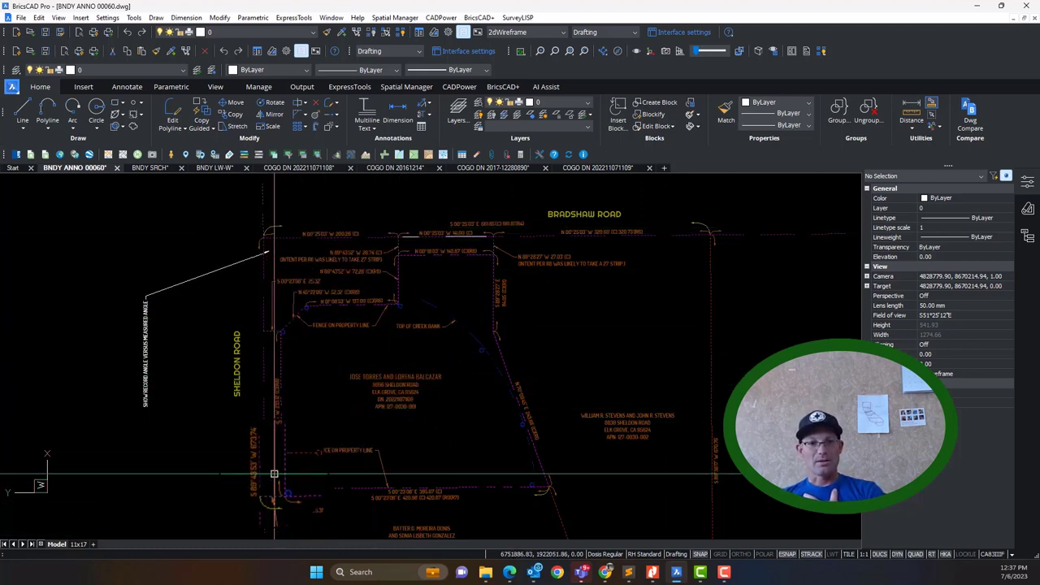
Step: Check the parcels along Bradshaw Road on parcel map 67-PM-015 in Nitro Pro, and return to BNDY ANNO 00060 in BricsCAD
key("ctrl")
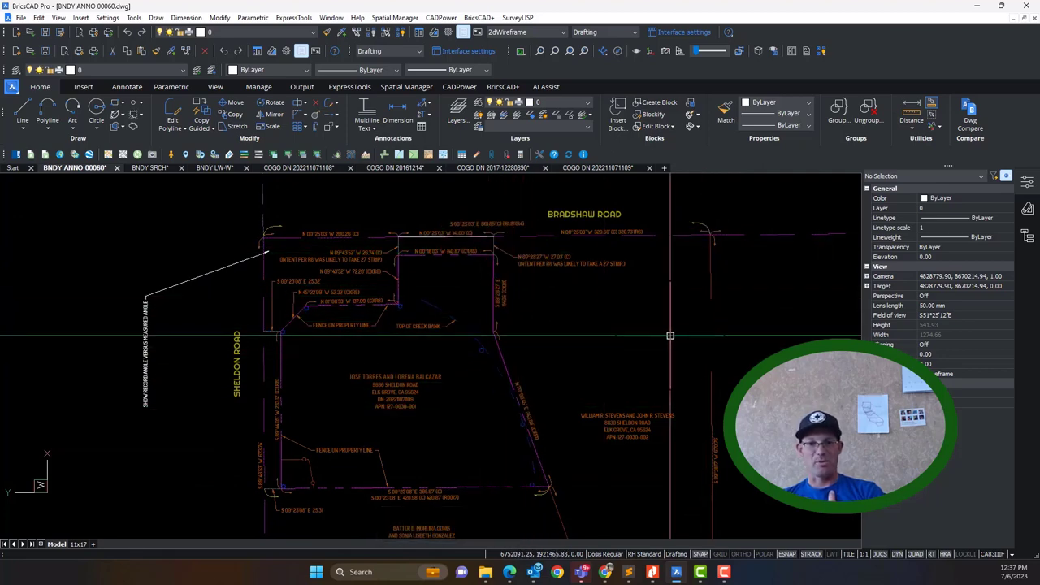
scroll(670, 336, "down", 3)
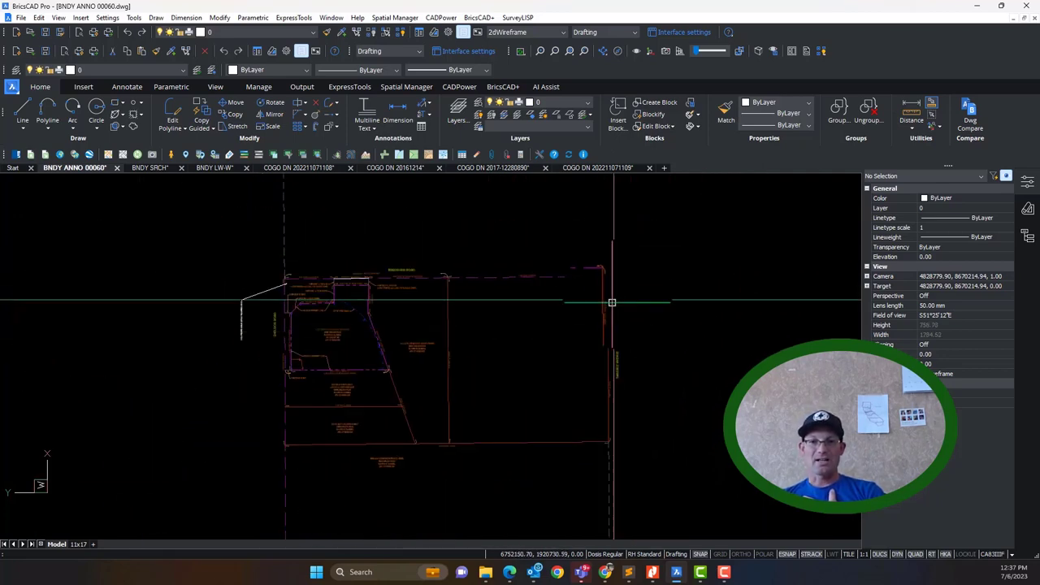
scroll(244, 293, "up", 3)
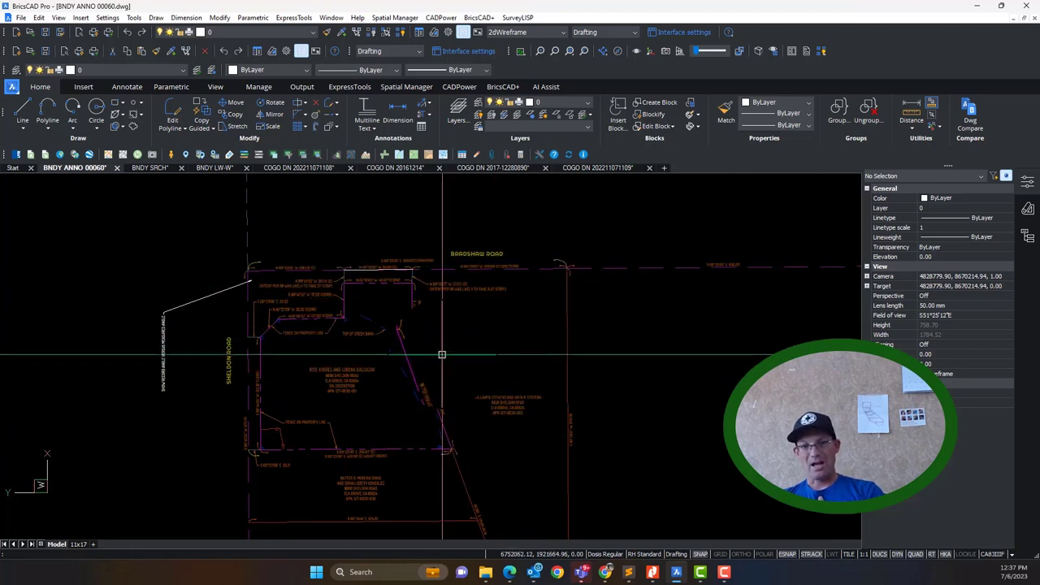
scroll(472, 346, "up", 3)
scroll(578, 366, "down", 5)
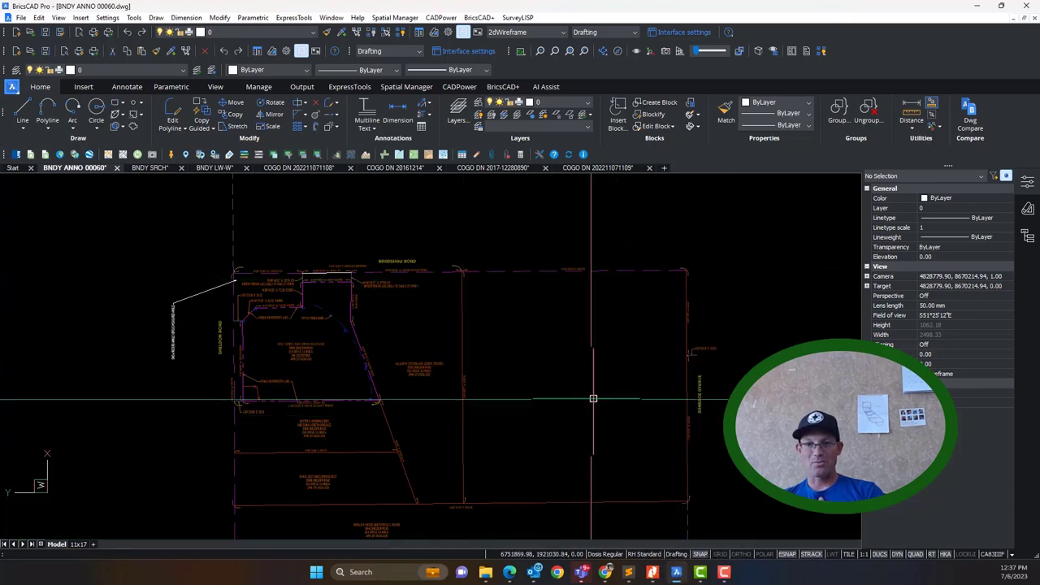
left_click(652, 573)
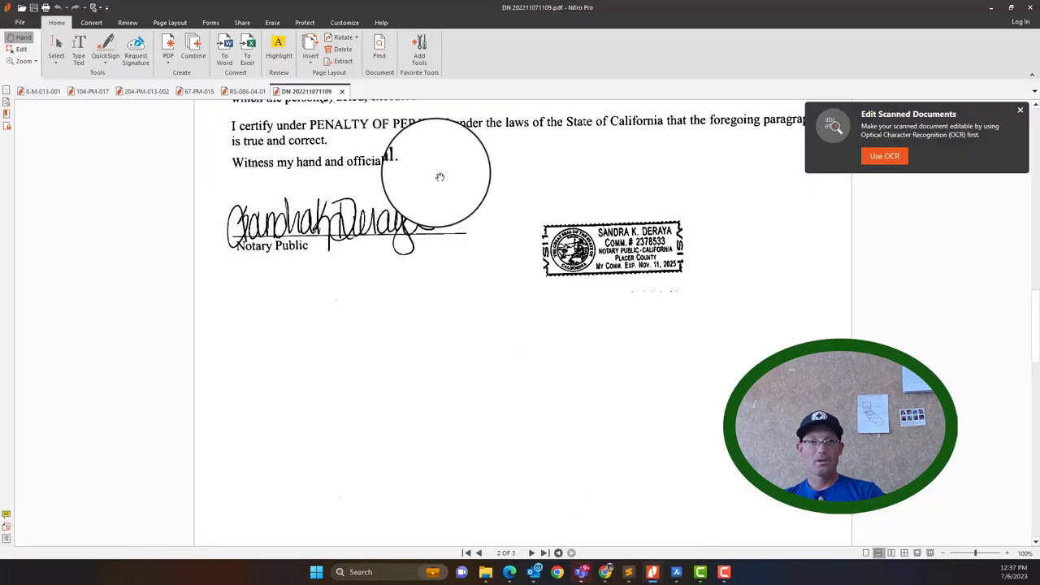
left_click(192, 92)
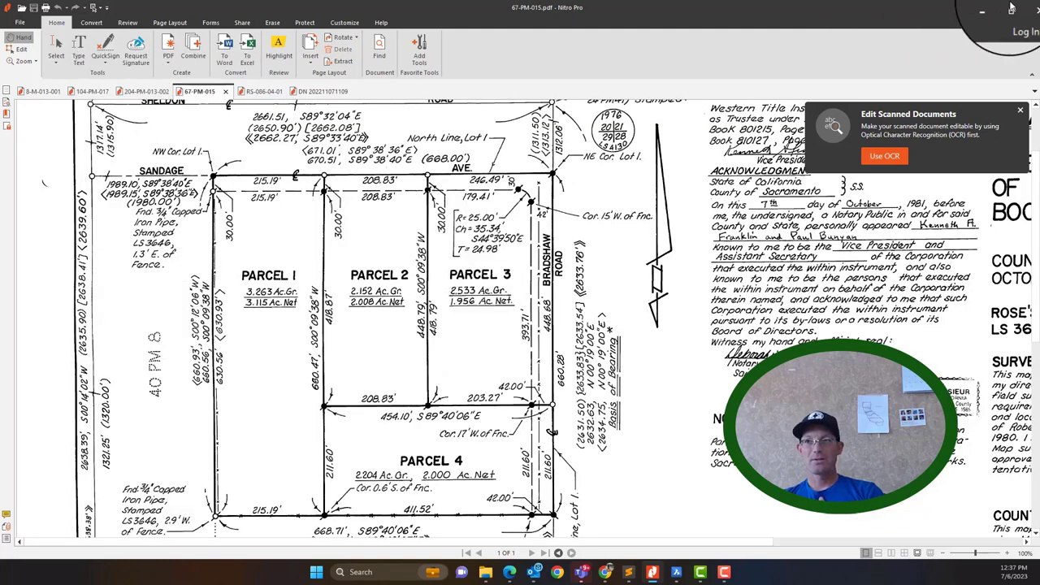
left_click(989, 15)
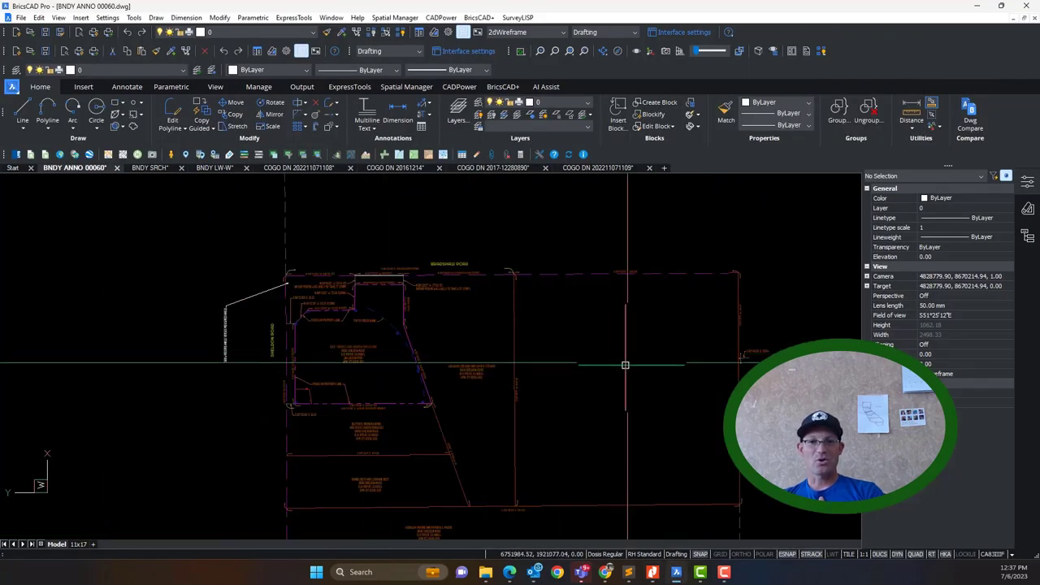
Step: Review the bearing and distance labels around the corner parcel at Sheldon Road and Bradshaw Road and its adjoining parcels
scroll(309, 268, "up", 8)
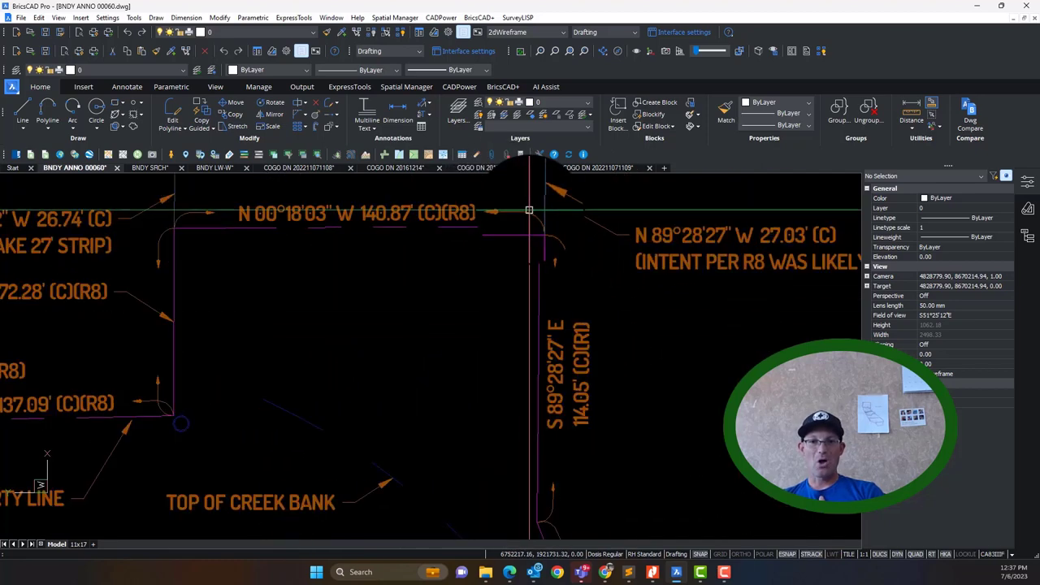
scroll(532, 219, "down", 3)
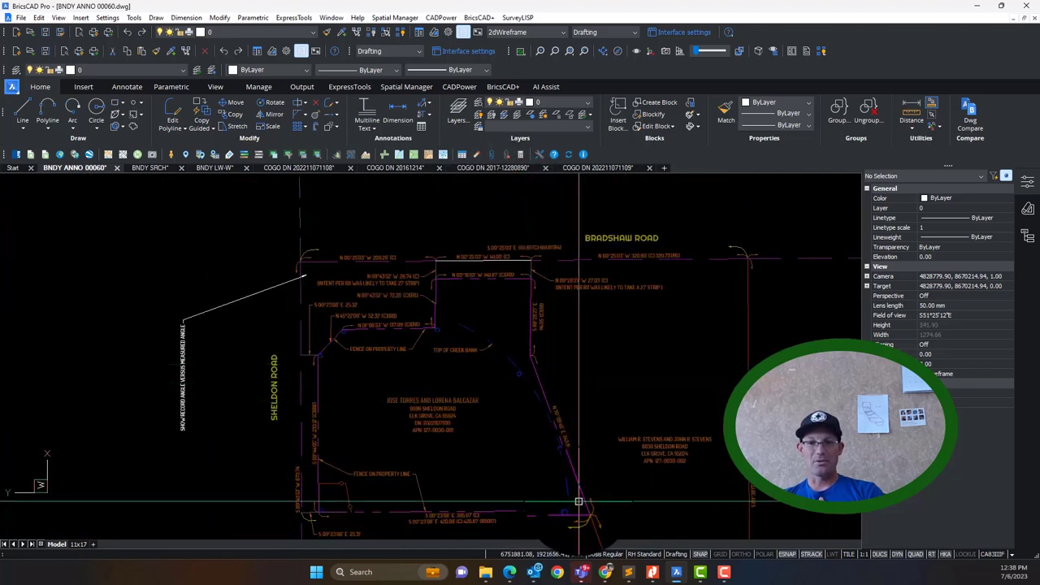
scroll(453, 367, "down", 3)
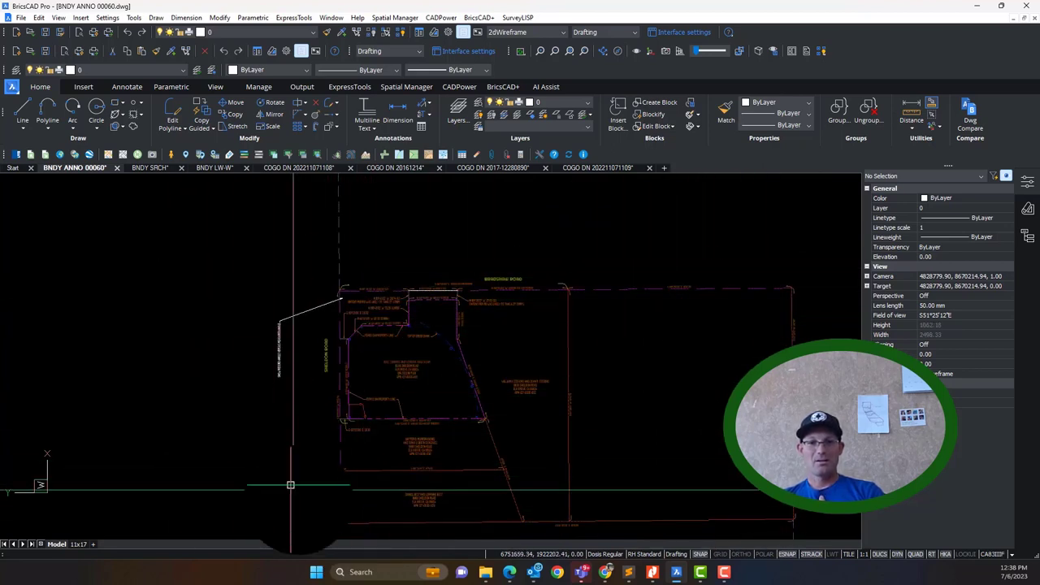
scroll(384, 388, "up", 2)
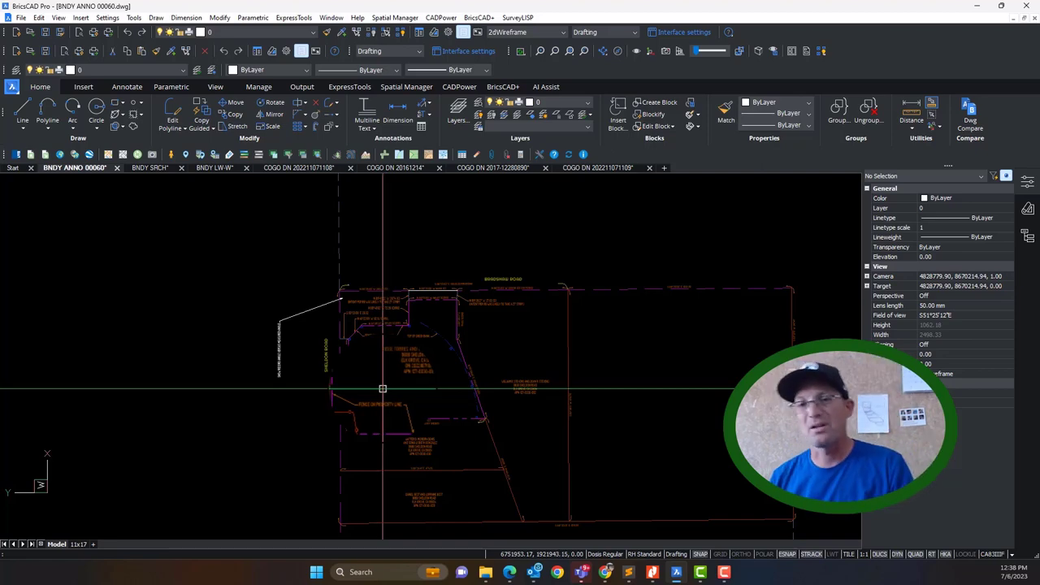
scroll(382, 389, "up", 4)
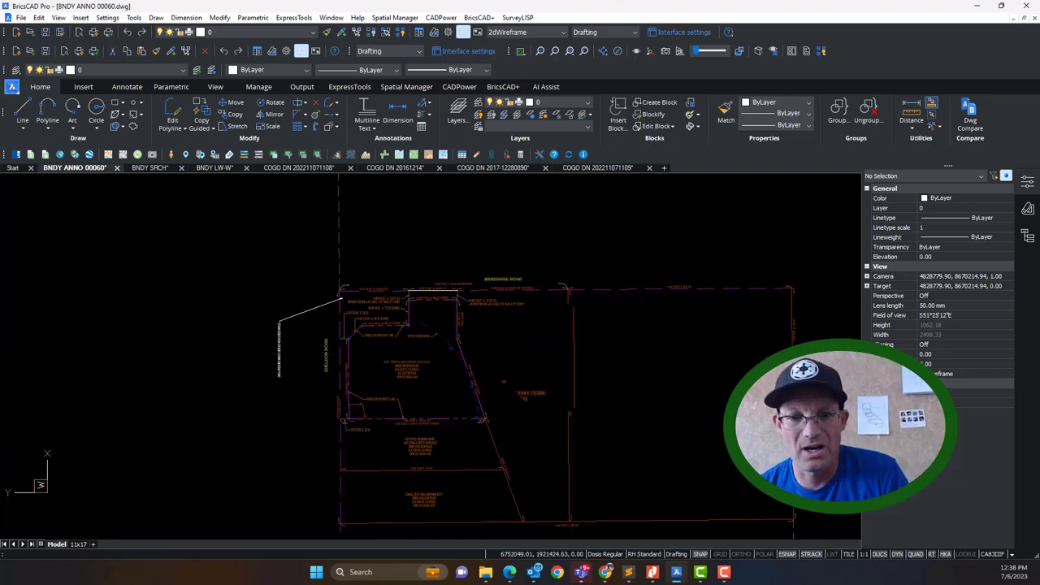
scroll(178, 356, "up", 3)
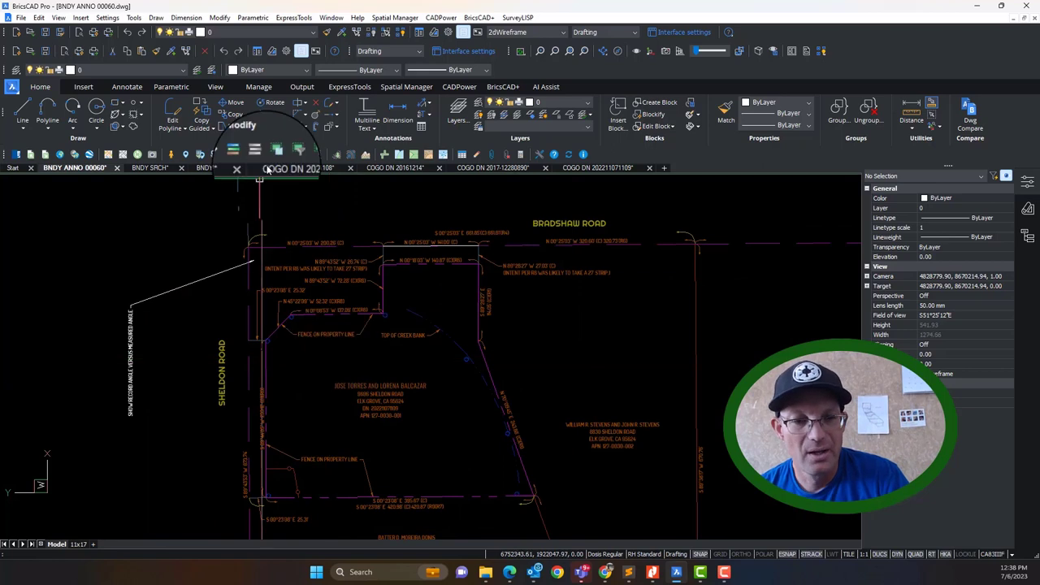
scroll(392, 396, "up", 2)
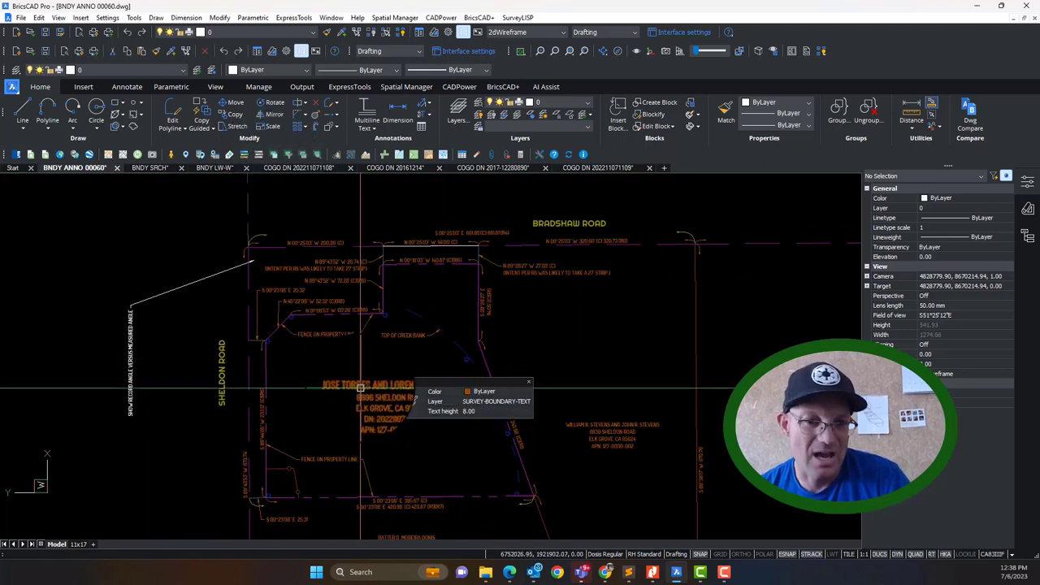
mouse_move(452, 436)
middle_mouse_down()
mouse_move(383, 378)
mouse_move(389, 397)
middle_mouse_up()
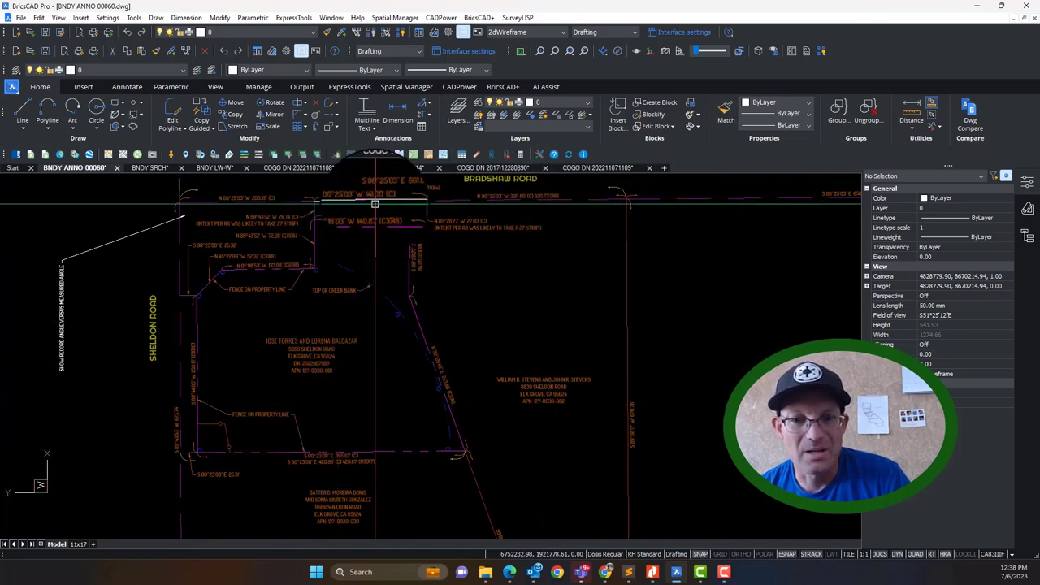
middle_click_drag(316, 328, 323, 375)
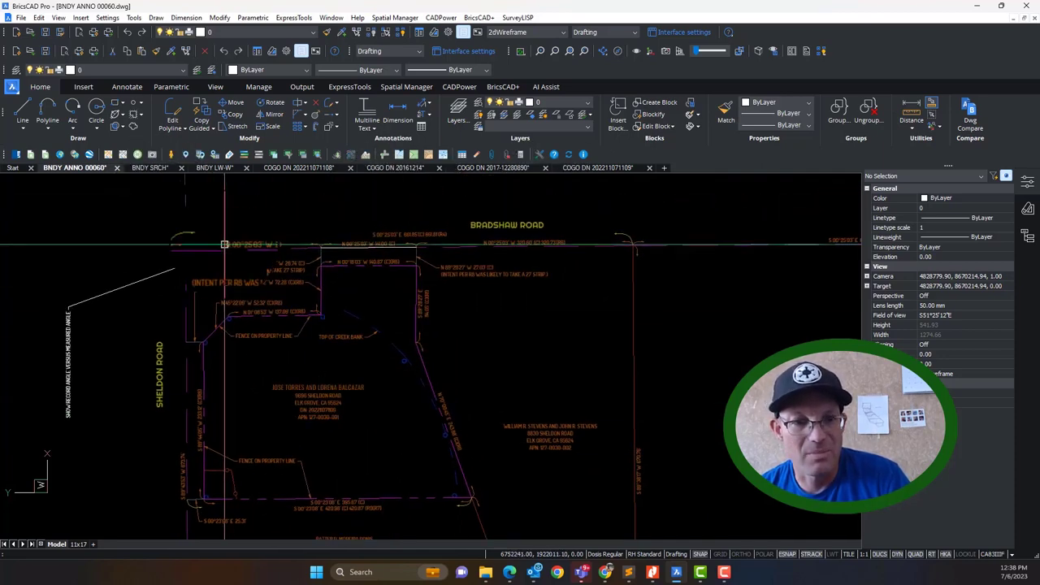
scroll(409, 418, "down", 4)
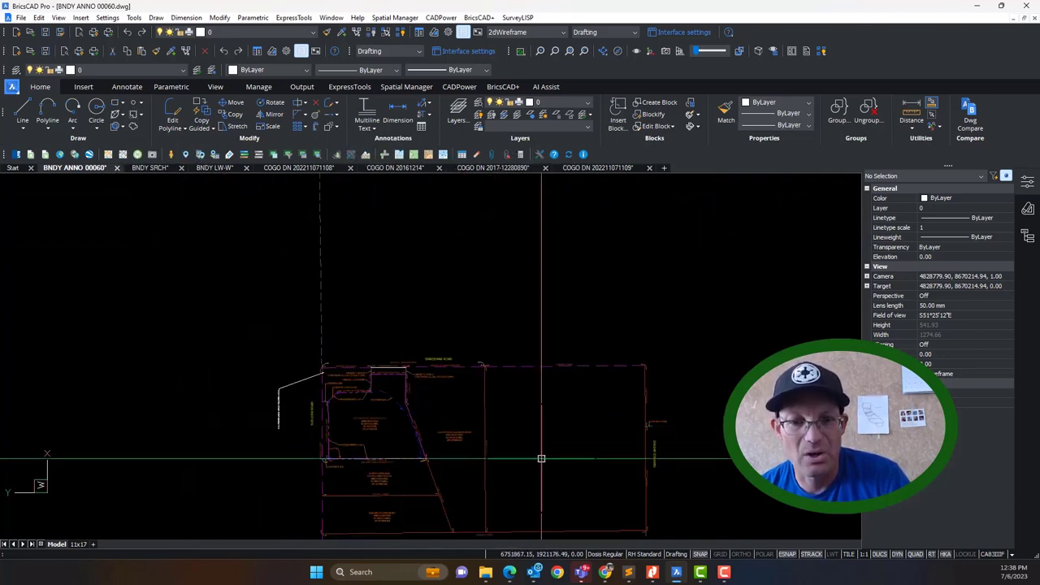
scroll(496, 351, "up", 3)
middle_click_drag(338, 362, 455, 393)
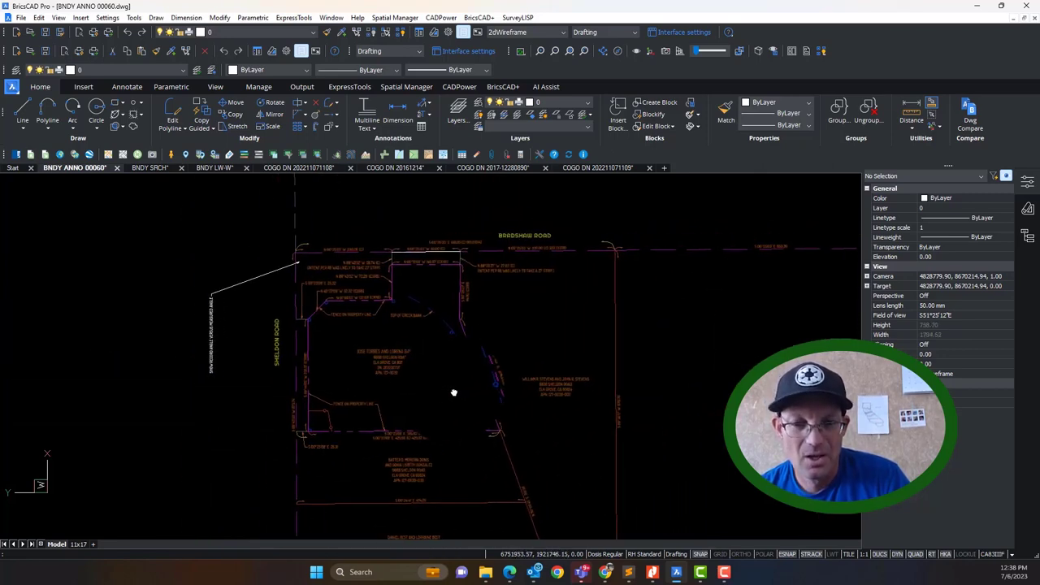
scroll(498, 383, "up", 2)
scroll(539, 385, "down", 3)
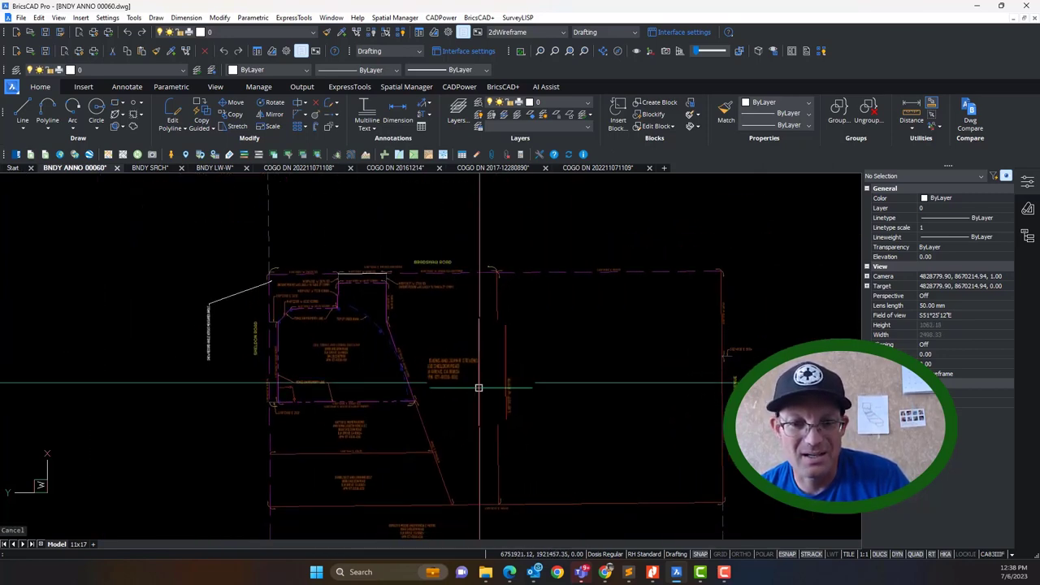
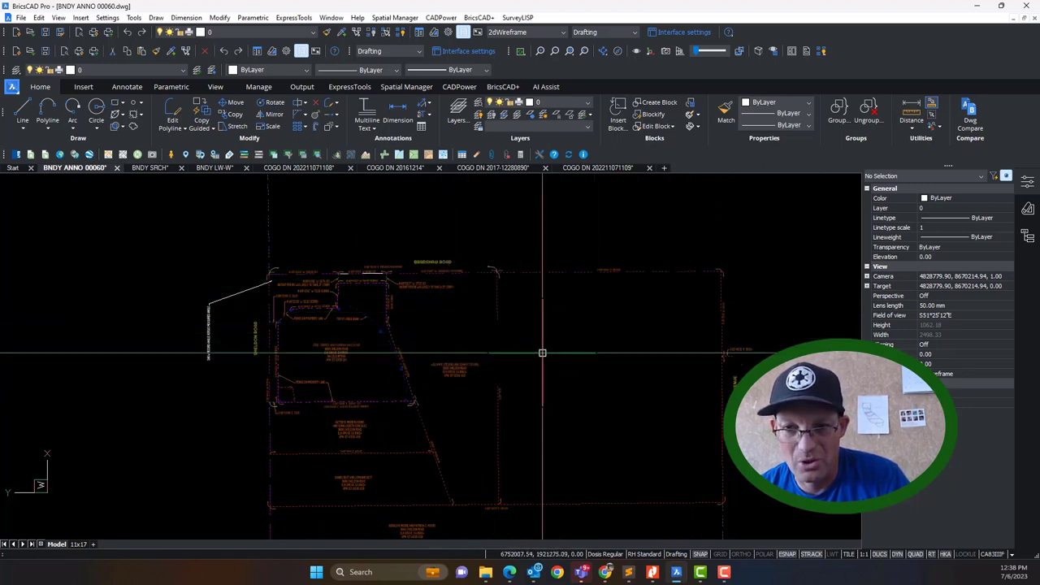
scroll(418, 348, "up", 2)
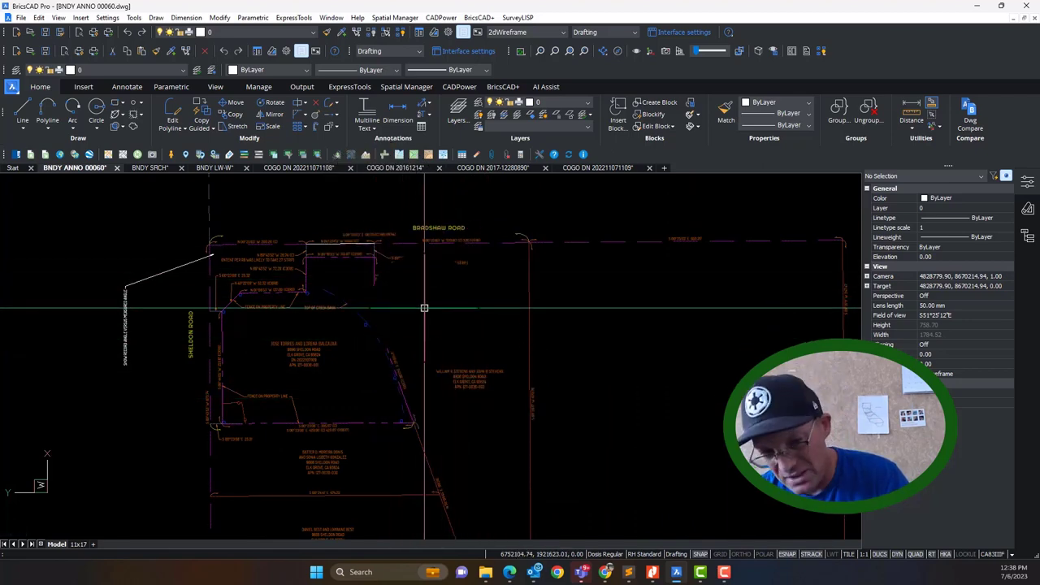
scroll(379, 268, "up", 2)
scroll(380, 245, "down", 2)
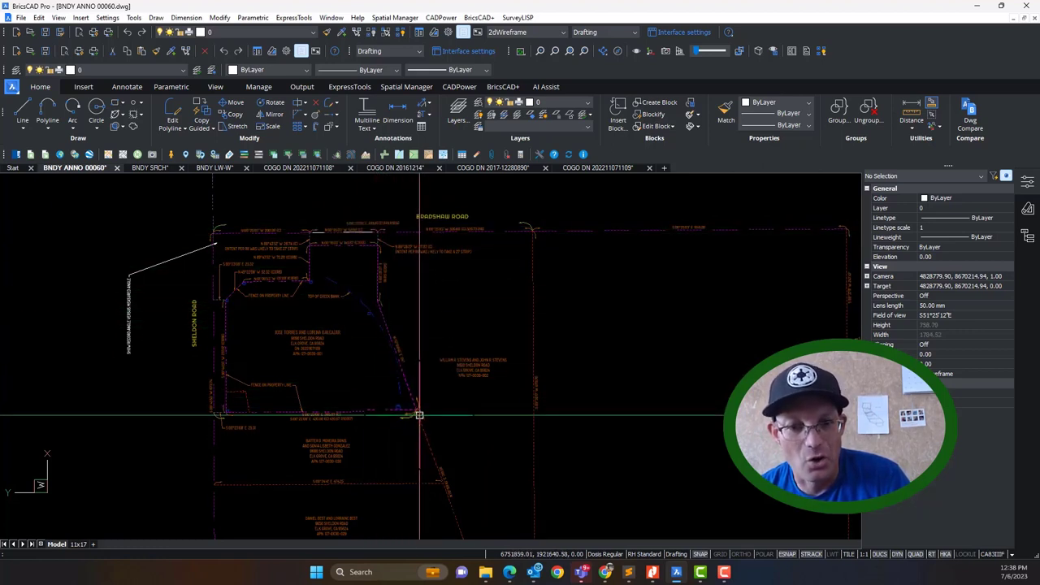
scroll(375, 329, "up", 3)
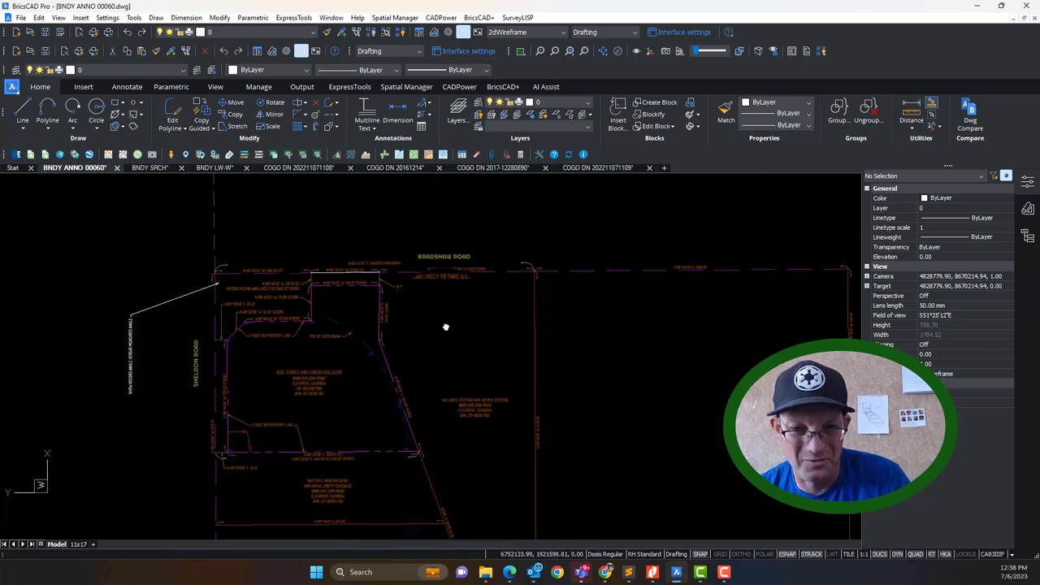
scroll(375, 329, "up", 2)
scroll(399, 300, "down", 4)
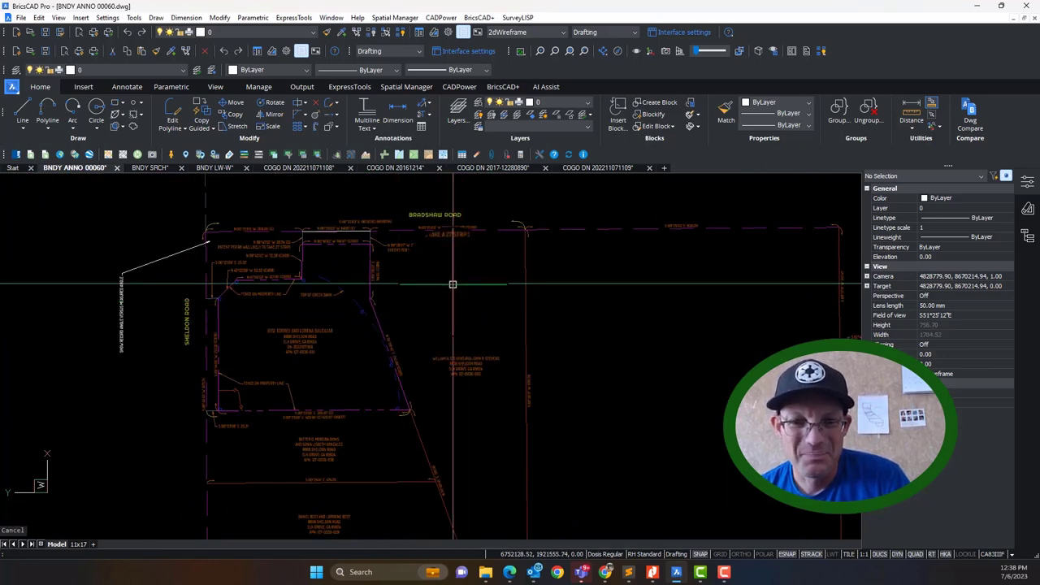
Step: Examine the bearing and distance labels along Bradshaw Road, from the Sheldon Road corner past the 320.60' (C) 320.73'(R6) label
scroll(431, 247, "up", 3)
middle_click_drag(473, 294, 530, 358)
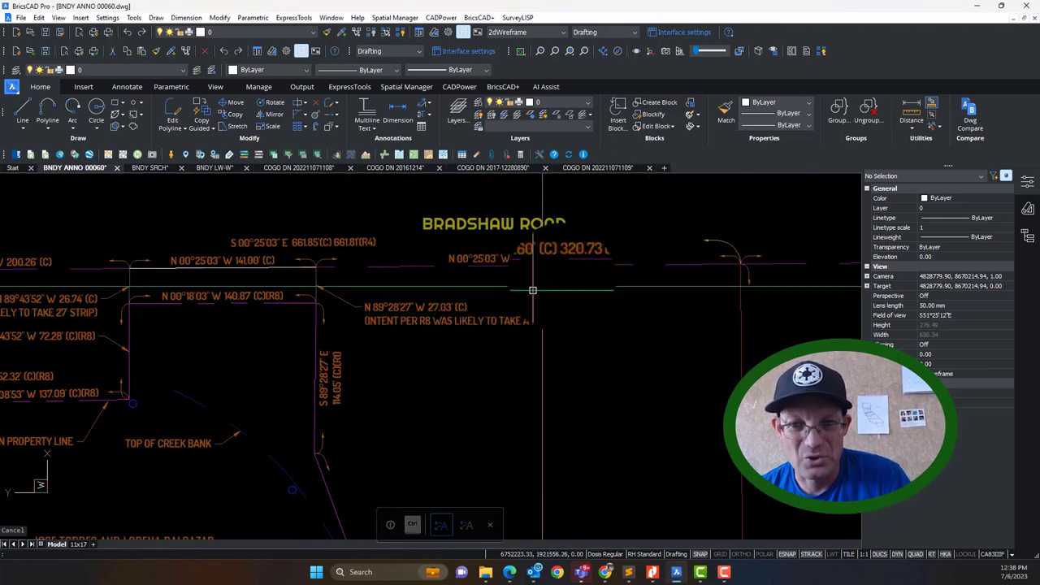
scroll(573, 276, "up", 2)
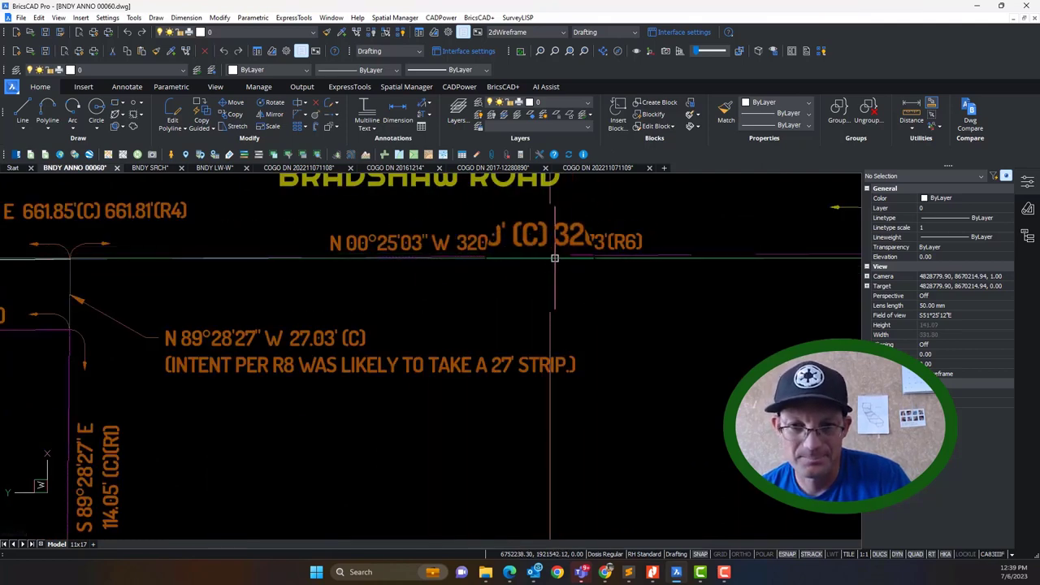
scroll(499, 253, "down", 3)
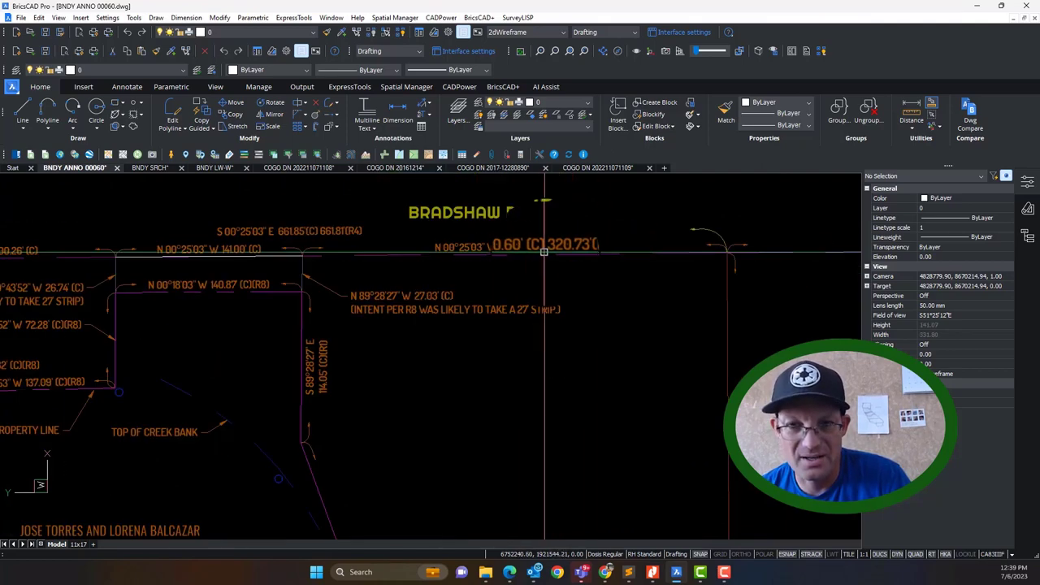
scroll(529, 258, "up", 2)
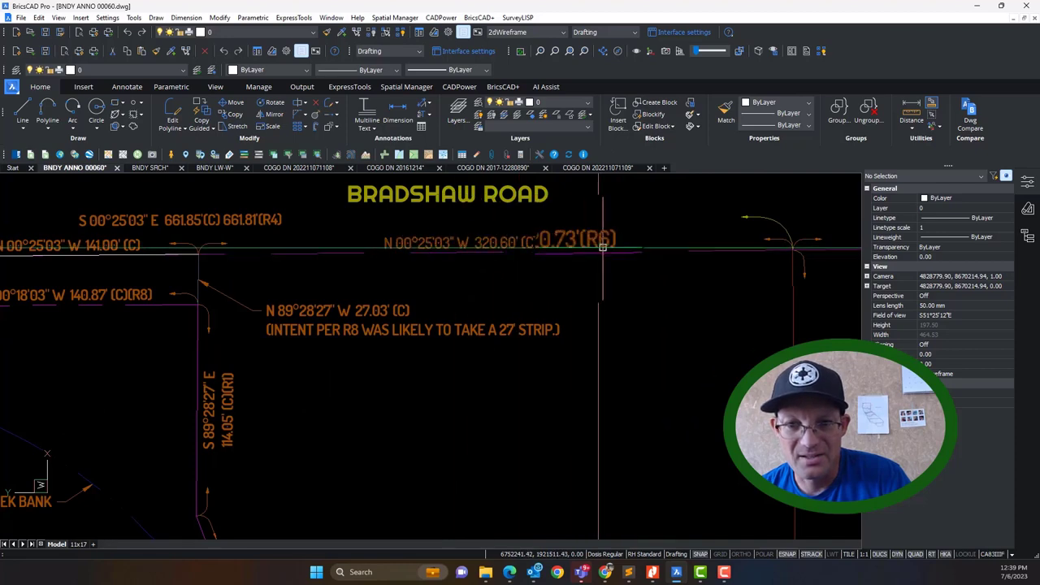
scroll(731, 367, "down", 4)
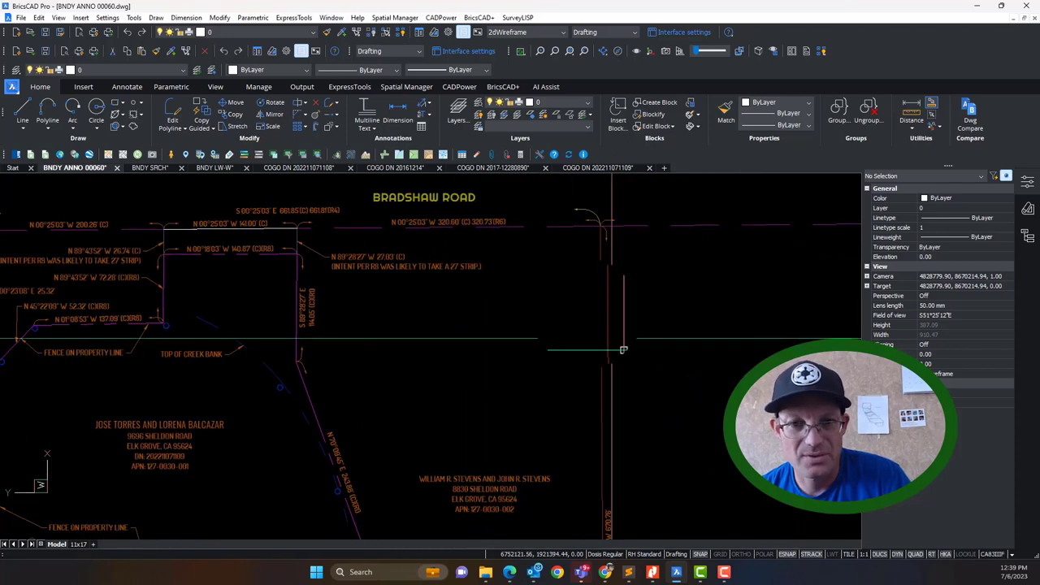
scroll(622, 349, "up", 5)
scroll(443, 223, "down", 3)
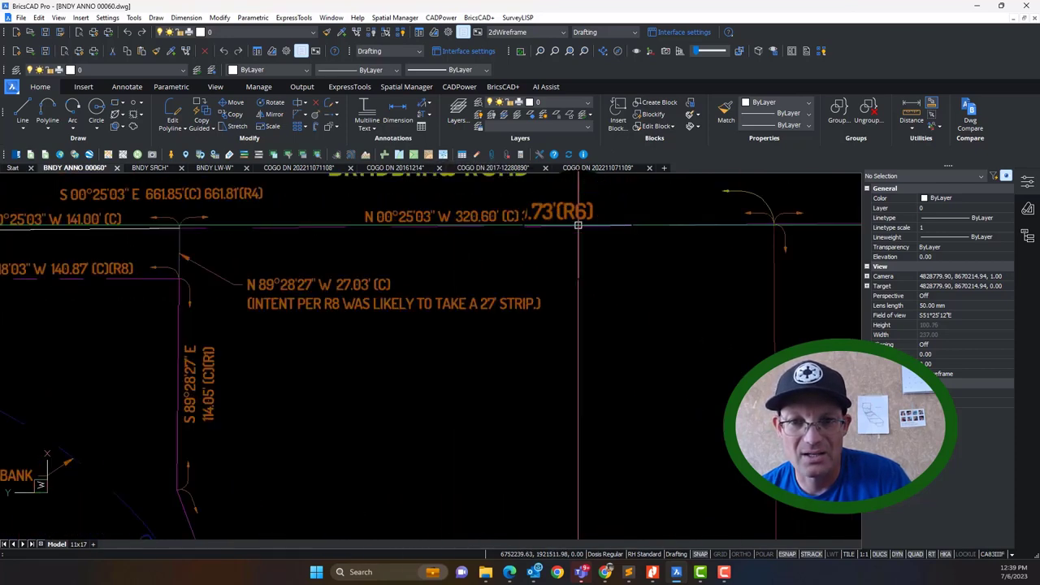
scroll(613, 224, "down", 2)
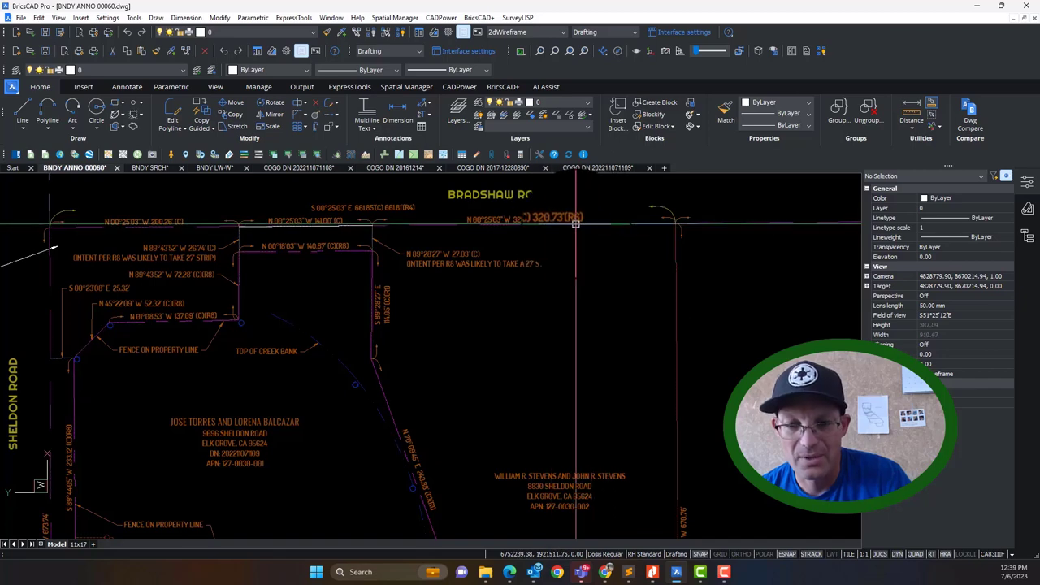
scroll(583, 443, "down", 3)
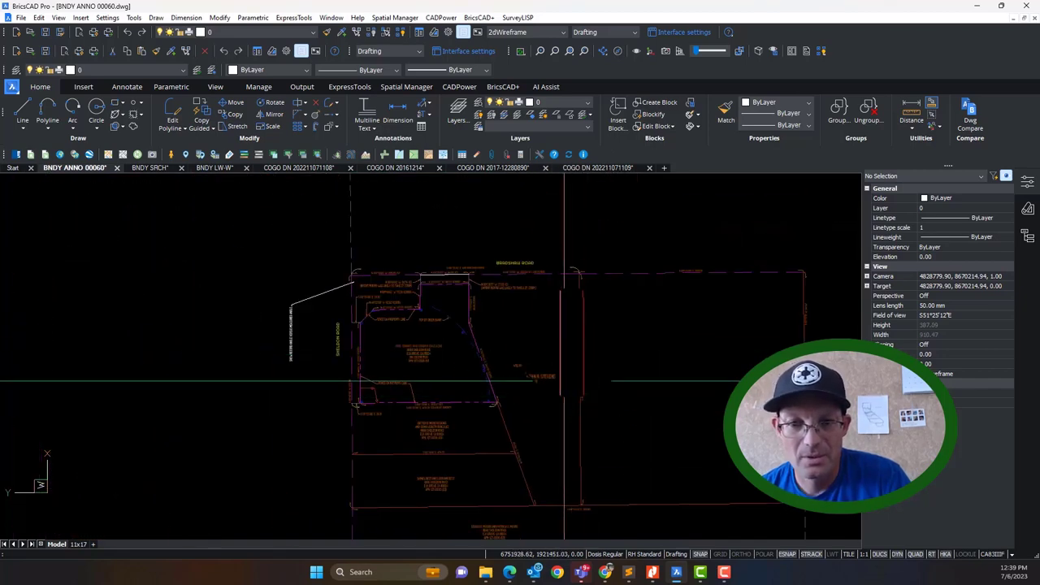
scroll(545, 297, "up", 5)
scroll(503, 274, "down", 3)
scroll(537, 246, "up", 2)
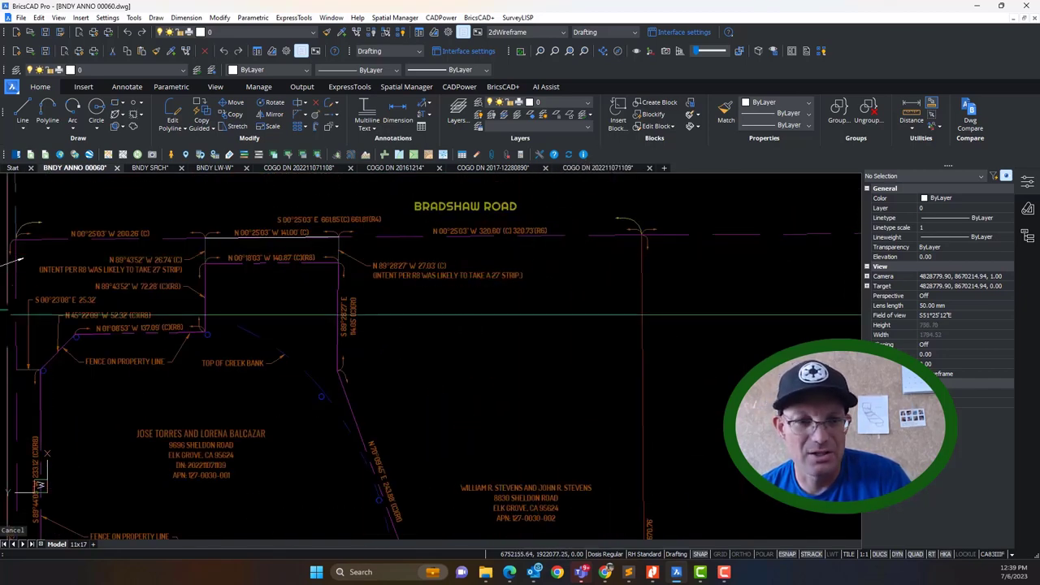
scroll(138, 291, "down", 4)
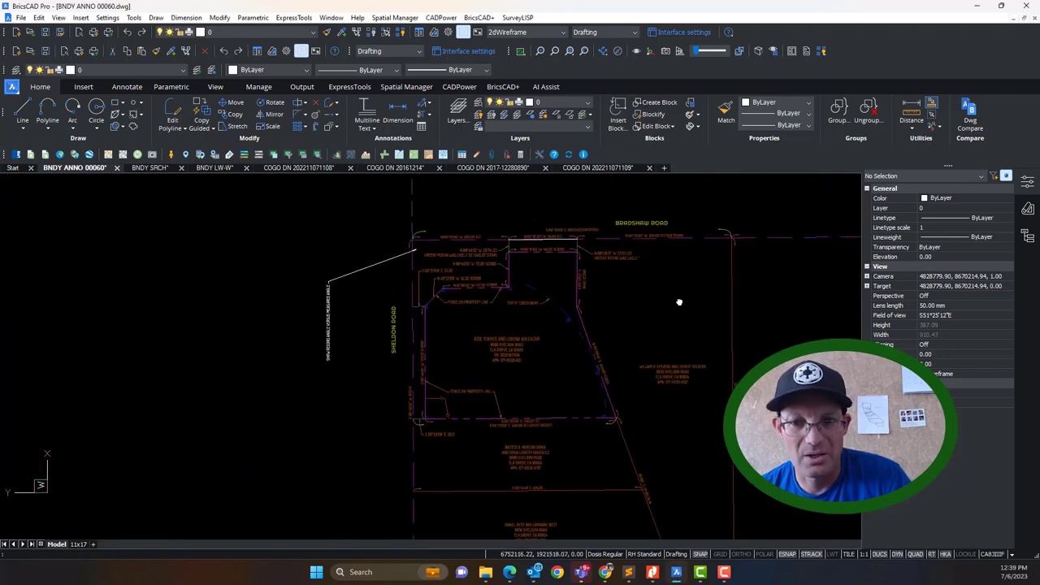
Step: Delete the white 141.00' line on layer 0 that overlies the boundary along Bradshaw Road
scroll(678, 301, "up", 1)
scroll(529, 236, "up", 4)
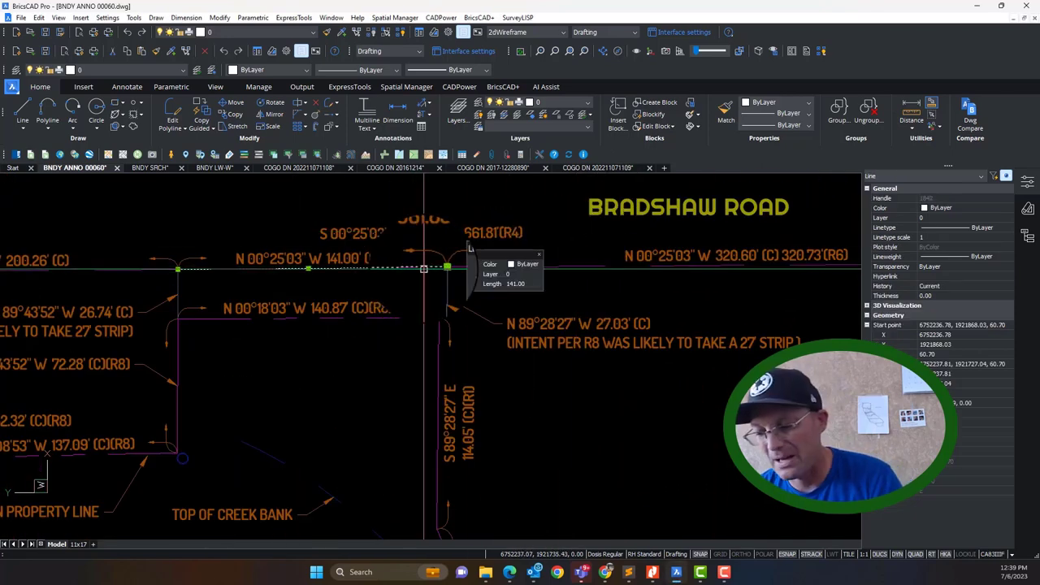
scroll(649, 282, "down", 5)
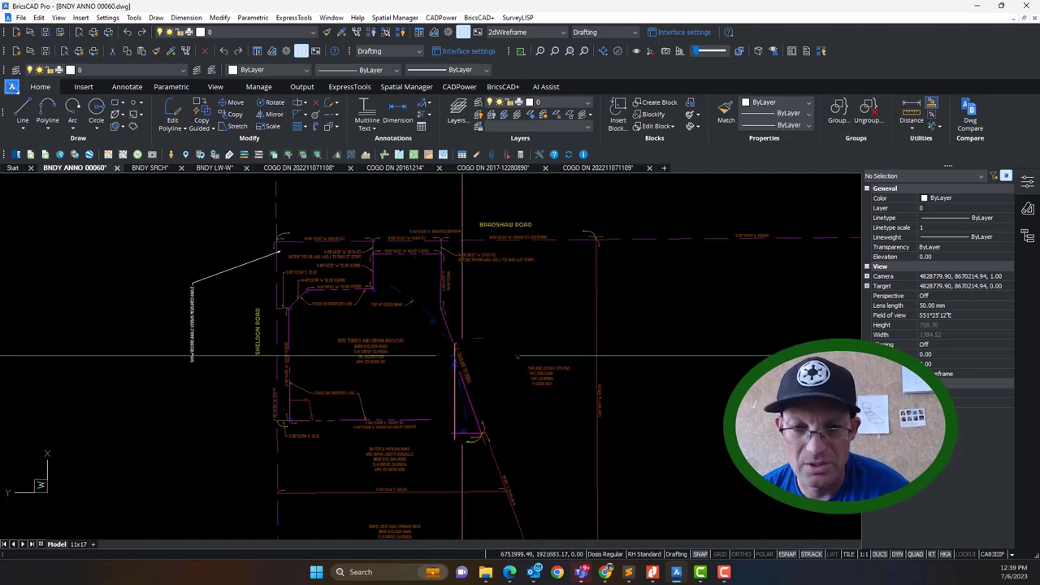
Step: Examine the 320.60' (C) 320.73'(R6) label and the parcel line junctions along the S 00°33'29" E 1313.36' rear boundary
scroll(462, 355, "up", 5)
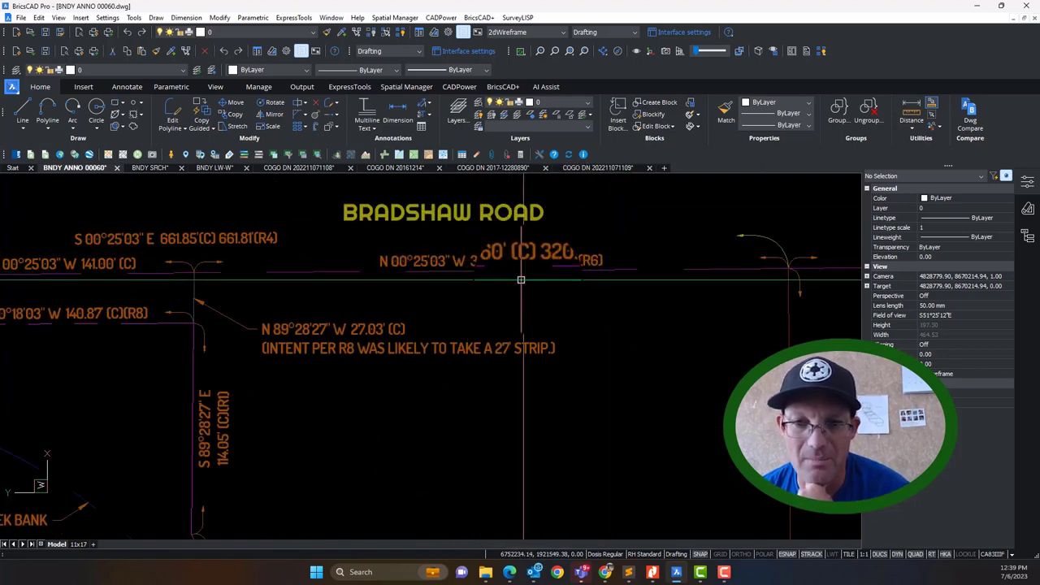
scroll(521, 279, "up", 3)
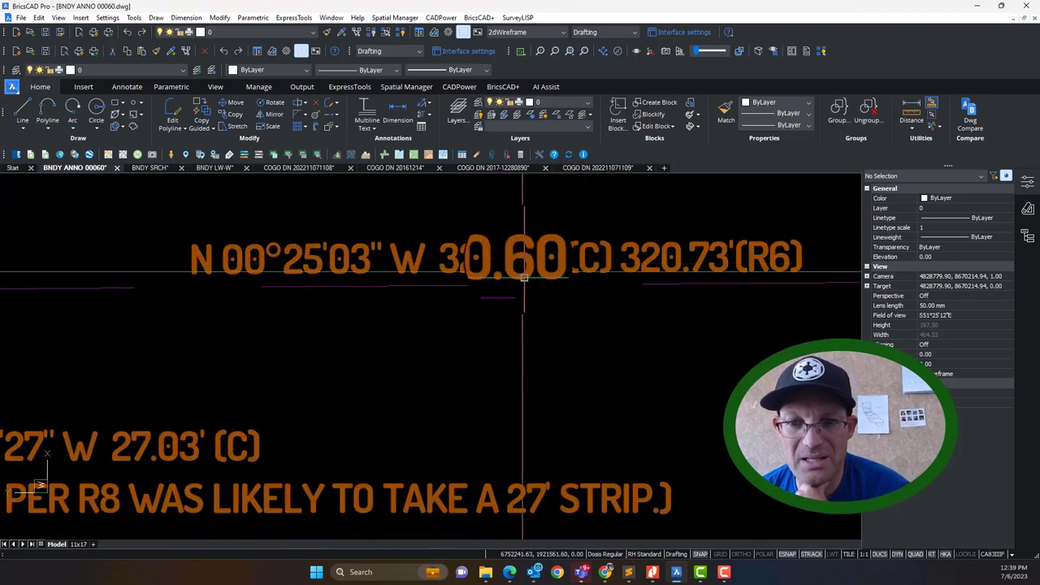
scroll(493, 269, "down", 1)
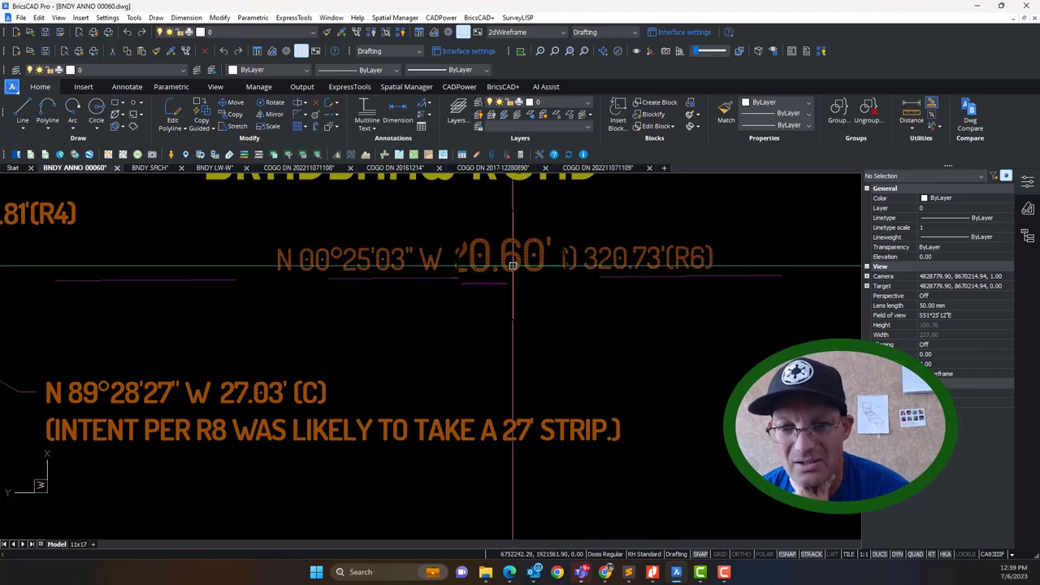
scroll(629, 281, "down", 3)
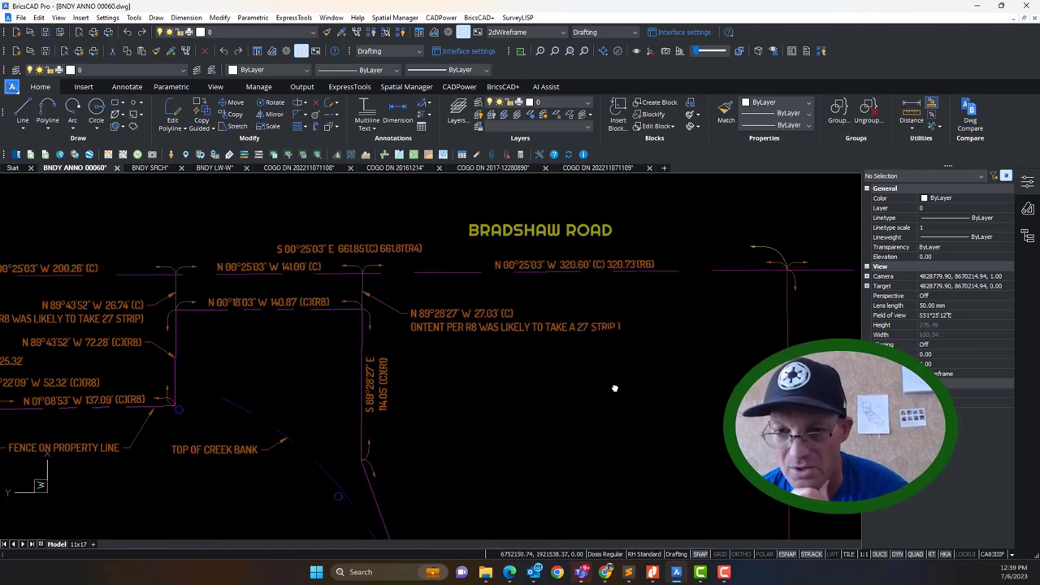
middle_click_drag(615, 389, 555, 213)
scroll(555, 213, "down", 3)
middle_click_drag(572, 362, 564, 324)
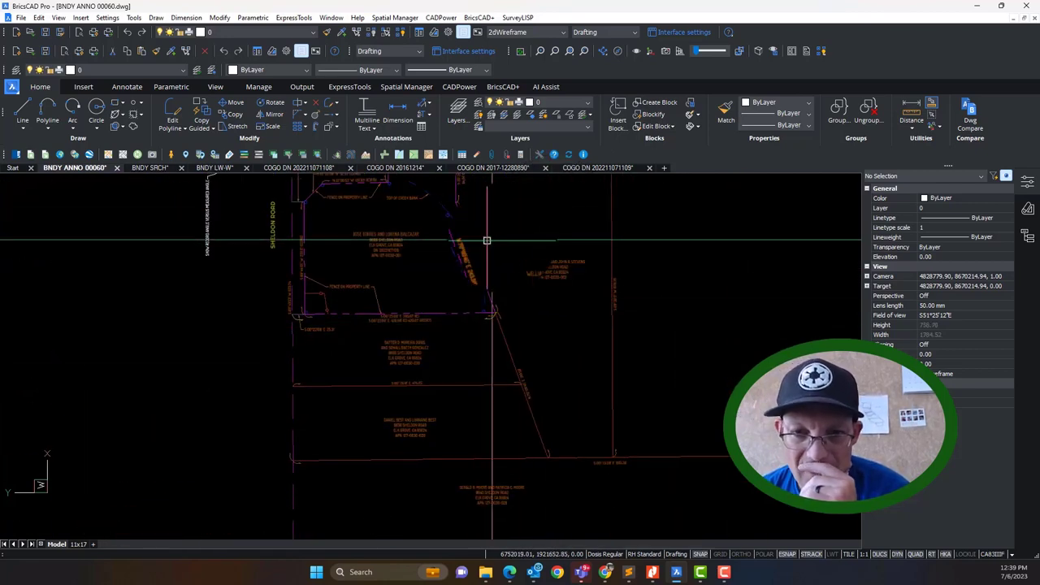
scroll(486, 241, "up", 5)
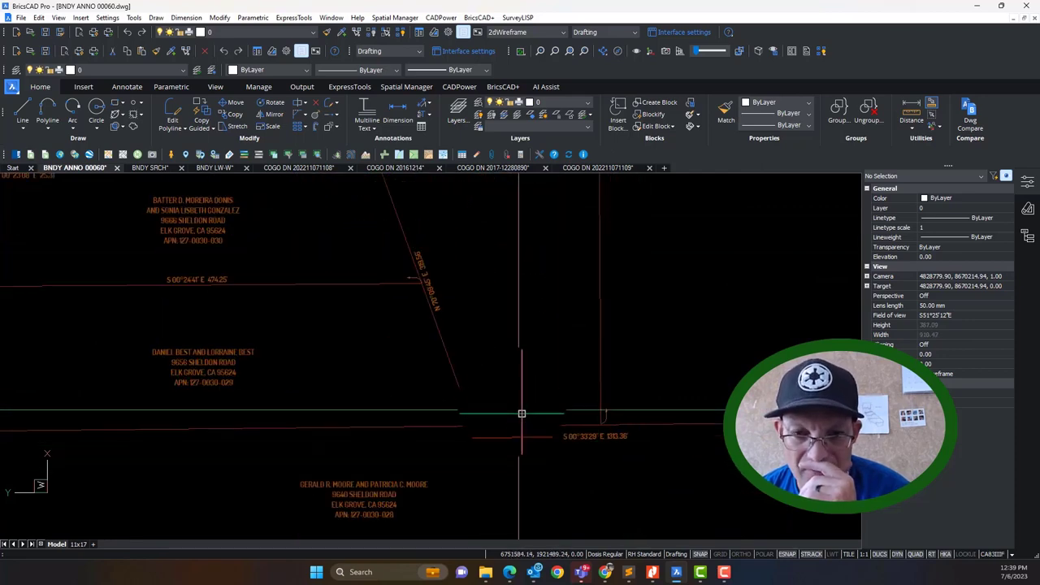
scroll(479, 295, "down", 3)
scroll(520, 390, "up", 6)
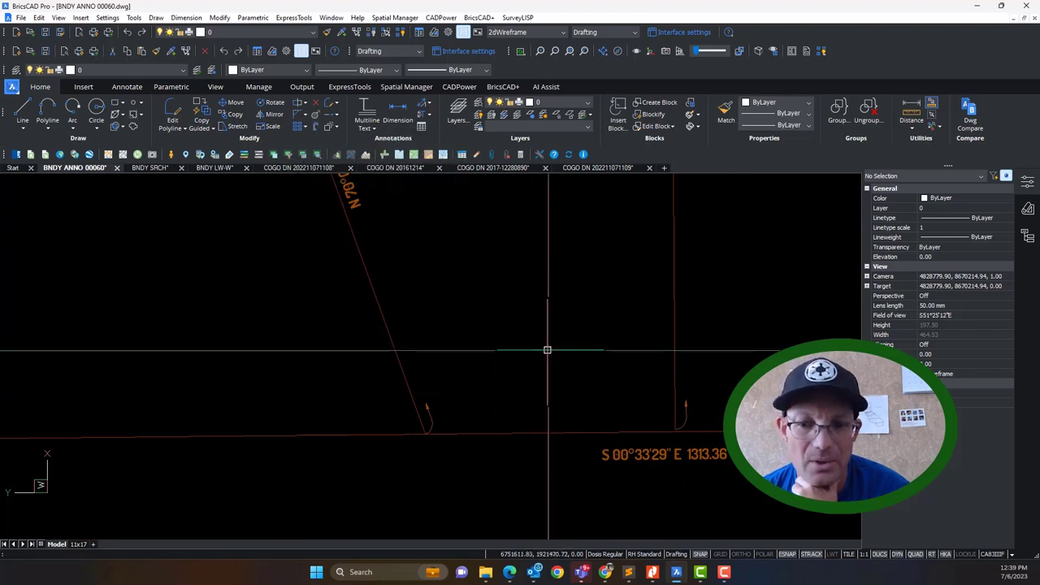
scroll(547, 351, "up", 3)
scroll(539, 395, "down", 5)
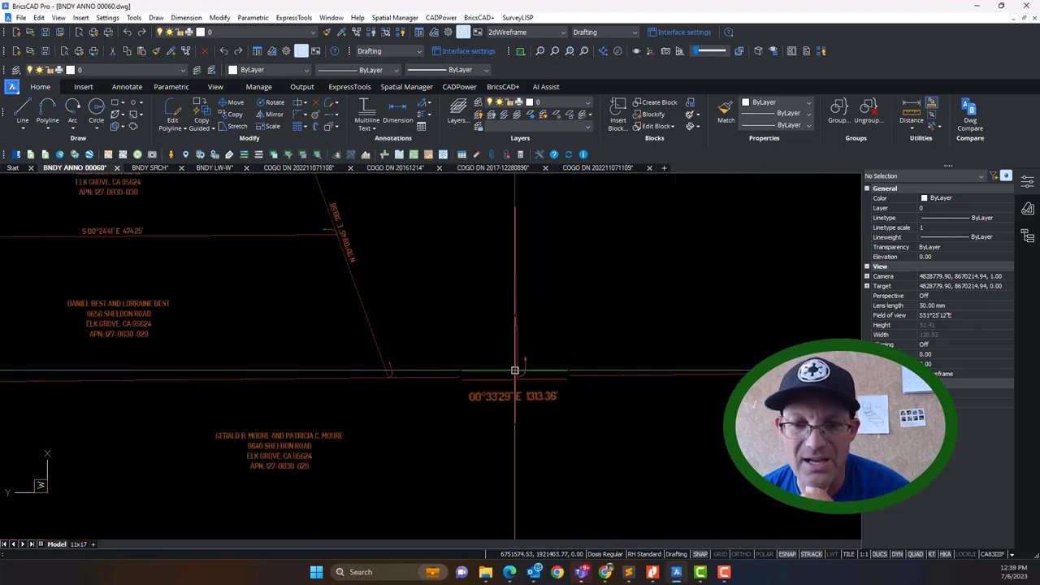
Step: Check the same rear boundary junction in BNDY SRCH, clear the selection, and switch to BNDY LW-W
left_click(162, 171)
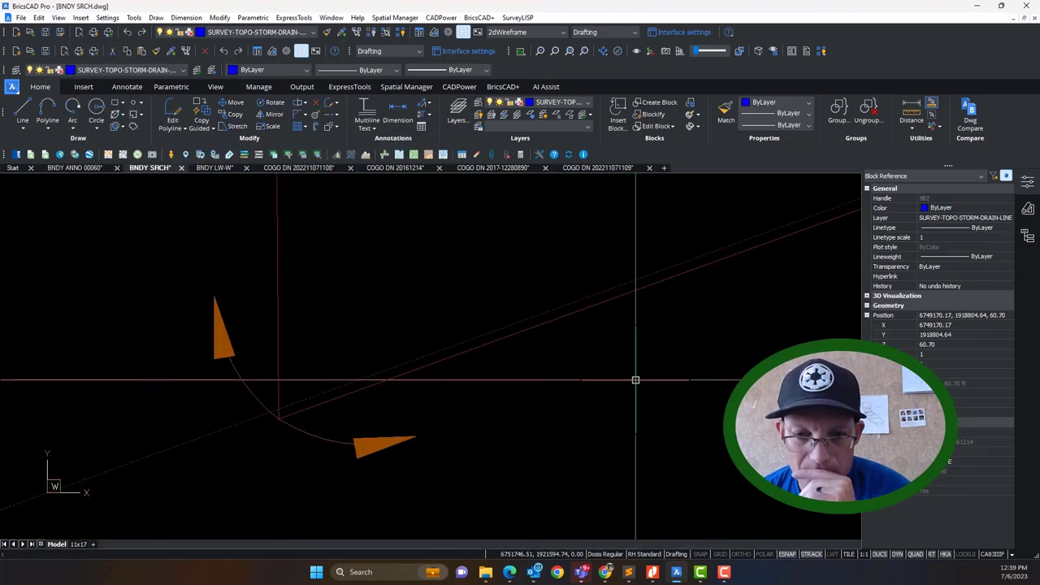
scroll(297, 374, "down", 9)
middle_click_drag(264, 389, 439, 306)
scroll(438, 306, "up", 8)
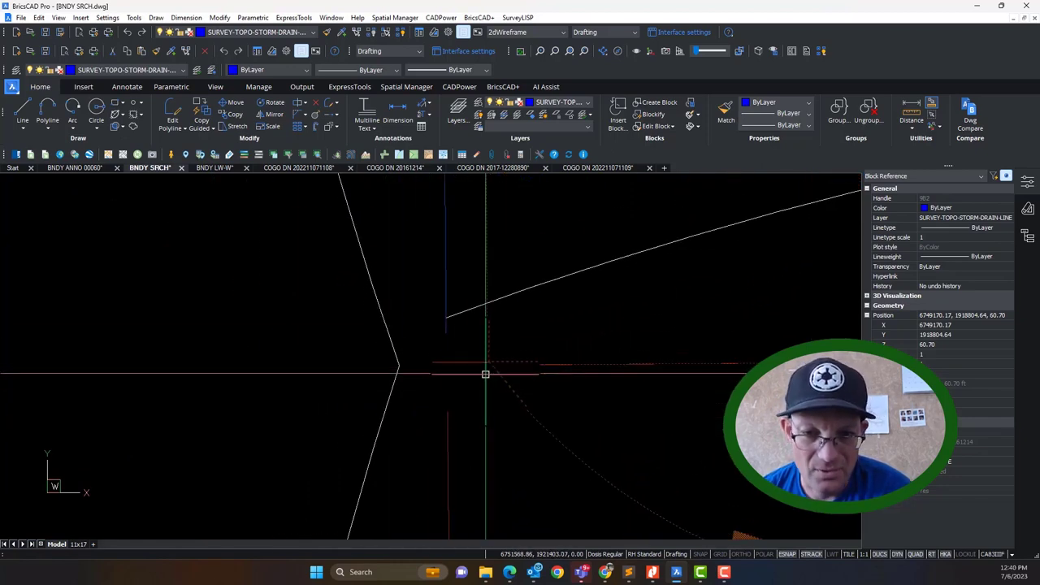
scroll(485, 374, "up", 4)
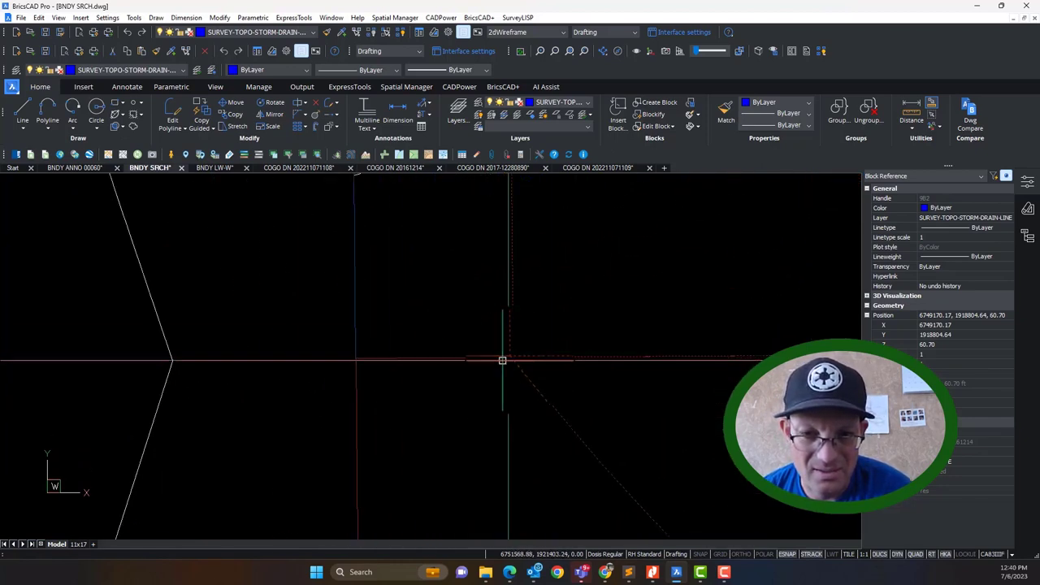
scroll(607, 361, "down", 3)
key("Escape")
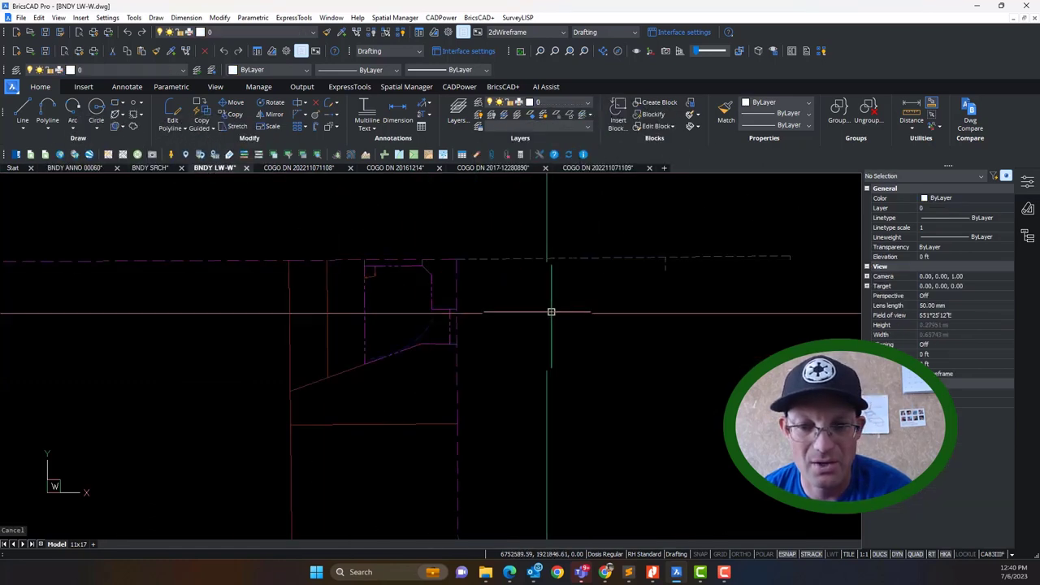
Step: Extend the short east-west parcel line to meet the north-south rear boundary line in BNDY LW-W
scroll(499, 377, "up", 6)
scroll(448, 349, "up", 5)
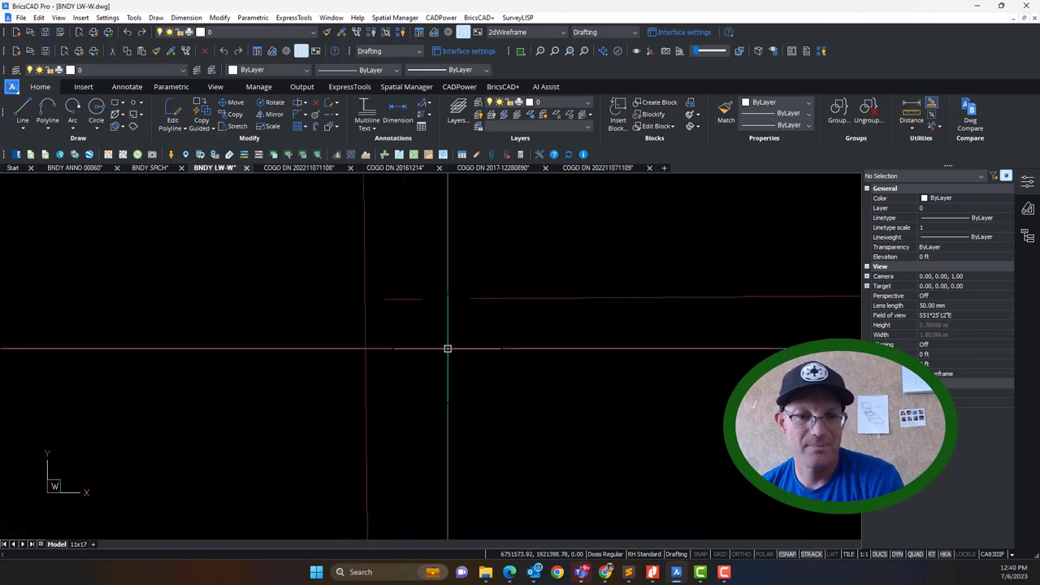
key("Return")
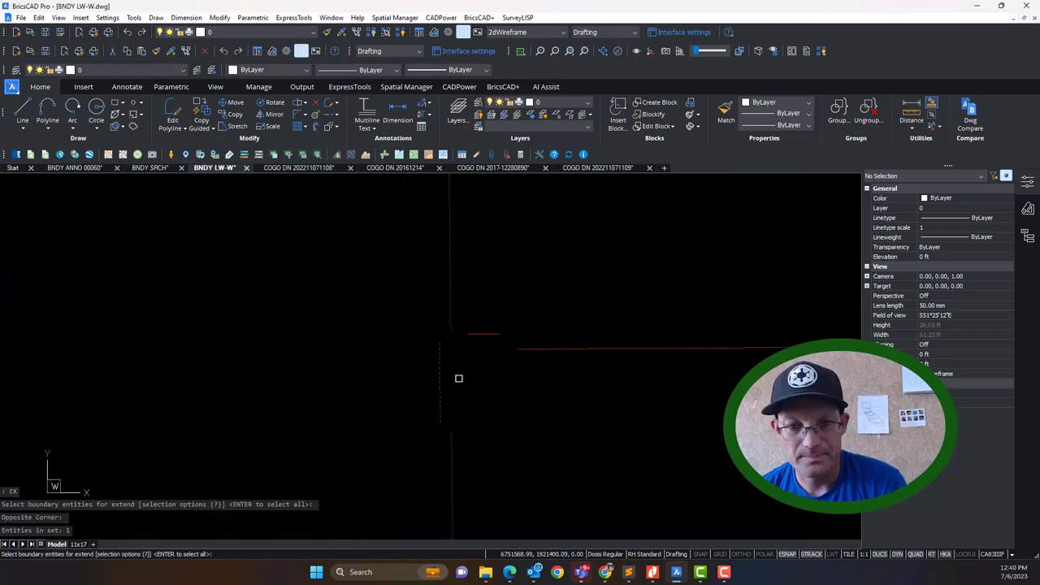
left_click(539, 383)
left_click(486, 333)
key("Escape")
Step: Check the extended line's junction in BNDY ANNO 00060, return to BNDY LW-W, and save that drawing
left_click(74, 167)
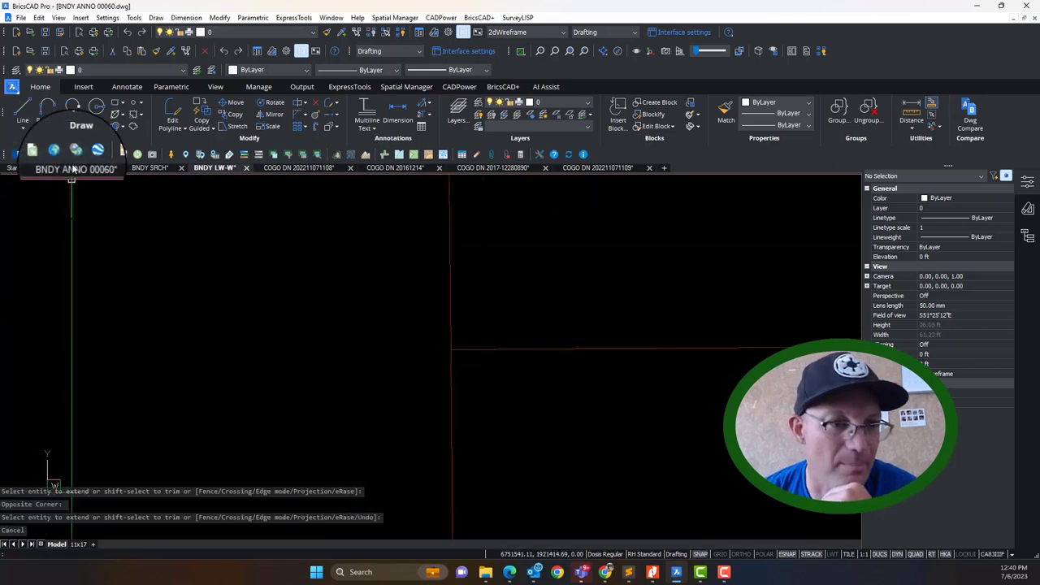
scroll(529, 370, "down", 3)
scroll(529, 371, "up", 4)
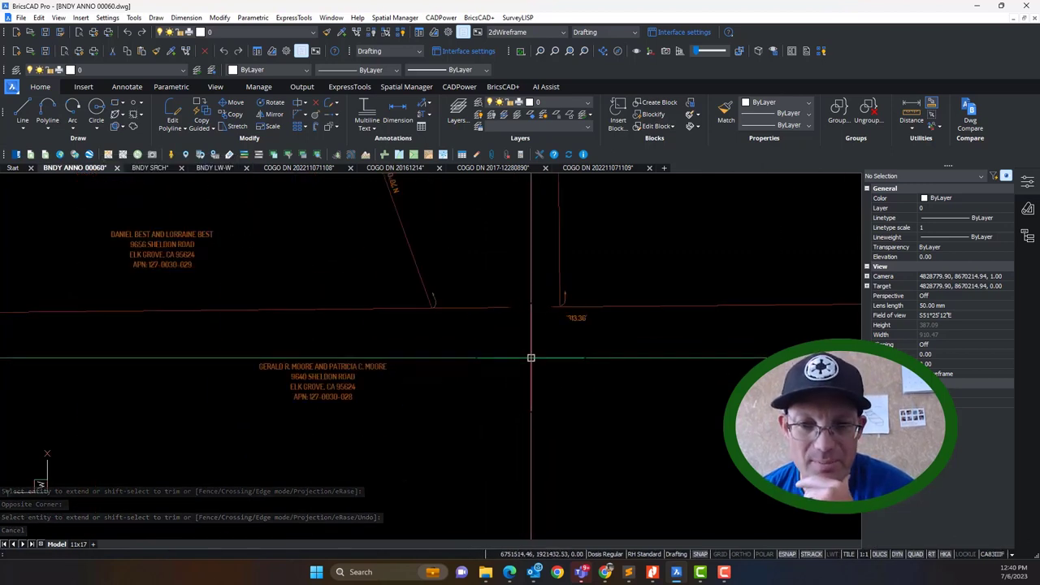
left_click(209, 168)
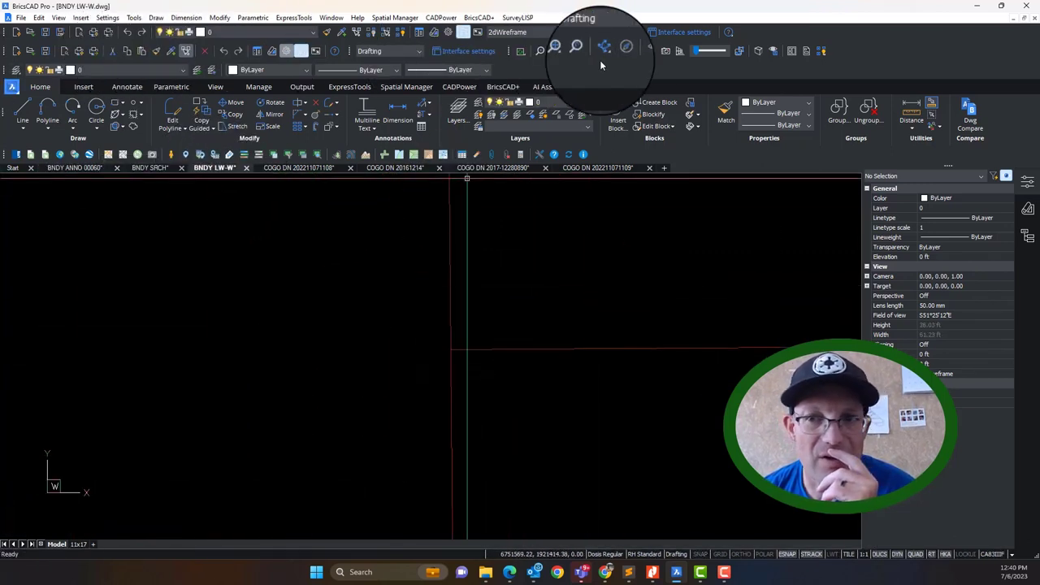
left_click(46, 33)
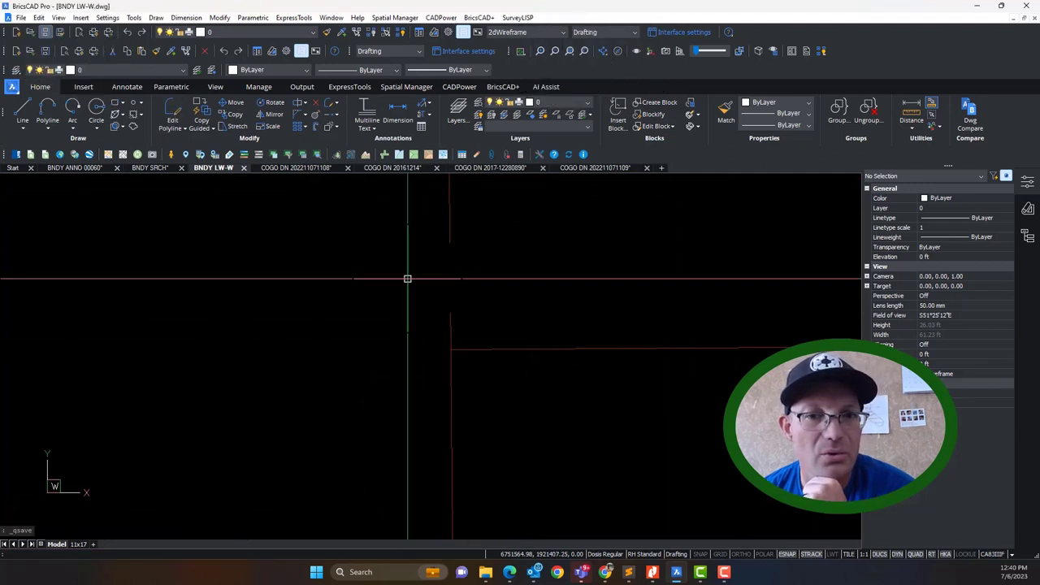
Step: Switch to BNDY ANNO 00060 and reload the updated BNDY LW-W external reference
scroll(391, 417, "down", 10)
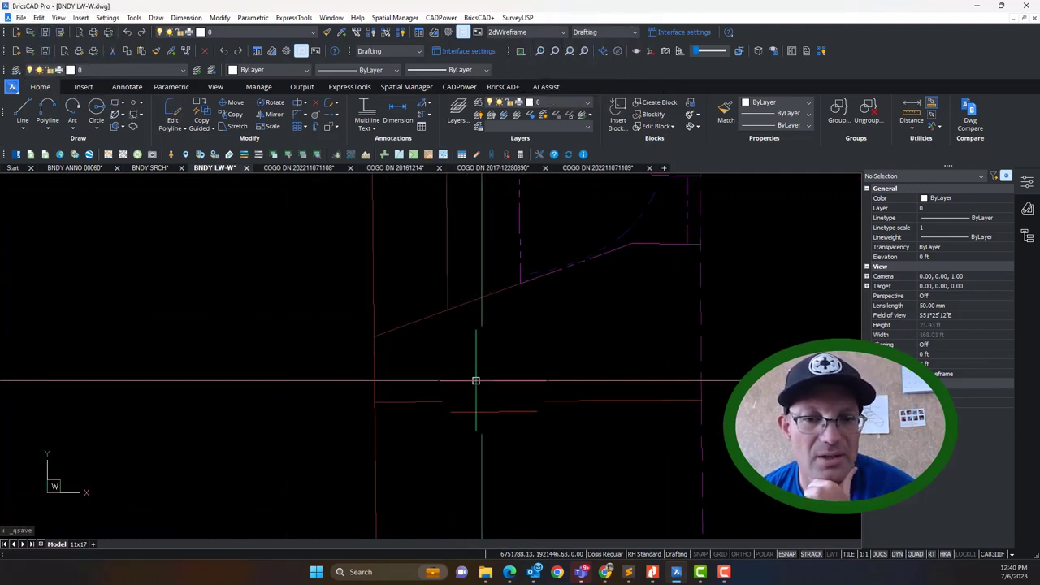
left_click(71, 166)
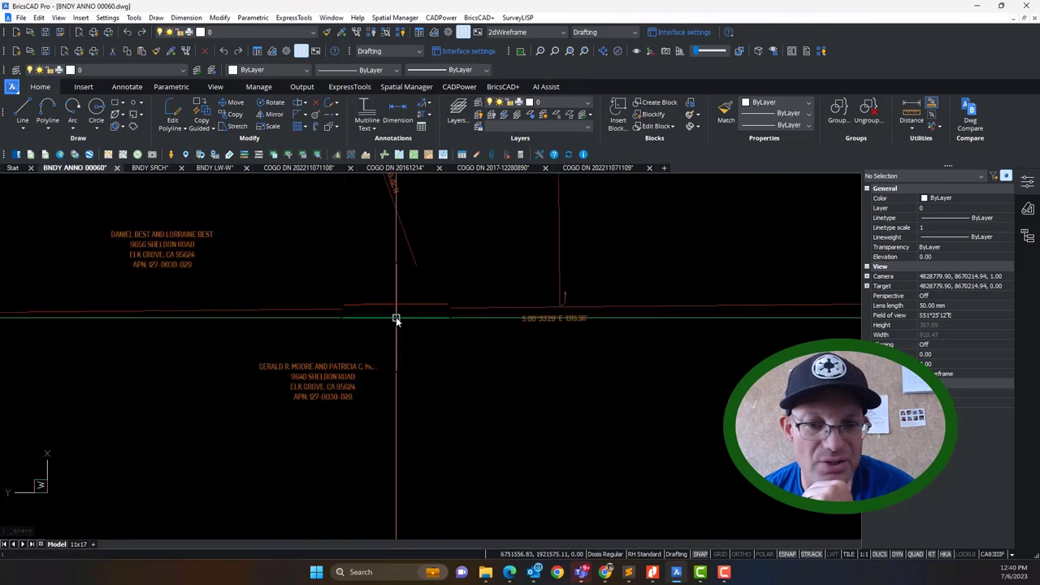
scroll(456, 306, "up", 6)
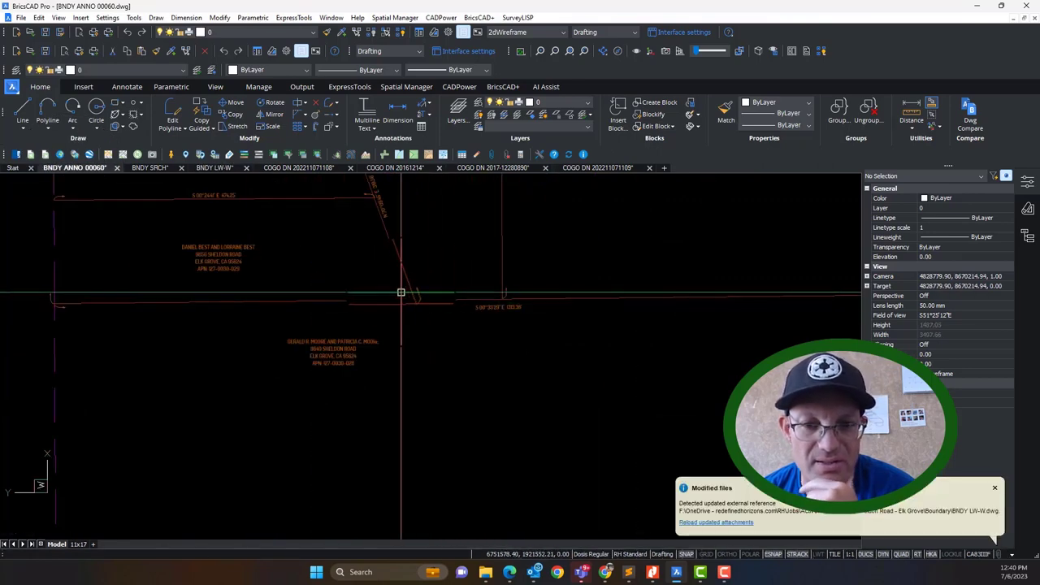
scroll(563, 427, "down", 3)
scroll(563, 427, "down", 5)
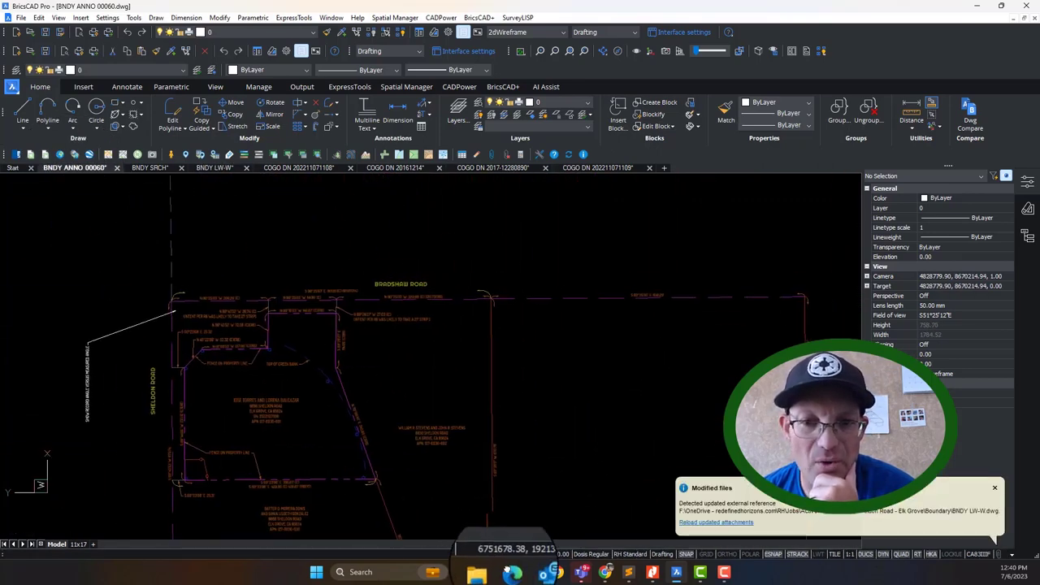
mouse_move(425, 366)
middle_mouse_down()
mouse_move(412, 297)
mouse_move(432, 469)
middle_mouse_up()
scroll(432, 469, "up", 5)
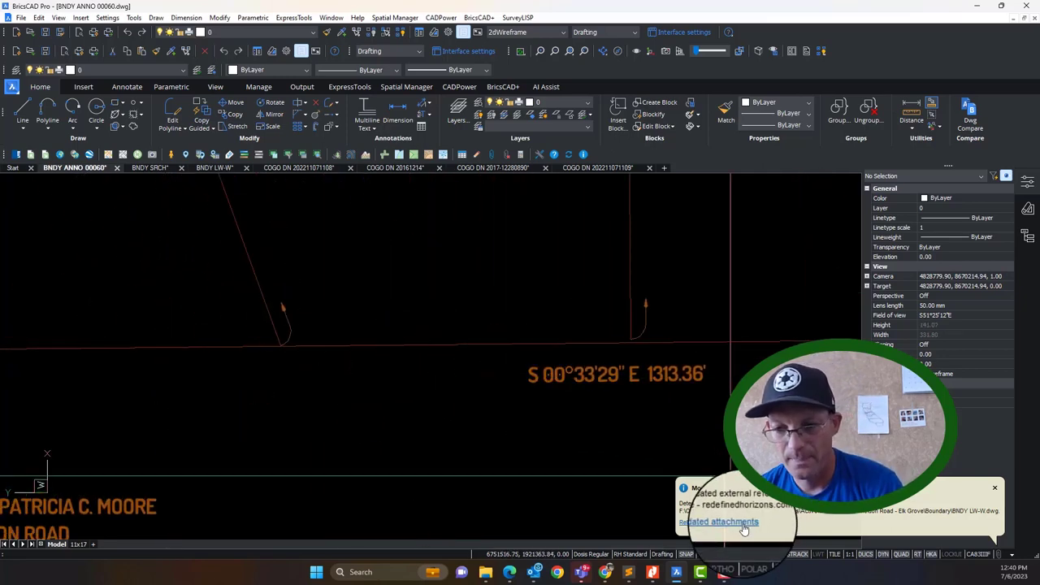
left_click(742, 523)
Step: Draw a line along the S 00°33'29" E rear boundary between the slanted parcel line's junction and the east-west line's junction
type("l")
key("Return")
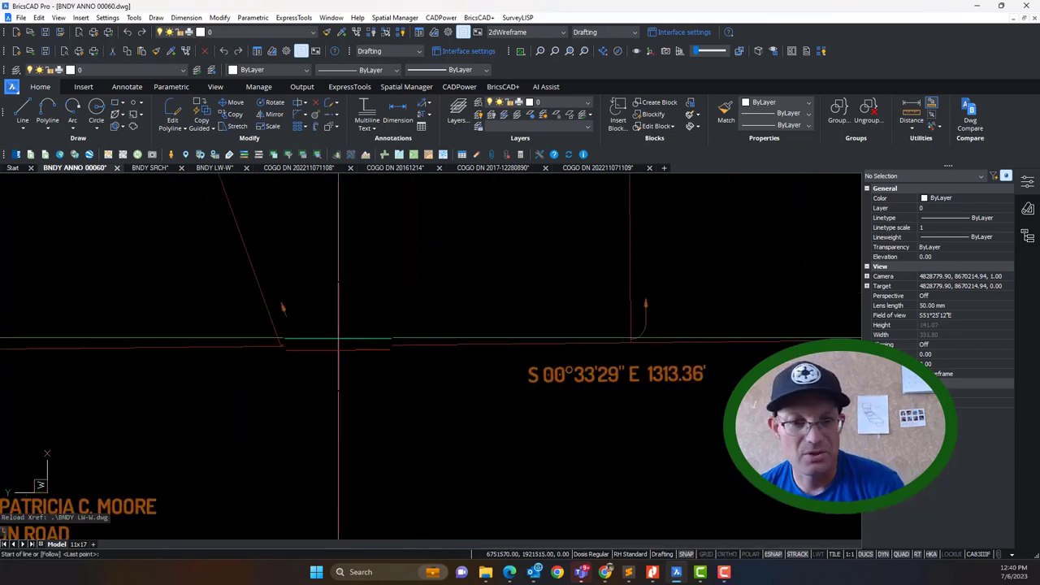
scroll(337, 335, "up", 2)
left_click(229, 356)
scroll(338, 398, "down", 1)
scroll(732, 367, "up", 3)
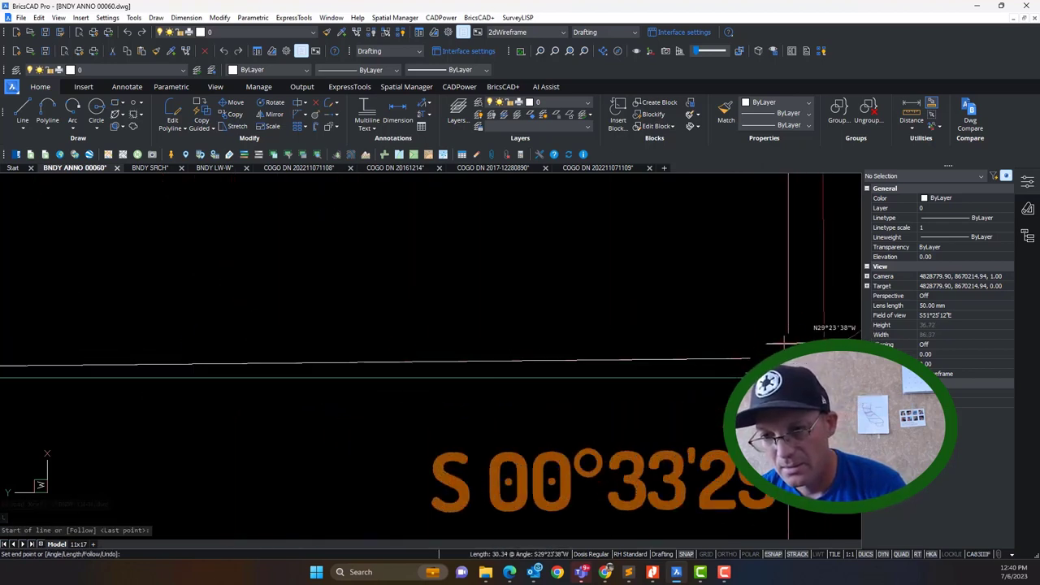
middle_click_drag(785, 345, 557, 372)
key("Escape")
Step: Move the curved arrow beside the S 00°33'29" E label onto the junction at the end of the new line
left_click(620, 330)
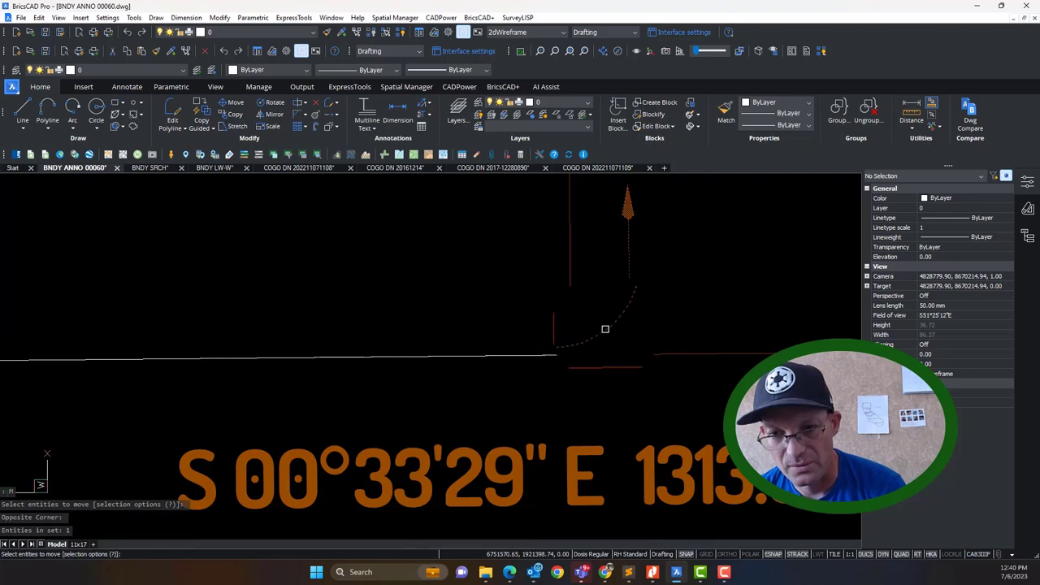
key("Return")
left_click(570, 353)
key("Escape")
scroll(570, 334, "down", 10)
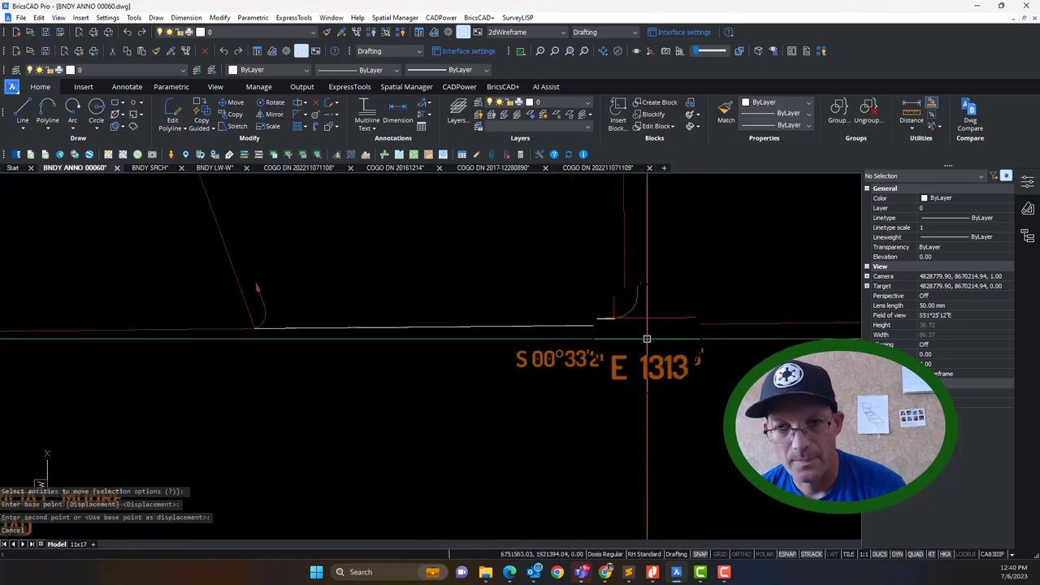
Step: Check the extended east-west parcel line's length in BNDY LW-W and return to BNDY ANNO 00060
scroll(577, 249, "up", 10)
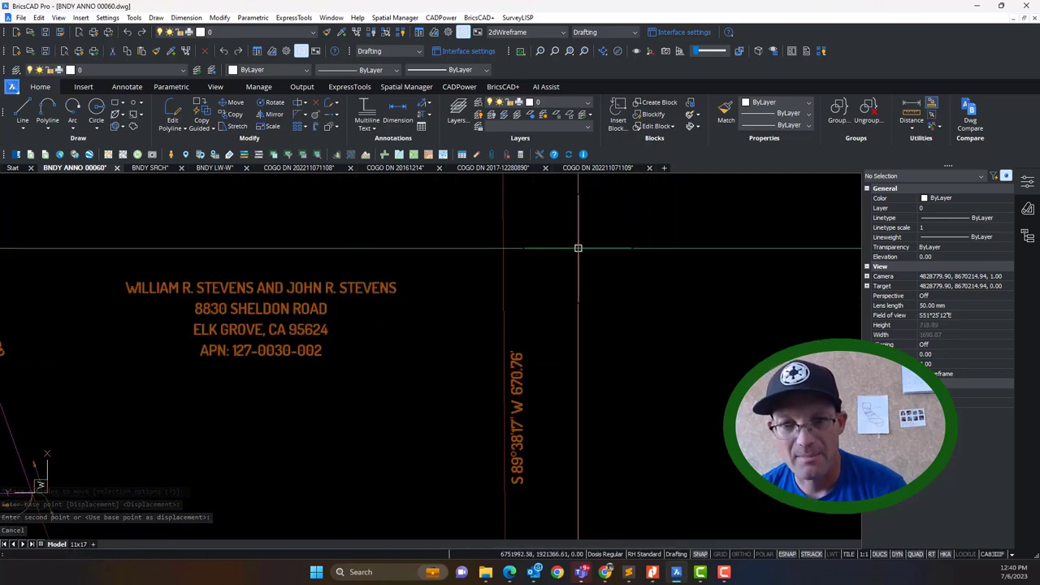
left_click(508, 359)
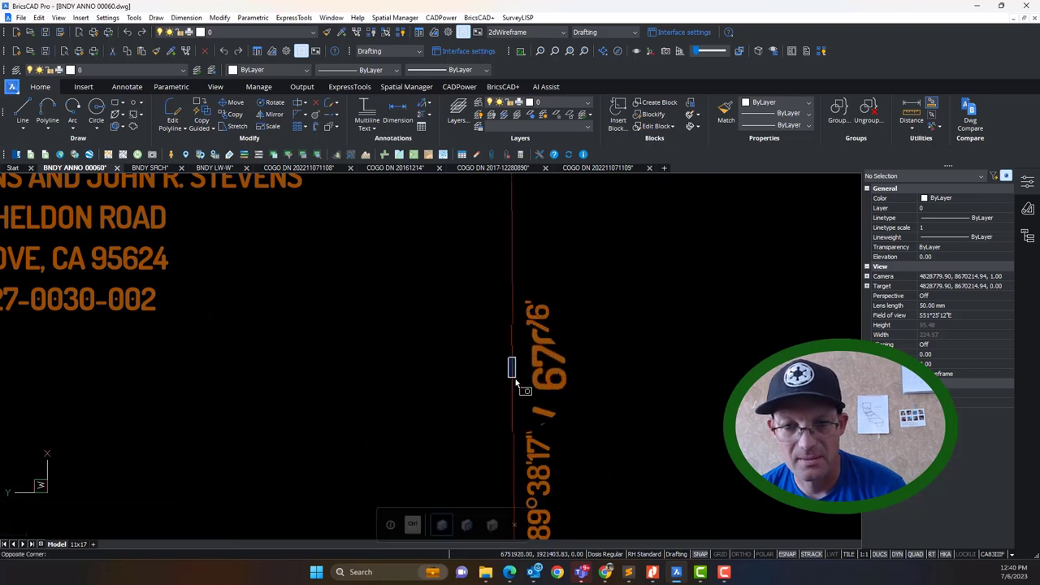
left_click(515, 378)
left_click(514, 374)
key("Escape")
key("Escape")
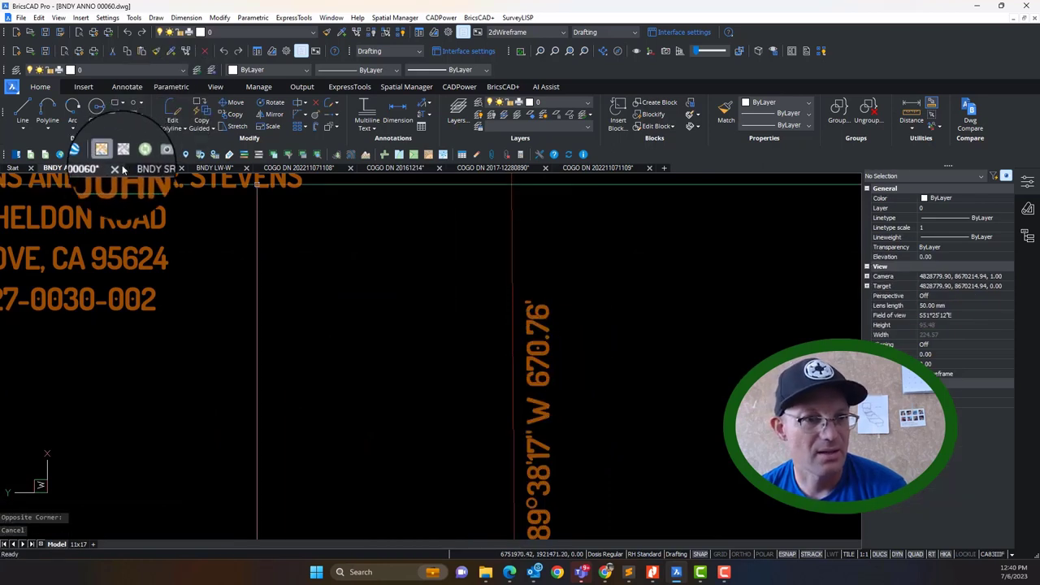
left_click(215, 168)
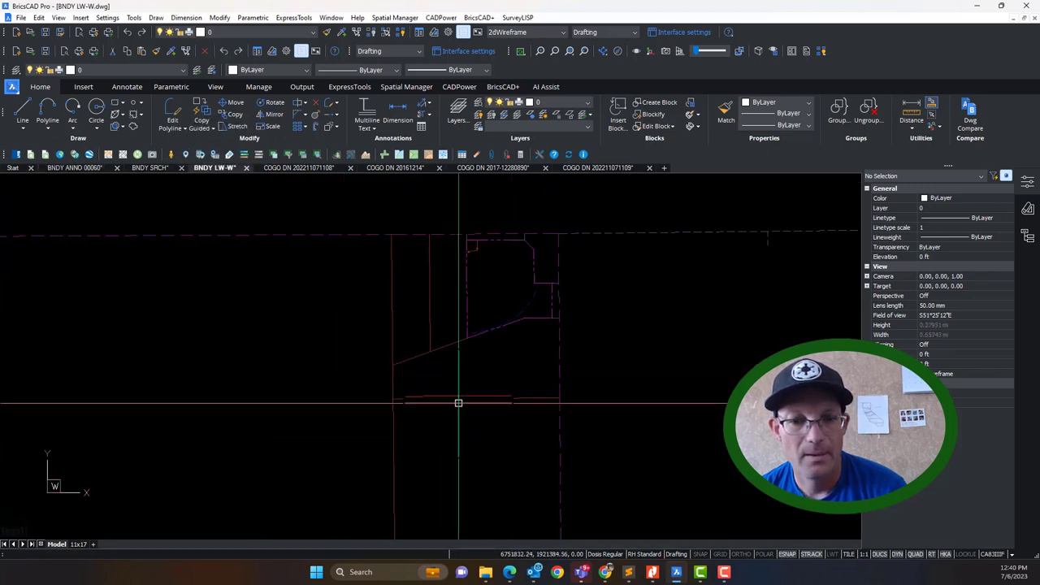
left_click(458, 399)
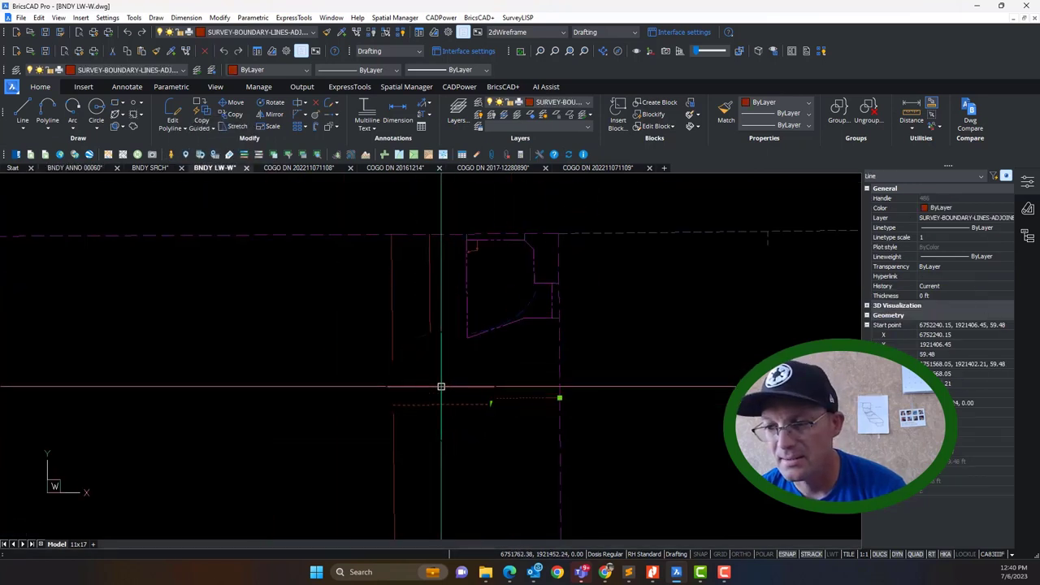
key("Escape")
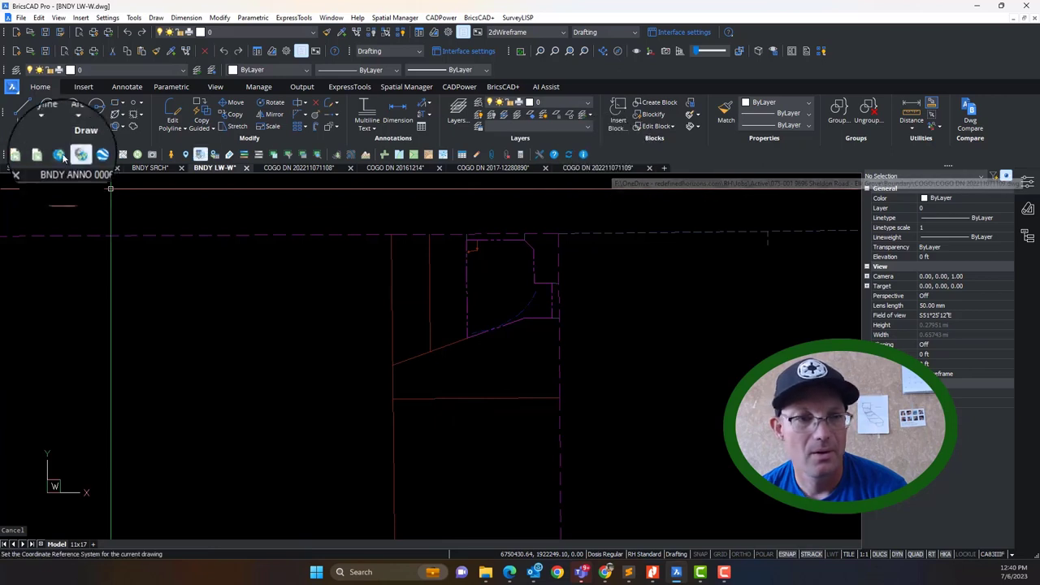
left_click(75, 168)
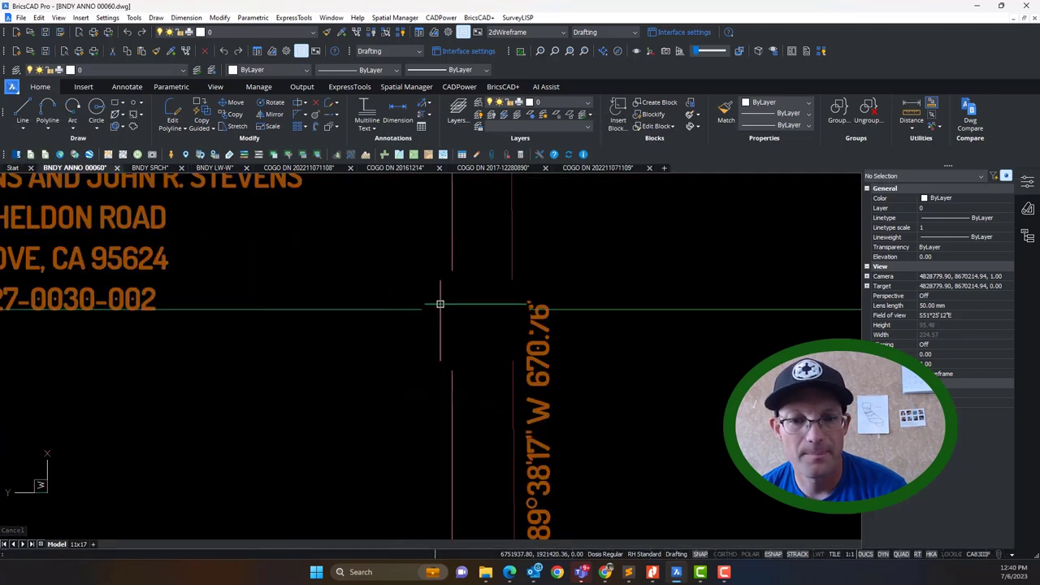
Step: Change the distance in the S 89°38'17" W parcel line label to 672.11'
double_click(544, 347)
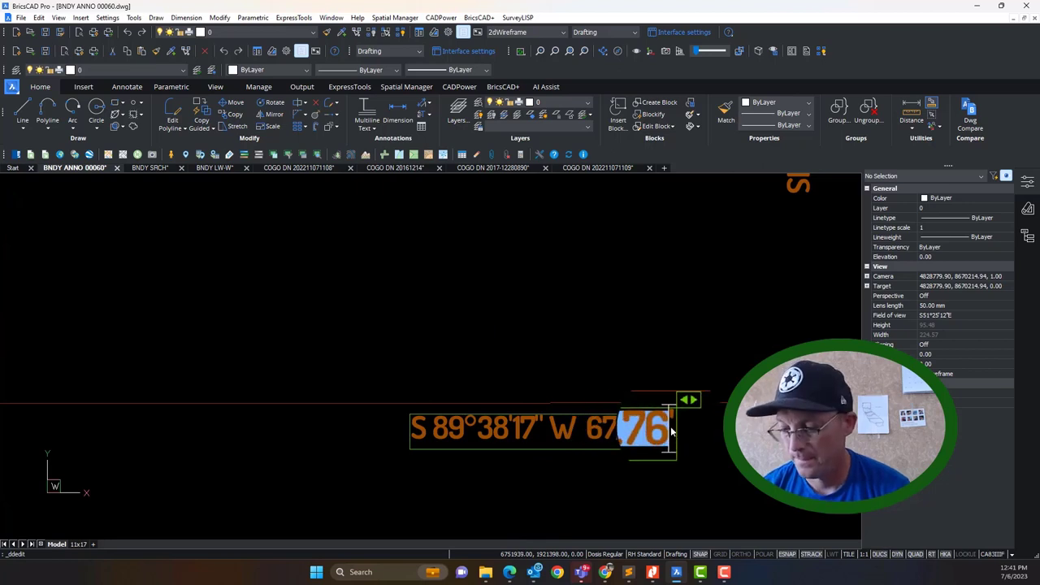
type("2.11")
left_click(691, 457)
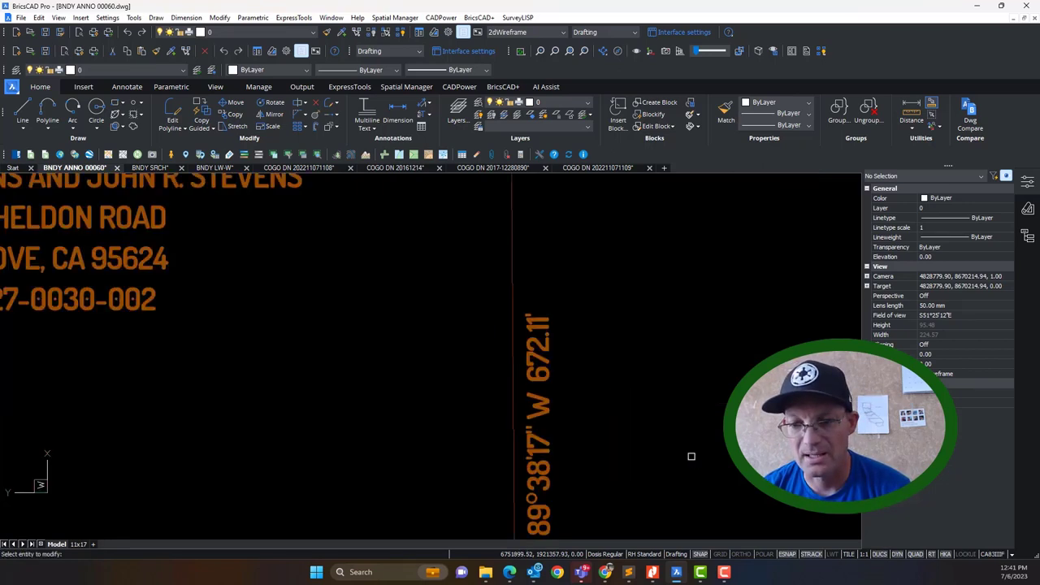
scroll(523, 399, "down", 6)
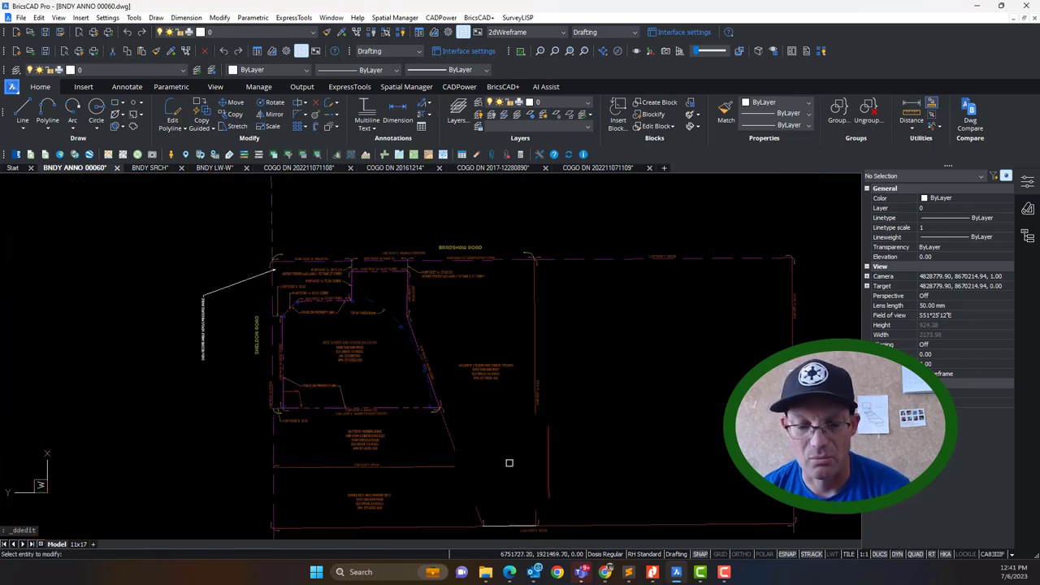
scroll(569, 376, "up", 5)
key("Escape")
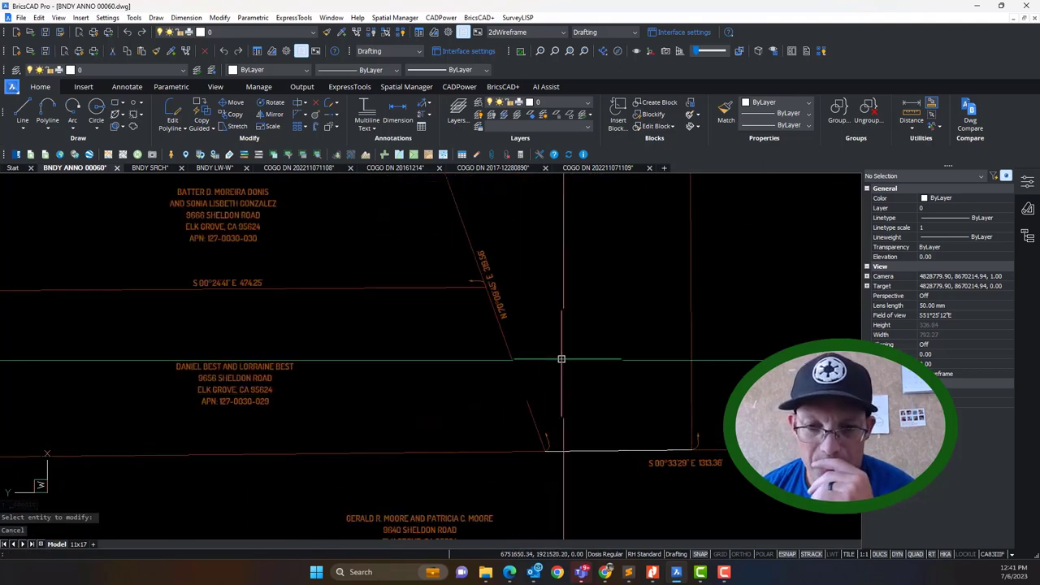
Step: Examine the properties of the line drawn between the two rear boundary junctions, and clear the selection
scroll(675, 445, "up", 5)
left_click(666, 446)
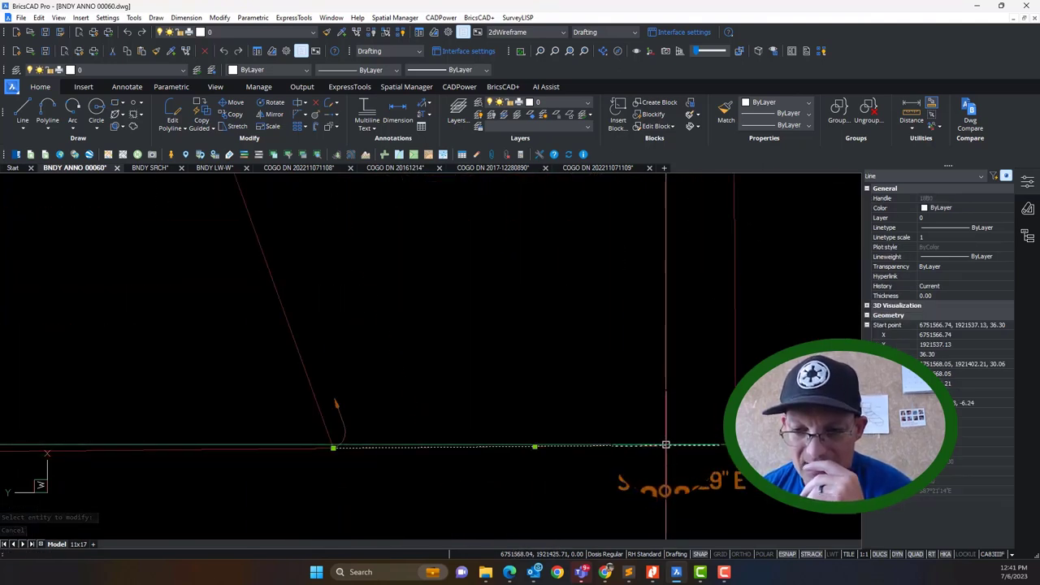
middle_click_drag(675, 466, 492, 400)
key("Escape")
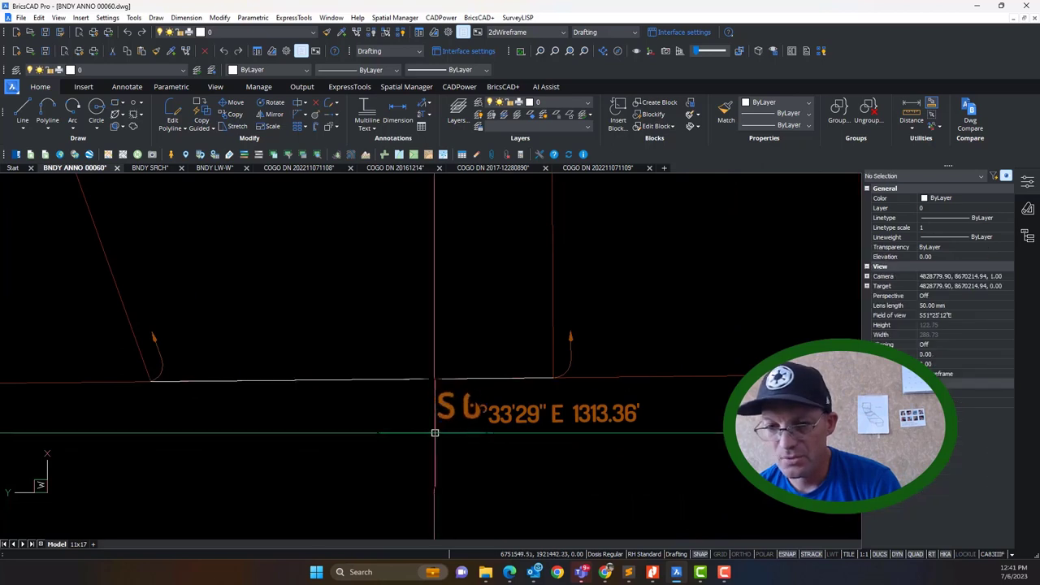
key("Escape")
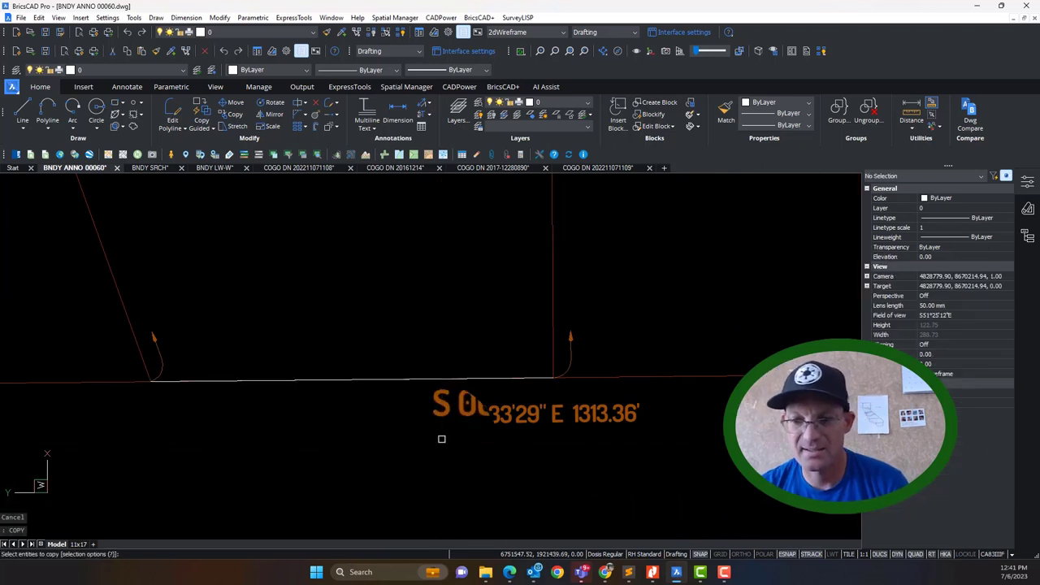
left_click(476, 411)
key("Return")
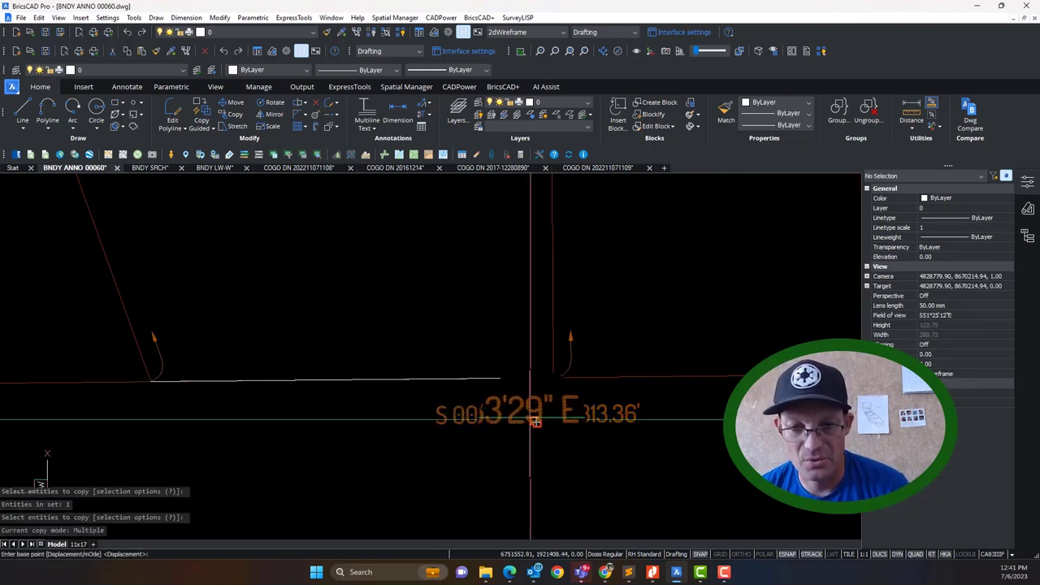
key("Escape")
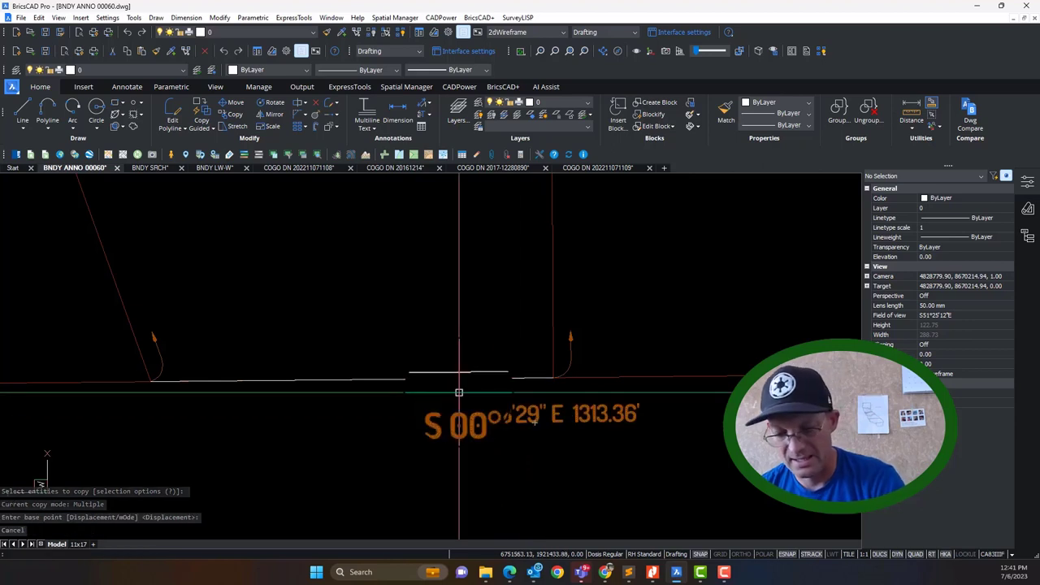
Step: Offset the line between the two rear boundary junctions by 6 toward the S 00°33'29" E label side
type("o")
key("Return")
type("6")
left_click(453, 378)
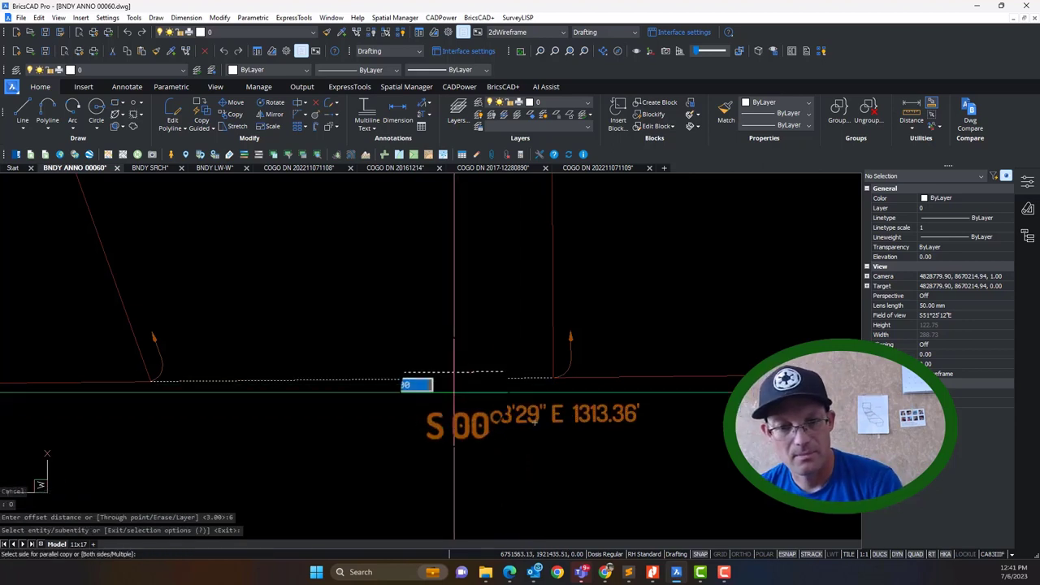
left_click(513, 423)
key("Escape")
key("Return")
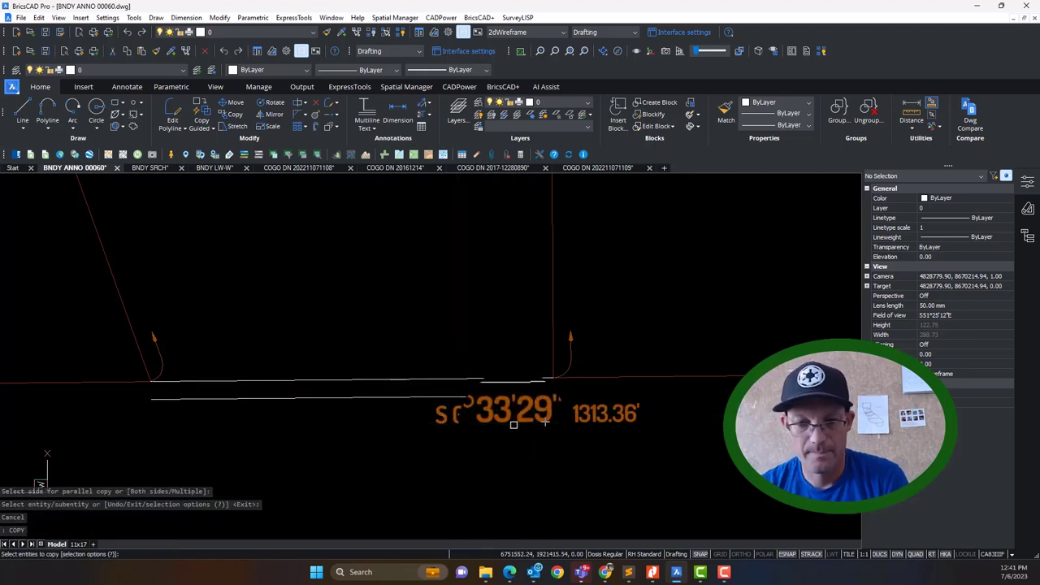
left_click(538, 437)
key("Return")
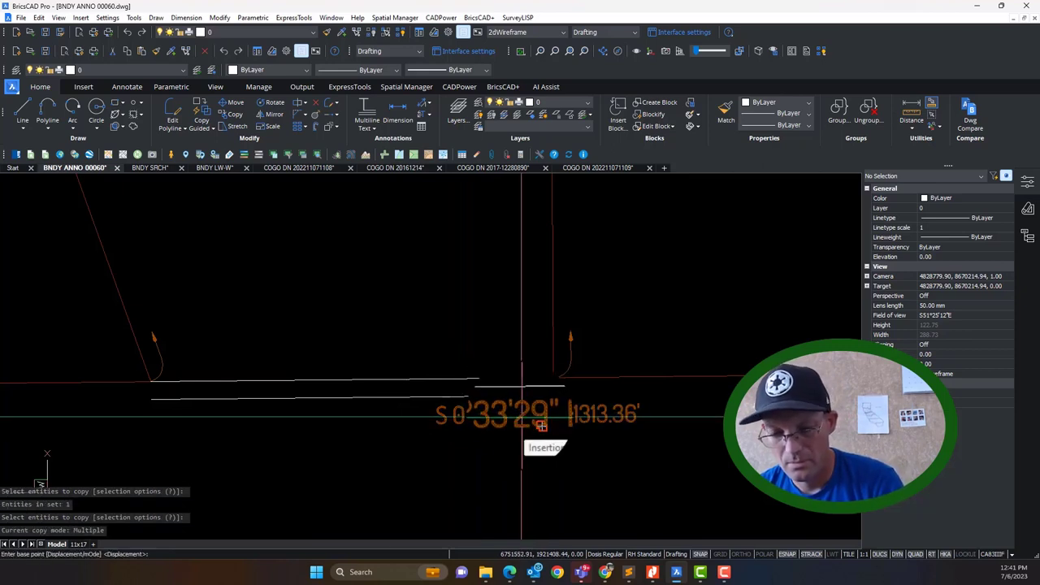
key("Escape")
Step: Set the justification of the S 00°33'29" E 1313.36' label to Middle center
left_click(534, 421)
left_click(979, 343)
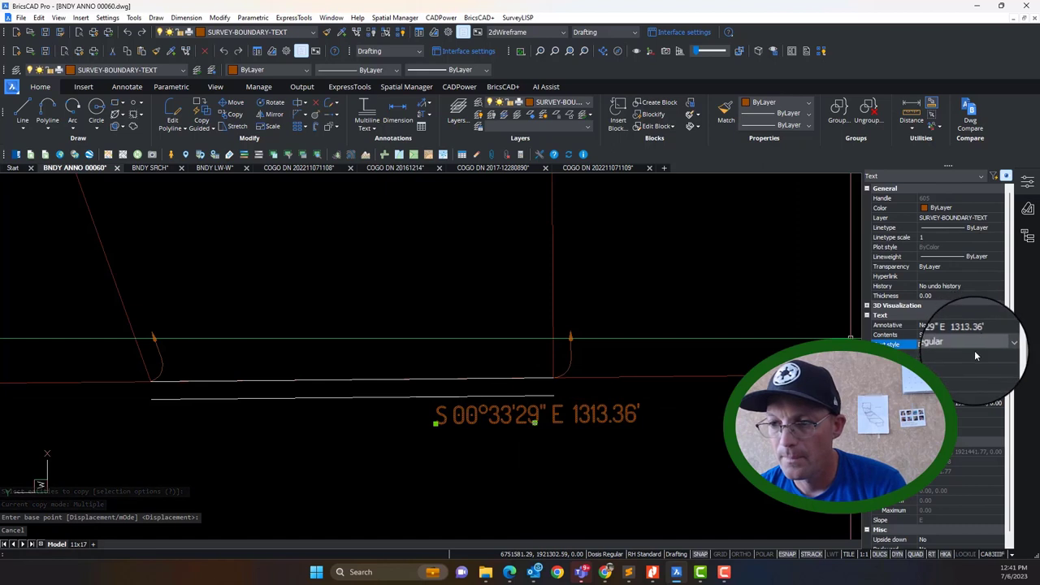
left_click(974, 355)
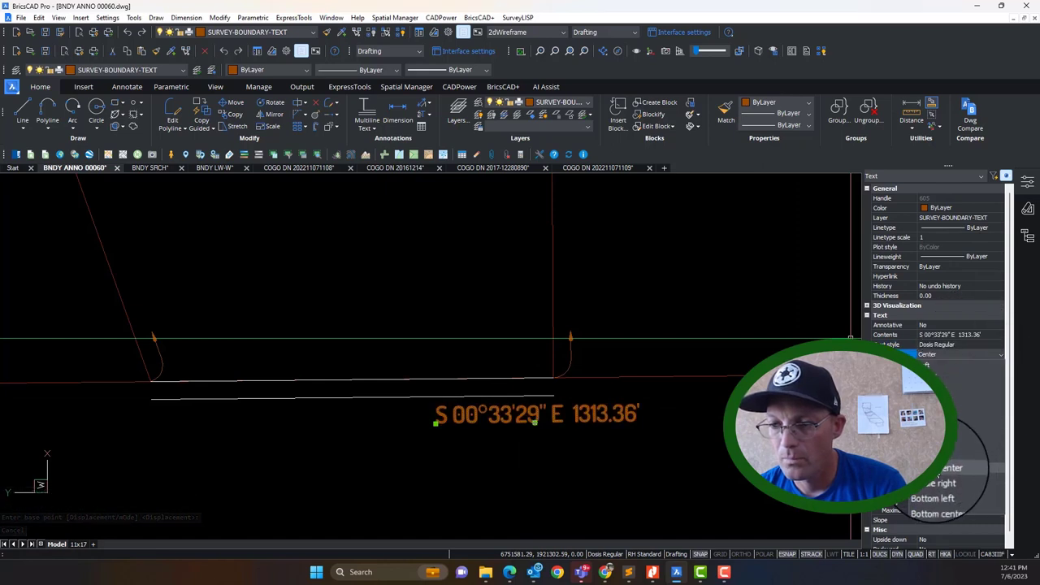
left_click(937, 474)
key("Escape")
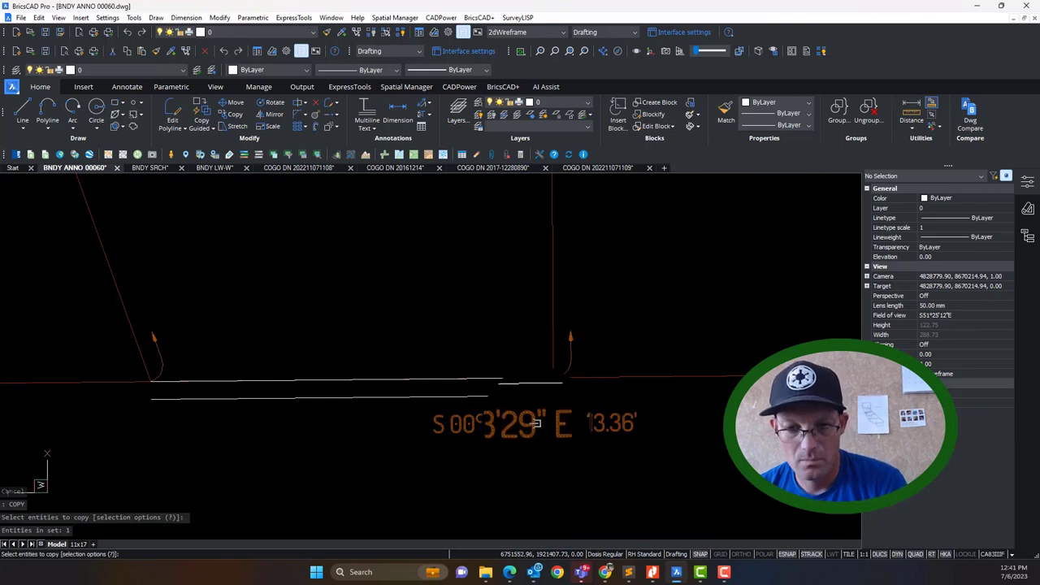
Step: Copy the S 00°33'29" E 1313.36' label to the midpoint of the offset line, and delete that offset line
key("Return")
left_click(537, 423)
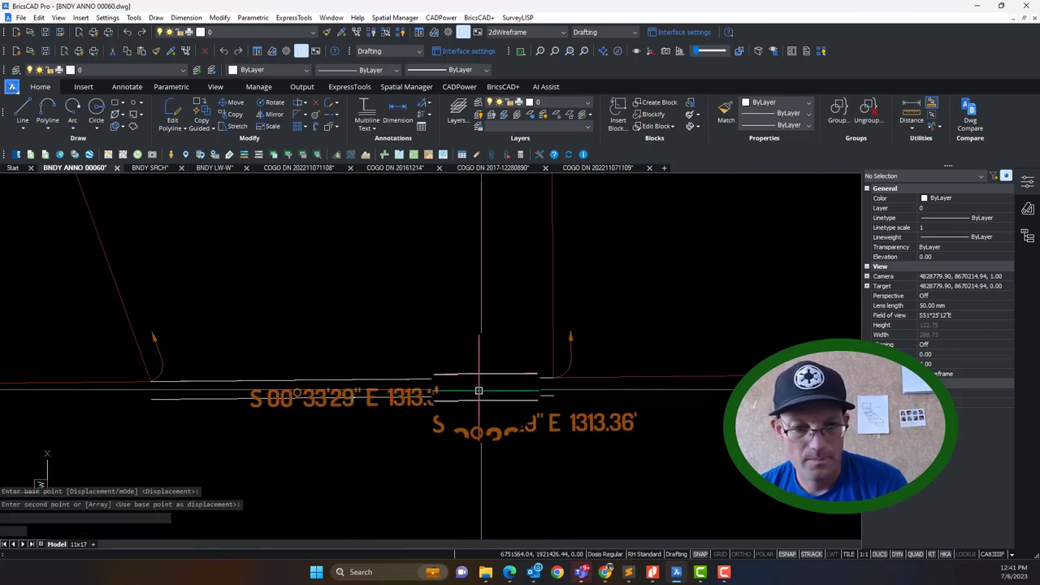
scroll(479, 391, "down", 2)
middle_click_drag(474, 396, 615, 379)
scroll(530, 371, "up", 2)
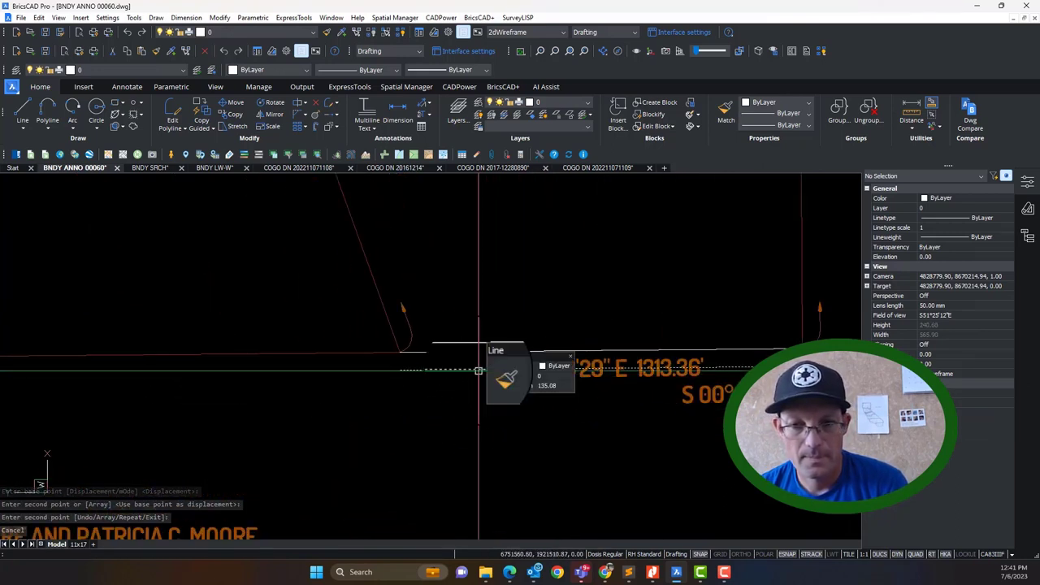
left_click(479, 371)
key("Delete")
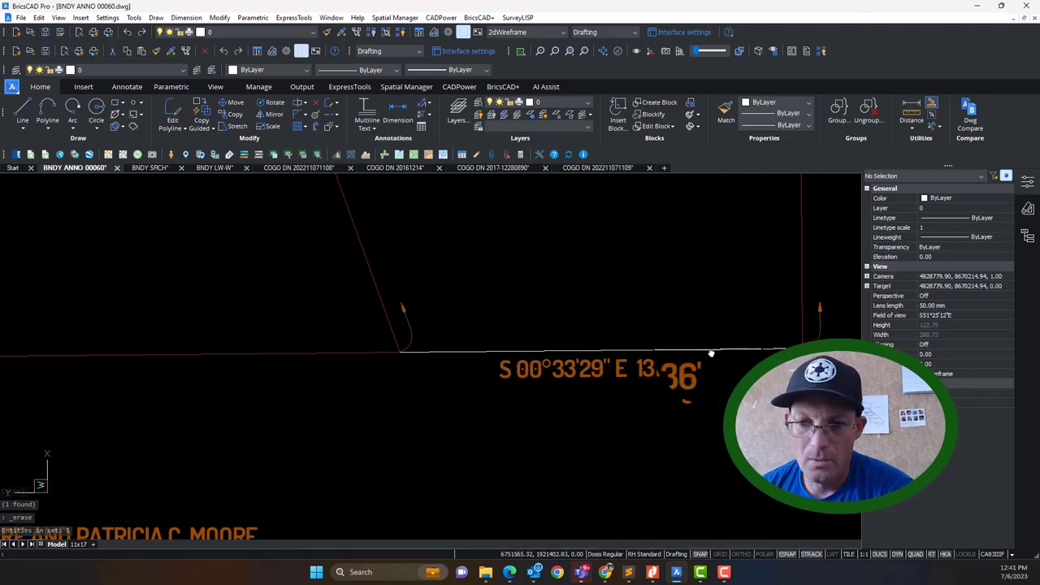
Step: Change the distance in the copied label between the two rear boundary junctions to 135.08' (C)
middle_click_drag(708, 357, 480, 325)
left_click(530, 318)
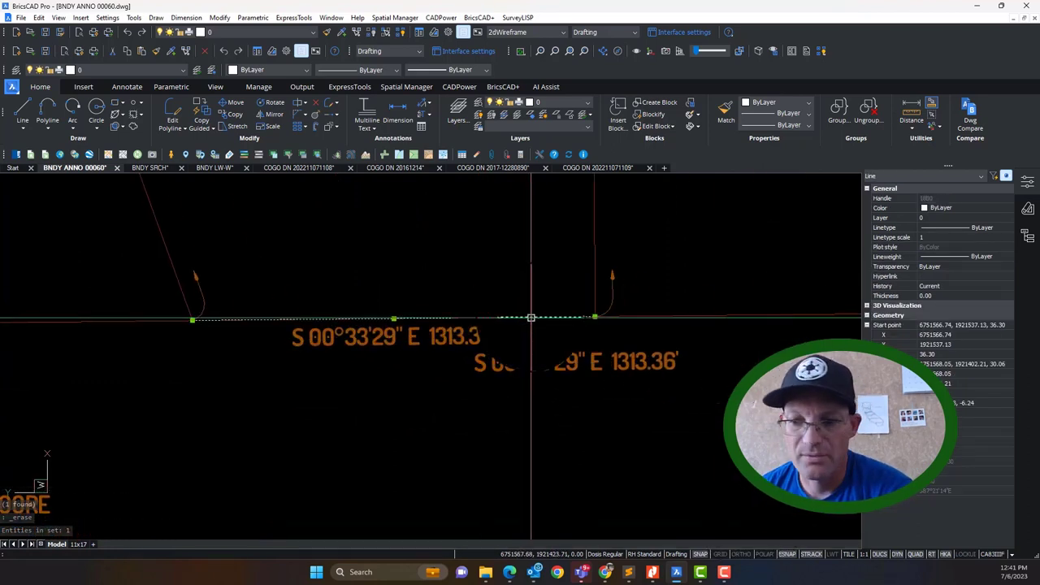
double_click(453, 341)
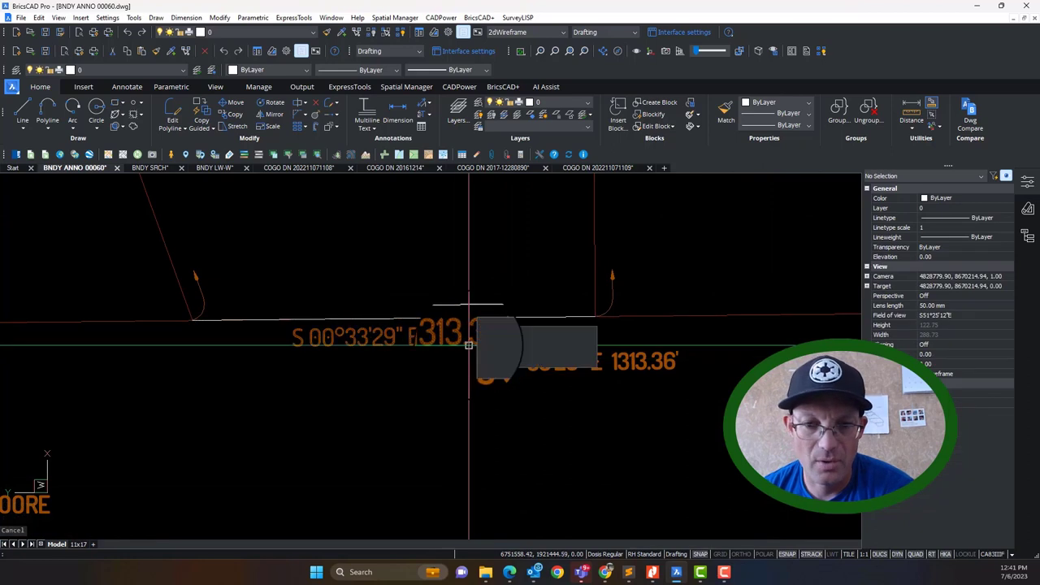
left_click(451, 344)
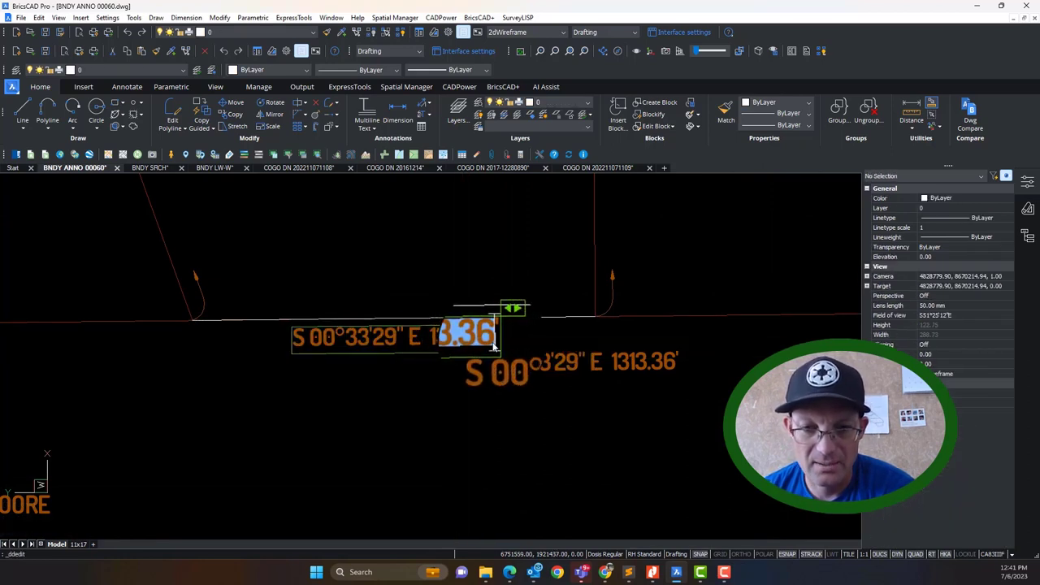
type("5.08'")
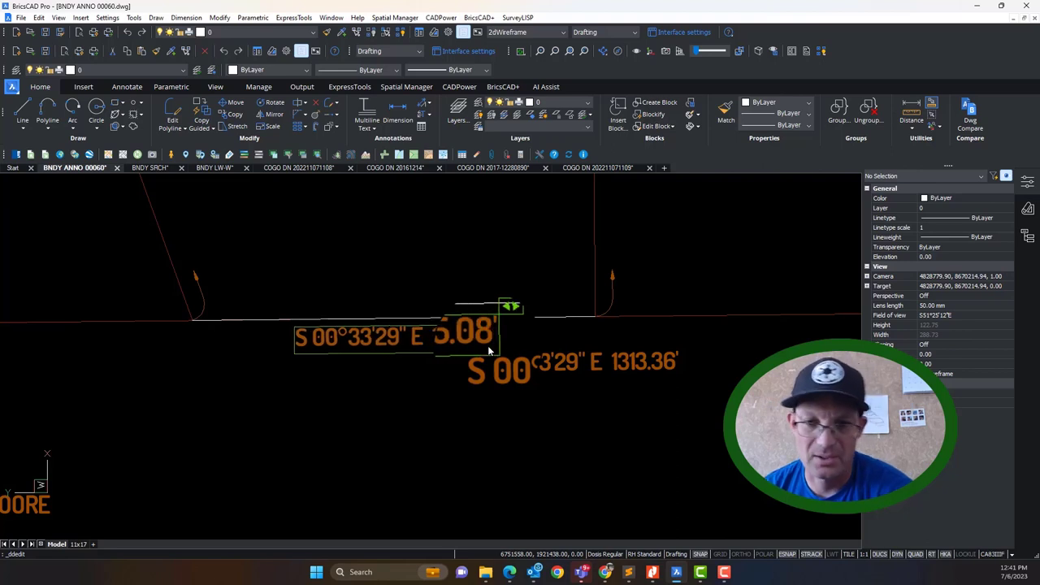
type(" (C)")
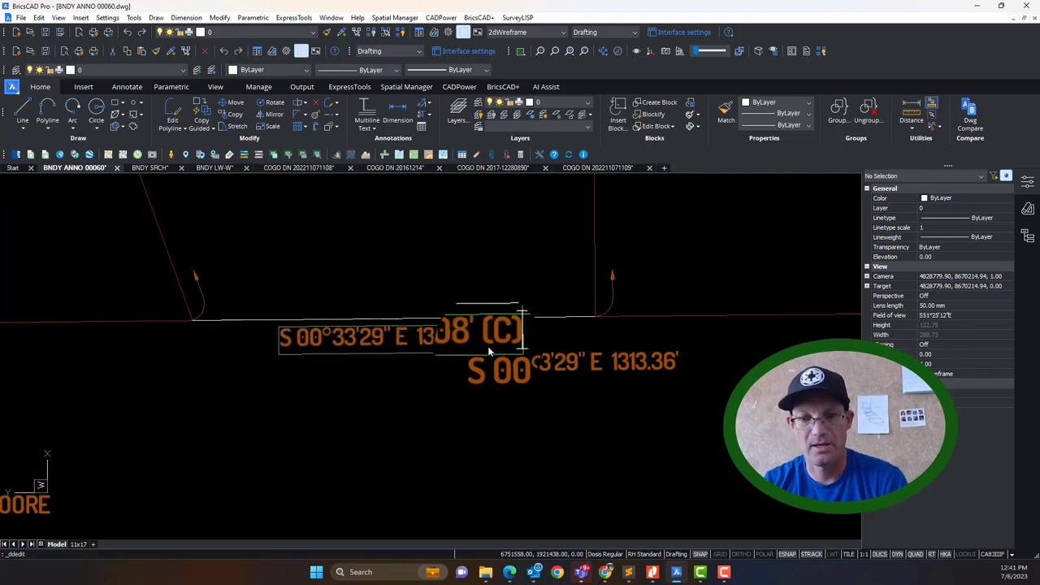
key("Return")
key("Escape")
Step: Look up the record distance along the west line of Lot 5 in the COGO DN 20161214 drawing
scroll(533, 325, "down", 5)
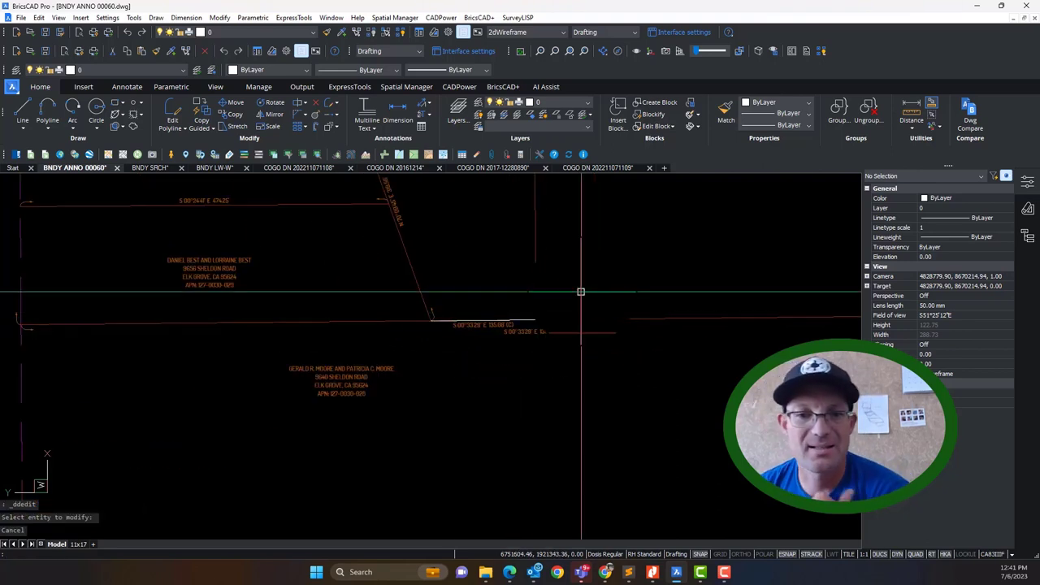
left_click(398, 167)
scroll(464, 287, "down", 8)
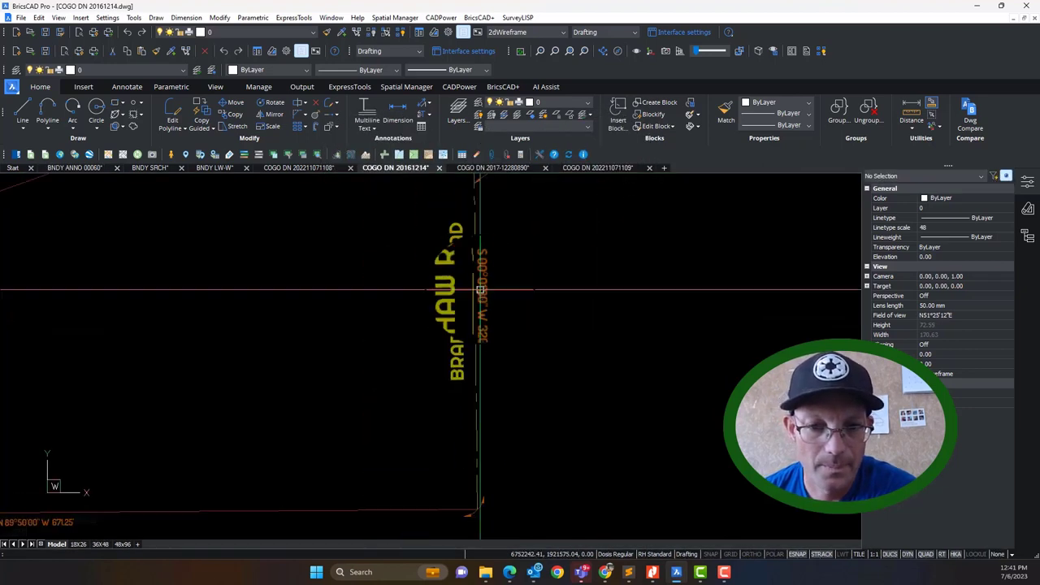
scroll(298, 309, "up", 8)
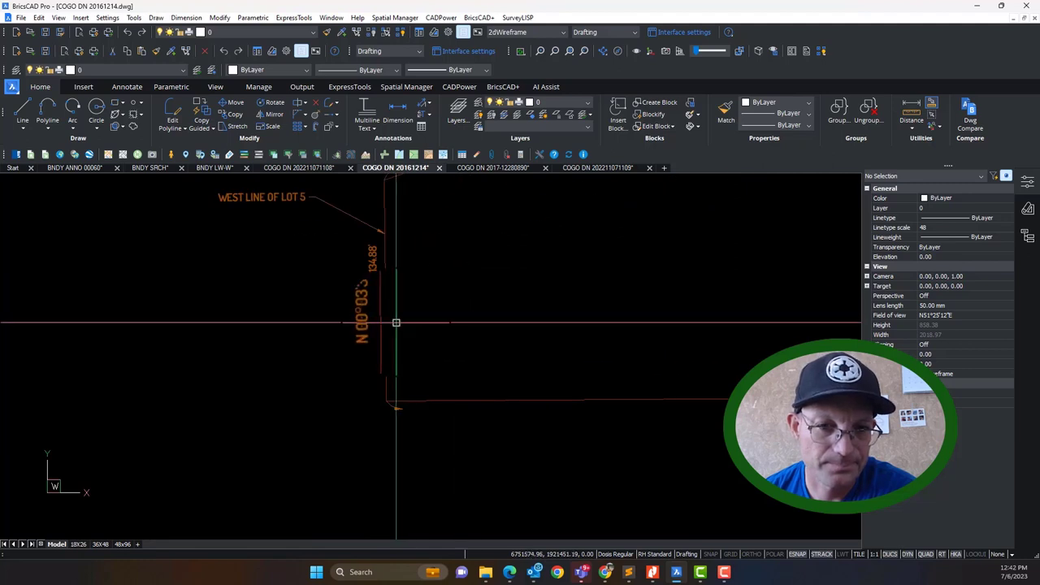
scroll(420, 316, "down", 3)
scroll(395, 285, "up", 5)
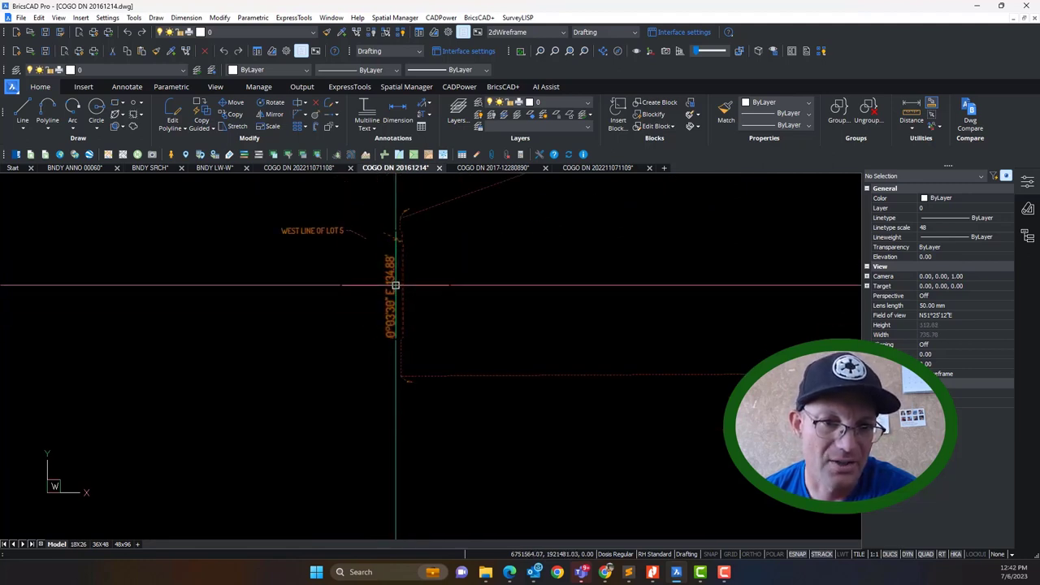
scroll(394, 300, "down", 6)
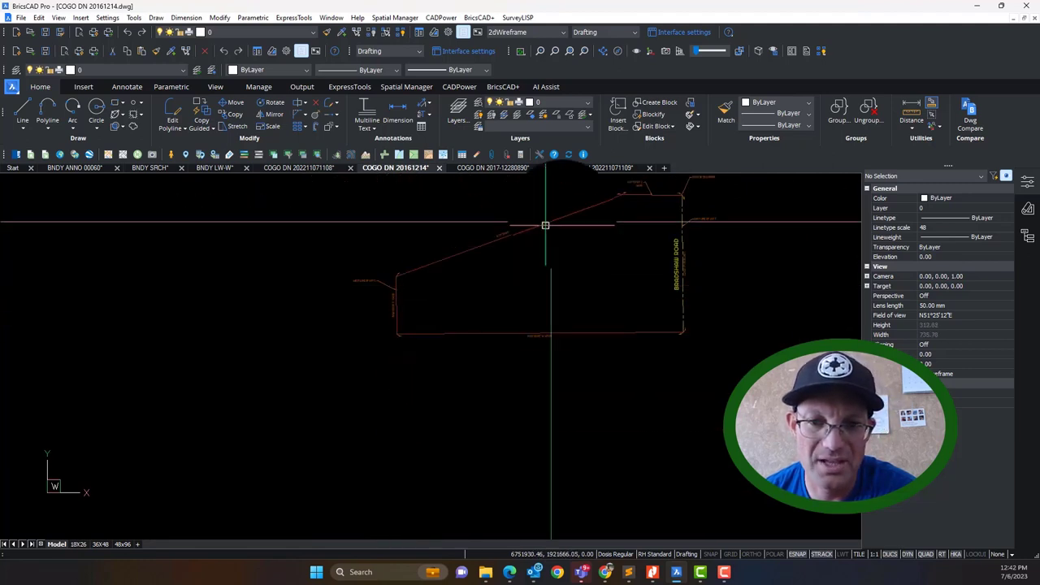
scroll(399, 293, "up", 6)
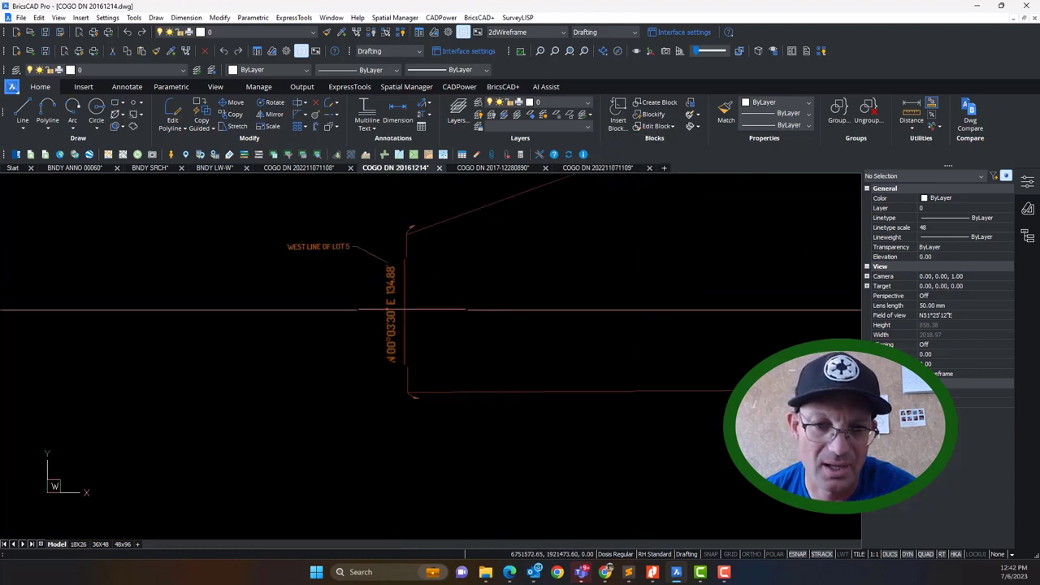
scroll(370, 291, "down", 1)
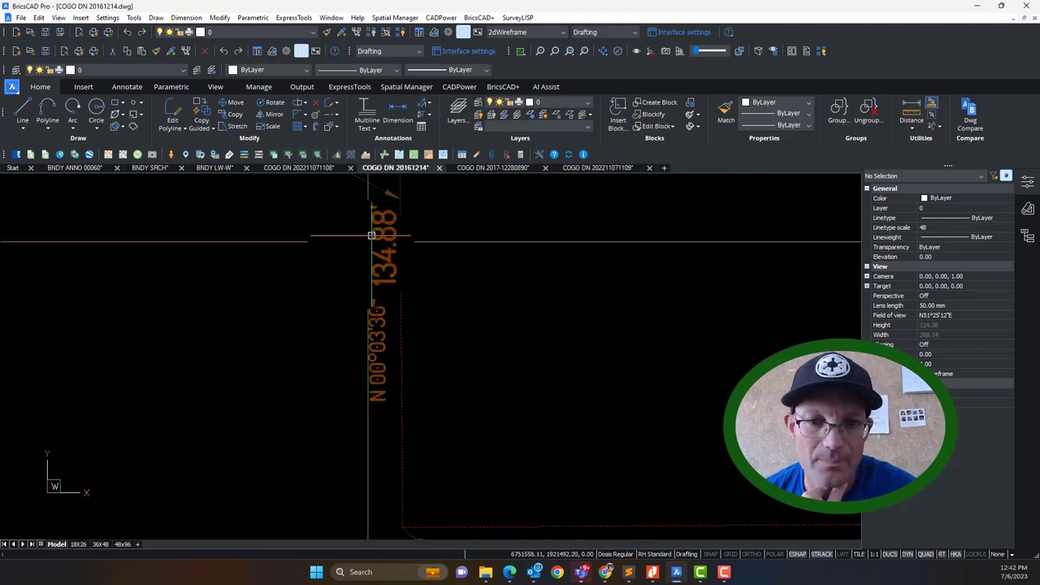
Step: In the BNDY ANNO 00060 drawing, append the record distance 134.88'(R6) to the S 00°33'29" E 135.08' (C) label
left_click(65, 167)
scroll(495, 317, "up", 4)
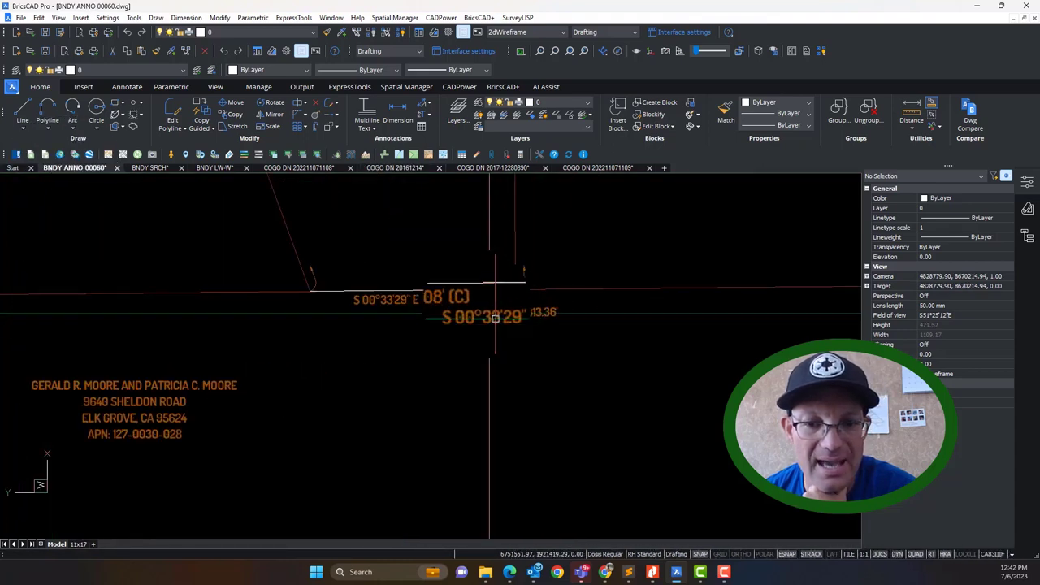
scroll(495, 317, "up", 2)
double_click(469, 301)
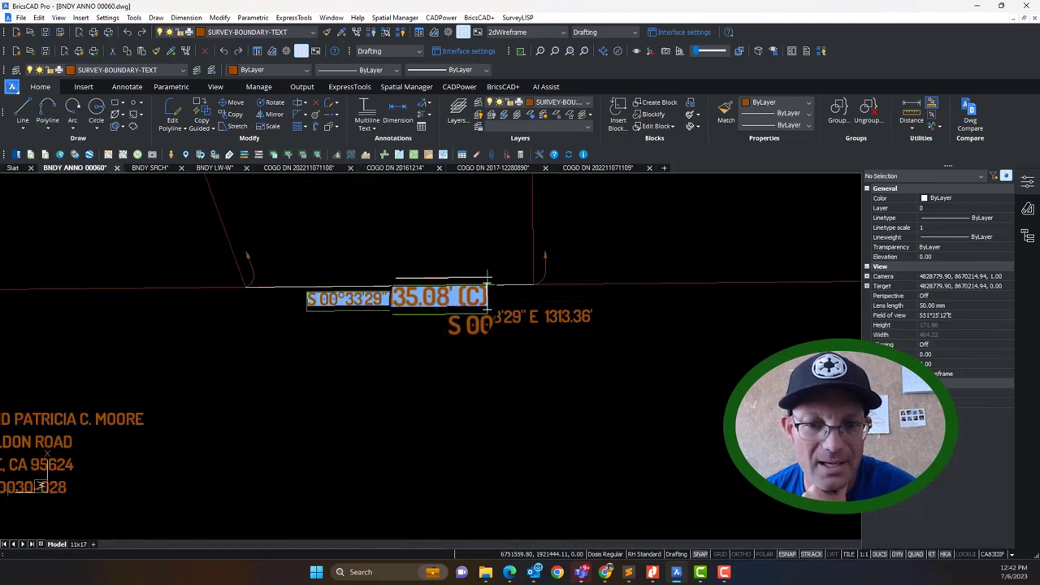
left_click(475, 306)
type("1")
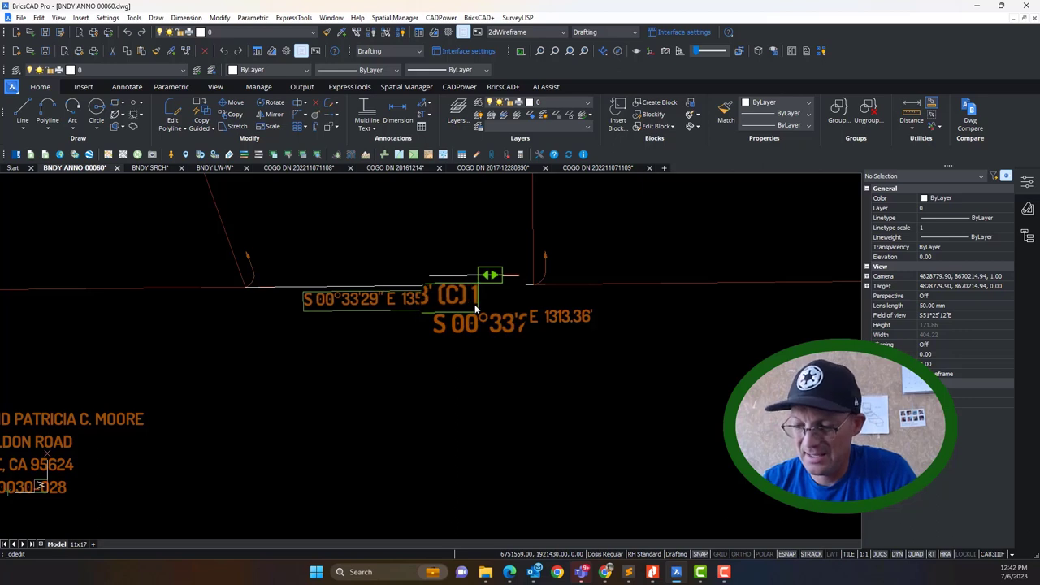
type("344.")
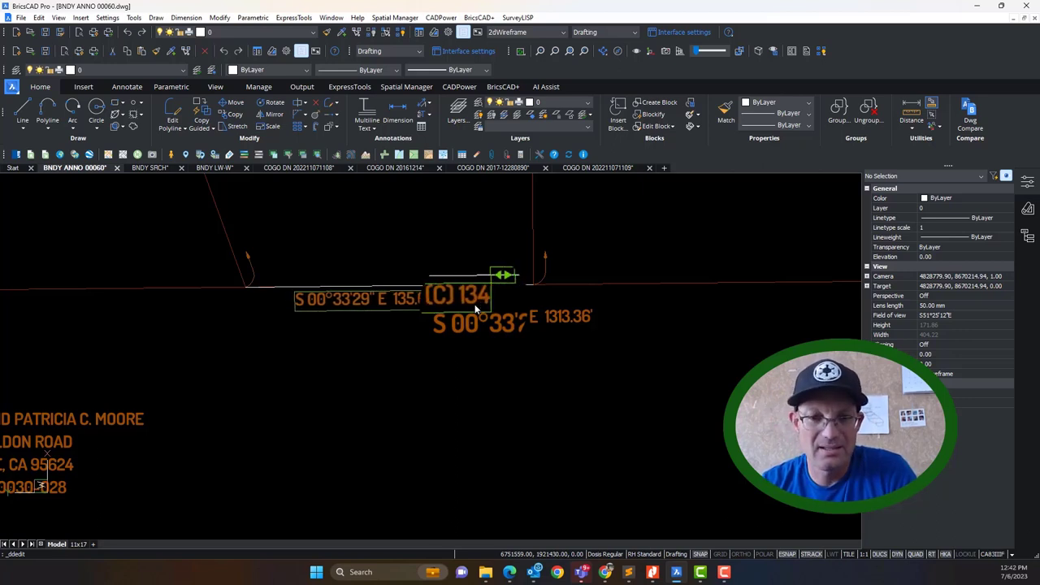
key("BackSpace")
key("BackSpace")
type("34.38'(R6")
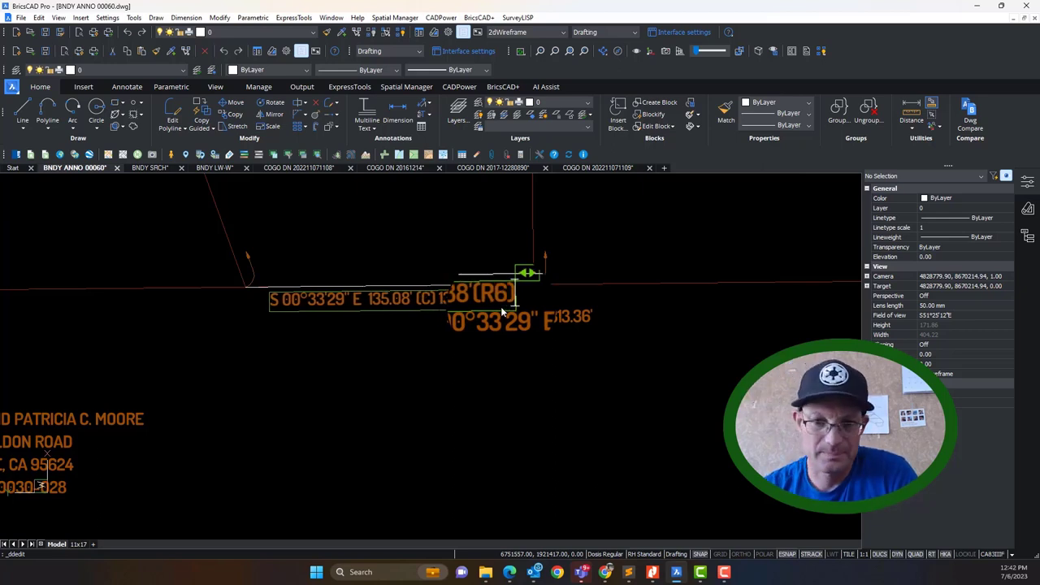
left_click(500, 308)
left_click(480, 366)
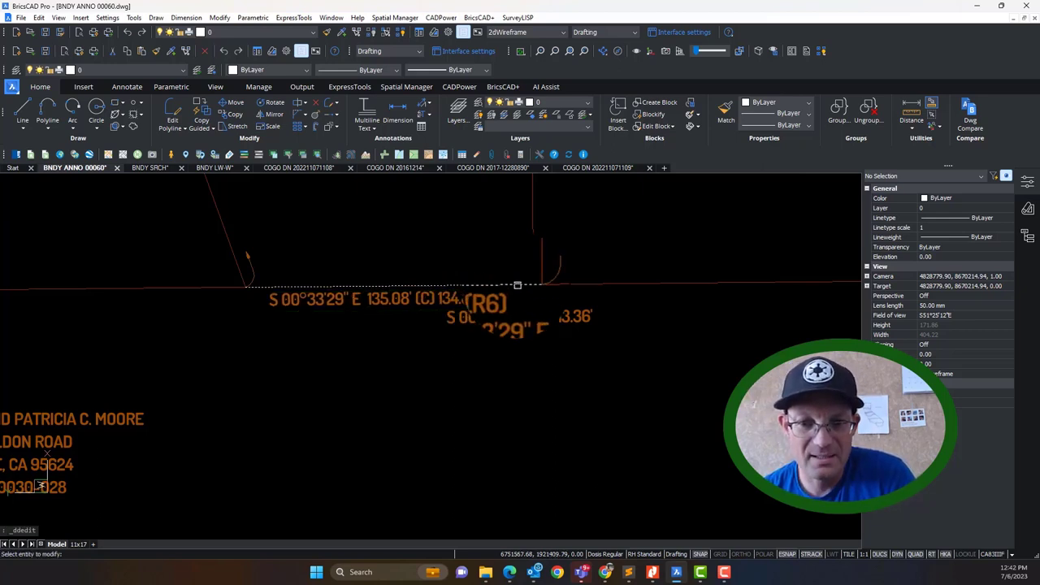
Step: Delete the white layer 0 line drawn between the two rear boundary junctions
scroll(512, 291, "up", 2)
left_click(509, 290)
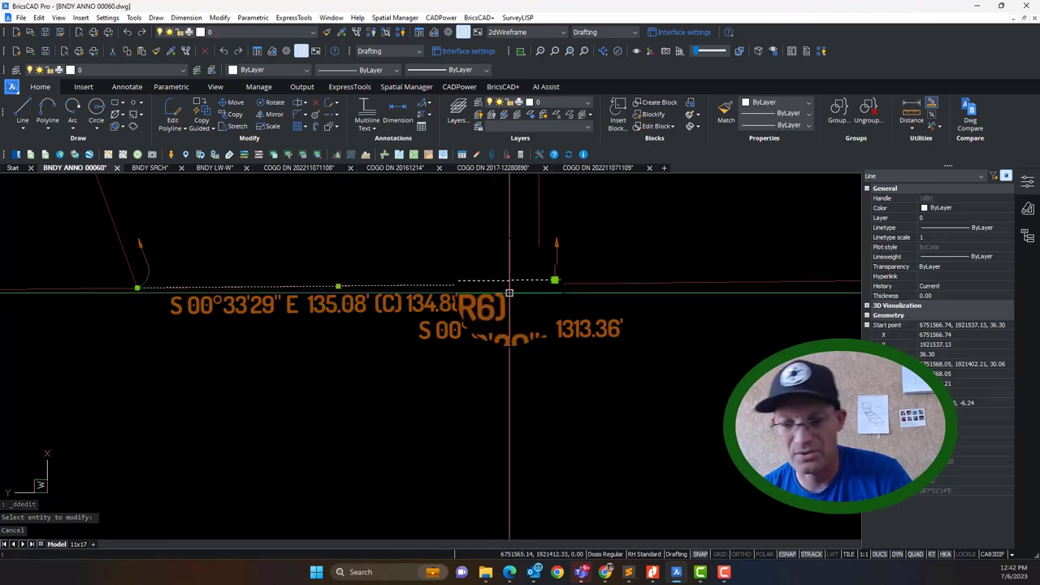
key("Delete")
Step: Examine the bearing and distance labels along Bradshaw Road, especially on the segment in front of the adjoining parcel, against the overall boundary
scroll(390, 330, "down", 8)
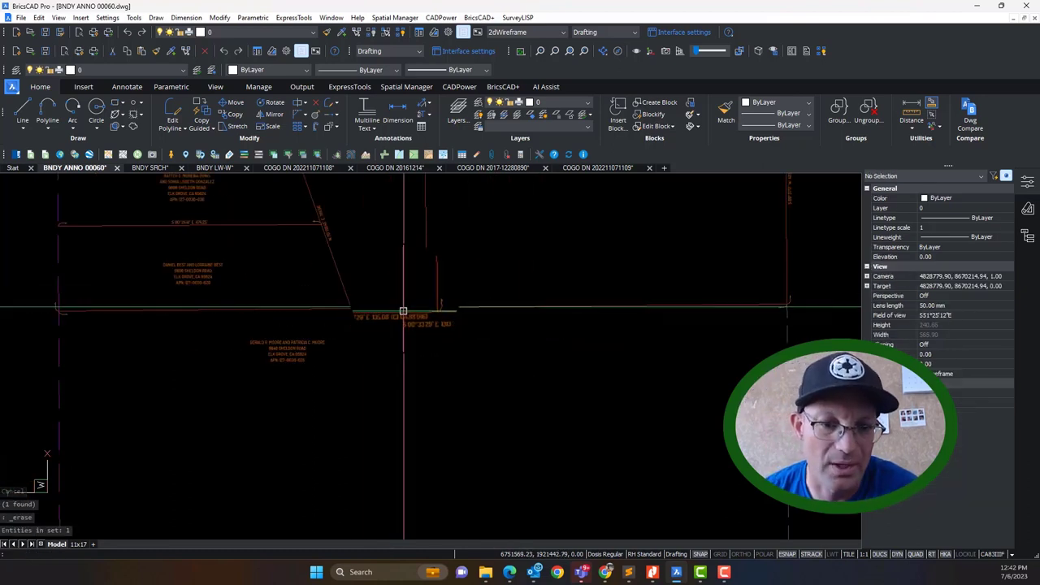
scroll(373, 444, "down", 5)
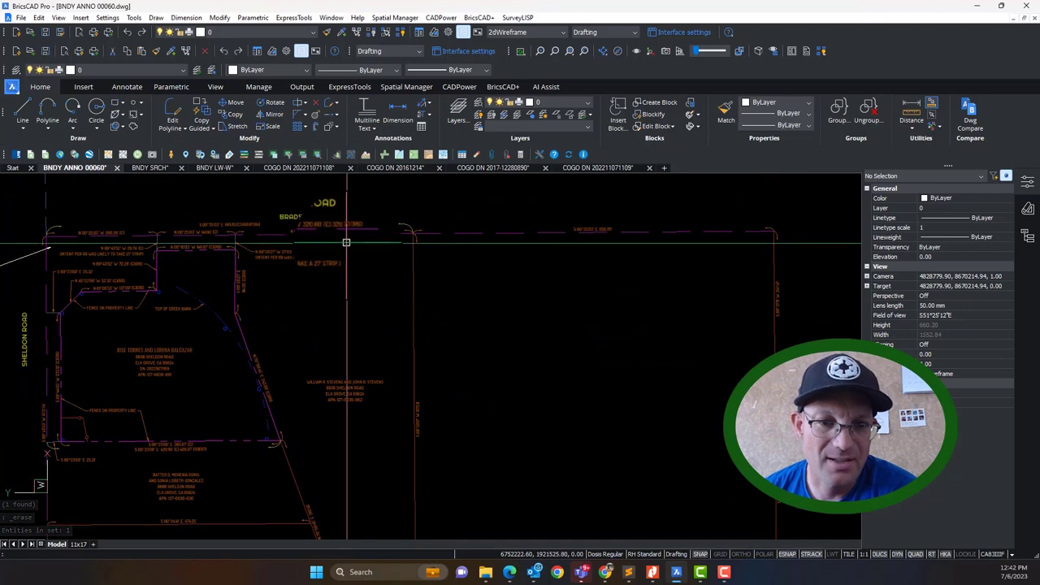
scroll(352, 240, "up", 6)
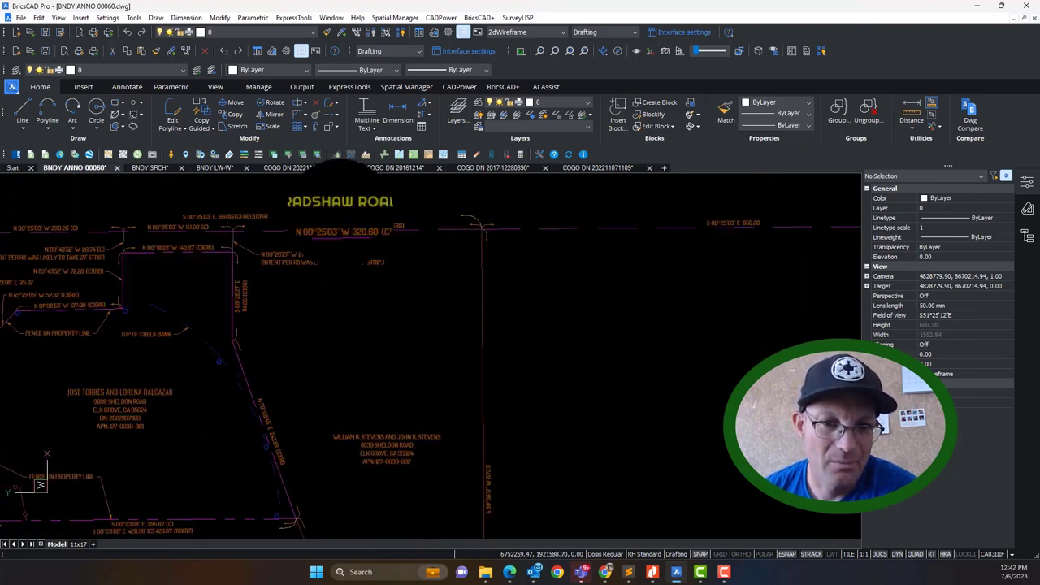
scroll(309, 288, "down", 5)
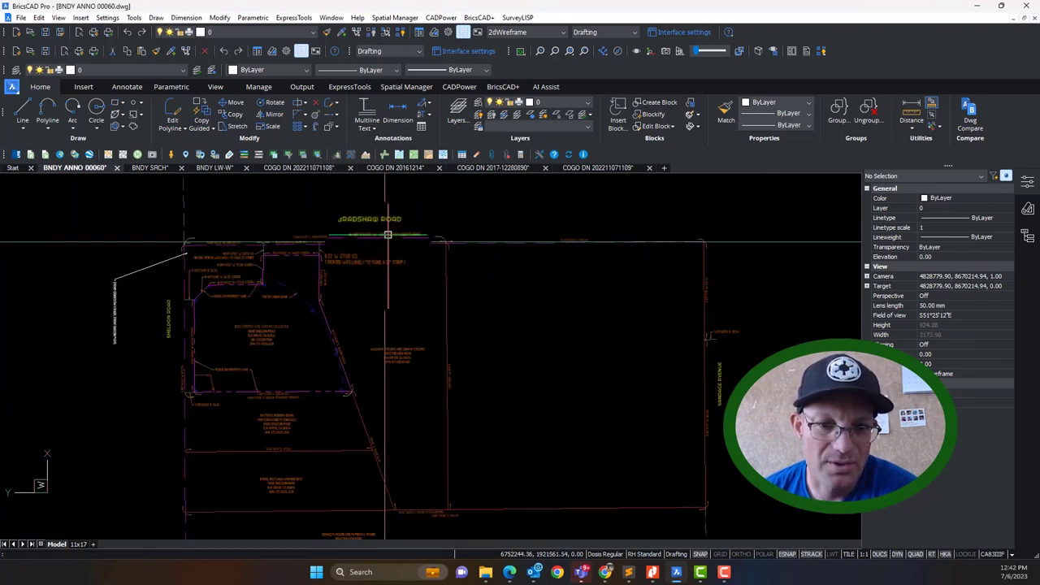
scroll(412, 283, "up", 6)
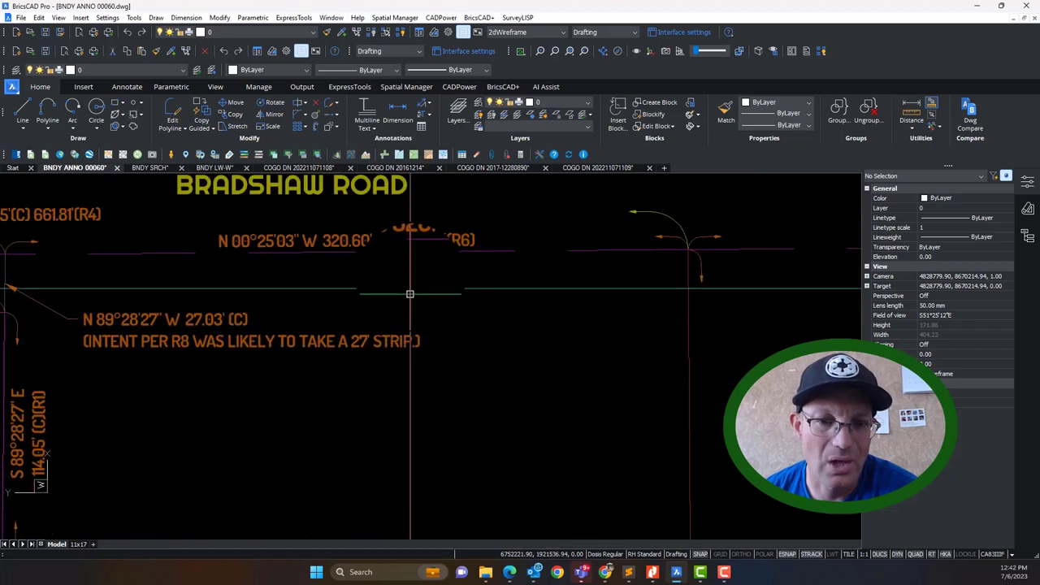
scroll(445, 309, "down", 4)
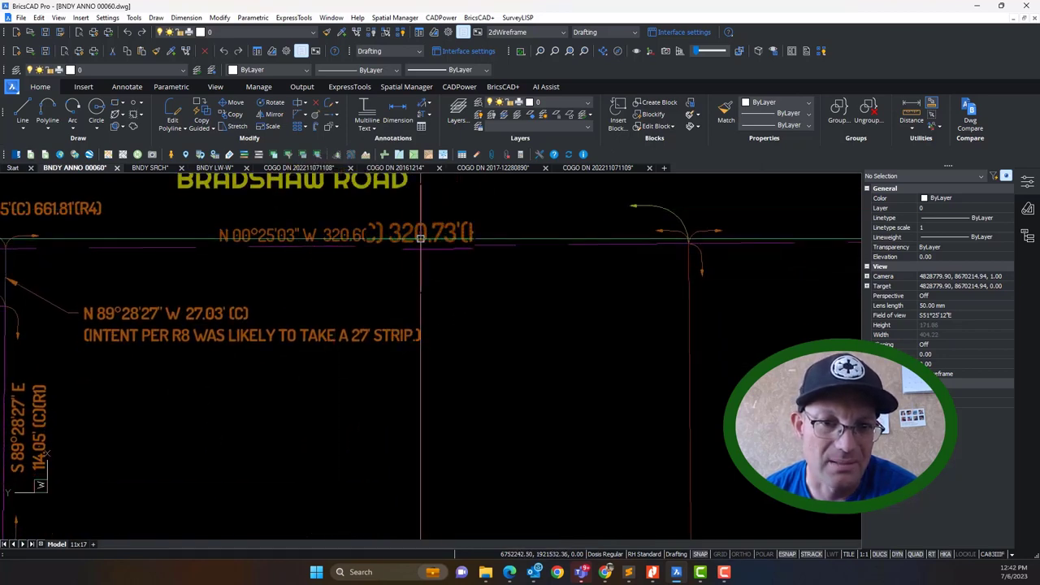
scroll(478, 313, "down", 4)
scroll(479, 339, "up", 1)
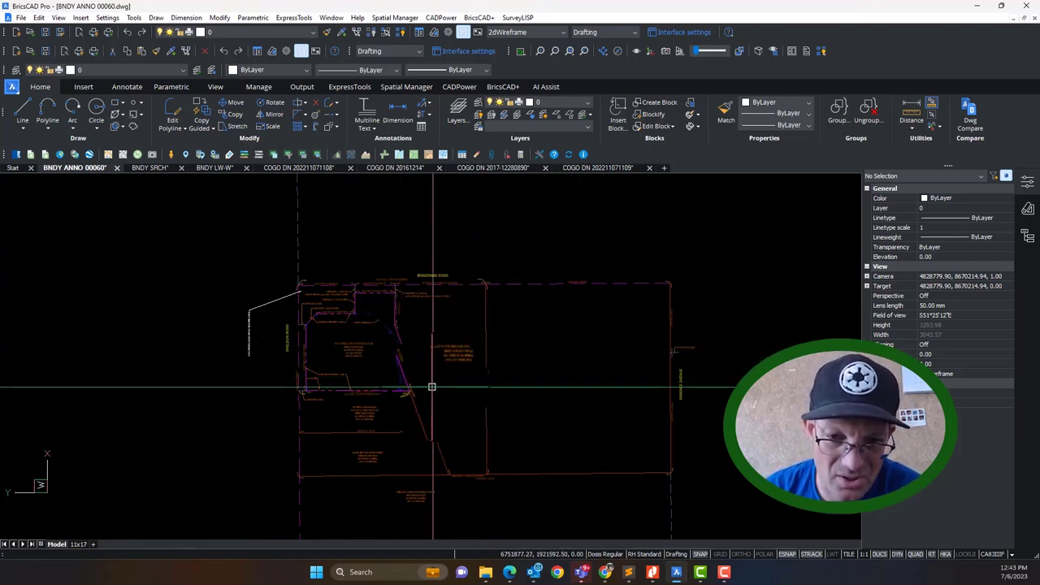
scroll(452, 381, "up", 3)
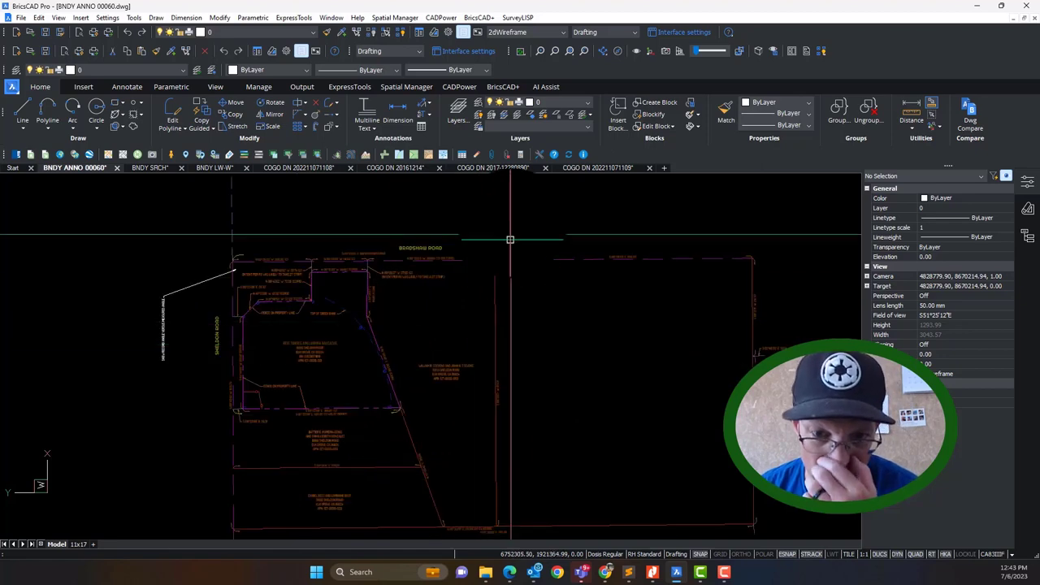
scroll(512, 239, "up", 3)
scroll(413, 309, "up", 2)
scroll(415, 305, "down", 3)
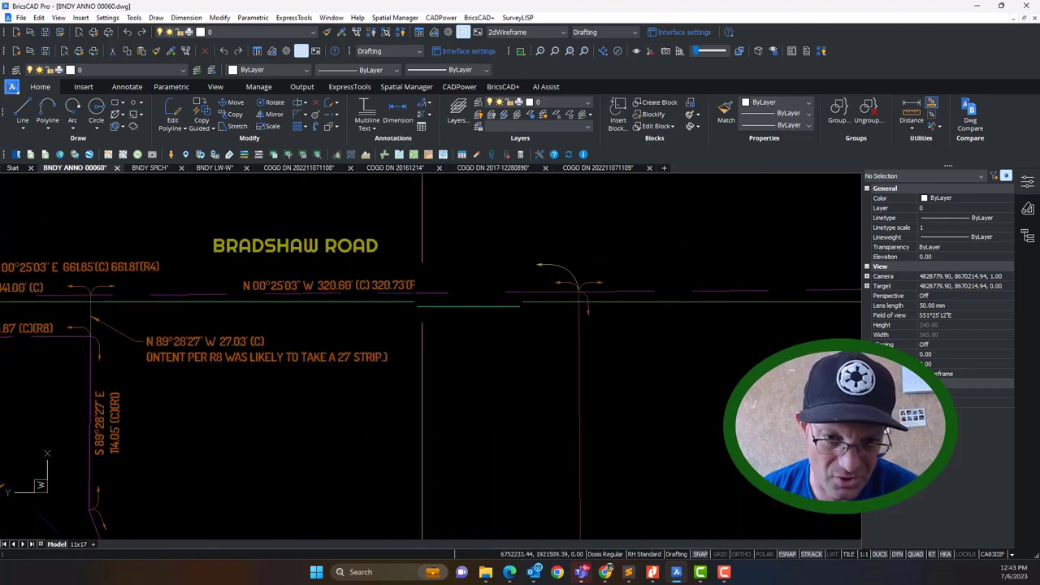
Step: Examine the calculated and record distances on the short rear boundary segment in relation to the adjoining lot lines
middle_click_drag(431, 411, 455, 159)
middle_click_drag(432, 411, 493, 78)
scroll(584, 506, "up", 2)
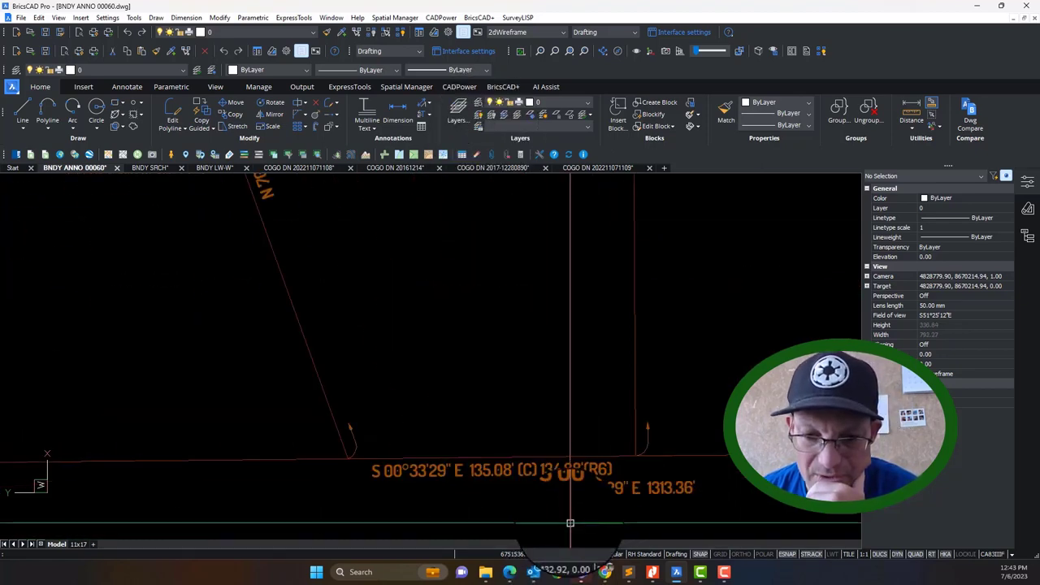
scroll(553, 499, "up", 3)
scroll(440, 441, "down", 3)
scroll(437, 350, "down", 5)
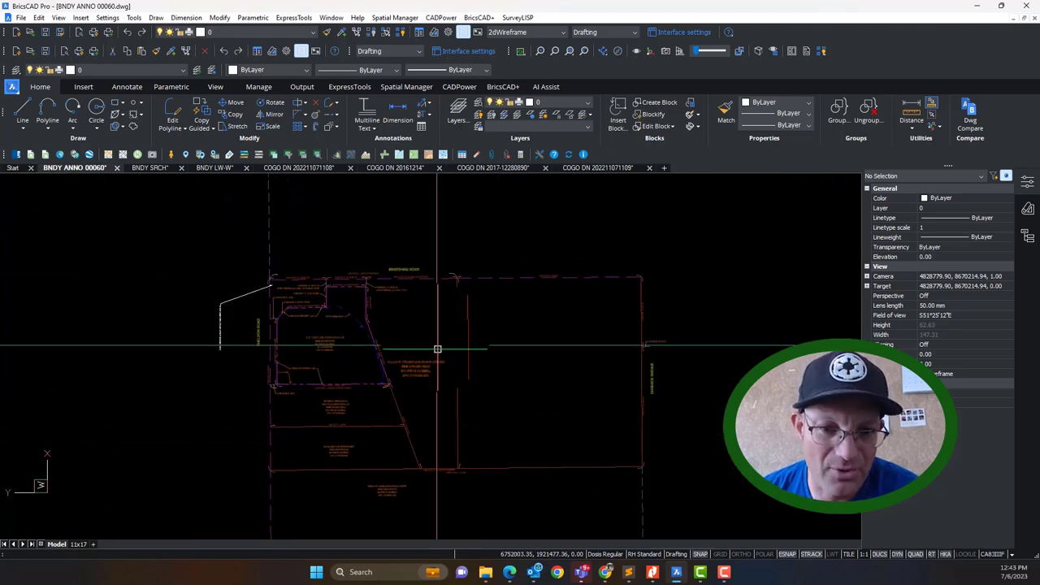
scroll(342, 367, "up", 8)
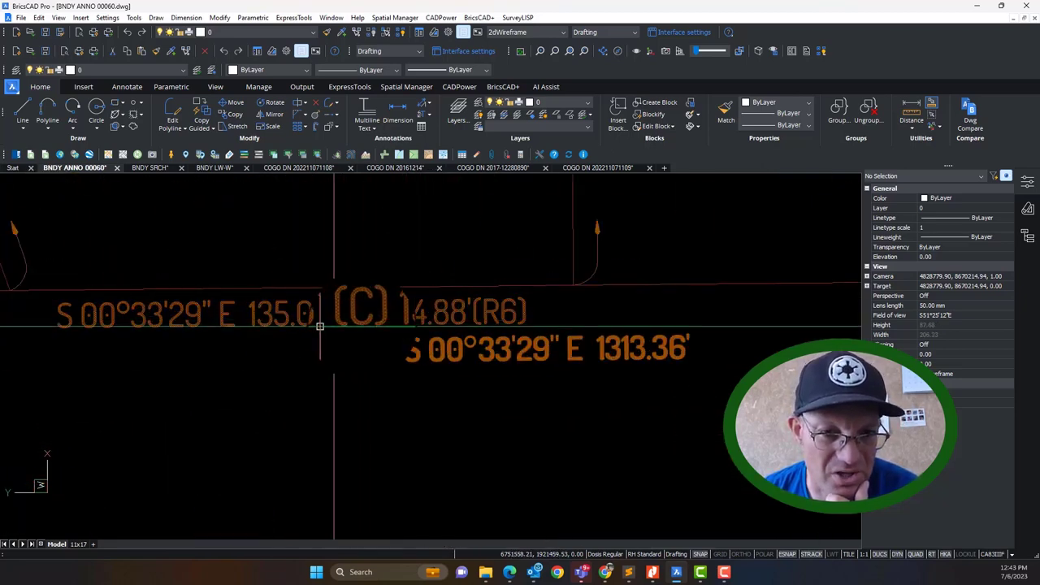
scroll(352, 325, "down", 2)
scroll(295, 326, "down", 6)
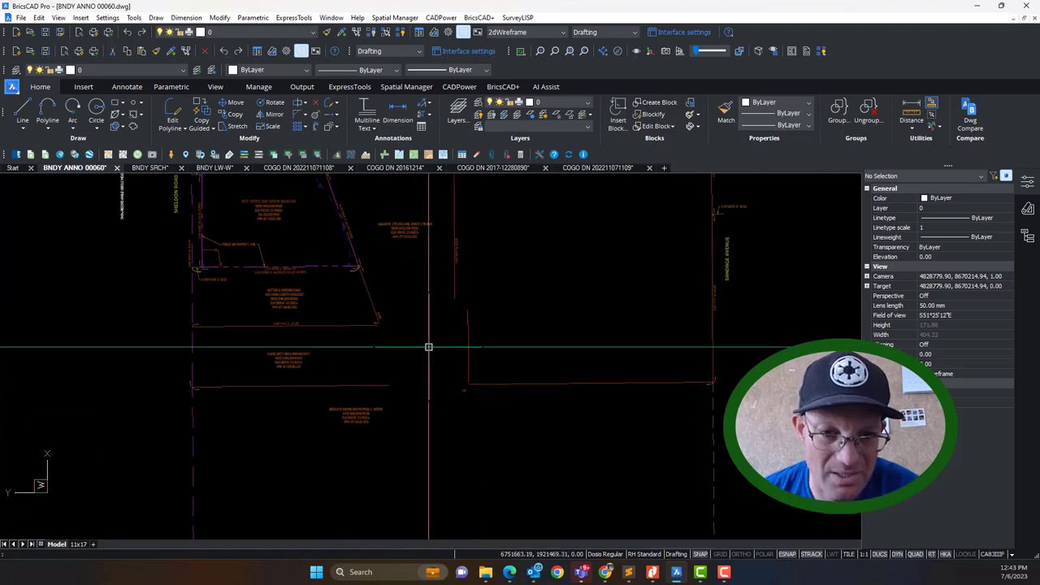
scroll(448, 348, "up", 2)
scroll(366, 436, "up", 3)
middle_click_drag(396, 497, 470, 396)
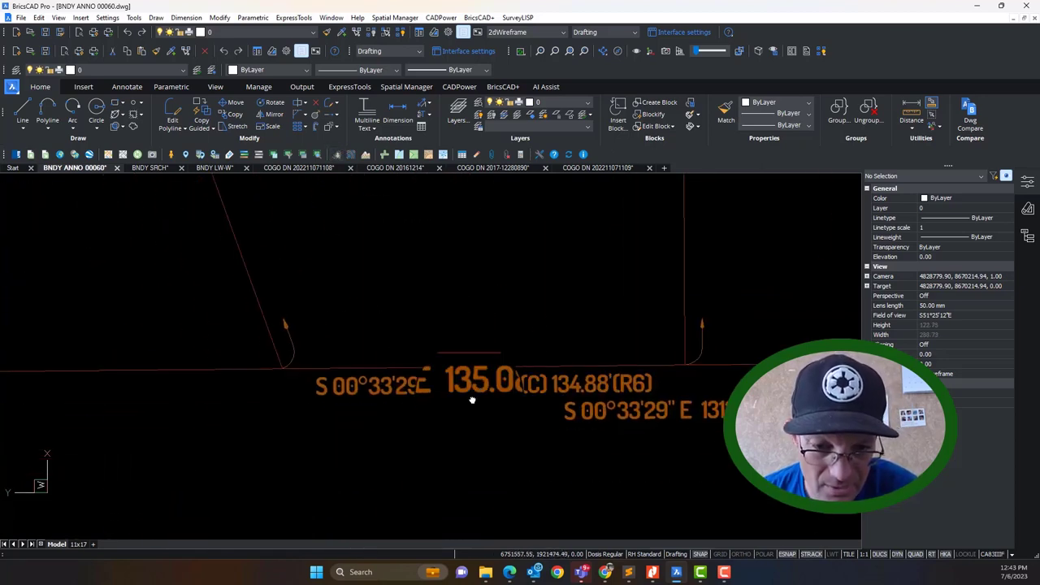
scroll(620, 401, "down", 5)
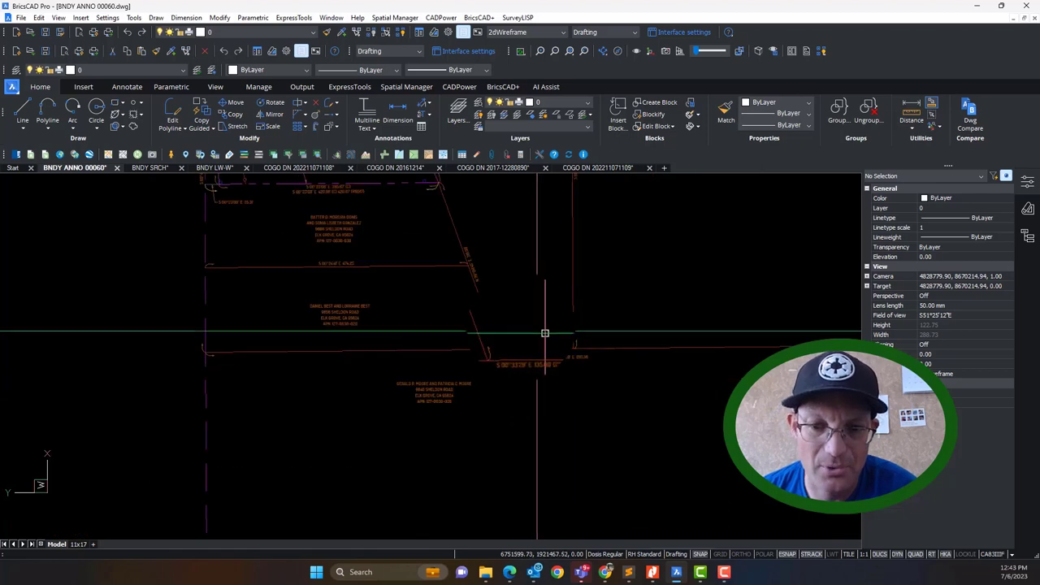
scroll(459, 368, "up", 5)
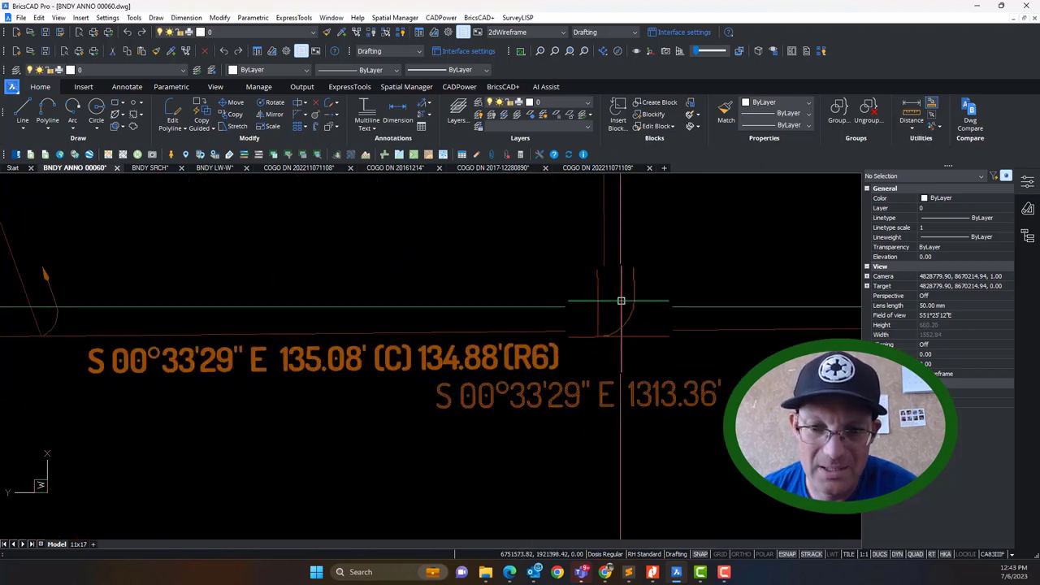
Step: Copy the curved tie arrow at the slanted lot line's rear junction to above the middle of the 135.08' segment
scroll(65, 351, "down", 1)
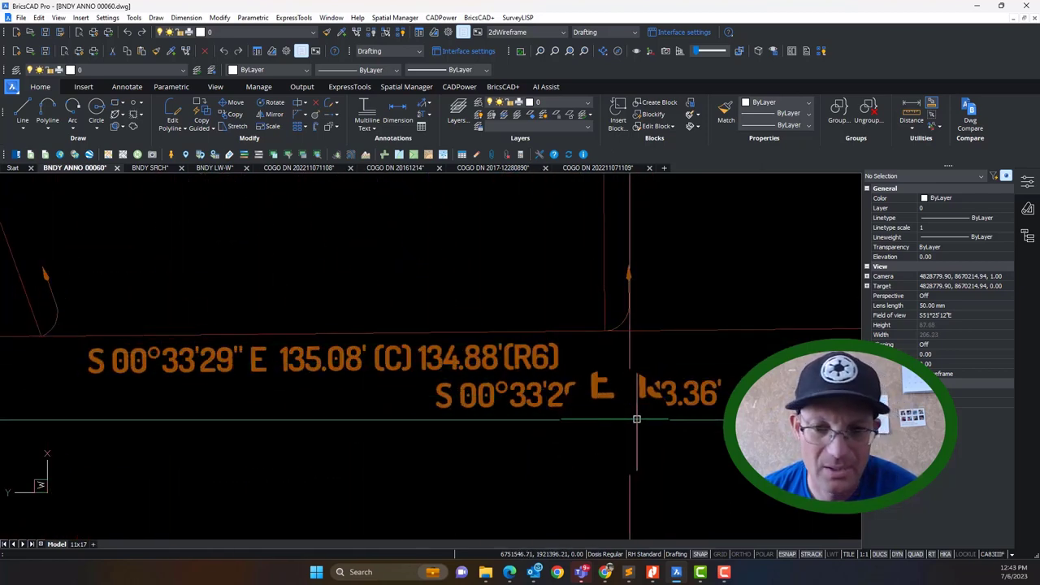
scroll(701, 418, "down", 3)
mouse_move(515, 186)
middle_mouse_down()
mouse_move(545, 302)
mouse_move(527, 218)
middle_mouse_up()
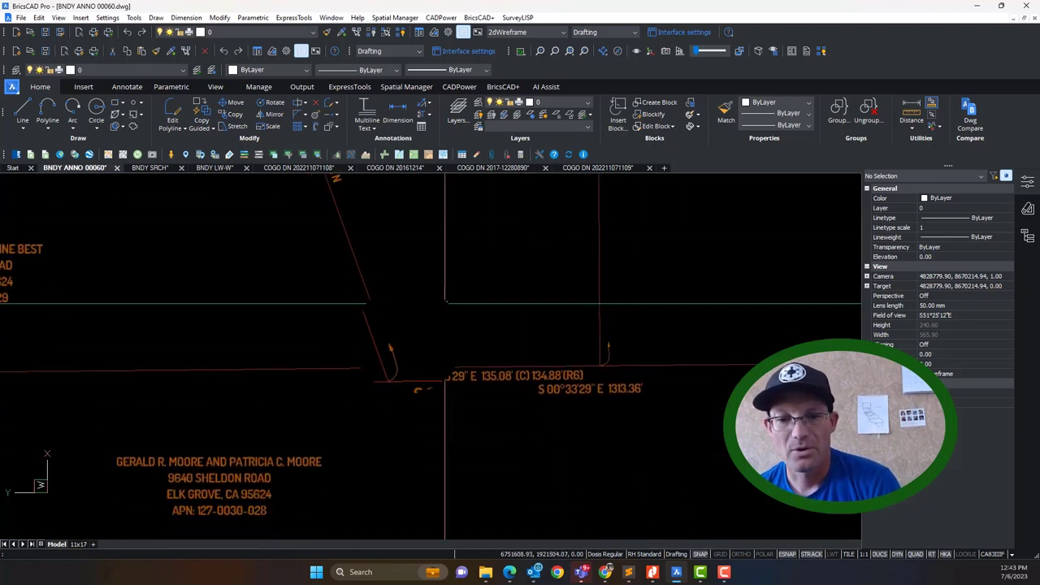
scroll(399, 381, "up", 6)
scroll(443, 376, "down", 3)
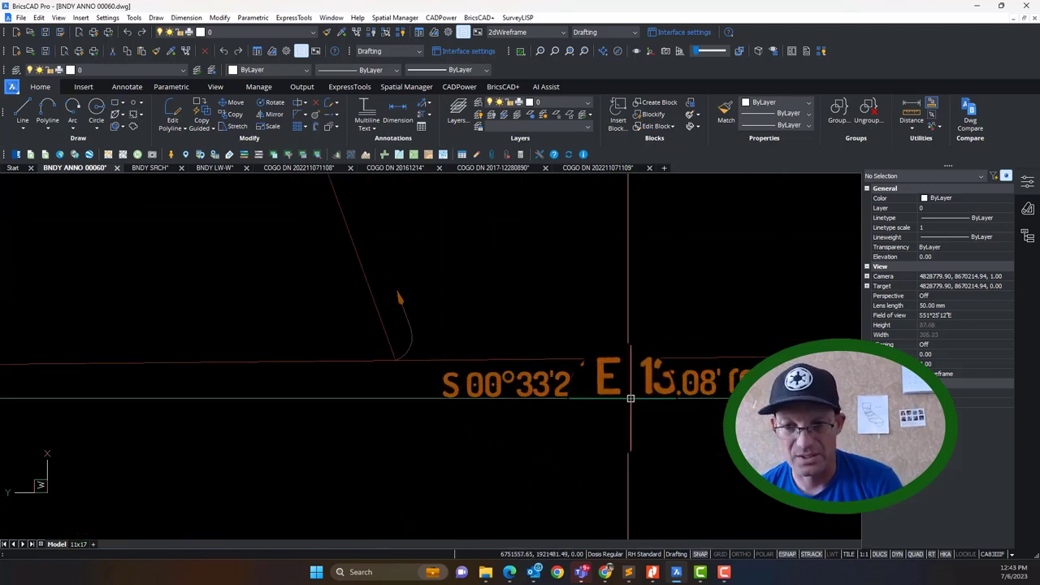
middle_click_drag(683, 429, 588, 409)
key("Escape")
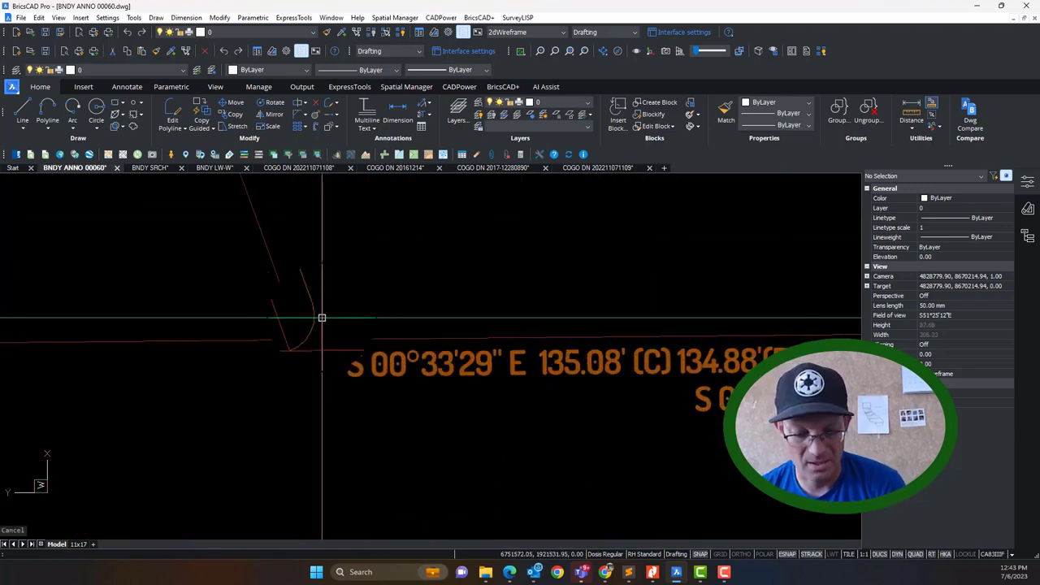
scroll(494, 336, "down", 2)
middle_click_drag(547, 360, 551, 370)
scroll(551, 370, "up", 2)
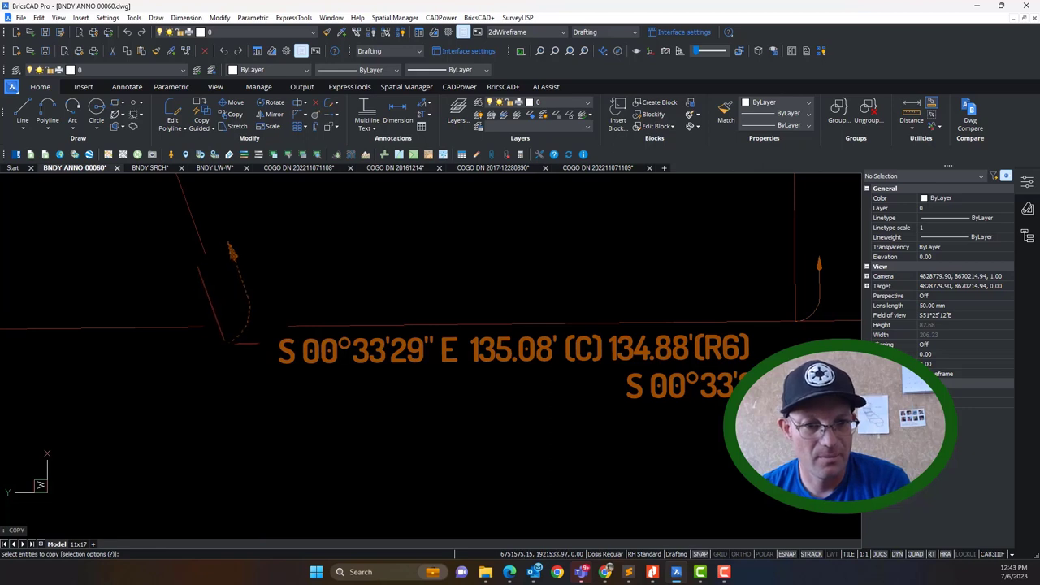
left_click(248, 302)
key("Return")
left_click(245, 309)
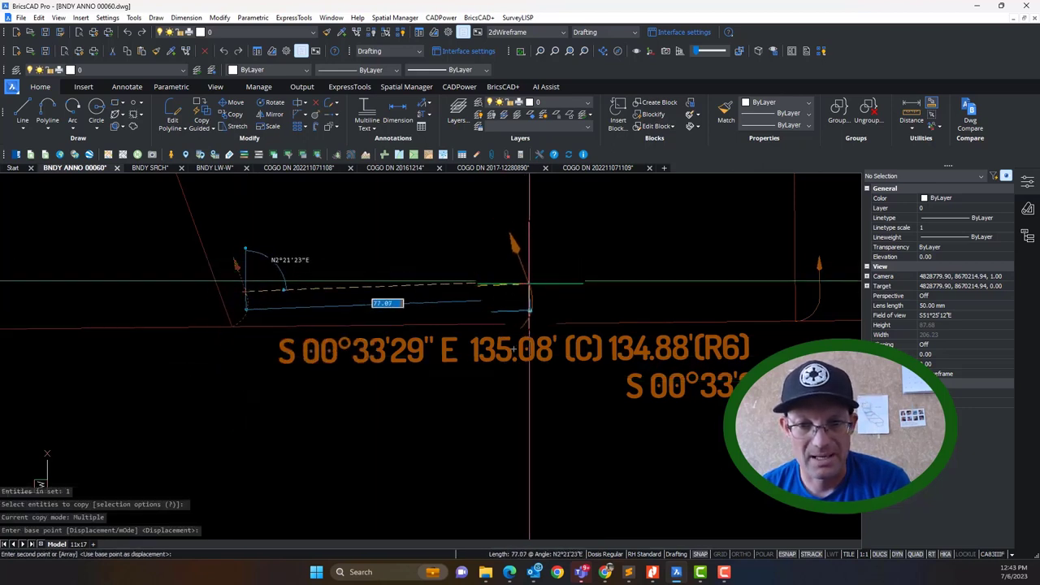
left_click(531, 266)
key("Escape")
Step: Move the copied tie arrow down so its tail sits on the rear boundary line
type("m")
key("Return")
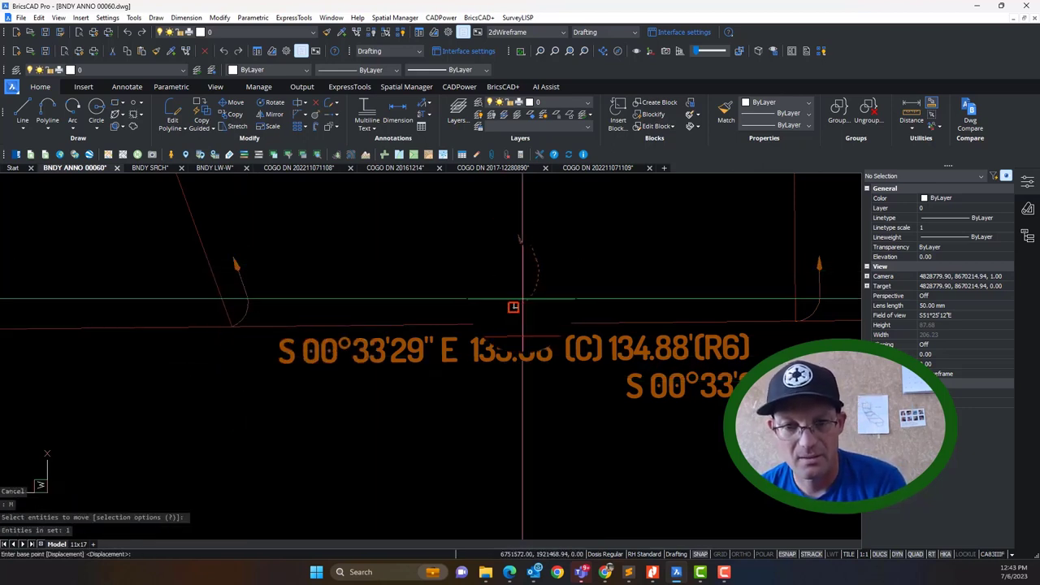
left_click(522, 307)
key("Escape")
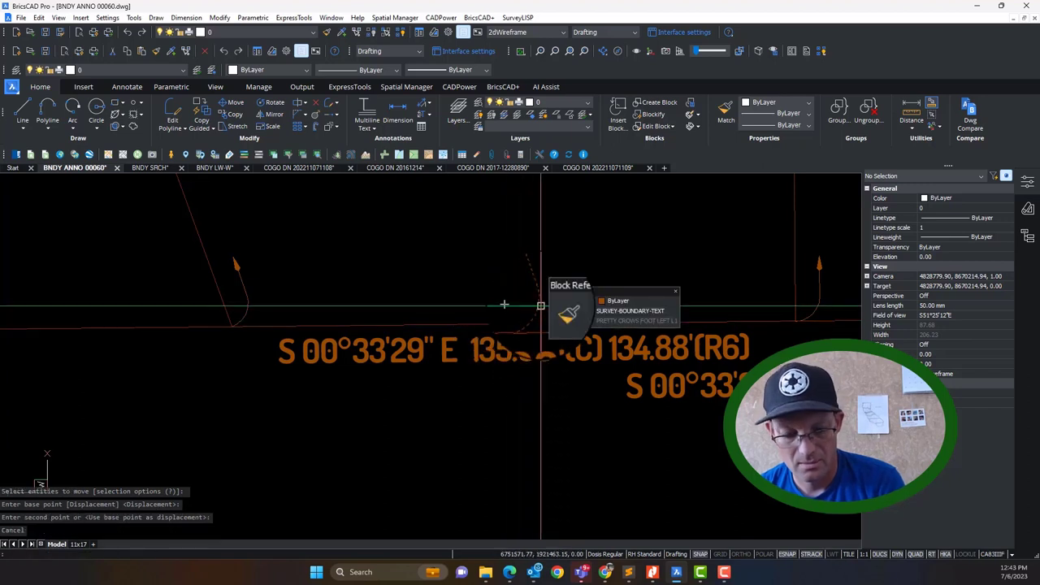
type("RO")
key("Return")
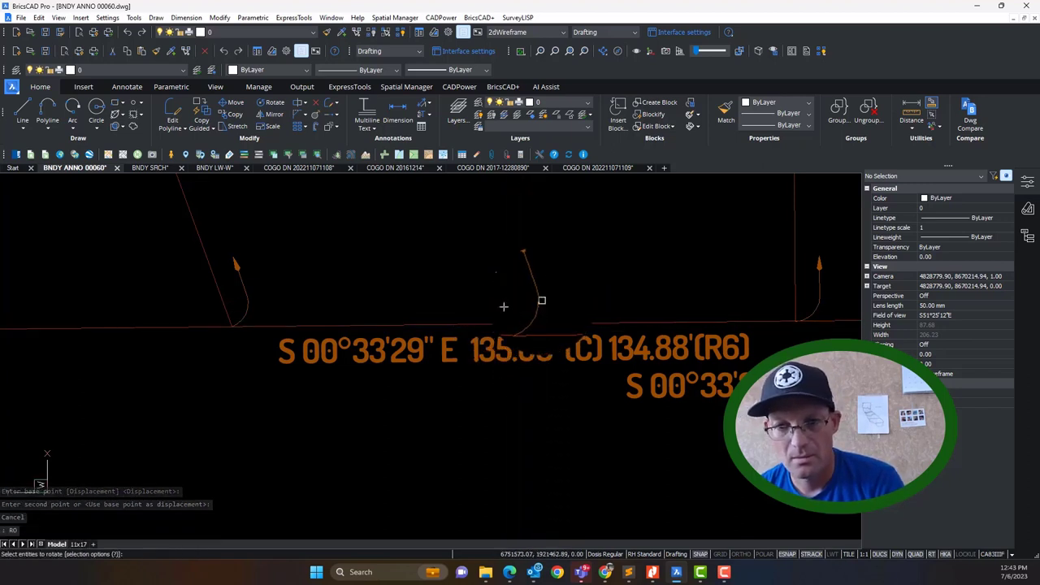
key("Escape")
key("Escape")
key("Escape")
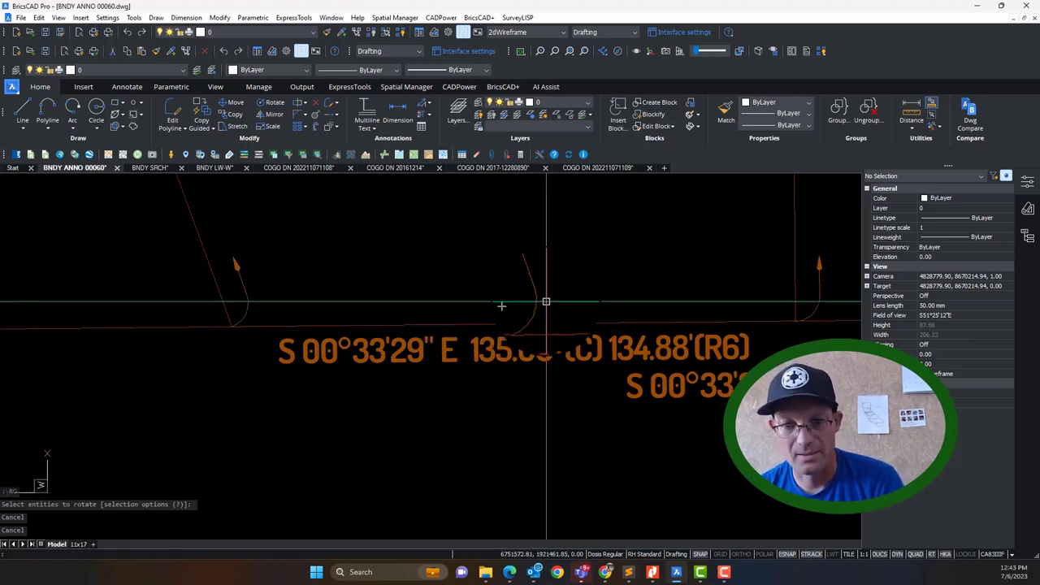
Step: Rotate the original tie arrow about the slanted line's junction, using that line as reference, so it points along the 135.08' segment below the boundary
type("R")
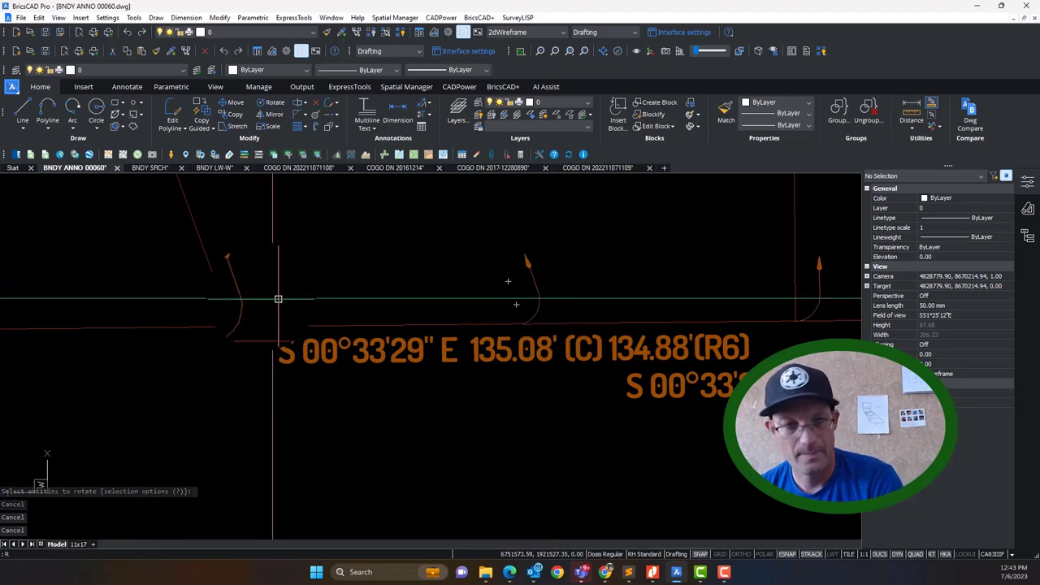
type("O")
key("Return")
left_click(260, 299)
left_click(237, 287)
key("Return")
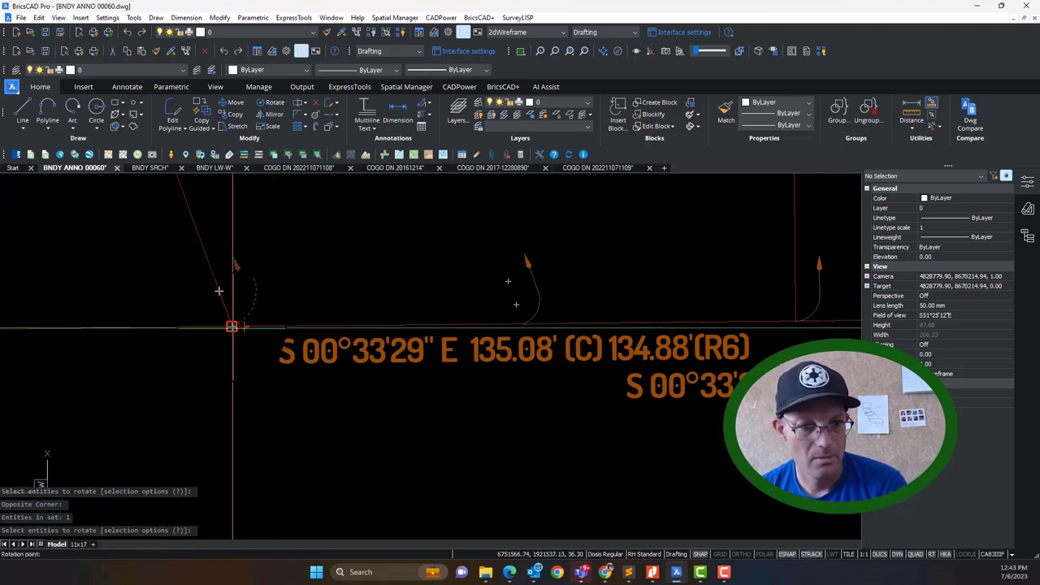
left_click(231, 327)
type("R")
key("Return")
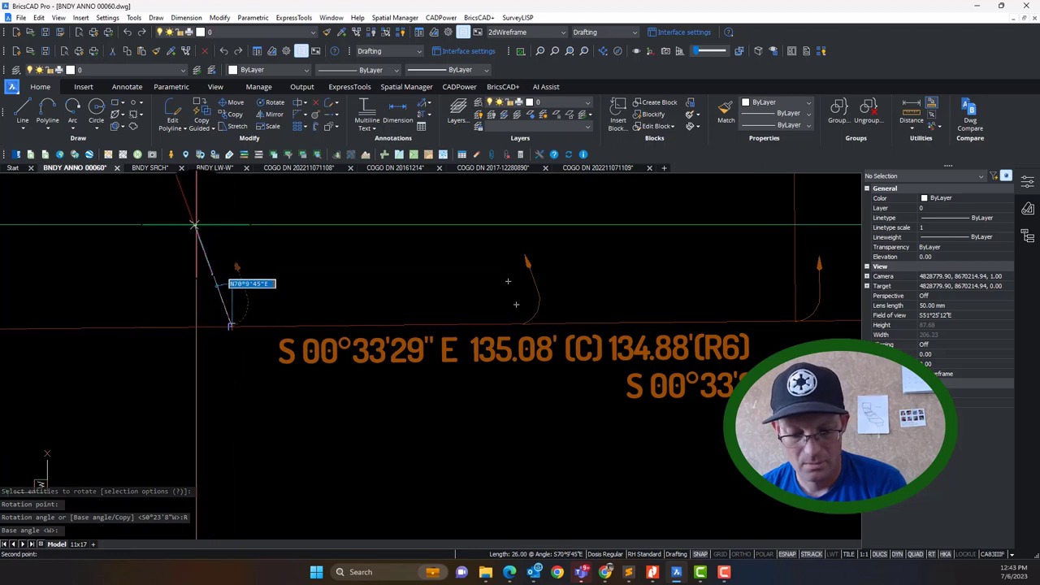
left_click(195, 223)
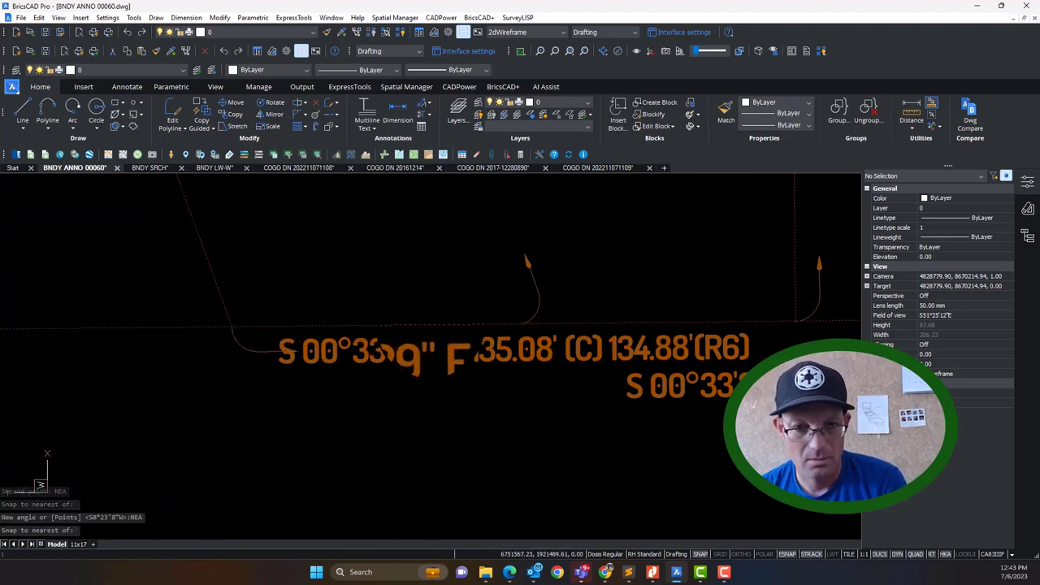
key("Escape")
Step: Move the copied tie arrow onto the slanted lot line's rear junction so it again points up that line
left_click(522, 281)
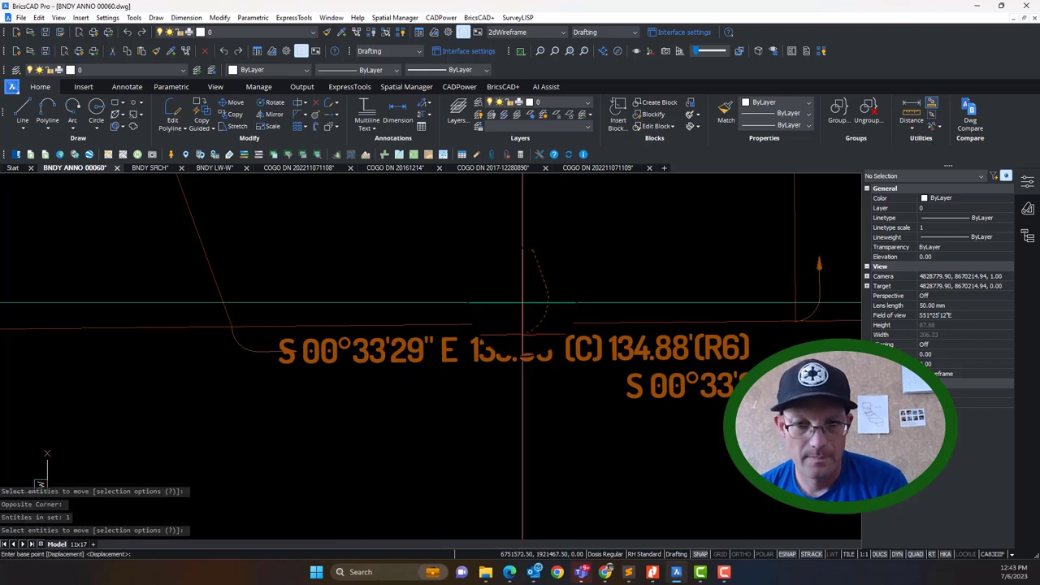
key("Return")
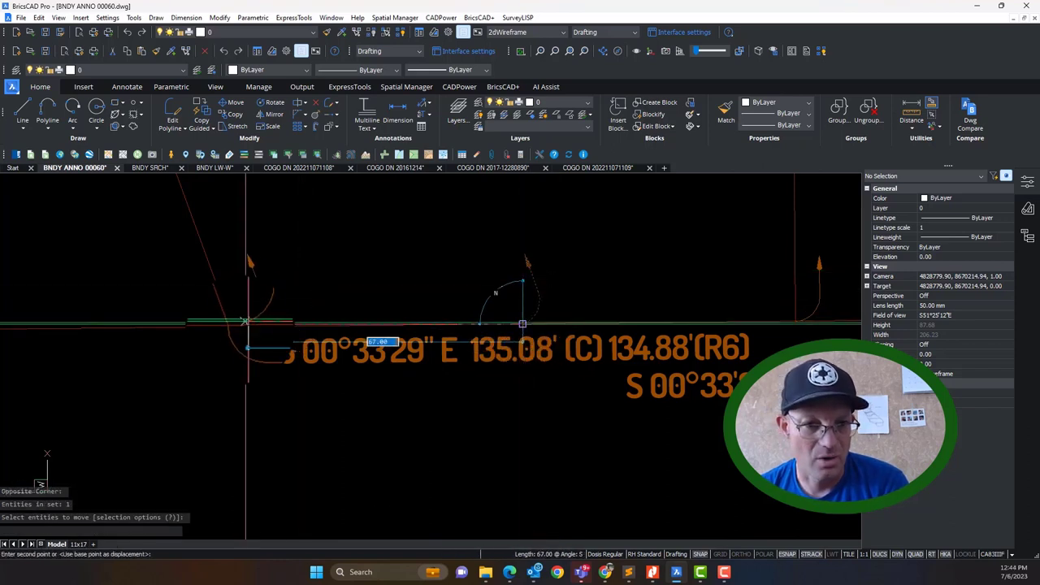
key("Escape")
Step: Remove the bearing from the short rear segment's label, leaving only 135.08' (C) 134.88'(R6)
scroll(431, 354, "down", 5)
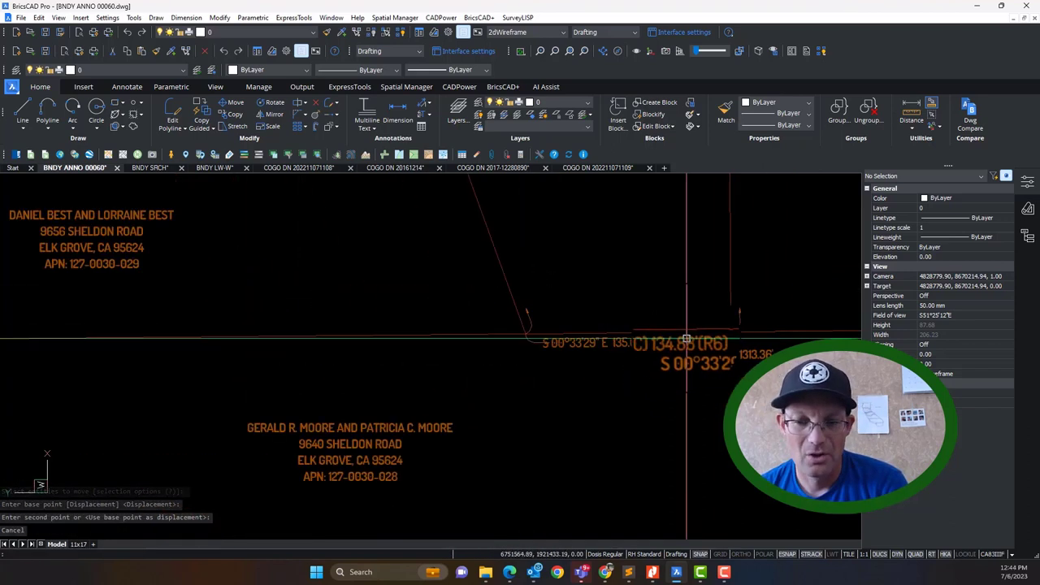
scroll(496, 350, "up", 4)
double_click(502, 350)
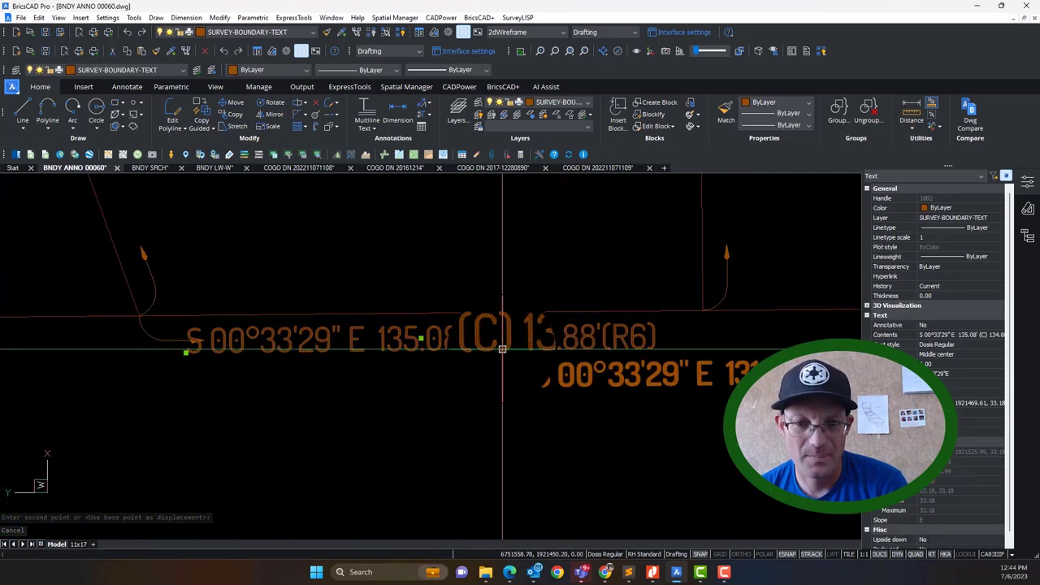
left_click(512, 353)
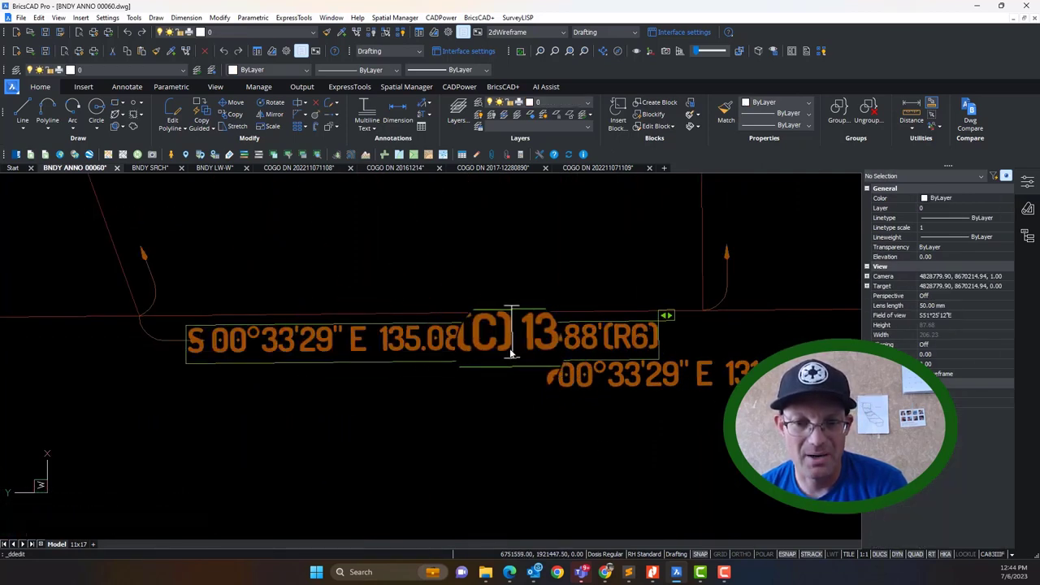
left_click_drag(330, 343, 152, 339)
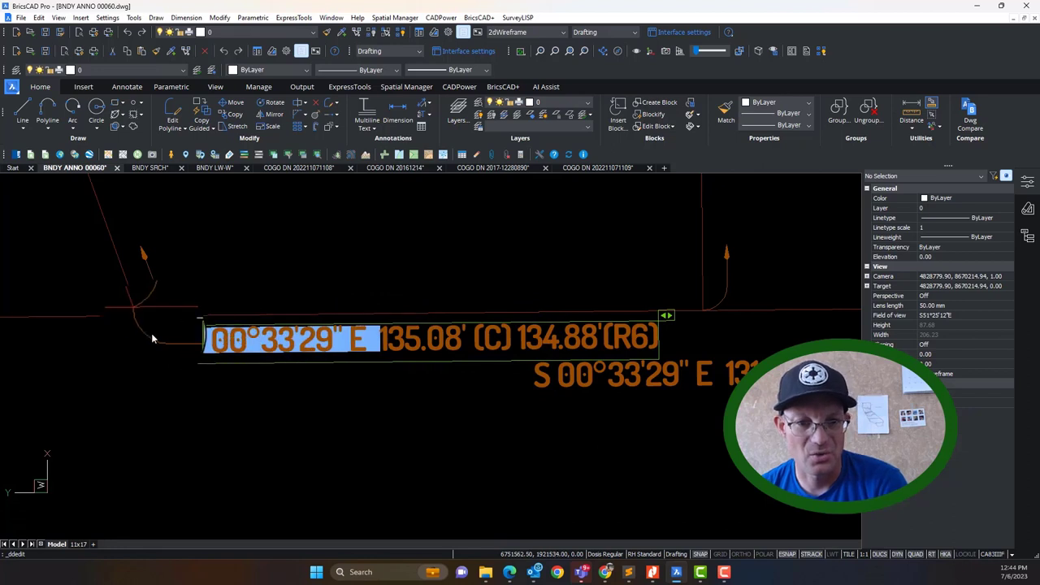
key("Delete")
left_click(458, 416)
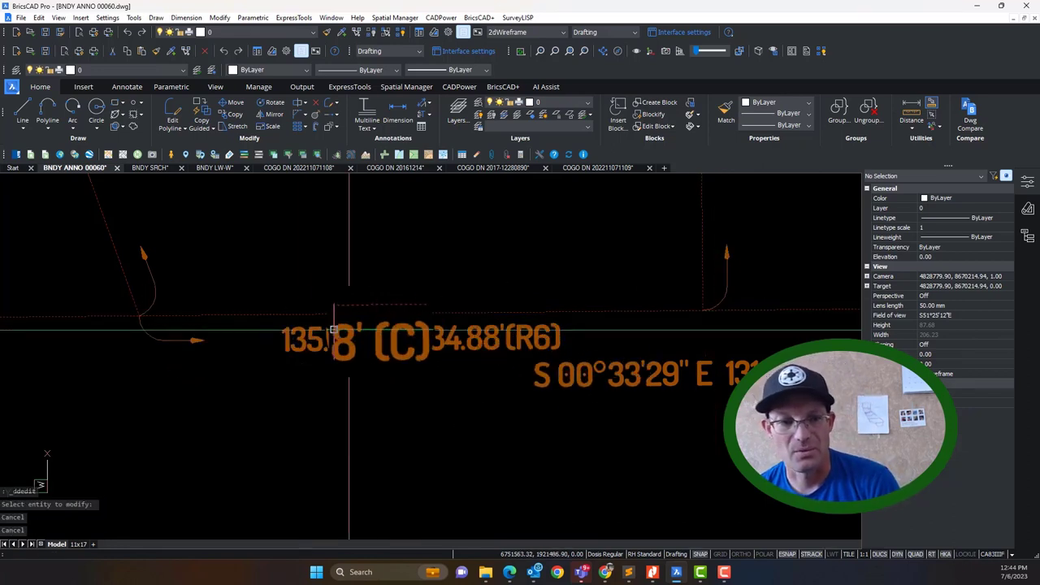
Step: Copy the tie arrow pointing along the rear boundary from its far corner to the other end junction of the 135.08' segment
scroll(691, 310, "down", 5)
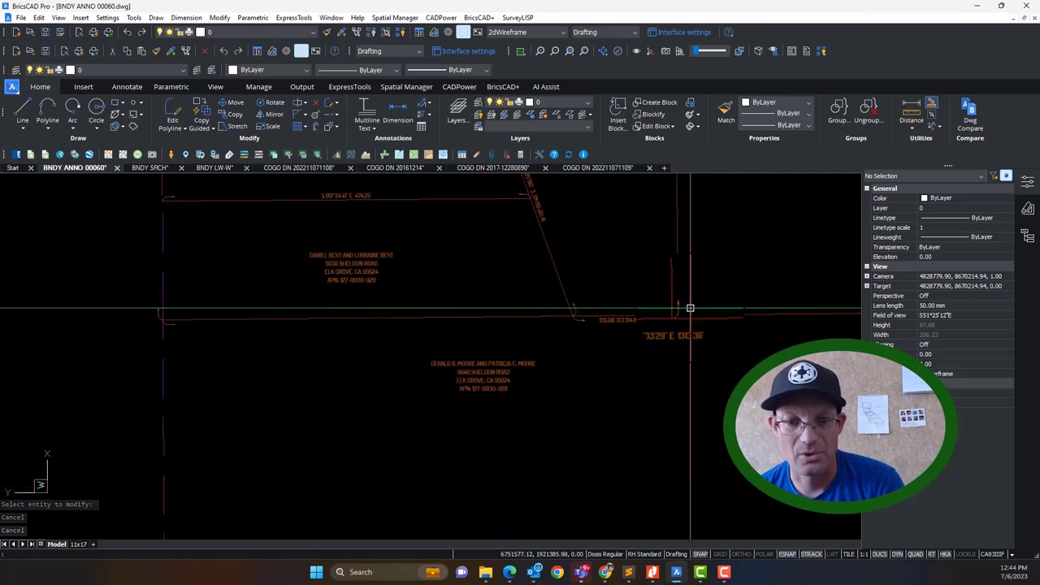
scroll(691, 308, "up", 3)
scroll(614, 315, "down", 5)
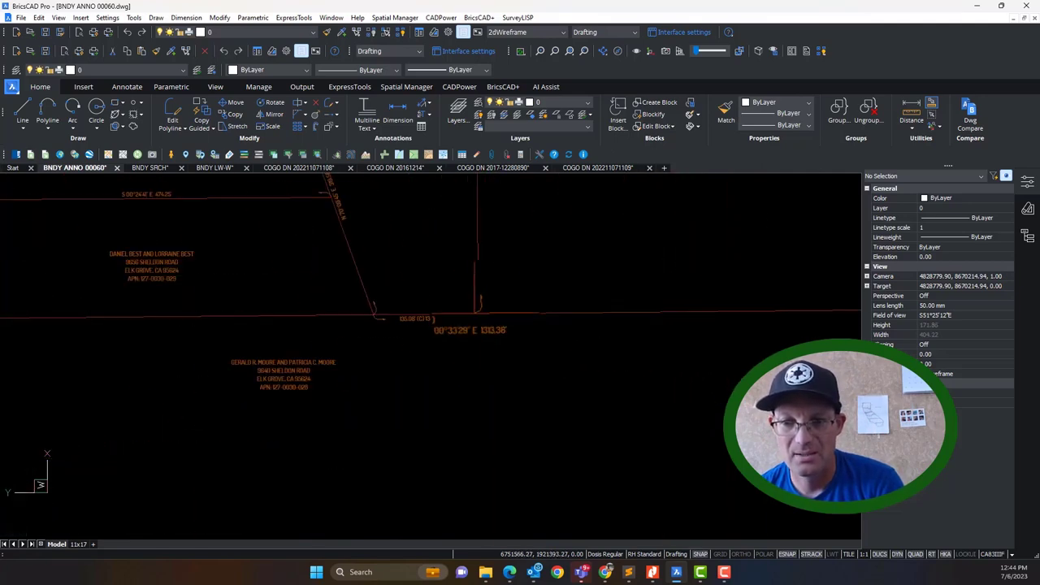
scroll(768, 307, "up", 3)
scroll(710, 364, "up", 2)
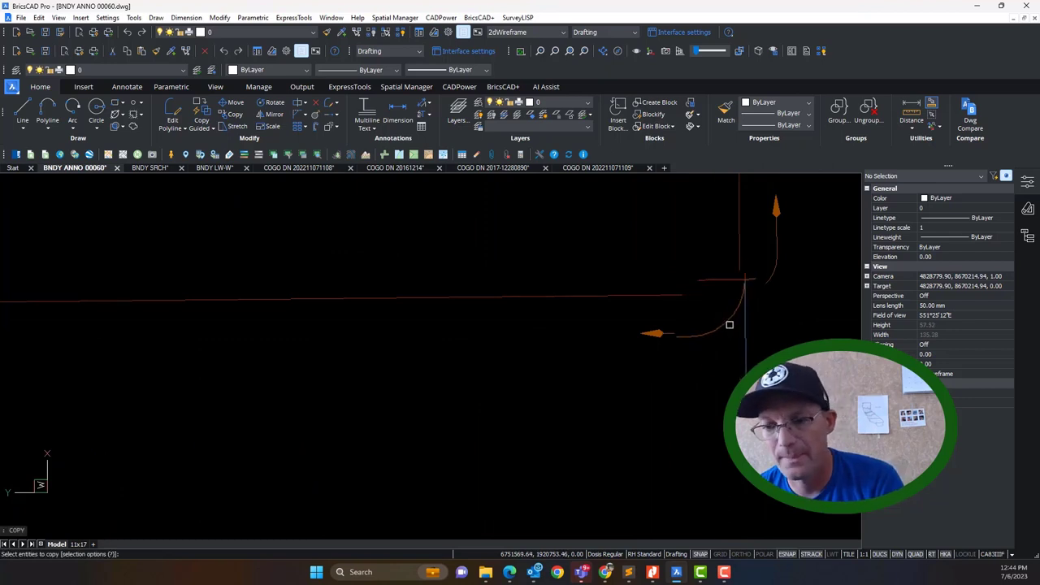
key("Return")
left_click(740, 293)
scroll(722, 306, "down", 4)
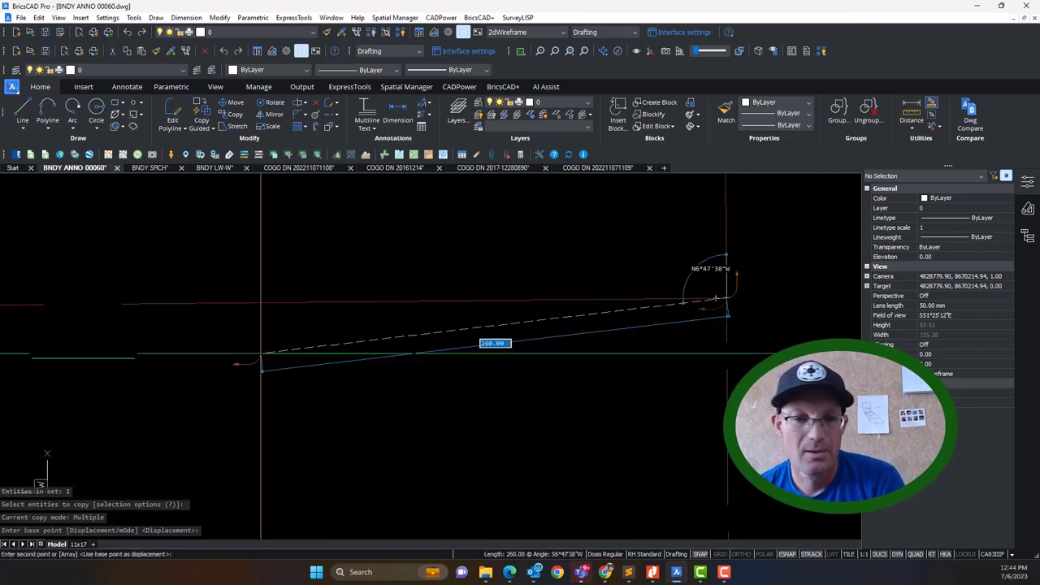
middle_click_drag(86, 329, 863, 324)
scroll(190, 314, "up", 5)
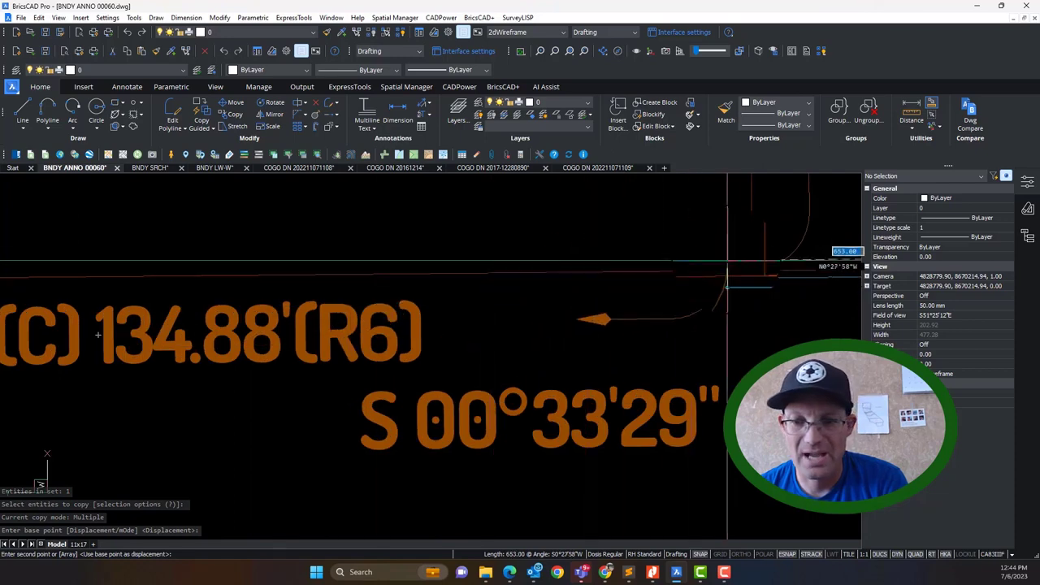
left_click(753, 271)
scroll(752, 271, "down", 4)
key("Escape")
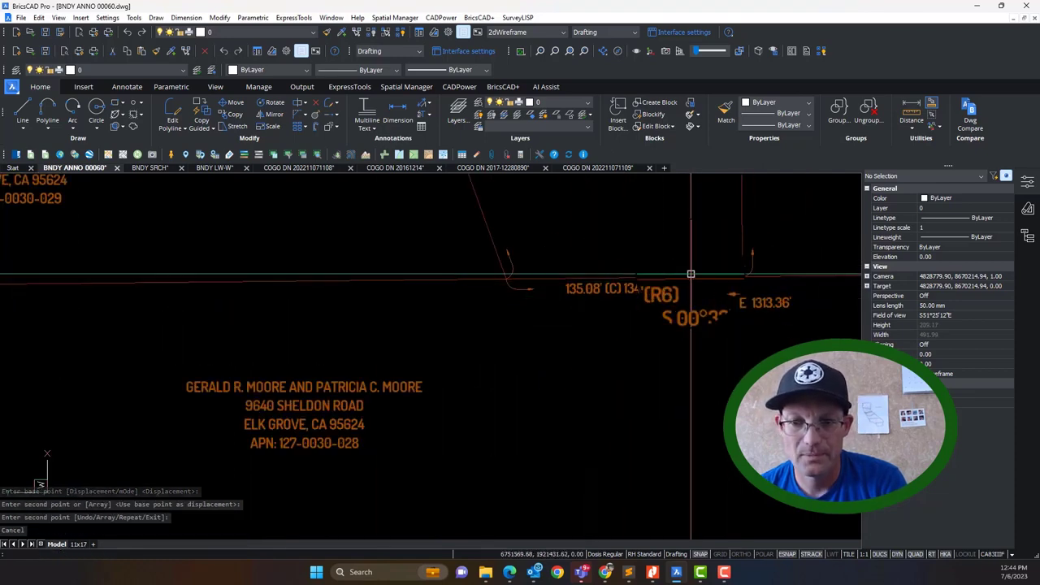
Step: Examine the overall boundary and the S 89°38'17" W 672.11' label on the lot line beside the adjoining parcel
scroll(707, 248, "down", 3)
scroll(511, 382, "down", 4)
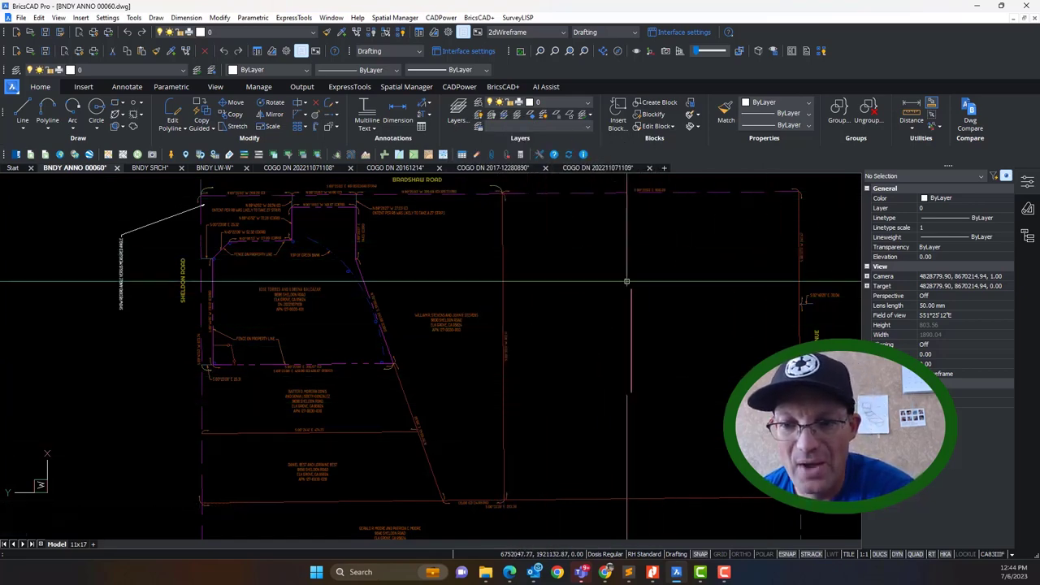
scroll(505, 342, "up", 10)
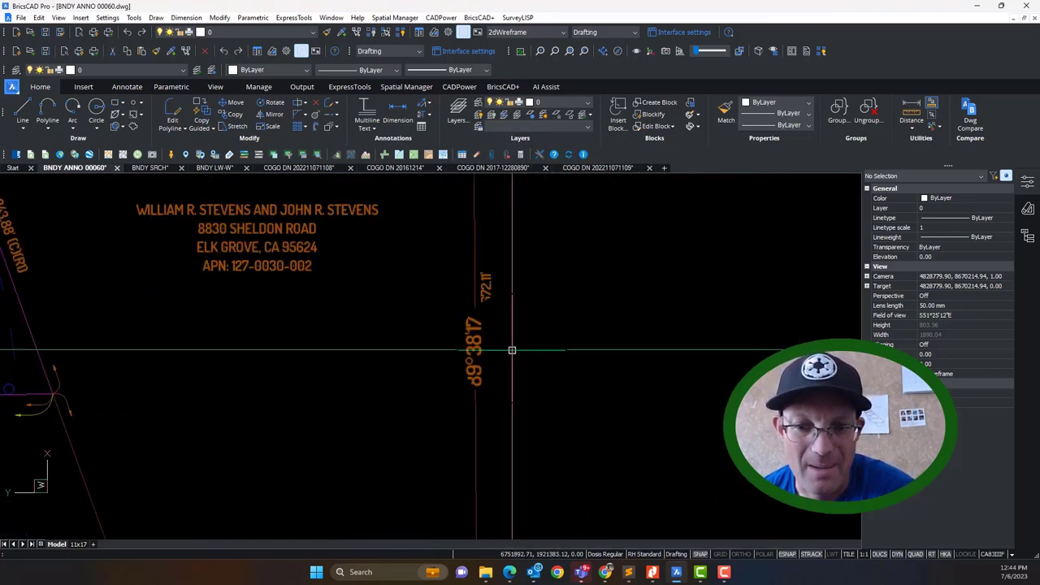
scroll(460, 300, "down", 5)
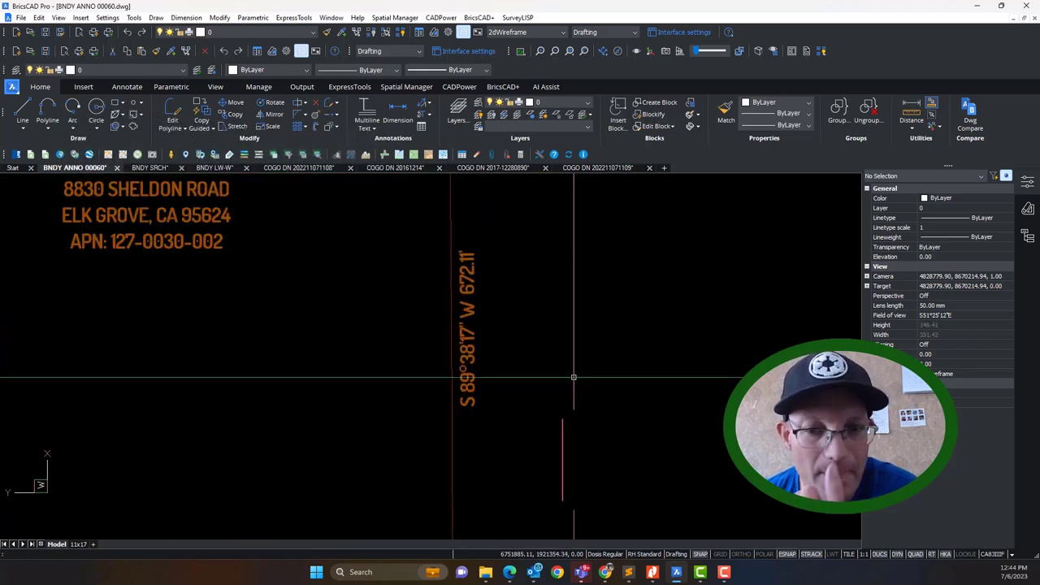
Step: Switch to Nitro Pro and examine the record bearings and distances around Parcels 1 to 4 on parcel map 67-PM-015
left_click(652, 572)
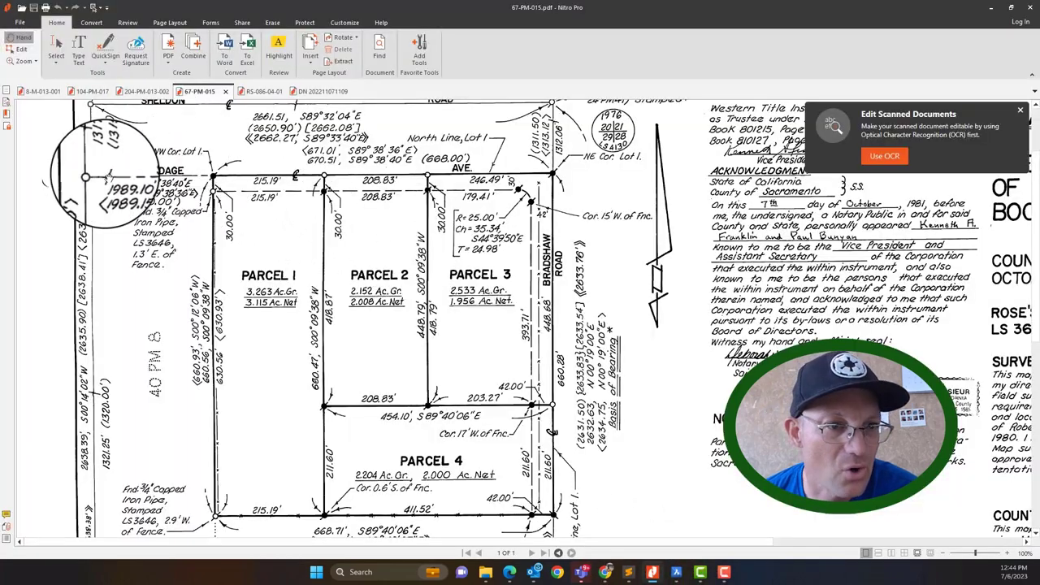
scroll(151, 154, "up", 2)
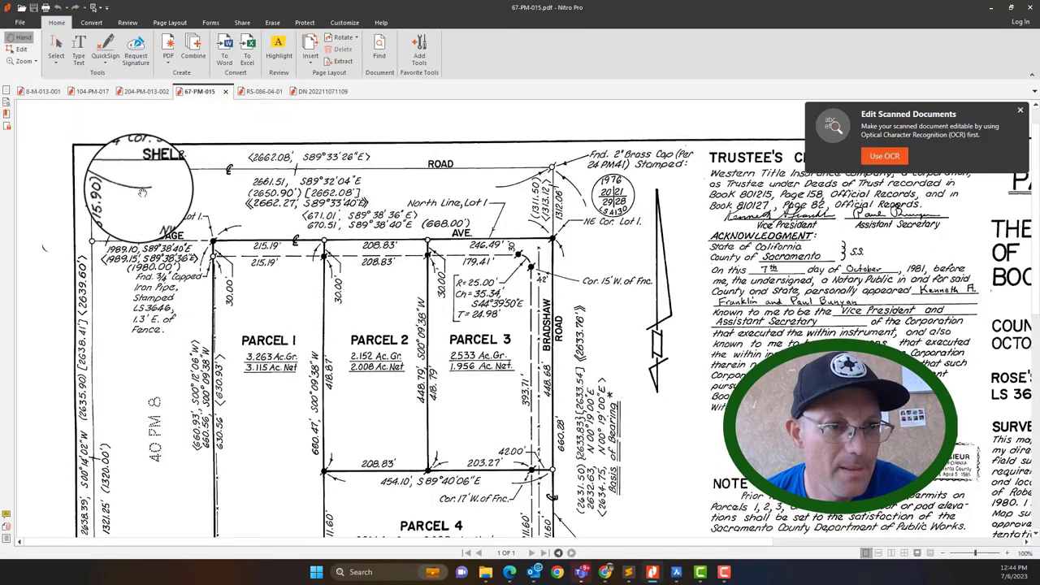
scroll(160, 200, "down", 4)
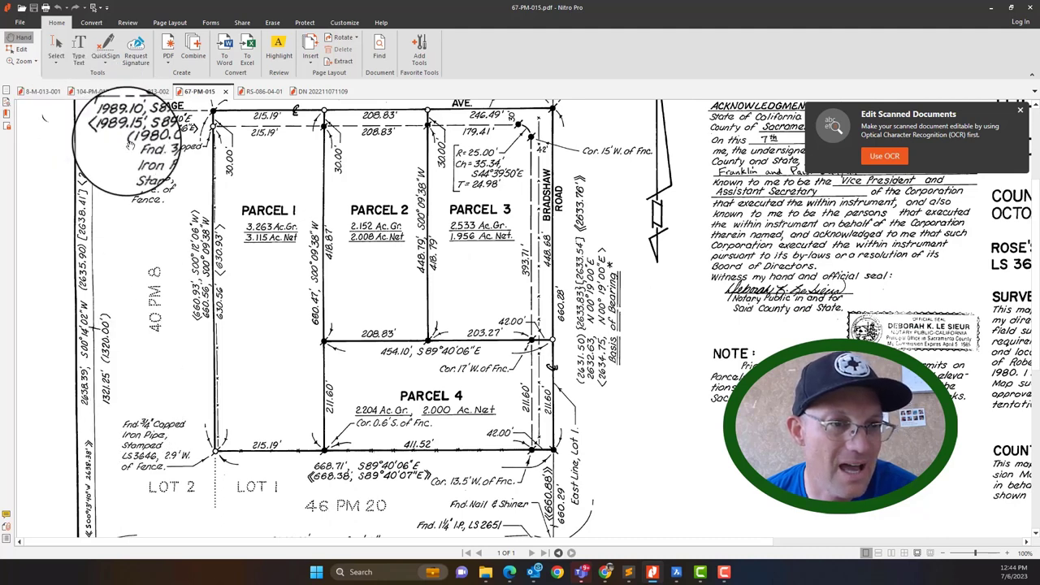
scroll(102, 155, "up", 3)
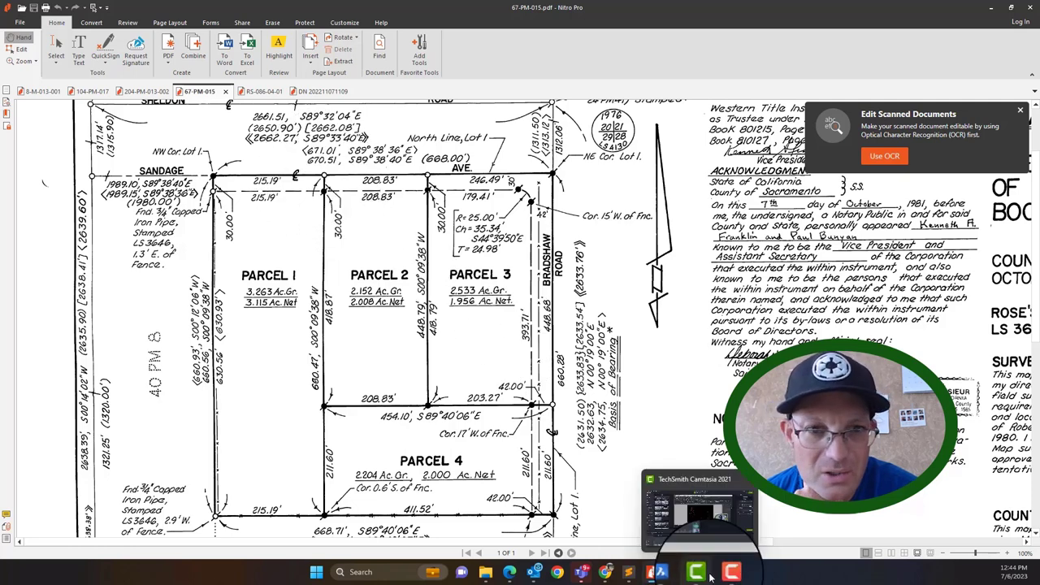
mouse_move(654, 573)
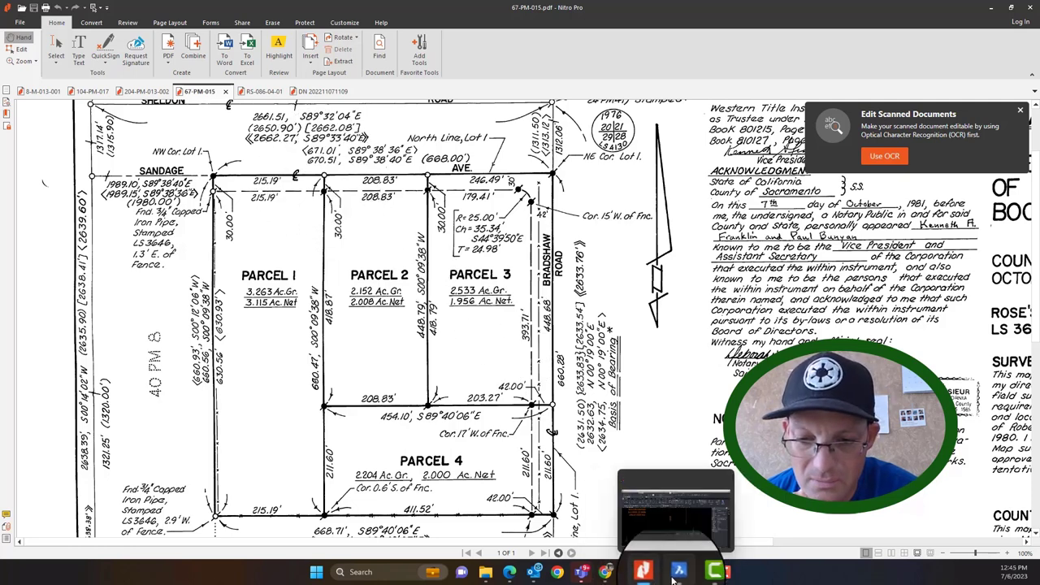
left_click(676, 573)
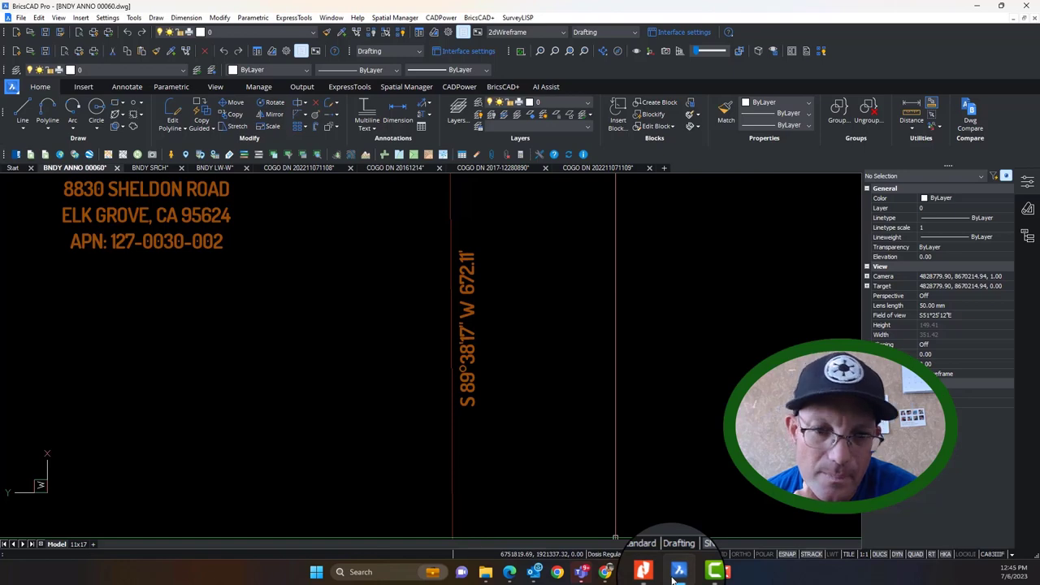
left_click(674, 575)
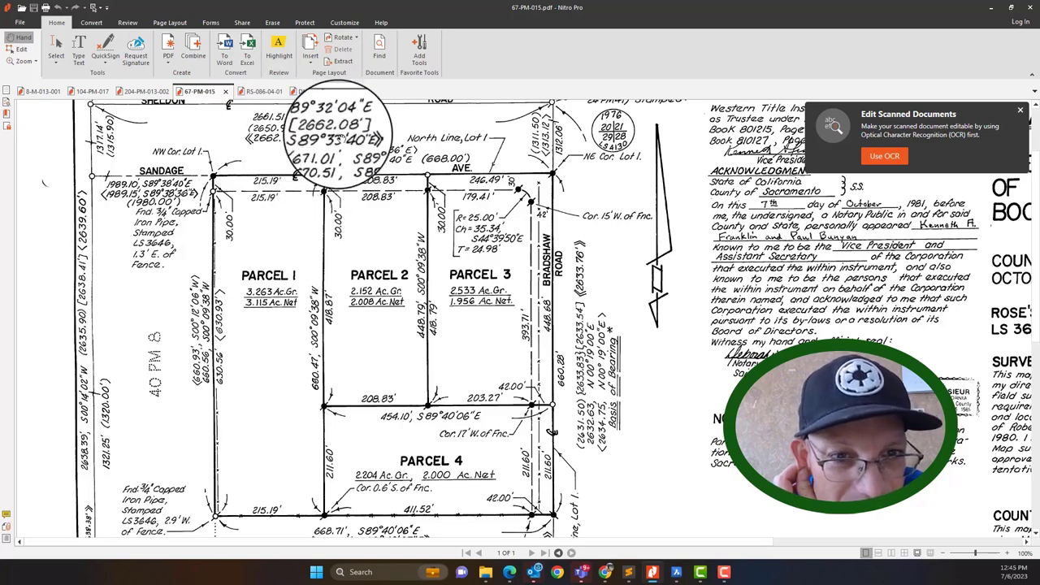
left_click_drag(715, 427, 423, 58)
left_click_drag(350, 299, 640, 158)
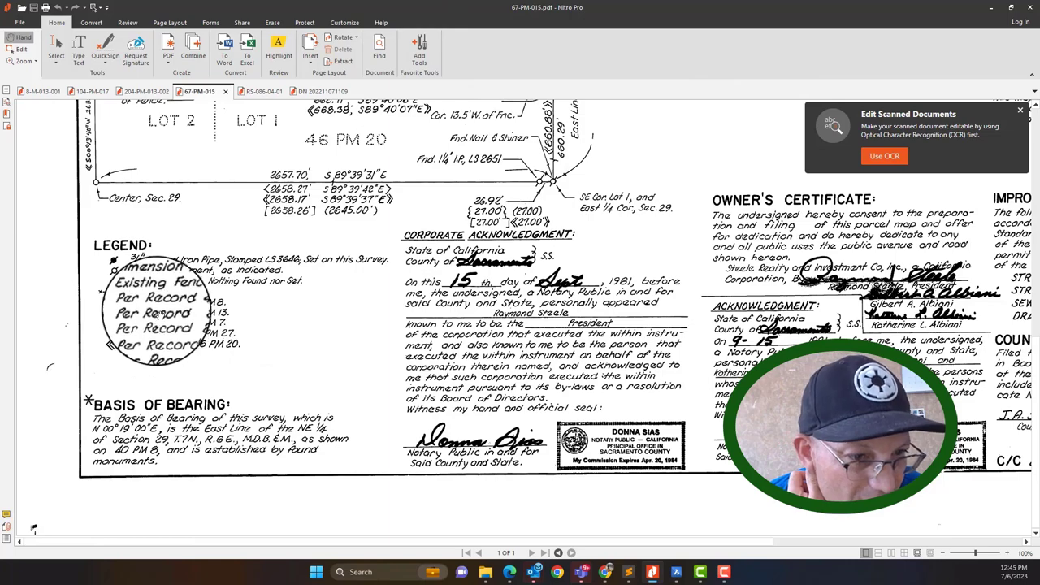
left_click_drag(298, 165, 297, 506)
left_click_drag(357, 224, 398, 356)
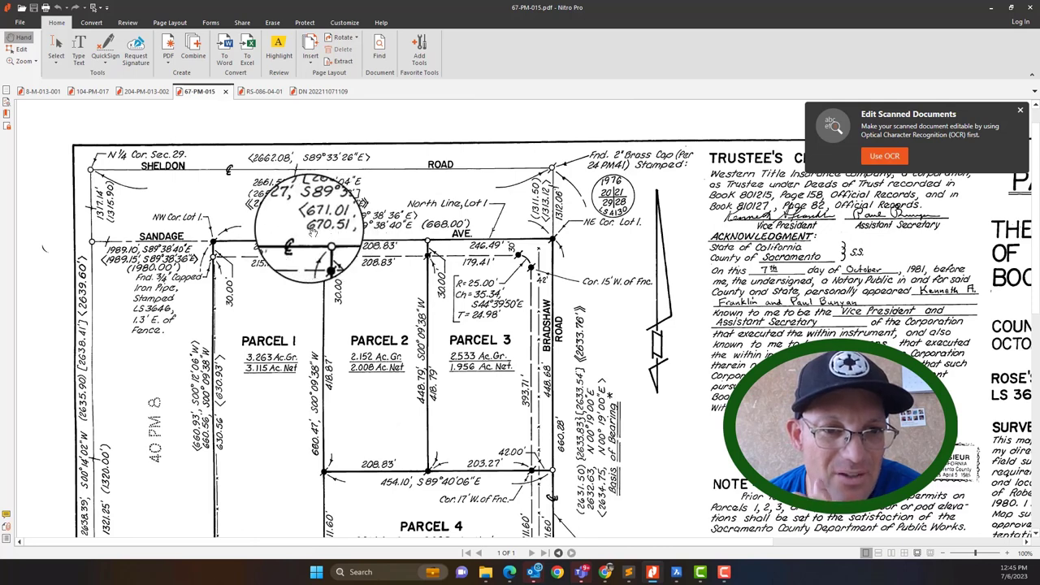
scroll(329, 231, "down", 2)
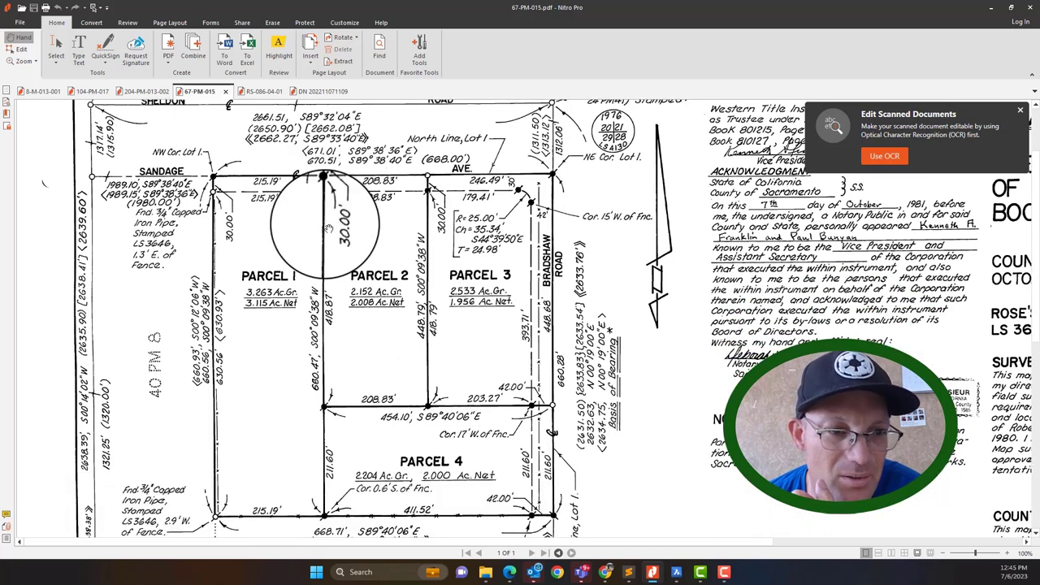
scroll(364, 230, "up", 1)
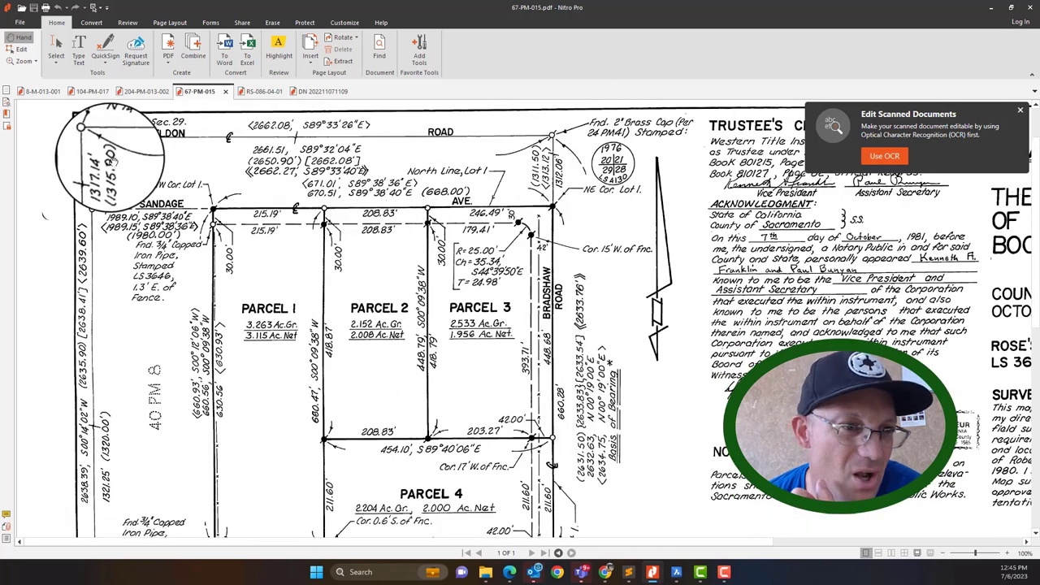
scroll(90, 122, "down", 2)
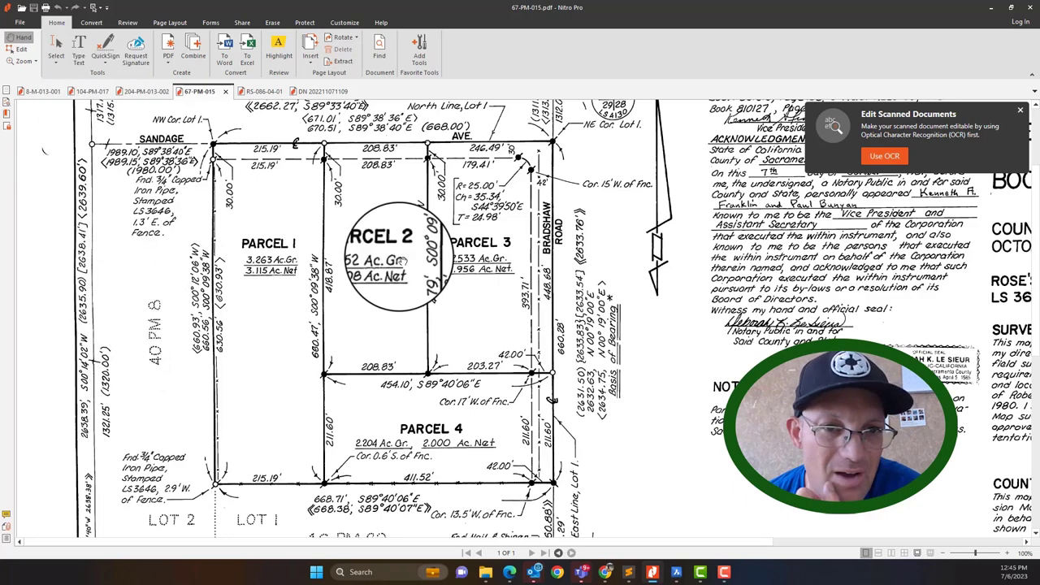
scroll(406, 212, "up", 3)
scroll(406, 350, "down", 4)
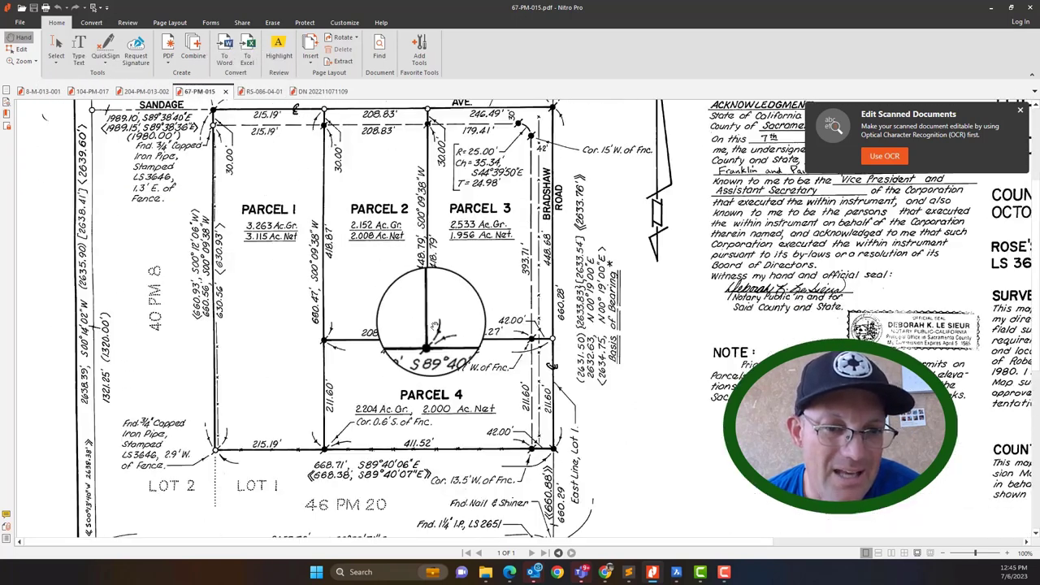
scroll(285, 317, "down", 4)
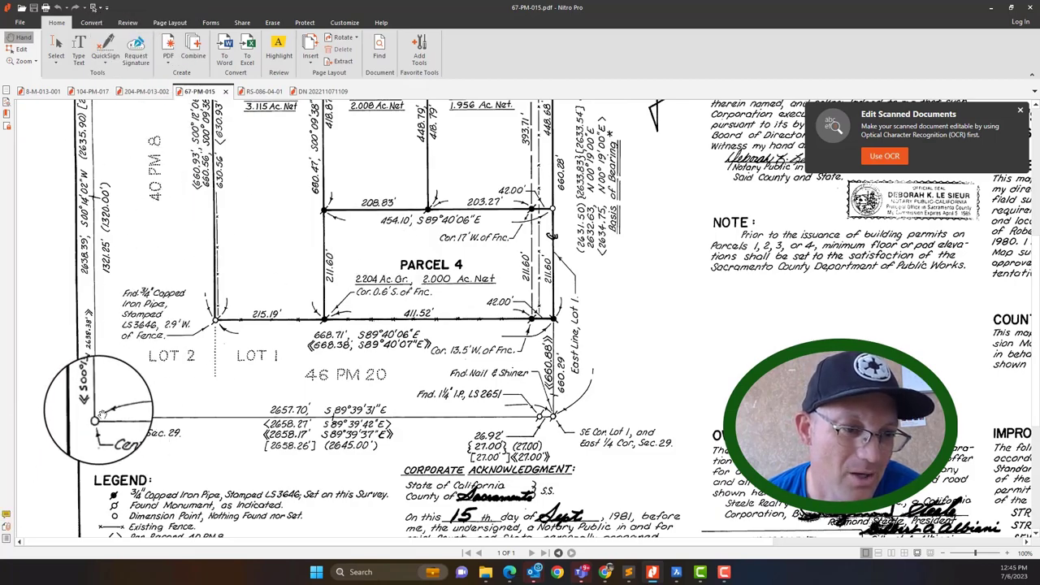
scroll(132, 325, "up", 3)
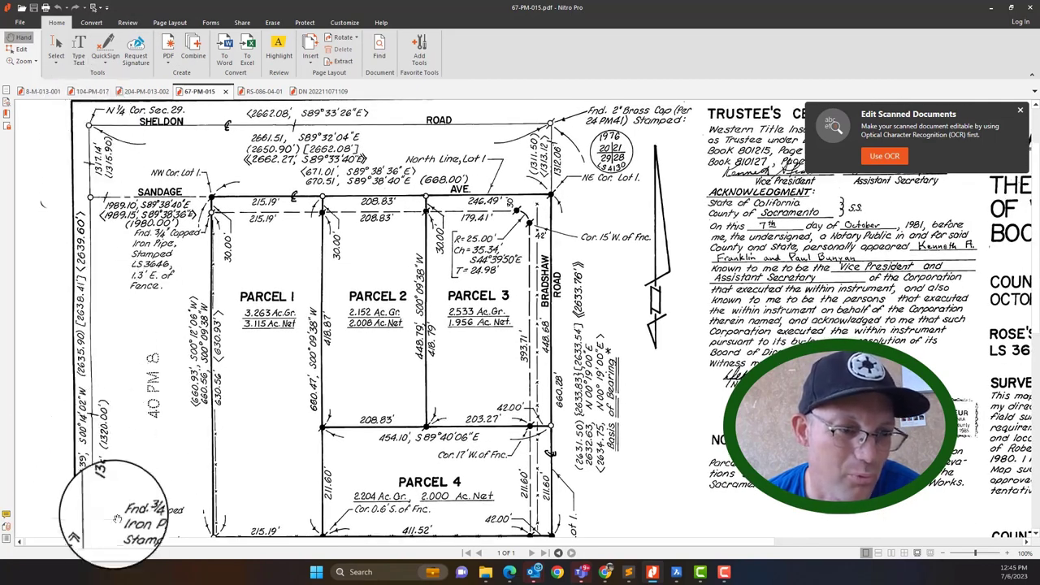
scroll(130, 325, "down", 4)
scroll(89, 504, "up", 5)
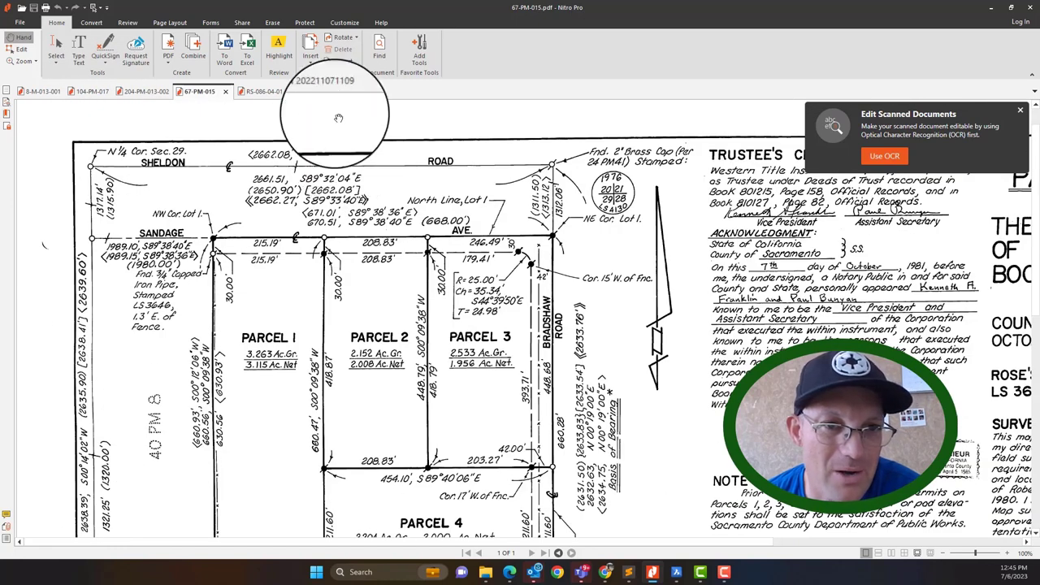
left_click(317, 93)
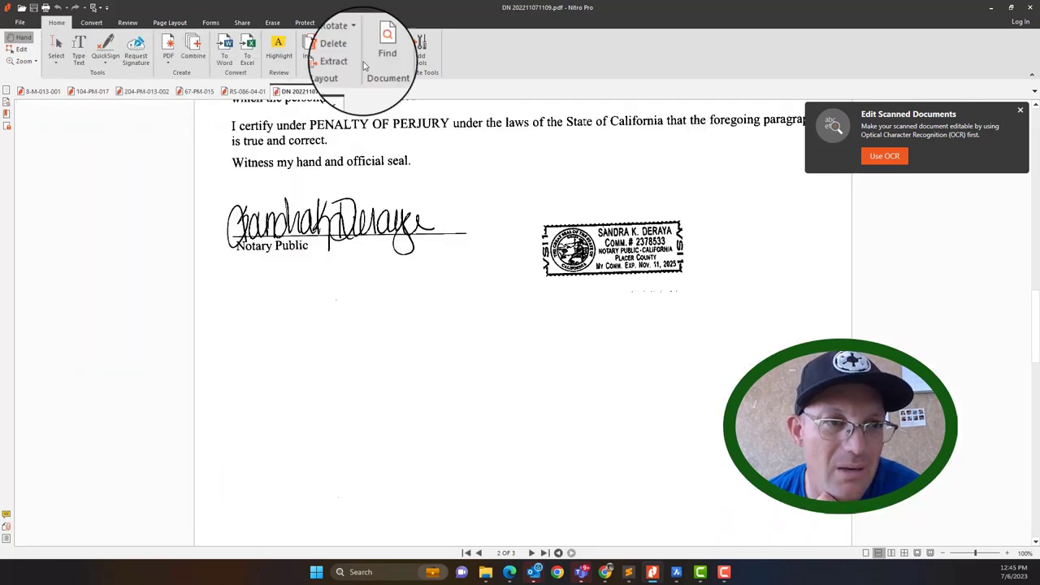
left_click(998, 10)
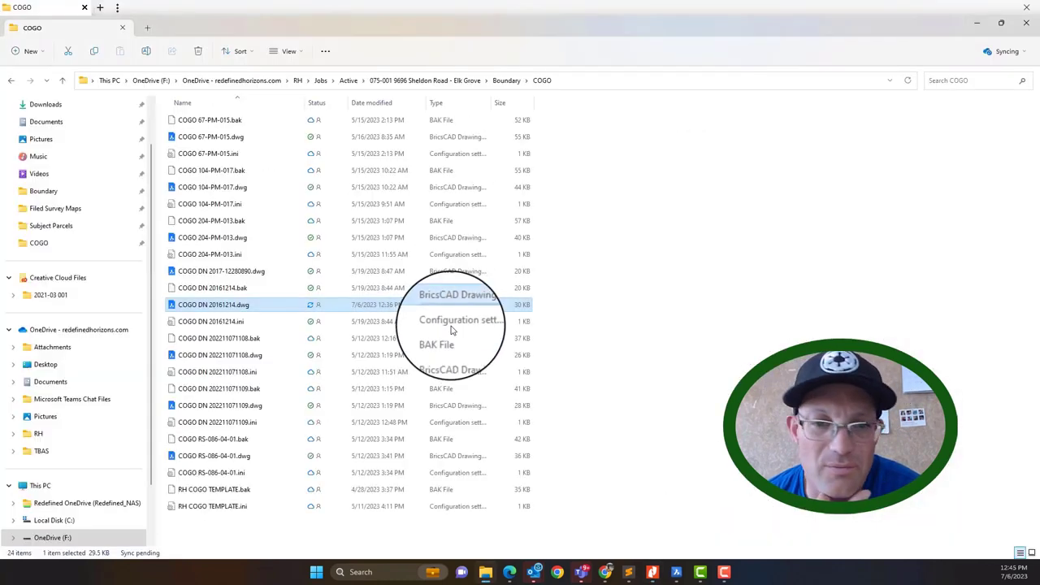
Step: Switch to BricsCAD and append (C) and the record distance 670.51' (R4) to the S 89°38'17" W 672.11' label
left_click(666, 569)
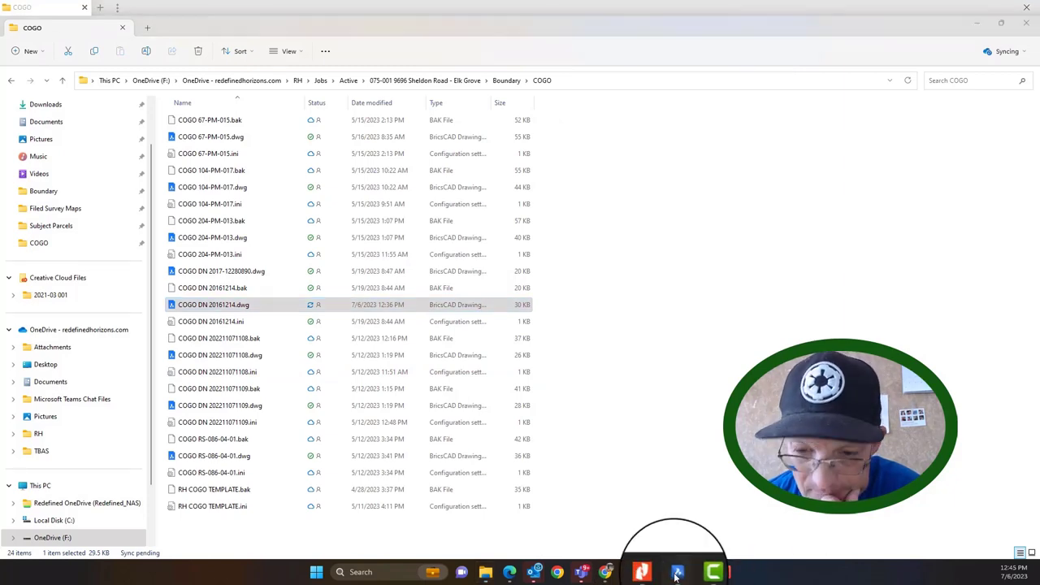
scroll(468, 313, "up", 5)
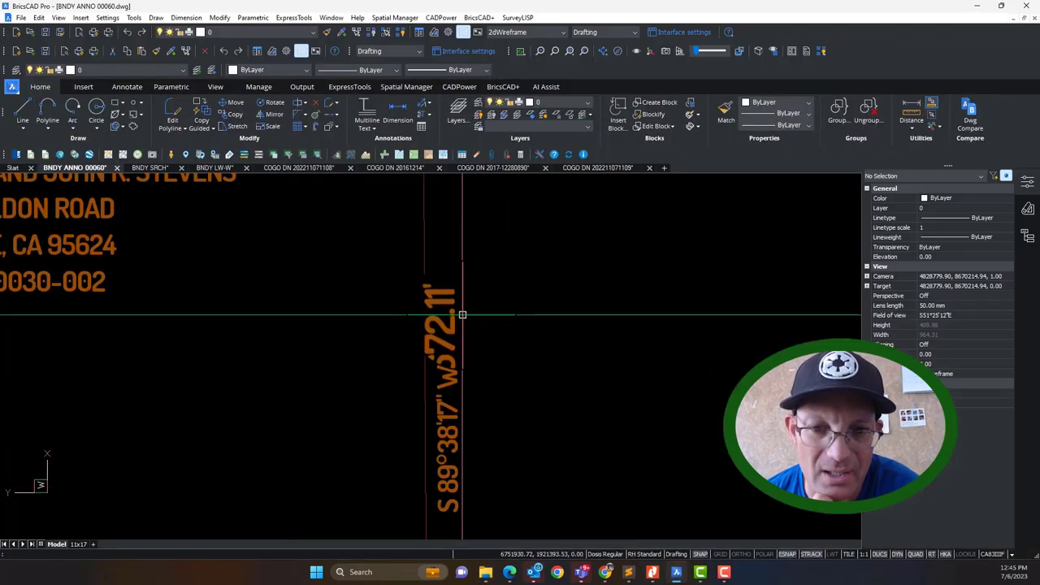
double_click(441, 309)
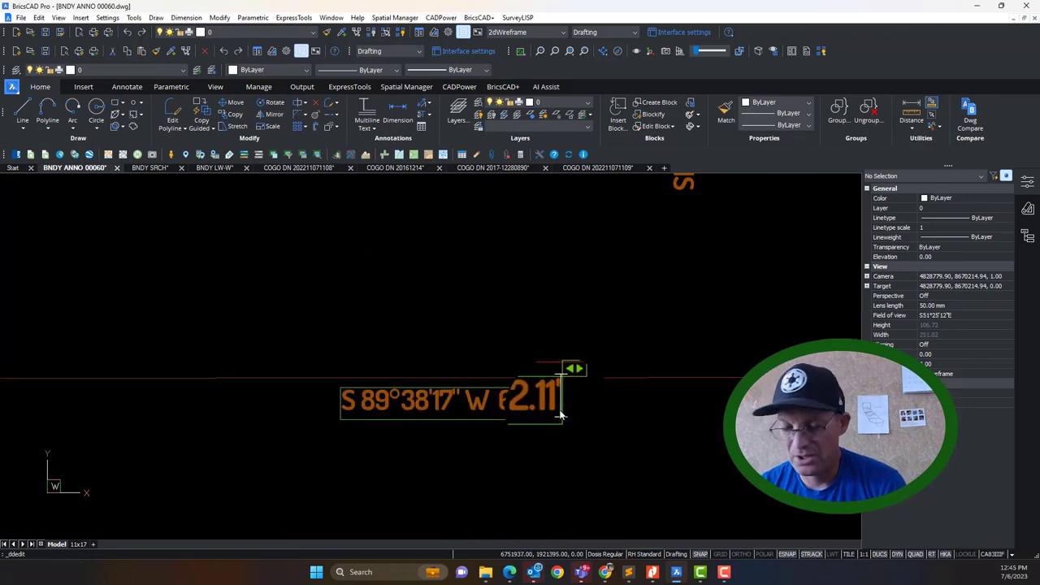
type("(C)")
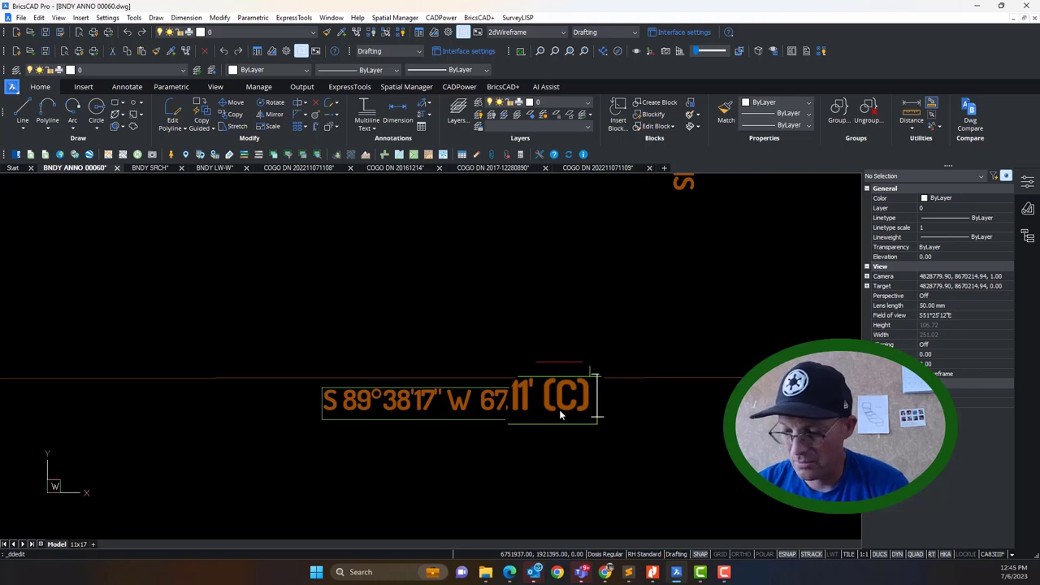
type(" 670.")
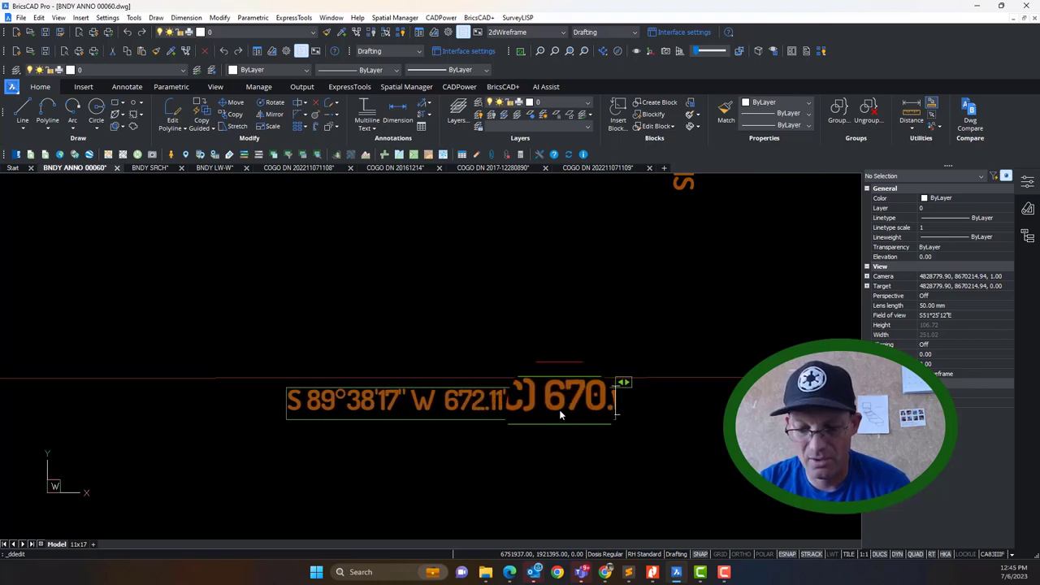
type("5R")
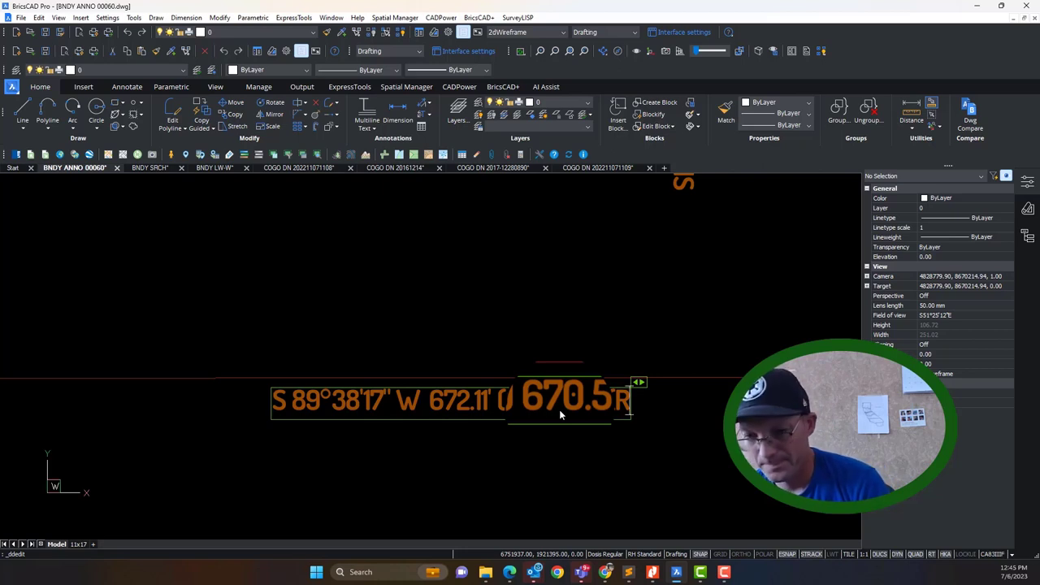
type("4)")
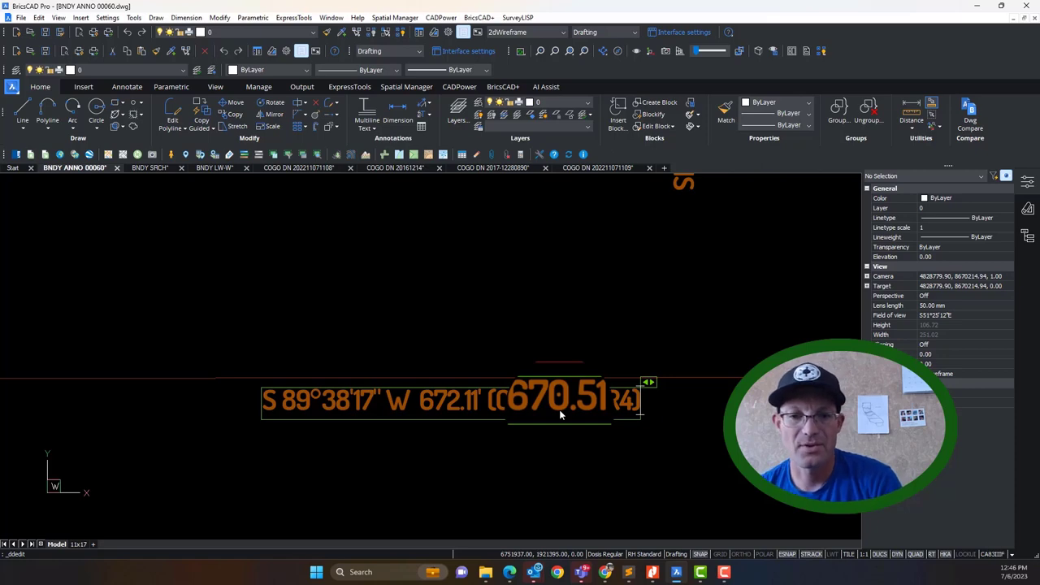
left_click(473, 445)
scroll(612, 357, "down", 5)
scroll(613, 356, "down", 3)
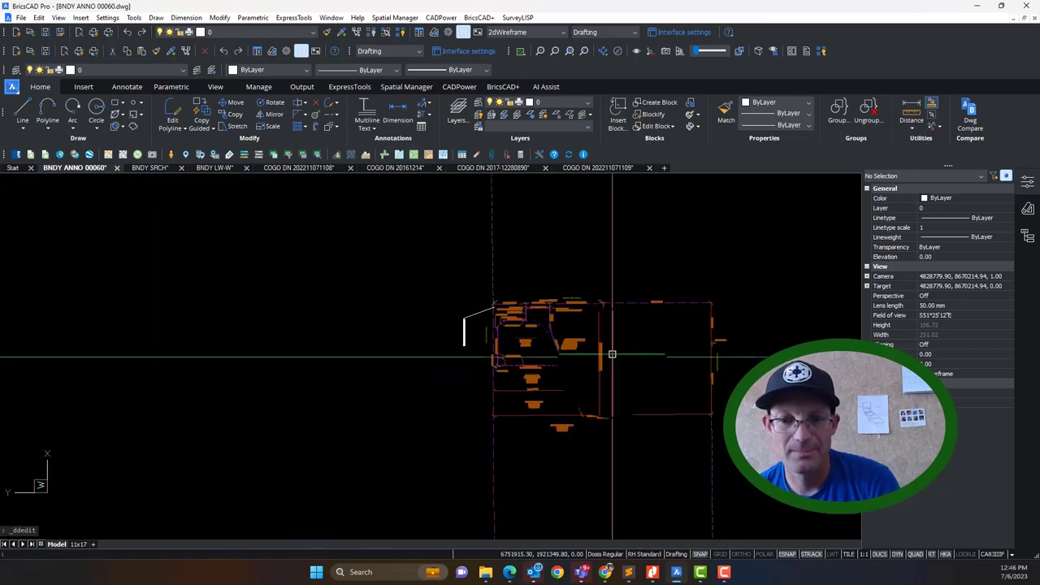
key("Escape")
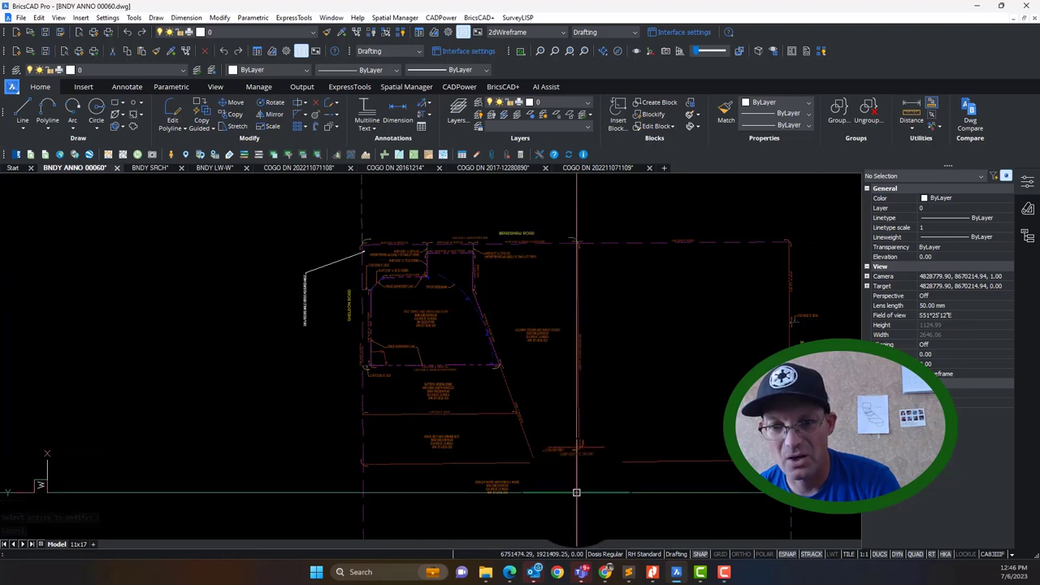
Step: Examine the overall boundary annotation between Bradshaw Road, Sheldon Road and the rear line for missing labels or ties
scroll(762, 337, "up", 5)
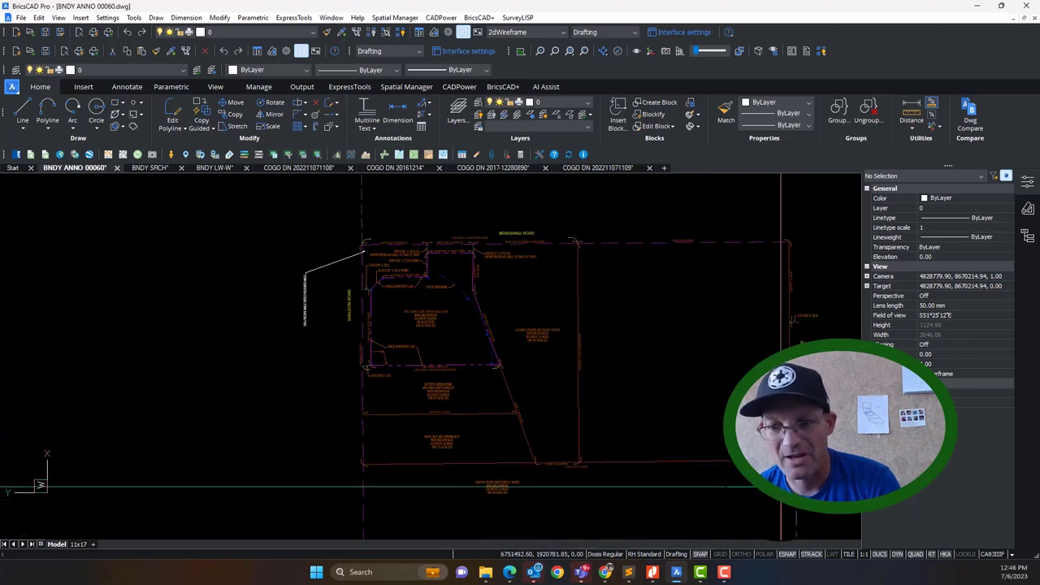
scroll(380, 418, "down", 5)
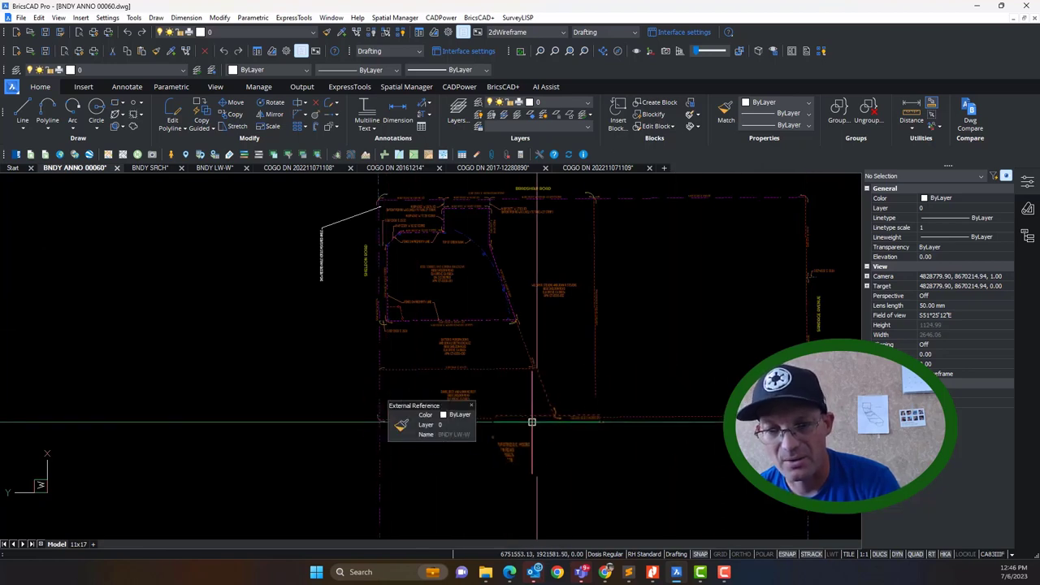
scroll(380, 417, "up", 5)
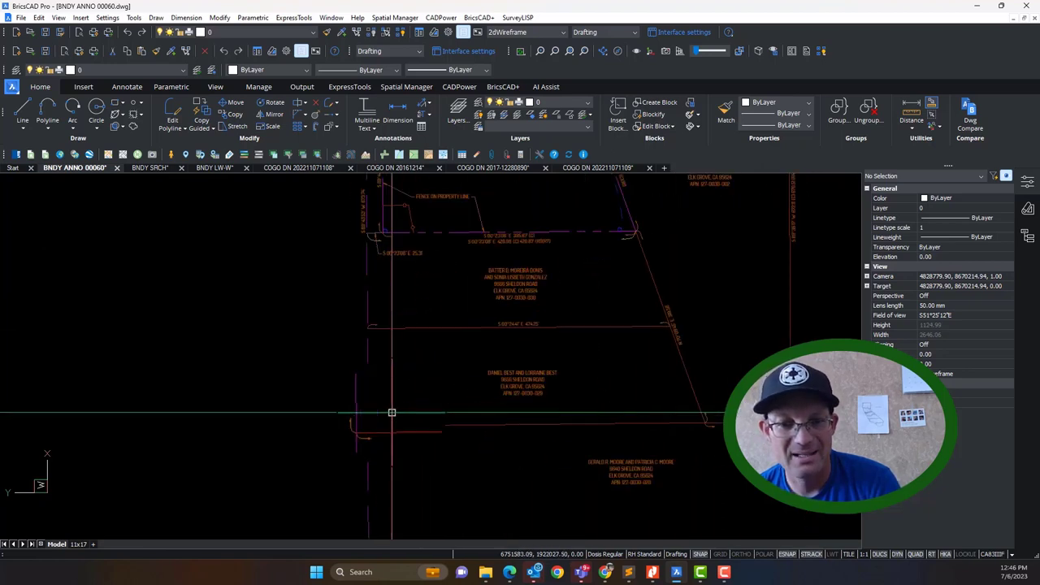
scroll(638, 404, "down", 5)
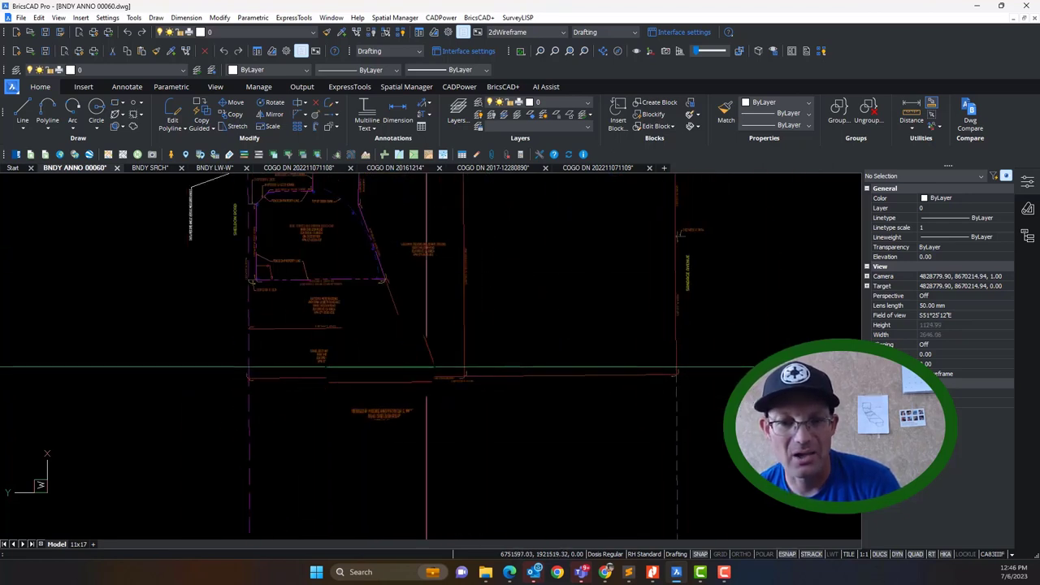
mouse_move(286, 366)
middle_mouse_down()
mouse_move(483, 371)
mouse_move(501, 480)
middle_mouse_up()
scroll(482, 367, "up", 3)
scroll(502, 481, "down", 3)
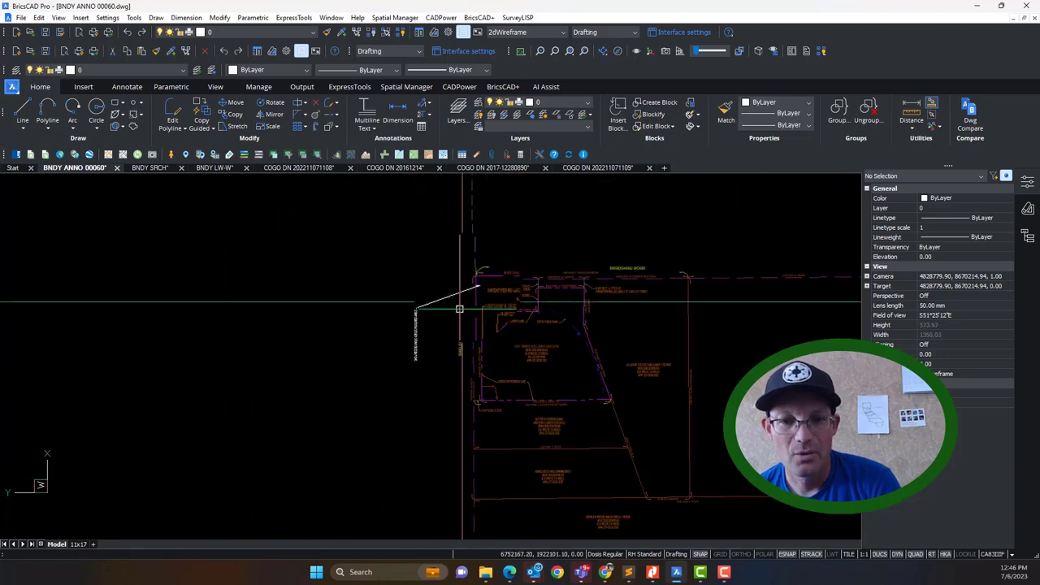
scroll(475, 289, "up", 3)
middle_click_drag(705, 439, 694, 307)
scroll(555, 452, "down", 3)
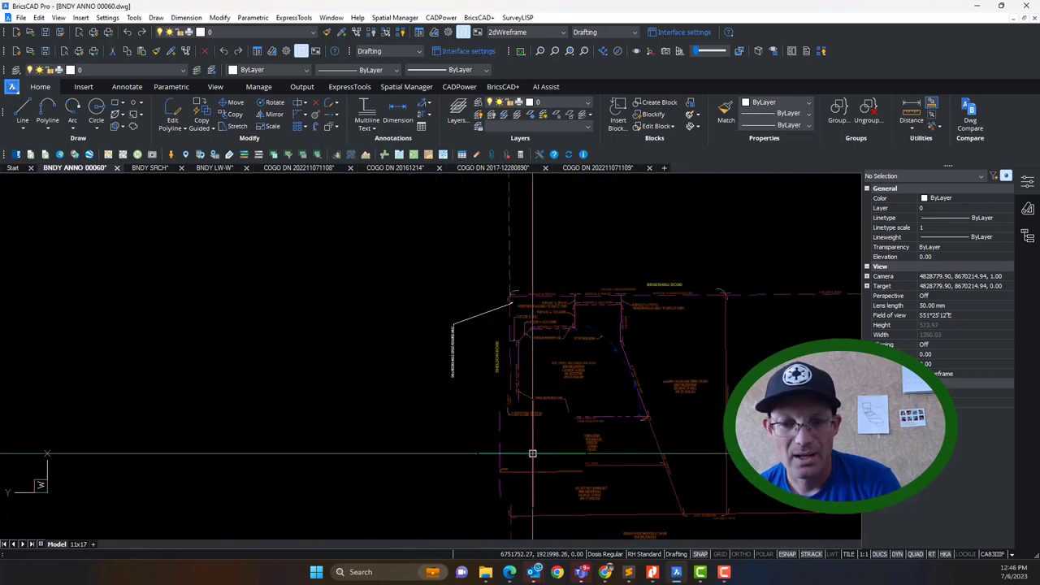
Step: Examine the labels and tie arrows on the adjoining Sheldon Road lots, the diagonal lot line and the 135.08' rear segment
scroll(532, 454, "up", 3)
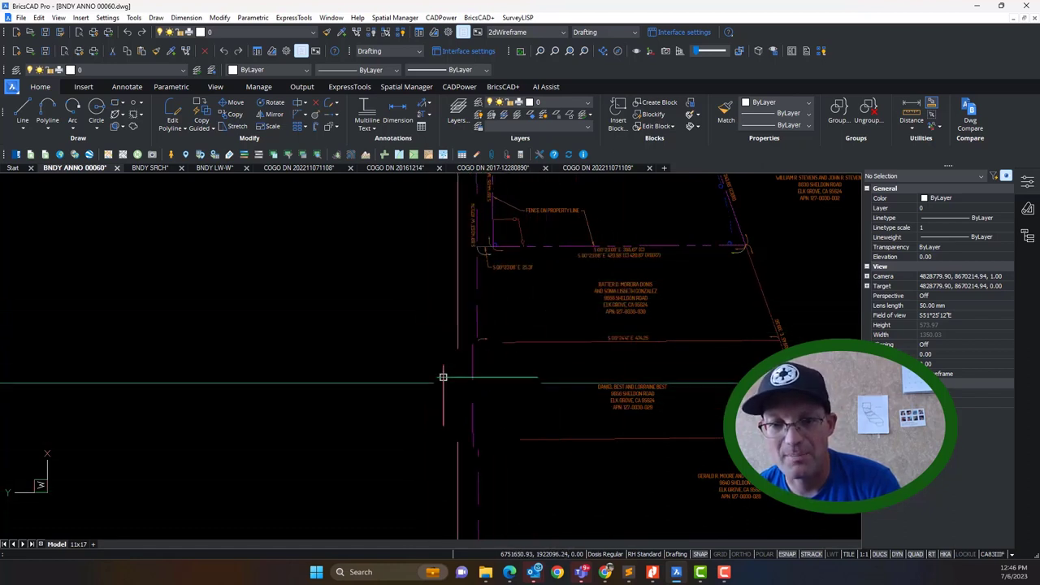
scroll(573, 345, "down", 7)
scroll(624, 398, "up", 7)
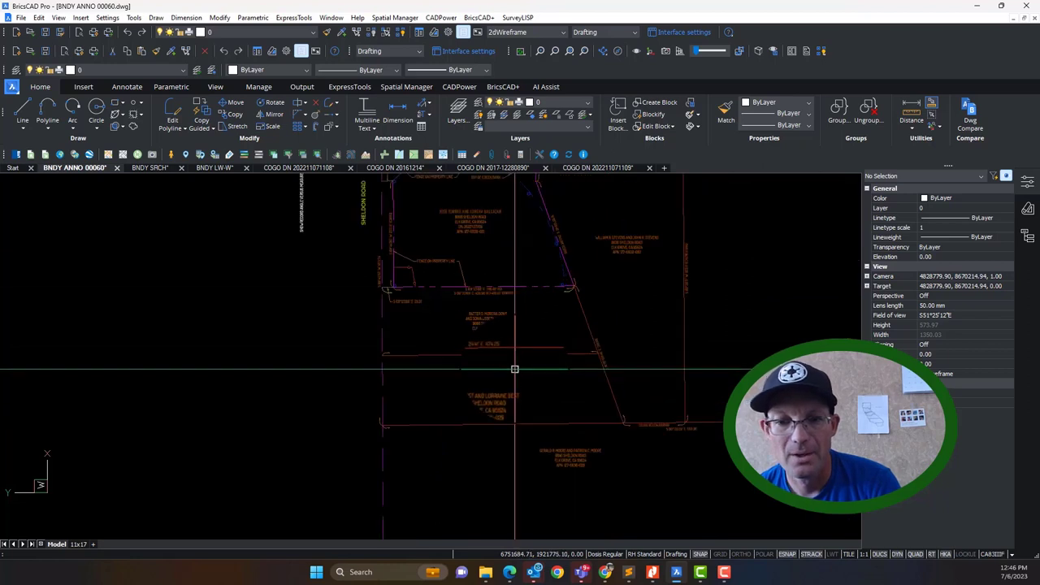
scroll(714, 439, "down", 6)
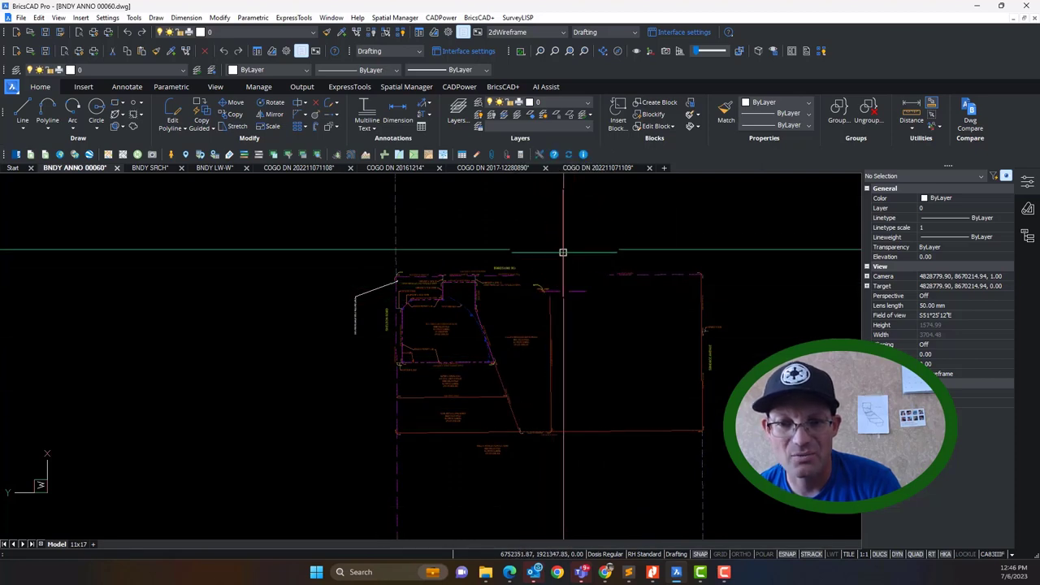
scroll(532, 305, "up", 6)
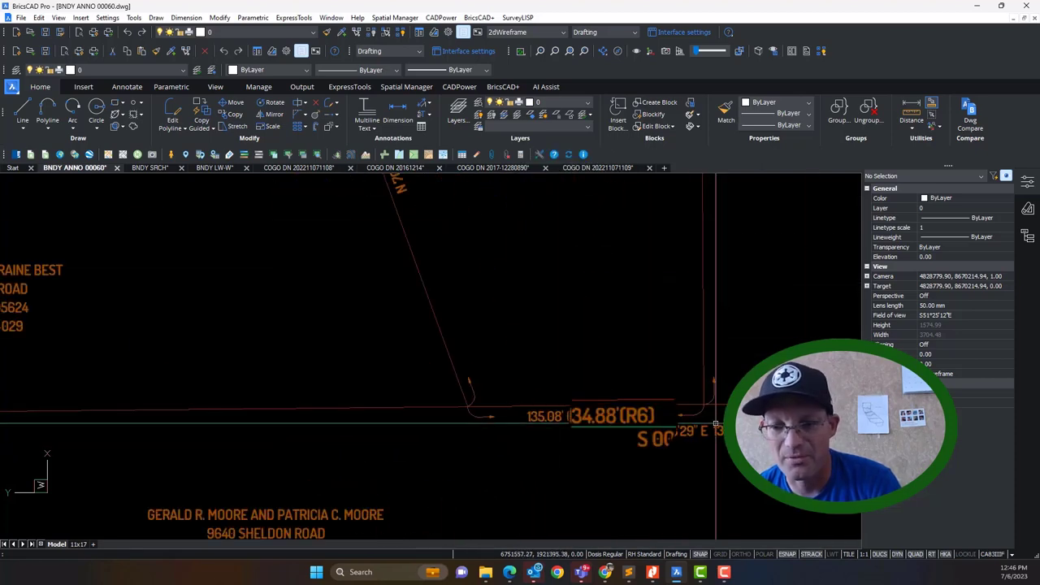
scroll(523, 418, "down", 4)
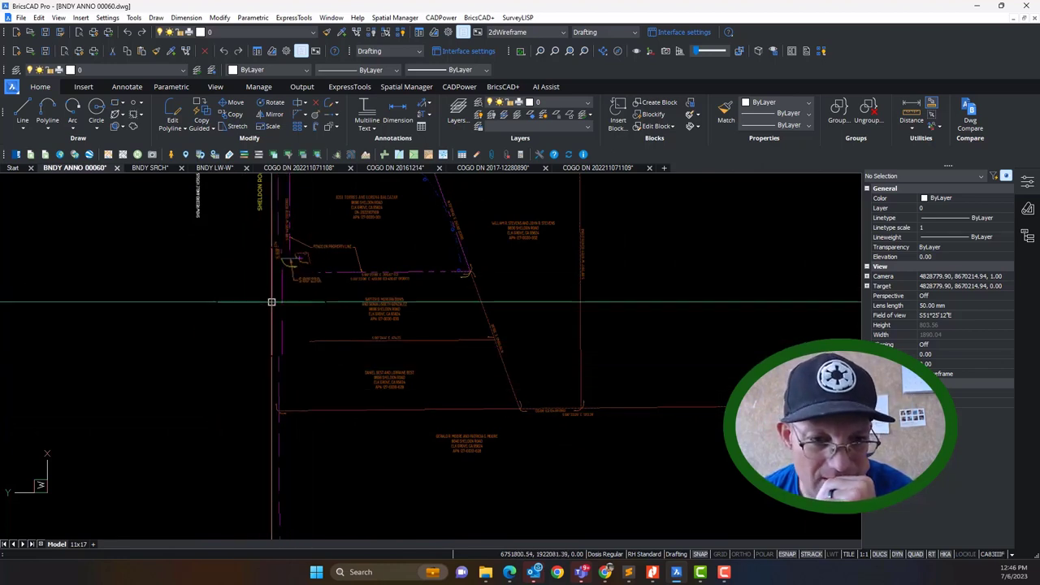
scroll(418, 348, "up", 5)
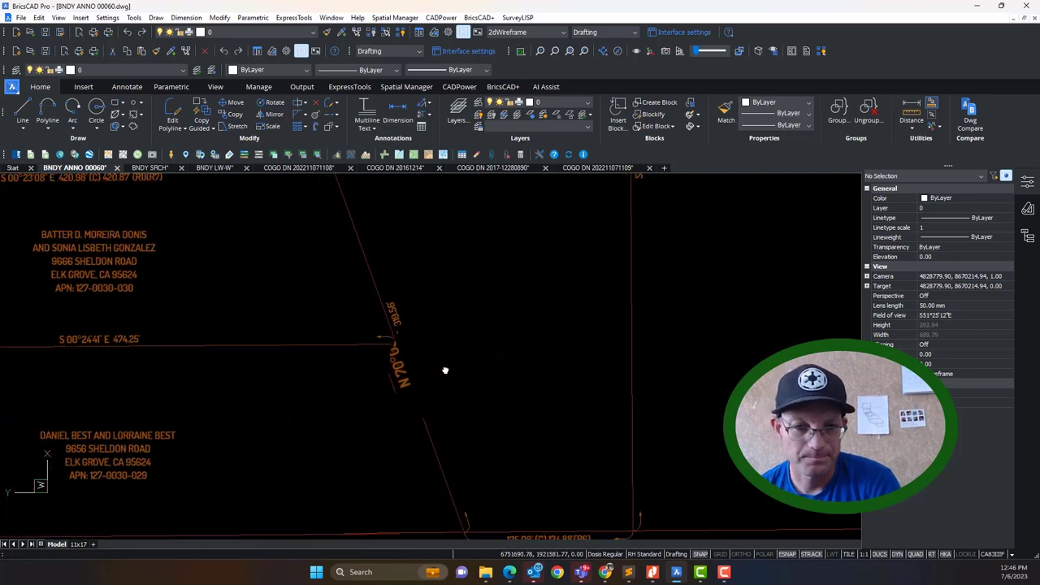
scroll(569, 463, "down", 4)
scroll(569, 463, "up", 6)
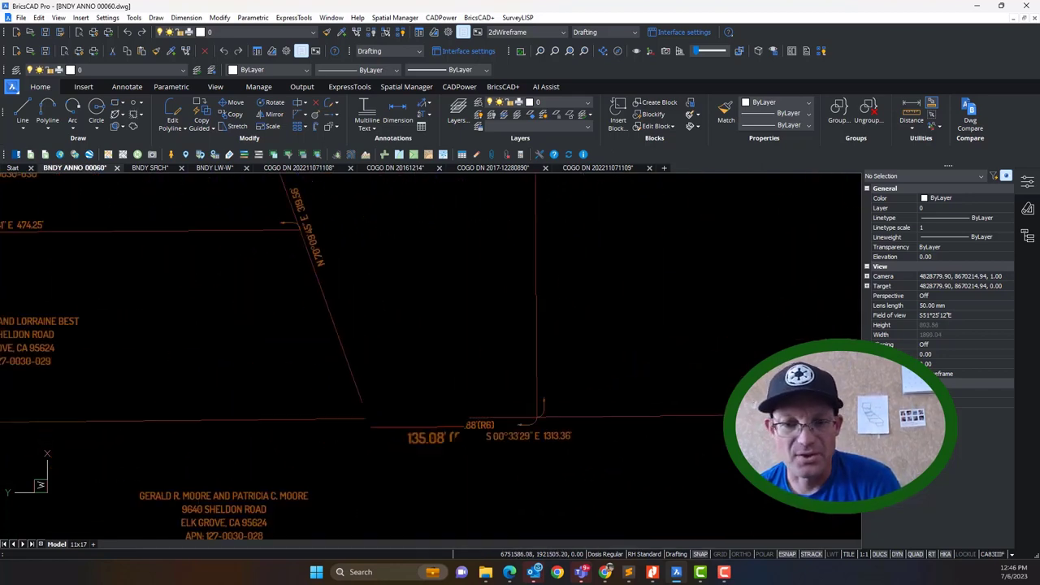
Step: Append (C) to the S 00°33'29" E 1313.36' label on the rear boundary line
scroll(569, 464, "down", 5)
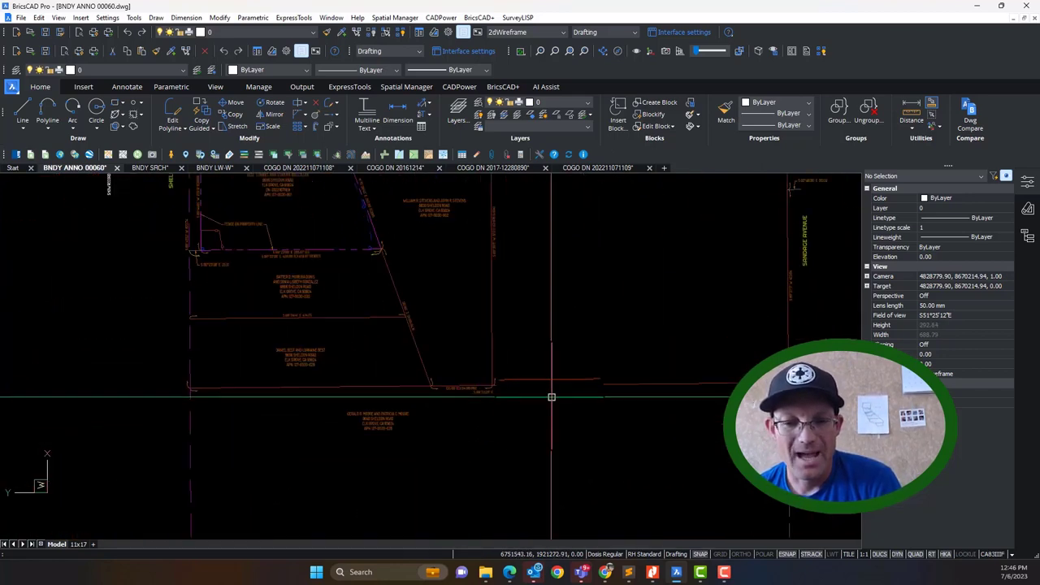
scroll(477, 399, "up", 4)
scroll(477, 399, "up", 4)
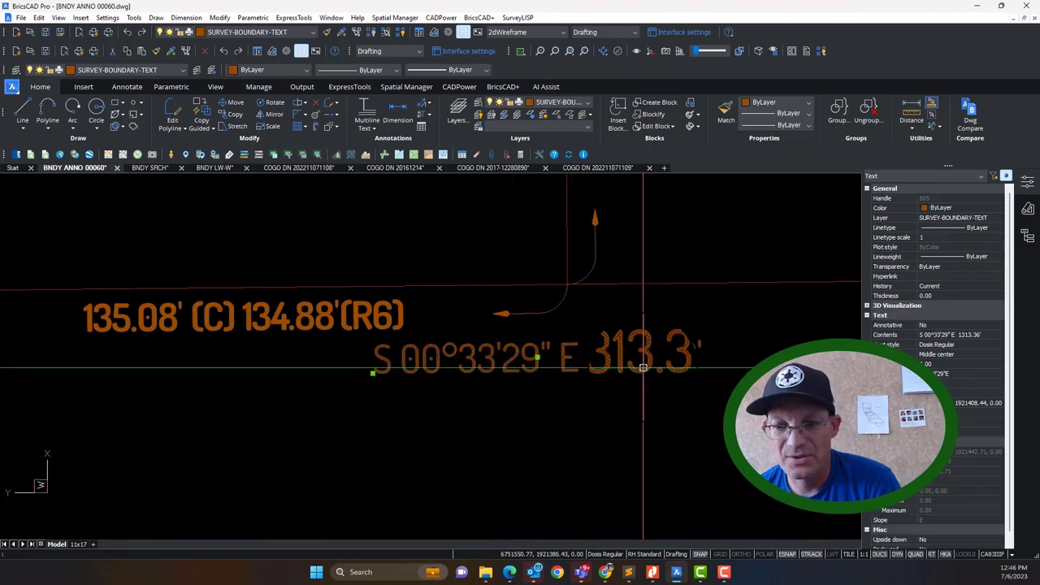
double_click(697, 363)
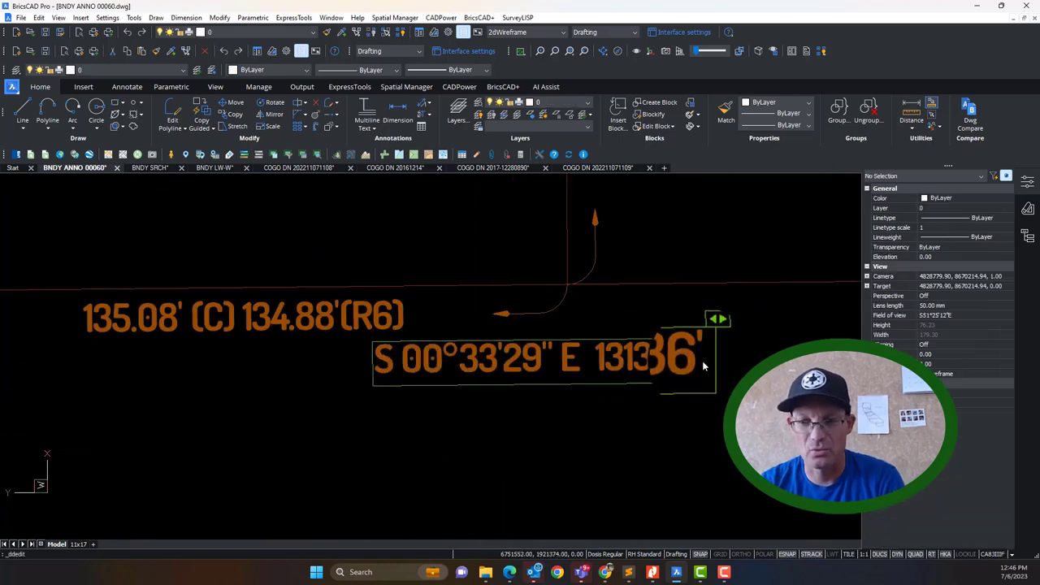
type("(RC")
key("BackSpace")
key("BackSpace")
type("C)")
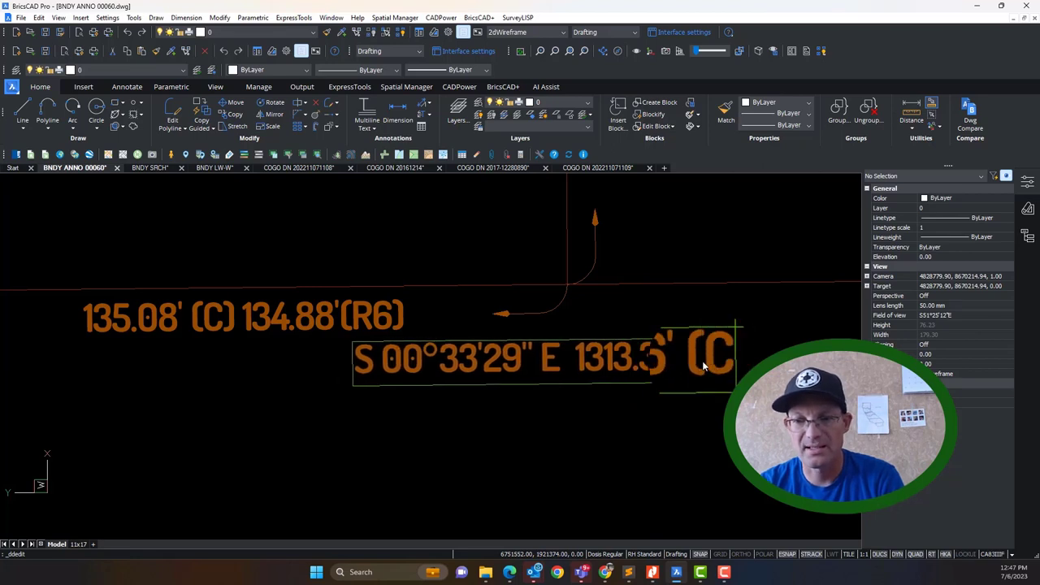
left_click(640, 437)
key("Escape")
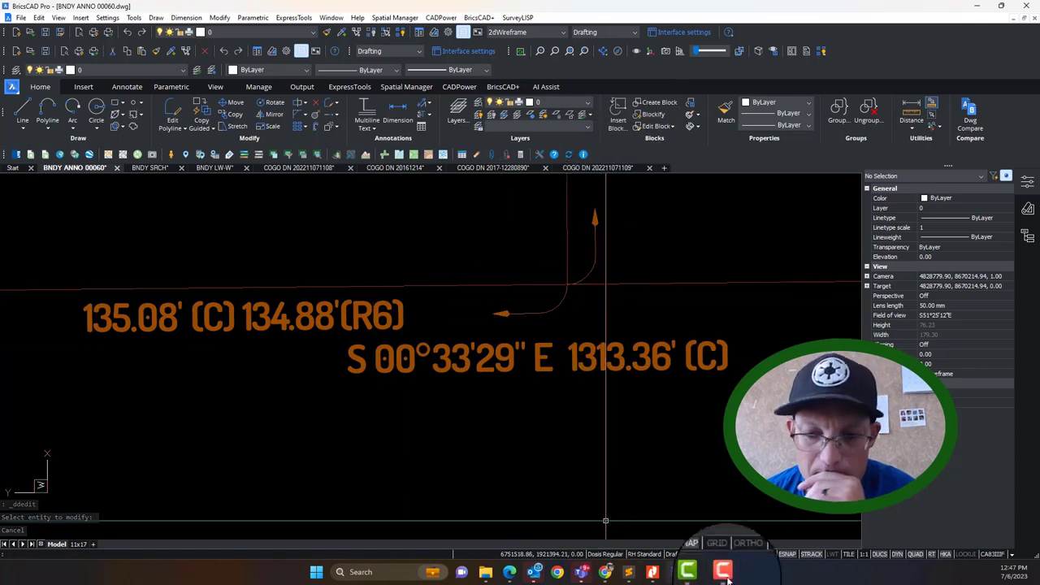
Step: Switch to Nitro Pro and look up the overall record distance of Parcel 1's west line on parcel map 104-PM-017
left_click(652, 572)
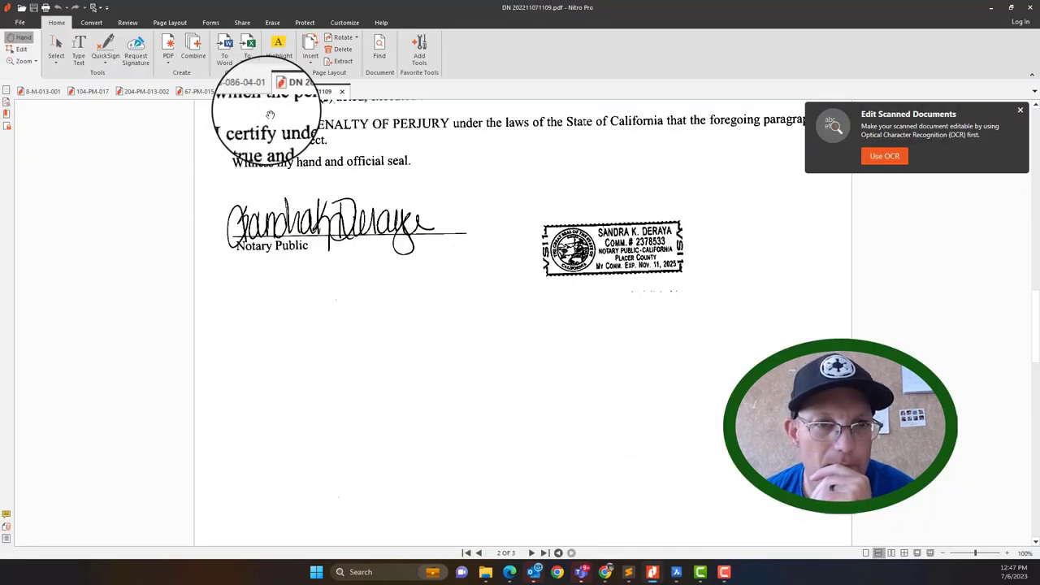
left_click(86, 91)
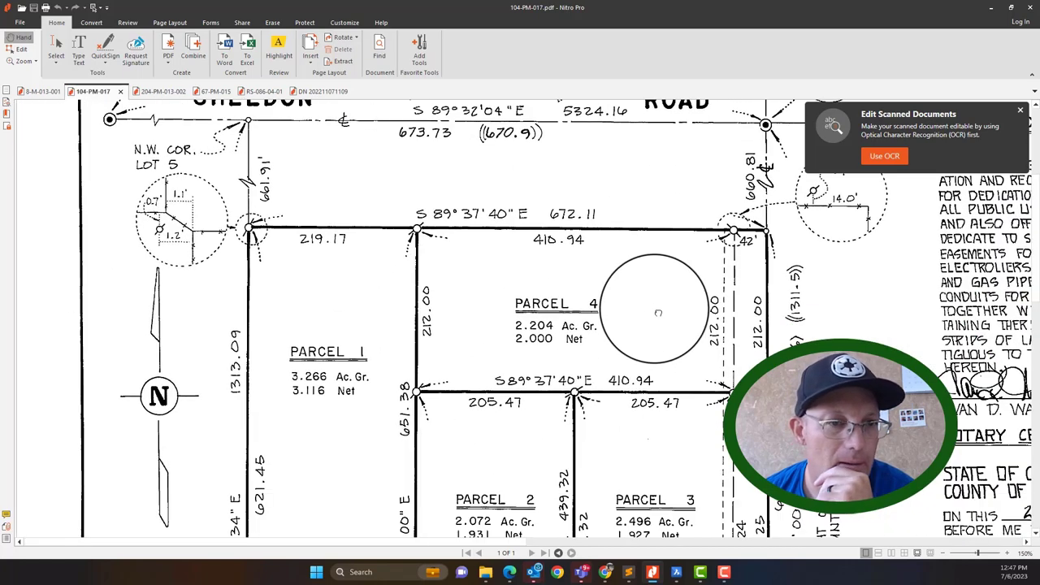
scroll(382, 199, "down", 5)
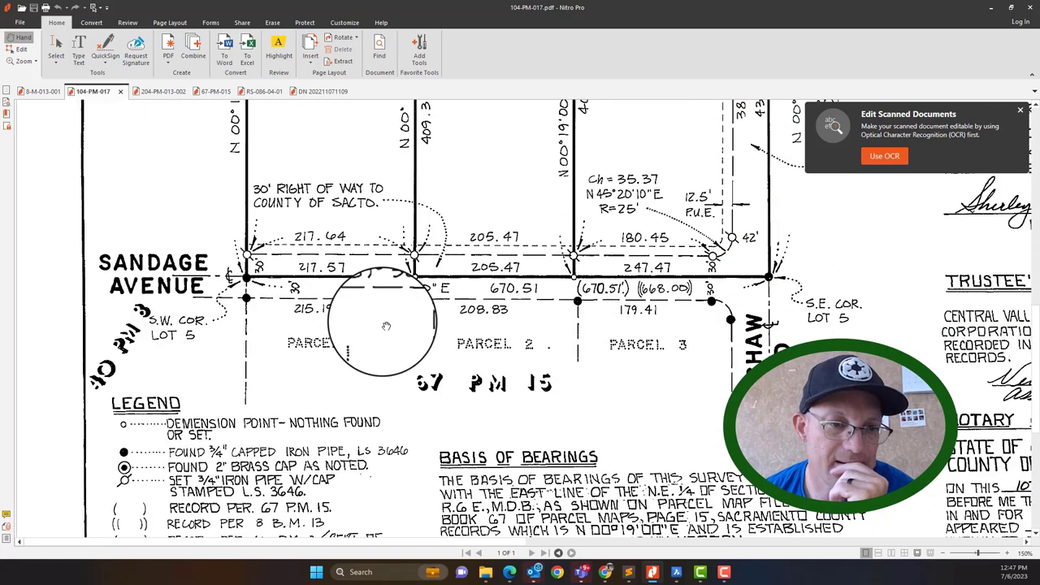
scroll(230, 276, "up", 6)
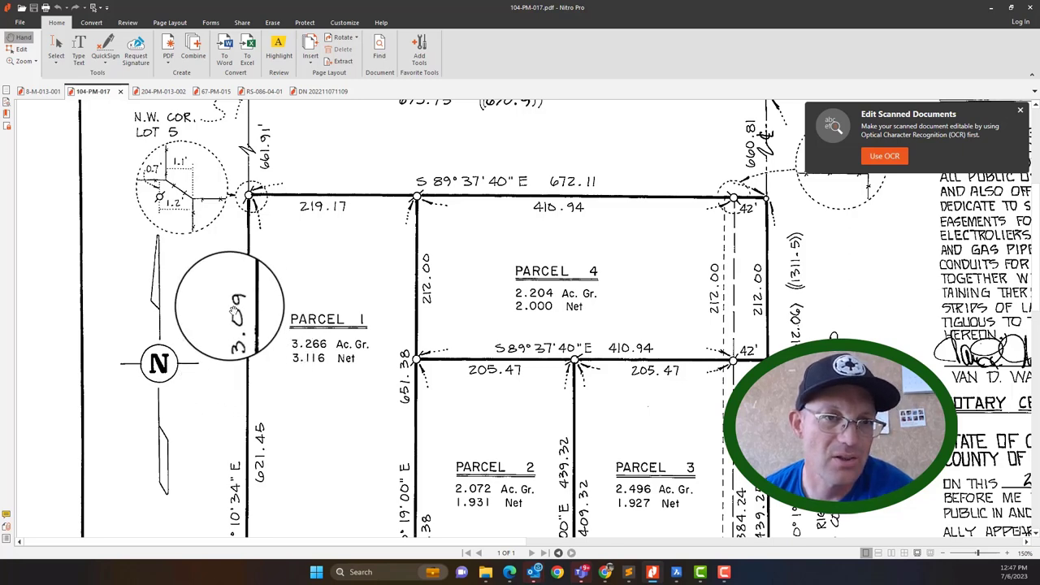
Step: Switch to BricsCAD and append the record distance 1313.09'(R4) to the rear line's S 00°33'29" E 1313.36' (C) label
left_click(993, 10)
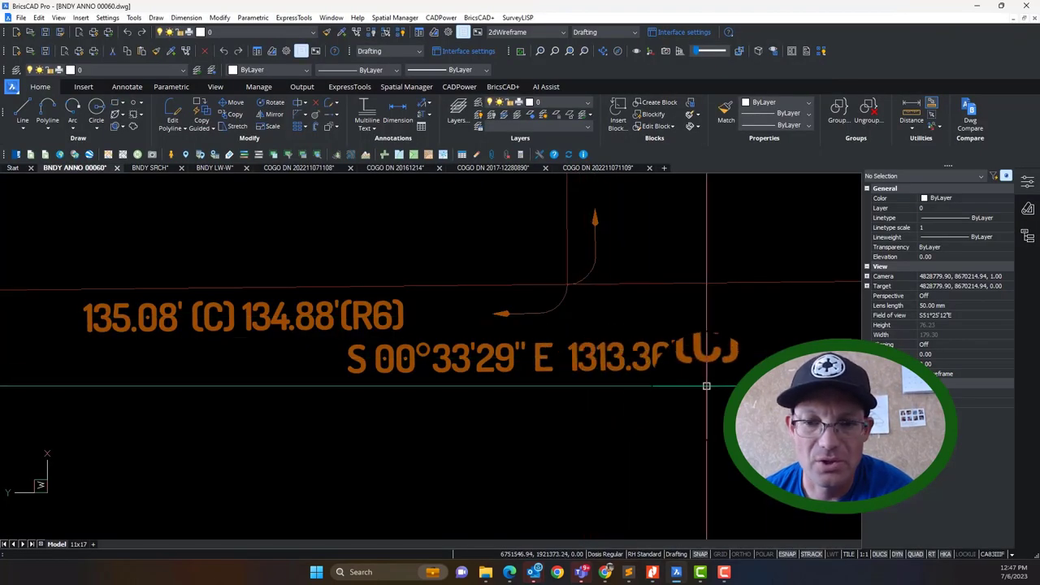
scroll(502, 358, "up", 3)
scroll(536, 362, "down", 10)
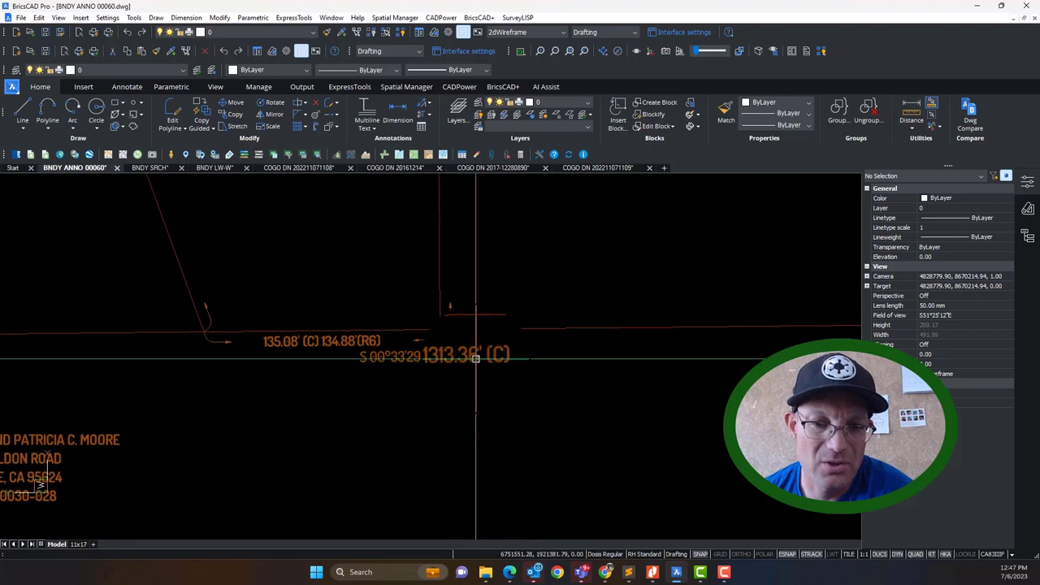
scroll(282, 262, "up", 10)
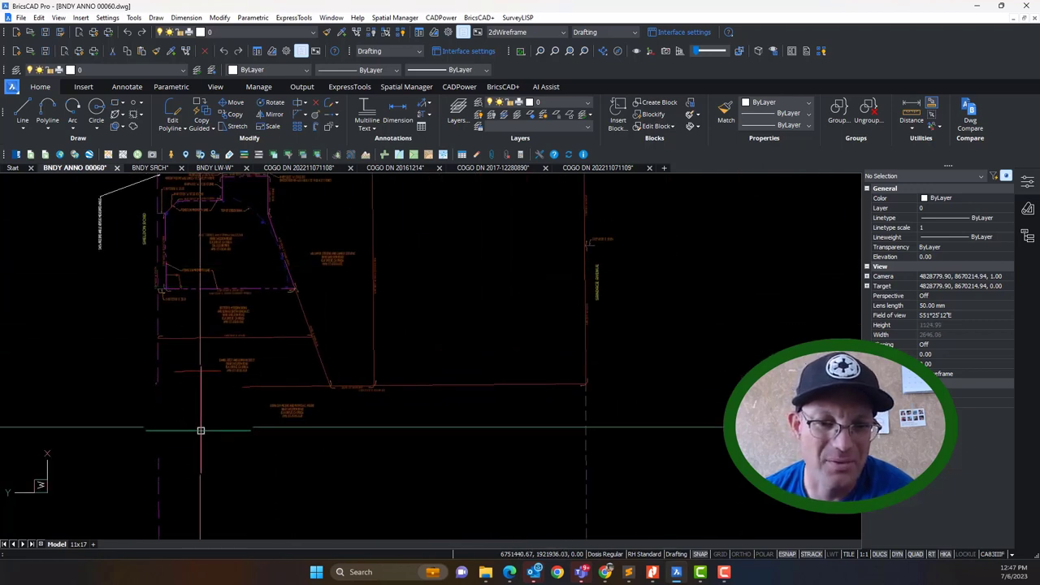
scroll(369, 291, "up", 3)
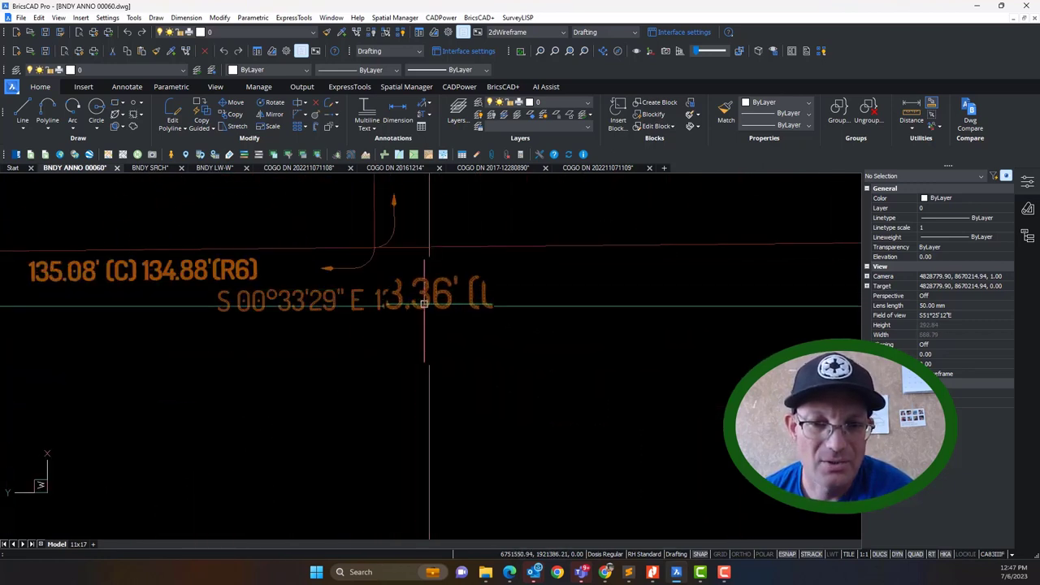
double_click(488, 309)
left_click(490, 313)
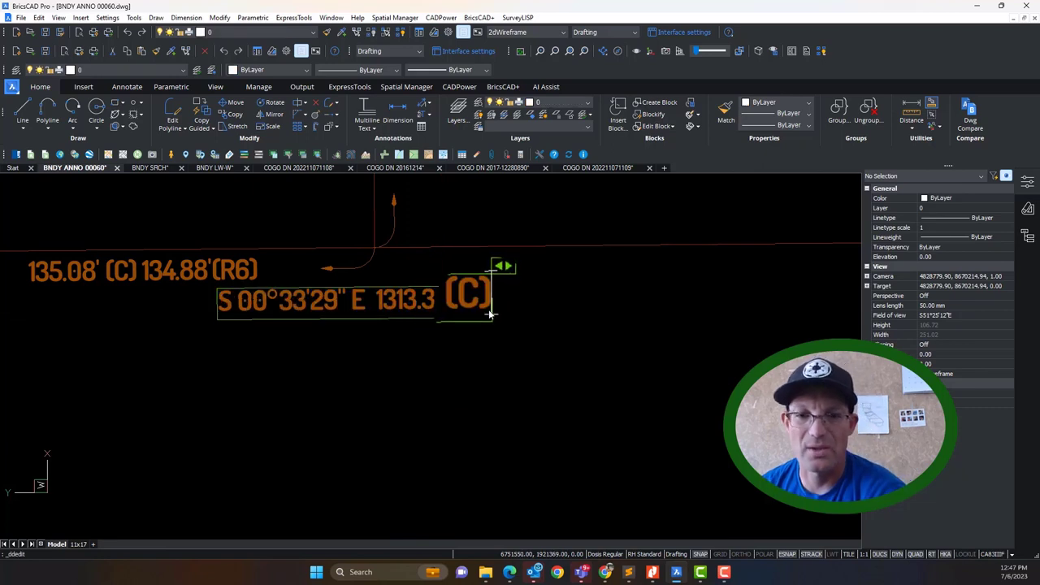
type("1313.05")
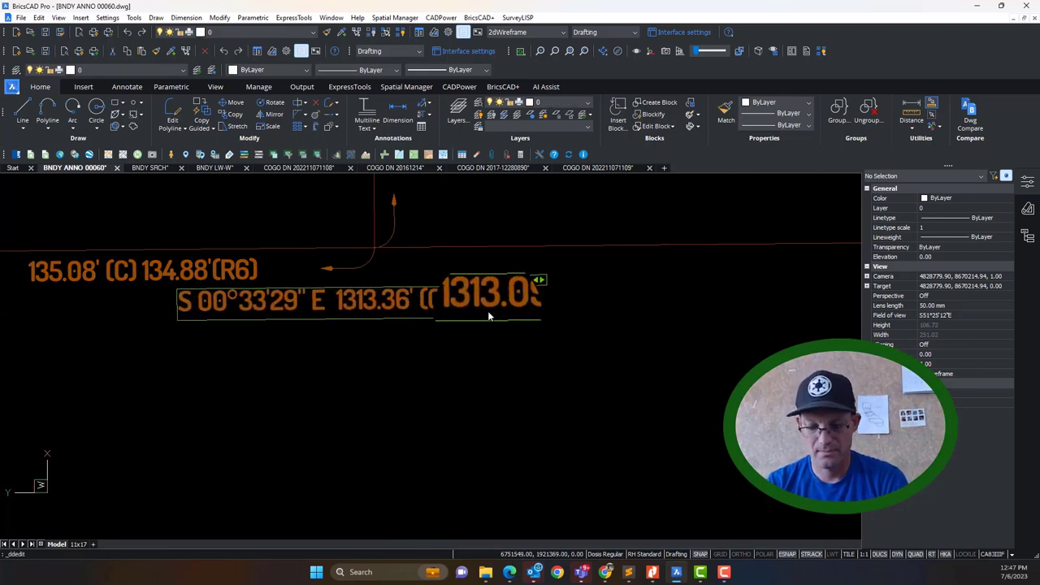
key("BackSpace")
type("9'")
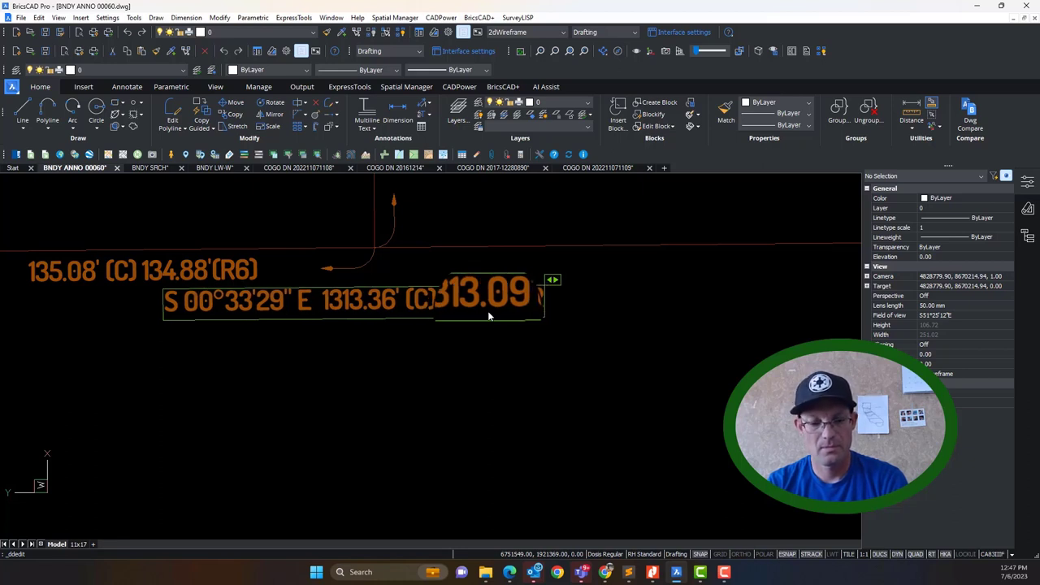
type("(R(R6")
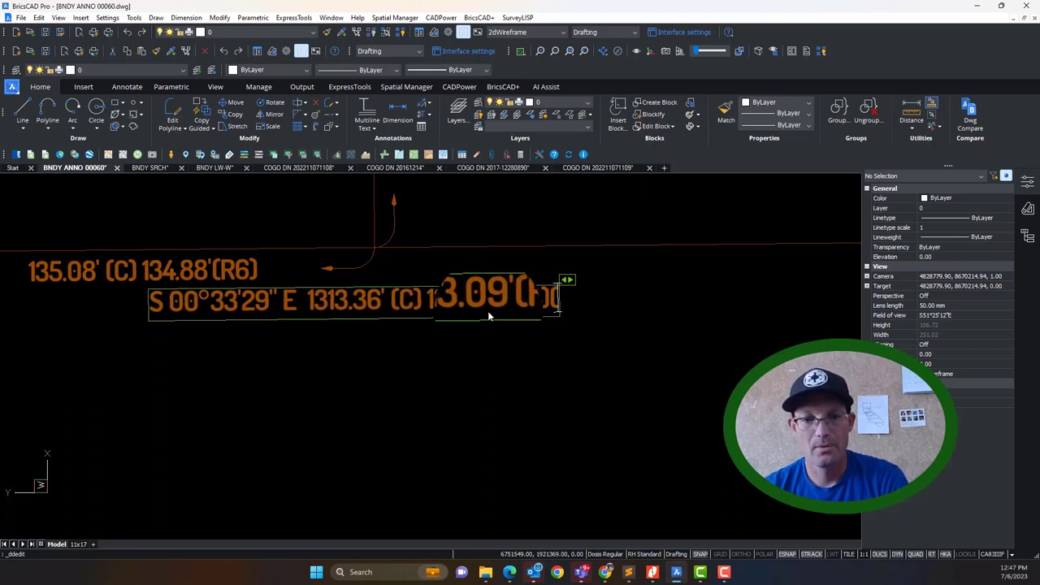
key("BackSpace")
left_click(542, 348)
Step: Examine the rear line's labels and the overall boundary annotation out to Sandage Avenue and Bradshaw Road
scroll(550, 362, "down", 8)
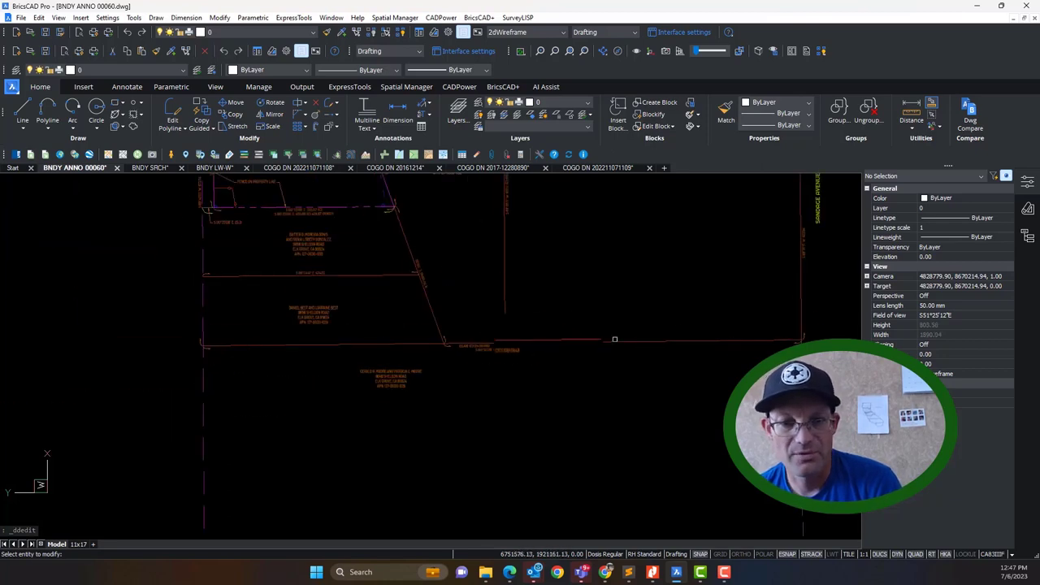
scroll(487, 351, "up", 6)
scroll(677, 343, "down", 7)
middle_click_drag(623, 373, 448, 454)
scroll(476, 435, "up", 5)
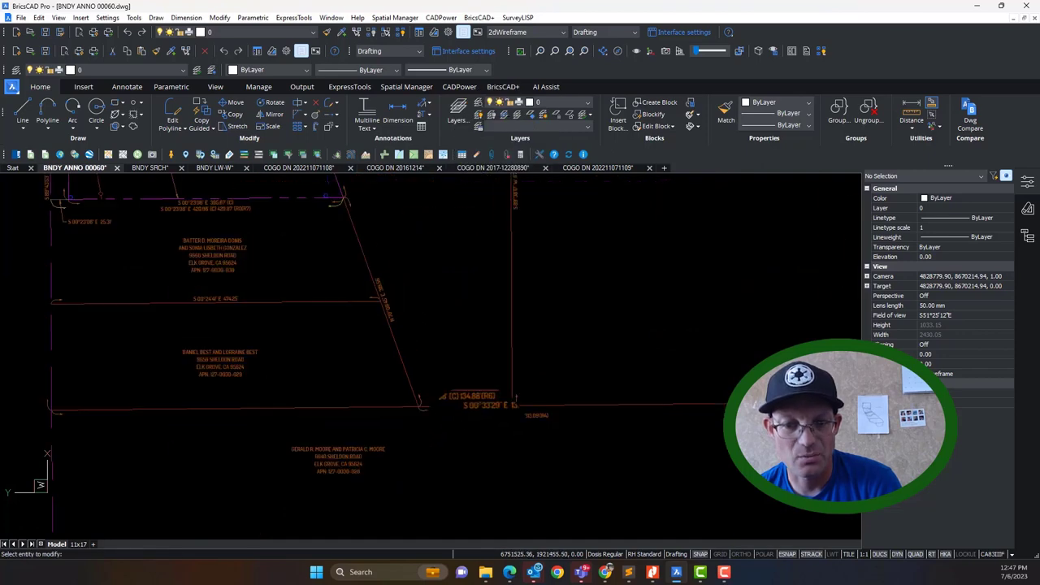
scroll(636, 379, "down", 3)
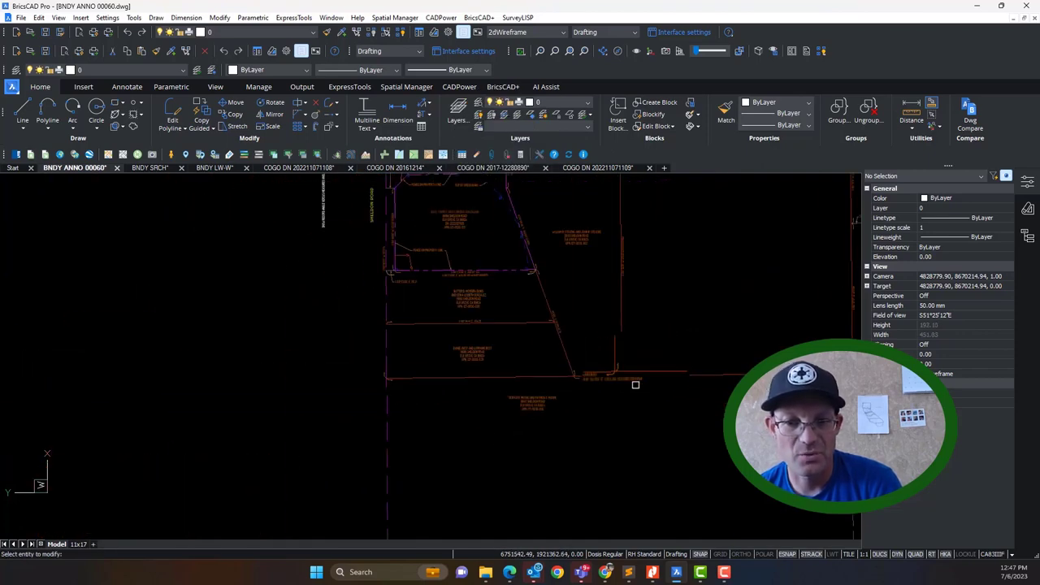
scroll(634, 382, "up", 6)
scroll(500, 331, "down", 8)
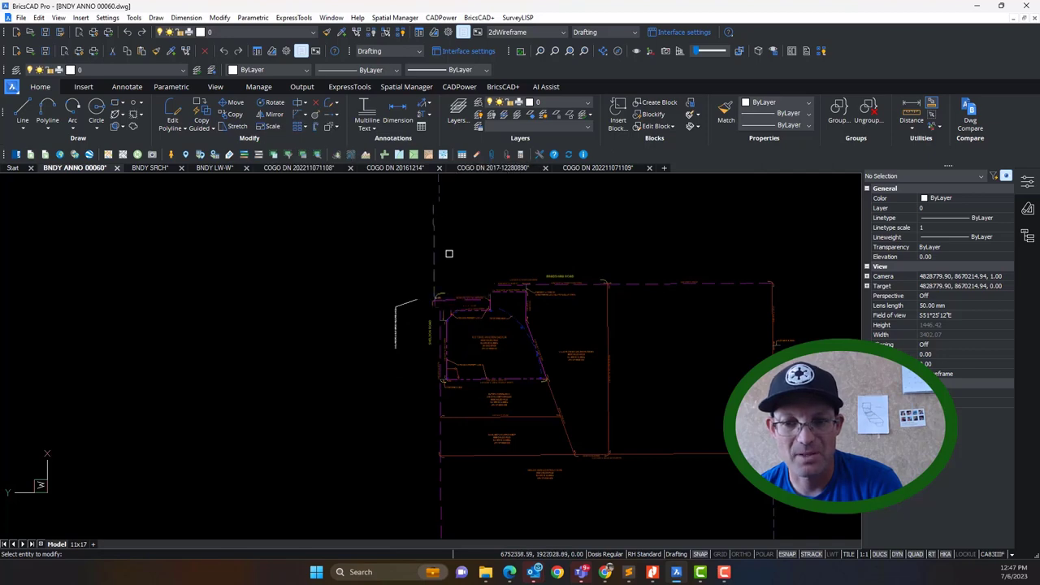
Step: Leave text editing and examine the tie arrows and labels around the 135.08' rear segment and adjoining Sheldon Road lots
scroll(521, 491, "up", 5)
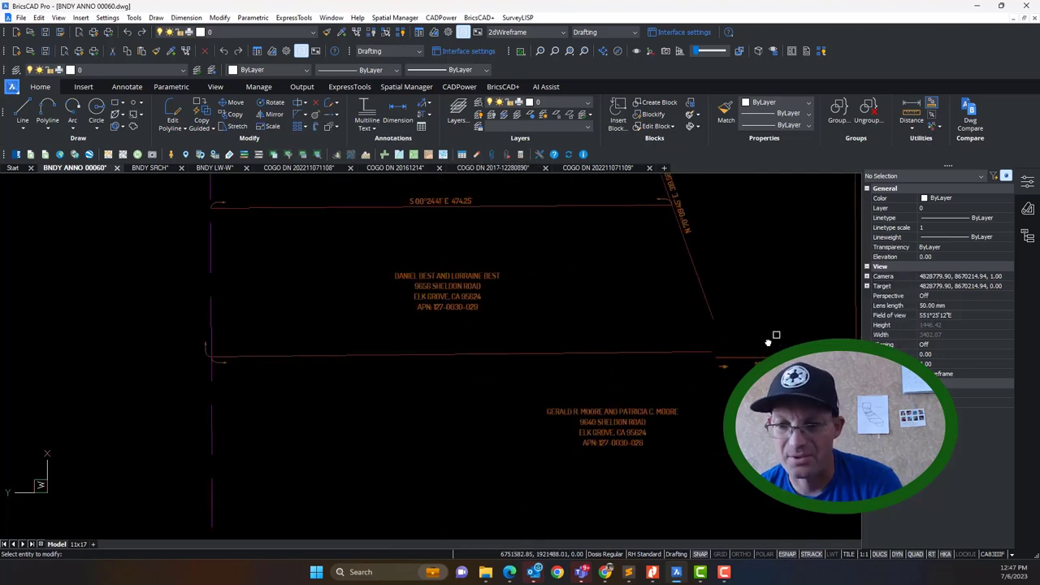
middle_click_drag(768, 342, 571, 356)
scroll(621, 360, "up", 4)
scroll(655, 335, "down", 4)
key("Escape")
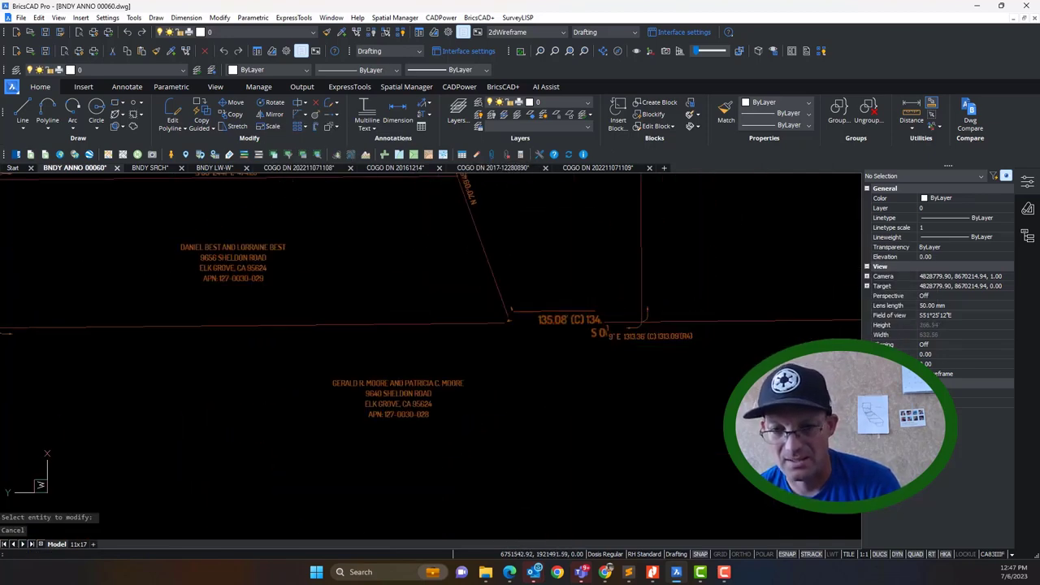
scroll(569, 337, "down", 3)
scroll(390, 312, "up", 2)
scroll(471, 315, "up", 1)
scroll(456, 333, "down", 1)
middle_click_drag(471, 316, 436, 376)
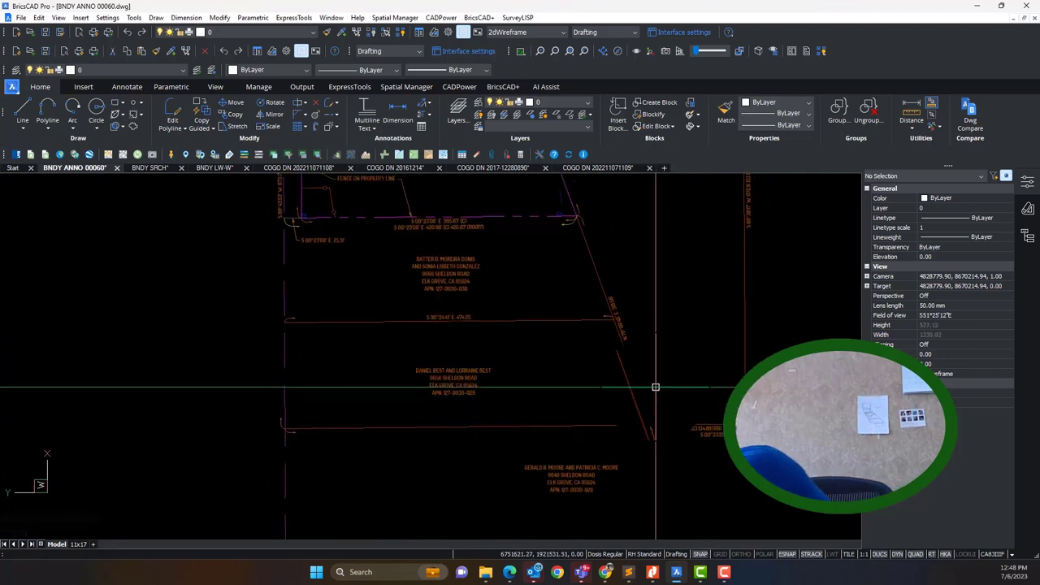
Step: Switch to Nitro Pro and examine the record bearings and distances around Parcels 1 to 4 on parcel map 104-PM-017
left_click(653, 574)
scroll(441, 383, "down", 3)
scroll(441, 383, "up", 3, "ctrl")
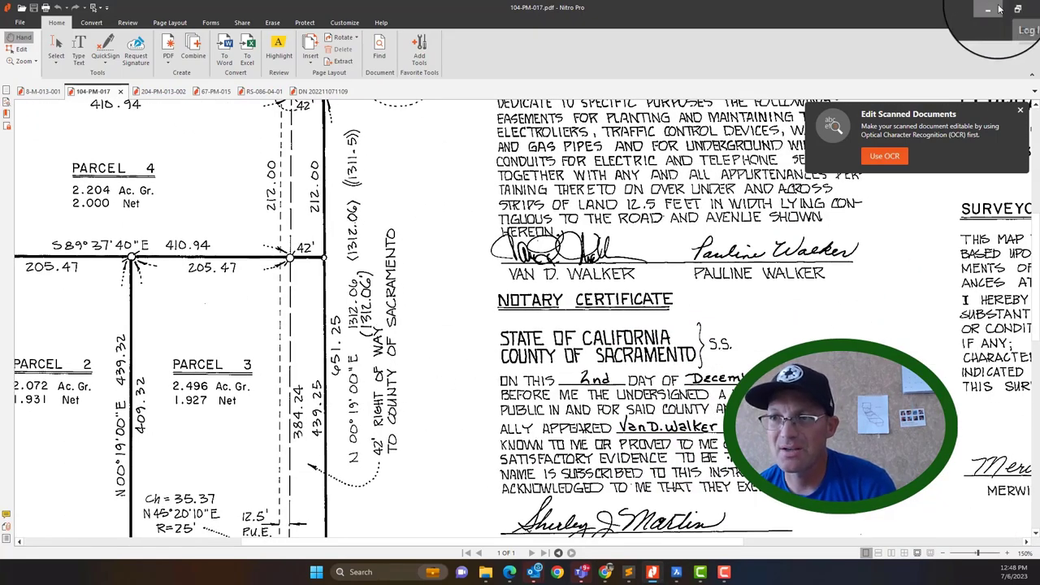
left_click_drag(246, 364, 660, 297)
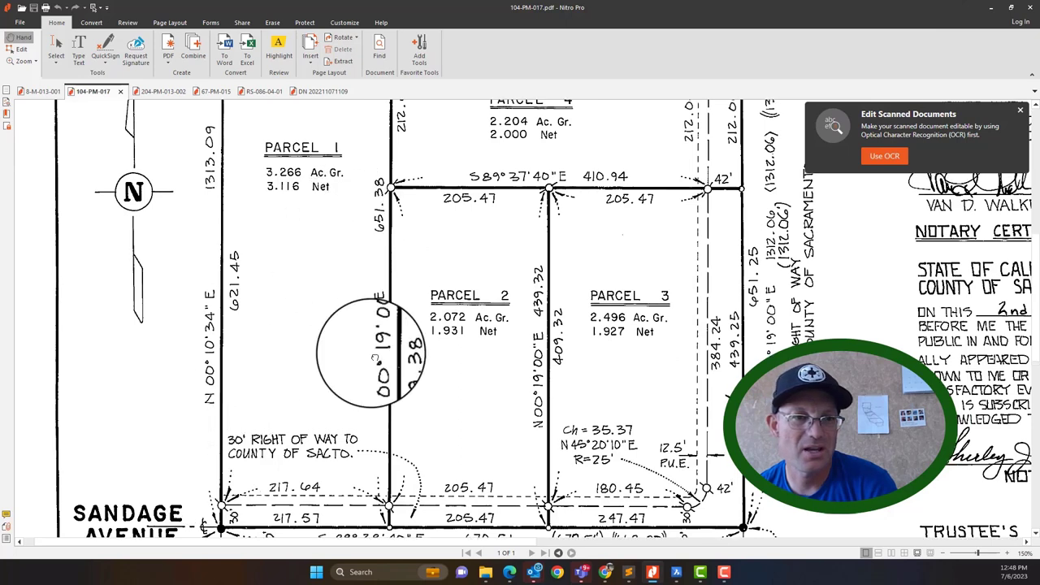
scroll(374, 357, "up", 3)
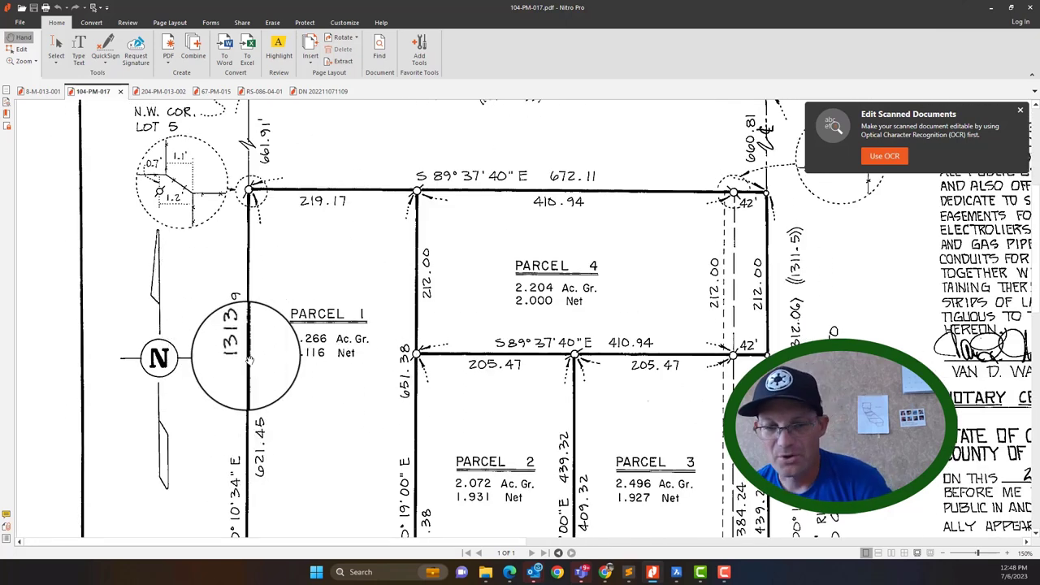
Step: Switch to BricsCAD and examine the Sheldon Road lot lines, diagonal line and the S 00°25'03" E label along Bradshaw Road for missing annotation
left_click(993, 9)
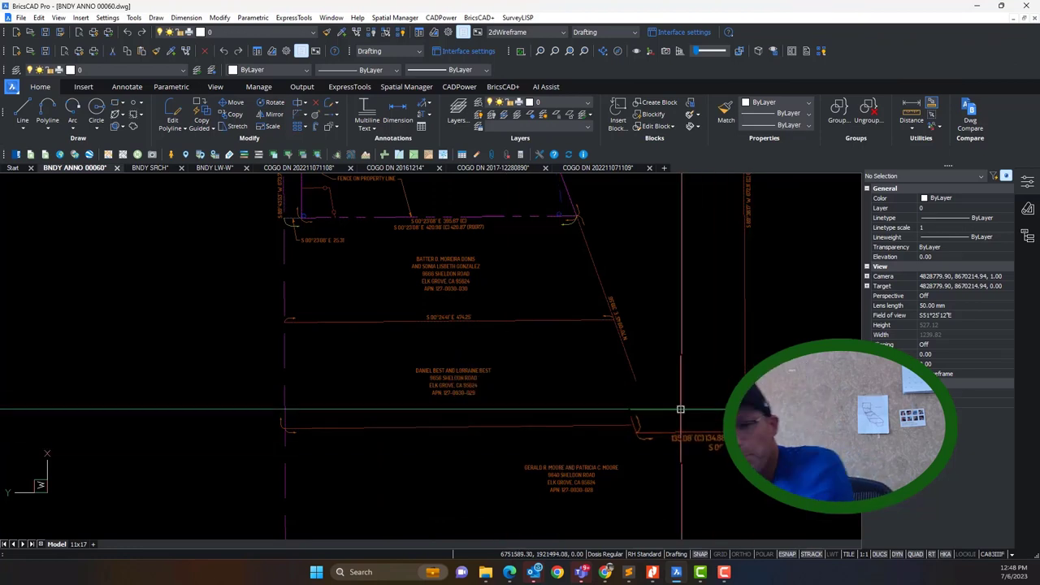
mouse_move(558, 381)
middle_mouse_down()
mouse_move(539, 374)
mouse_move(528, 402)
middle_mouse_up()
scroll(782, 449, "up", 2)
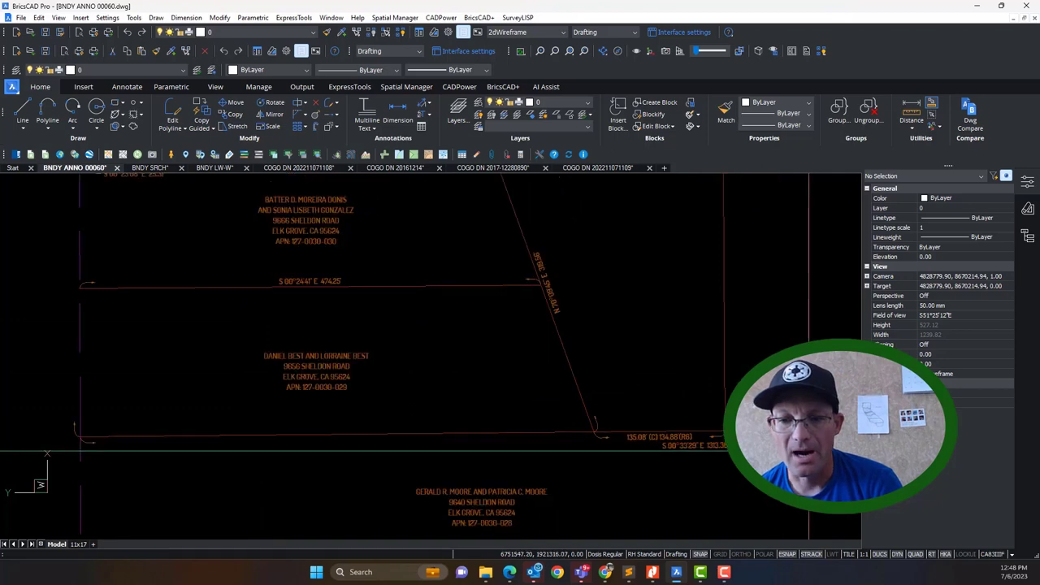
scroll(586, 419, "down", 4)
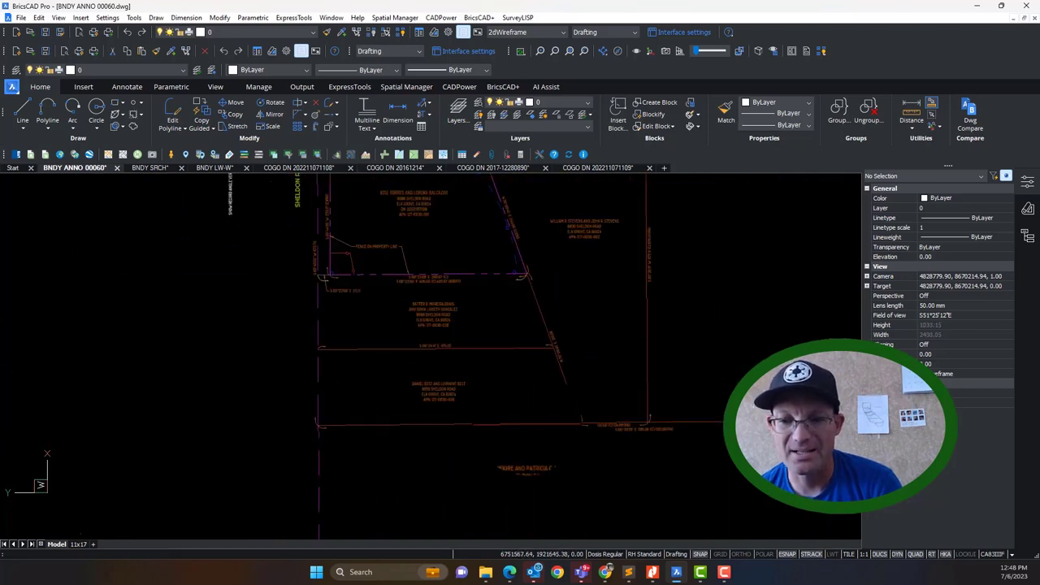
mouse_move(602, 435)
middle_mouse_down()
mouse_move(567, 439)
mouse_move(522, 465)
middle_mouse_up()
scroll(522, 465, "down", 4)
middle_click_drag(557, 324, 555, 412)
scroll(552, 387, "up", 4)
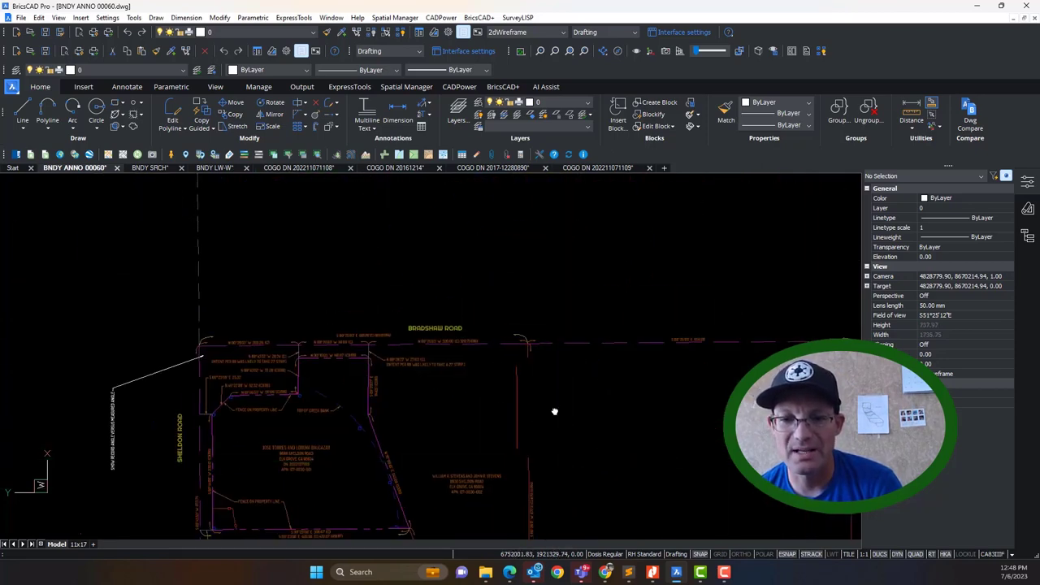
scroll(555, 411, "up", 2)
scroll(643, 195, "up", 4)
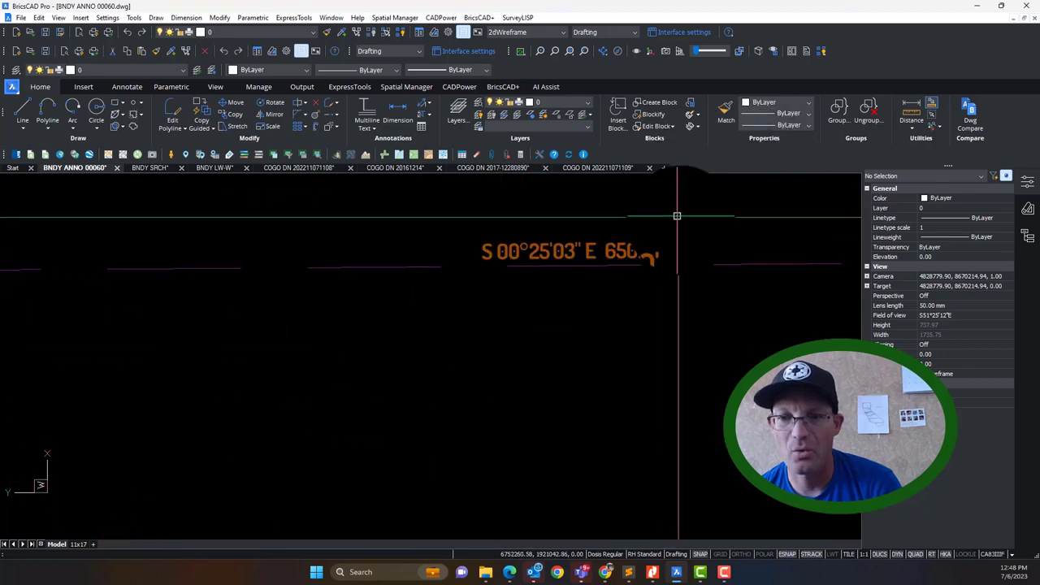
scroll(677, 217, "up", 5)
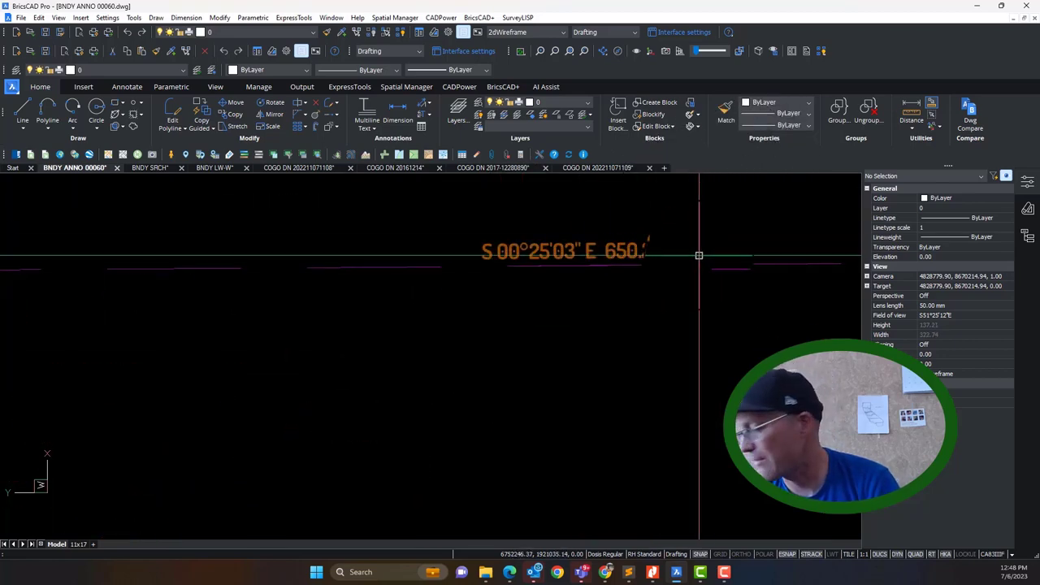
scroll(699, 255, "down", 5)
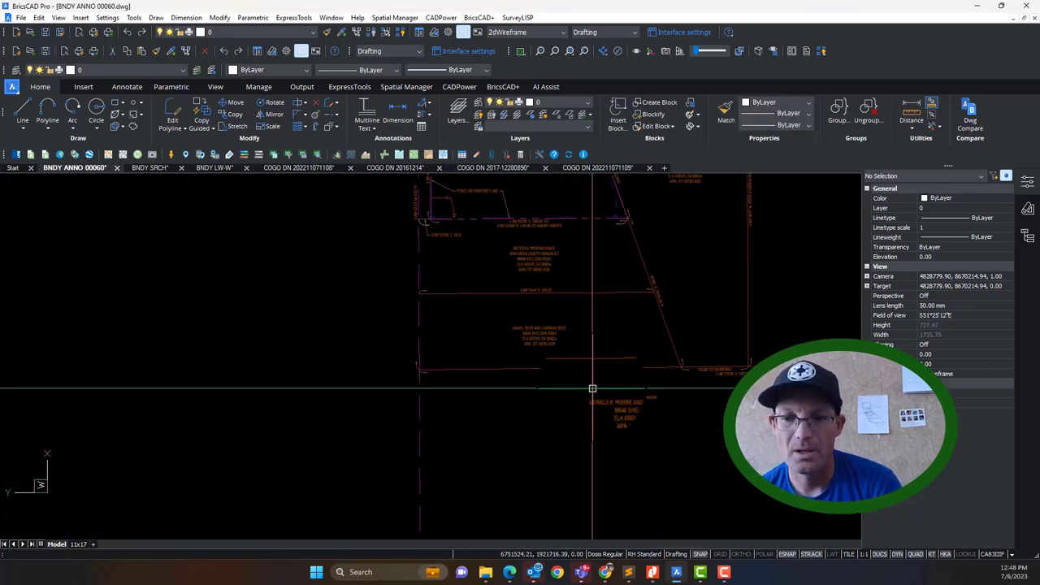
scroll(606, 374, "up", 1)
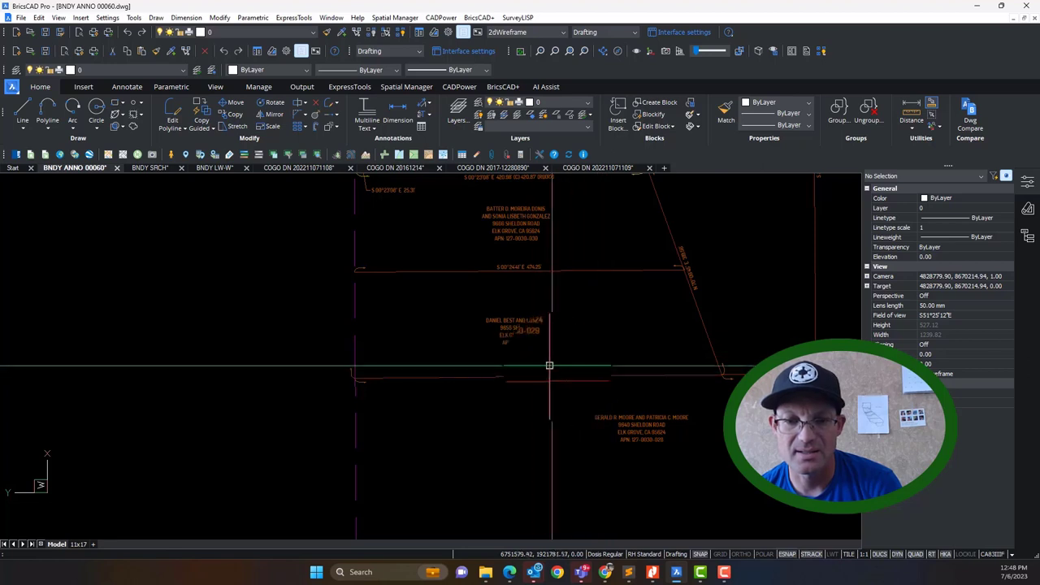
Step: Examine the Sheldon Road lots around the S 00°24'41" E 474.25' line, including their tie arrows and side-line annotation
mouse_move(549, 367)
middle_mouse_down()
mouse_move(596, 434)
mouse_move(652, 434)
mouse_move(617, 435)
middle_mouse_up()
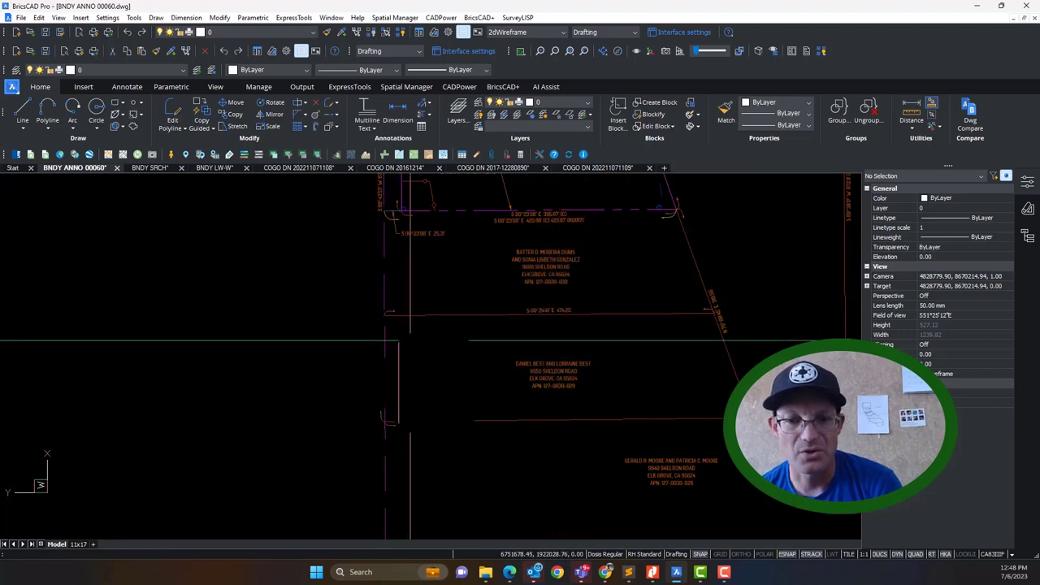
middle_click_drag(680, 380, 545, 430)
scroll(602, 370, "down", 1)
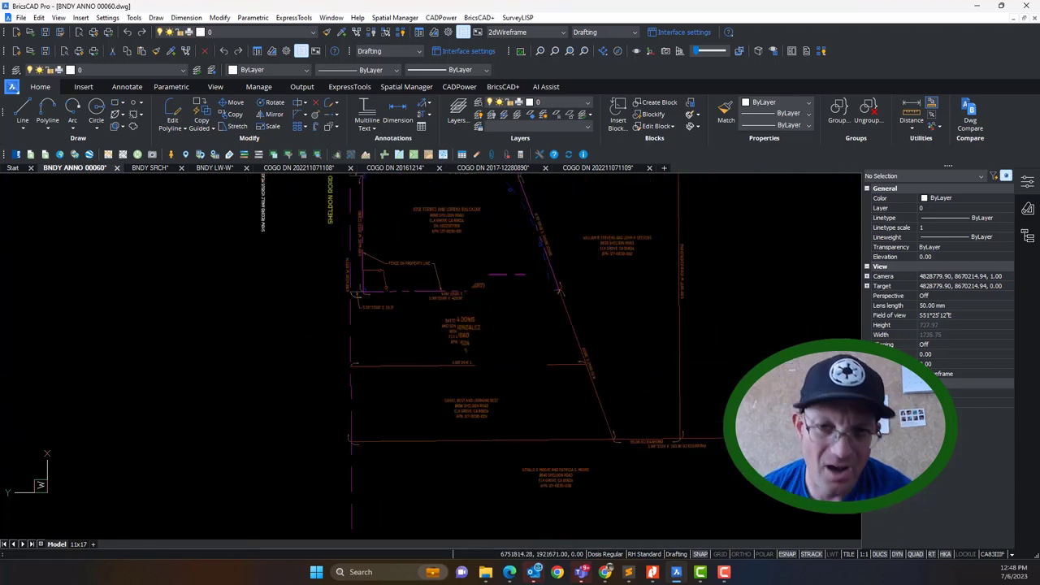
mouse_move(499, 338)
middle_mouse_down()
mouse_move(522, 440)
mouse_move(521, 420)
mouse_move(513, 466)
mouse_move(502, 373)
middle_mouse_up()
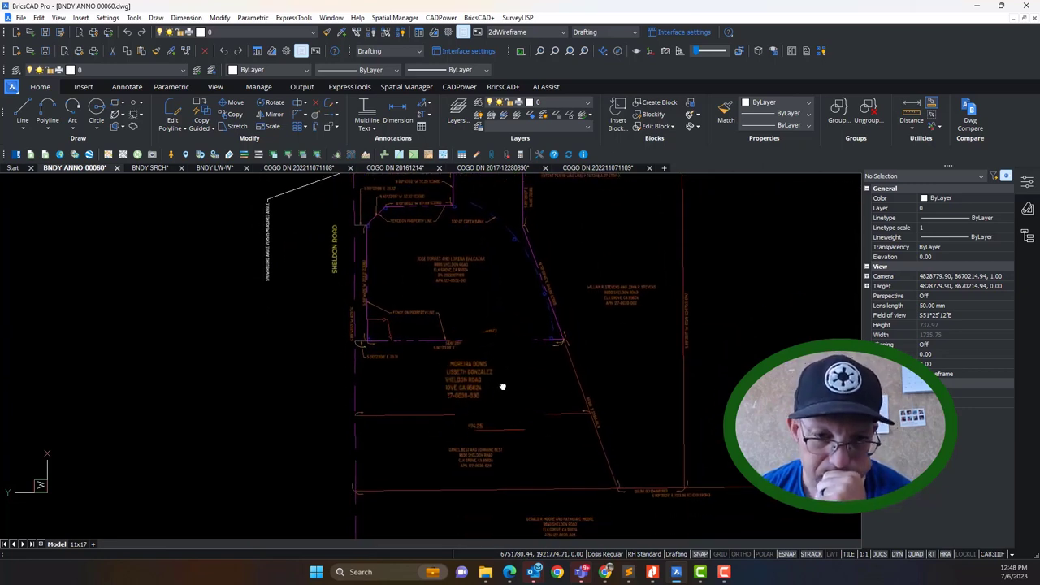
scroll(560, 425, "up", 3)
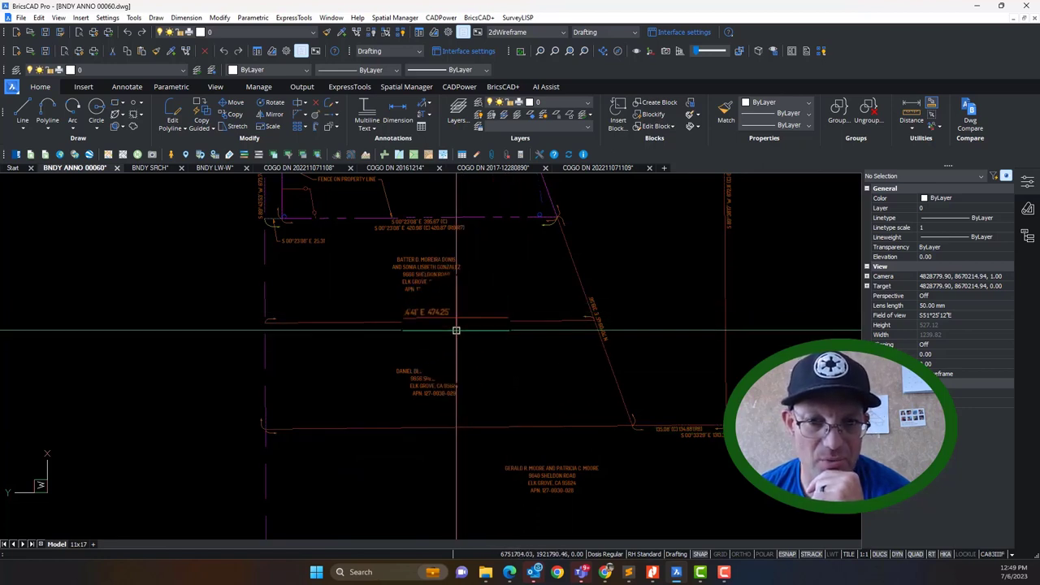
mouse_move(360, 345)
middle_mouse_down()
mouse_move(431, 356)
mouse_move(447, 419)
middle_mouse_up()
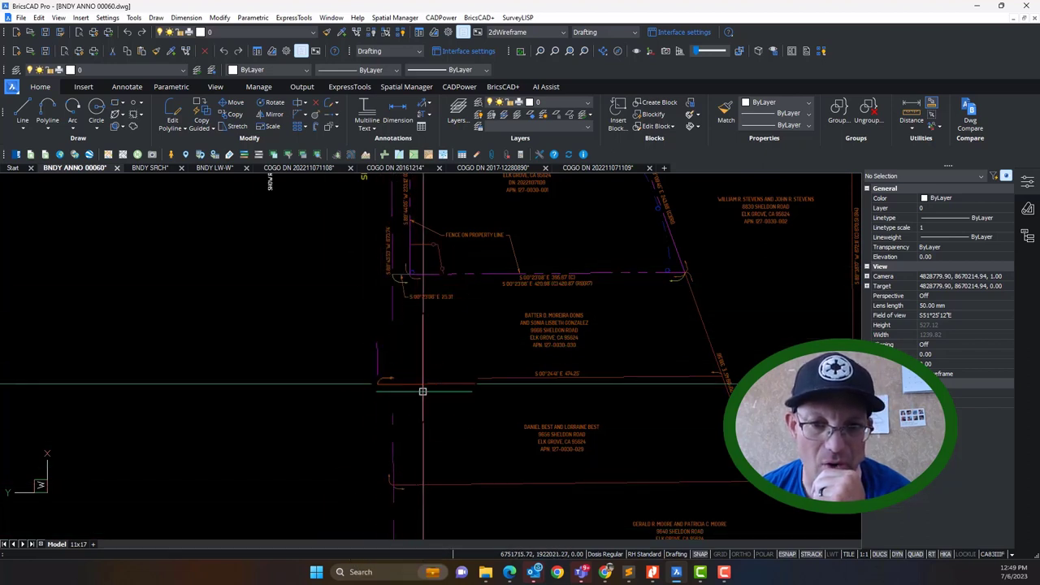
middle_click_drag(495, 347, 494, 536)
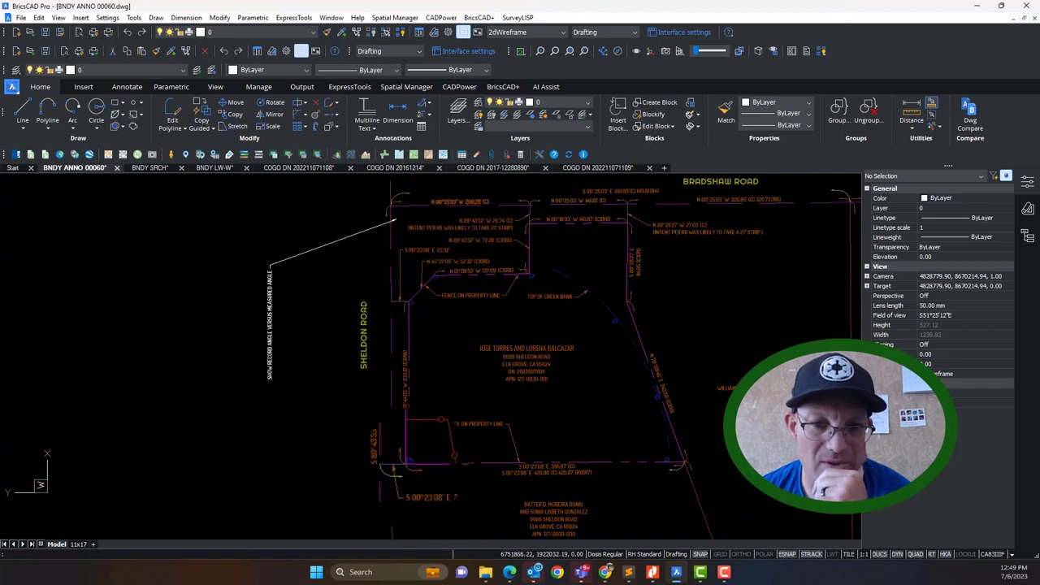
Step: Examine the Sheldon Road line's S 89°43'53" W 673.74' label and tie arrow near the 25.31' offset callout
scroll(422, 376, "down", 3)
scroll(422, 376, "up", 3)
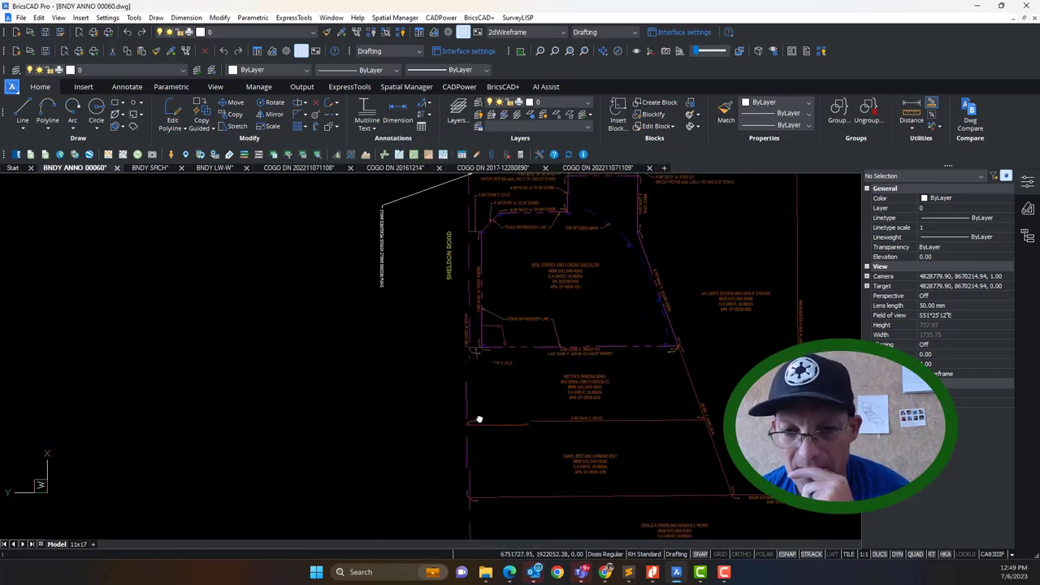
scroll(476, 418, "up", 5)
scroll(530, 333, "down", 2)
scroll(529, 337, "up", 3)
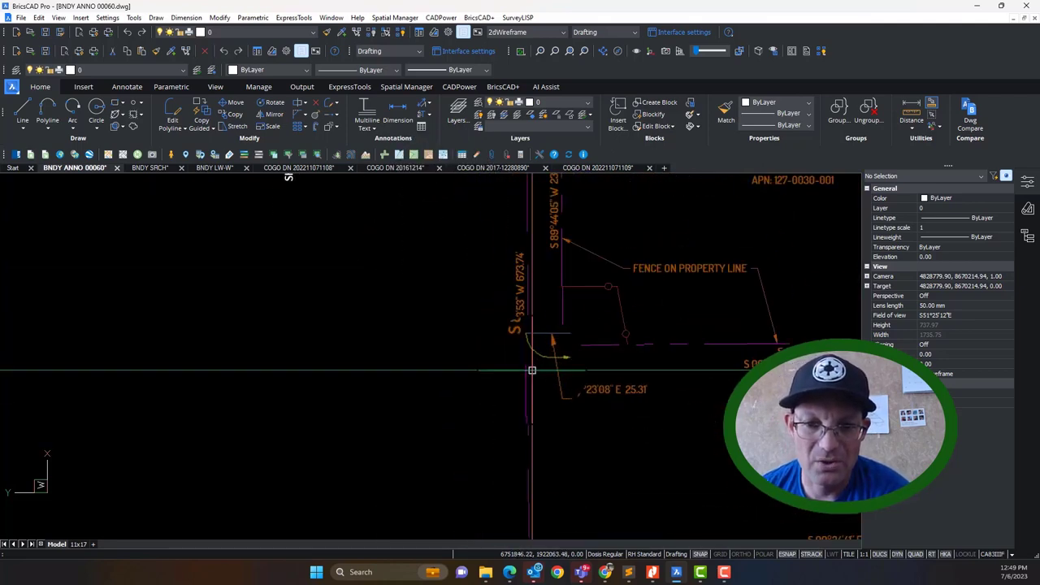
scroll(524, 345, "down", 3)
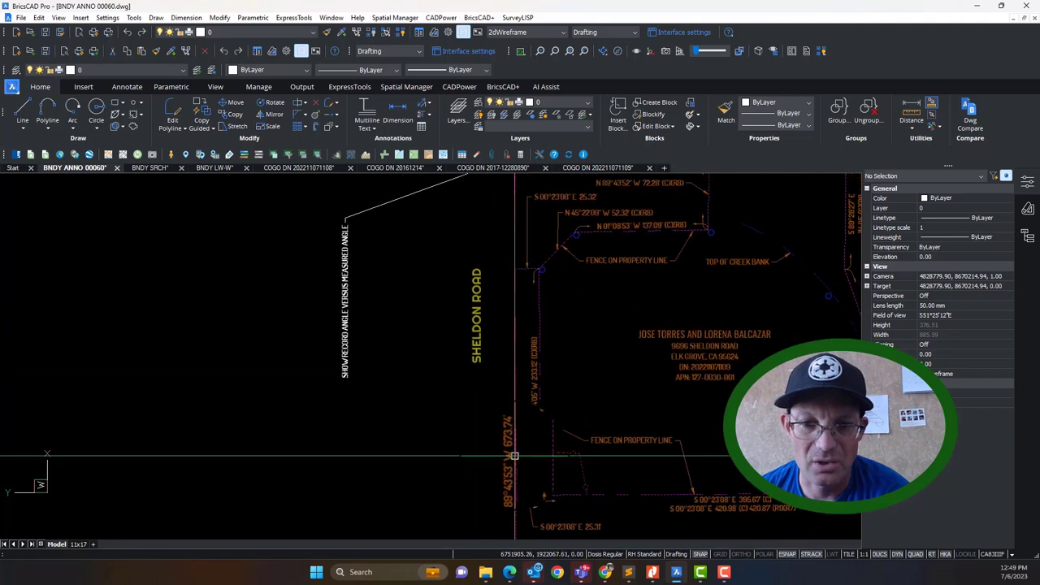
scroll(504, 398, "down", 5)
middle_click_drag(501, 395, 501, 393)
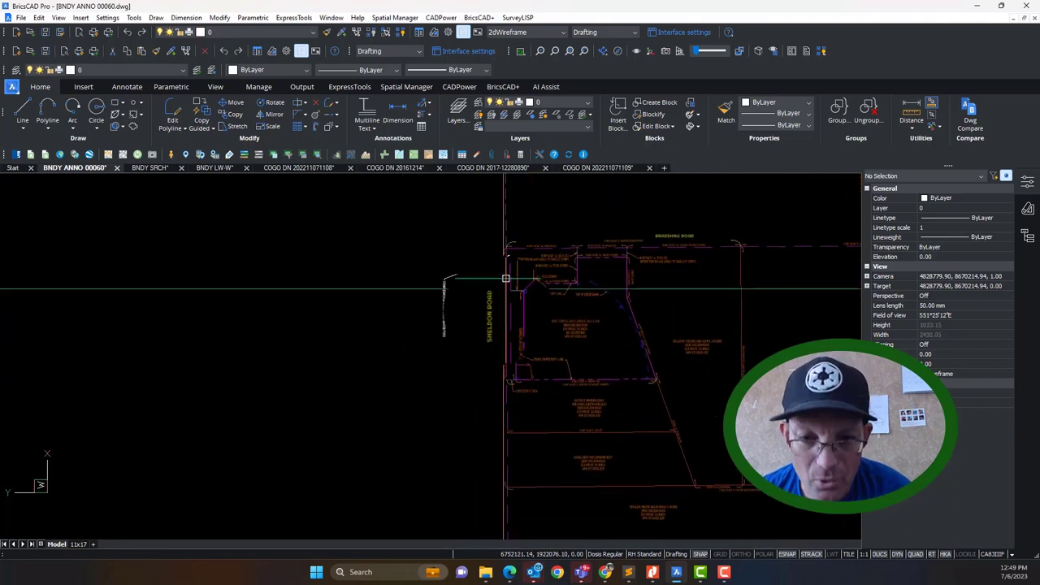
scroll(505, 400, "up", 4)
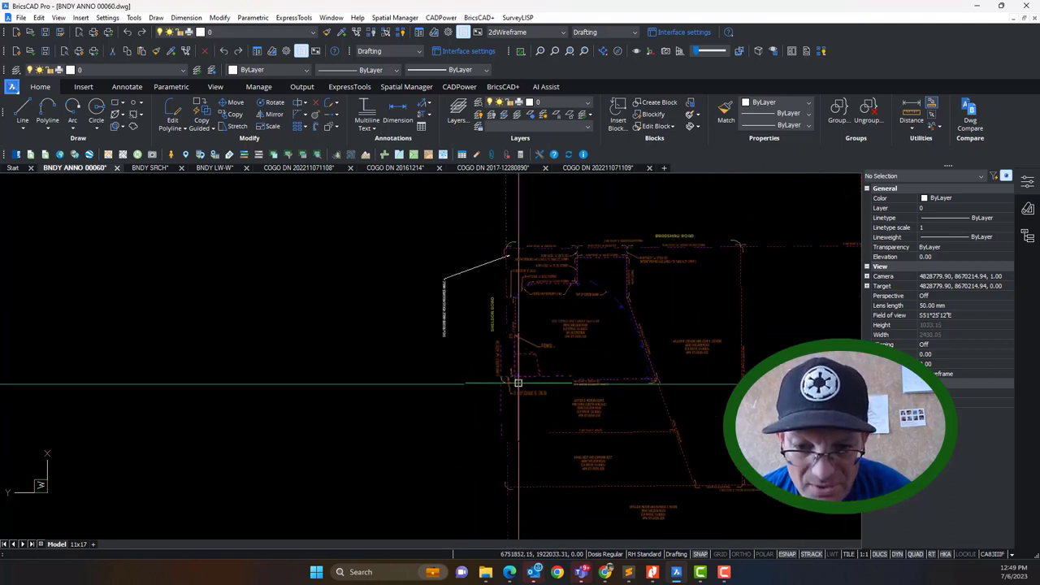
Step: Examine the overall boundary layout out to Sandage Avenue, then the lot lines and labels below the fenced parcel
scroll(432, 404, "down", 4)
mouse_move(416, 396)
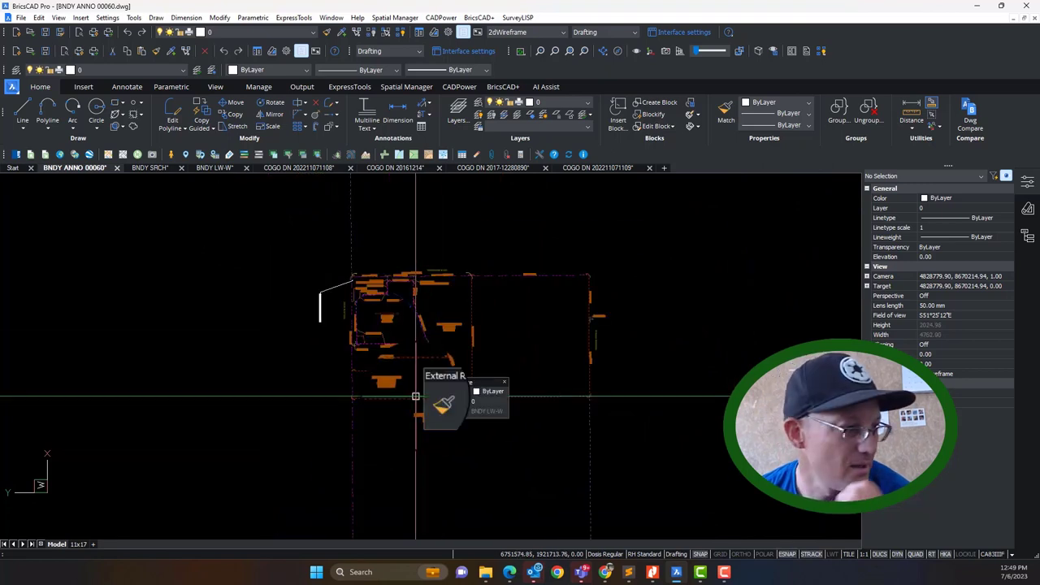
scroll(416, 398, "up", 3)
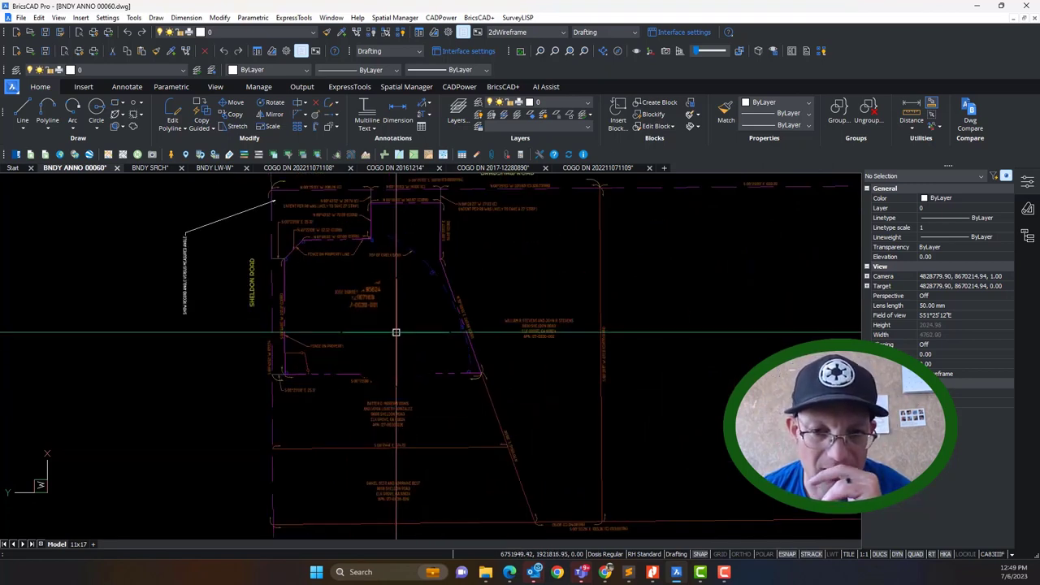
scroll(402, 341, "down", 5)
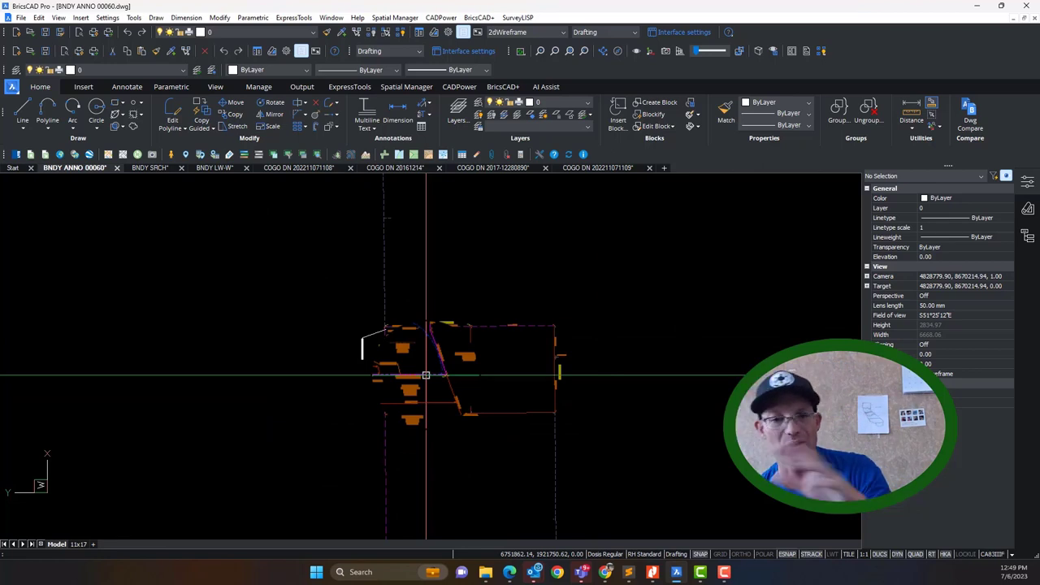
scroll(426, 375, "up", 4)
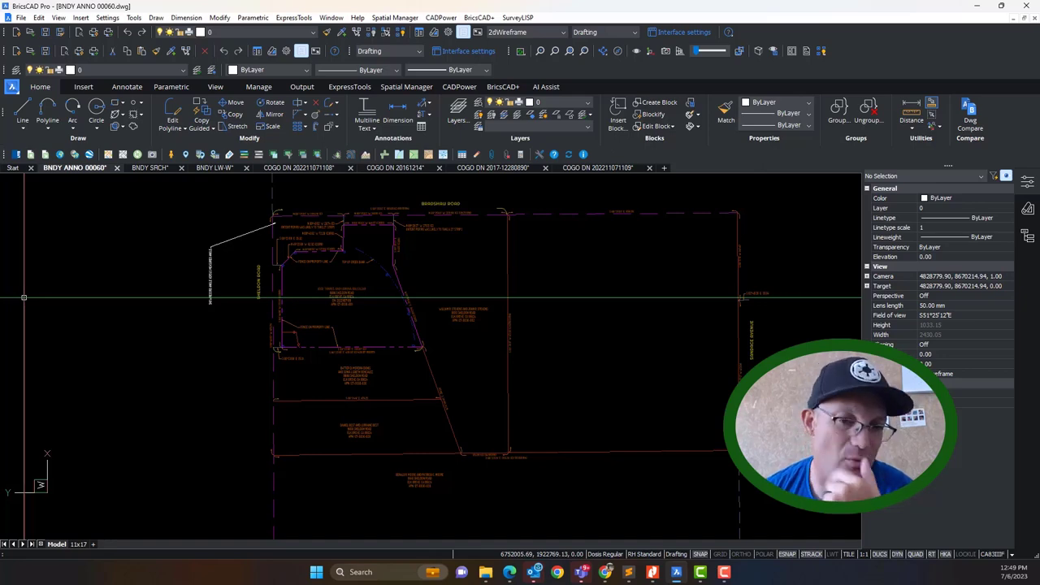
scroll(572, 408, "up", 2)
middle_click_drag(241, 424, 475, 417)
scroll(380, 390, "up", 5)
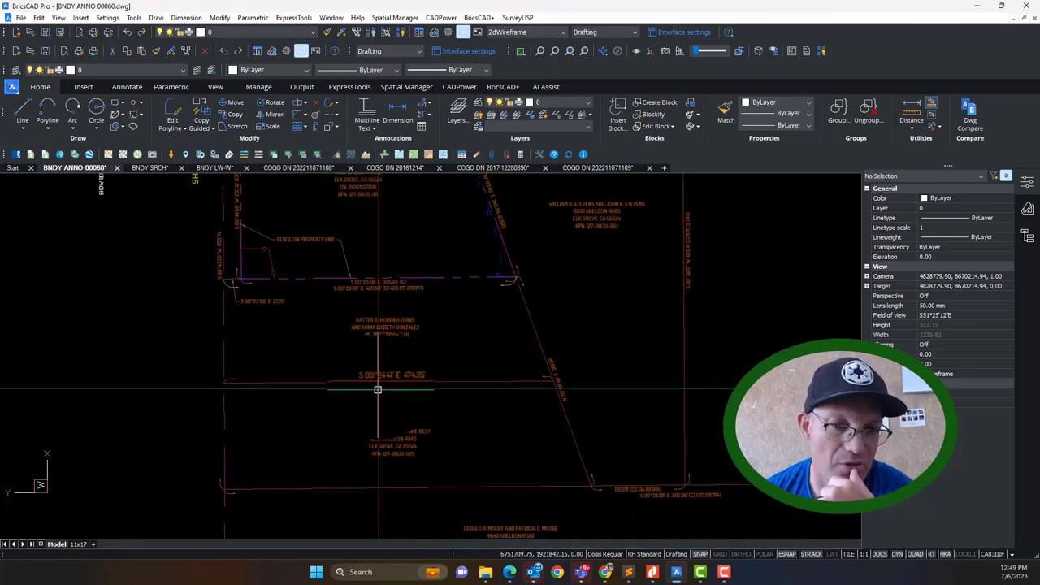